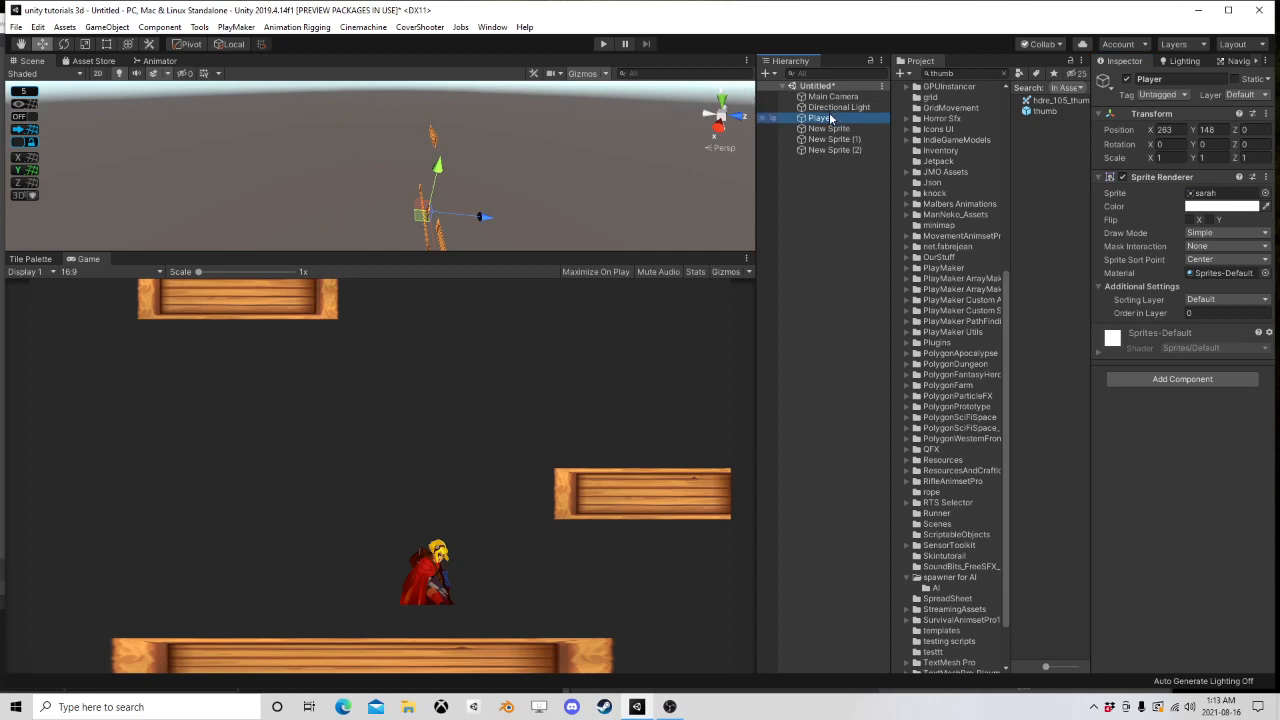
Step: Frame the Player sprite in the 2D scene view and enlarge the Scene view's height
{"action": "key", "text": "f"}
{"action": "left_click", "coordinate": [97, 73]}
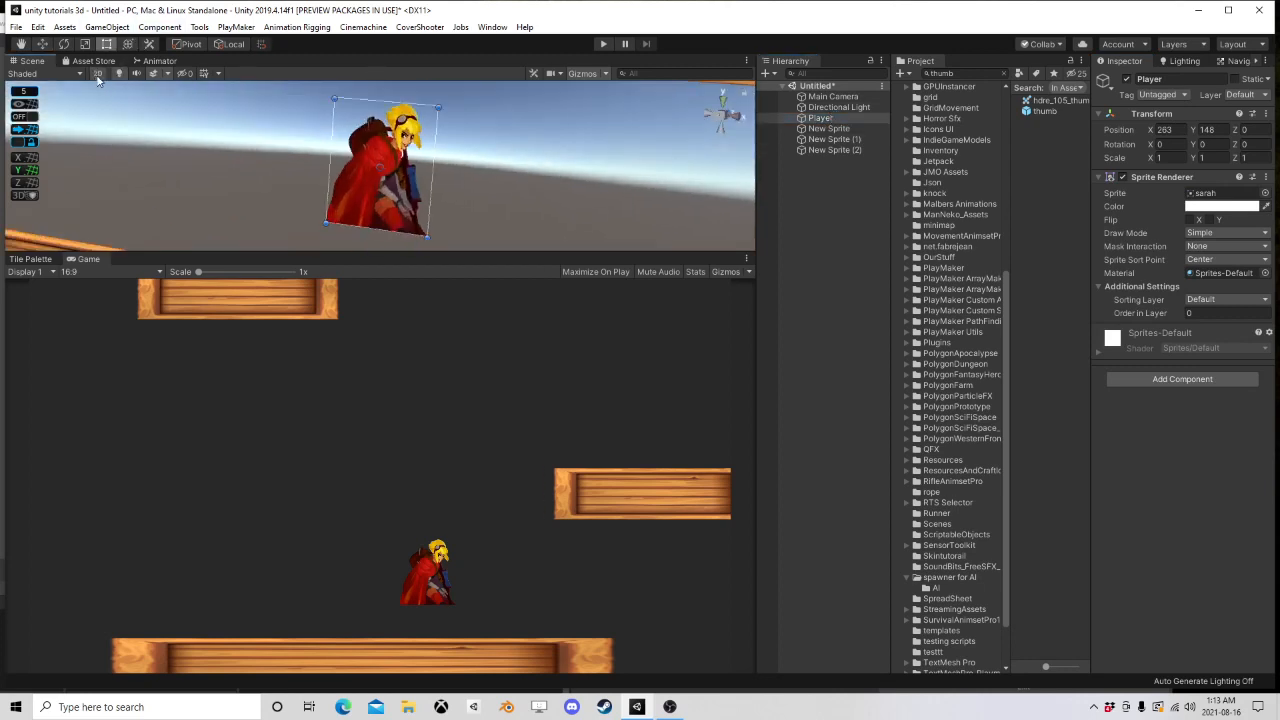
{"action": "key", "text": "t"}
{"action": "left_click_drag", "start_coordinate": [509, 258], "coordinate": [511, 420]}
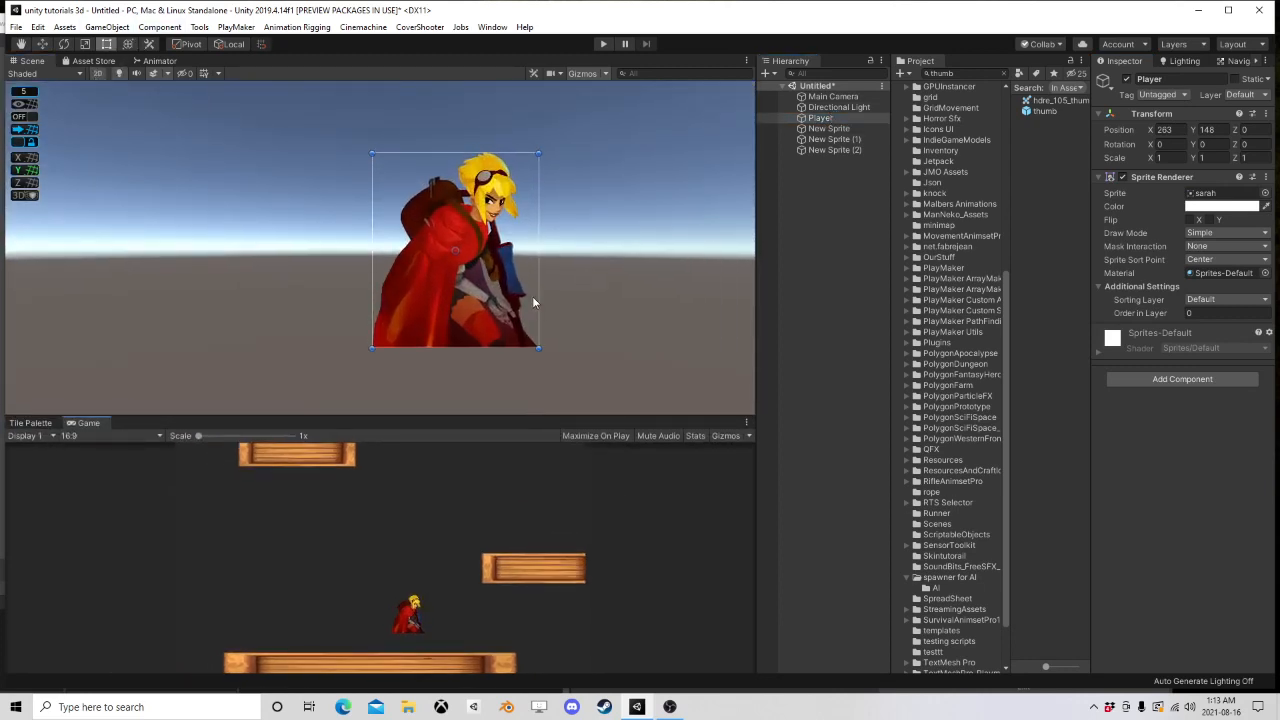
{"action": "scroll", "coordinate": [531, 300], "scroll_direction": "down", "scroll_amount": 3}
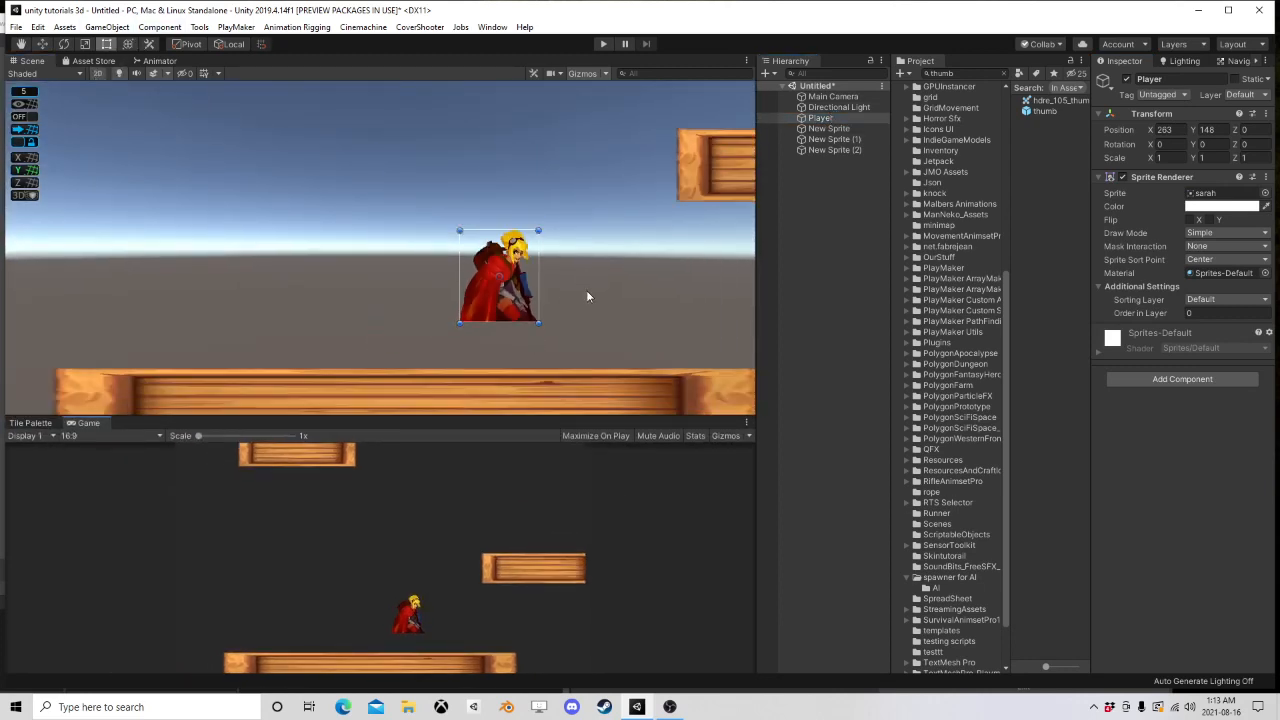
Step: Try a Polygon Collider 2D on the Player and remove the component again
{"action": "left_click", "coordinate": [1168, 381]}
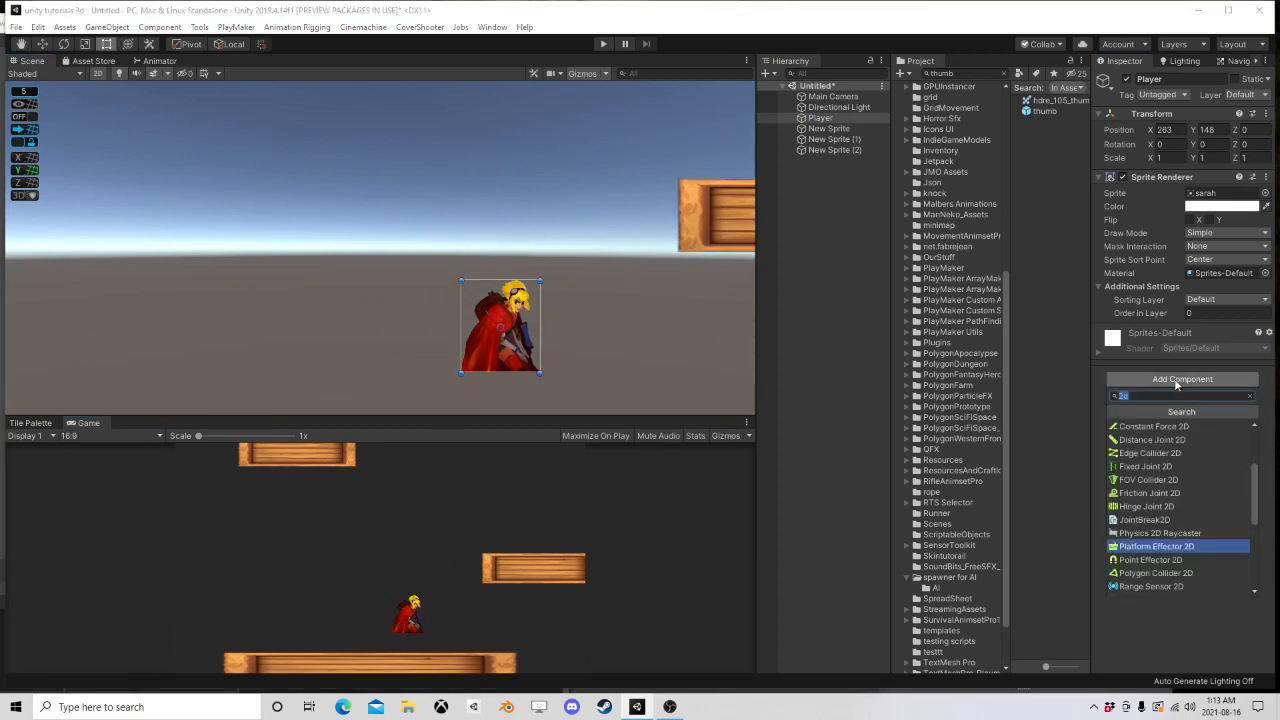
{"action": "type", "text": "poly"}
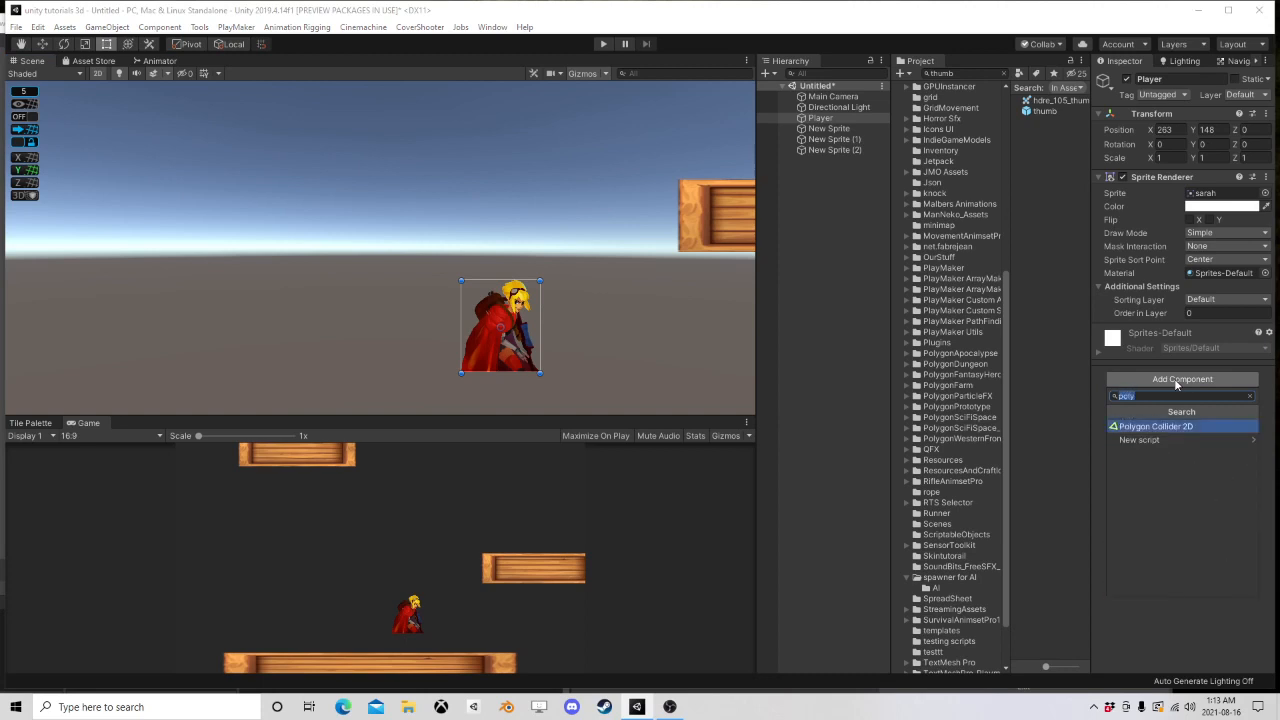
{"action": "left_click", "coordinate": [1160, 426]}
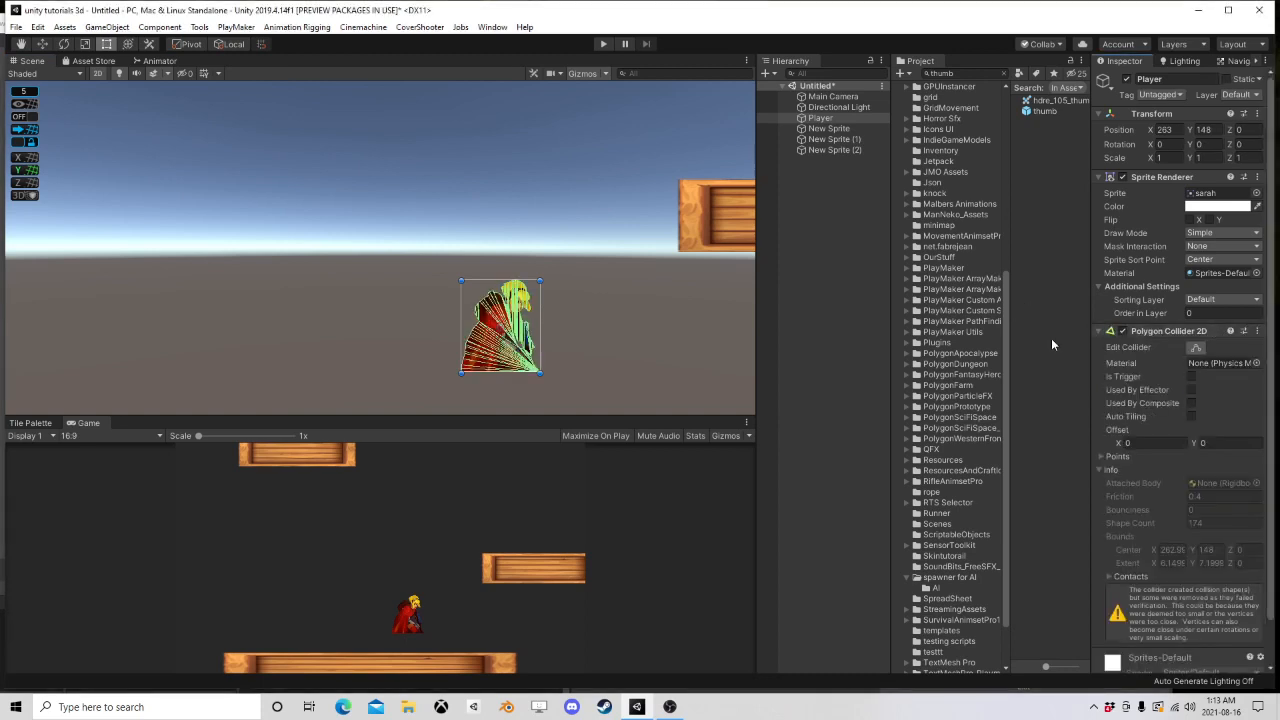
{"action": "scroll", "coordinate": [1168, 370], "scroll_direction": "down", "scroll_amount": 2}
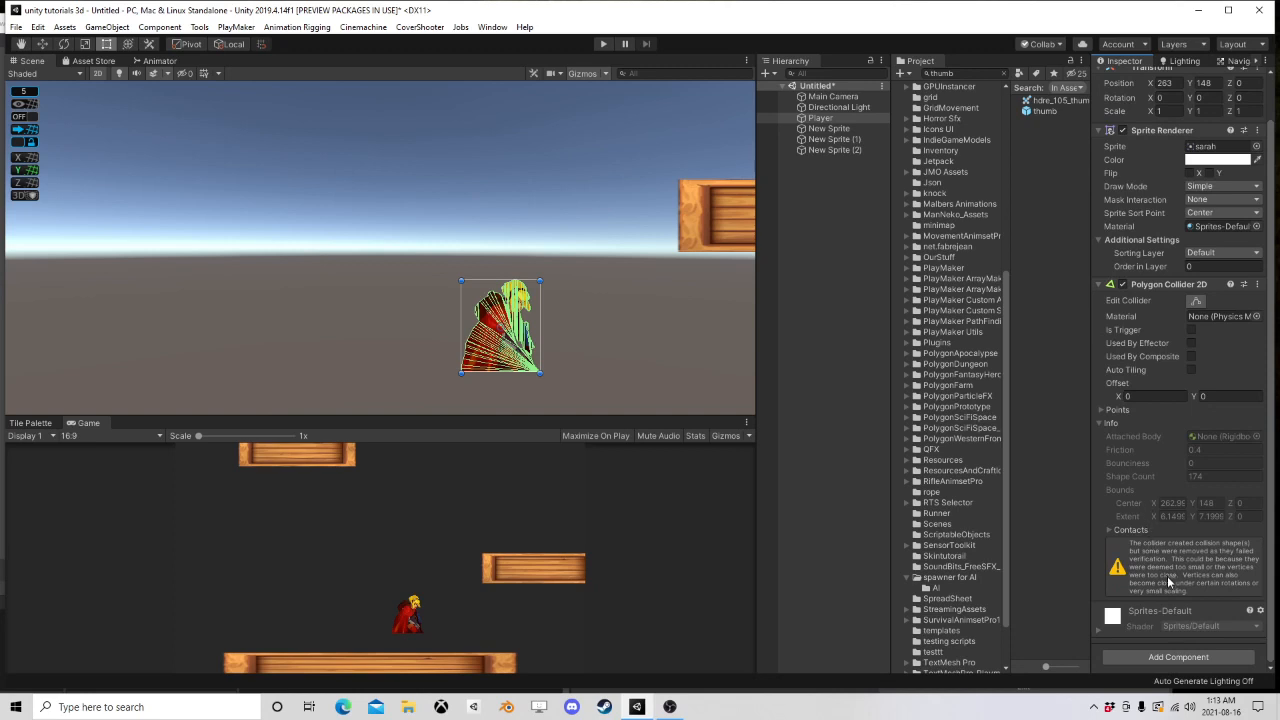
{"action": "right_click", "coordinate": [1162, 292]}
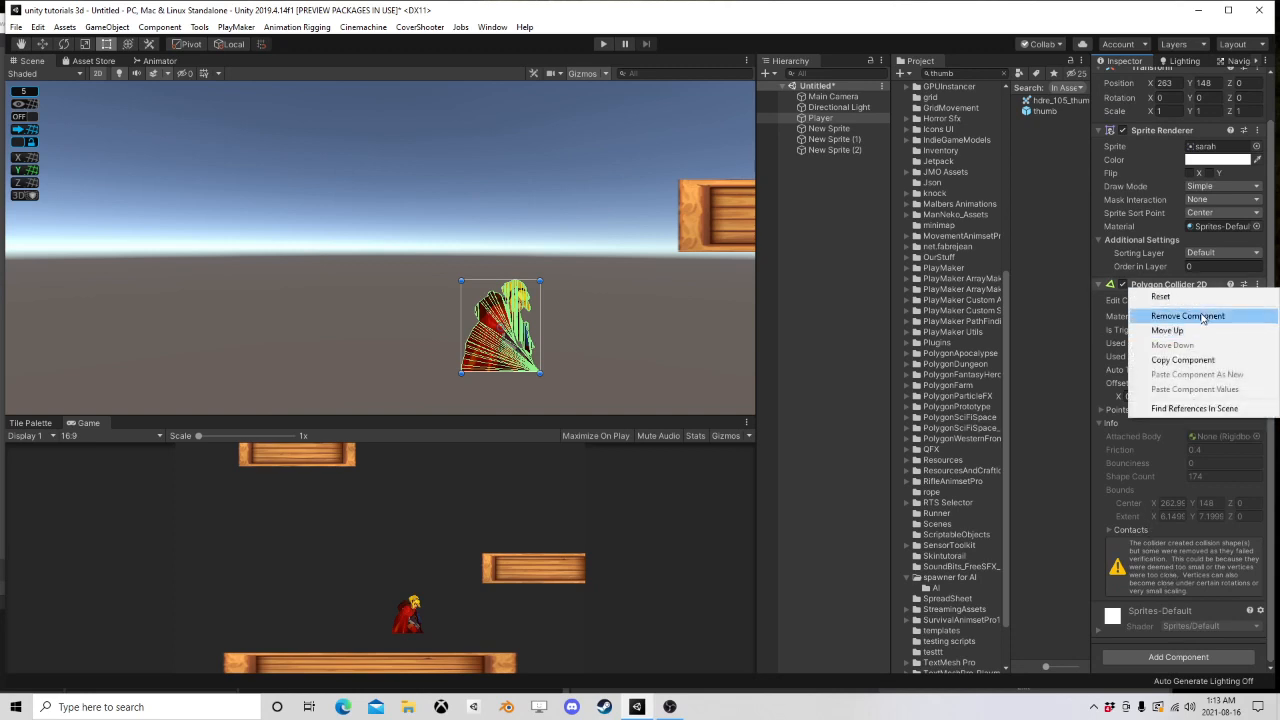
{"action": "left_click", "coordinate": [1203, 316]}
Step: Add a Capsule Collider 2D component to the Player
{"action": "left_click", "coordinate": [1201, 378]}
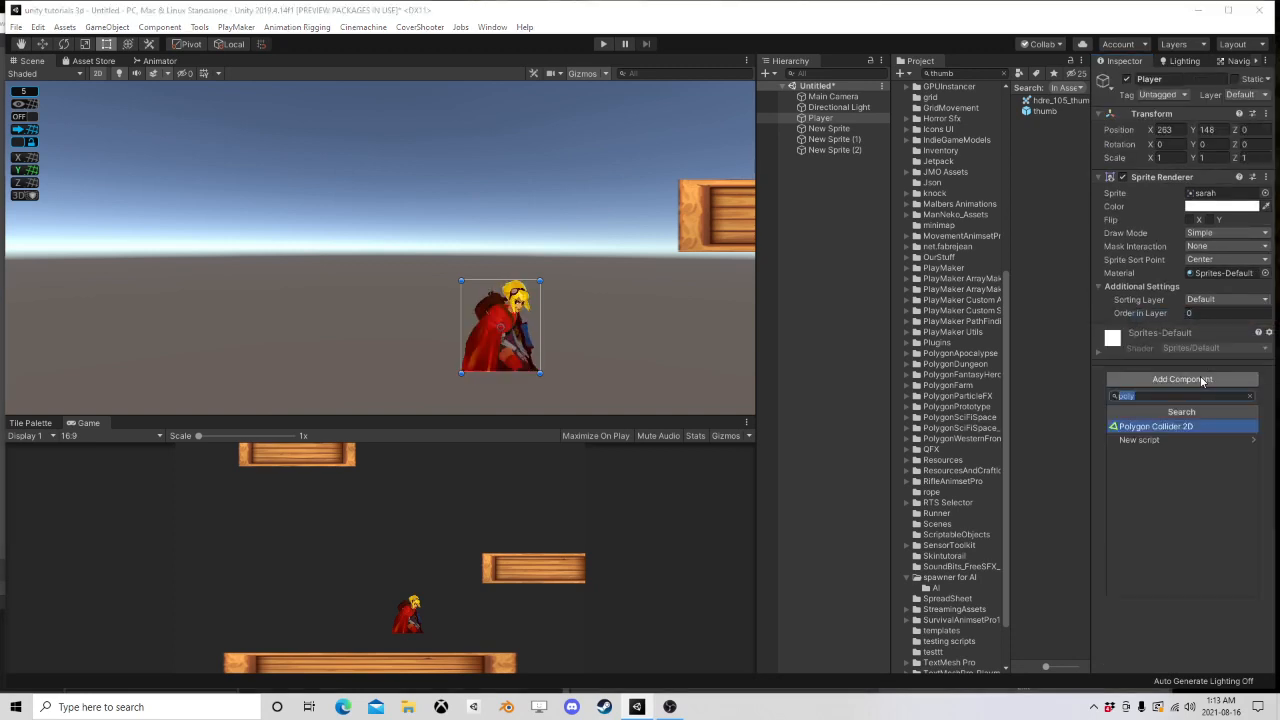
{"action": "type", "text": "cap"}
{"action": "key", "text": "Down"}
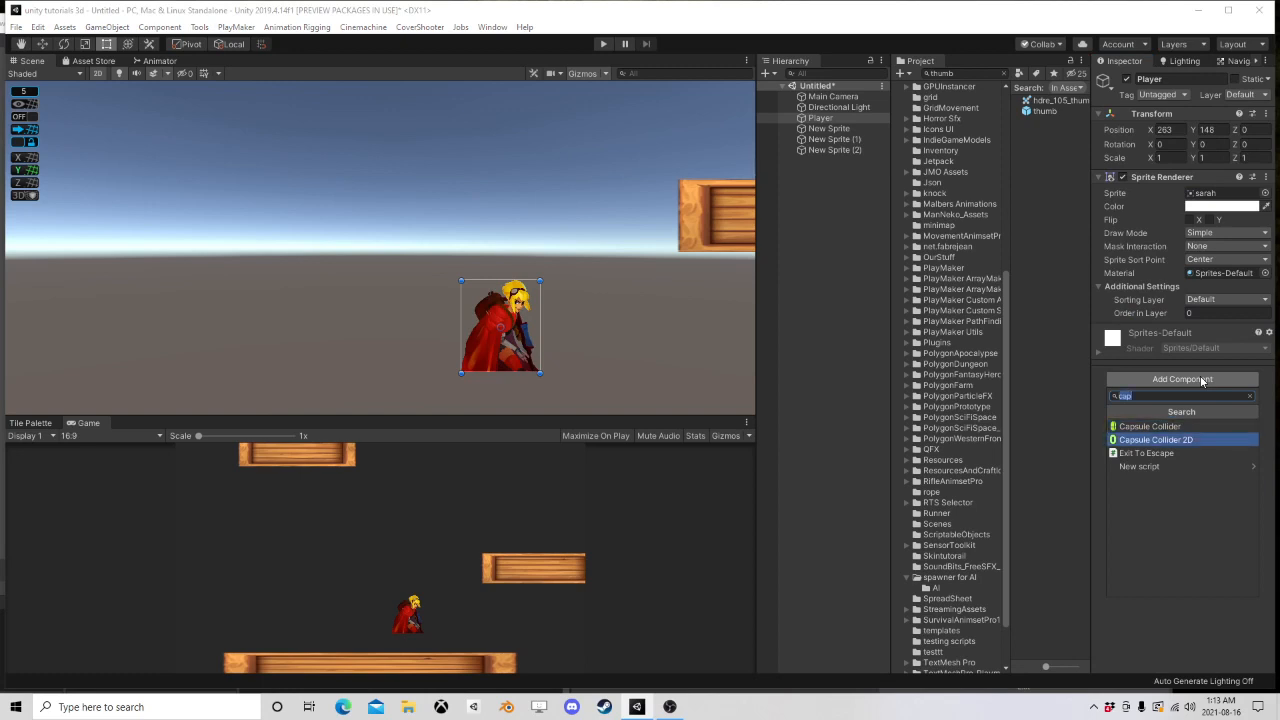
{"action": "key", "text": "Return"}
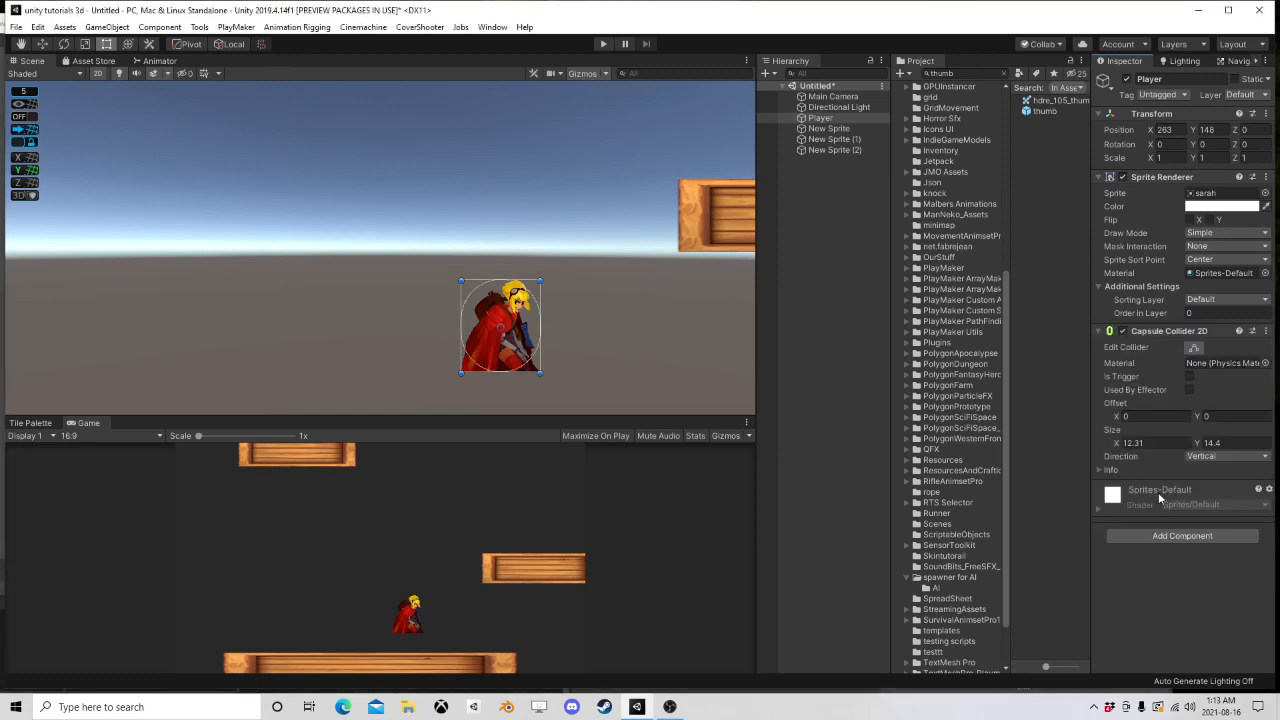
Step: Add a Rigidbody 2D component to the Player and freeze its Z rotation
{"action": "left_click", "coordinate": [1178, 536]}
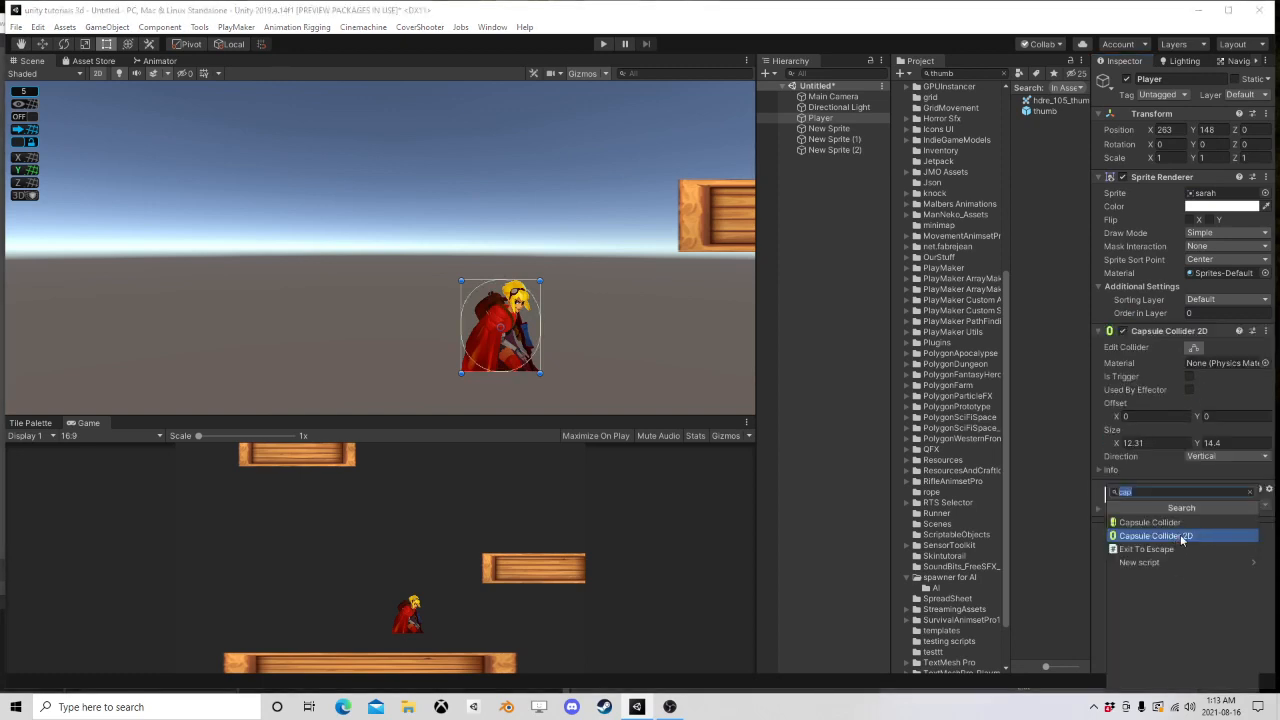
{"action": "type", "text": "rig"}
{"action": "key", "text": "Down"}
{"action": "key", "text": "Down"}
{"action": "key", "text": "Down"}
{"action": "key", "text": "Down"}
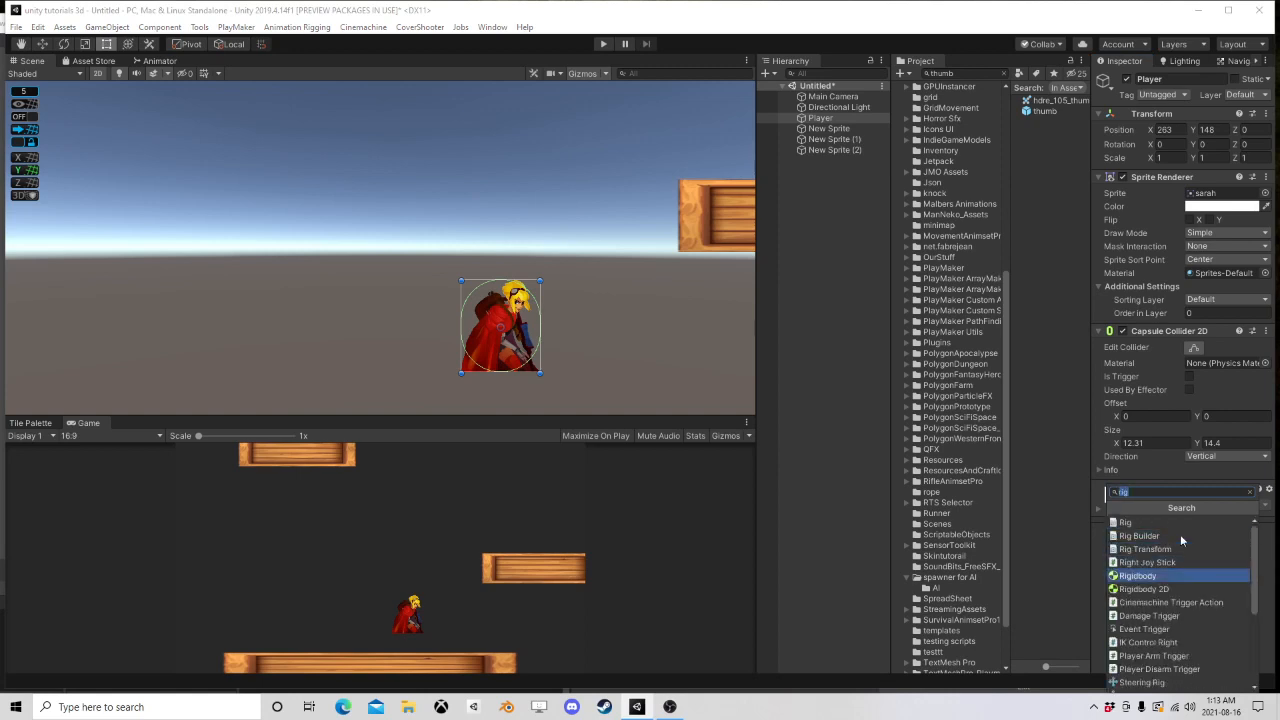
{"action": "key", "text": "Down"}
{"action": "key", "text": "Return"}
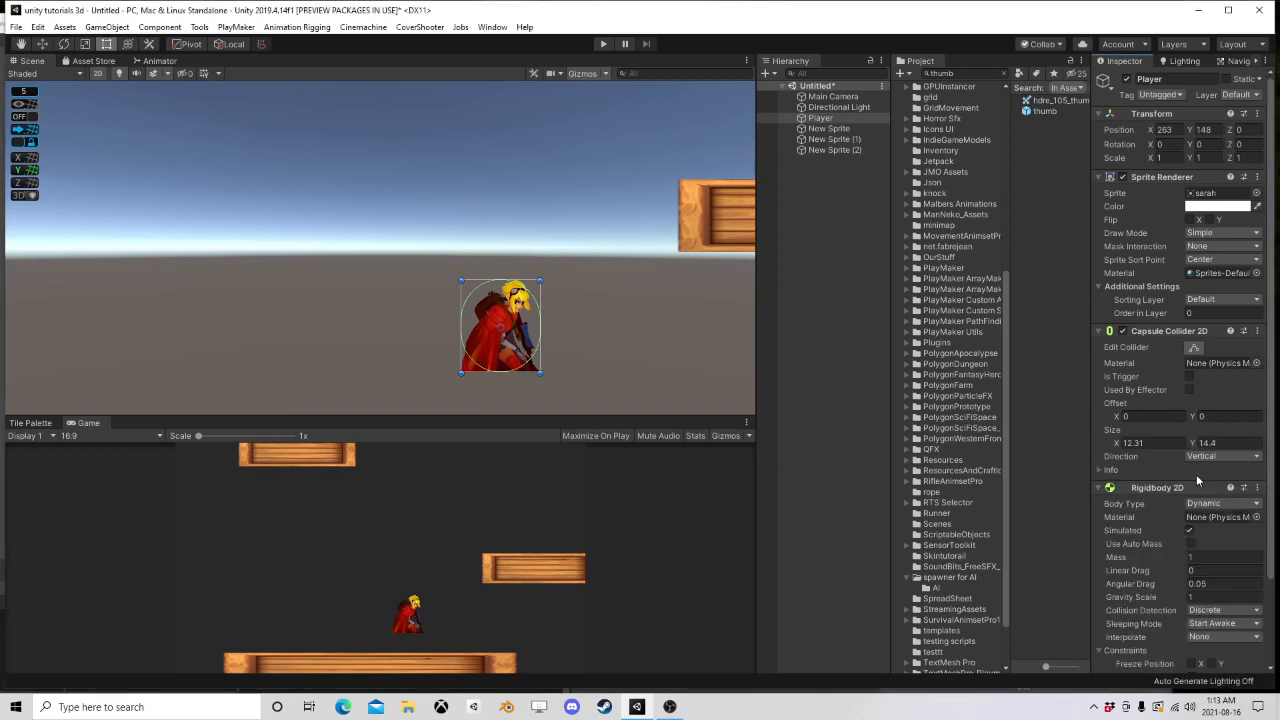
{"action": "scroll", "coordinate": [1197, 481], "scroll_direction": "down", "scroll_amount": 3}
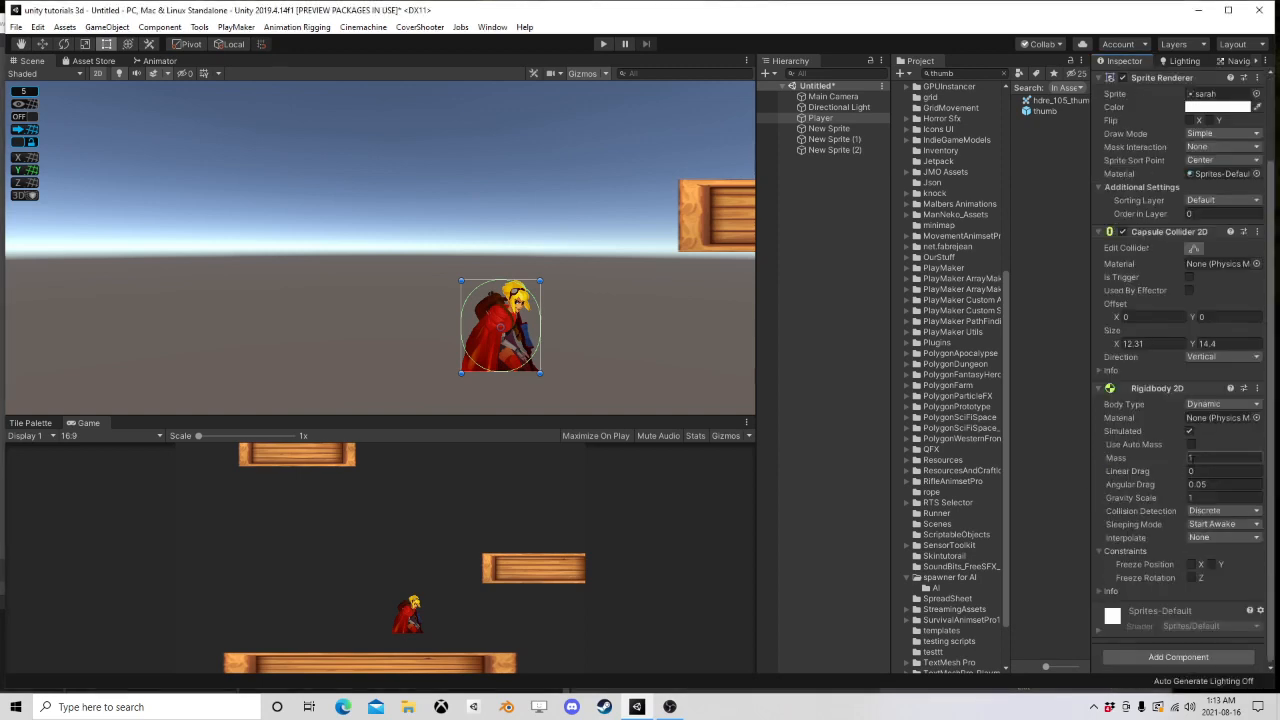
{"action": "left_click", "coordinate": [1189, 578]}
Step: Add a PlayMakerFSM component to the Player and open its FSM for editing in PlayMaker
{"action": "key", "text": "f"}
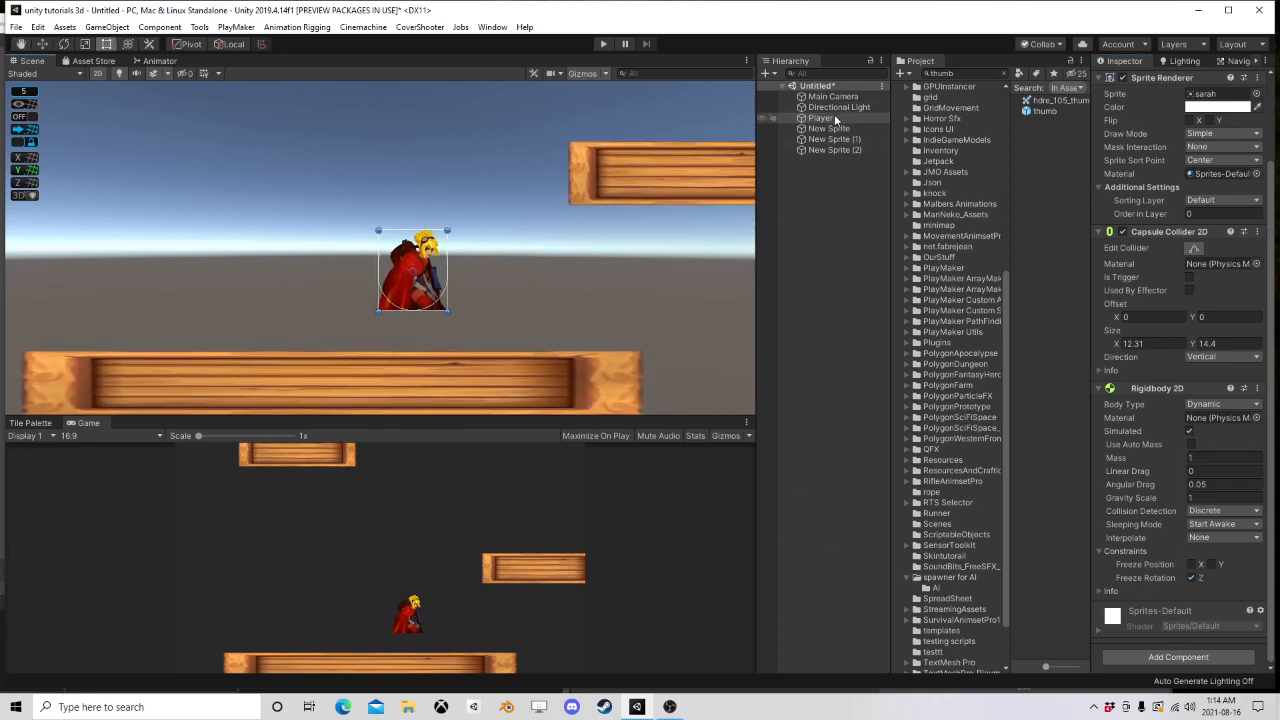
{"action": "left_click", "coordinate": [833, 118]}
{"action": "left_click", "coordinate": [1195, 651]}
{"action": "type", "text": "fsm"}
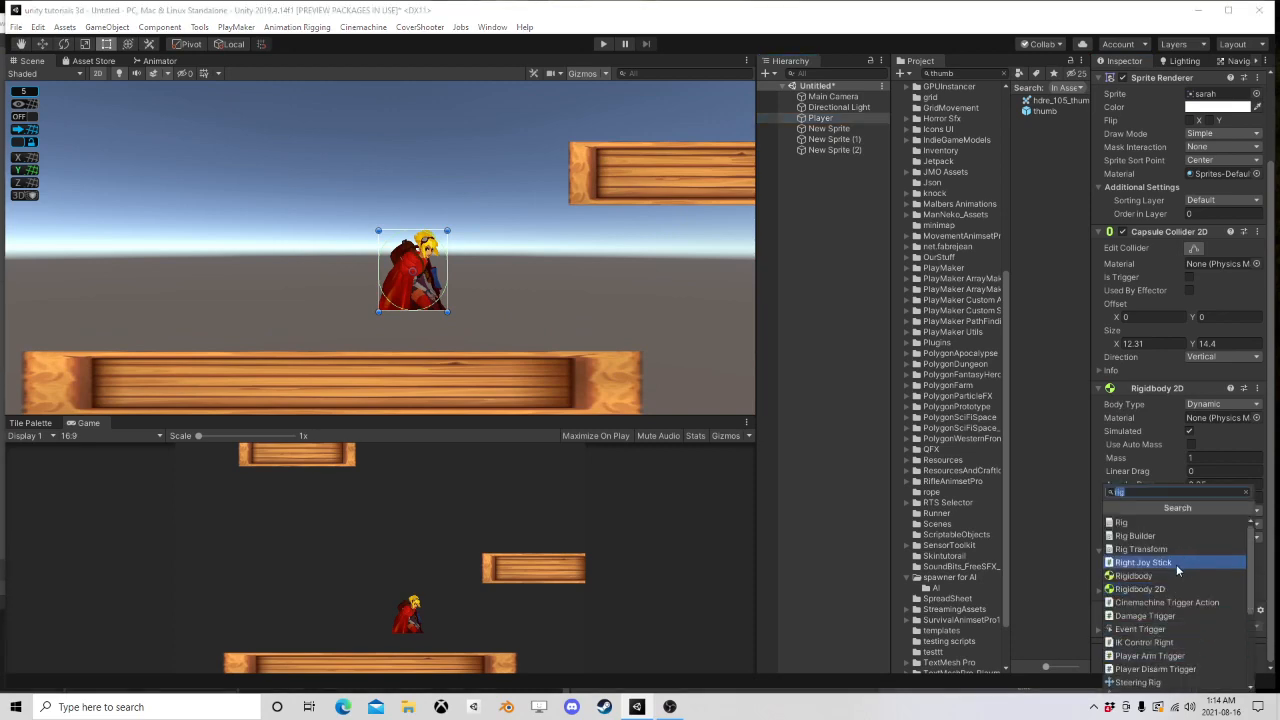
{"action": "left_click", "coordinate": [1171, 549]}
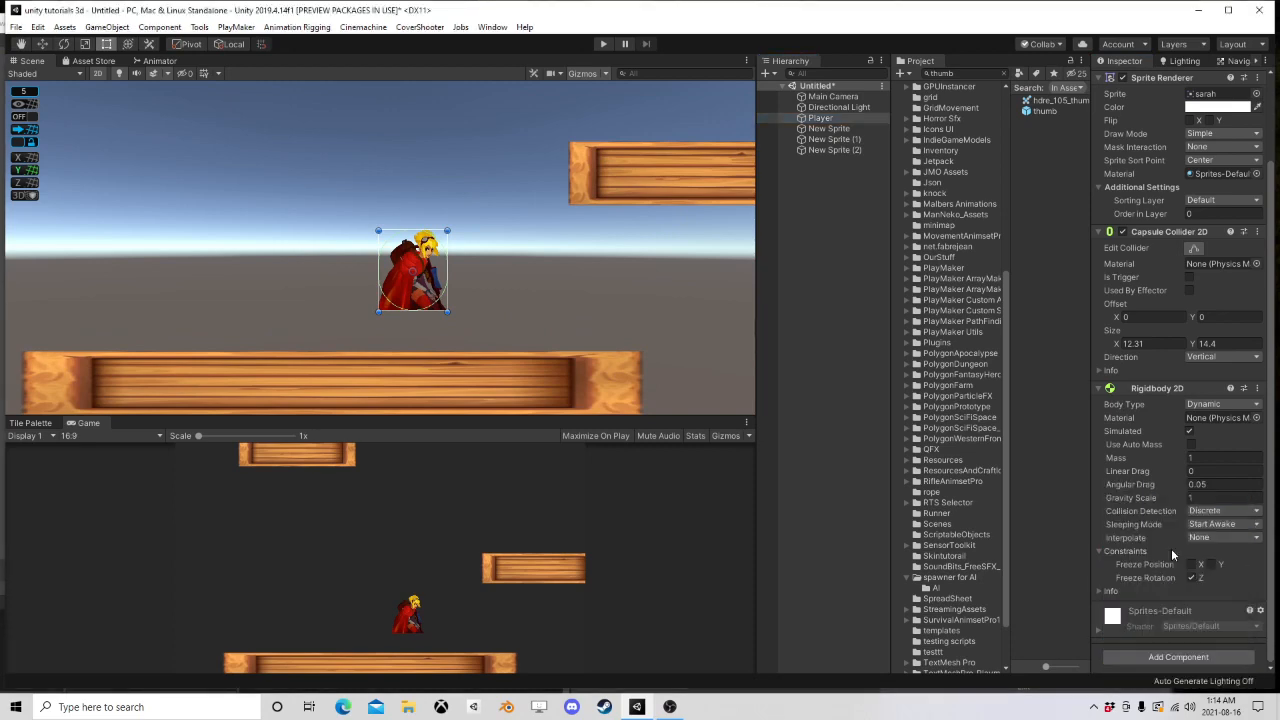
{"action": "left_click", "coordinate": [1246, 488]}
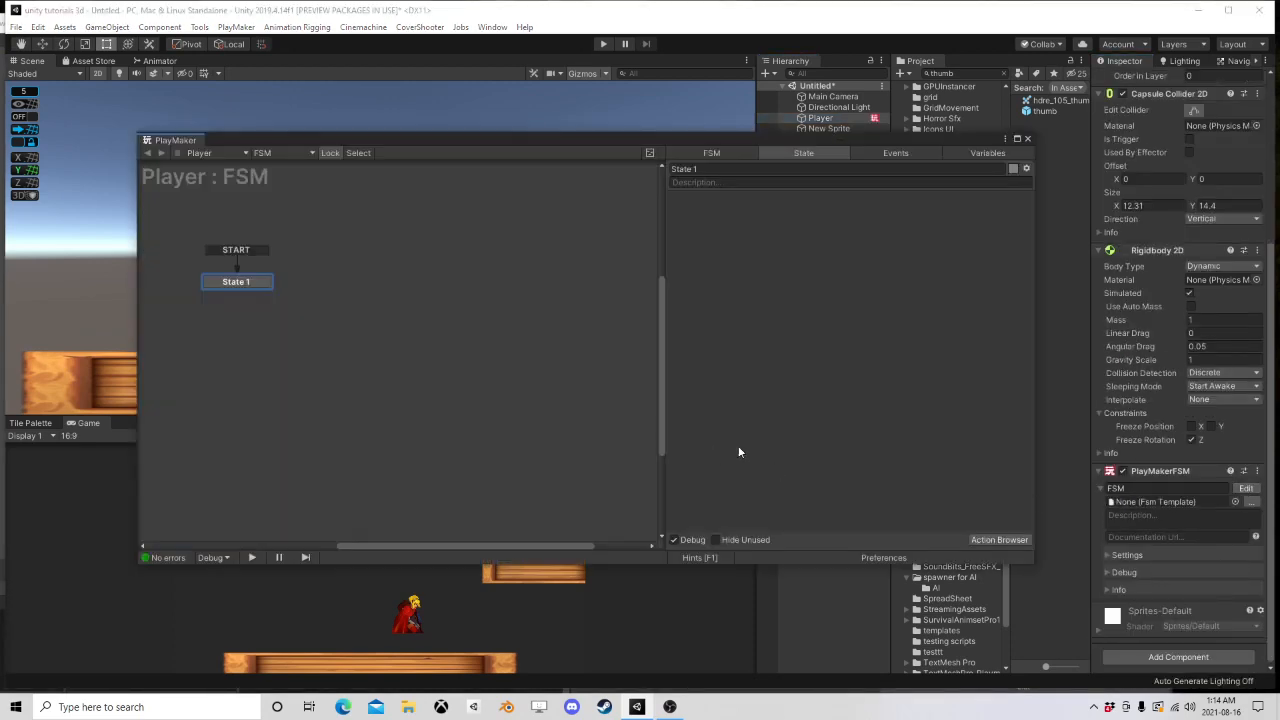
{"action": "left_click", "coordinate": [1005, 540]}
{"action": "left_click", "coordinate": [661, 232]}
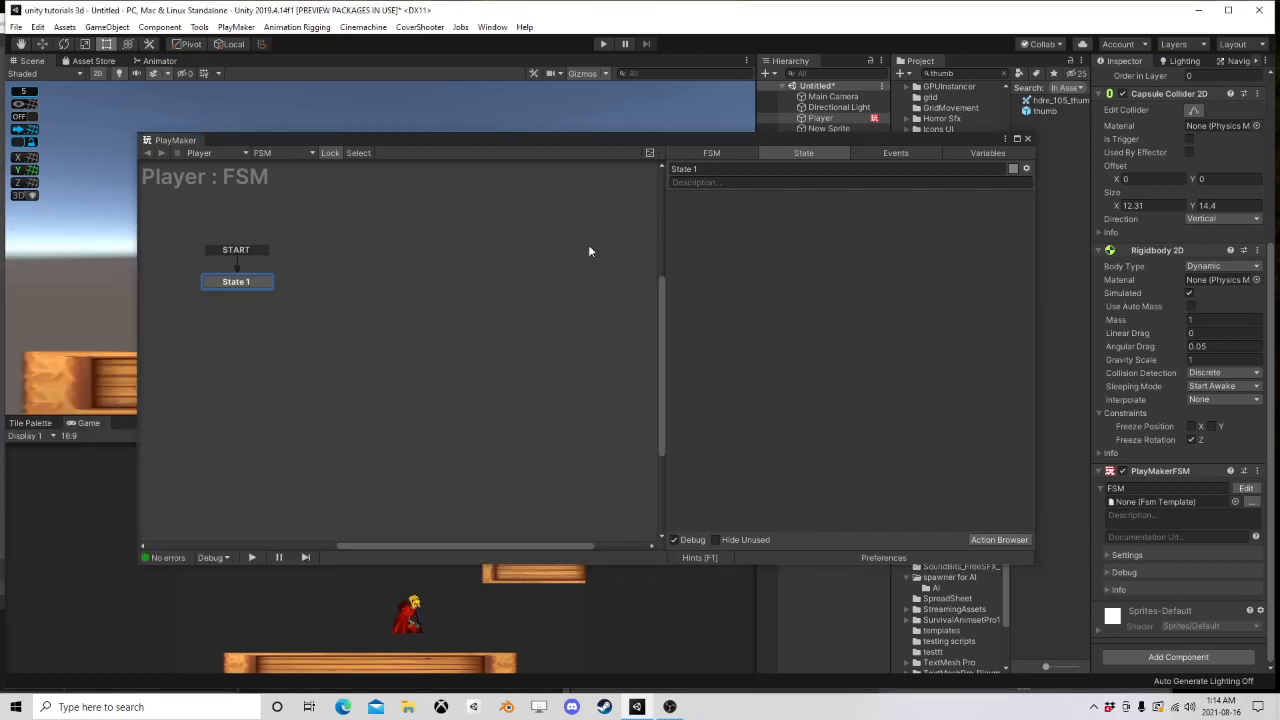
Step: Add a second state beside State 1 in the Player's FSM graph
{"action": "left_click_drag", "start_coordinate": [404, 333], "coordinate": [399, 347]}
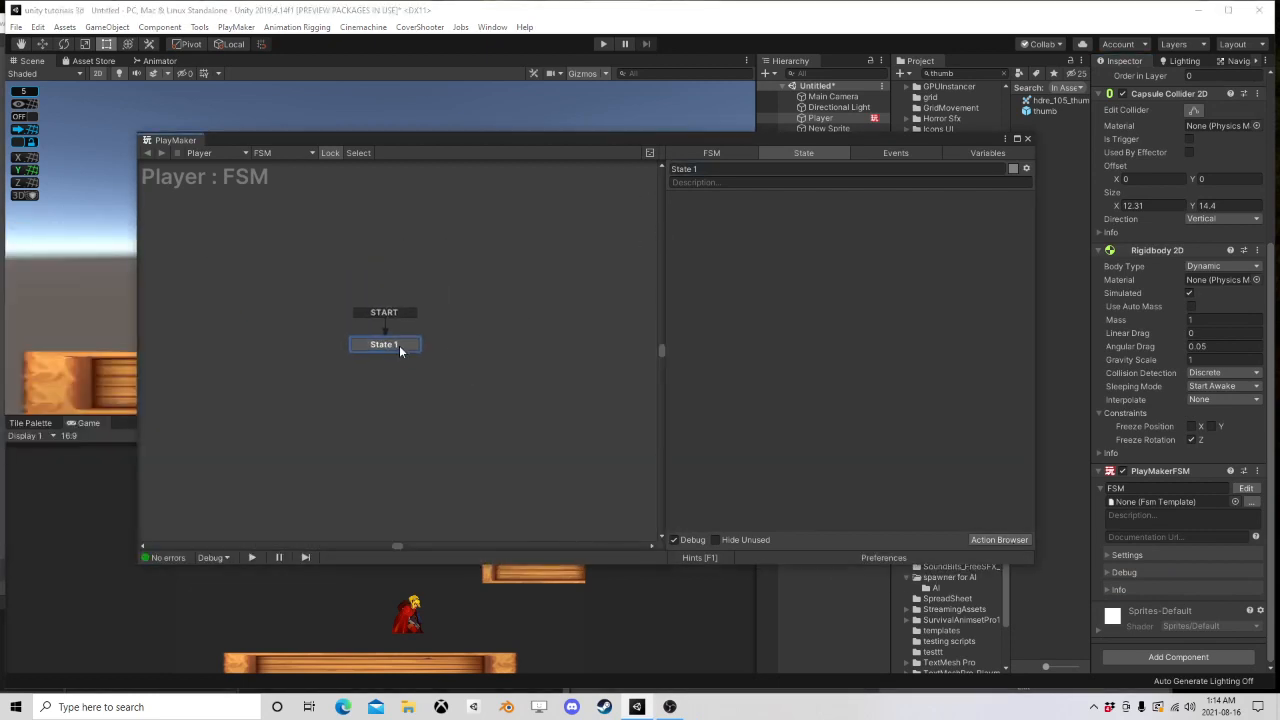
{"action": "middle_click_drag", "start_coordinate": [288, 361], "coordinate": [406, 343]}
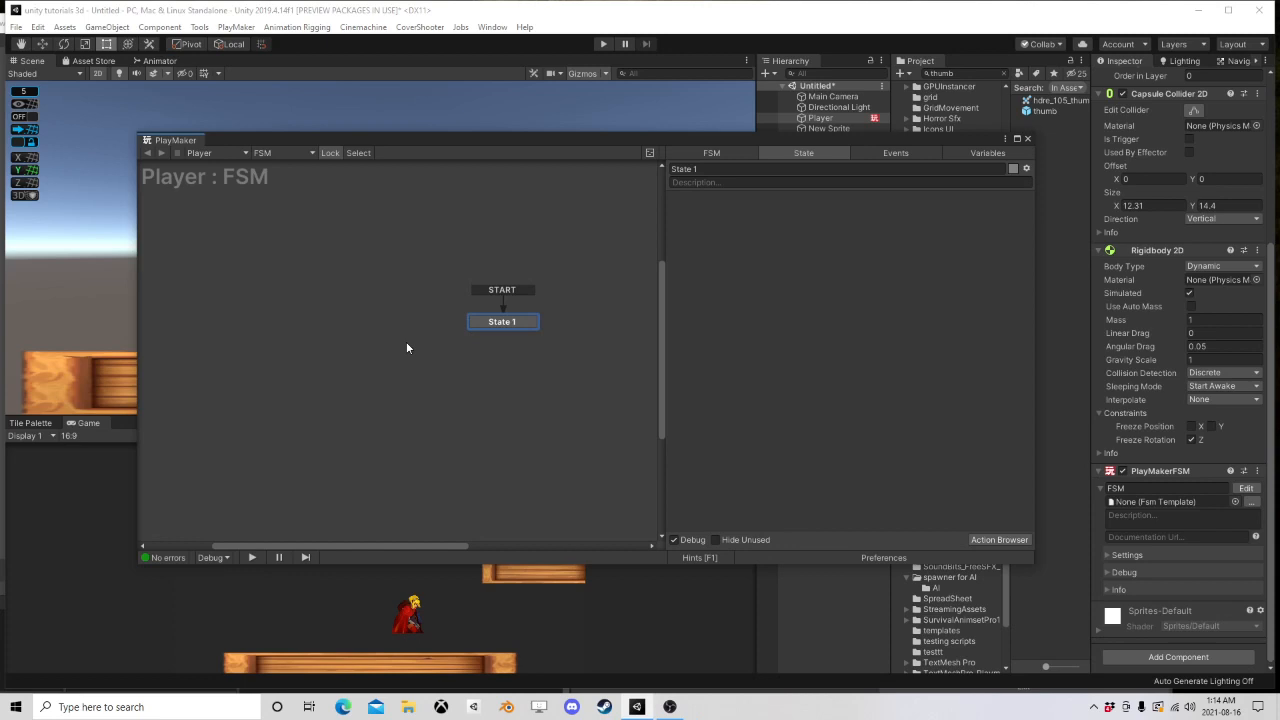
{"action": "right_click", "coordinate": [348, 320]}
{"action": "left_click", "coordinate": [360, 323]}
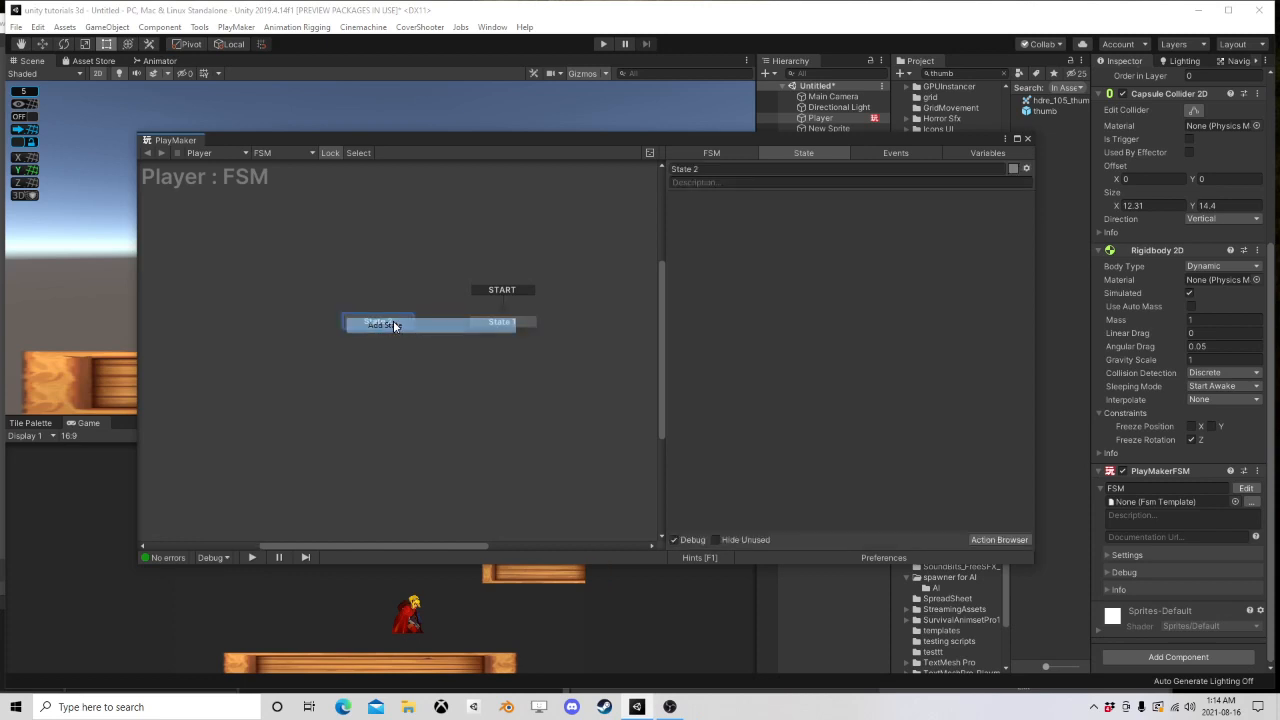
{"action": "mouse_move", "coordinate": [393, 320]}
{"action": "left_mouse_down"}
{"action": "mouse_move", "coordinate": [381, 342]}
{"action": "mouse_move", "coordinate": [414, 325]}
{"action": "left_mouse_up"}
Step: Add a Get Axis action to State 1 of the Player's FSM
{"action": "left_click", "coordinate": [497, 321]}
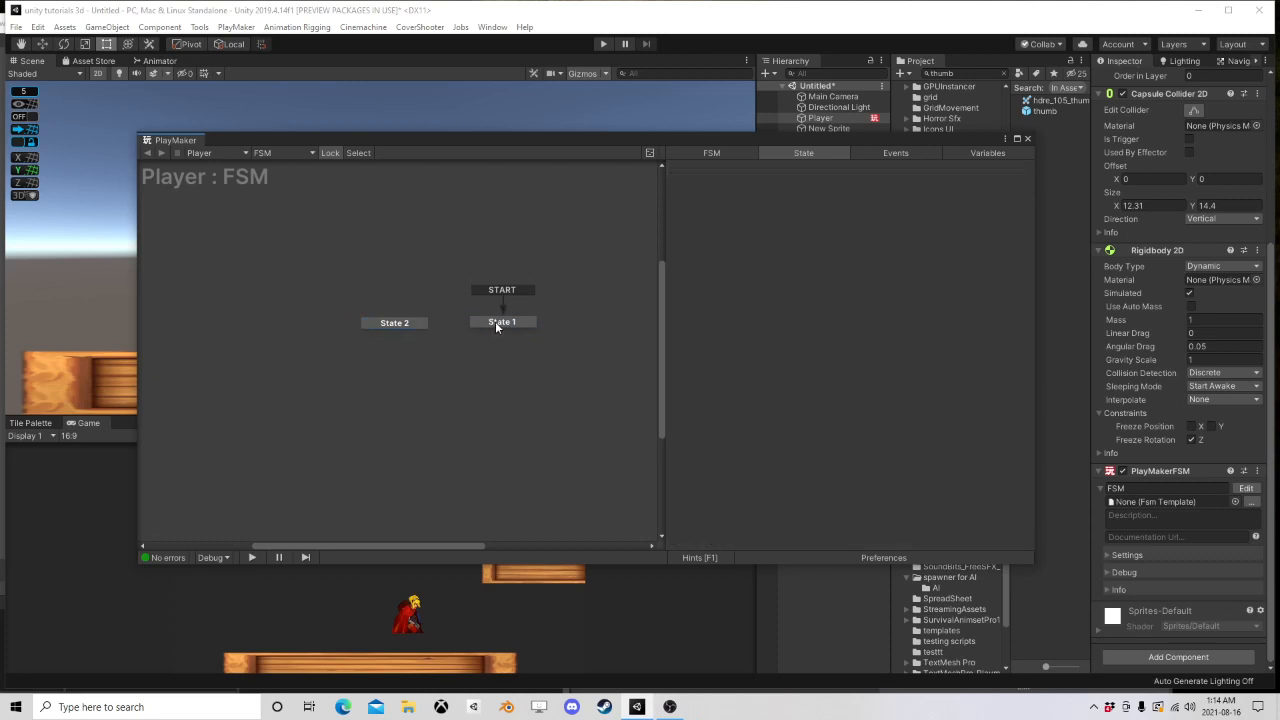
{"action": "left_click", "coordinate": [1000, 539]}
{"action": "type", "text": "get ax"}
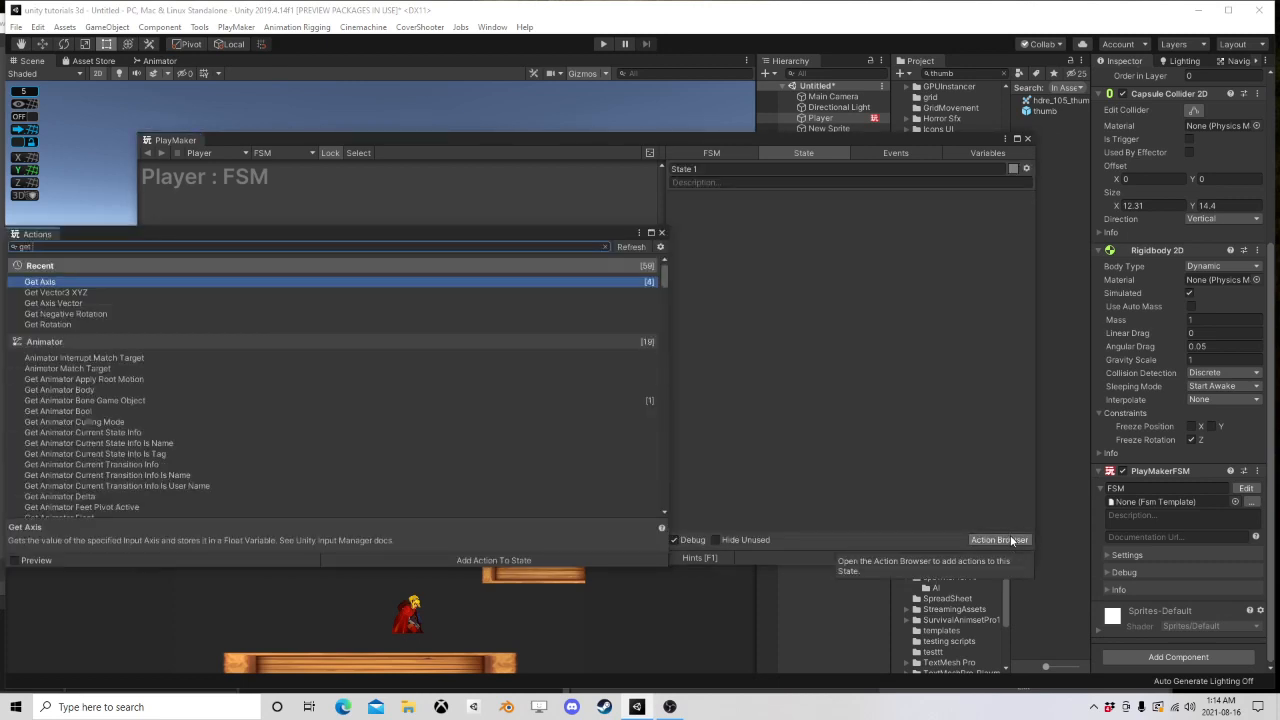
{"action": "double_click", "coordinate": [92, 282]}
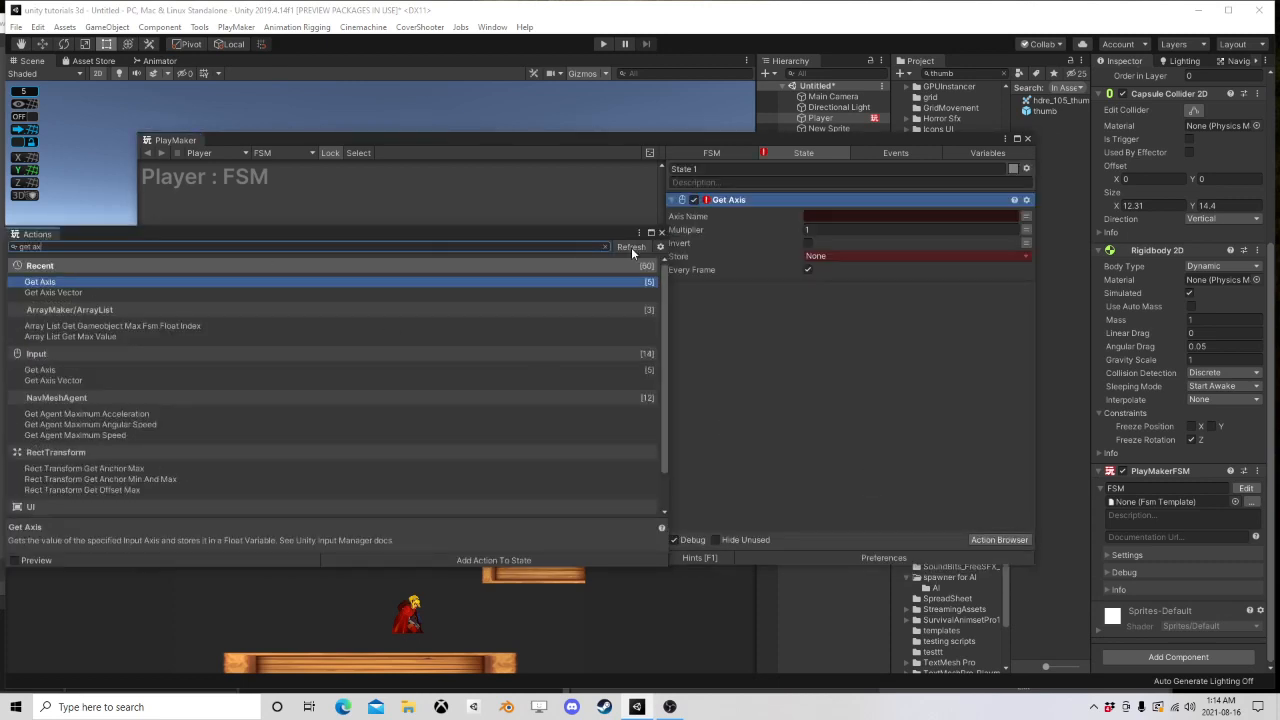
{"action": "left_click", "coordinate": [661, 231]}
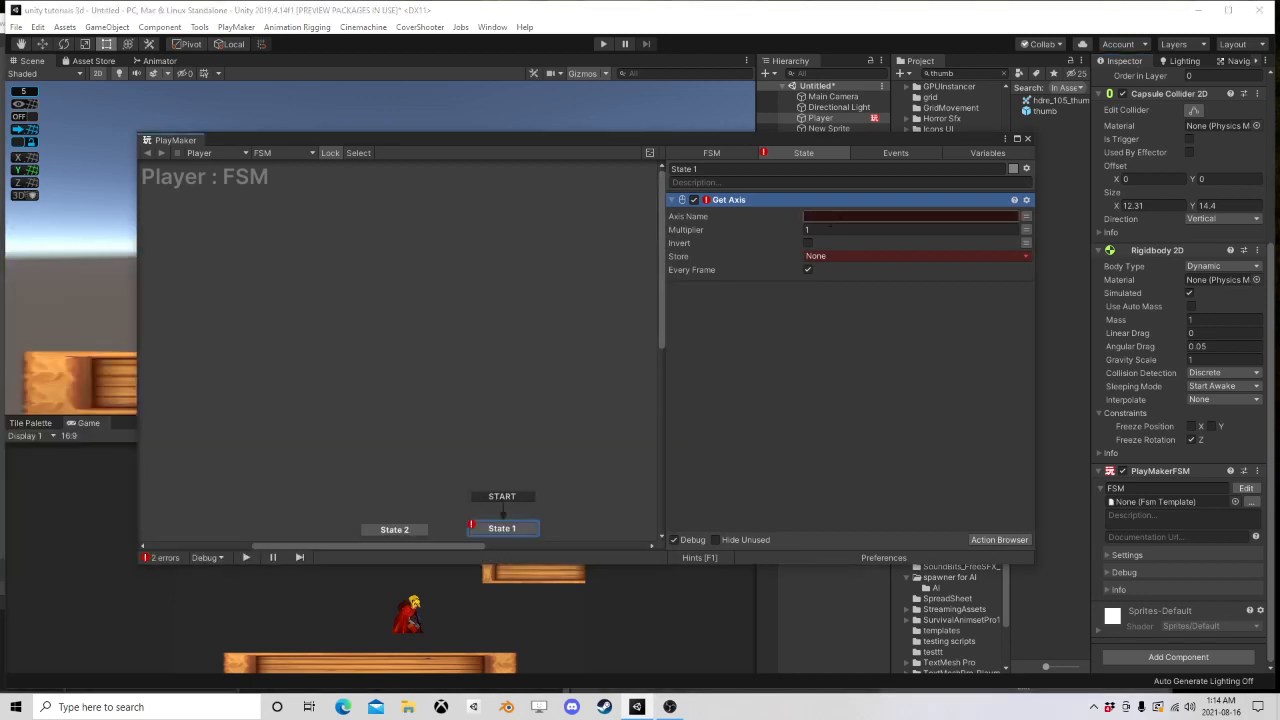
Step: Set the Get Axis action's axis name to Horizontal
{"action": "middle_click_drag", "start_coordinate": [520, 418], "coordinate": [437, 241]}
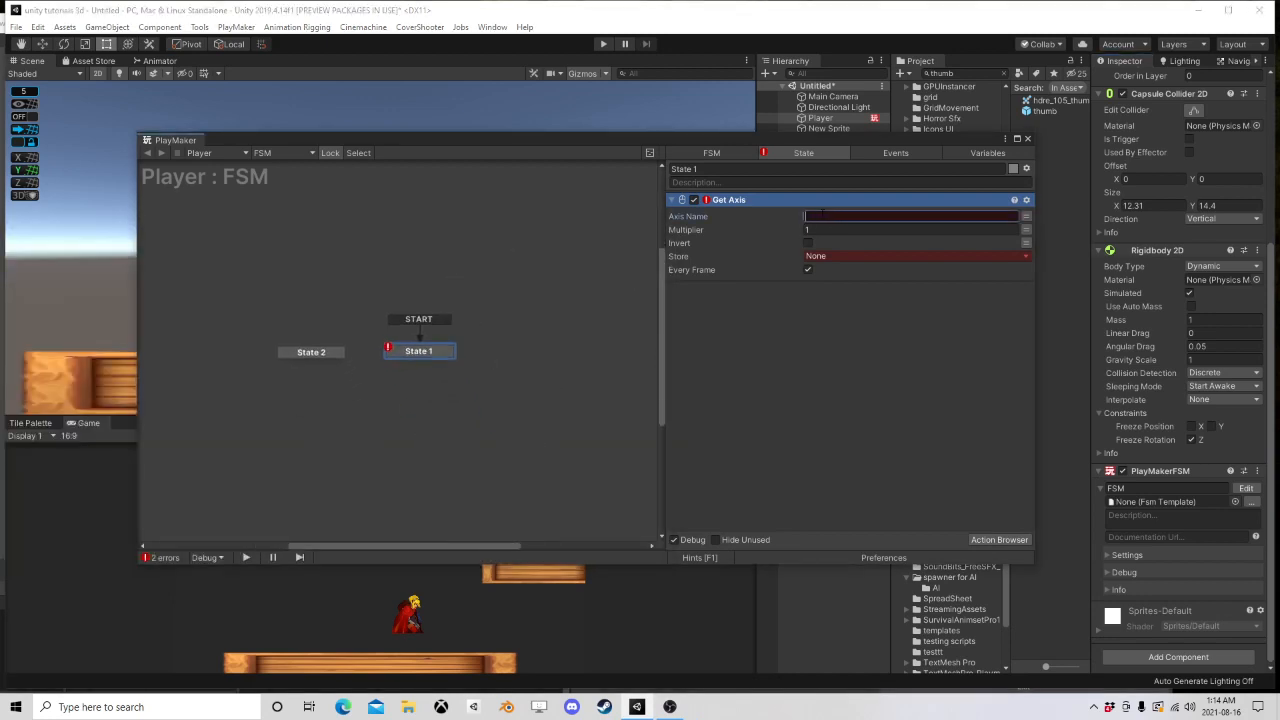
{"action": "left_click", "coordinate": [808, 215]}
{"action": "type", "text": "Ho"}
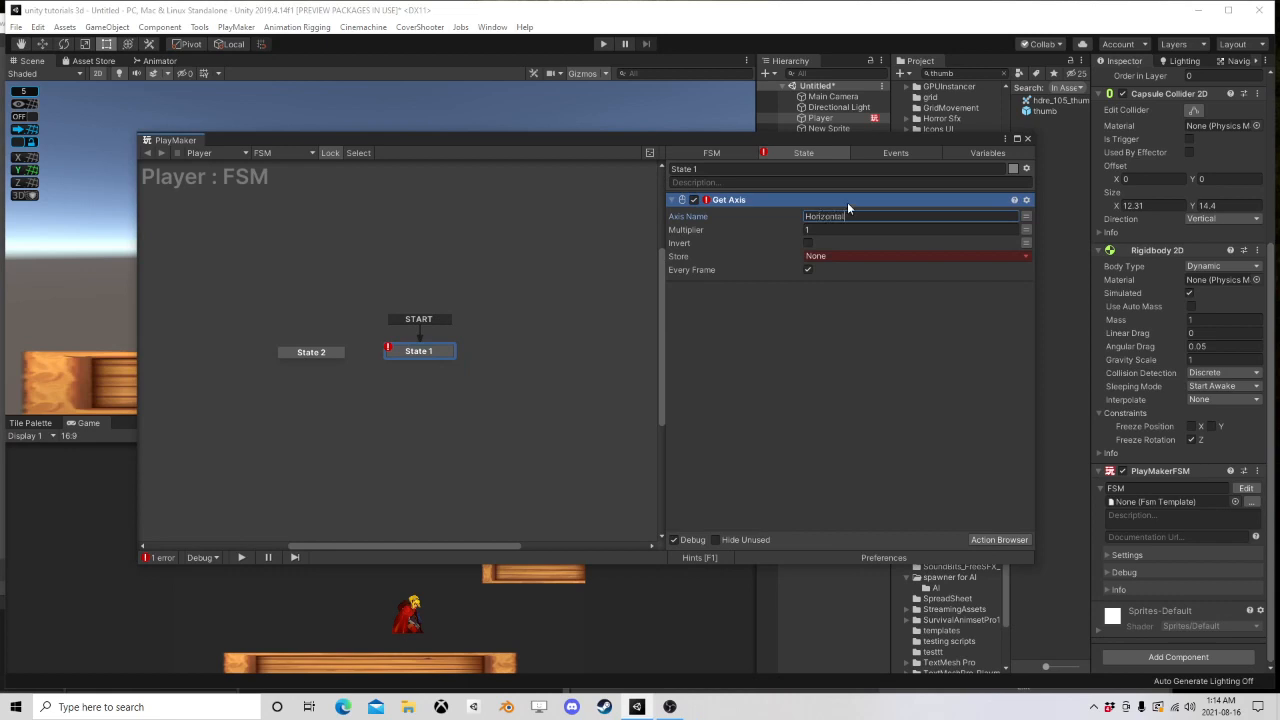
{"action": "type", "text": "rizontal"}
Step: Store the Get Axis result in a new variable X and set the multiplier to 40
{"action": "left_click", "coordinate": [830, 256]}
{"action": "left_click", "coordinate": [852, 304]}
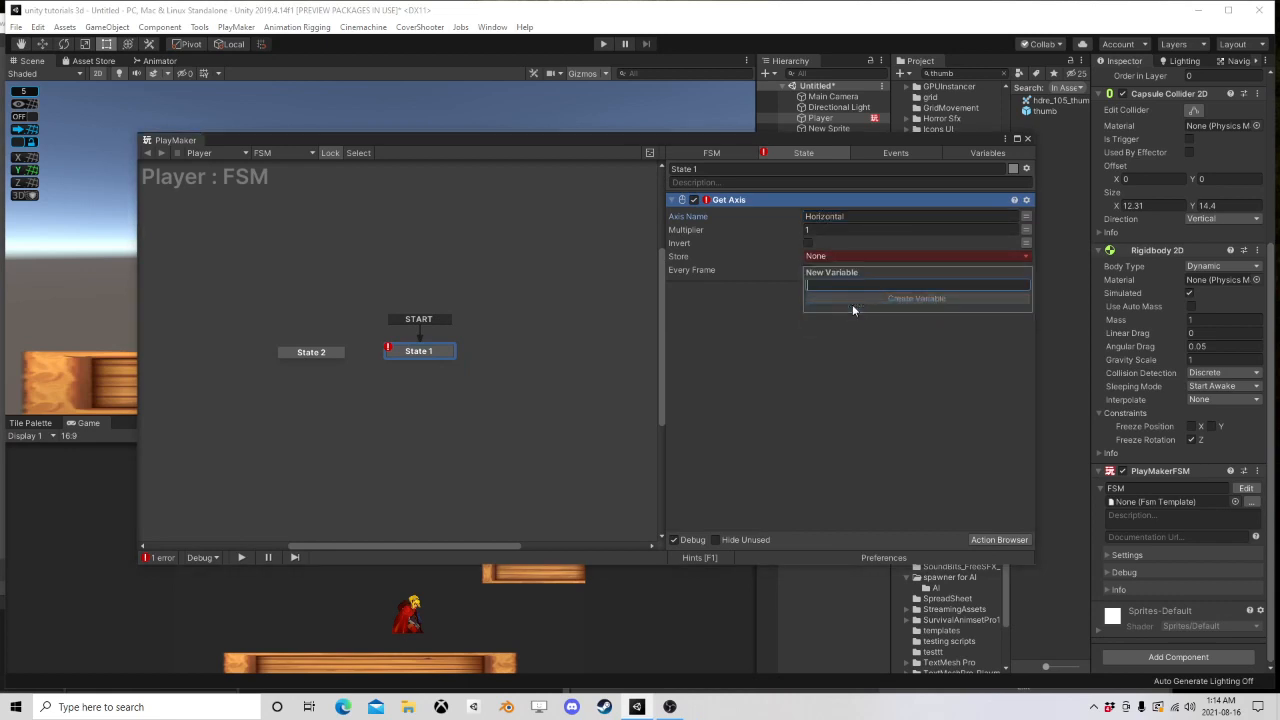
{"action": "type", "text": "X"}
{"action": "left_click", "coordinate": [856, 300]}
{"action": "left_click", "coordinate": [807, 283]}
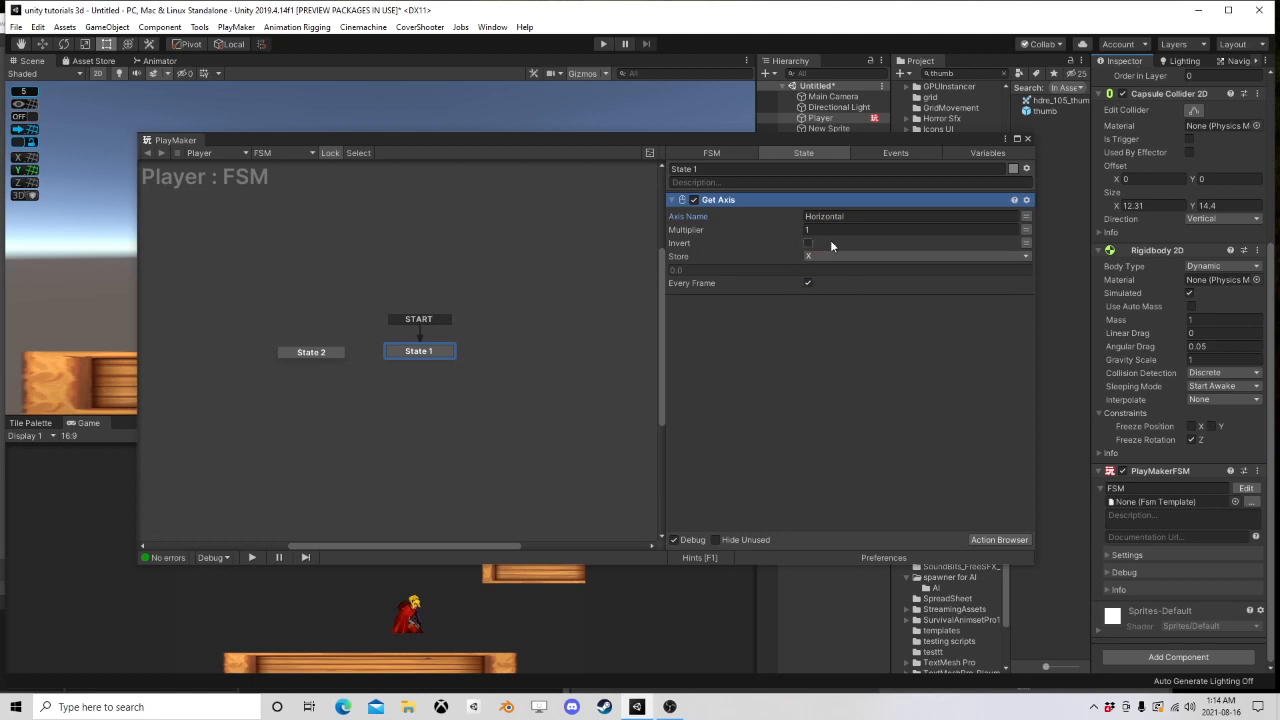
{"action": "left_click", "coordinate": [818, 229]}
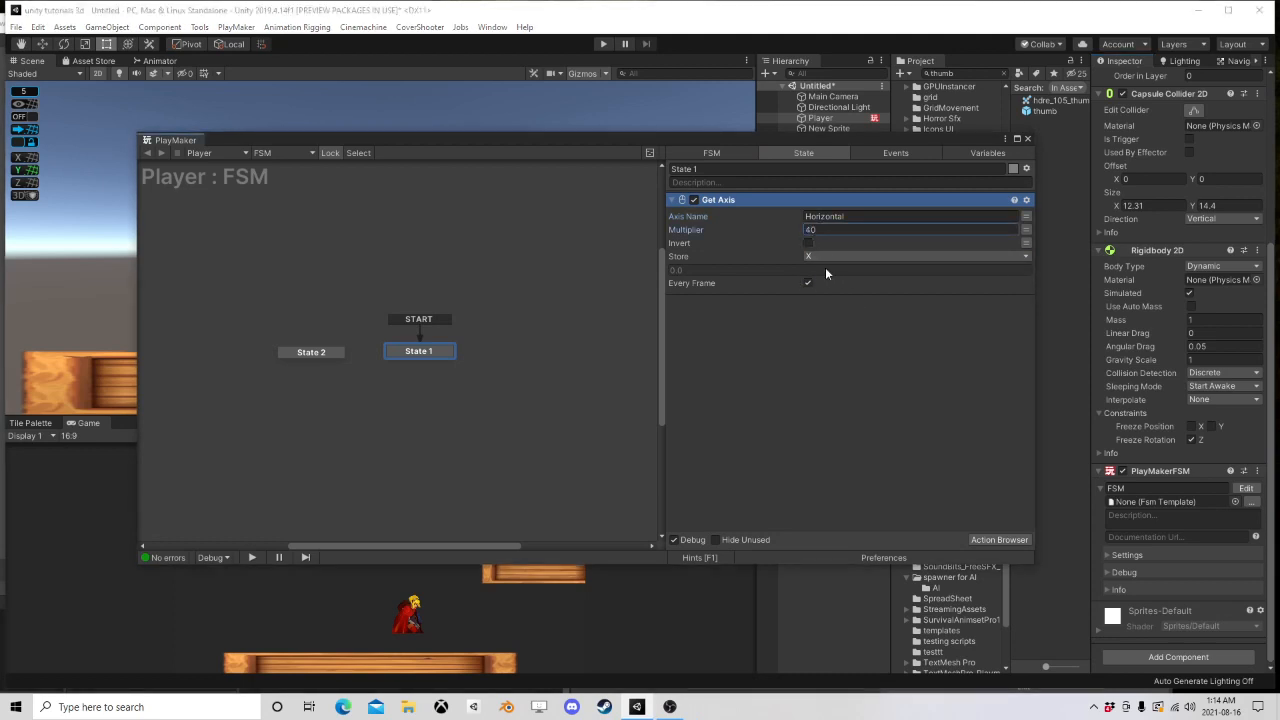
Step: Add a Float Compare action to State 1 and place it below Get Axis
{"action": "left_click", "coordinate": [999, 541]}
{"action": "type", "text": "float com"}
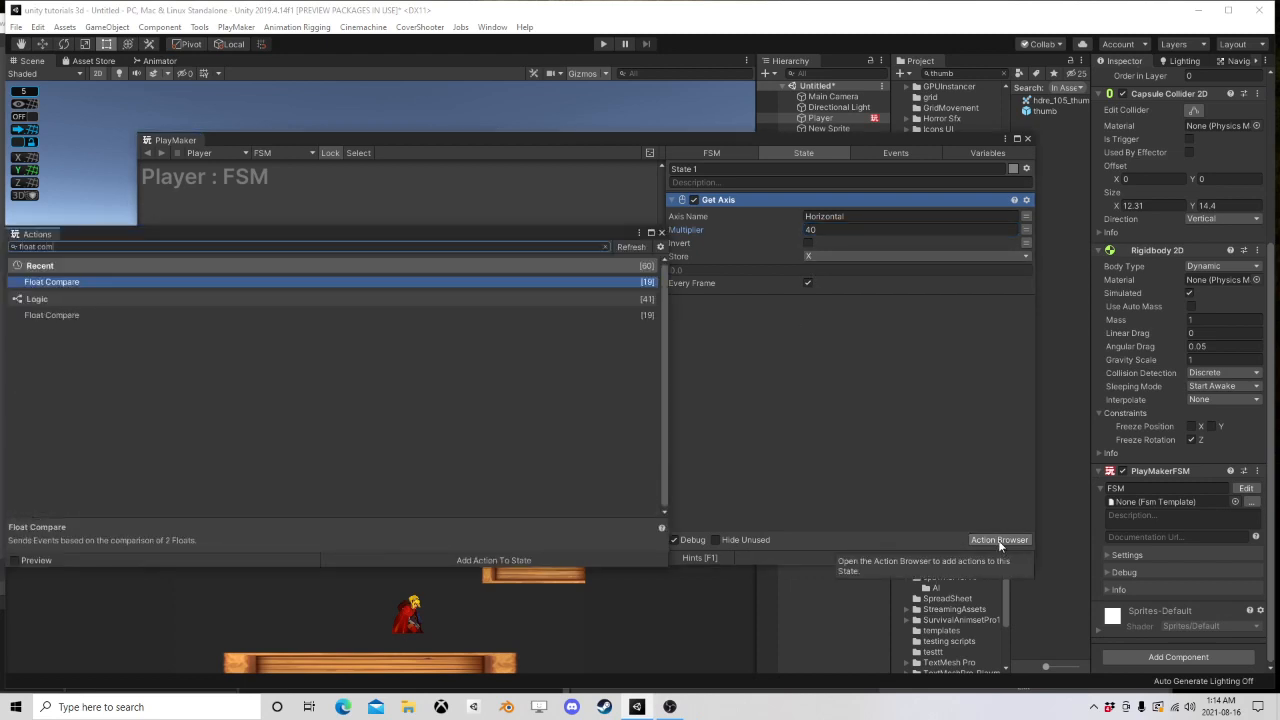
{"action": "key", "text": "Return"}
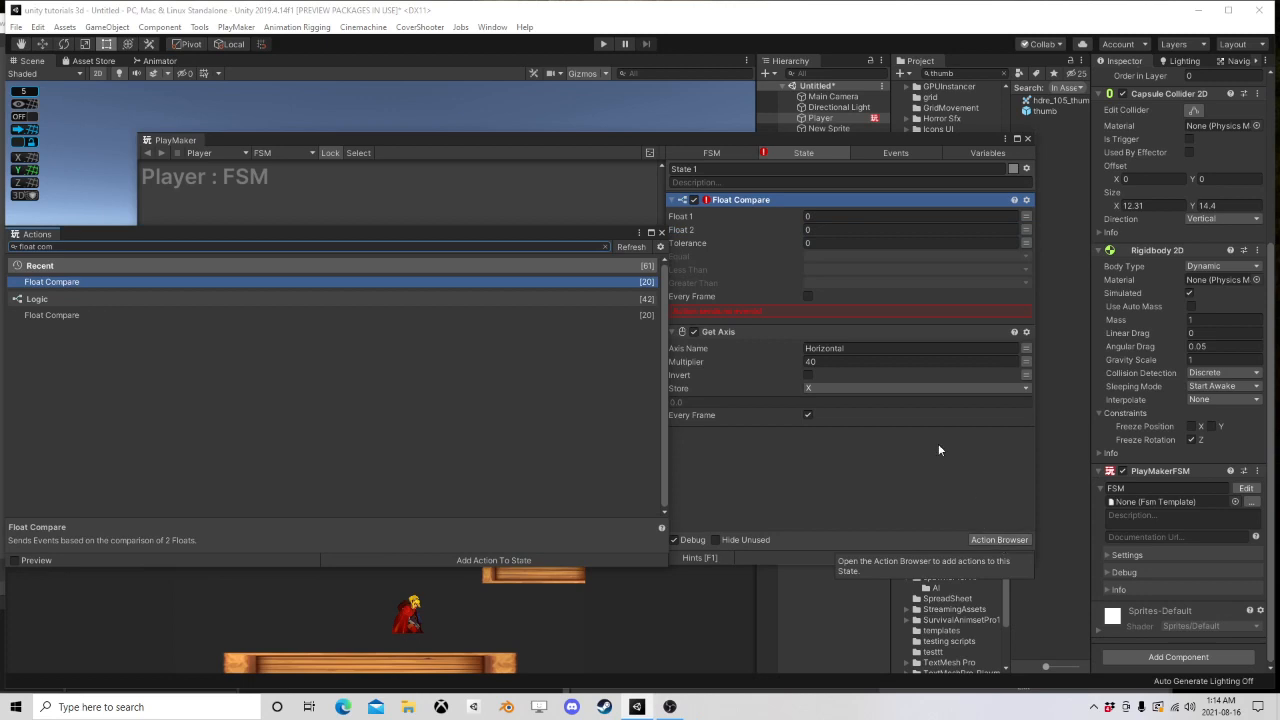
{"action": "left_click", "coordinate": [662, 233]}
{"action": "left_click_drag", "start_coordinate": [743, 200], "coordinate": [815, 442]}
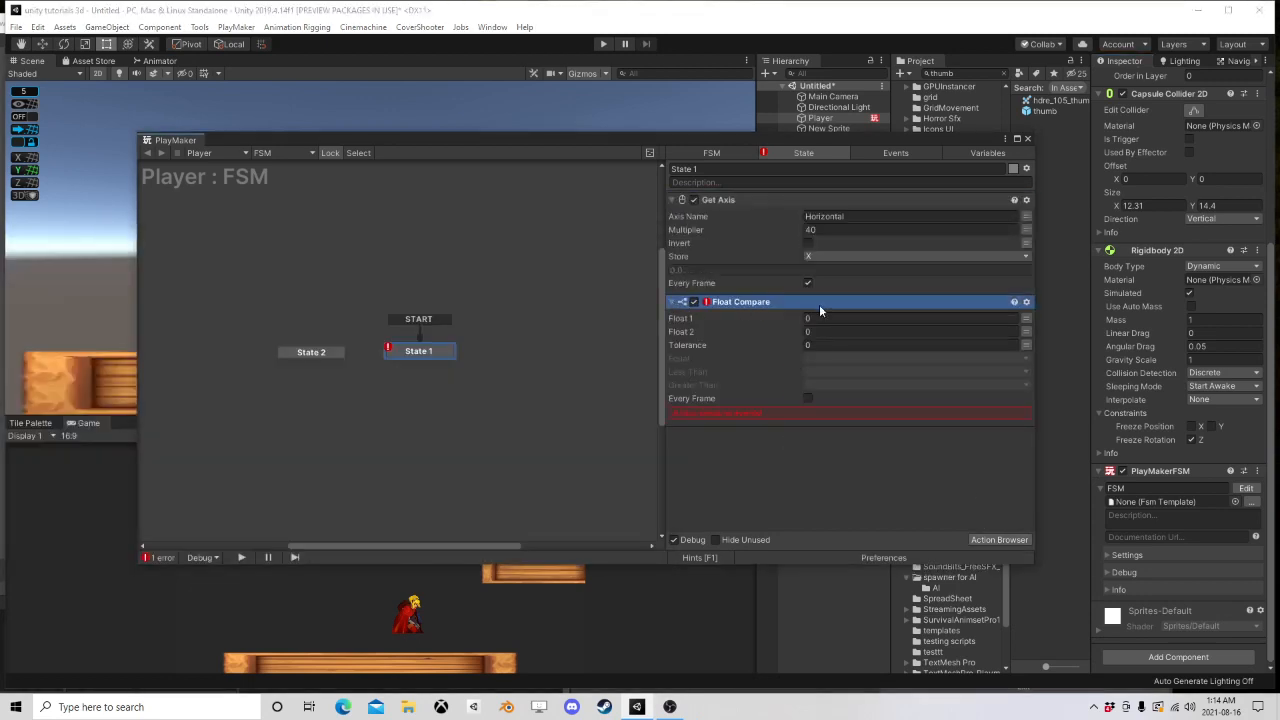
Step: Add a Set Velocity 2d action to State 1 and place it between Get Axis and Float Compare
{"action": "left_click", "coordinate": [997, 539]}
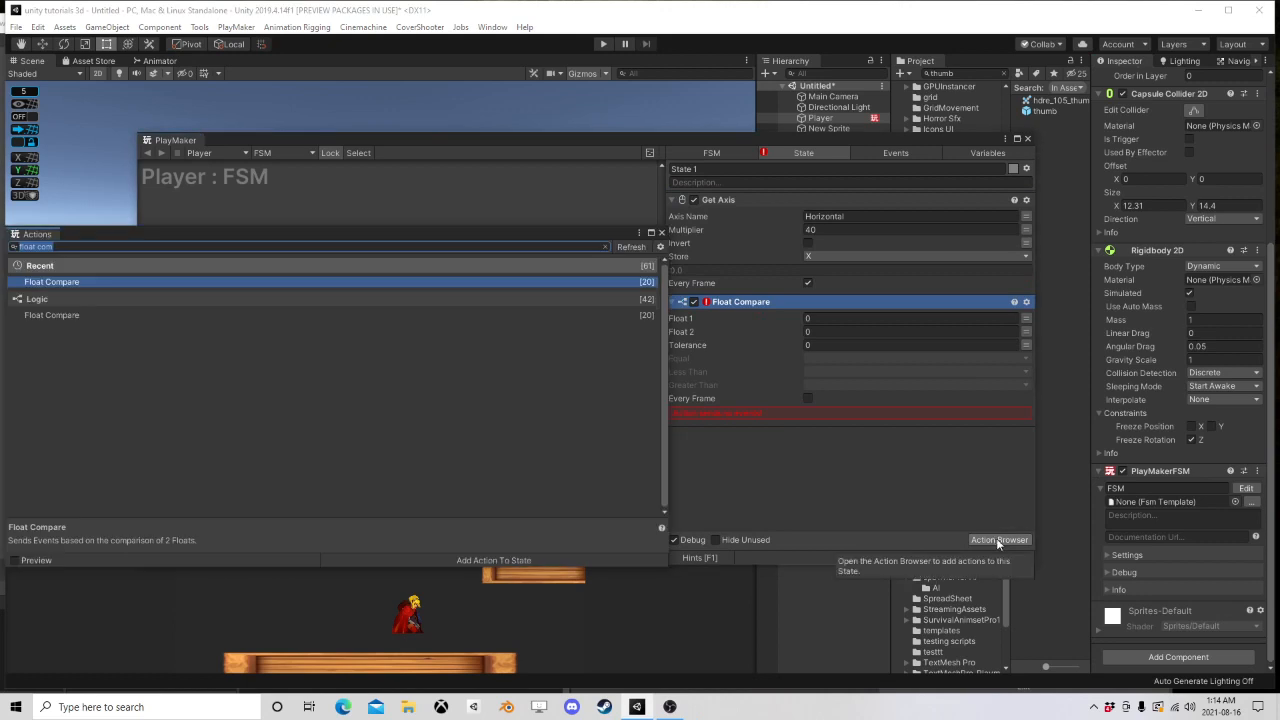
{"action": "type", "text": "set velo"}
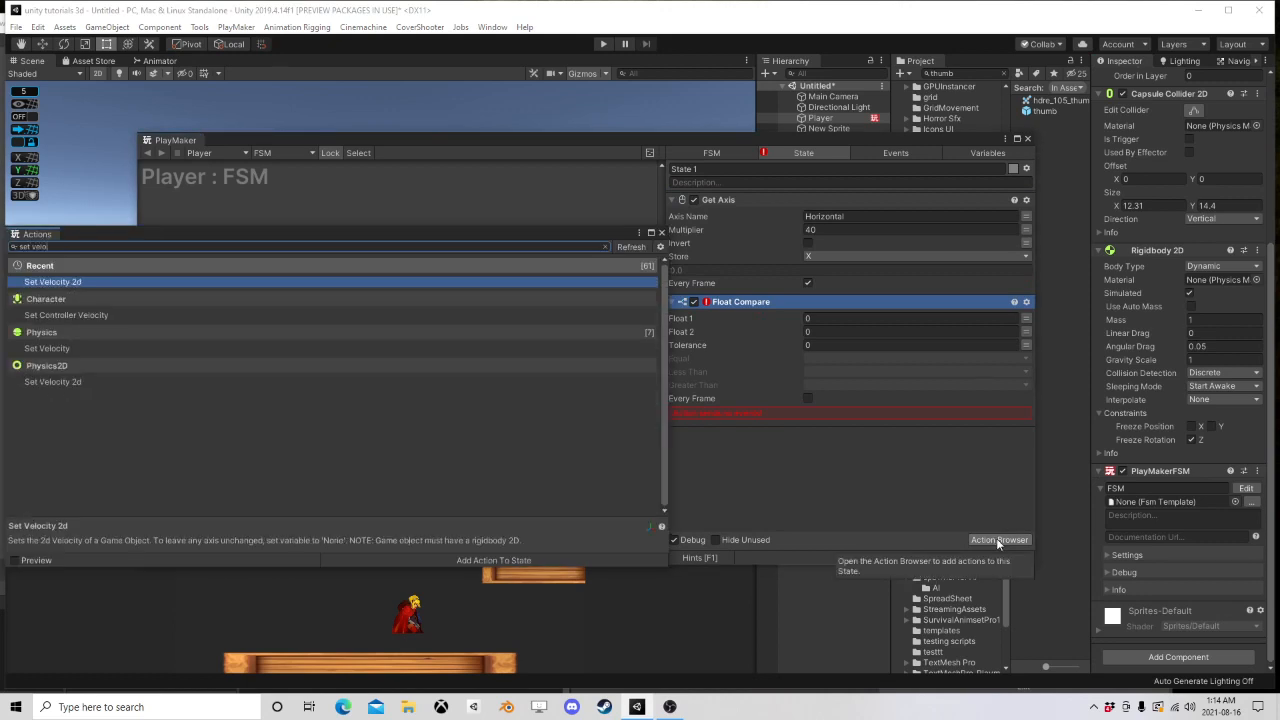
{"action": "key", "text": "Return"}
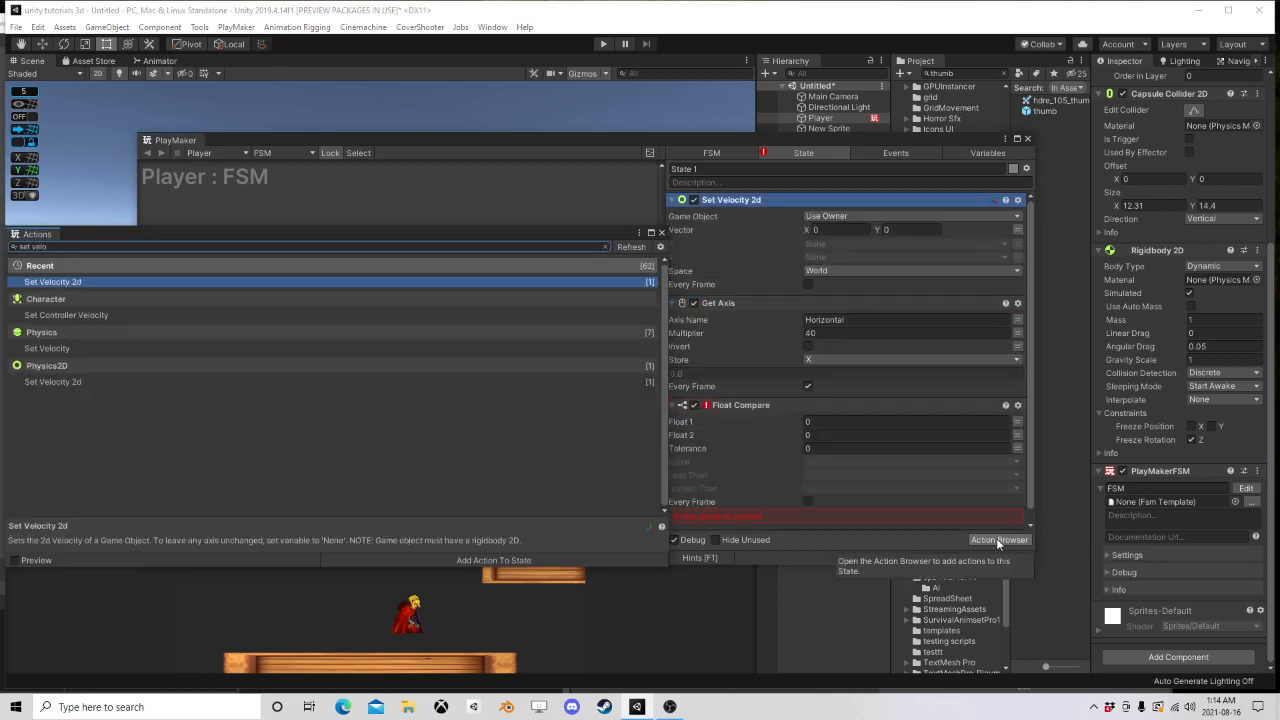
{"action": "left_click", "coordinate": [661, 233]}
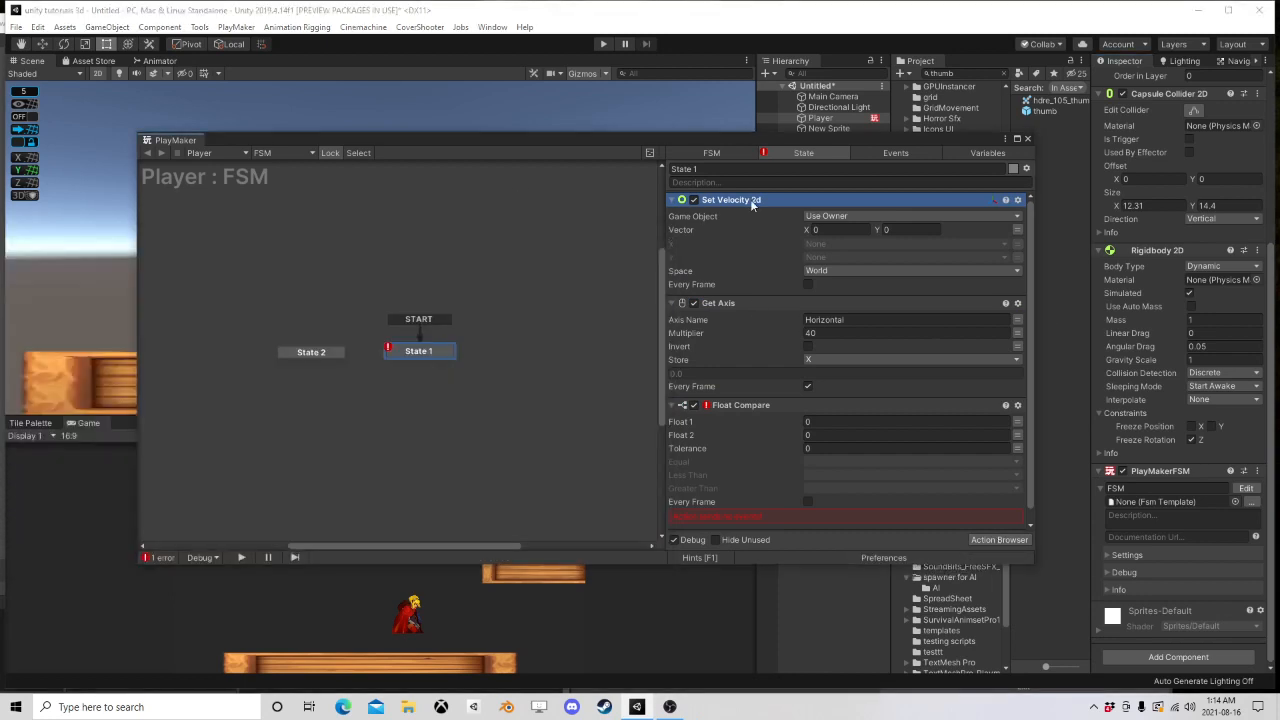
{"action": "left_click_drag", "start_coordinate": [740, 199], "coordinate": [786, 405]}
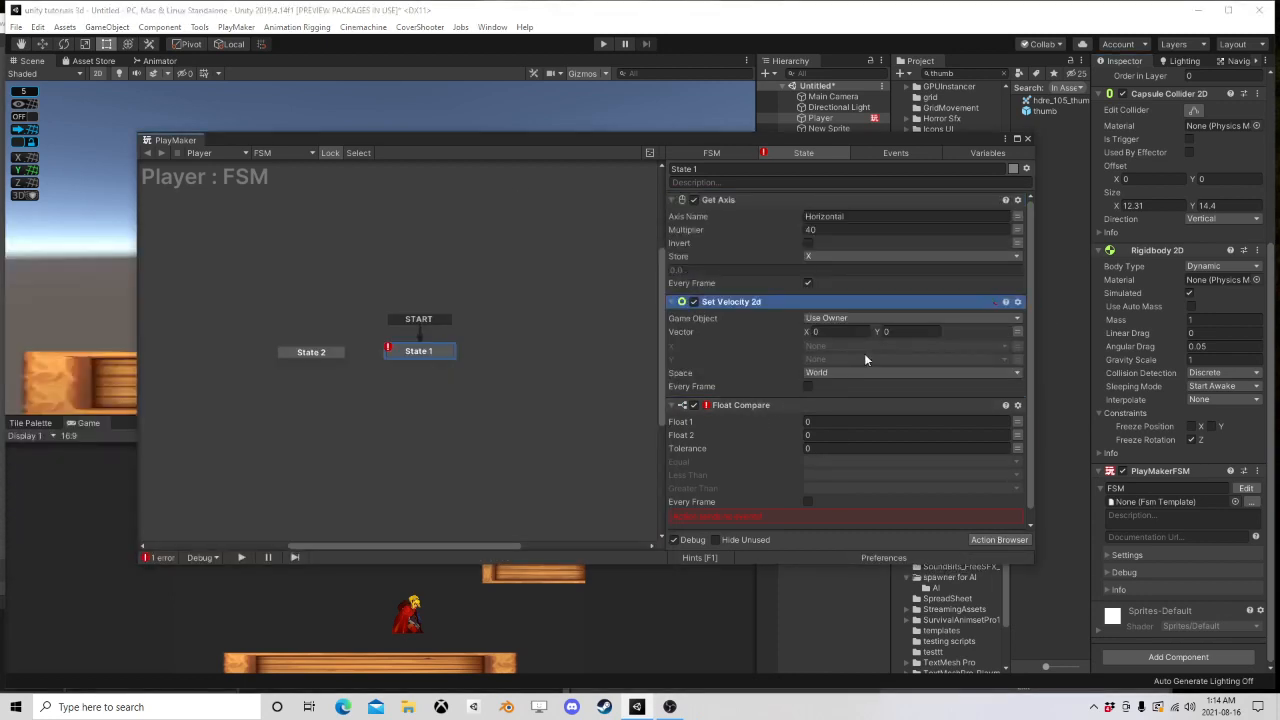
Step: Drive the Set Velocity 2d action's X from variable X every frame, and disable the Float Compare action
{"action": "left_click", "coordinate": [1015, 334]}
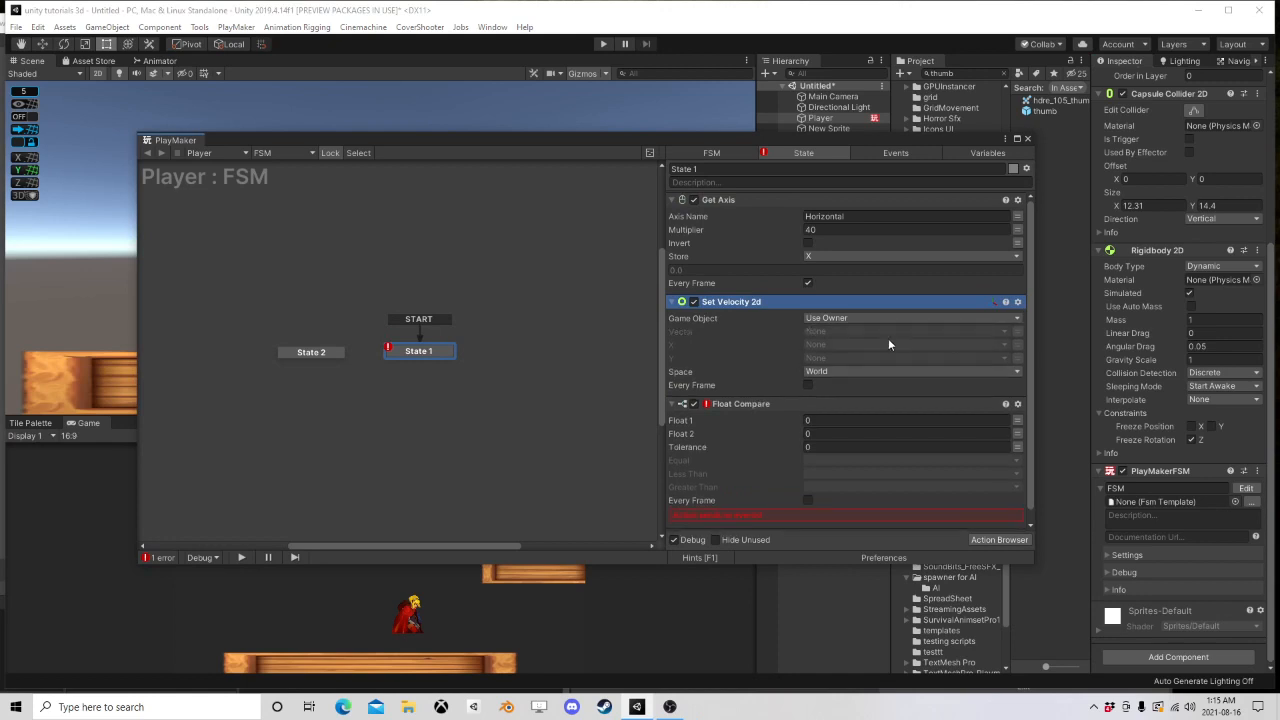
{"action": "left_click", "coordinate": [828, 345]}
{"action": "left_click", "coordinate": [825, 370]}
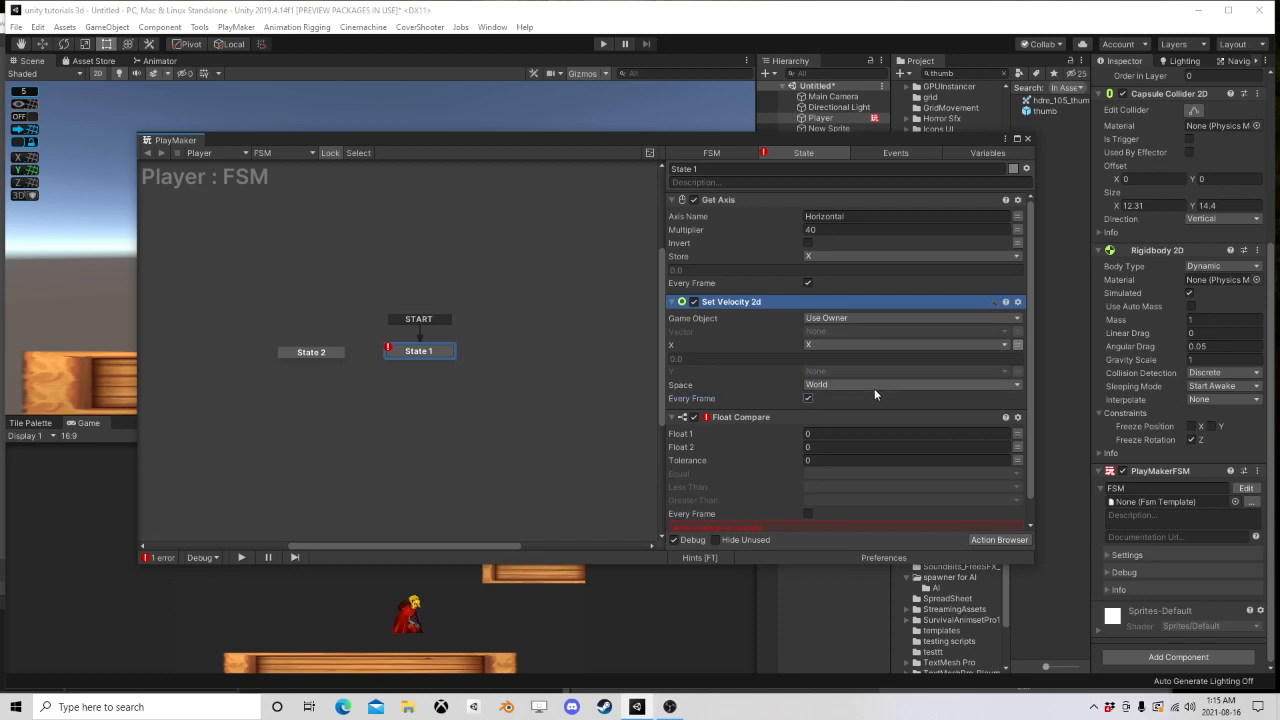
{"action": "left_click", "coordinate": [694, 417]}
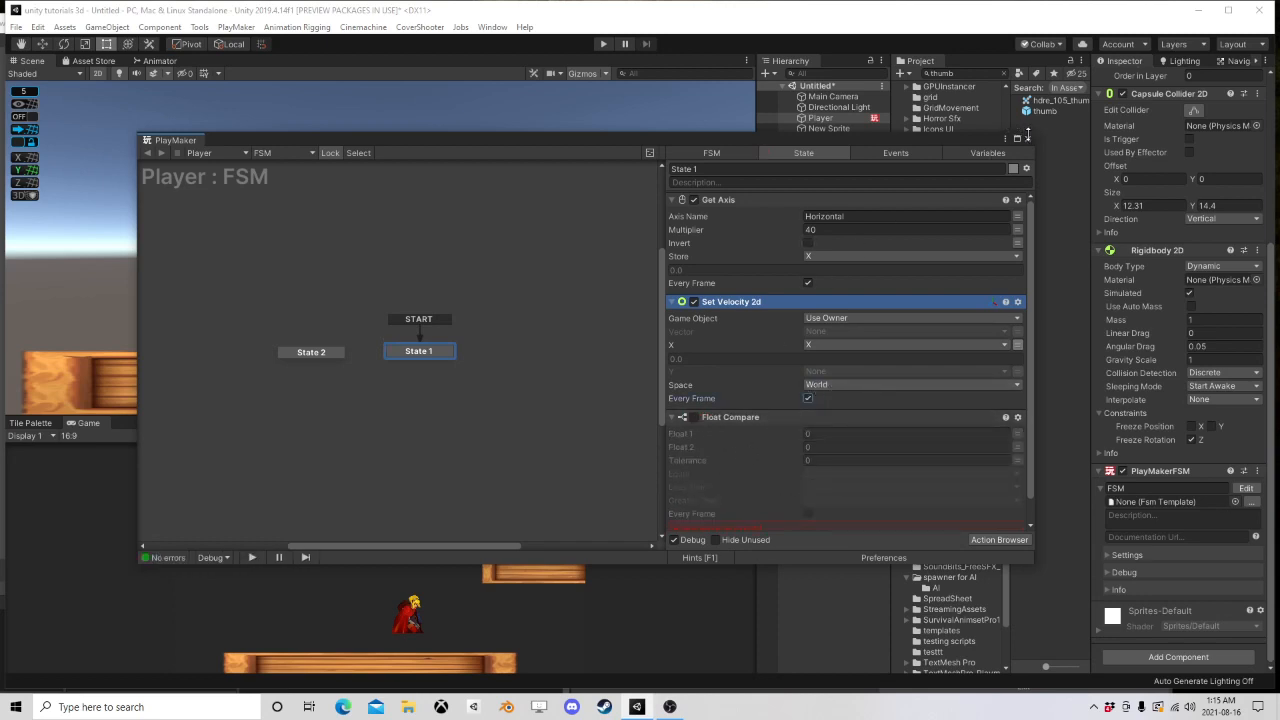
Step: Play-test the Player's movement in both directions along the platform and over its edge, following the character in the Scene view
{"action": "left_click", "coordinate": [1027, 139]}
{"action": "left_click", "coordinate": [606, 44]}
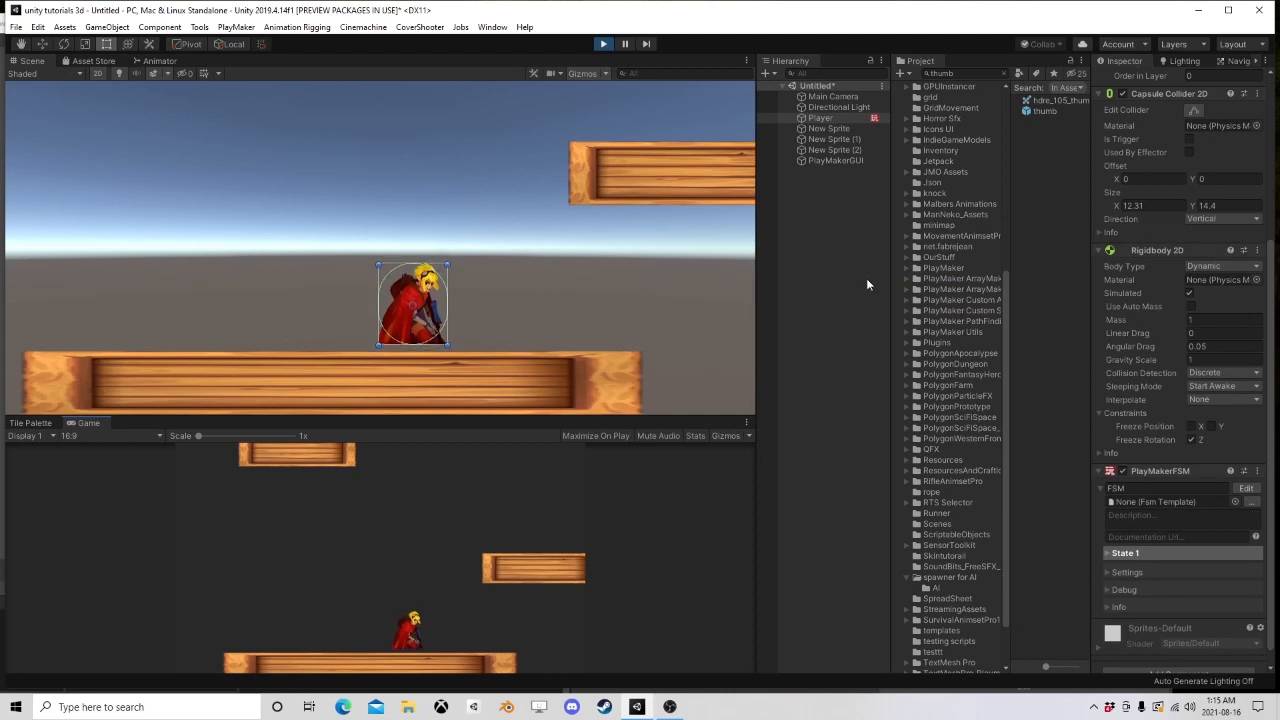
{"action": "key", "text": "a"}
{"action": "key", "text": "d"}
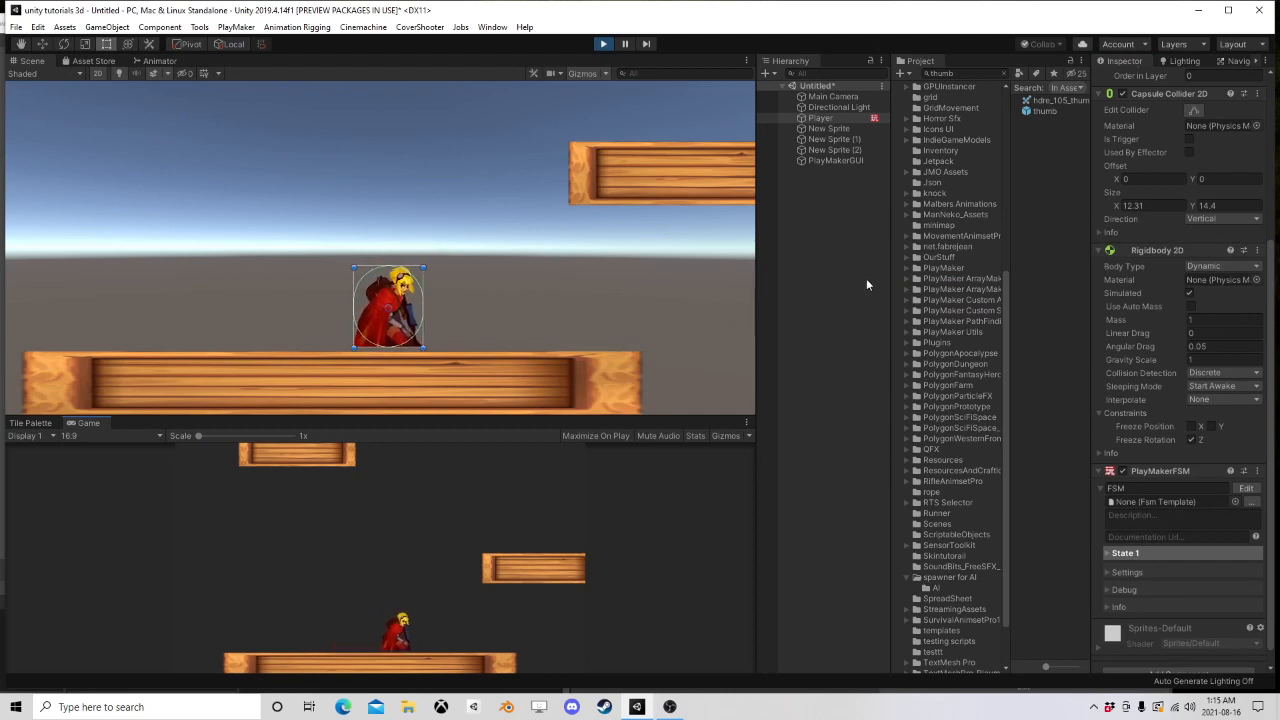
{"action": "key", "text": "a"}
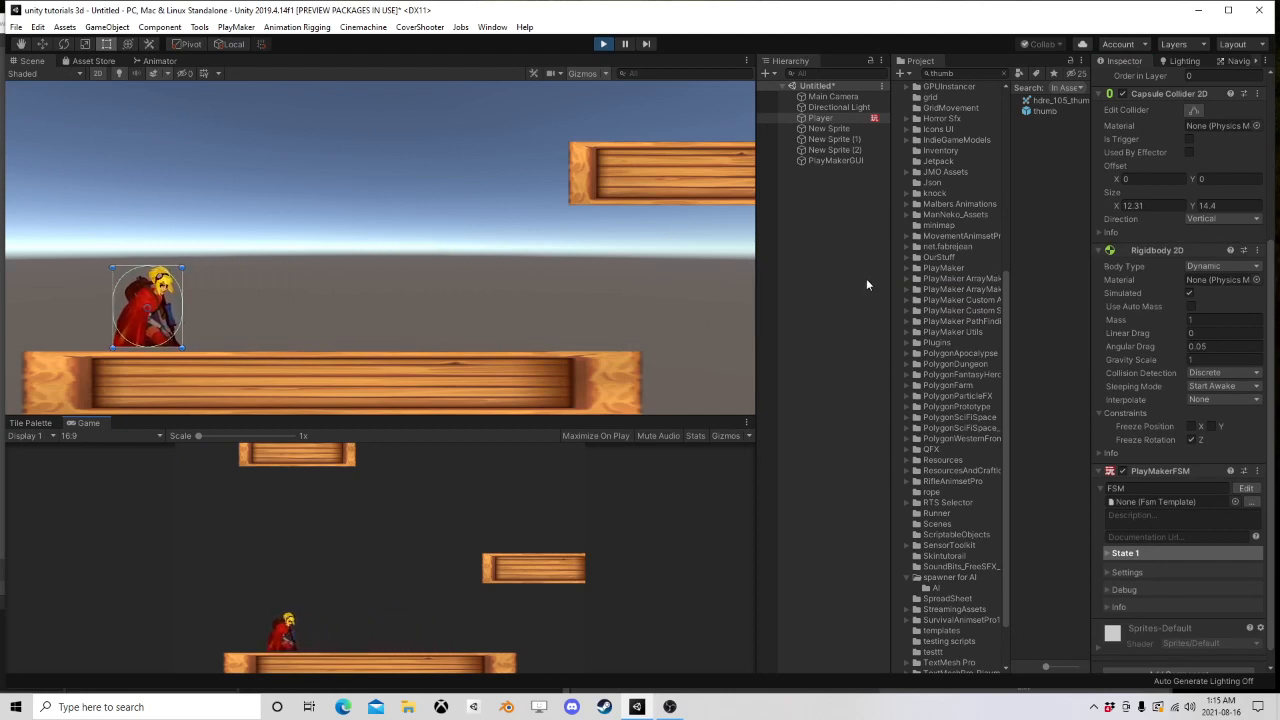
{"action": "key", "text": "d"}
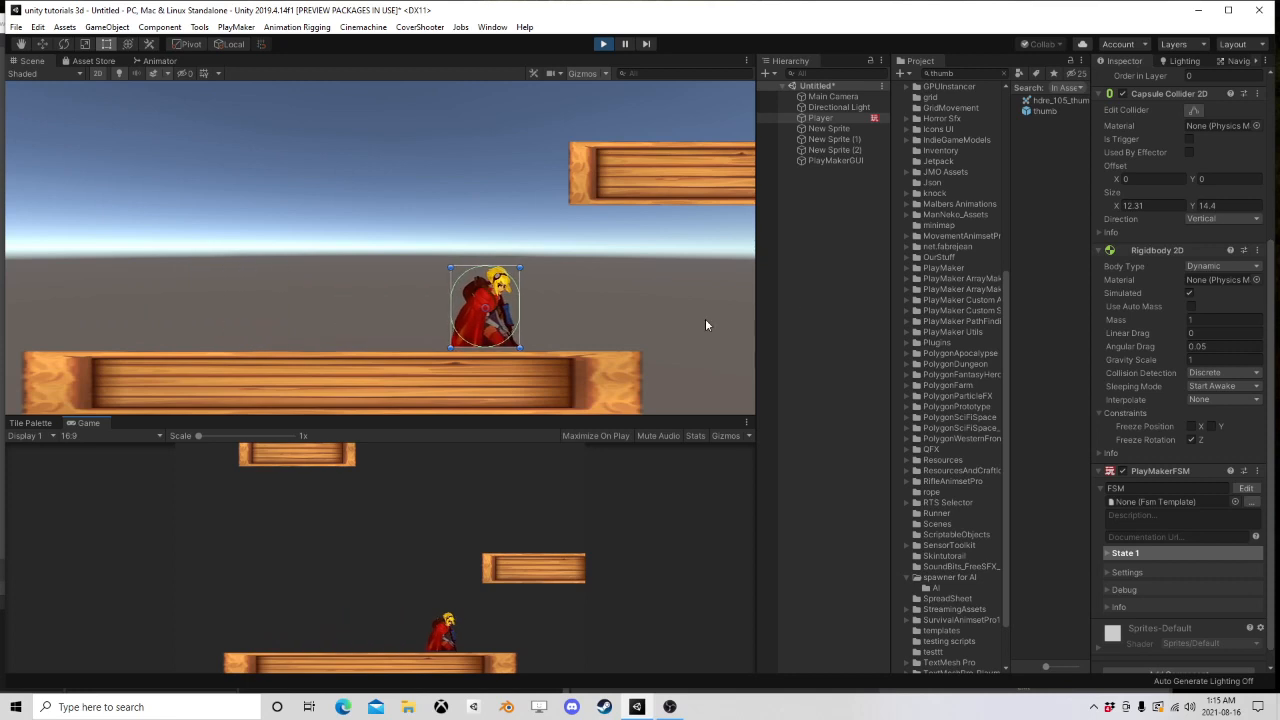
{"action": "key", "text": "d"}
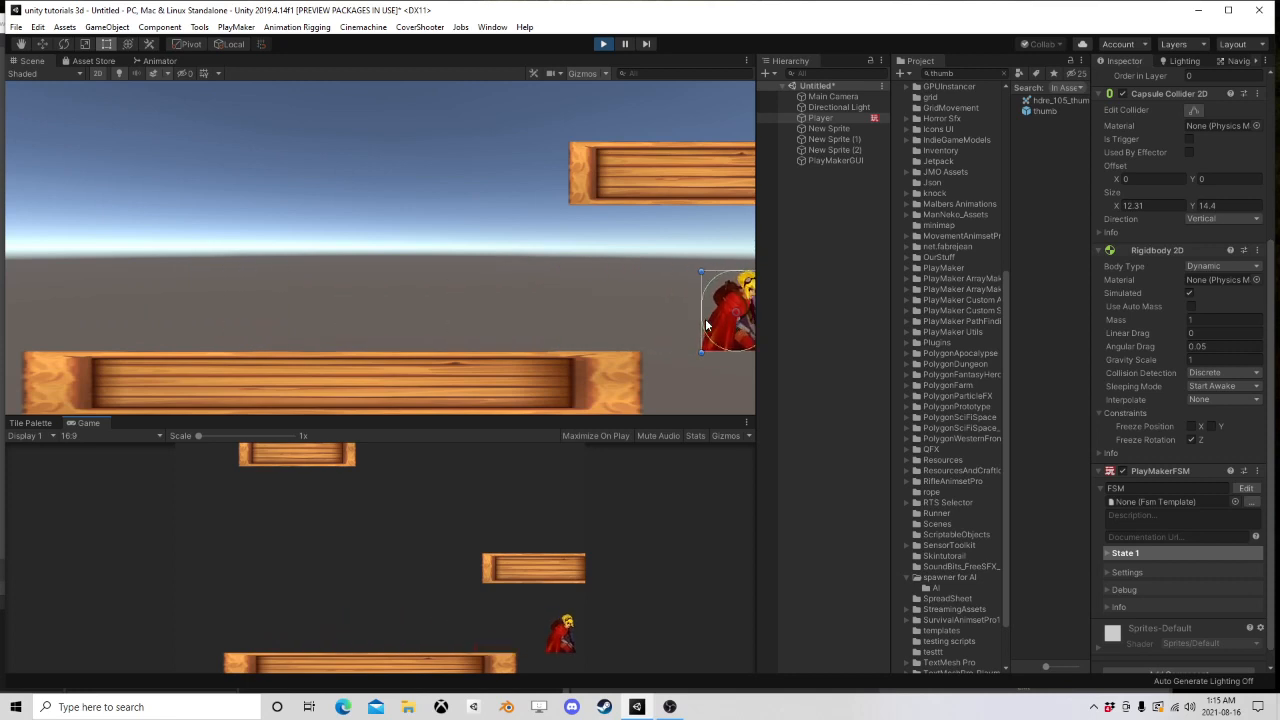
{"action": "left_click_drag", "start_coordinate": [757, 334], "coordinate": [1020, 360]}
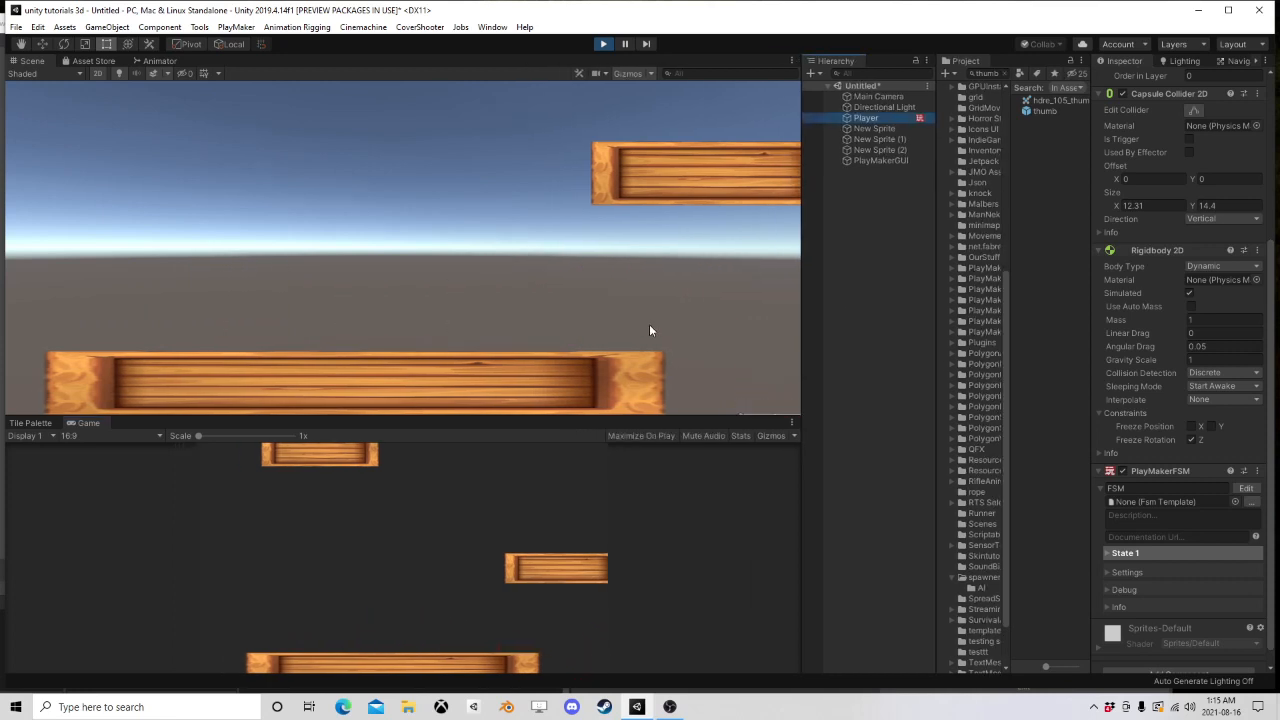
{"action": "key", "text": "f"}
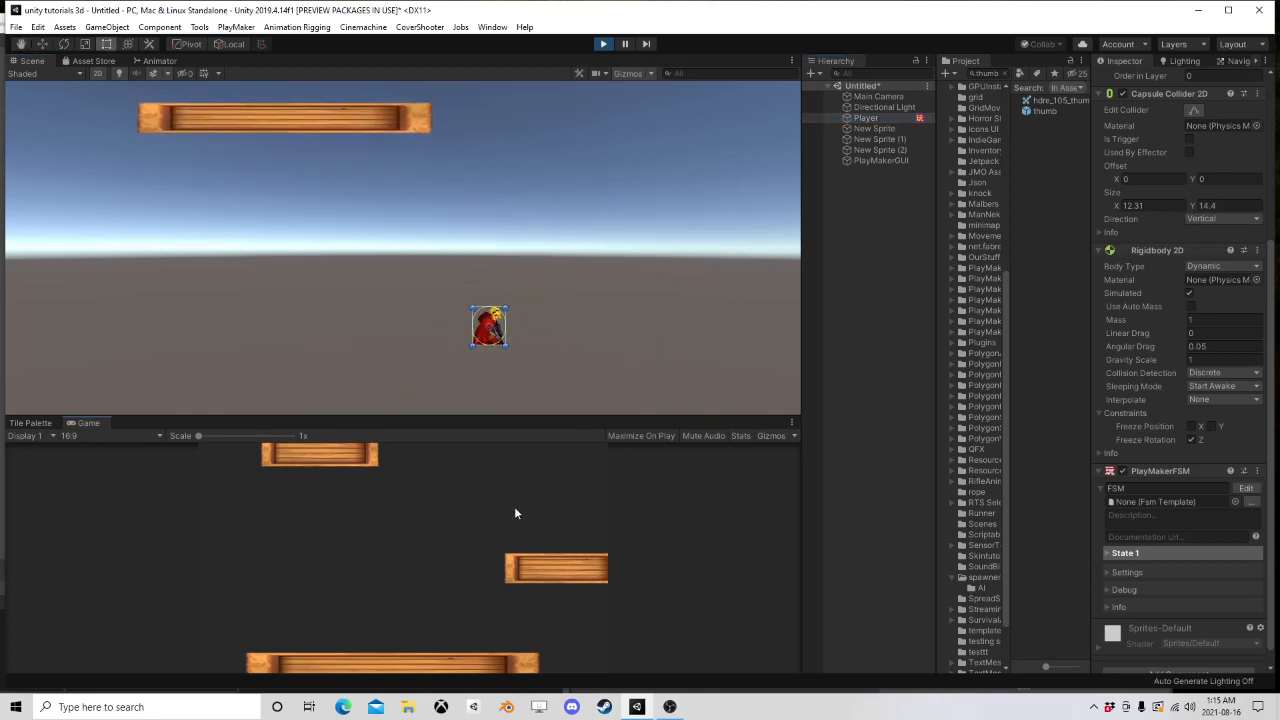
{"action": "left_click", "coordinate": [603, 44]}
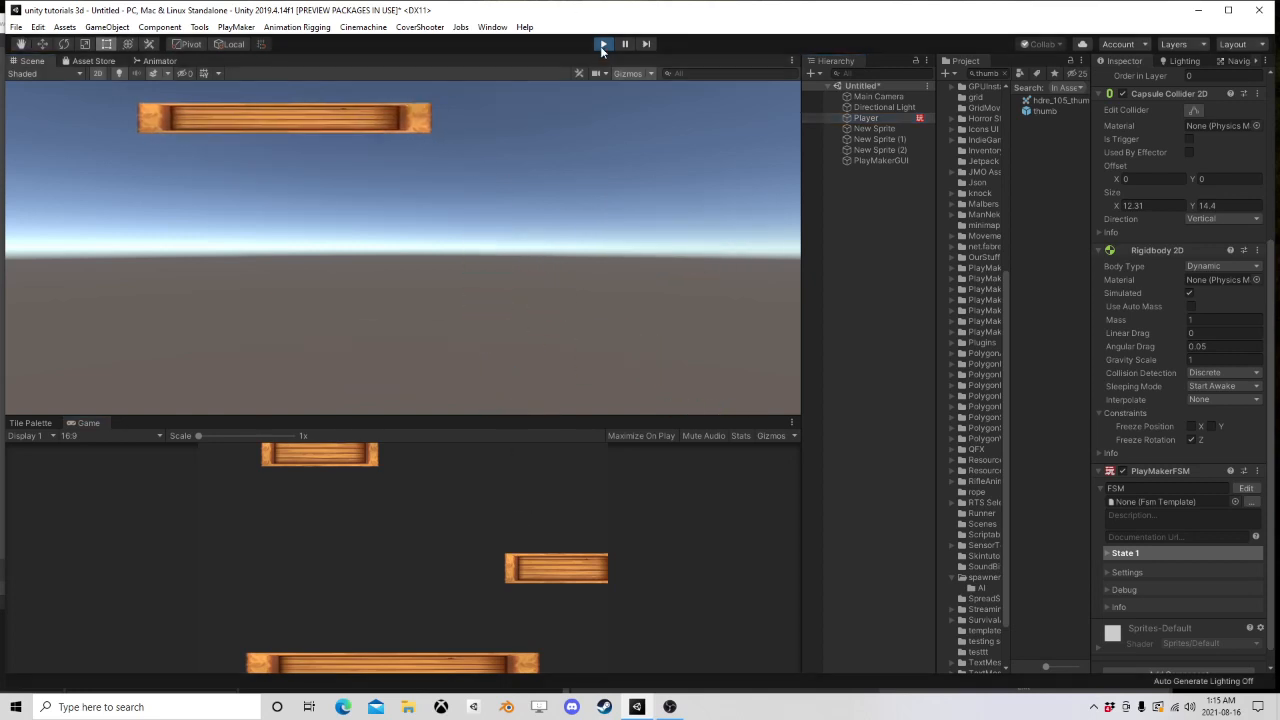
Step: Enlarge the Scene view and play-test how the Player falls after running off the platform
{"action": "left_click_drag", "start_coordinate": [452, 322], "coordinate": [368, 248]}
{"action": "key", "text": "t"}
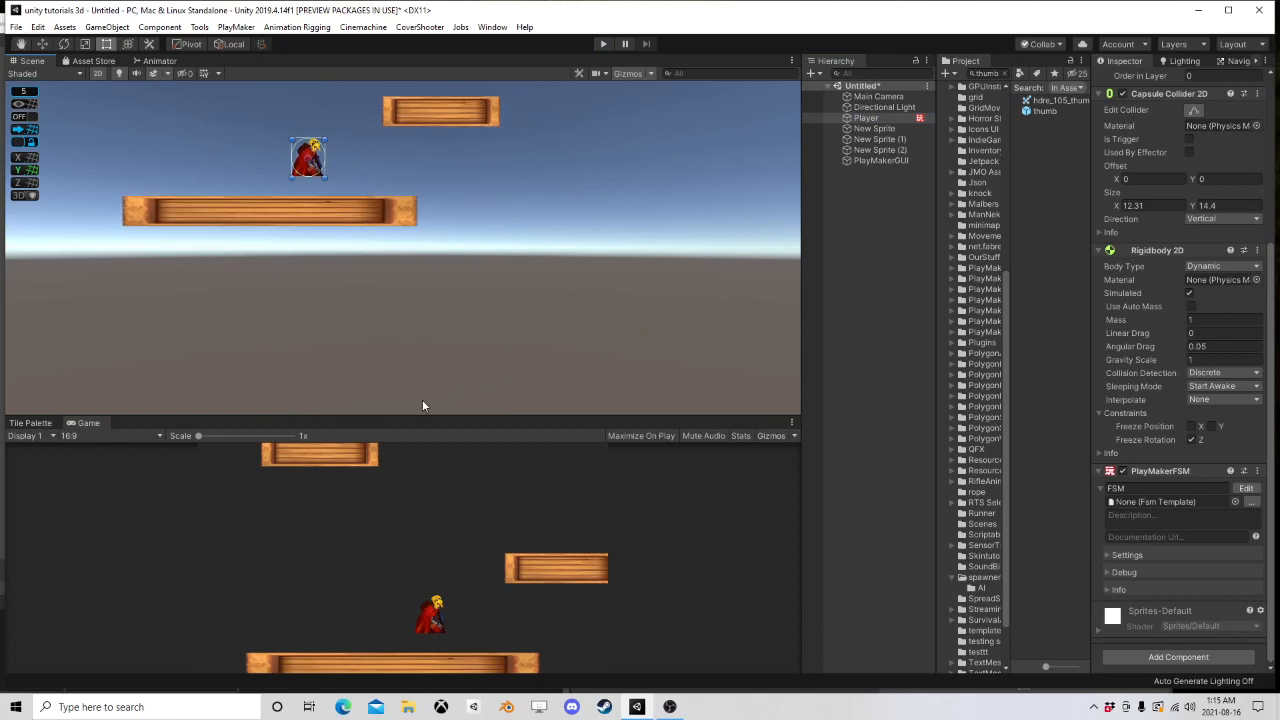
{"action": "left_click_drag", "start_coordinate": [442, 418], "coordinate": [470, 506]}
{"action": "left_click", "coordinate": [608, 44]}
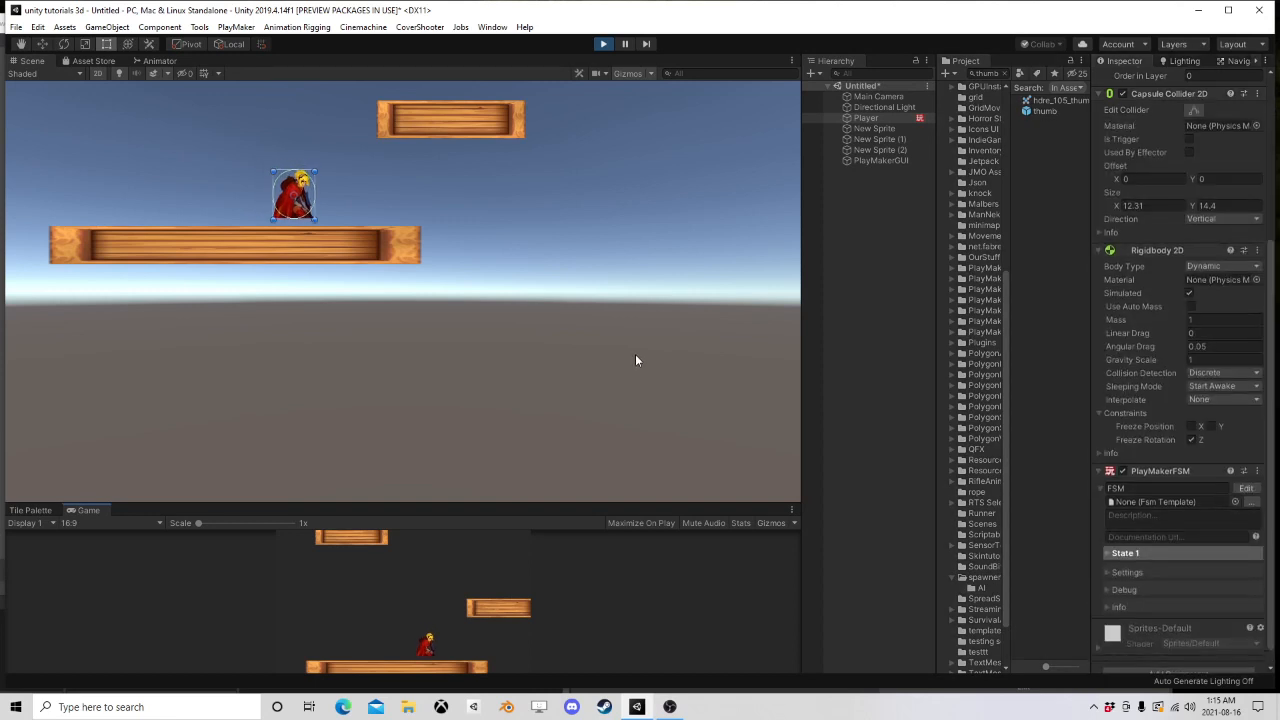
{"action": "key", "text": "d"}
{"action": "key", "text": "d"}
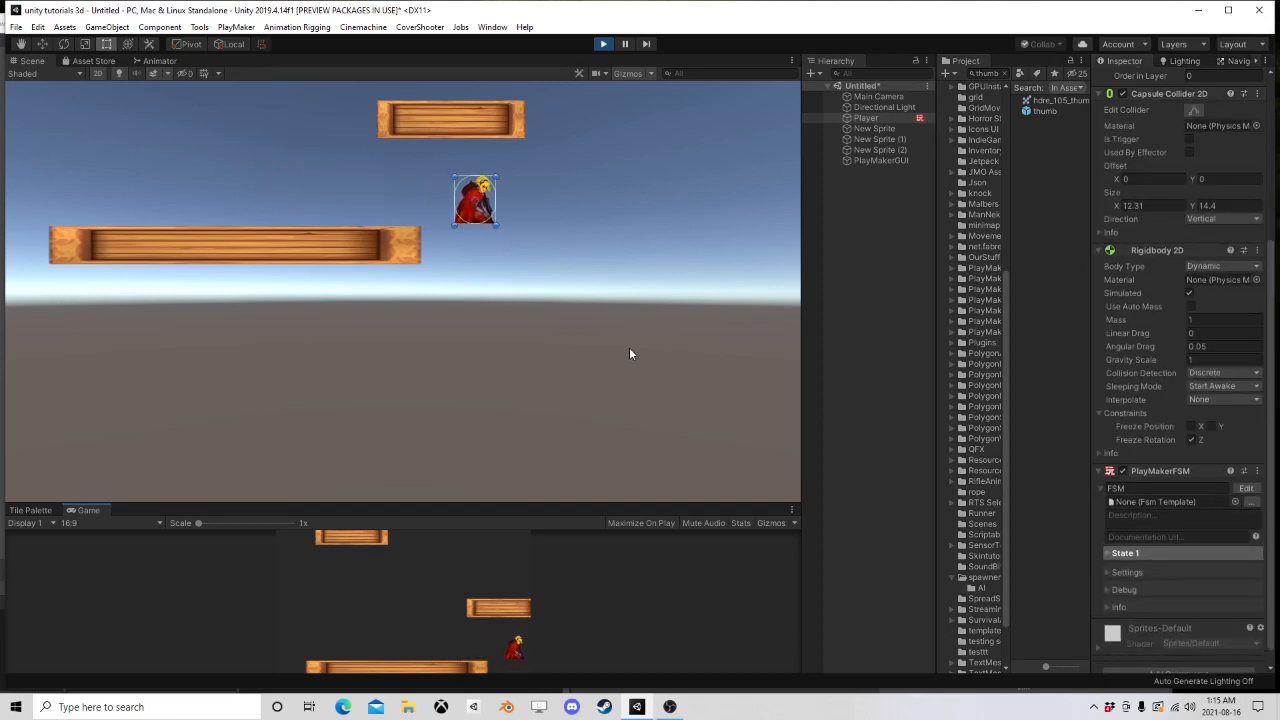
{"action": "scroll", "coordinate": [410, 393], "scroll_direction": "down", "scroll_amount": 3}
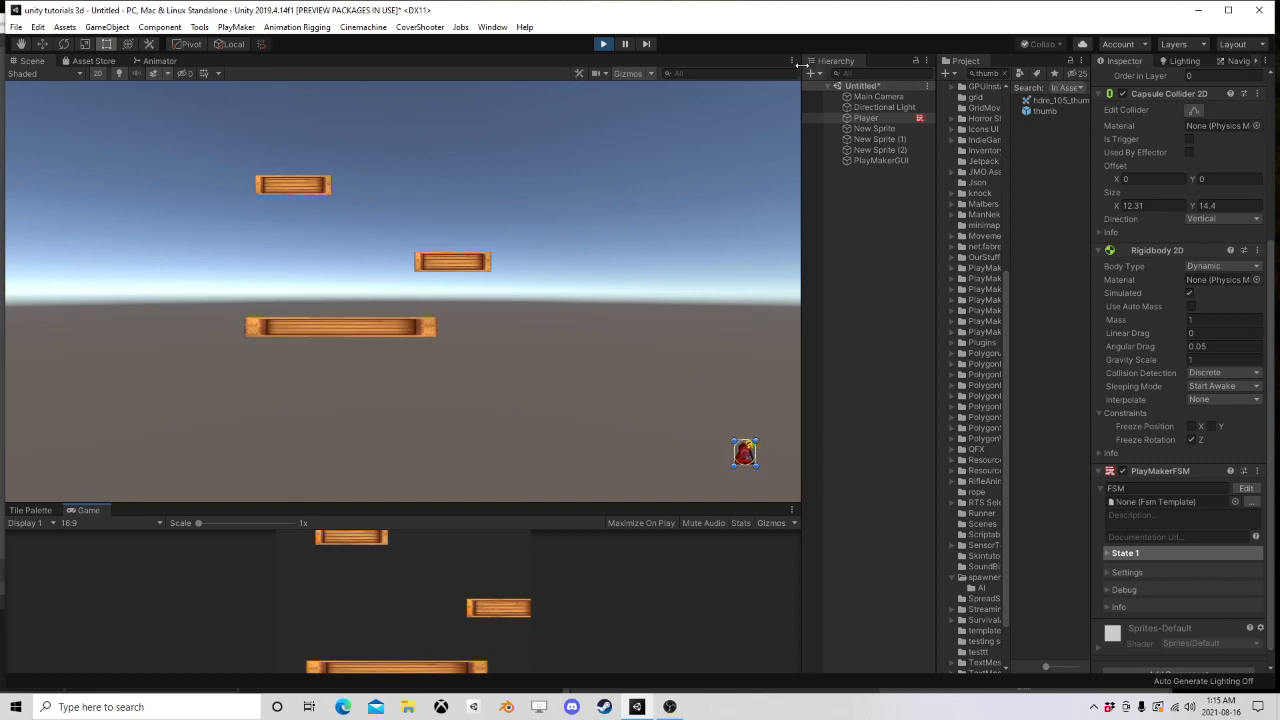
{"action": "left_click", "coordinate": [603, 43]}
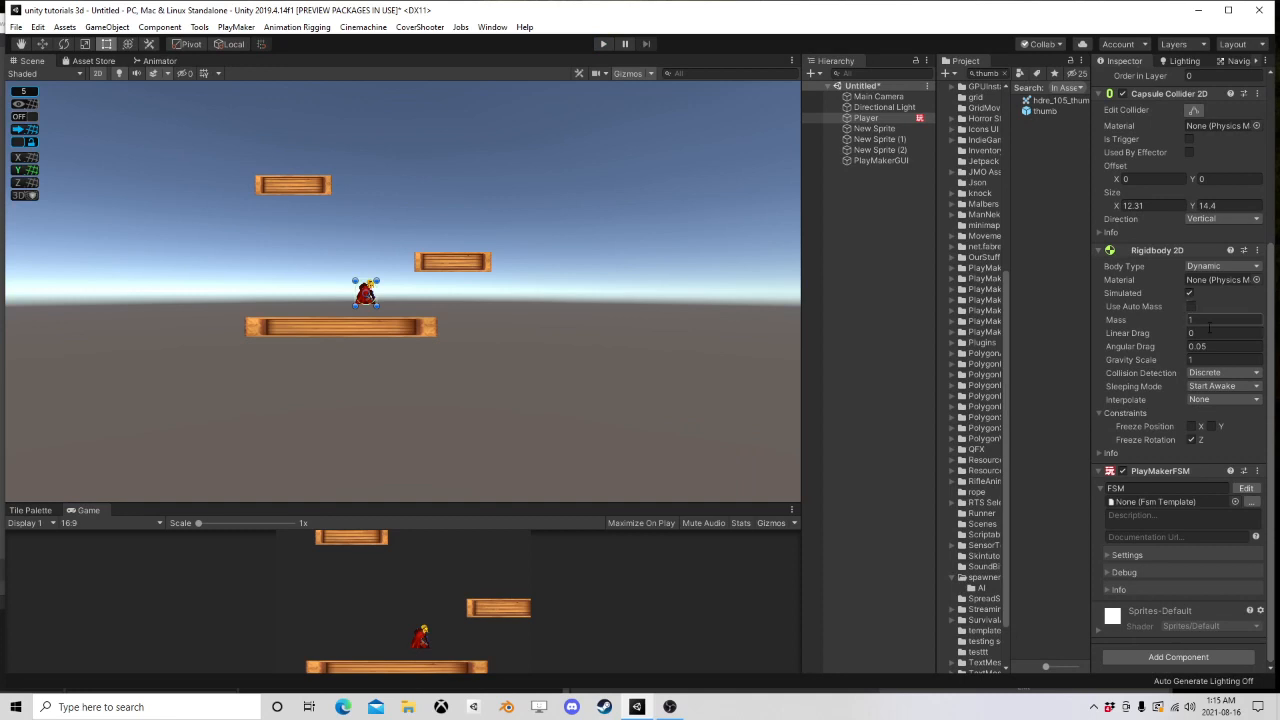
Step: Try a gravity scale of 5 on the Player's Rigidbody 2D and play-test the fall
{"action": "left_click", "coordinate": [1213, 359]}
{"action": "left_click", "coordinate": [603, 43]}
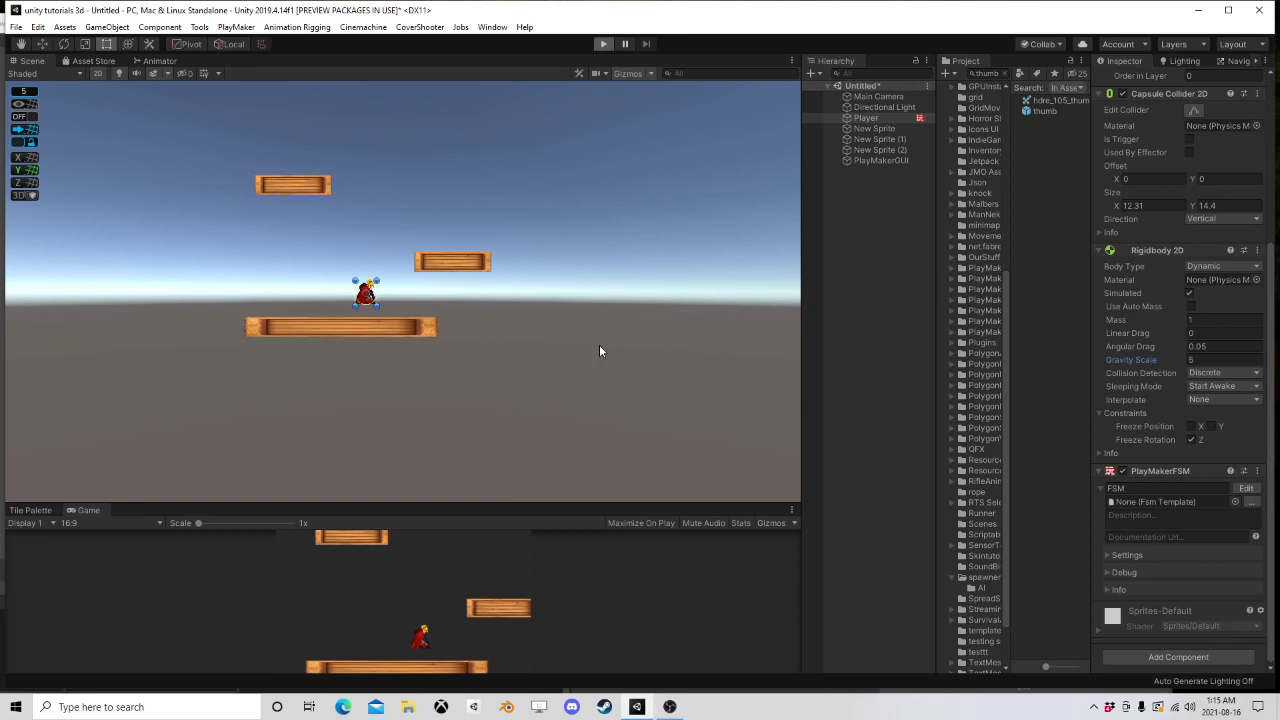
{"action": "key", "text": "d"}
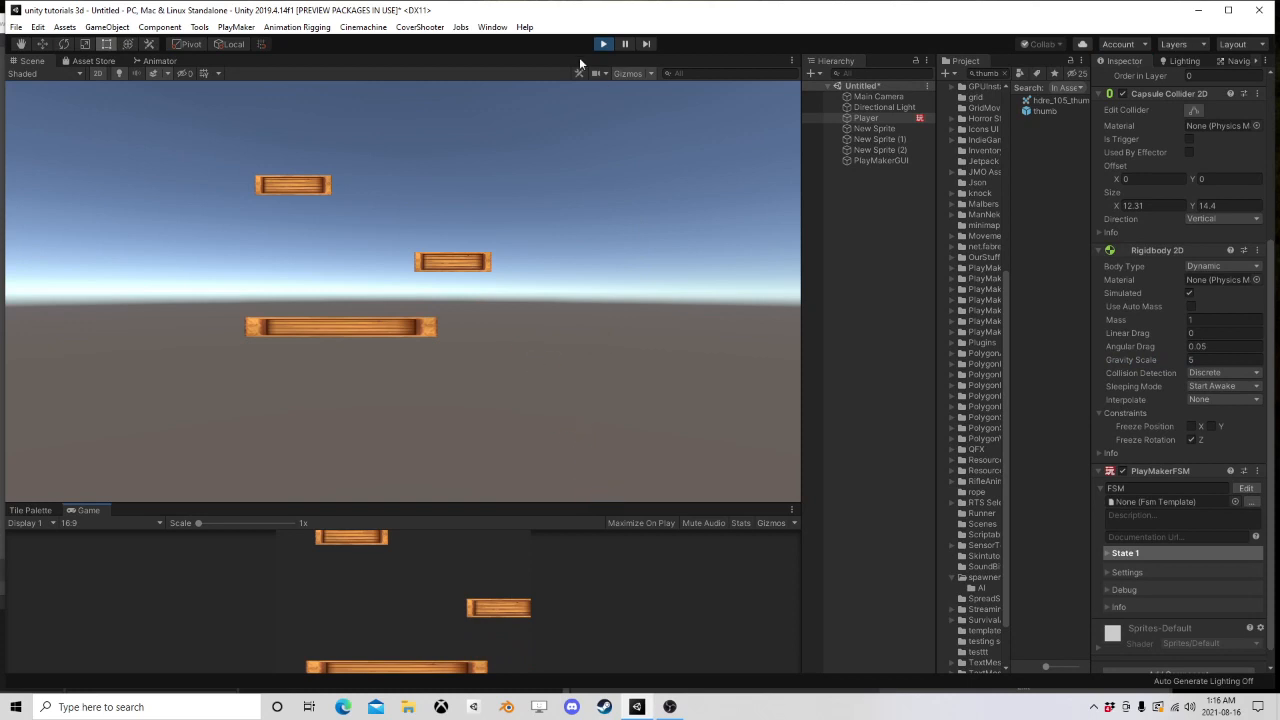
{"action": "left_click", "coordinate": [603, 44]}
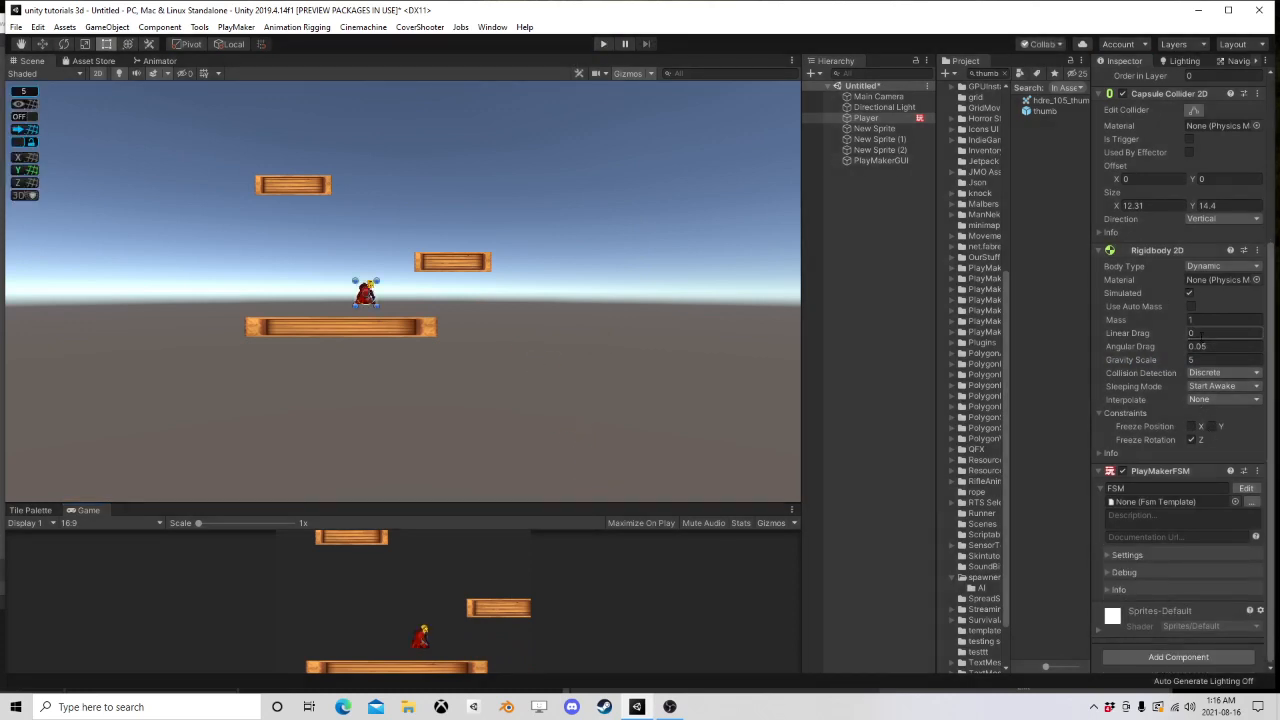
Step: Set the Player's Rigidbody 2D gravity scale to 9 and play-test the fall again
{"action": "left_click", "coordinate": [1201, 362]}
{"action": "type", "text": "9"}
{"action": "left_click", "coordinate": [603, 44]}
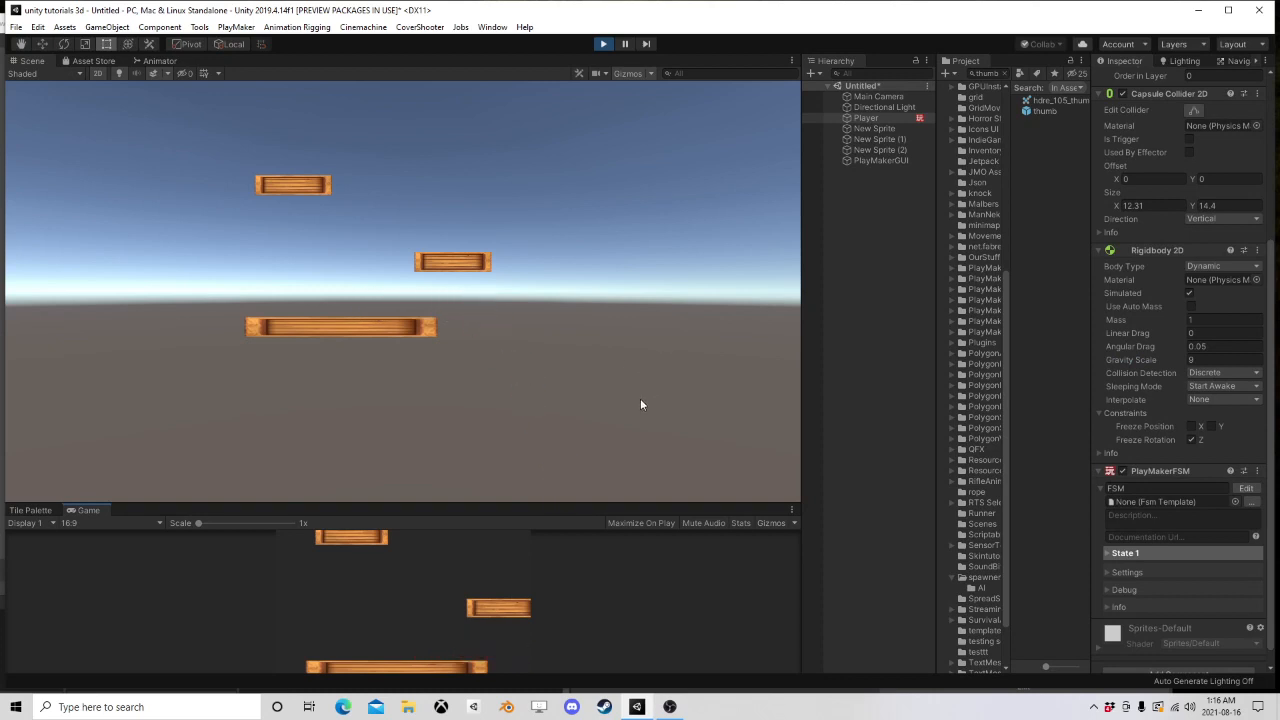
{"action": "left_click", "coordinate": [601, 44]}
Step: Rename the Player's FSM to Move and open it in the PlayMaker editor
{"action": "scroll", "coordinate": [392, 305], "scroll_direction": "up", "scroll_amount": 4}
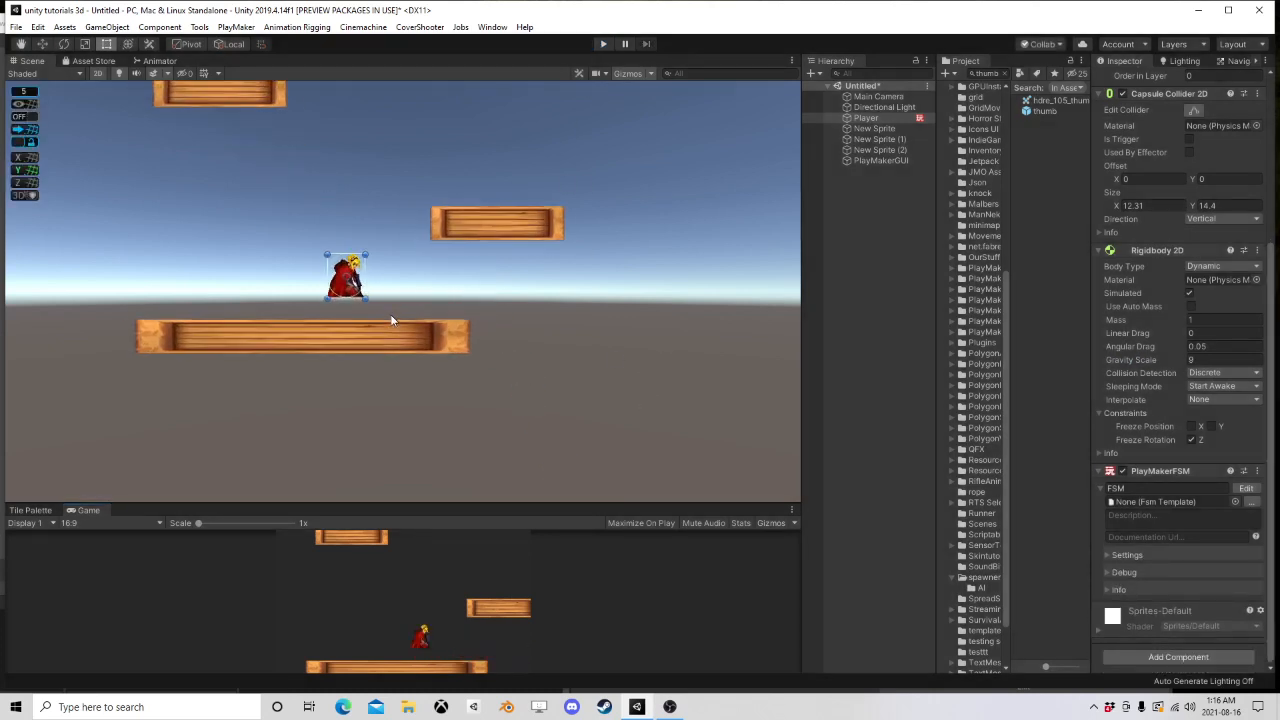
{"action": "middle_click_drag", "start_coordinate": [397, 282], "coordinate": [486, 265]}
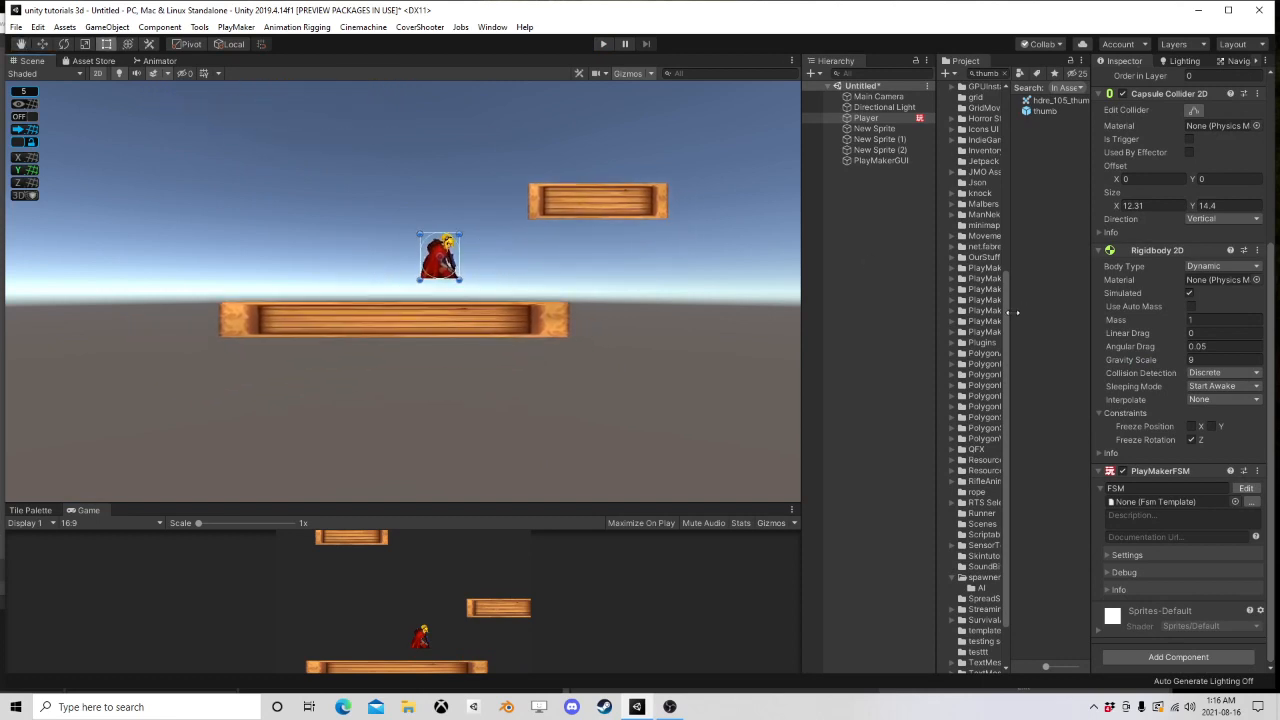
{"action": "left_click", "coordinate": [1160, 488]}
{"action": "type", "text": "Move"}
{"action": "left_click", "coordinate": [1246, 488]}
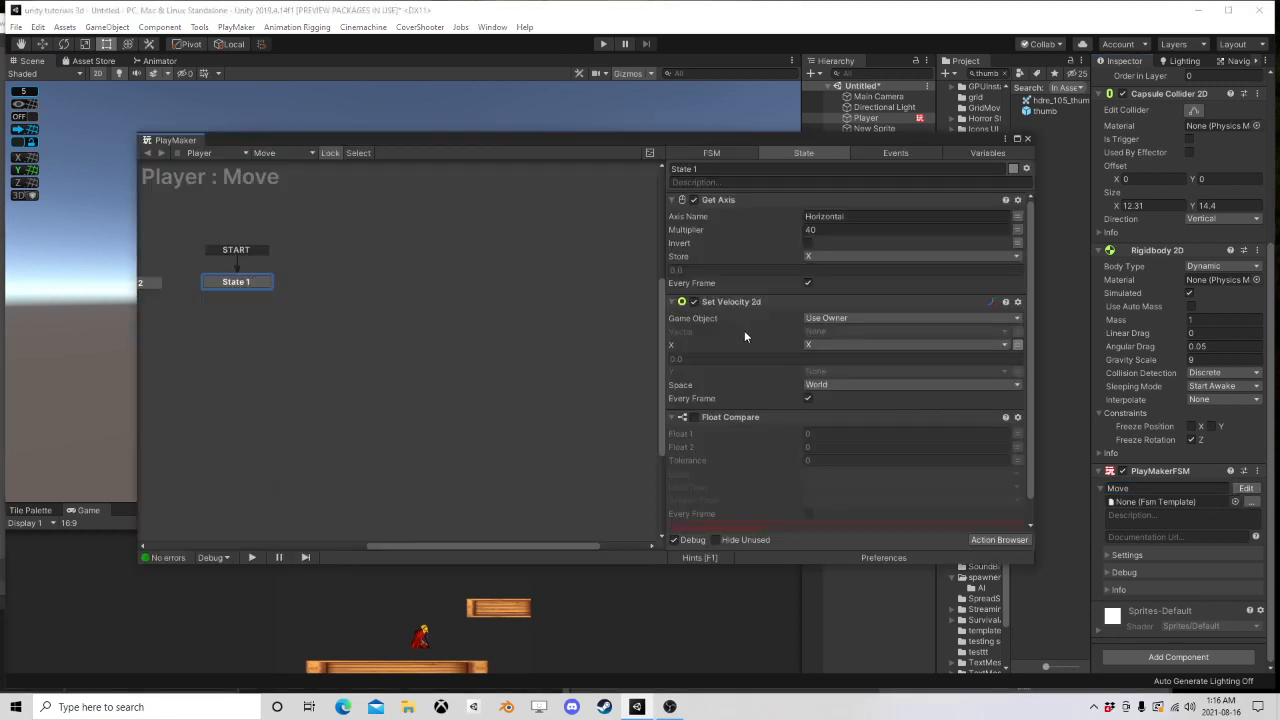
Step: Re-enable State 1's Float Compare action and make it check variable X as Float 1 every frame
{"action": "scroll", "coordinate": [774, 372], "scroll_direction": "down", "scroll_amount": 2}
{"action": "scroll", "coordinate": [774, 372], "scroll_direction": "up", "scroll_amount": 2}
{"action": "scroll", "coordinate": [808, 329], "scroll_direction": "down", "scroll_amount": 2}
{"action": "middle_click_drag", "start_coordinate": [157, 277], "coordinate": [348, 312]}
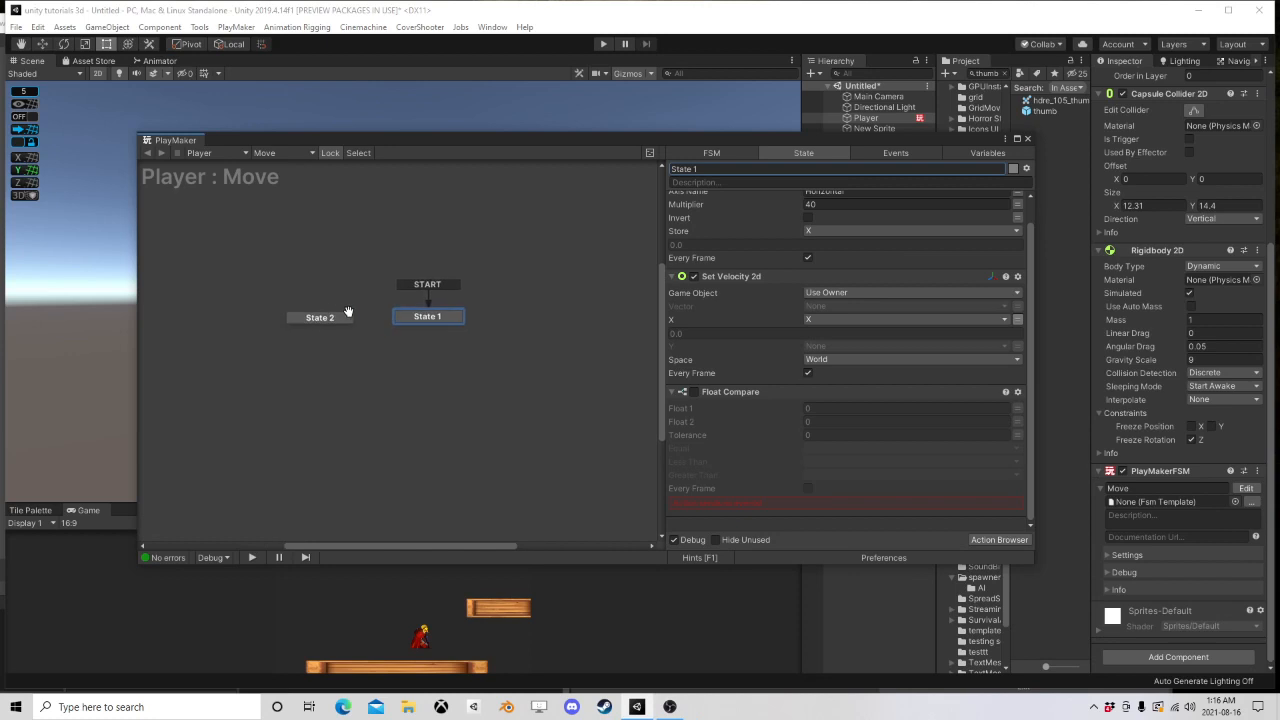
{"action": "left_click", "coordinate": [693, 391]}
{"action": "left_click", "coordinate": [1017, 408]}
{"action": "left_click", "coordinate": [928, 408]}
{"action": "left_click", "coordinate": [829, 437]}
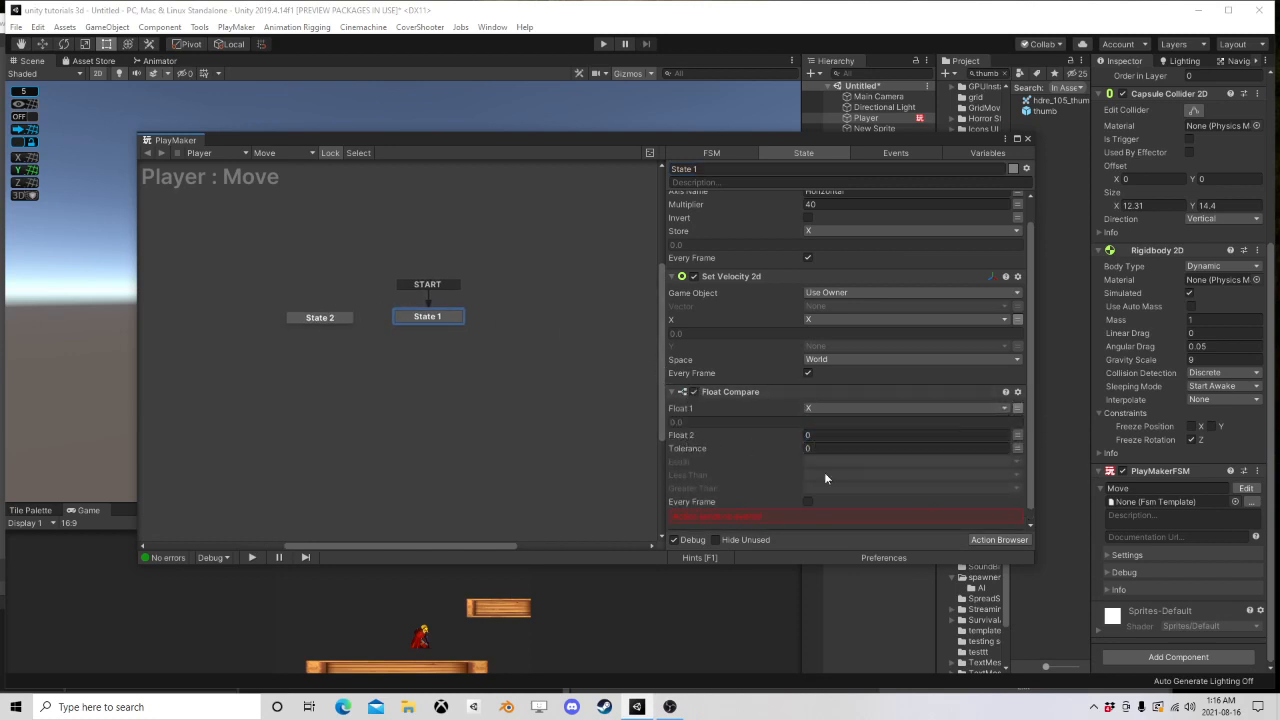
{"action": "left_click", "coordinate": [808, 501]}
Step: Set the Float Compare tolerance to 0.1 and assign a new event named Idle to its Equal result
{"action": "left_click", "coordinate": [849, 436]}
{"action": "left_click", "coordinate": [818, 450]}
{"action": "scroll", "coordinate": [840, 454], "scroll_direction": "down", "scroll_amount": 1}
{"action": "left_click", "coordinate": [828, 449]}
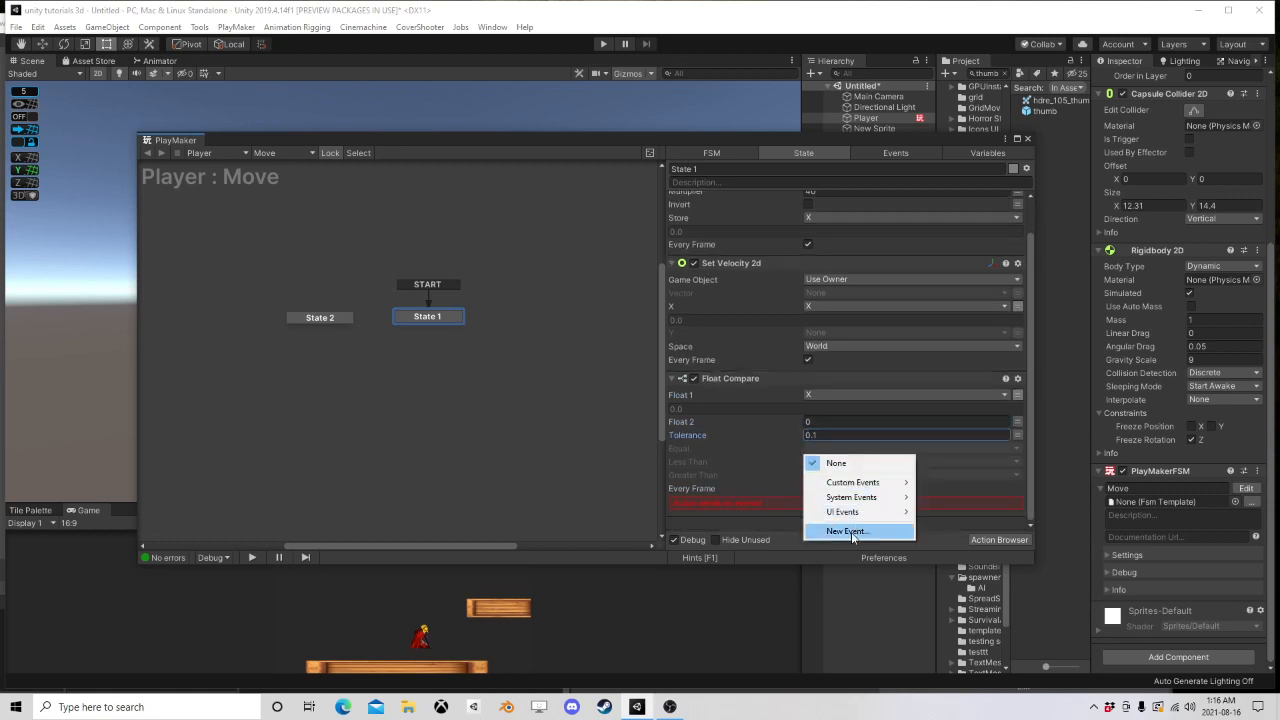
{"action": "left_click", "coordinate": [884, 524]}
{"action": "type", "text": "Idle"}
{"action": "key", "text": "Return"}
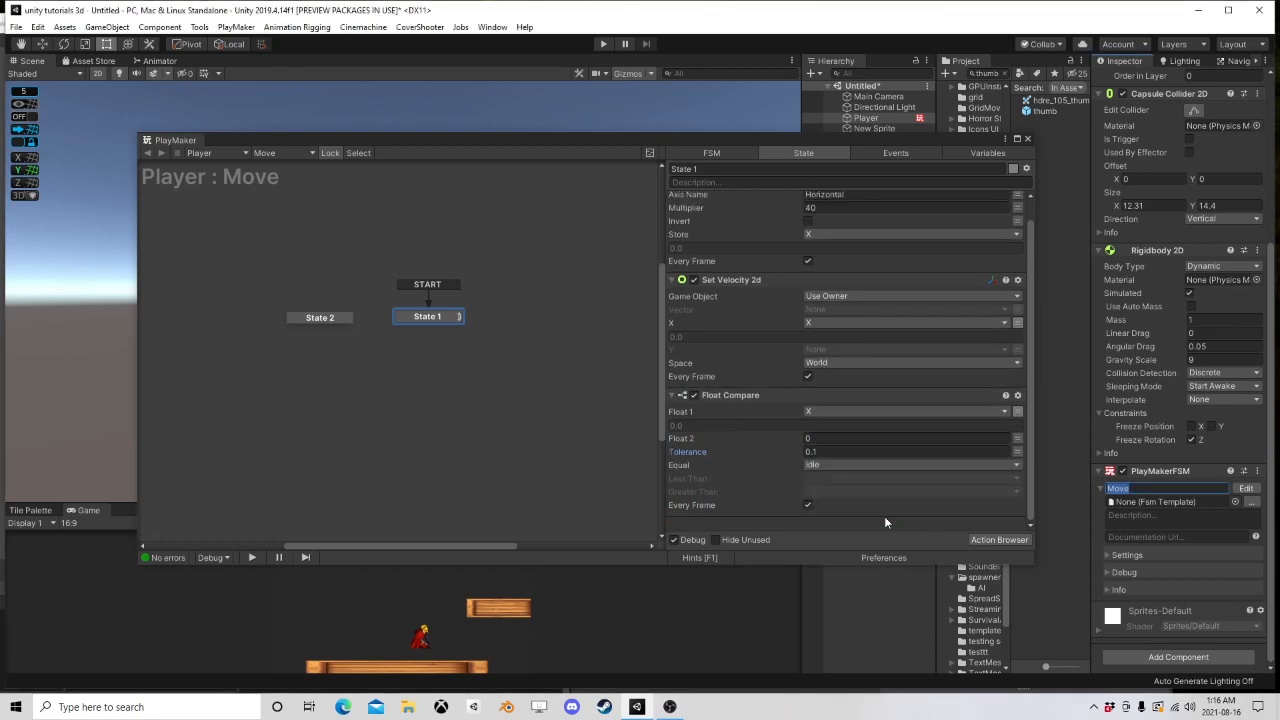
Step: Add an Idle transition to State 1 and link it to State 2
{"action": "right_click", "coordinate": [420, 320]}
{"action": "mouse_move", "coordinate": [470, 323]}
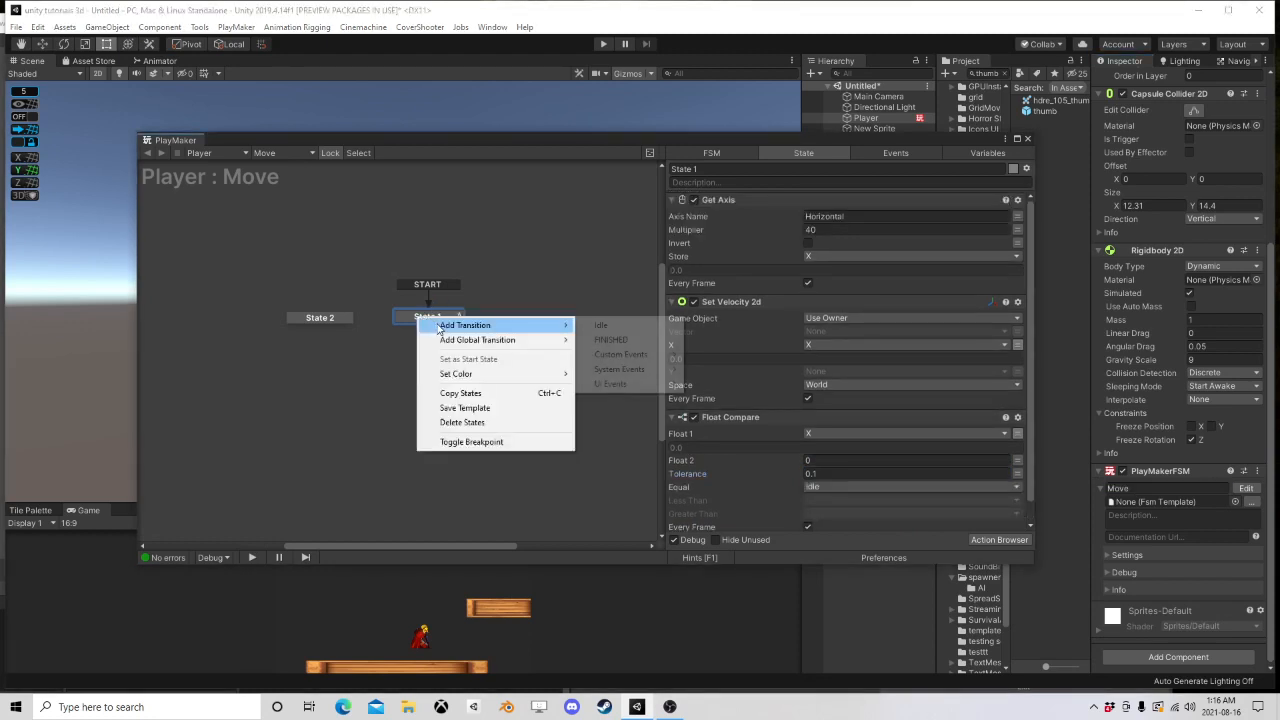
{"action": "left_click", "coordinate": [605, 323]}
{"action": "left_click_drag", "start_coordinate": [327, 318], "coordinate": [307, 332]}
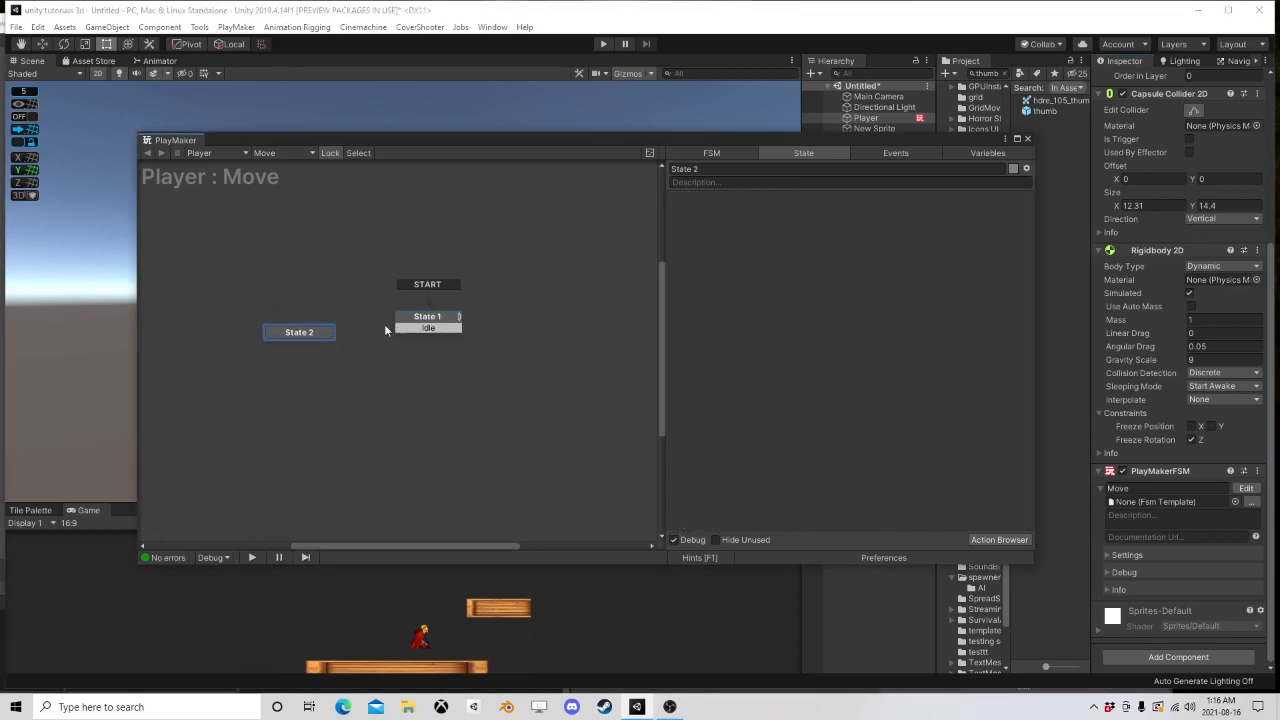
{"action": "left_click_drag", "start_coordinate": [428, 328], "coordinate": [311, 324]}
{"action": "right_click", "coordinate": [438, 320]}
{"action": "left_click", "coordinate": [366, 354]}
{"action": "left_click", "coordinate": [459, 328]}
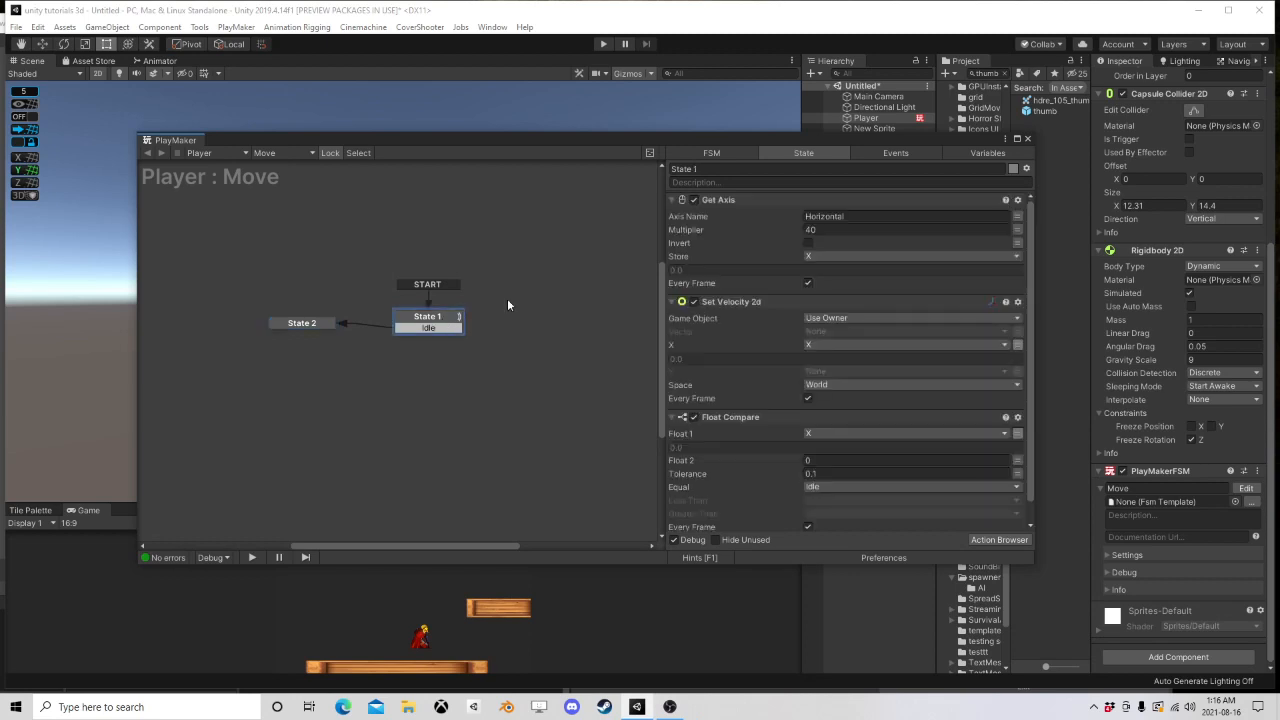
Step: Copy State 1's Get Axis, Set Velocity 2d and Float Compare actions and paste them into State 2
{"action": "left_click", "coordinate": [717, 201]}
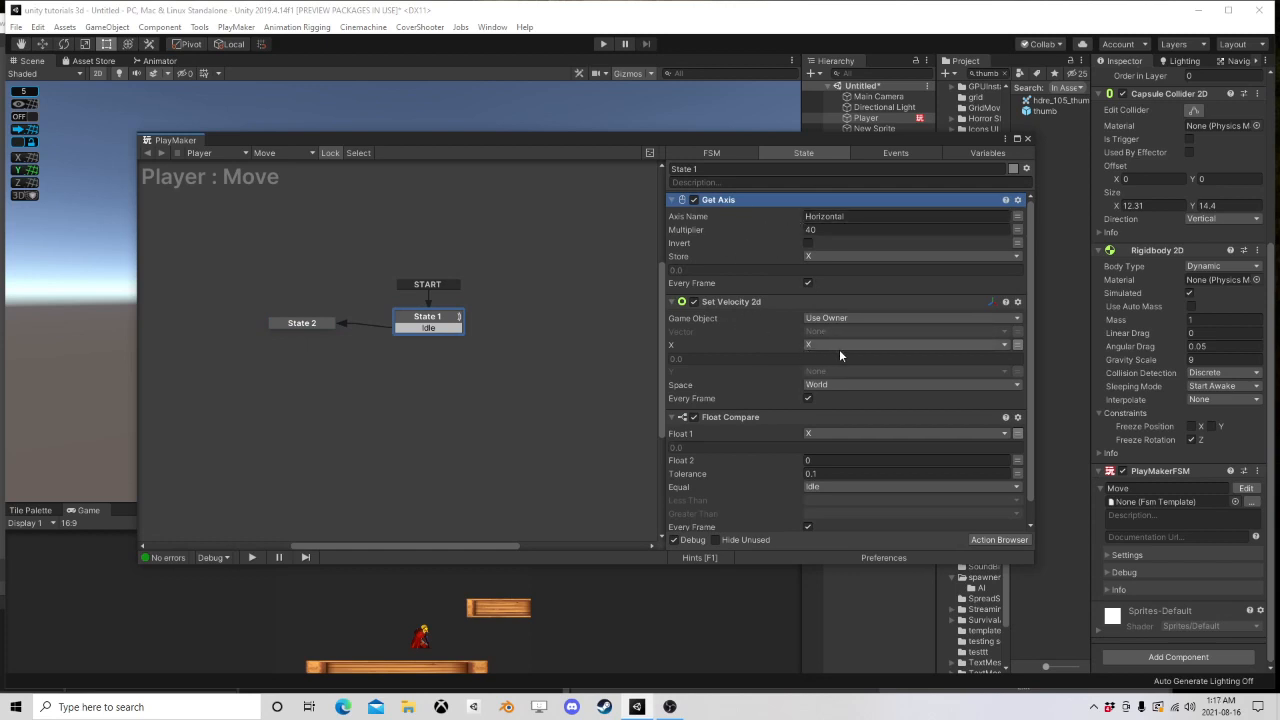
{"action": "left_click", "coordinate": [734, 301]}
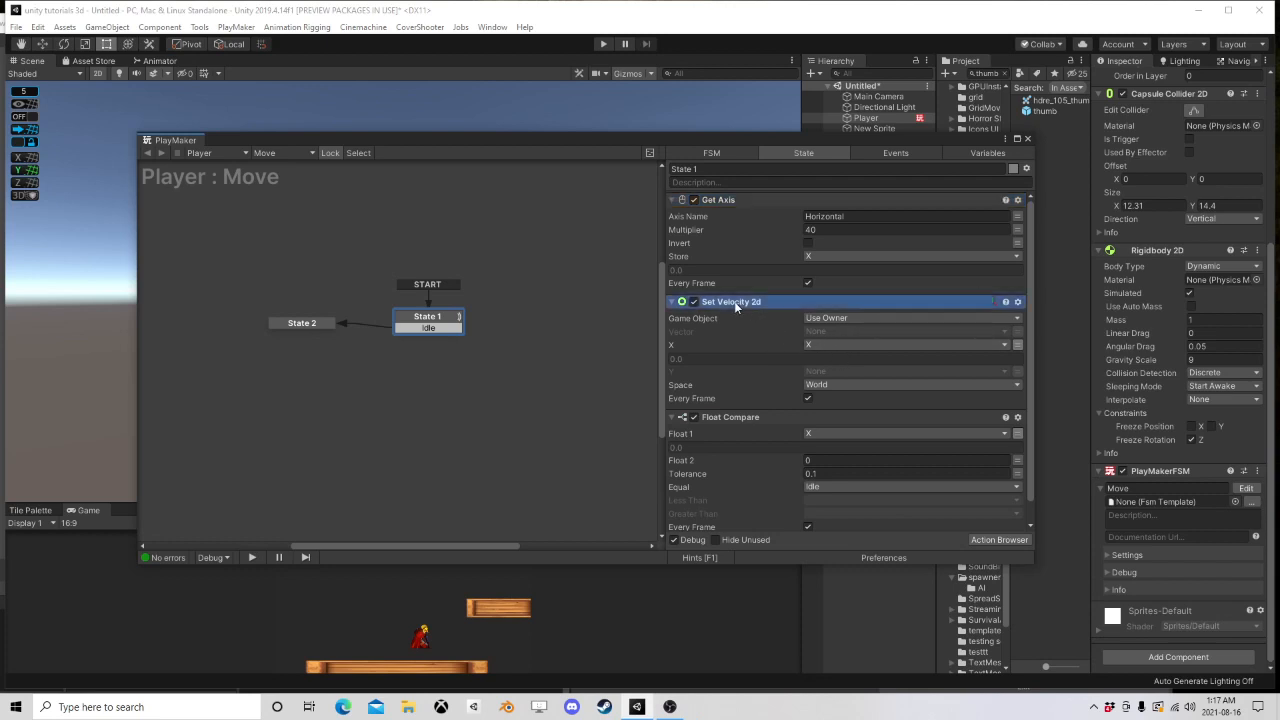
{"action": "left_click", "coordinate": [716, 201]}
{"action": "left_click", "coordinate": [732, 417], "text": "shift"}
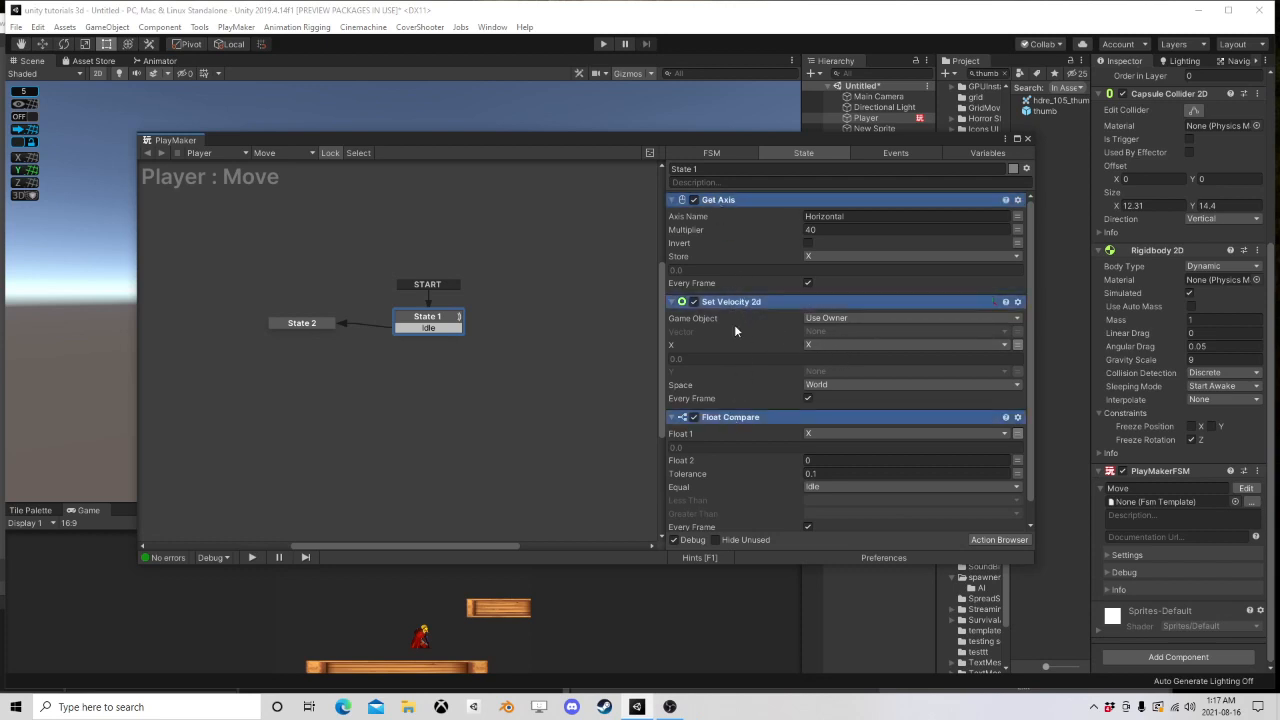
{"action": "right_click", "coordinate": [737, 302]}
{"action": "left_click", "coordinate": [772, 395]}
{"action": "left_click", "coordinate": [304, 322]}
{"action": "right_click", "coordinate": [707, 261]}
{"action": "left_click", "coordinate": [766, 396]}
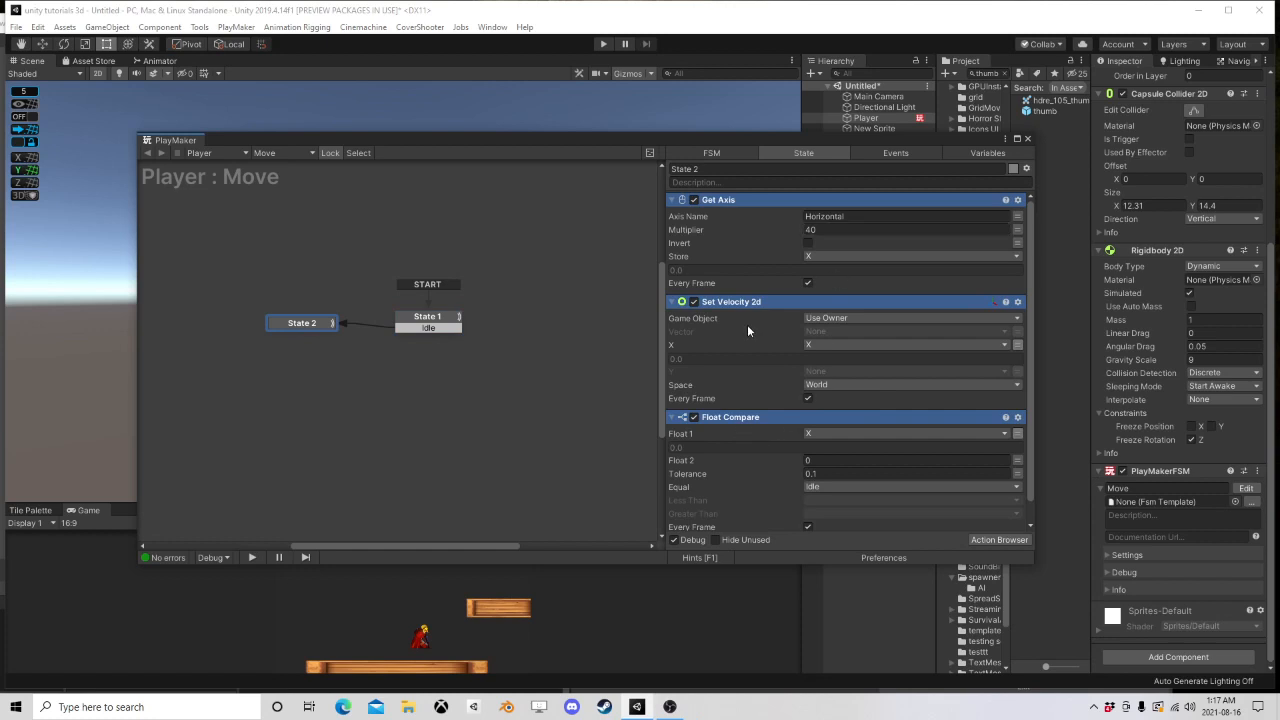
Step: Delete the Set Velocity 2d action from State 2 and clear the Equal event of its Float Compare
{"action": "left_click", "coordinate": [733, 303]}
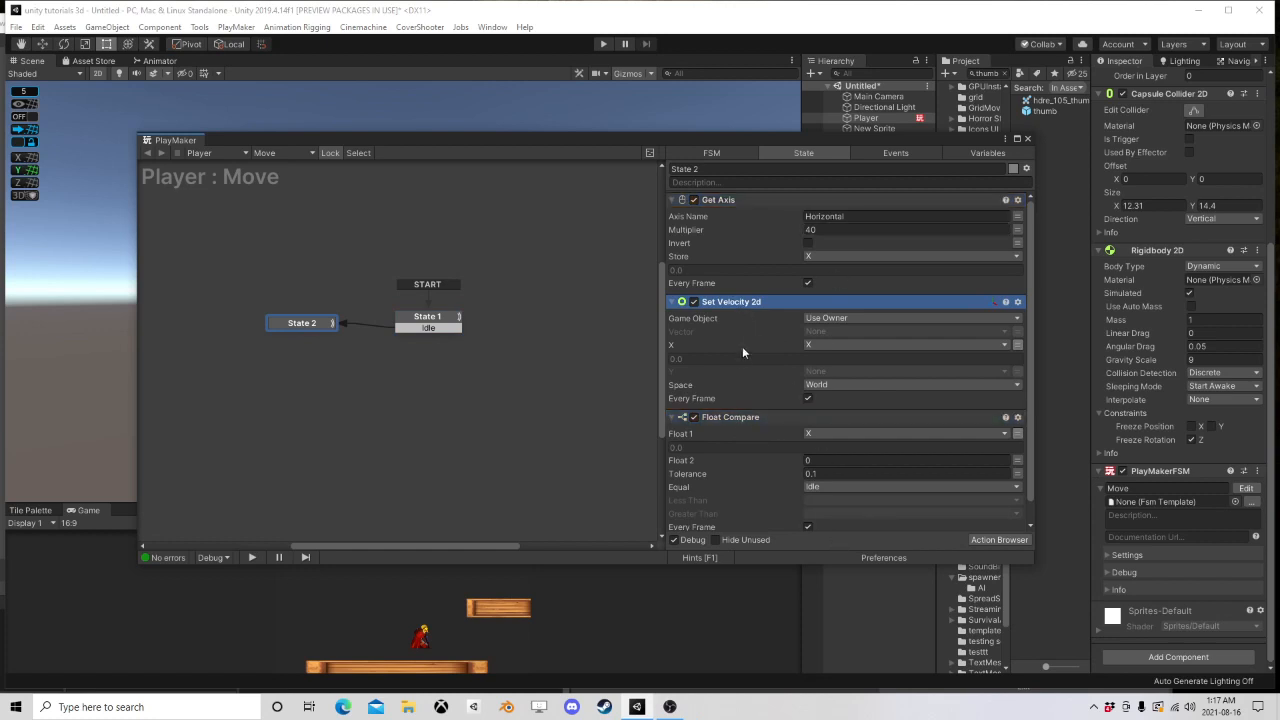
{"action": "key", "text": "Delete"}
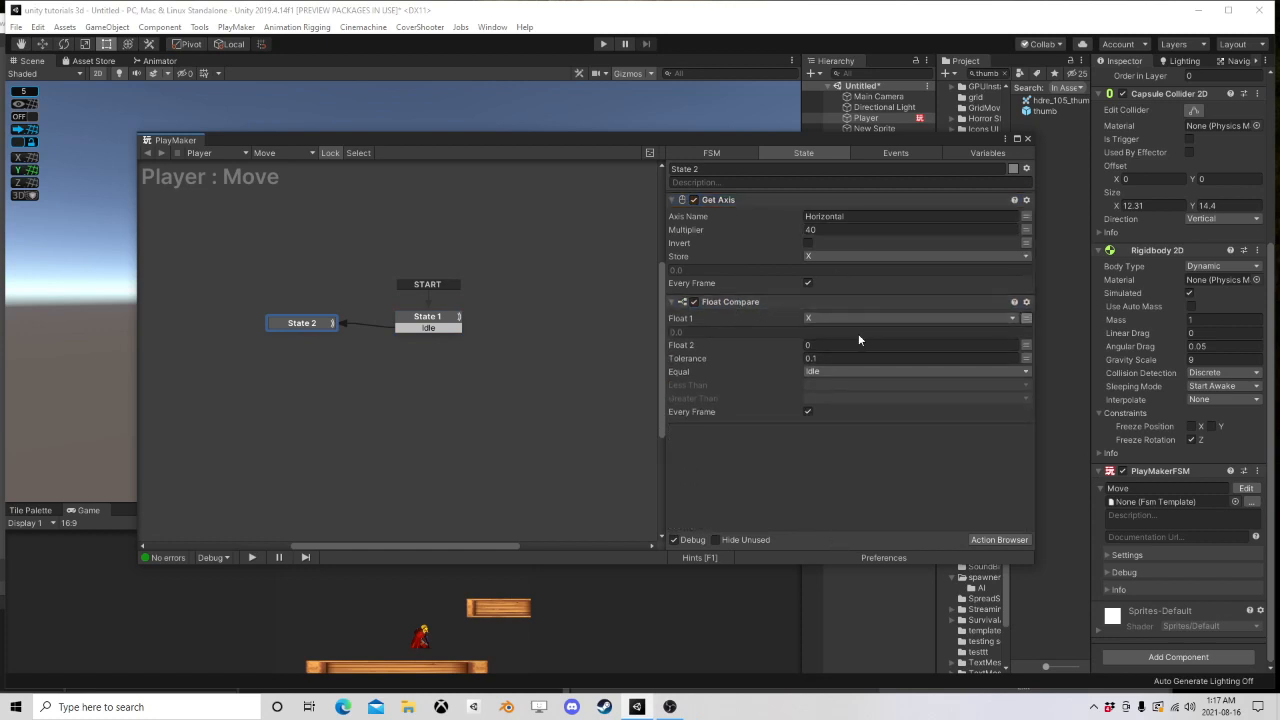
{"action": "left_click", "coordinate": [815, 378]}
{"action": "left_click", "coordinate": [822, 387]}
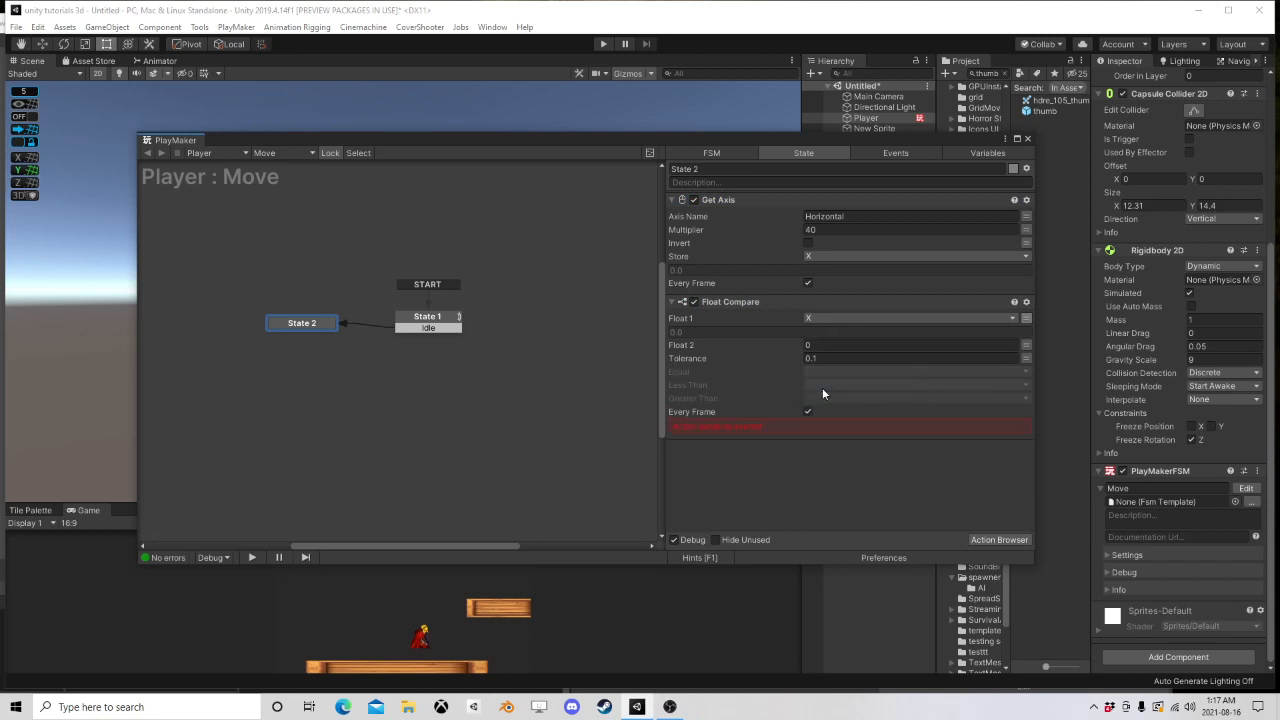
Step: Create a new event named Move for State 2's Float Compare and assign it to both Less Than and Greater Than
{"action": "left_click", "coordinate": [822, 391]}
{"action": "left_click", "coordinate": [841, 480]}
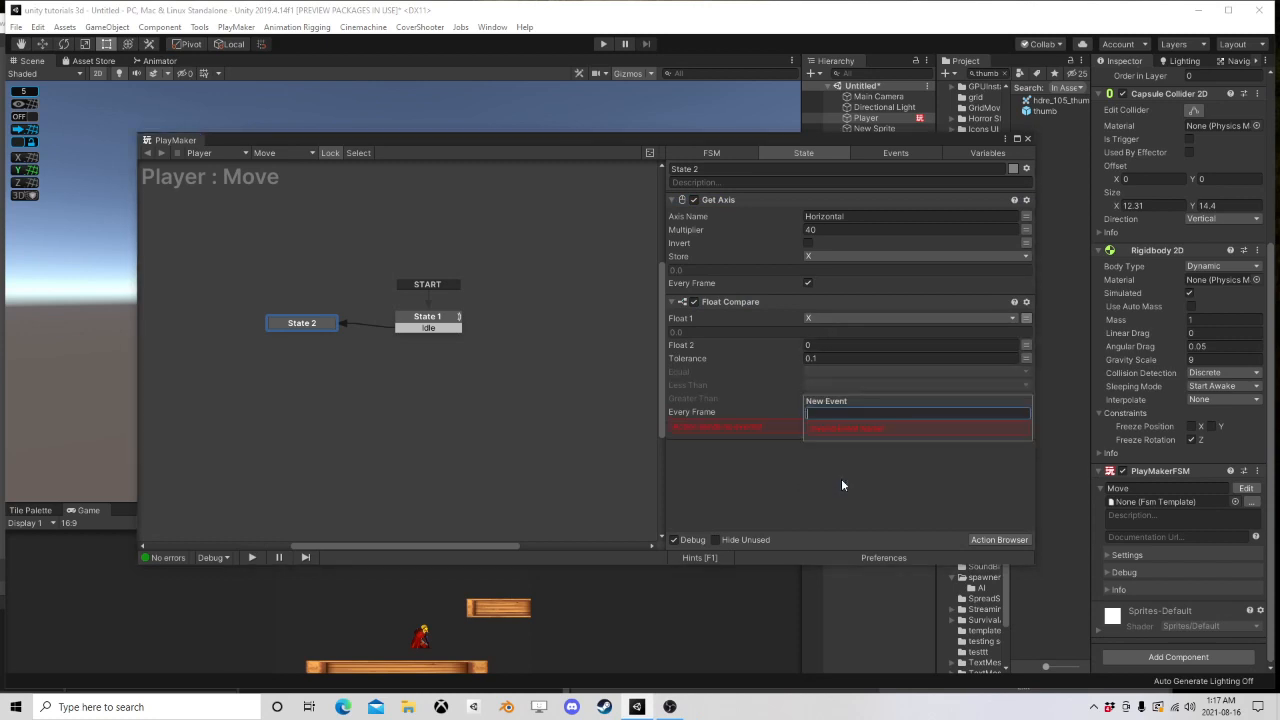
{"action": "type", "text": "Move"}
{"action": "key", "text": "Return"}
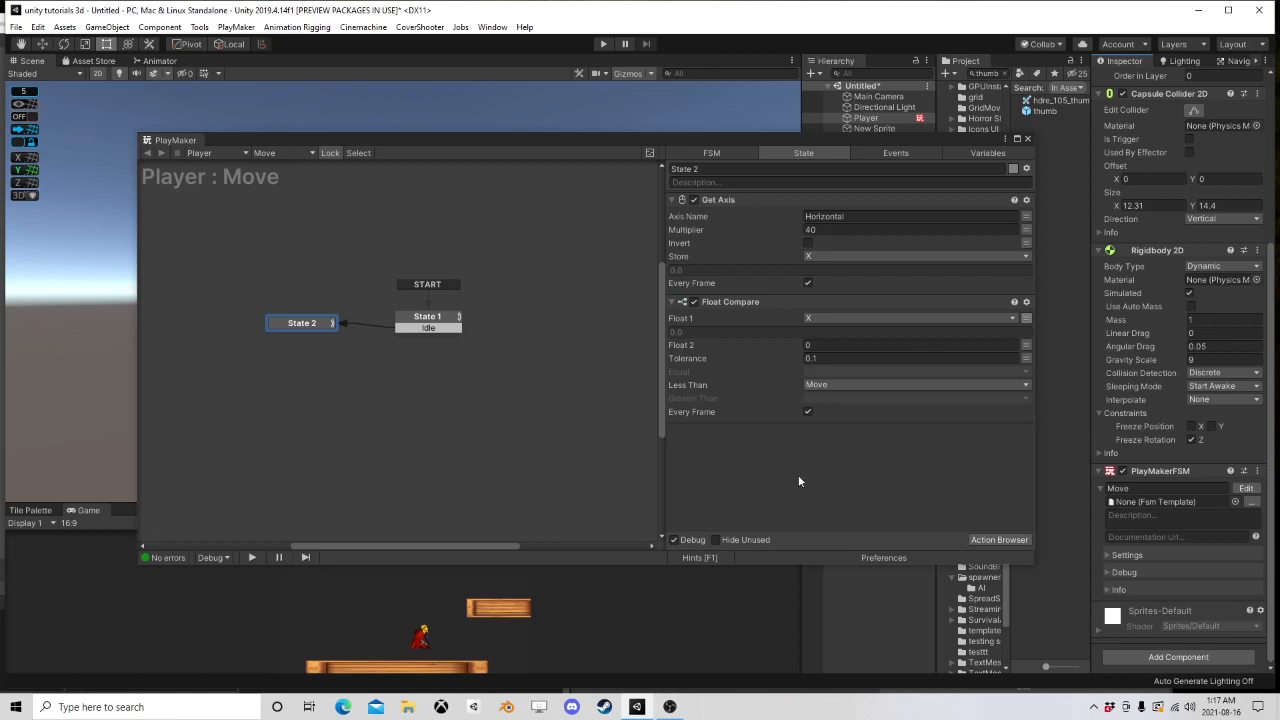
{"action": "left_click", "coordinate": [814, 398]}
{"action": "left_click", "coordinate": [818, 412]}
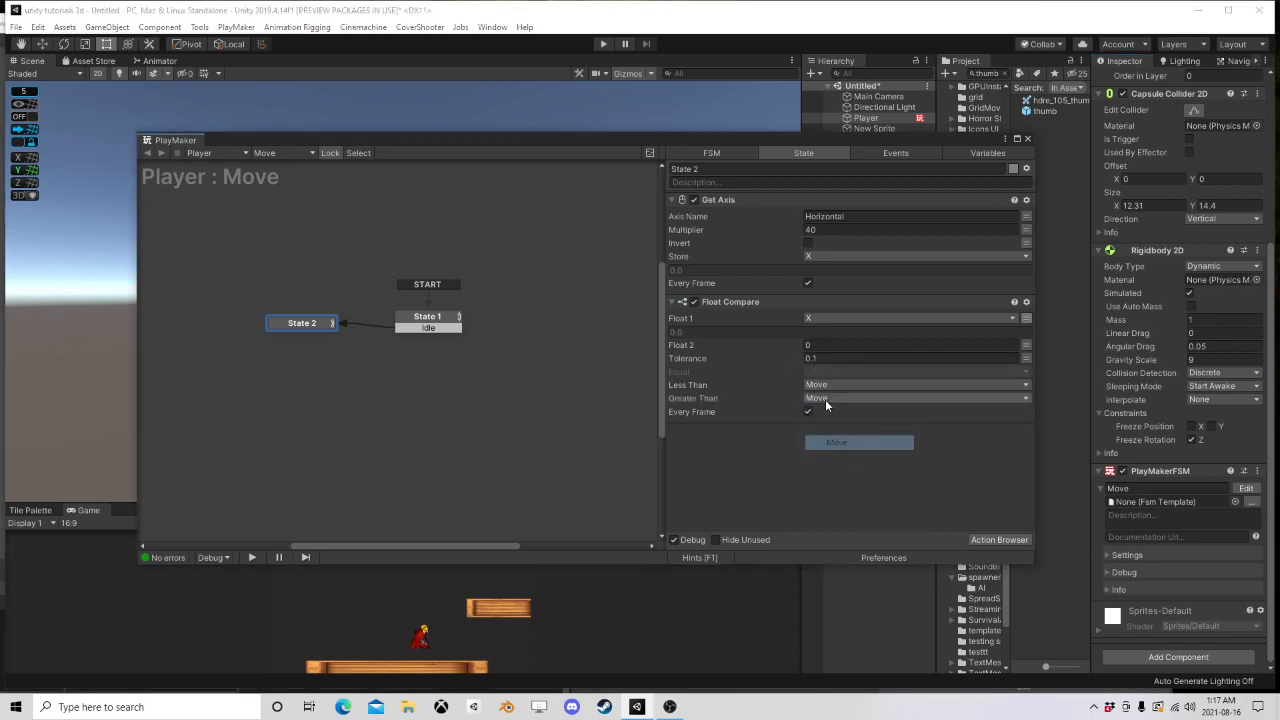
Step: Add a Move transition to State 2 and link it to State 1
{"action": "right_click", "coordinate": [313, 323]}
{"action": "mouse_move", "coordinate": [335, 334]}
{"action": "left_click", "coordinate": [520, 348]}
{"action": "mouse_move", "coordinate": [325, 335]}
{"action": "left_mouse_down"}
{"action": "mouse_move", "coordinate": [405, 330]}
{"action": "mouse_move", "coordinate": [333, 318]}
{"action": "left_mouse_up"}
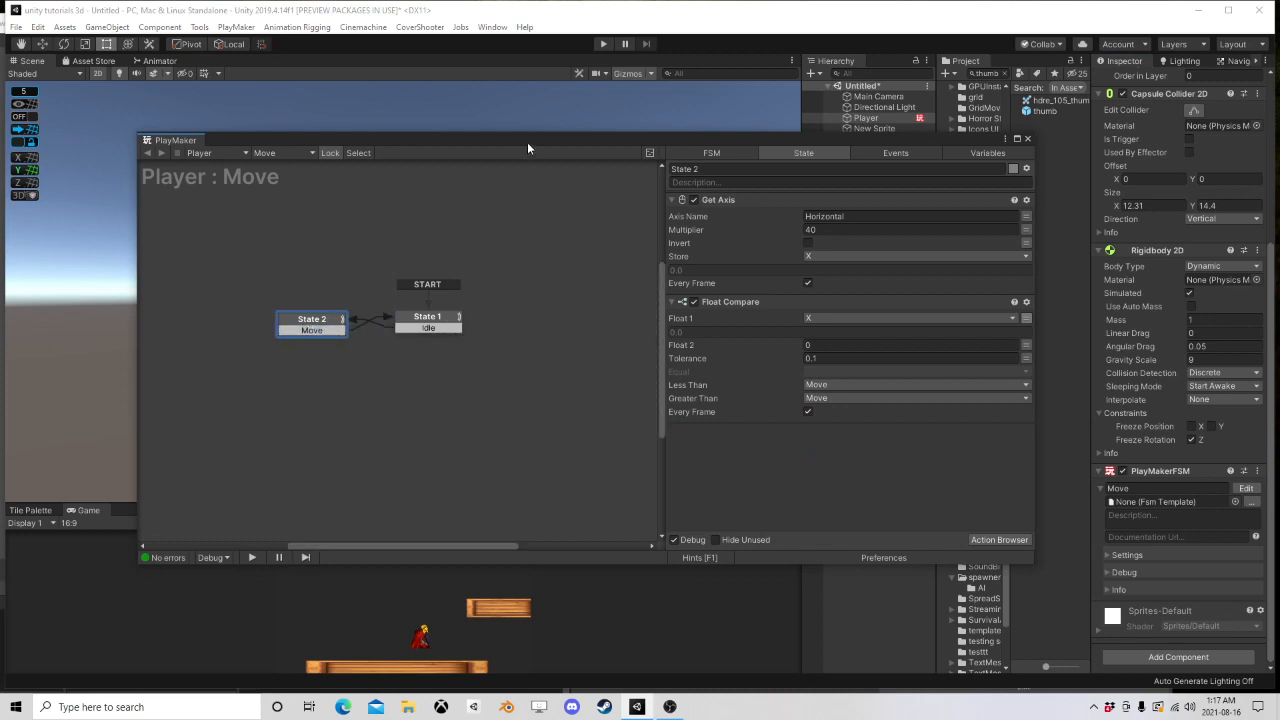
Step: Play-test the scene by moving the player both ways while watching the Move FSM switch states, and stop playing
{"action": "left_click_drag", "start_coordinate": [527, 142], "coordinate": [1175, 123]}
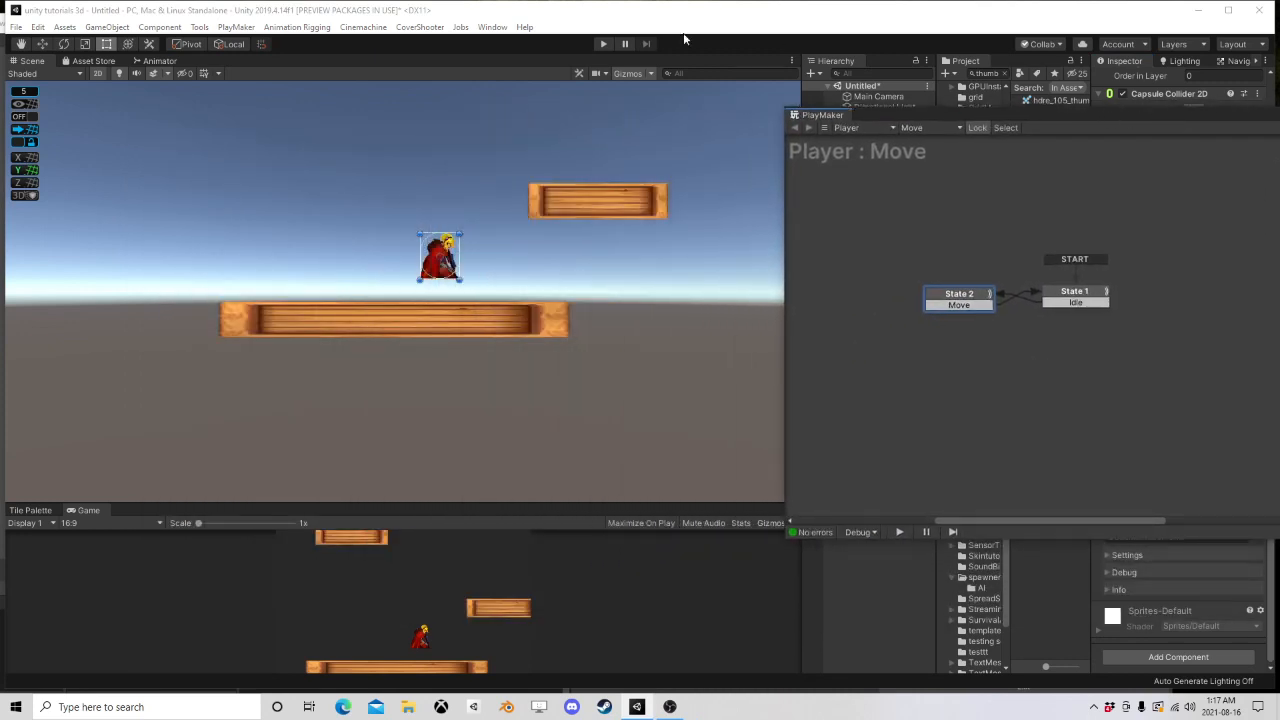
{"action": "left_click", "coordinate": [604, 45]}
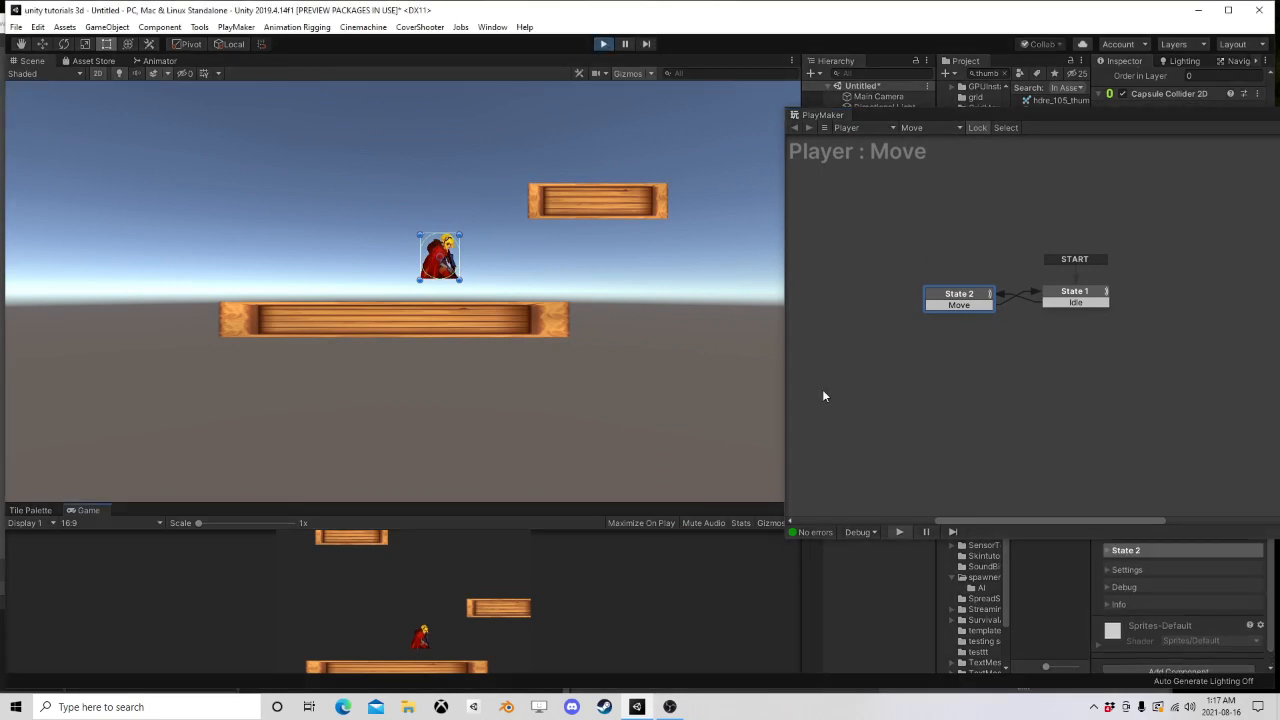
{"action": "key", "text": "d"}
{"action": "key", "text": "a"}
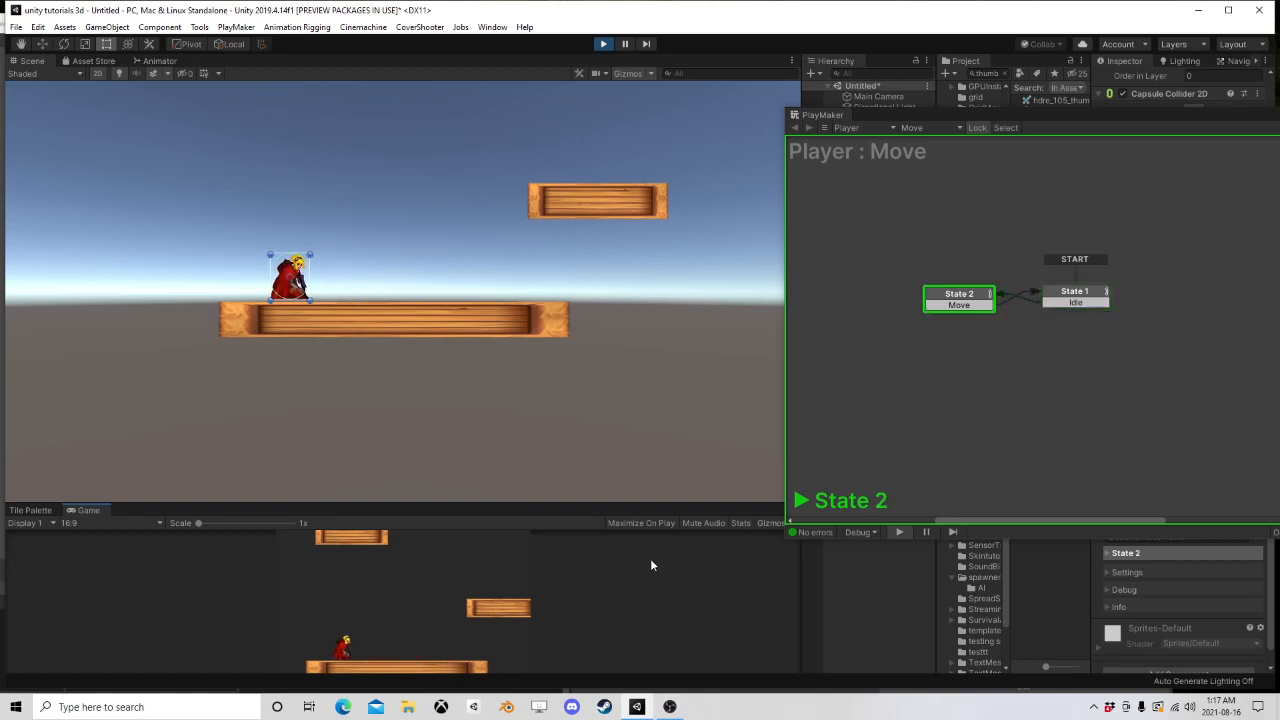
{"action": "key", "text": "d"}
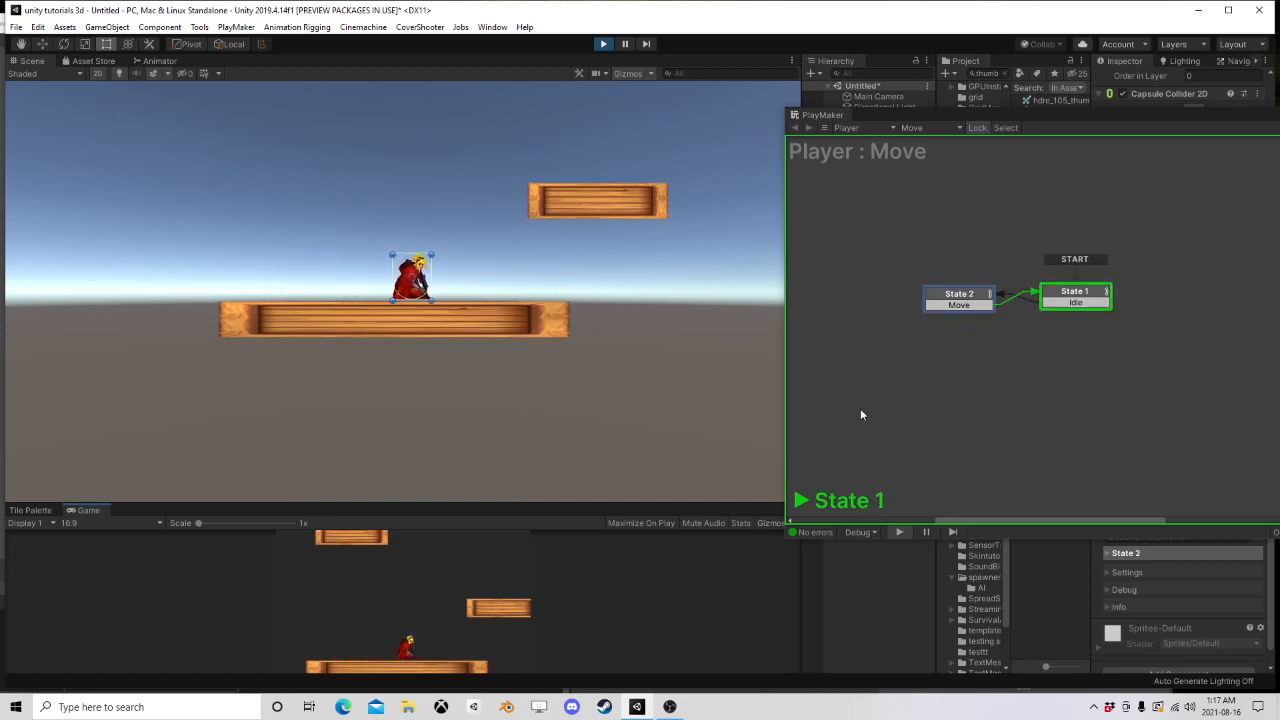
{"action": "key", "text": "a"}
{"action": "key", "text": "d"}
{"action": "key", "text": "a"}
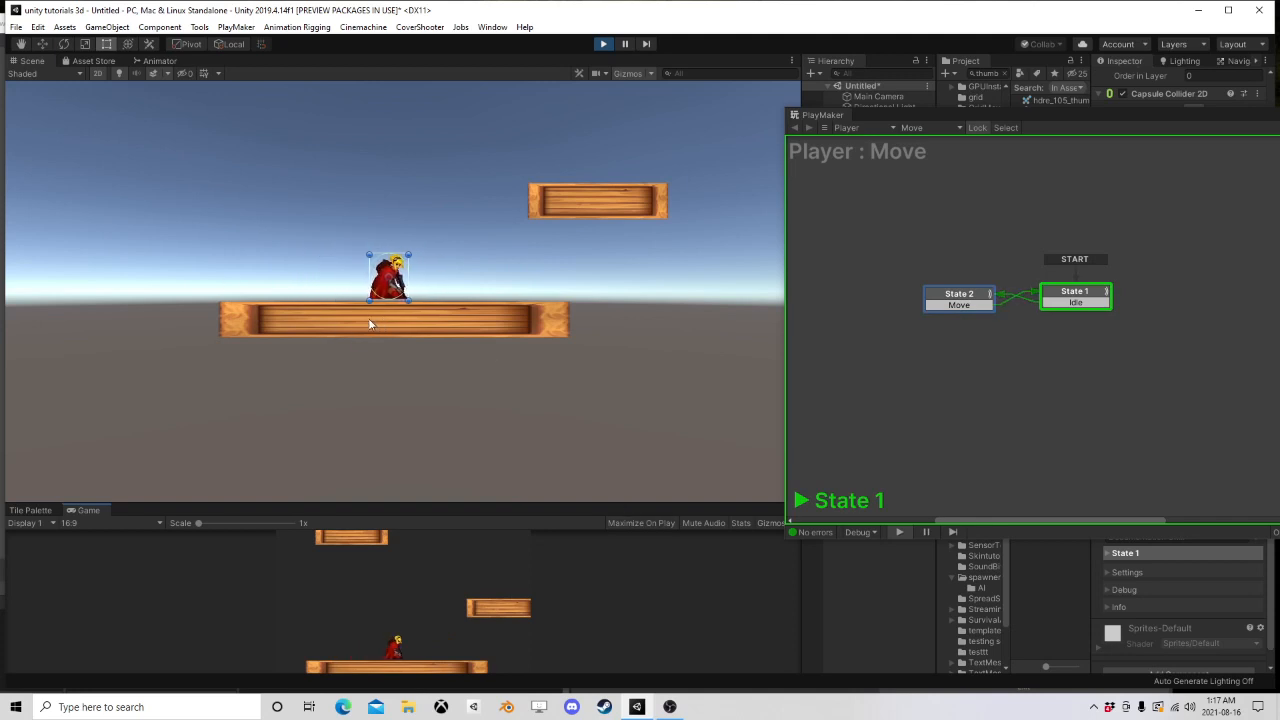
{"action": "key", "text": "d"}
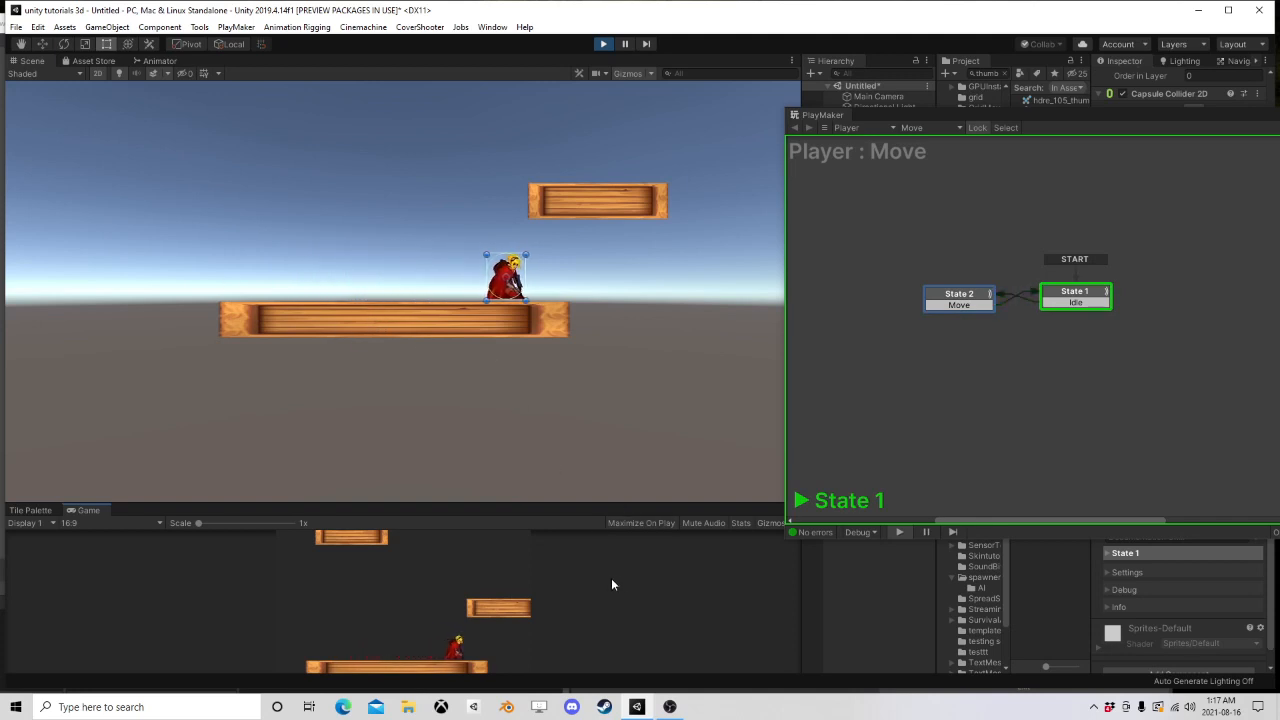
{"action": "key", "text": "a"}
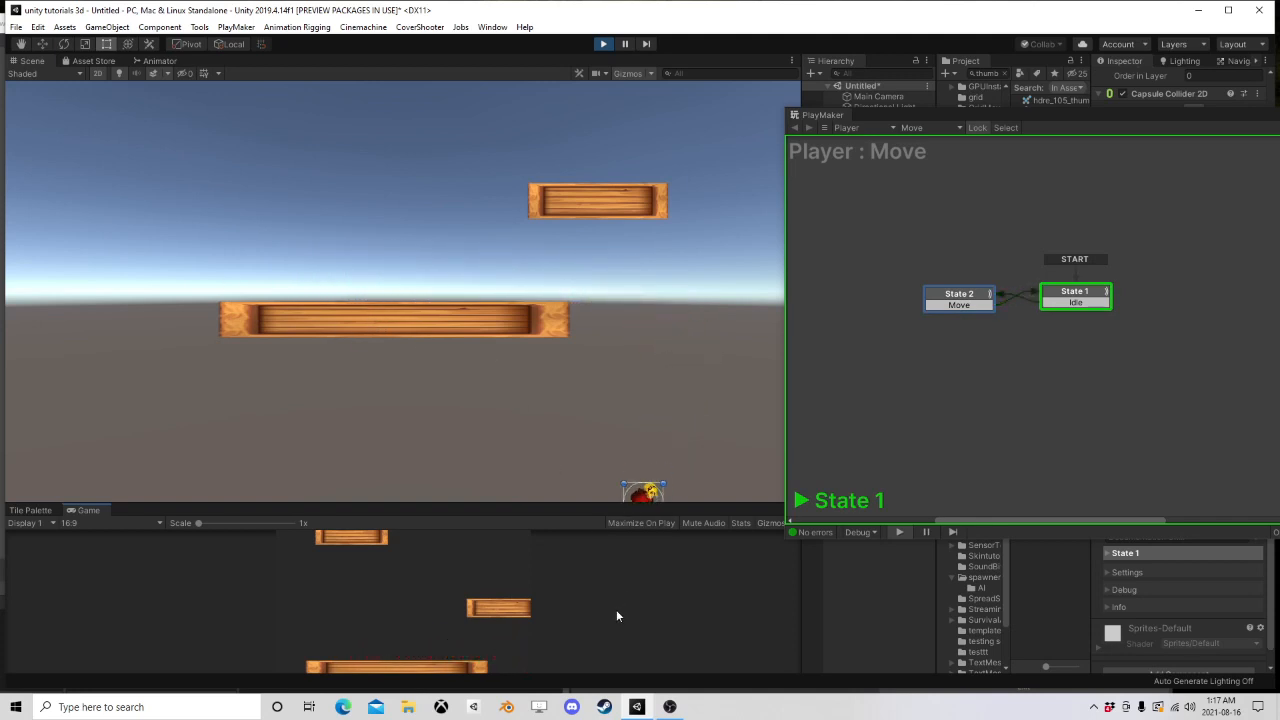
{"action": "left_click", "coordinate": [603, 43]}
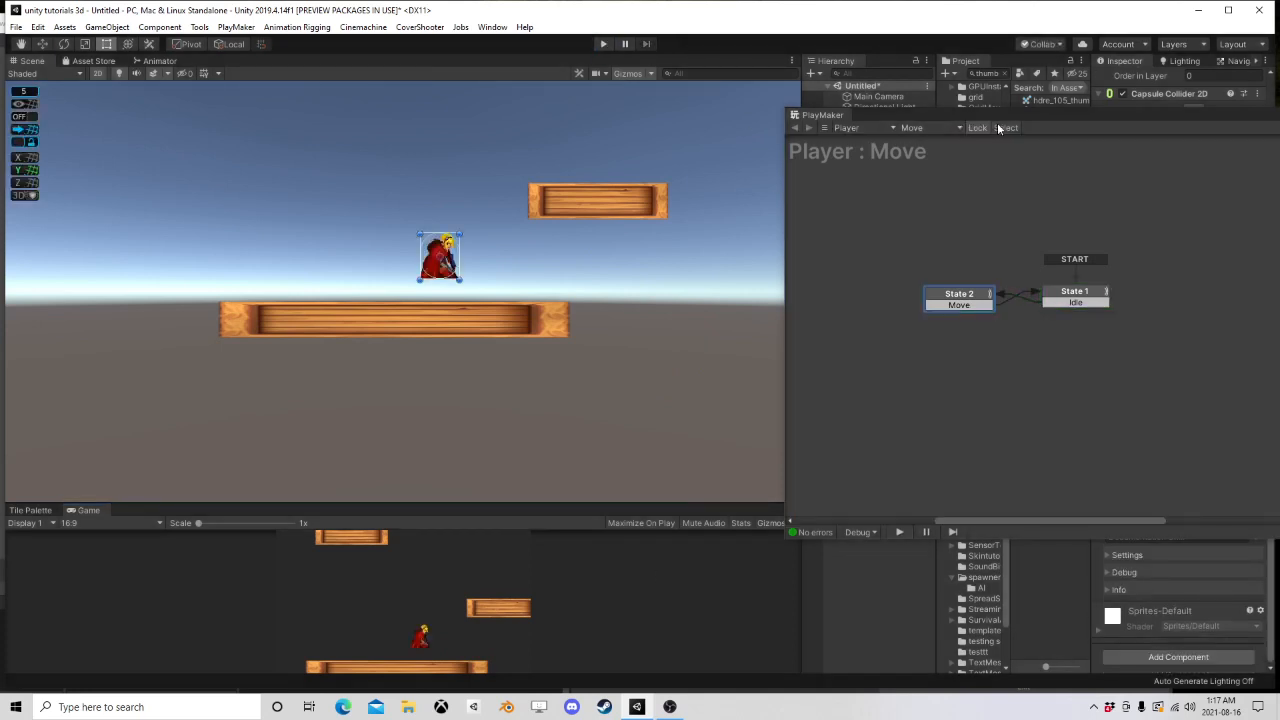
Step: Close the PlayMaker editor and inspect the components of the New Sprite (1) platform
{"action": "left_click_drag", "start_coordinate": [997, 122], "coordinate": [352, 222]}
{"action": "left_click", "coordinate": [1007, 216]}
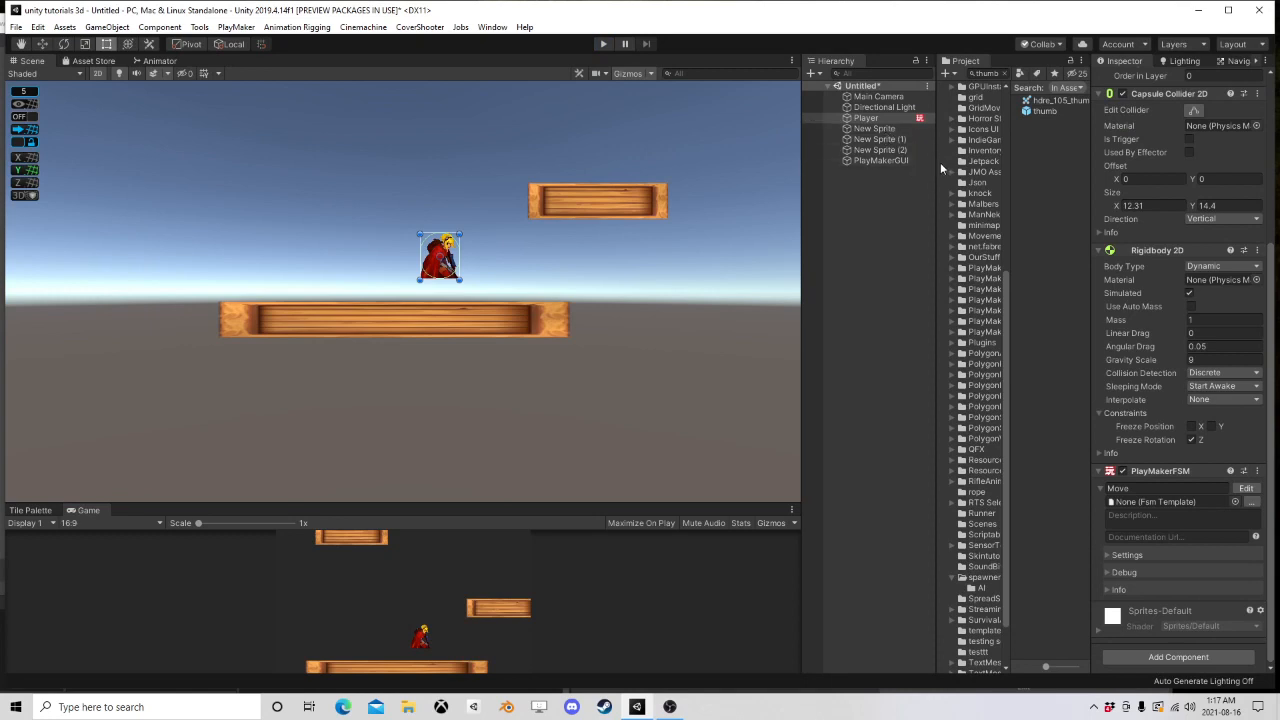
{"action": "left_click", "coordinate": [880, 139]}
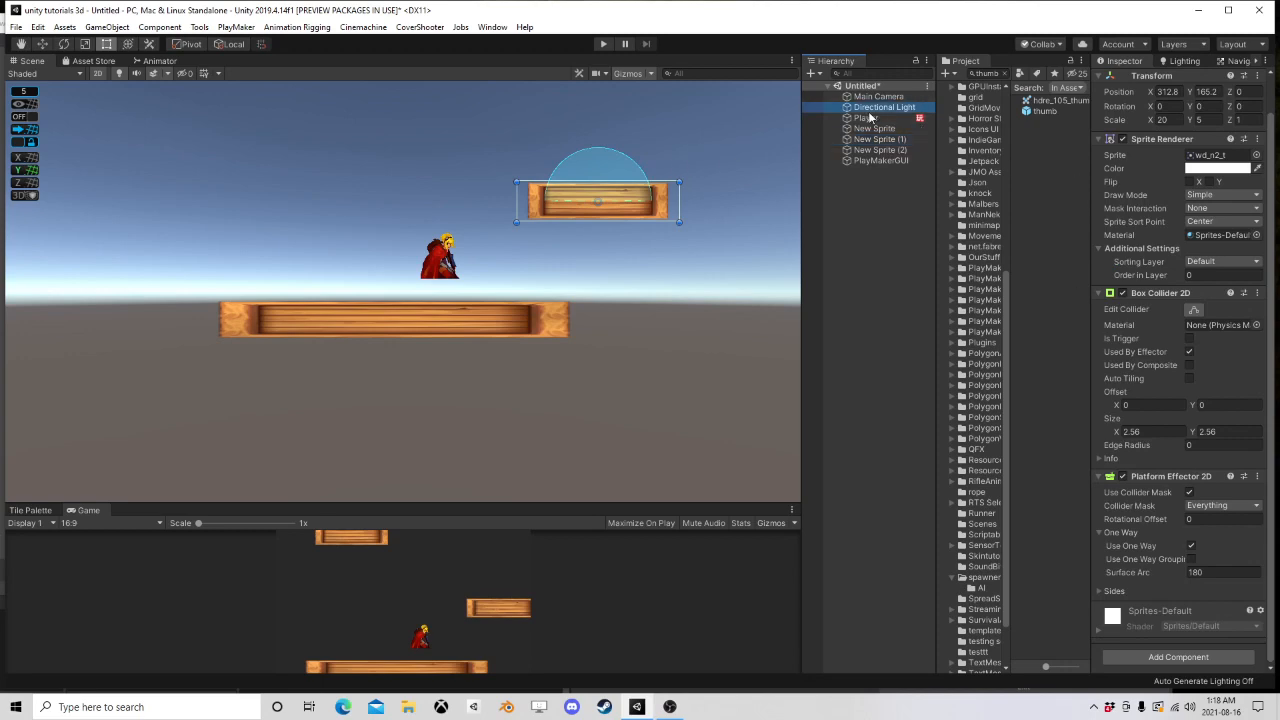
Step: Reopen the Player's Move FSM for editing and add a third state below State 1
{"action": "left_click", "coordinate": [868, 116]}
{"action": "scroll", "coordinate": [1132, 409], "scroll_direction": "down", "scroll_amount": 10}
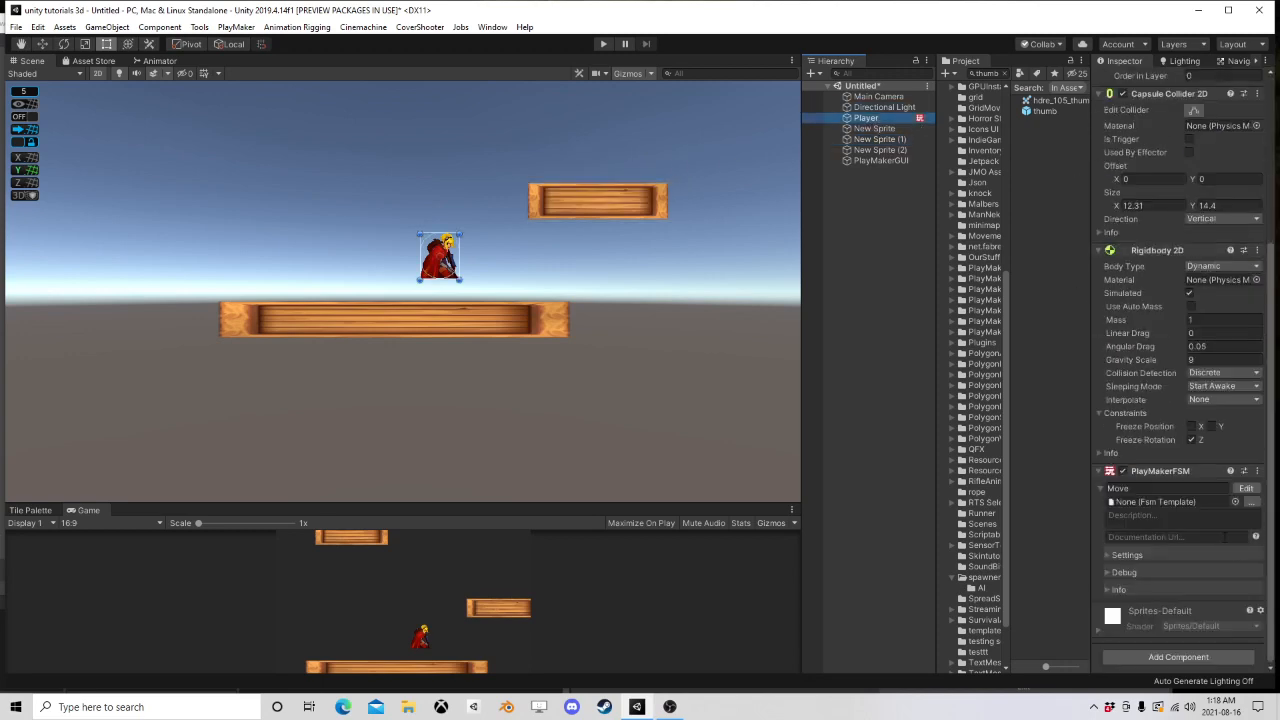
{"action": "left_click", "coordinate": [1245, 488]}
{"action": "middle_click_drag", "start_coordinate": [314, 386], "coordinate": [489, 380]}
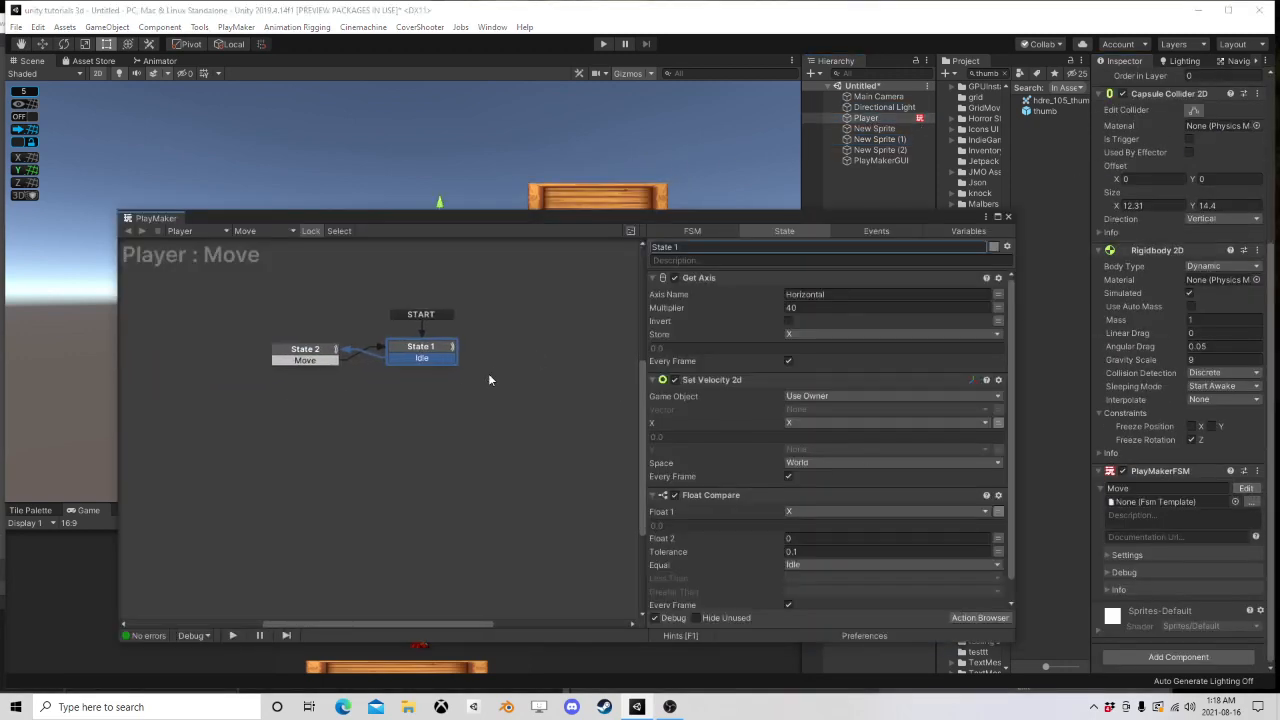
{"action": "right_click", "coordinate": [334, 446]}
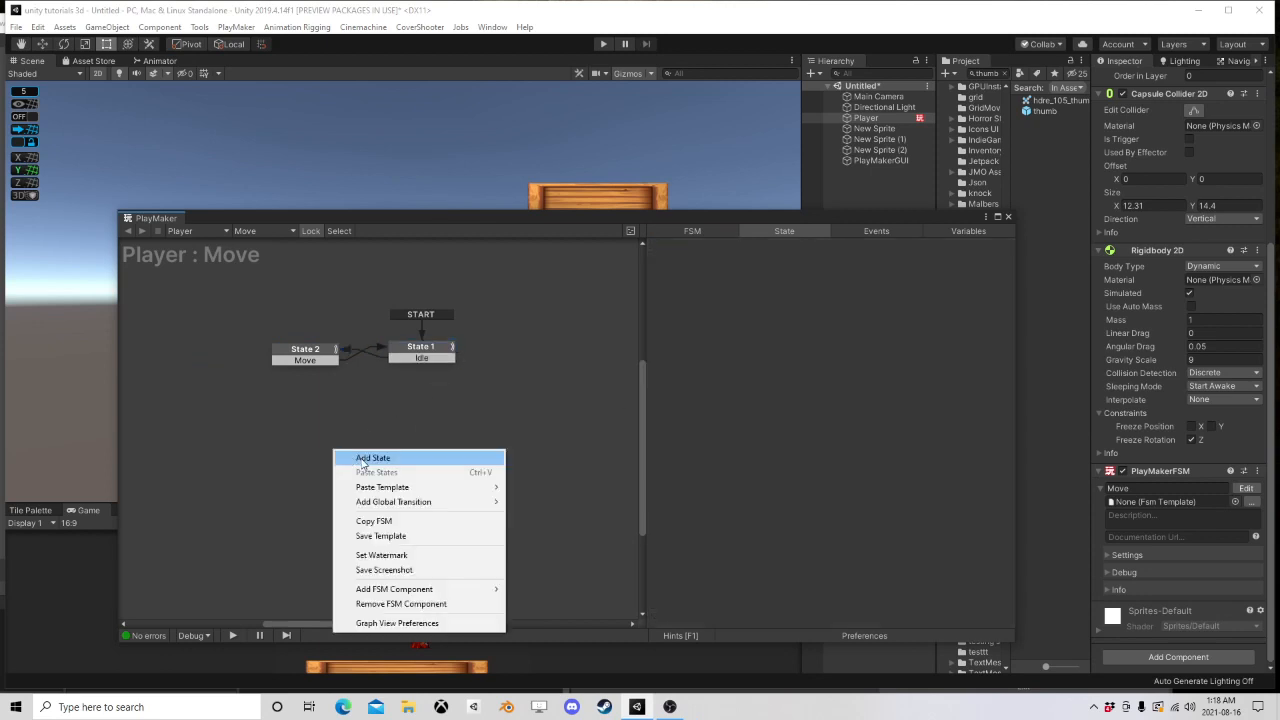
{"action": "left_click", "coordinate": [350, 456]}
{"action": "left_click_drag", "start_coordinate": [351, 461], "coordinate": [418, 450]}
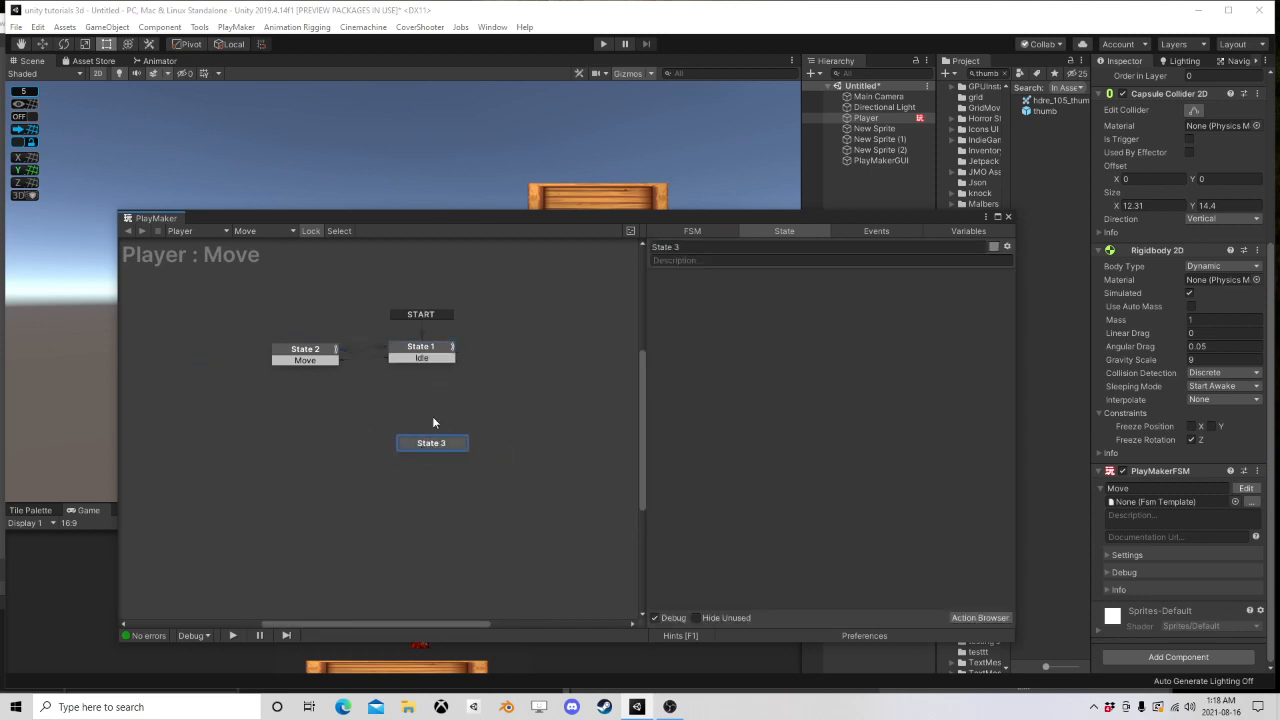
Step: Rename State 1 to Moving and State 2 to Idle
{"action": "left_click", "coordinate": [423, 355]}
{"action": "left_click", "coordinate": [716, 241]}
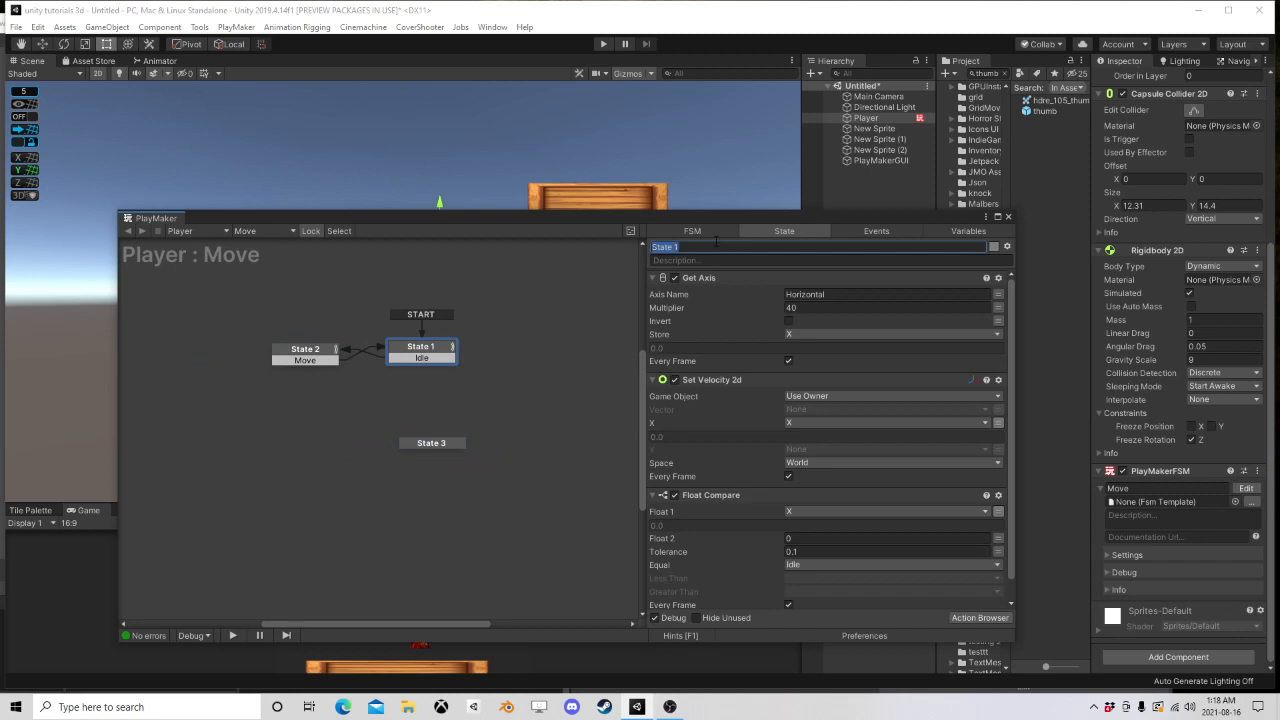
{"action": "type", "text": "Moving"}
{"action": "left_click", "coordinate": [305, 355]}
{"action": "left_click", "coordinate": [689, 247]}
{"action": "type", "text": "Idle"}
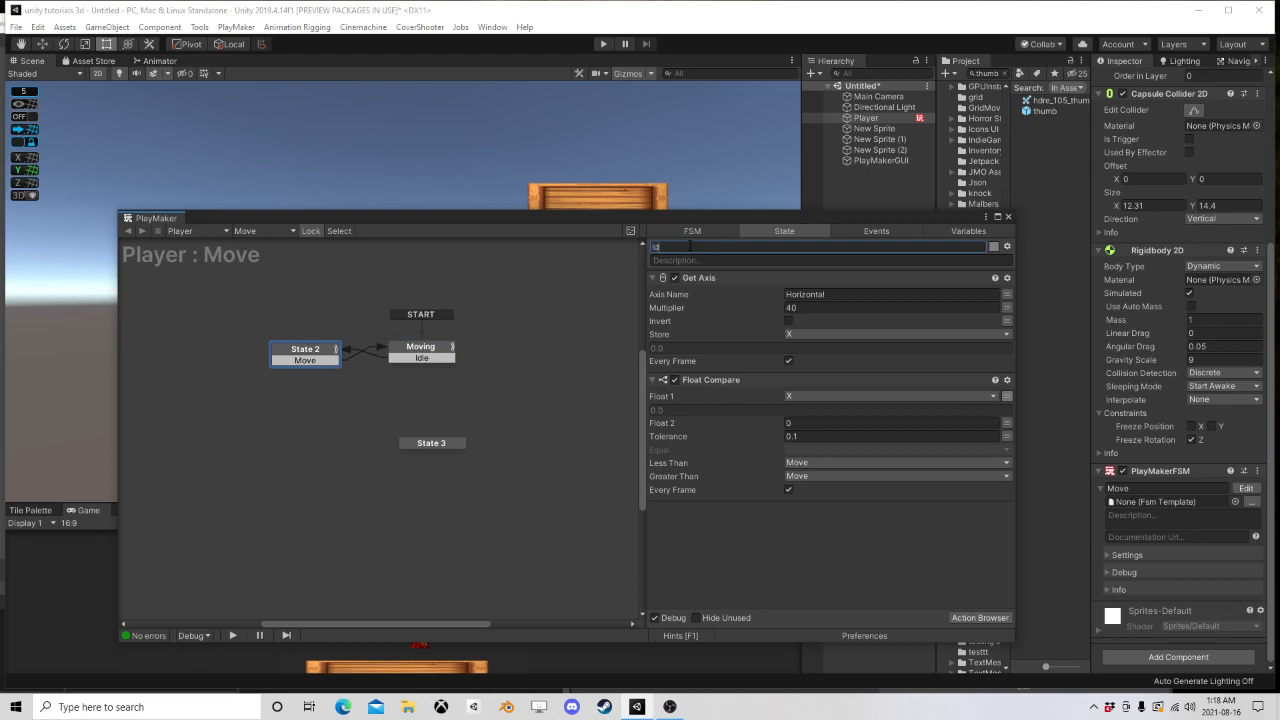
Step: Rename State 3 to Jump and align it beneath the Moving state
{"action": "left_click", "coordinate": [440, 446]}
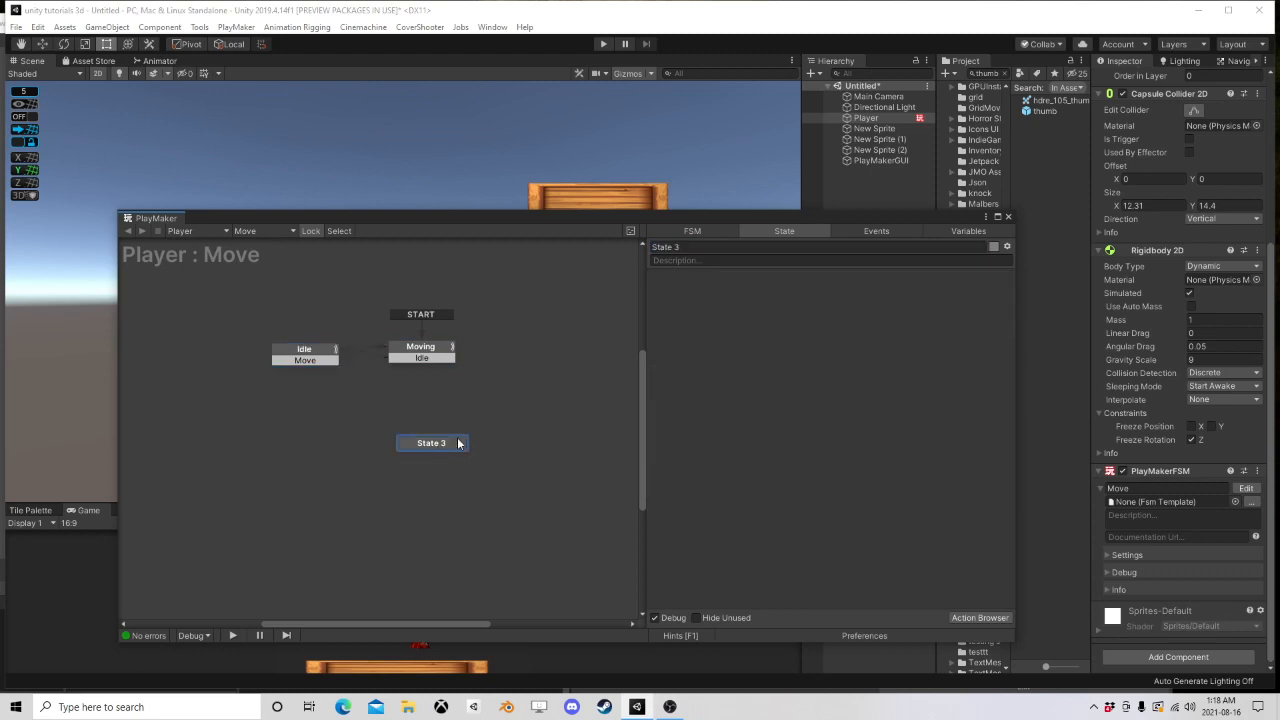
{"action": "type", "text": "Jump"}
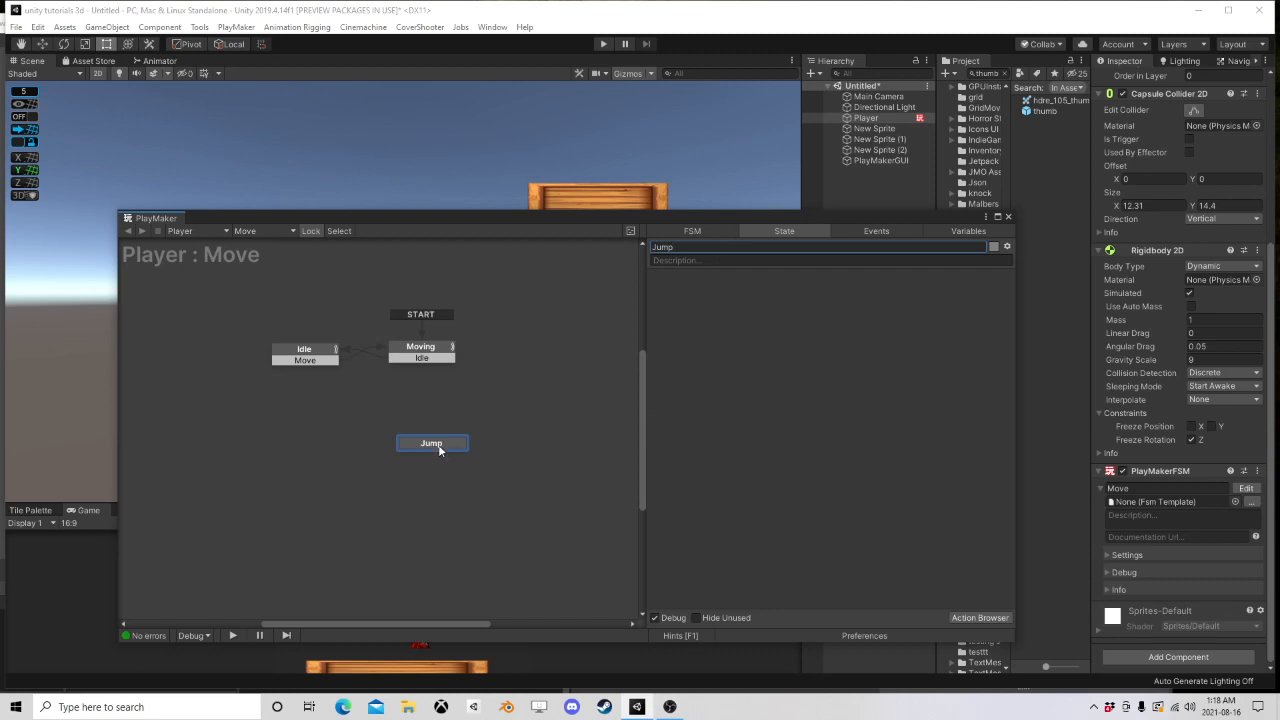
{"action": "left_click_drag", "start_coordinate": [440, 450], "coordinate": [432, 441]}
Step: Add a Get Key Down action to the Moving state and set its key to Space
{"action": "left_click", "coordinate": [426, 352]}
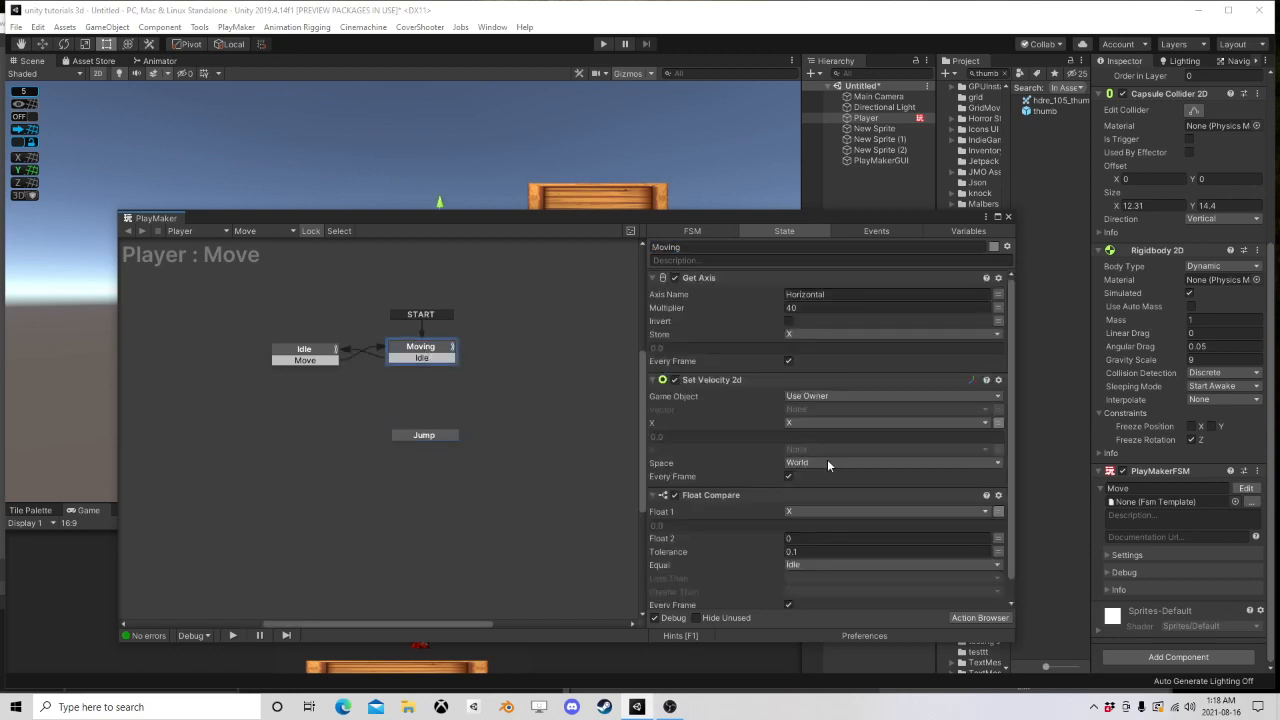
{"action": "scroll", "coordinate": [827, 464], "scroll_direction": "down", "scroll_amount": 1}
{"action": "left_click", "coordinate": [972, 617]}
{"action": "type", "text": "get"}
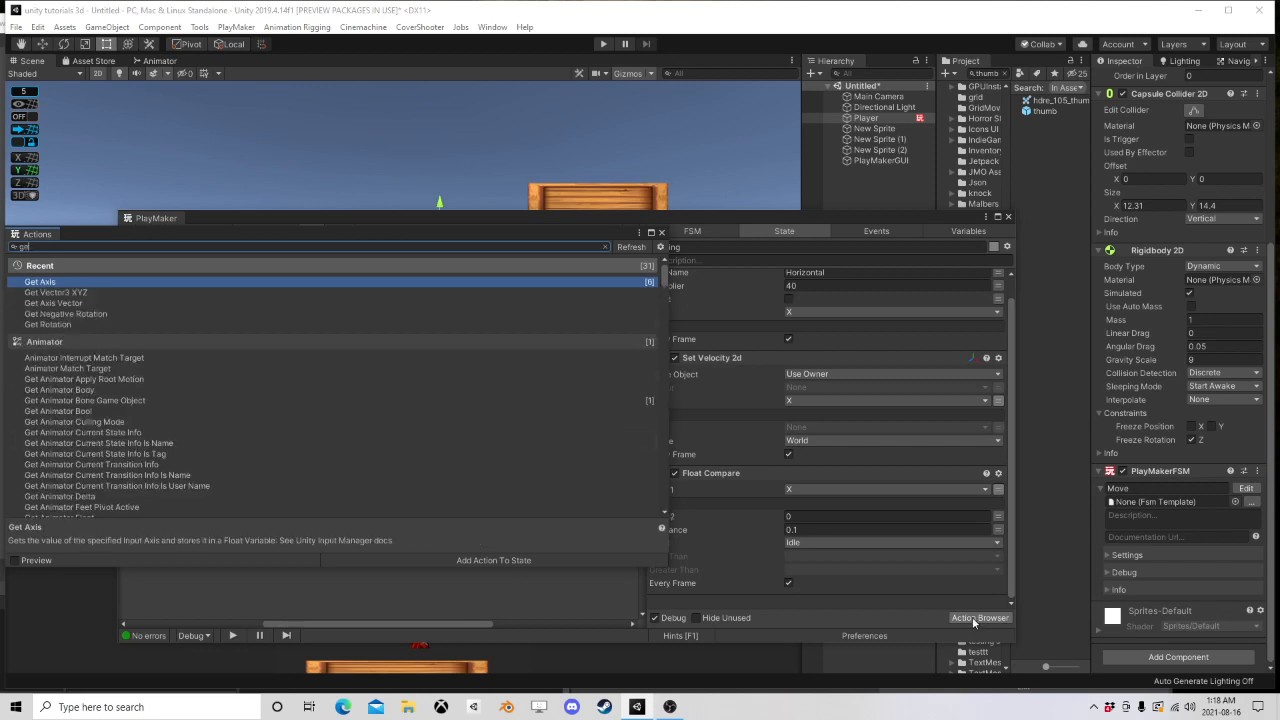
{"action": "type", "text": " key dow"}
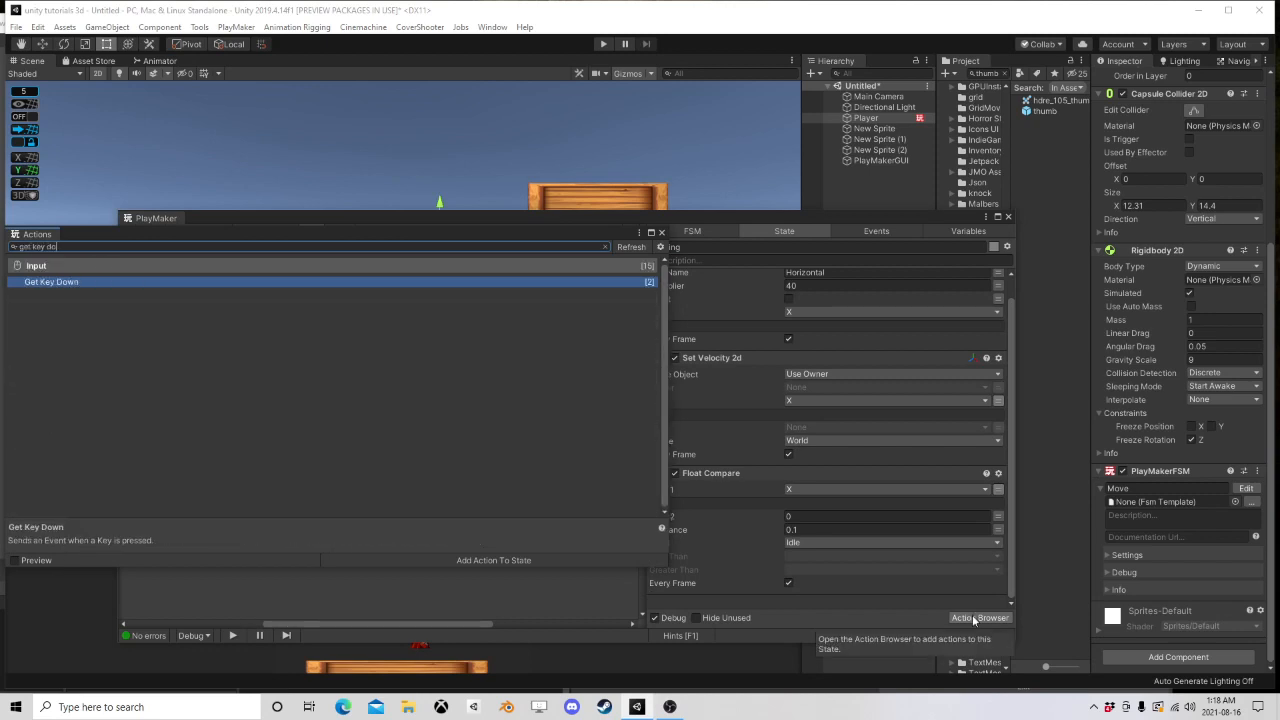
{"action": "double_click", "coordinate": [78, 283]}
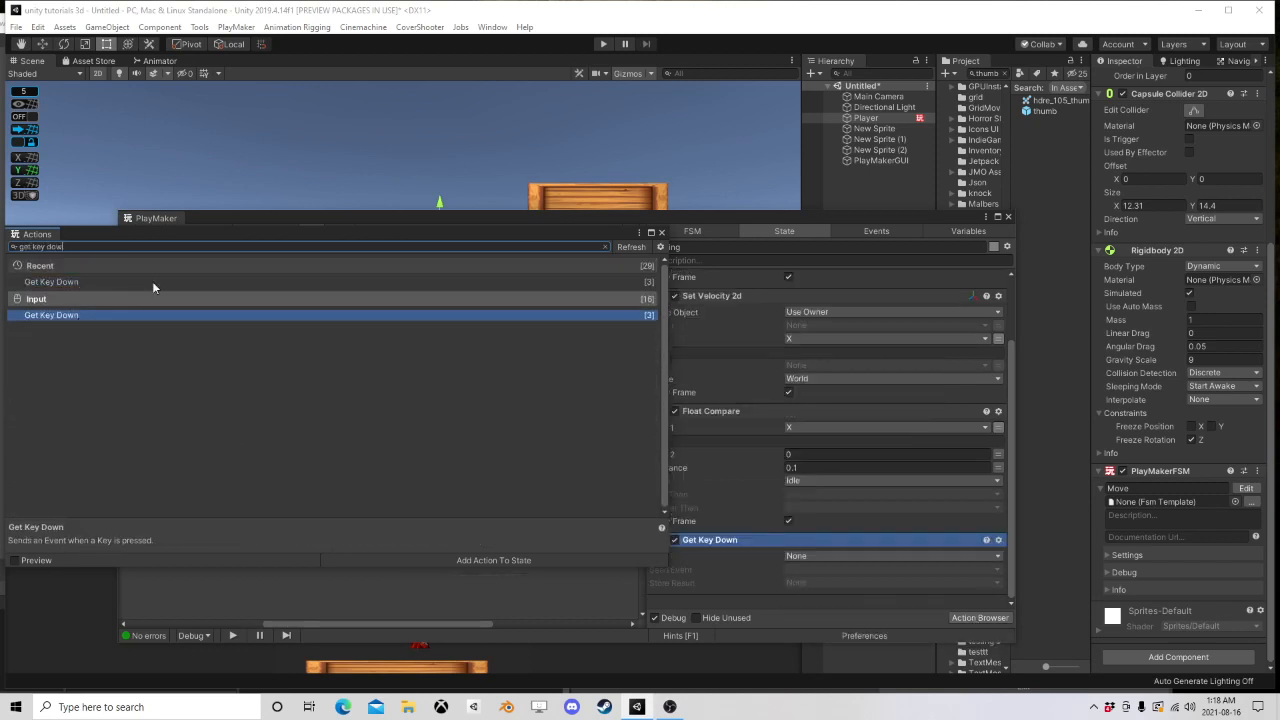
{"action": "left_click", "coordinate": [664, 232]}
{"action": "left_click", "coordinate": [817, 555]}
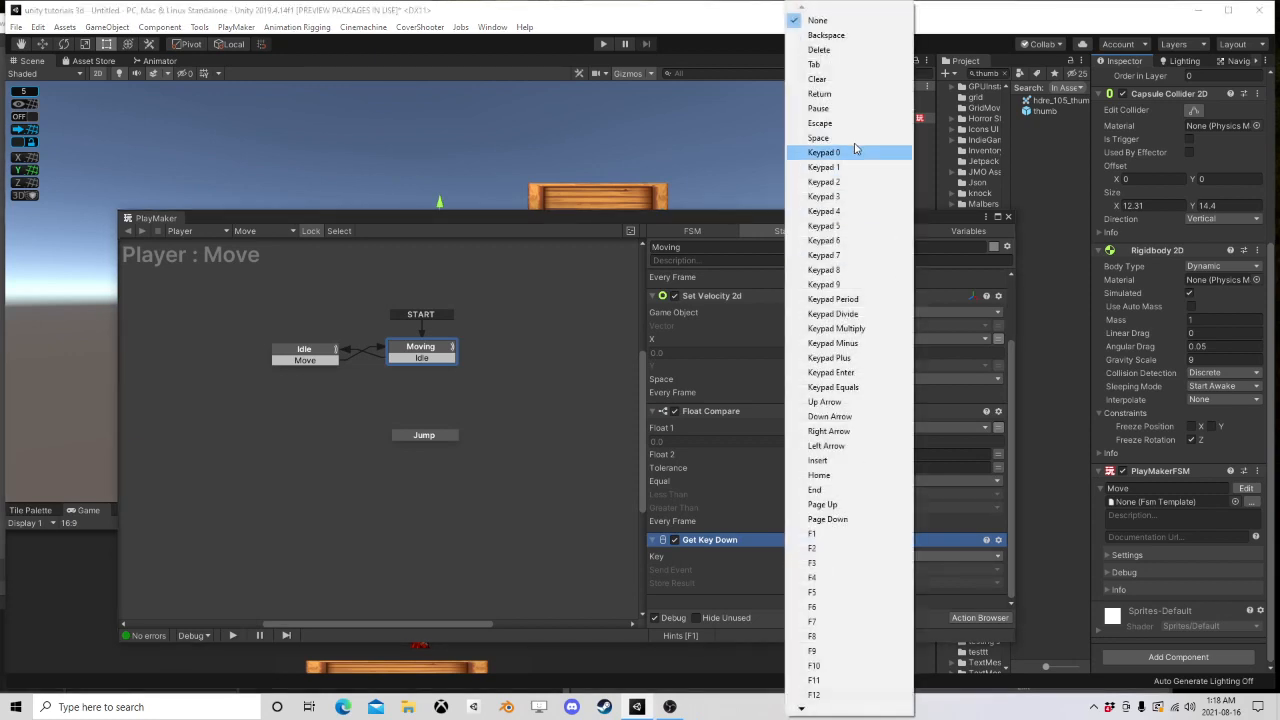
{"action": "left_click", "coordinate": [840, 137]}
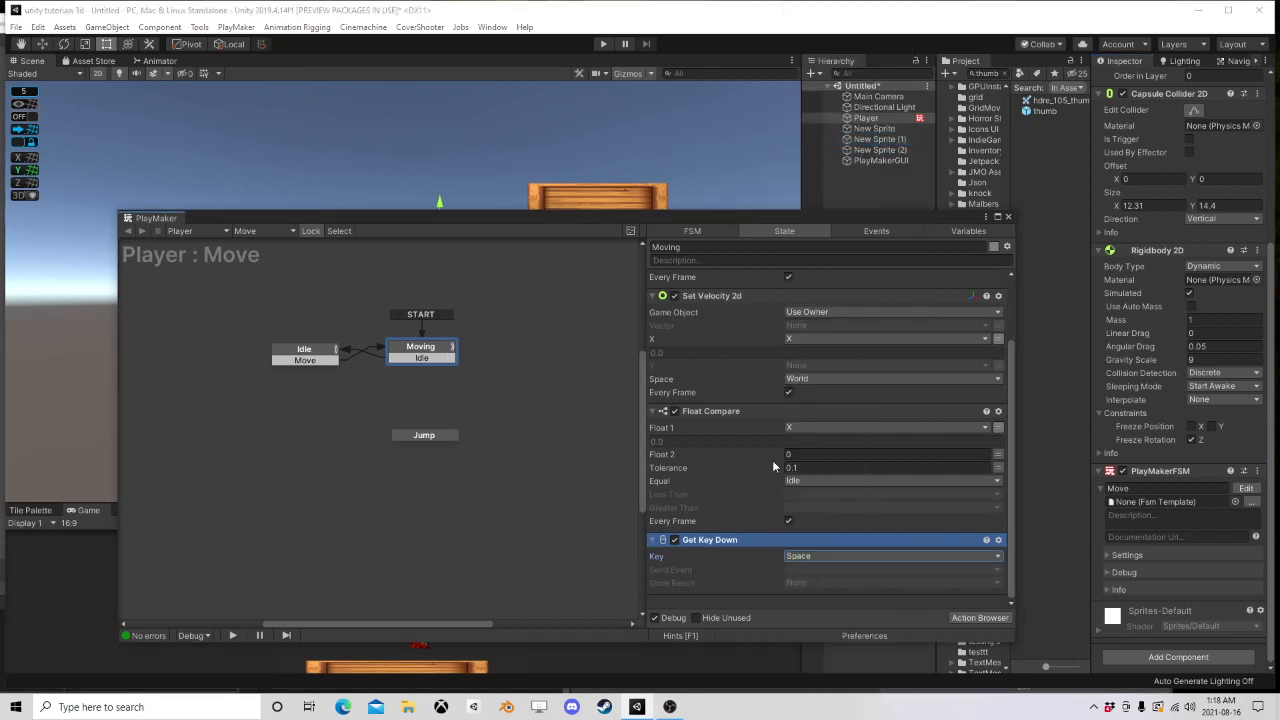
Step: Create a new event named jump and assign it as the event sent by the Moving state's Get Key Down action
{"action": "left_click", "coordinate": [838, 570]}
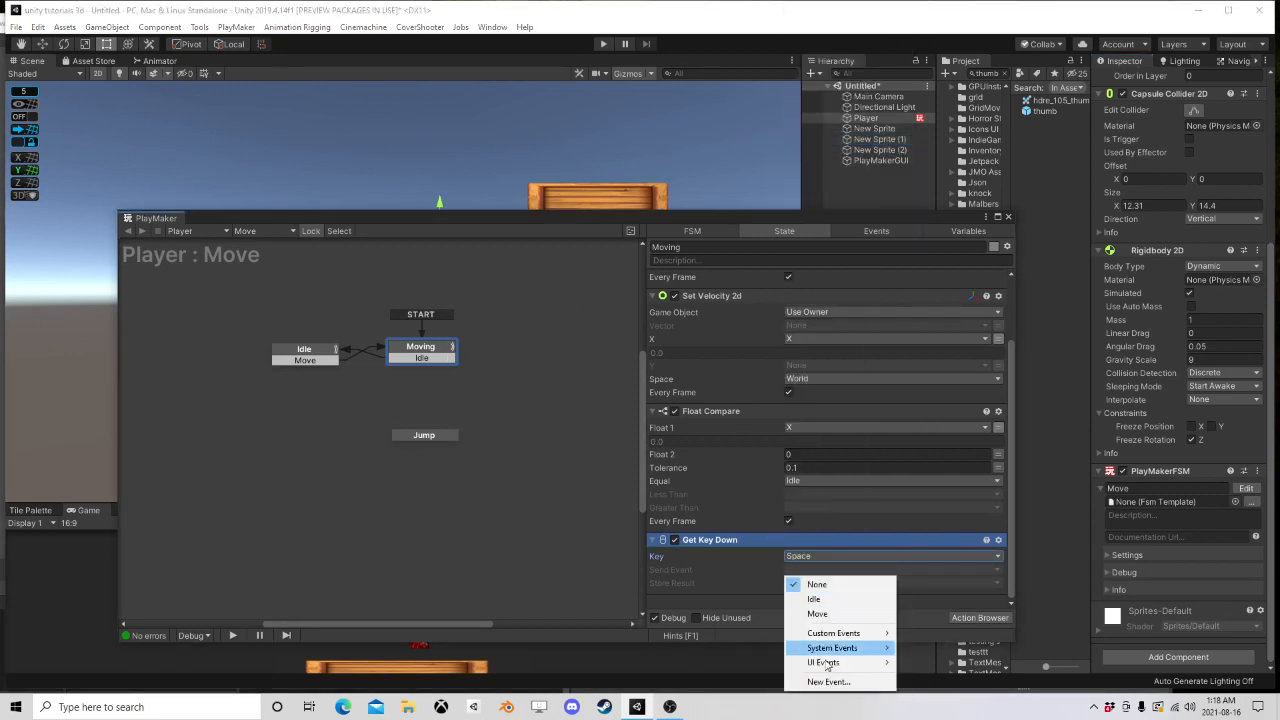
{"action": "left_click", "coordinate": [828, 679]}
{"action": "type", "text": "jump"}
{"action": "key", "text": "Return"}
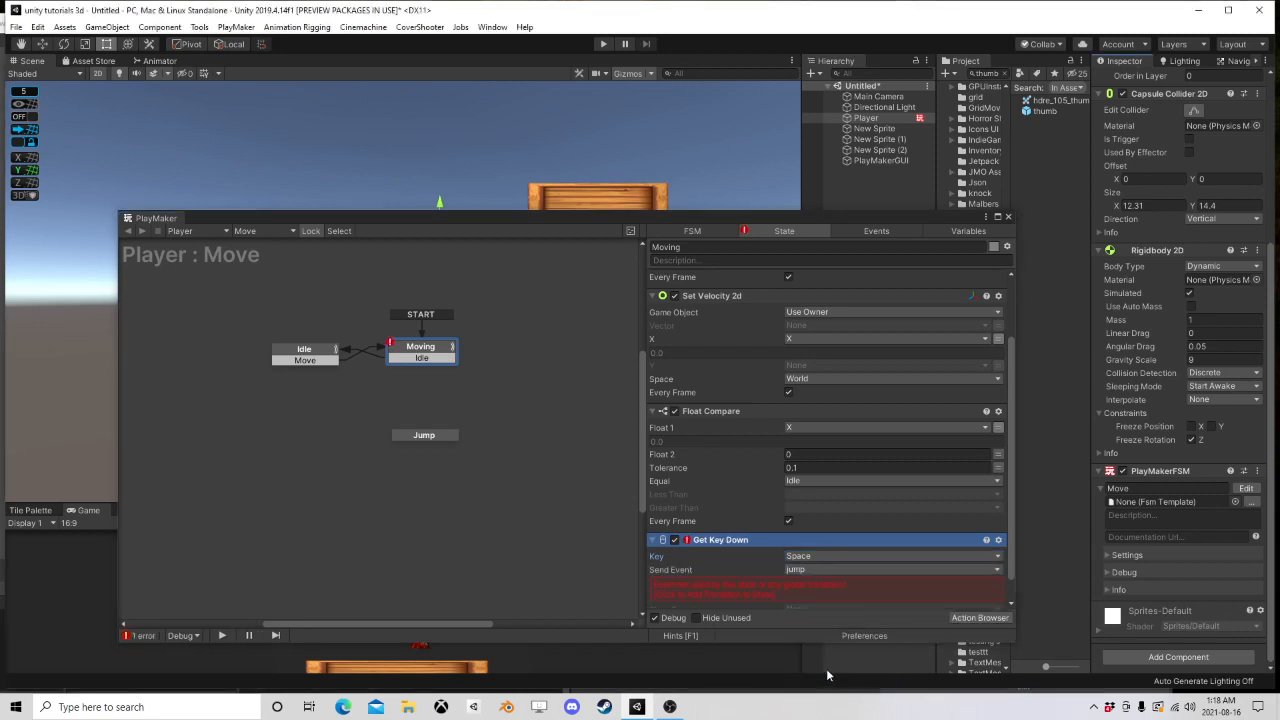
Step: Copy the Get Key Down action from the Moving state and paste it at the end of the Idle state's actions
{"action": "right_click", "coordinate": [731, 541]}
{"action": "left_click", "coordinate": [805, 385]}
{"action": "left_click", "coordinate": [305, 350]}
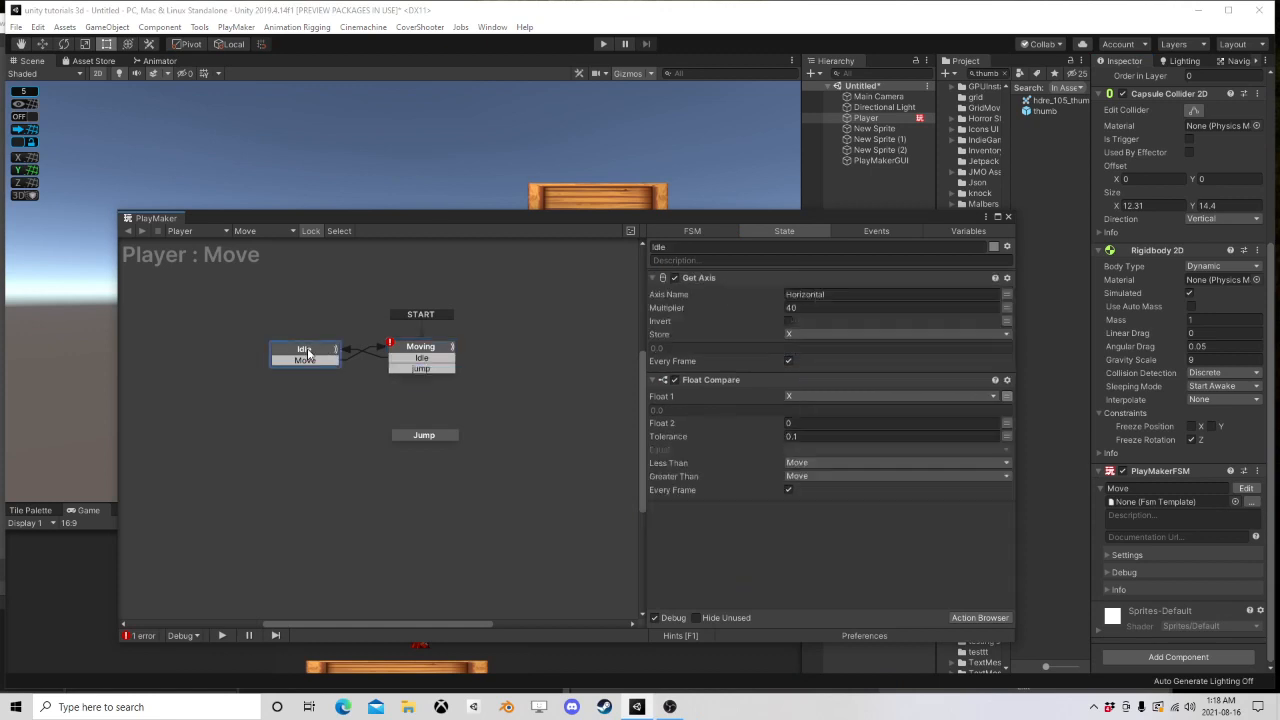
{"action": "right_click", "coordinate": [799, 548]}
{"action": "left_click", "coordinate": [830, 472]}
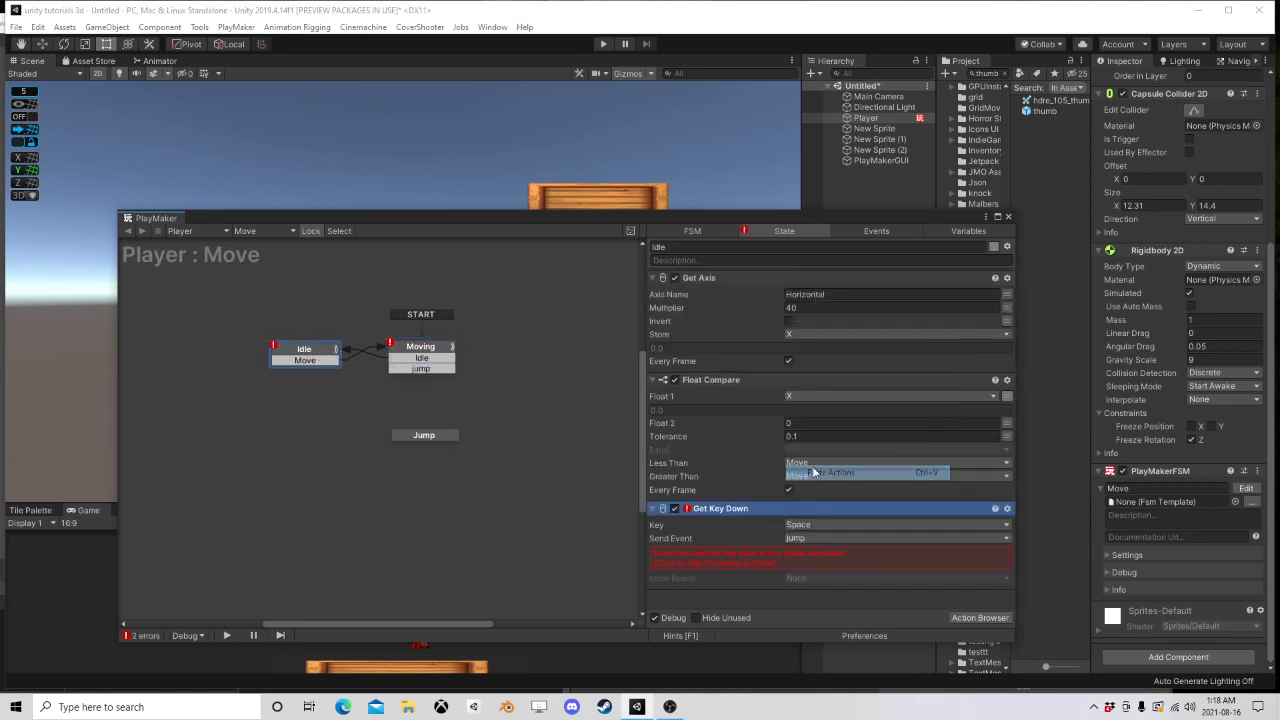
Step: Add a jump transition to the Idle state and link the jump transitions of Idle and Moving to the Jump state
{"action": "left_click", "coordinate": [742, 558]}
{"action": "left_click_drag", "start_coordinate": [336, 371], "coordinate": [418, 420]}
{"action": "left_click", "coordinate": [420, 370]}
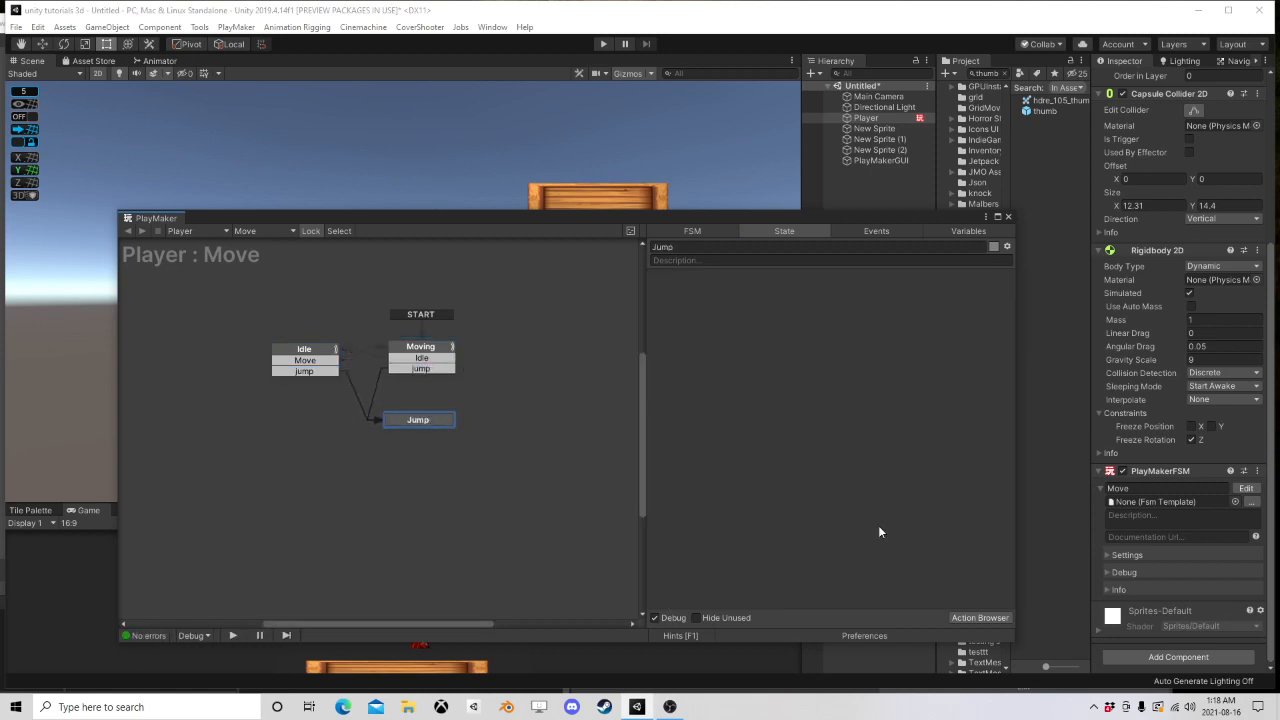
{"action": "left_click", "coordinate": [981, 618]}
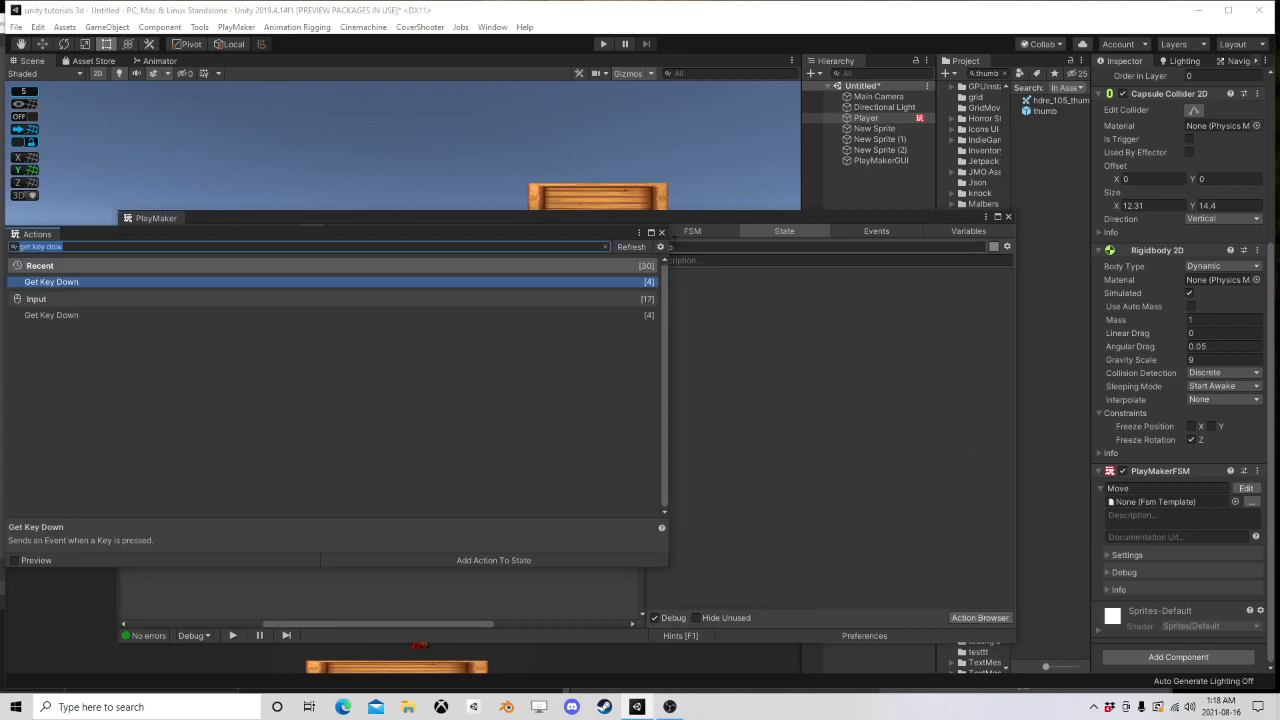
{"action": "left_click", "coordinate": [661, 232]}
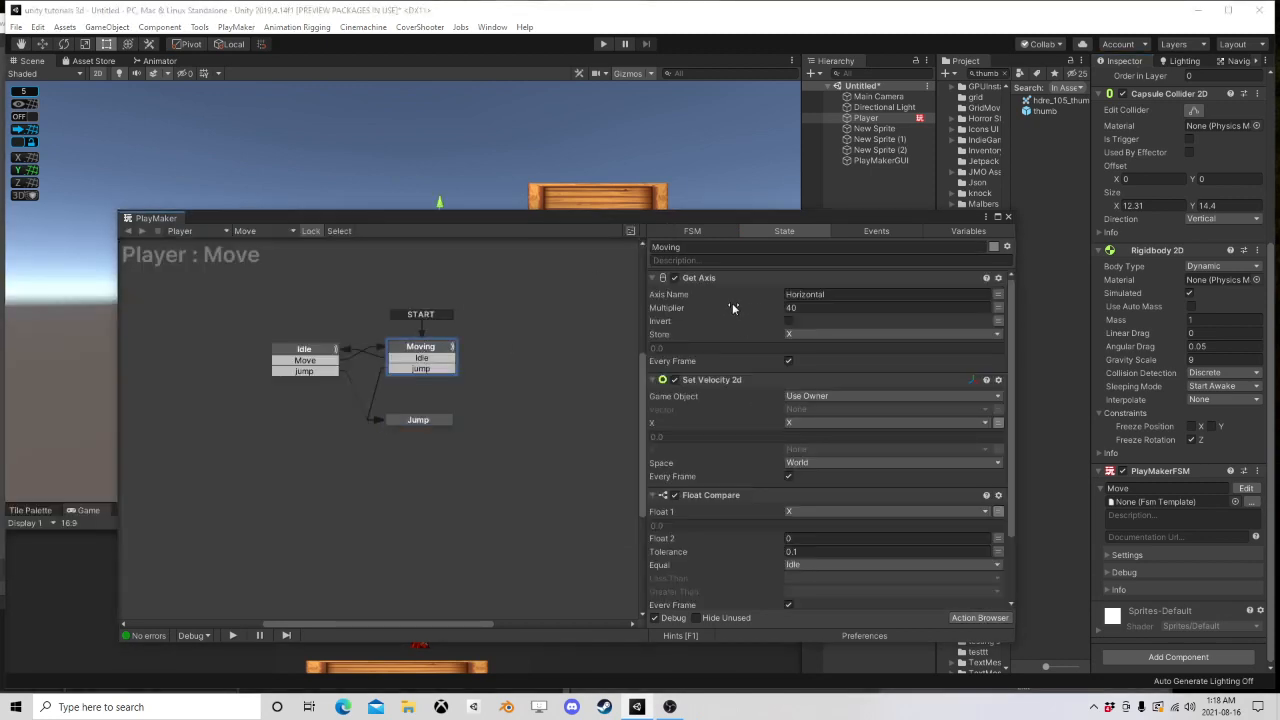
{"action": "left_click", "coordinate": [418, 420]}
Step: Copy the Set Velocity 2d action from the Moving state and paste it into the Jump state
{"action": "left_click", "coordinate": [439, 360]}
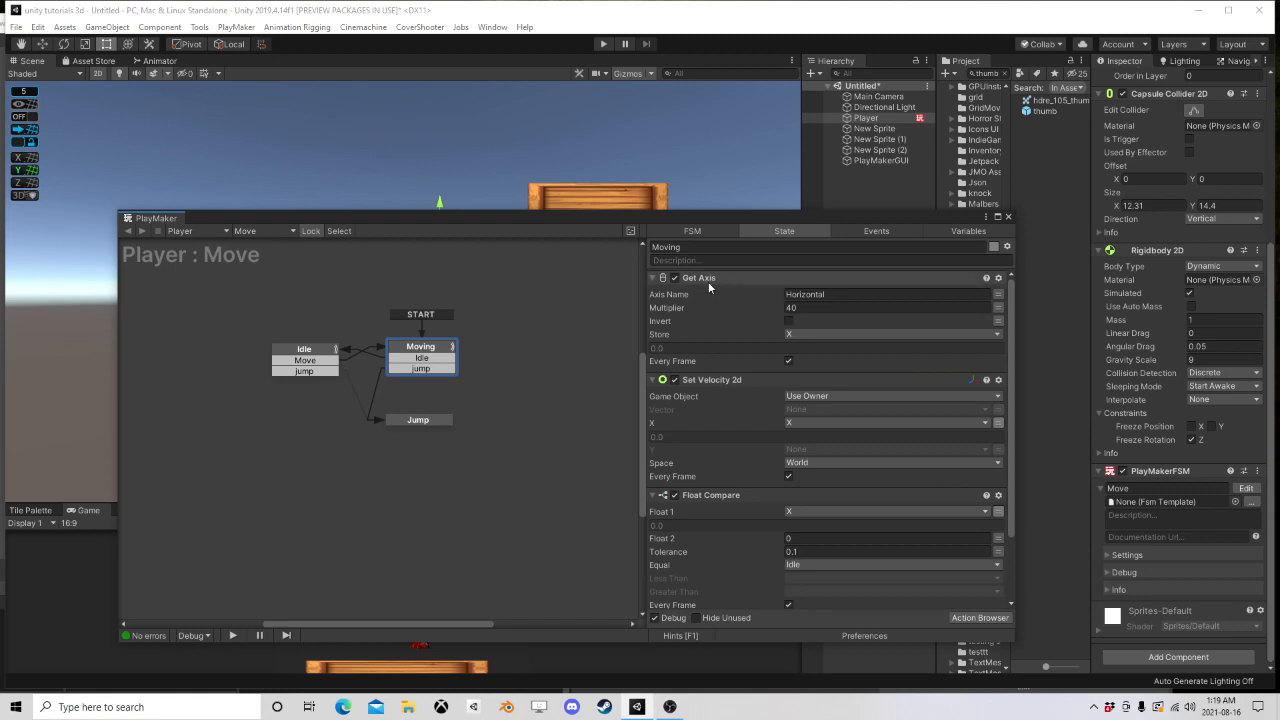
{"action": "left_click", "coordinate": [725, 380]}
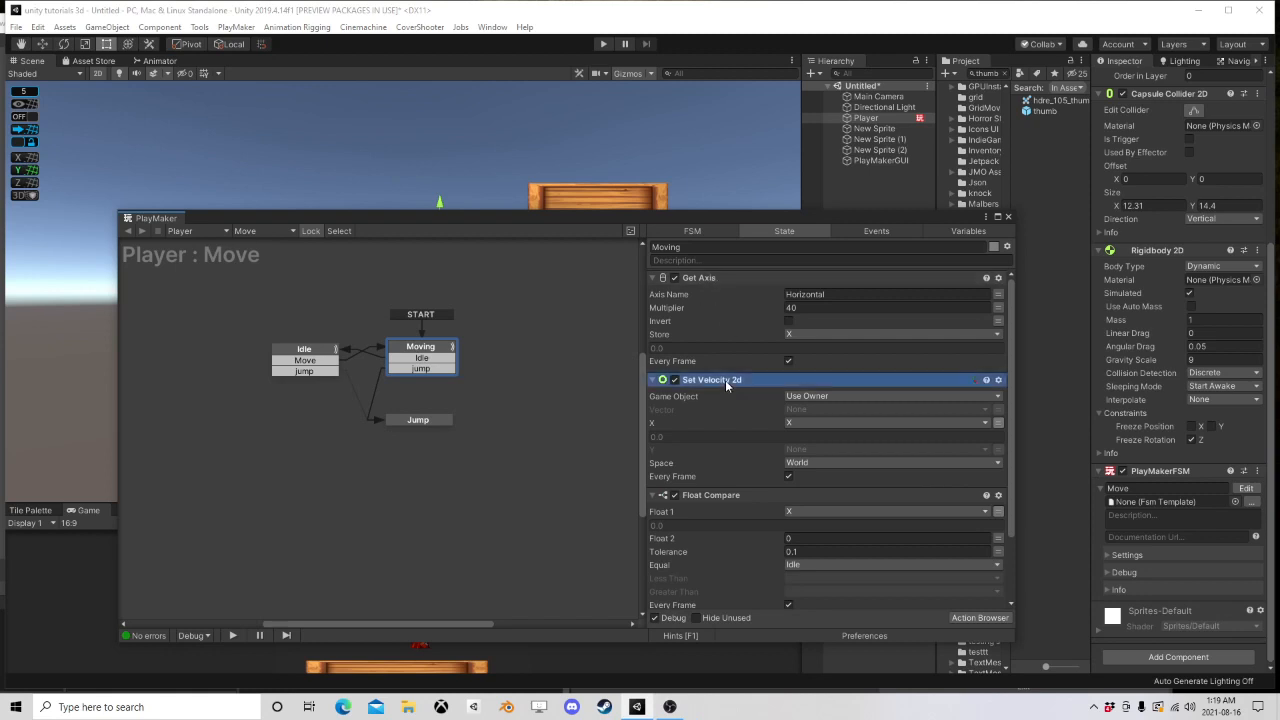
{"action": "right_click", "coordinate": [714, 381]}
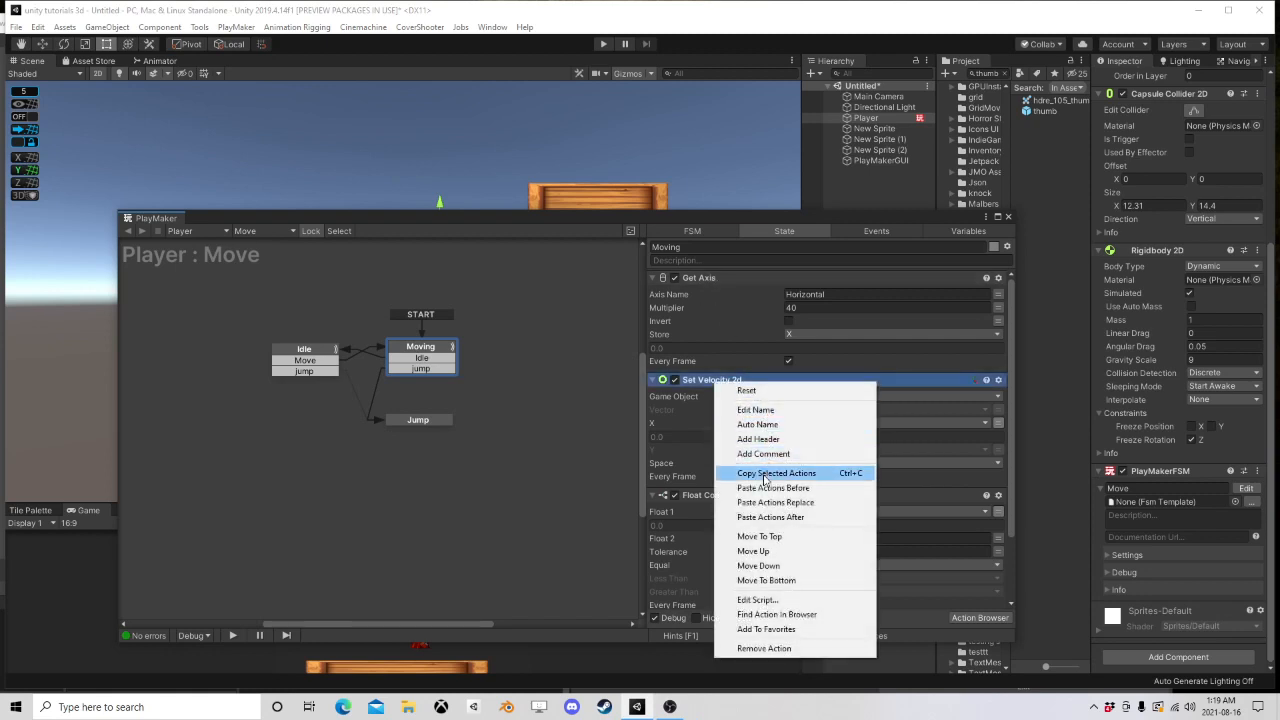
{"action": "left_click", "coordinate": [770, 472]}
{"action": "left_click", "coordinate": [422, 420]}
{"action": "right_click", "coordinate": [704, 355]}
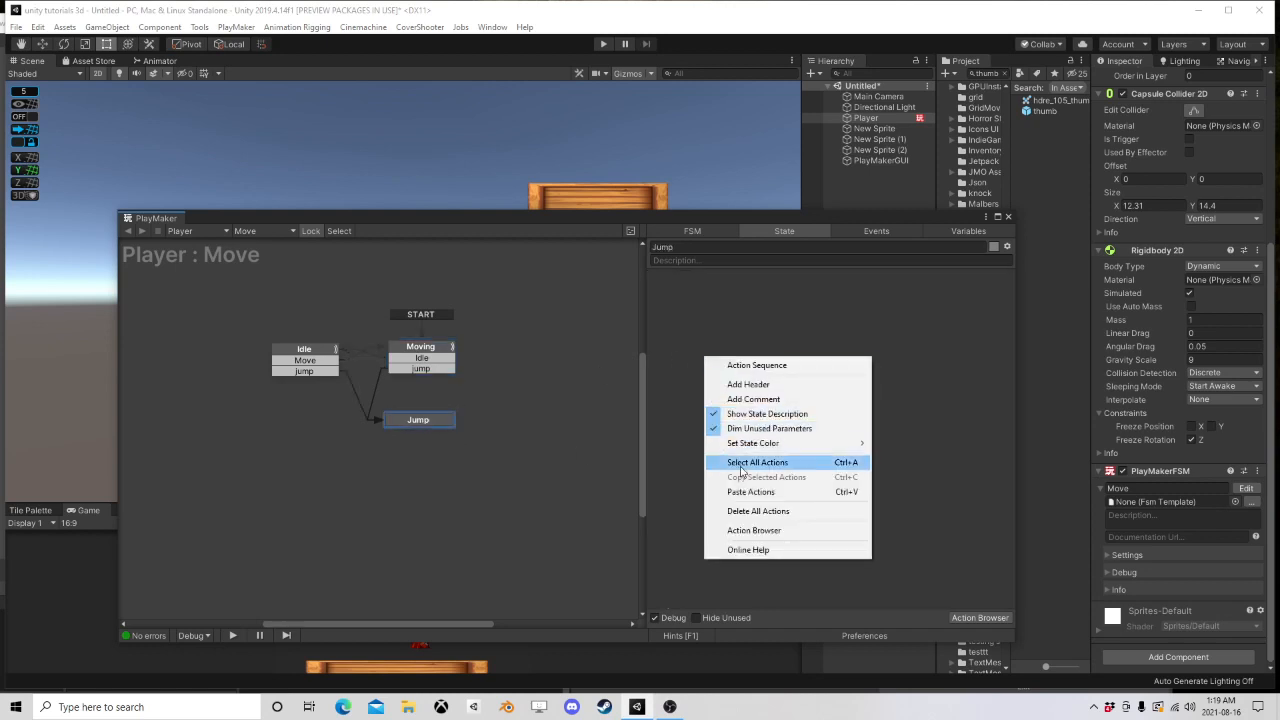
{"action": "left_click", "coordinate": [760, 492]}
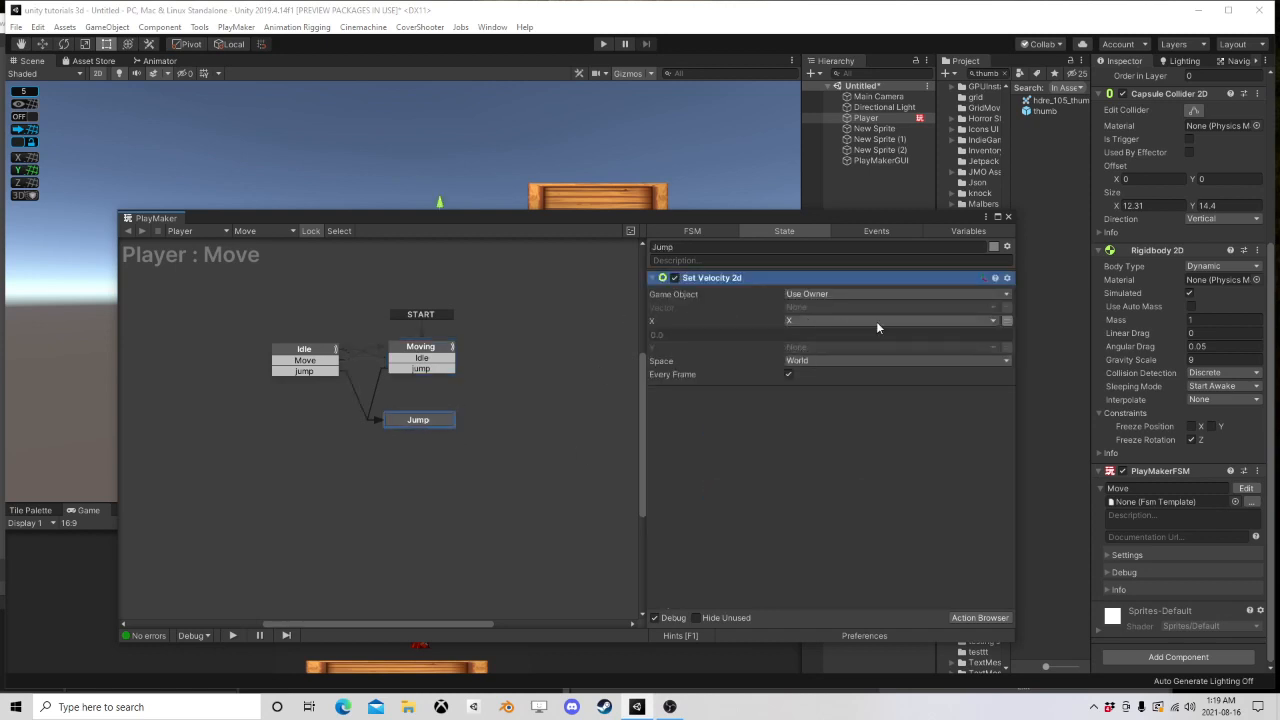
Step: Assign a new variable named Y to the Y velocity of the Jump state's Set Velocity 2d action
{"action": "left_click", "coordinate": [828, 346]}
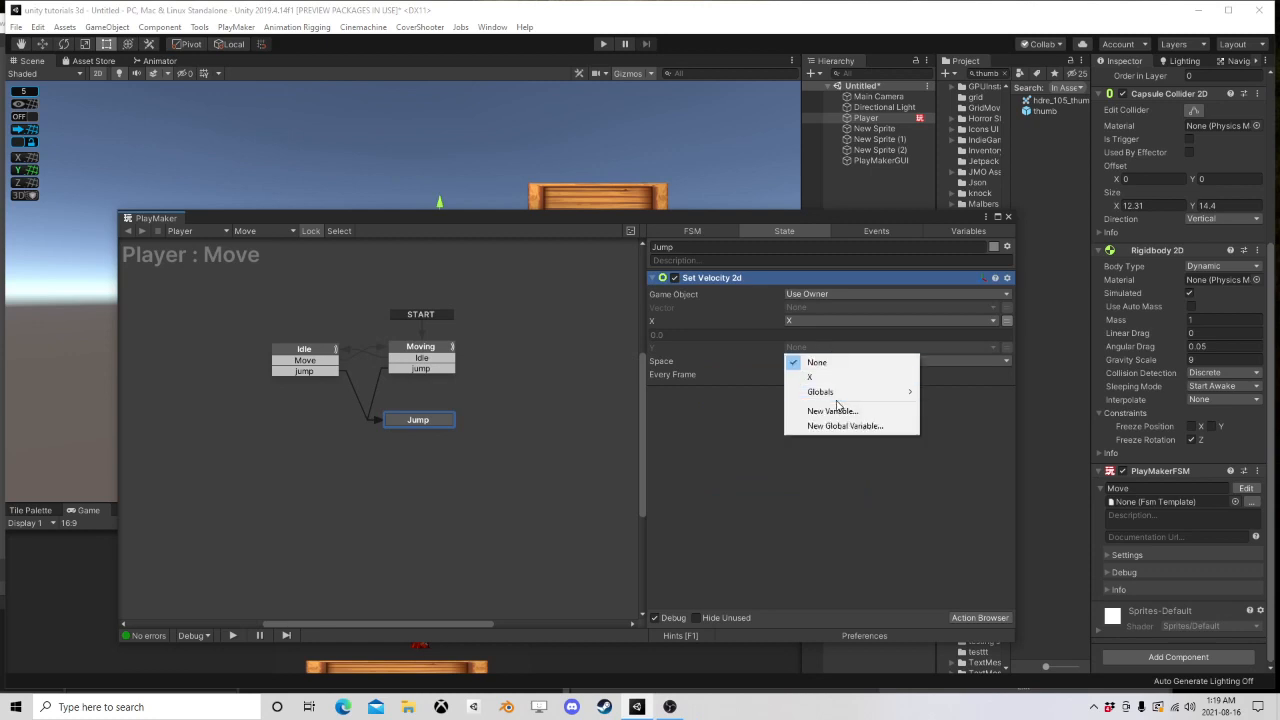
{"action": "left_click", "coordinate": [834, 410]}
{"action": "type", "text": "Y"}
{"action": "key", "text": "Return"}
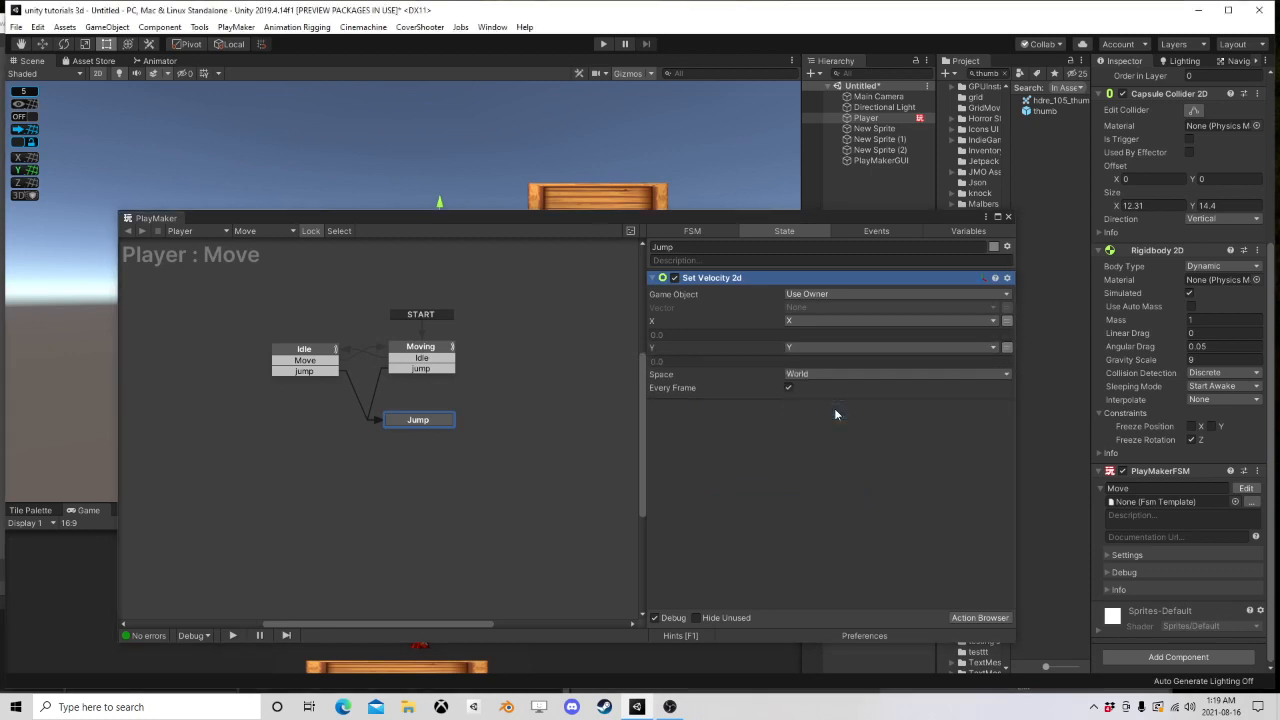
Step: Add a Float Interpolate action to the Jump state and place it above Set Velocity 2d
{"action": "left_click", "coordinate": [971, 617]}
{"action": "type", "text": "float interpol"}
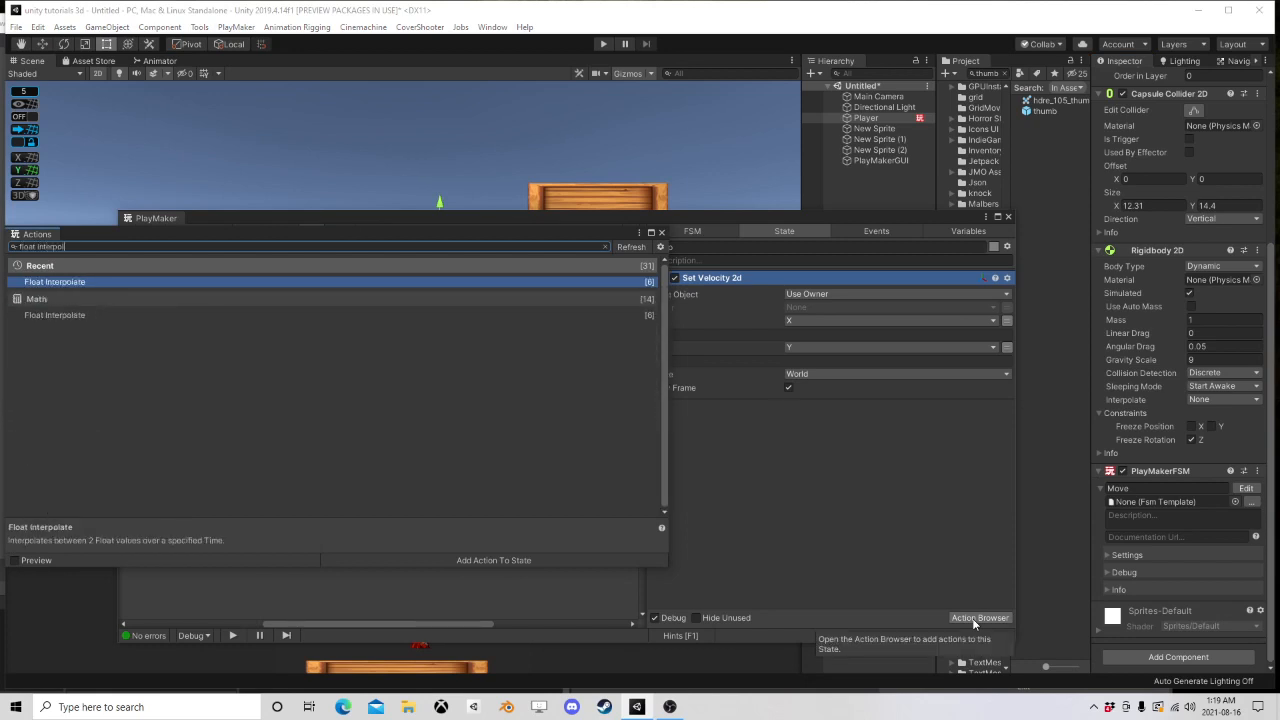
{"action": "key", "text": "Return"}
{"action": "left_click", "coordinate": [661, 232]}
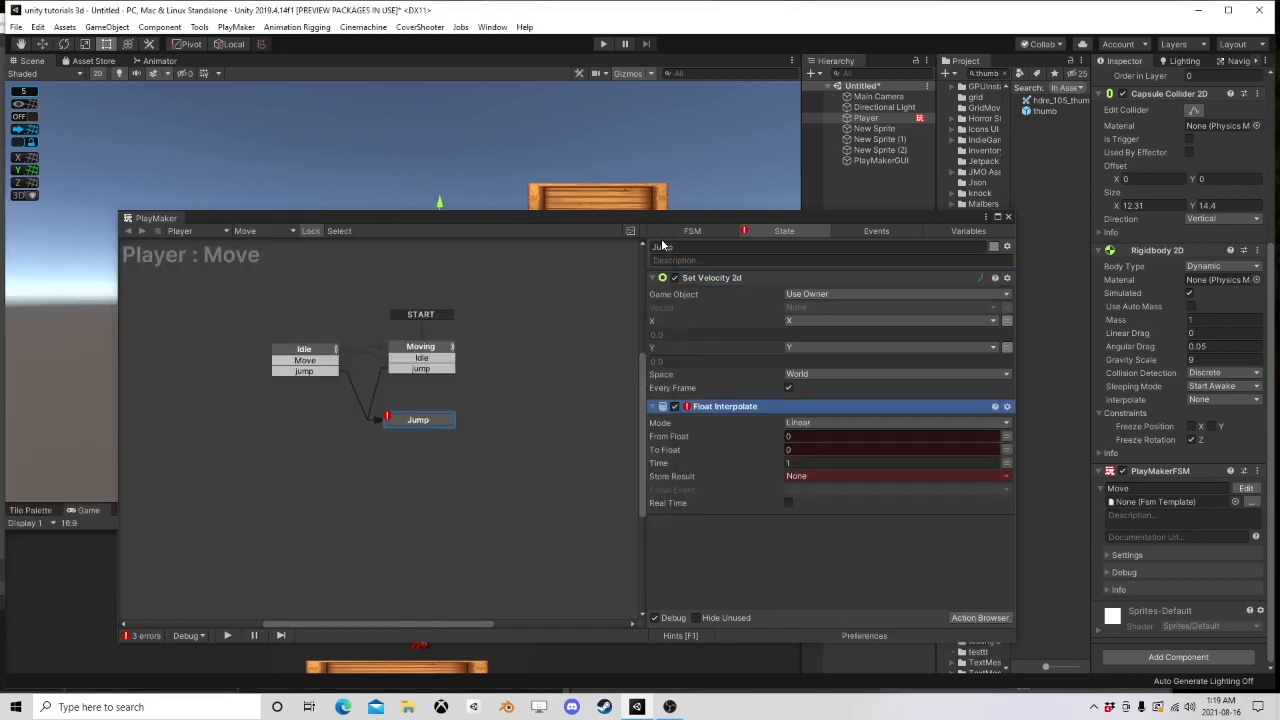
{"action": "left_click_drag", "start_coordinate": [724, 406], "coordinate": [727, 284]}
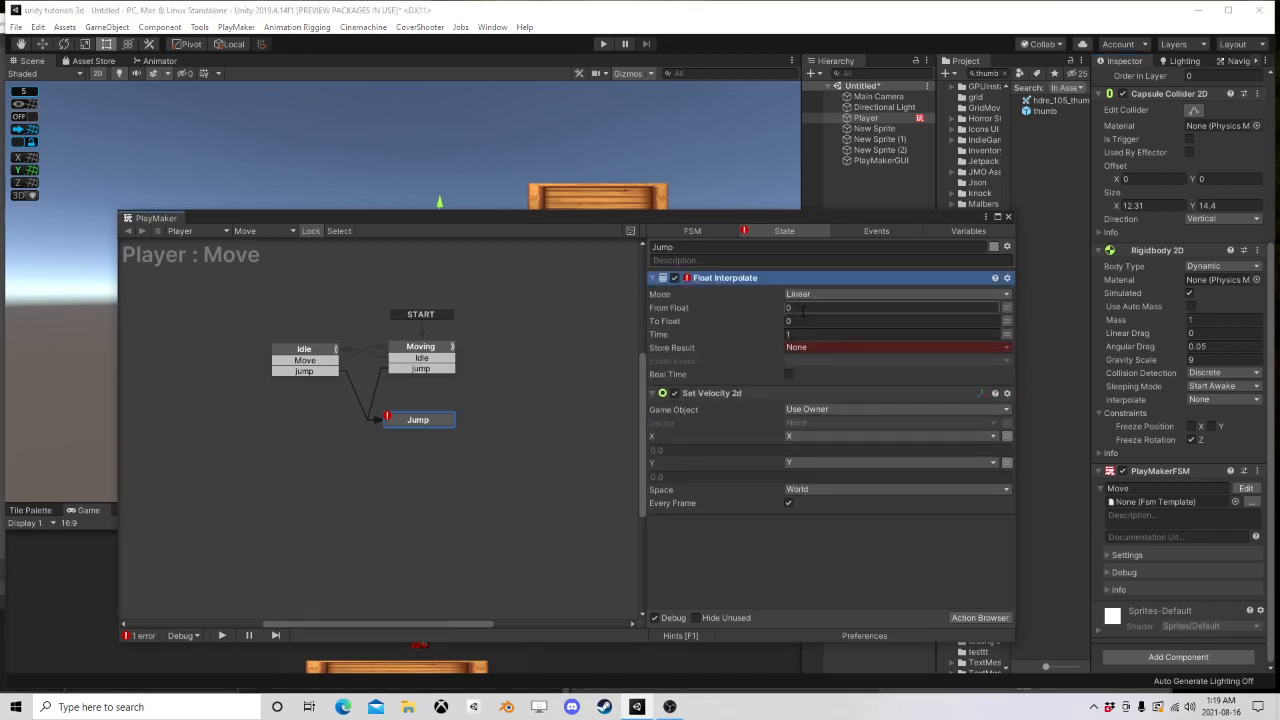
Step: Make Float Interpolate run from variable X to 0 over a time of 1 and store the result in X
{"action": "left_click", "coordinate": [1007, 307]}
{"action": "left_click", "coordinate": [955, 307]}
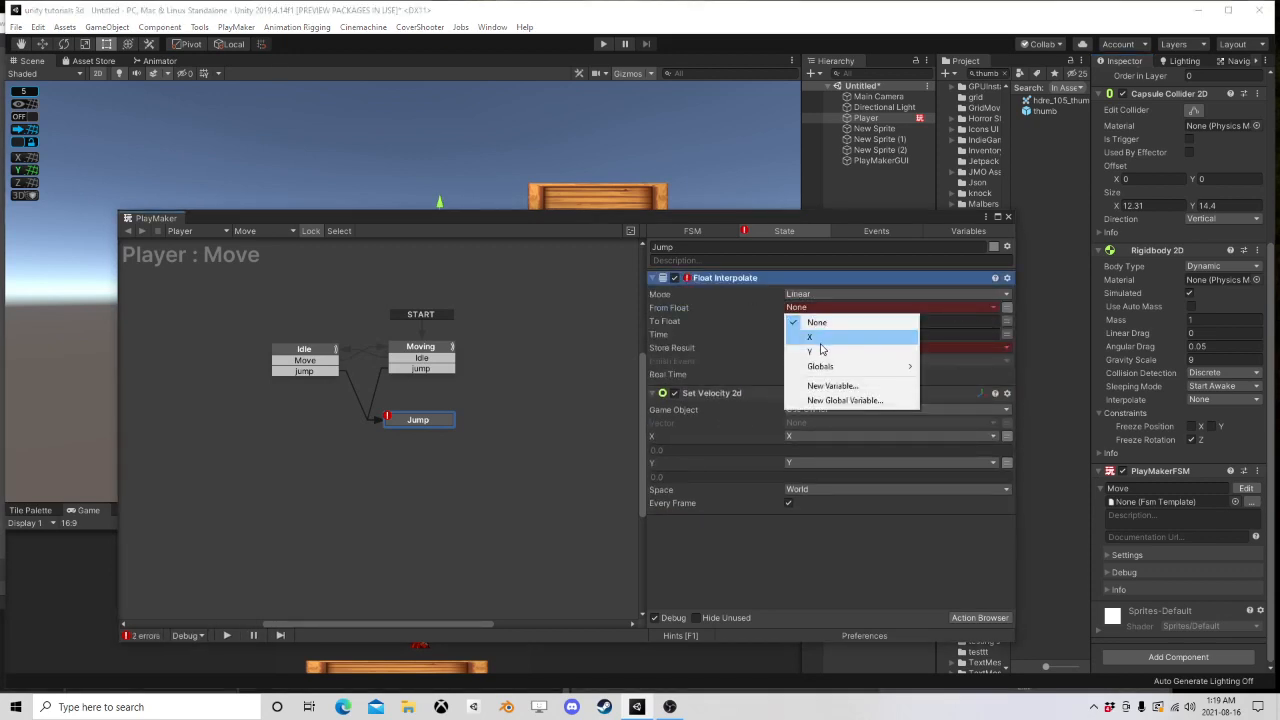
{"action": "left_click", "coordinate": [840, 331]}
{"action": "left_click", "coordinate": [812, 334]}
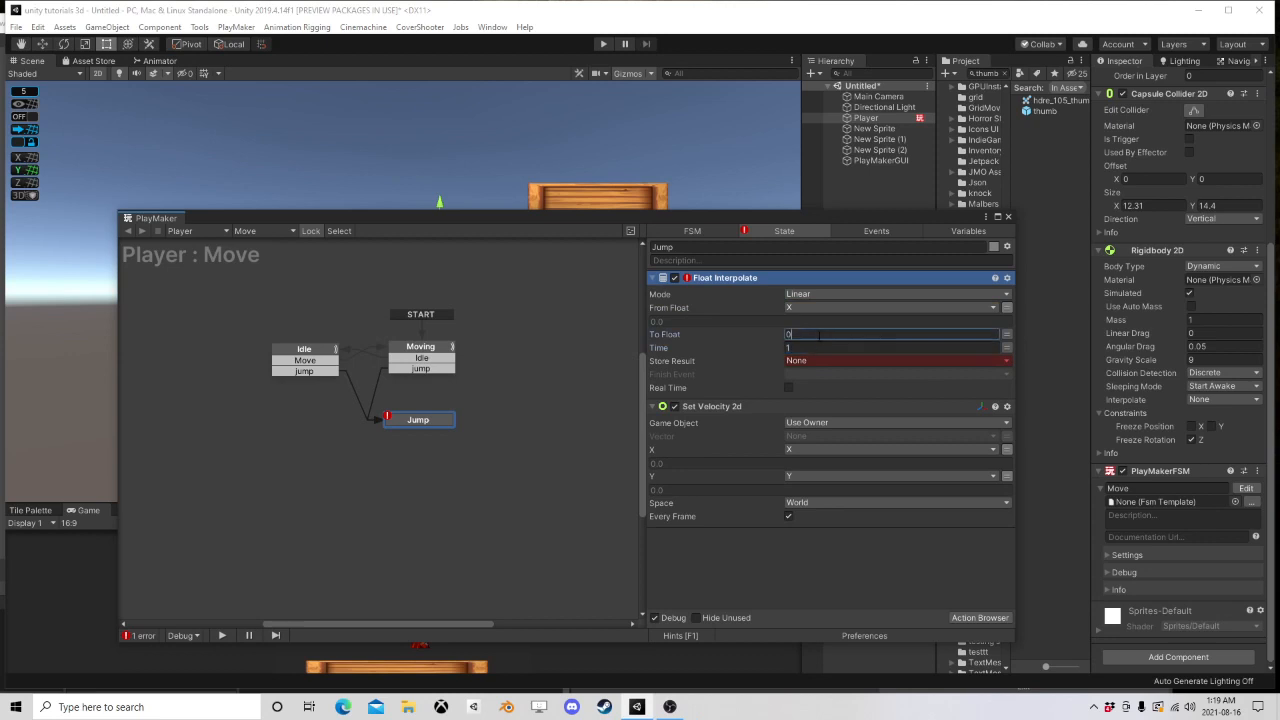
{"action": "key", "text": "Tab"}
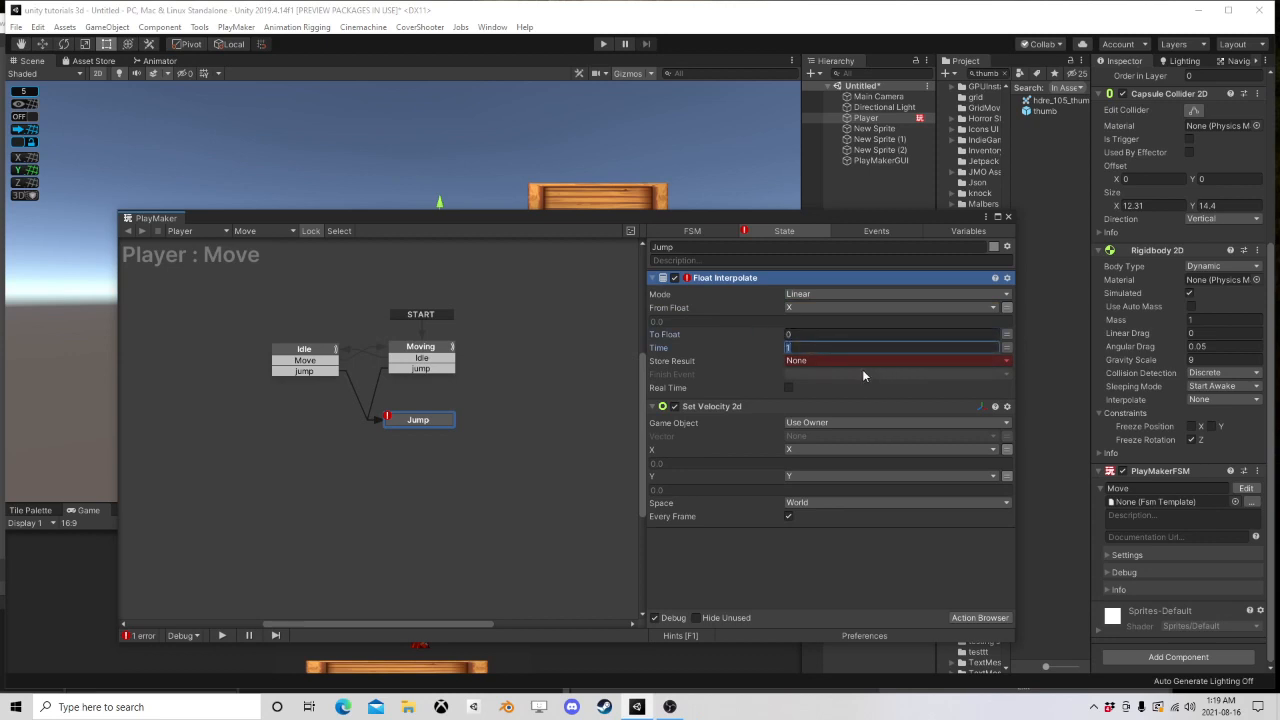
{"action": "left_click", "coordinate": [828, 360]}
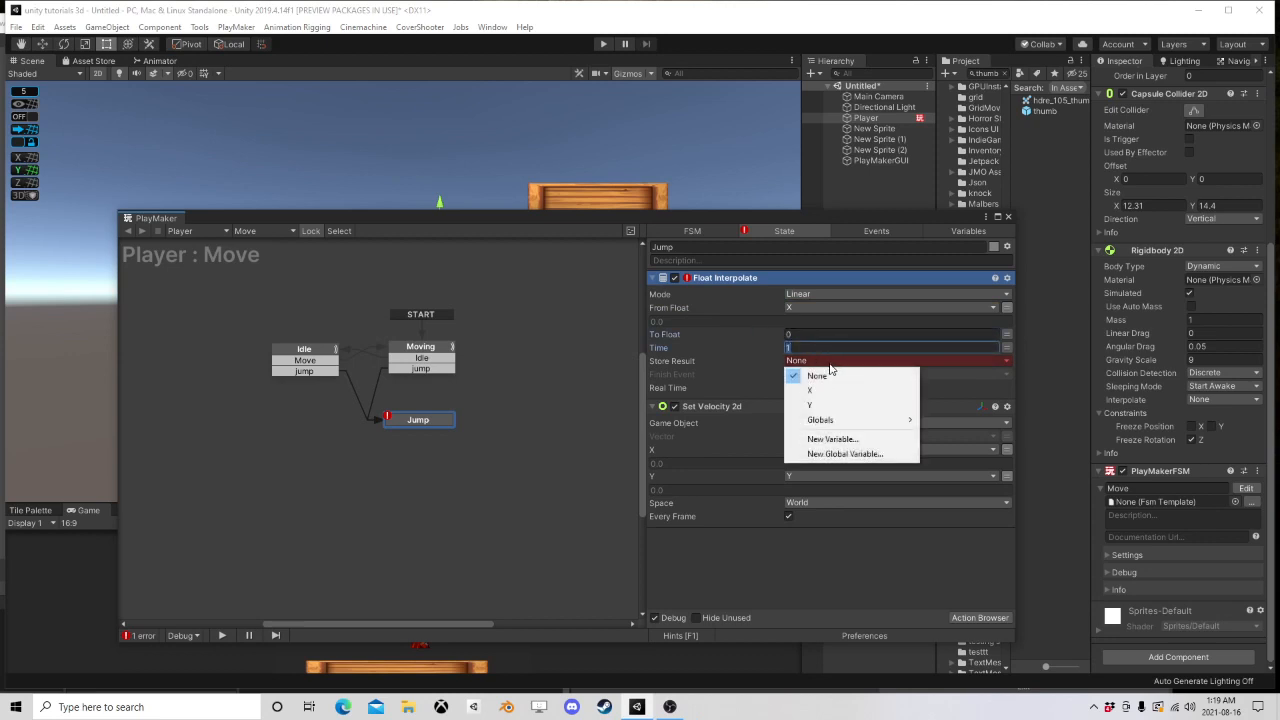
{"action": "left_click", "coordinate": [828, 388]}
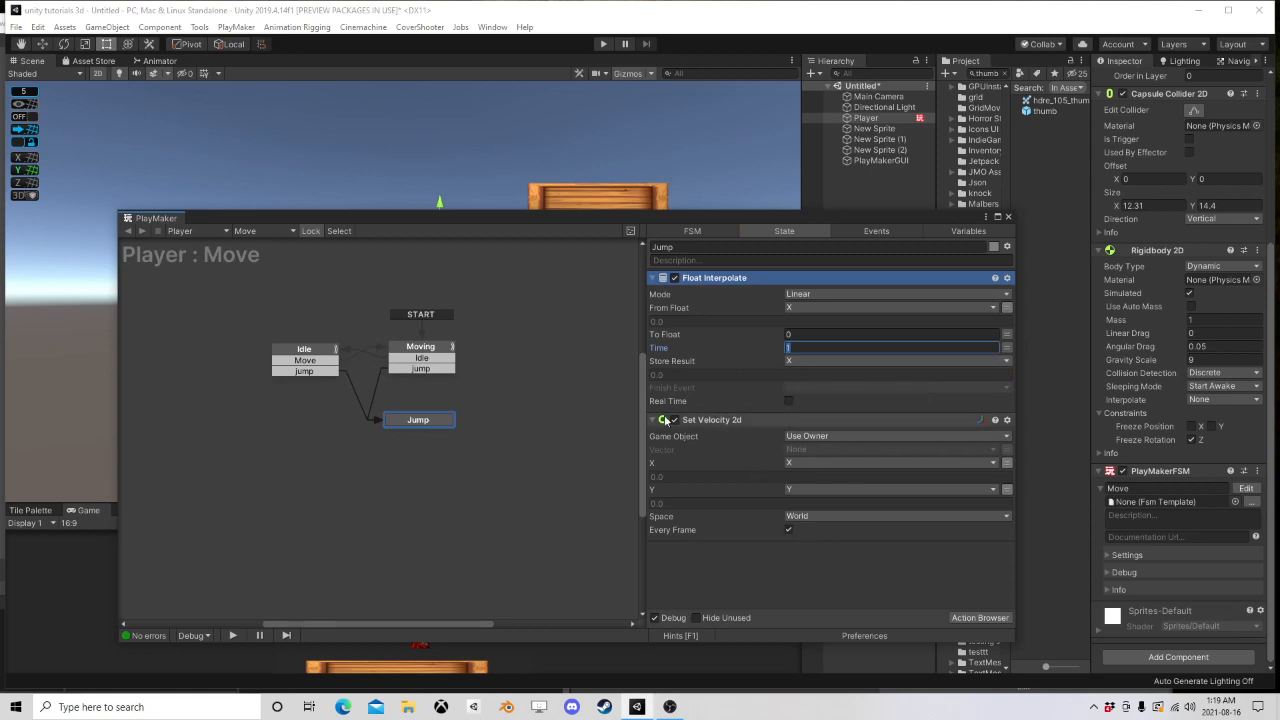
Step: Run the game, trigger a jump with Space to check the Jump state, and stop the game
{"action": "left_click", "coordinate": [606, 46]}
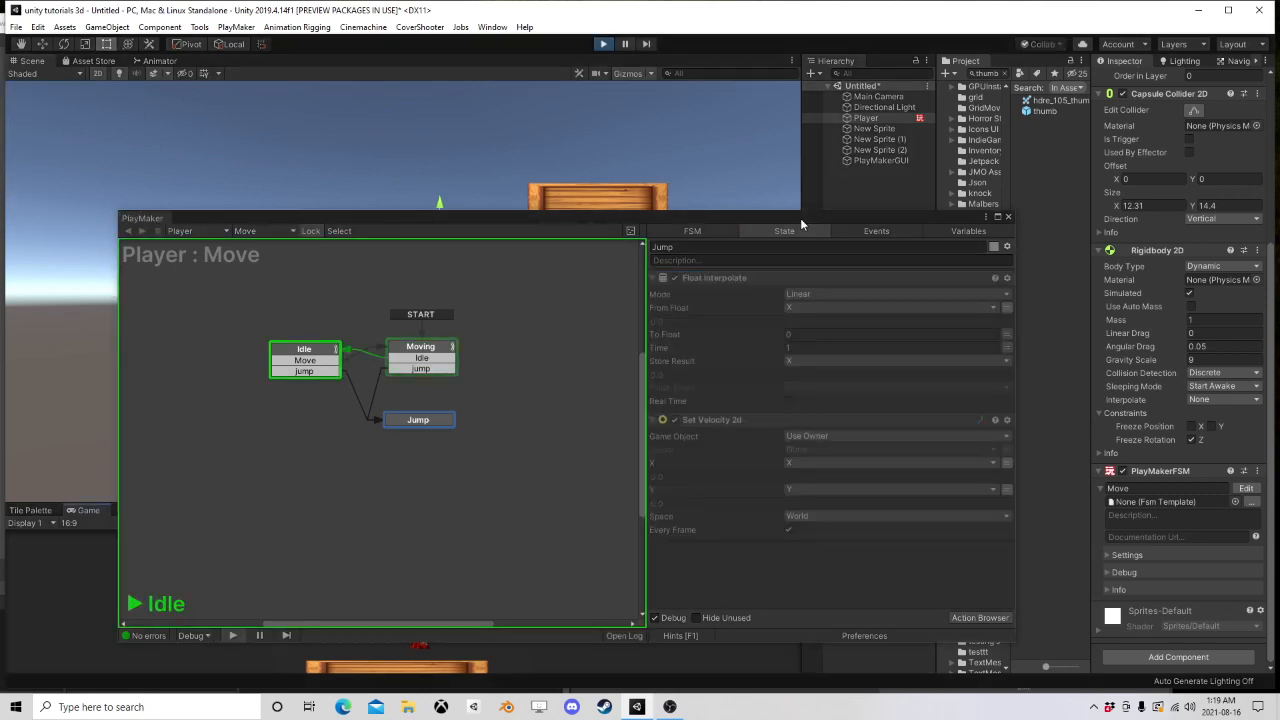
{"action": "left_click_drag", "start_coordinate": [711, 222], "coordinate": [1141, 168]}
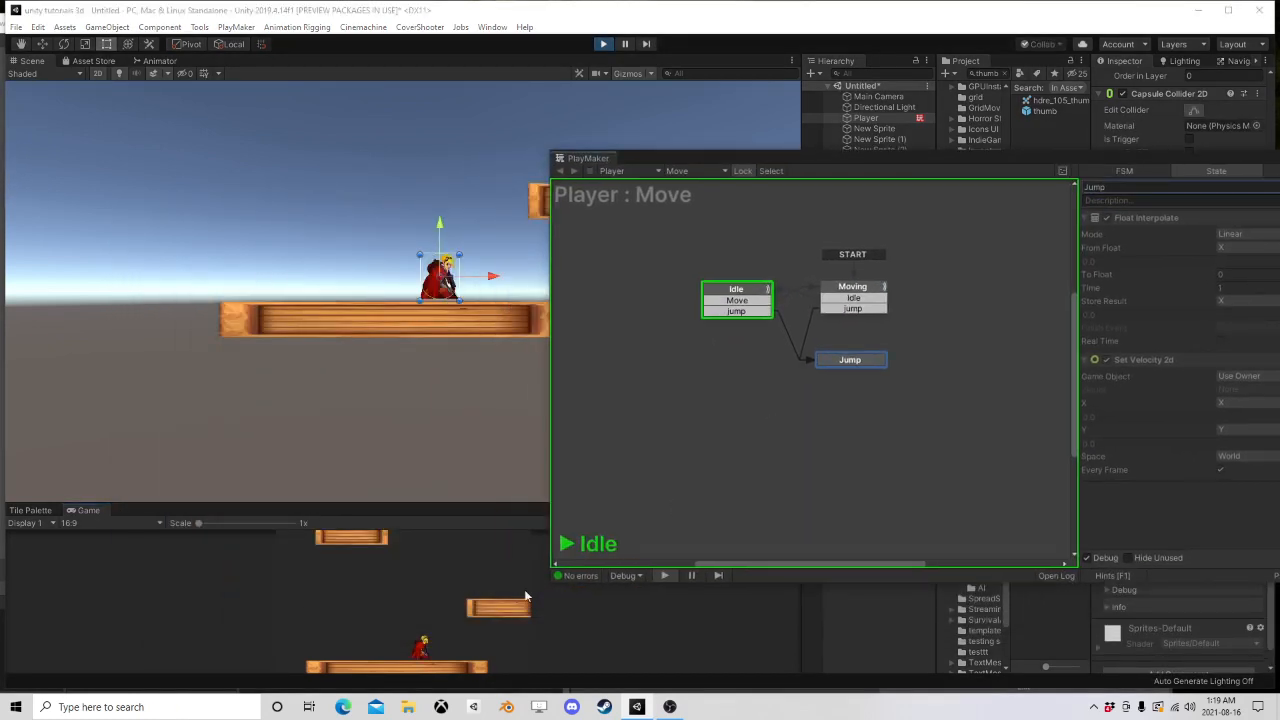
{"action": "left_click", "coordinate": [431, 600]}
{"action": "key", "text": "space"}
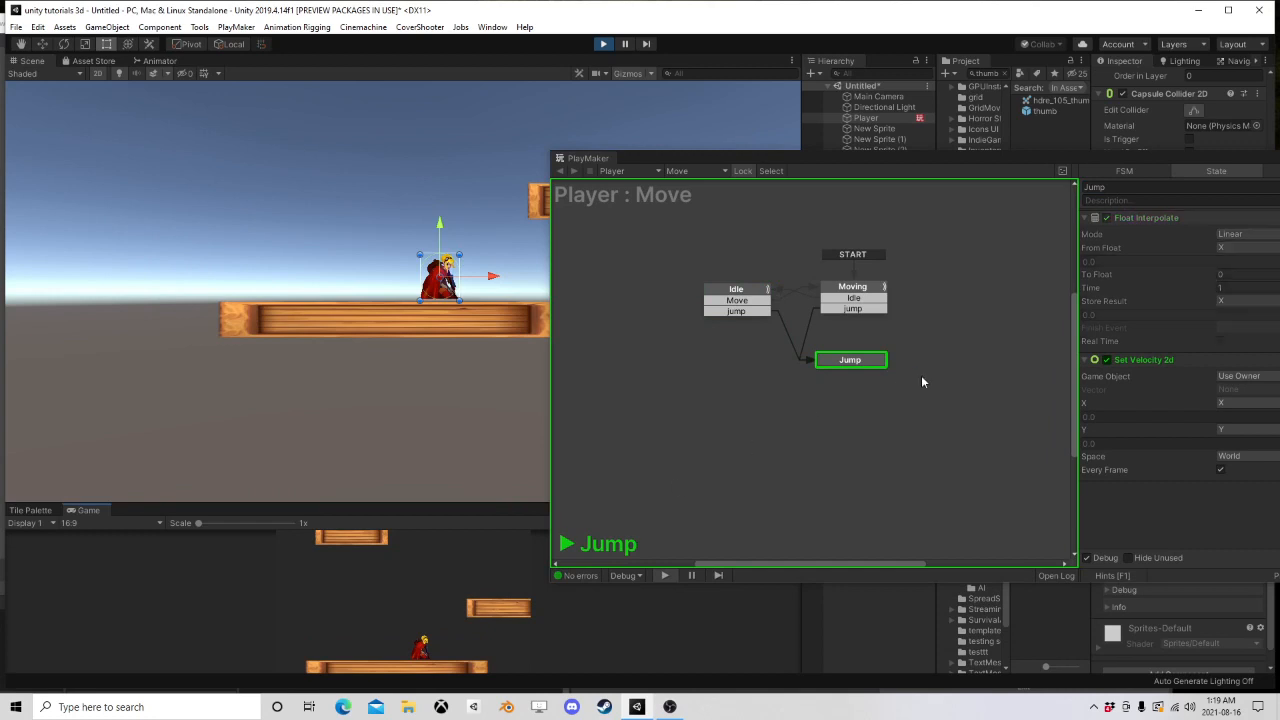
{"action": "left_click_drag", "start_coordinate": [1116, 157], "coordinate": [744, 140]}
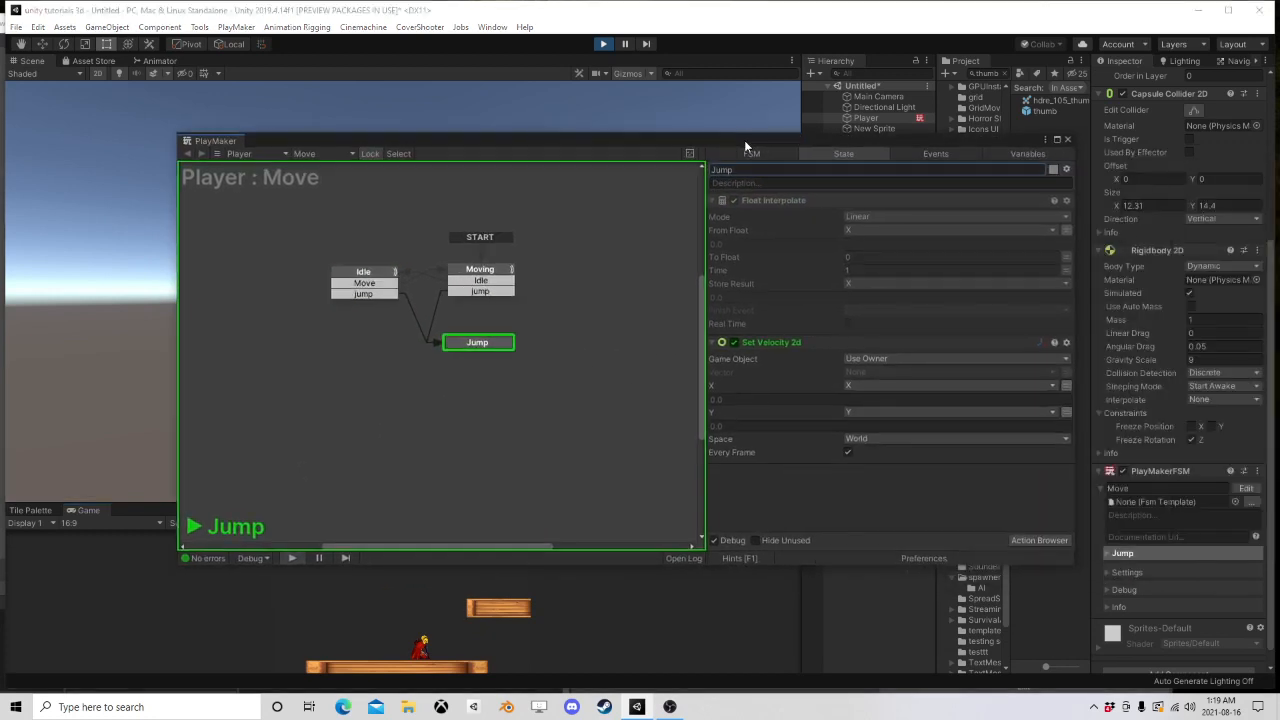
{"action": "left_click", "coordinate": [604, 43]}
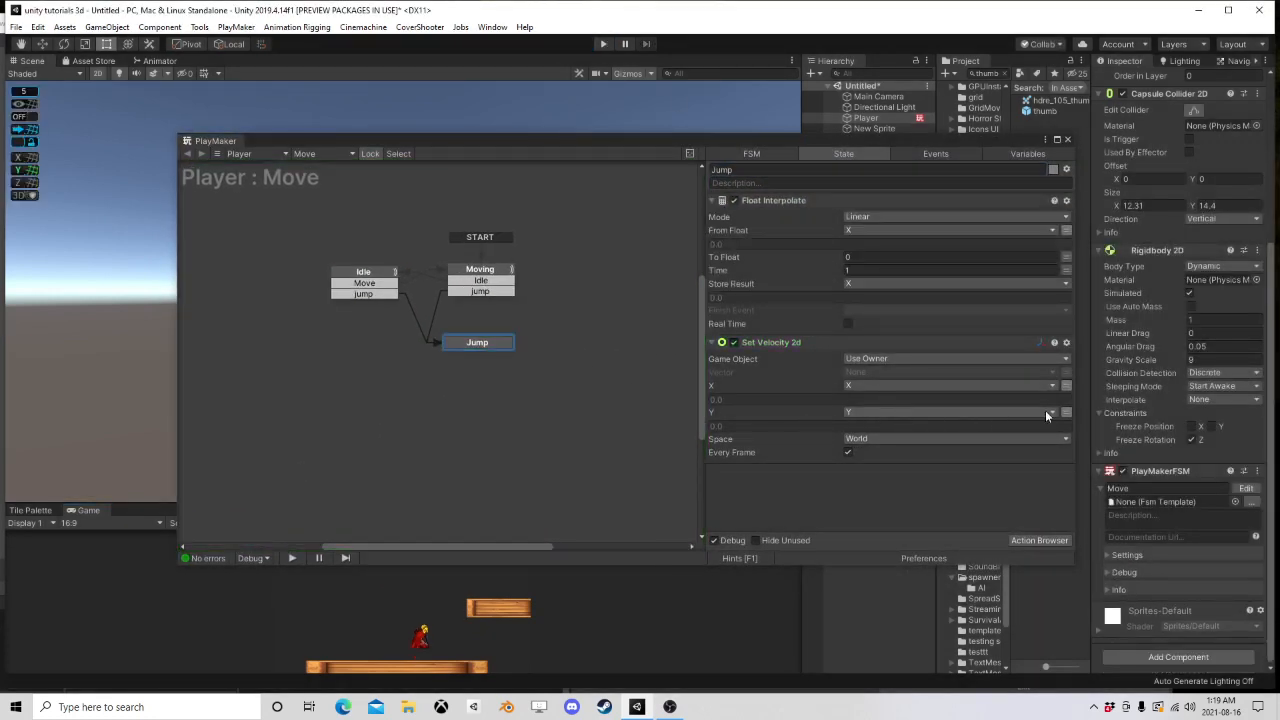
Step: Set the Jump state's Y velocity to a fixed value of 5 and play-test the jump with Space
{"action": "left_click", "coordinate": [1052, 412]}
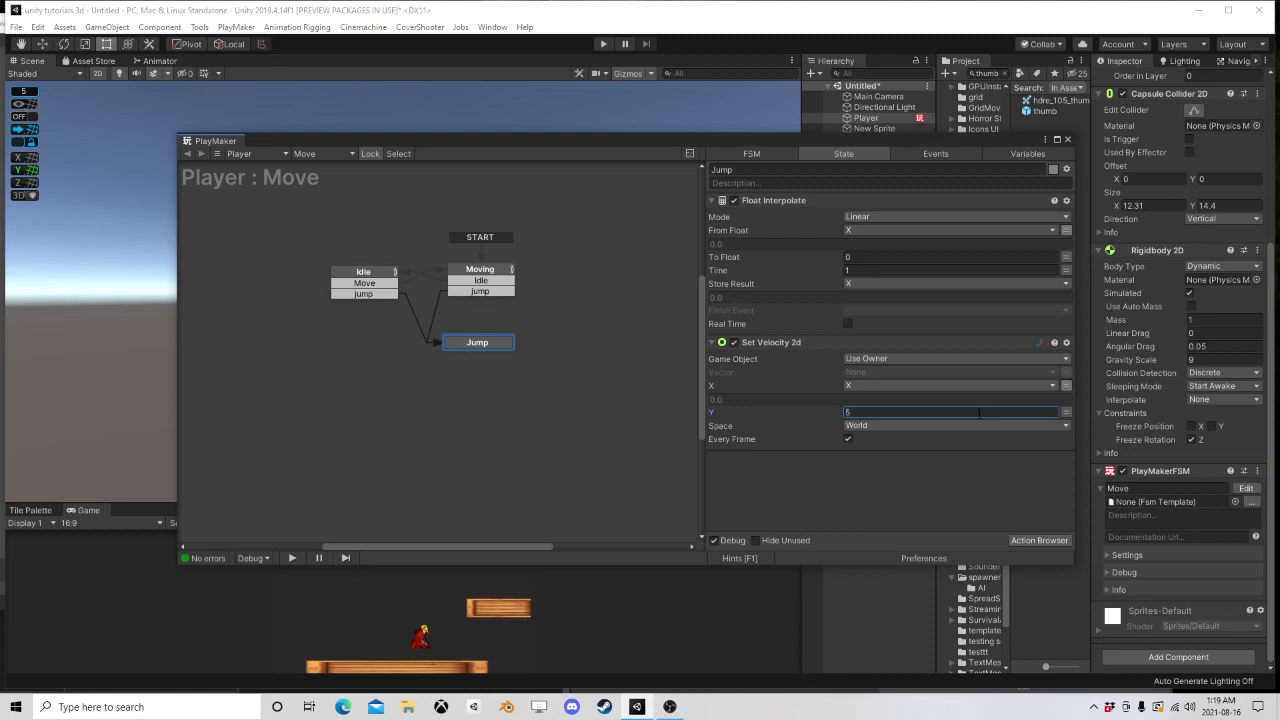
{"action": "left_click_drag", "start_coordinate": [664, 136], "coordinate": [959, 184]}
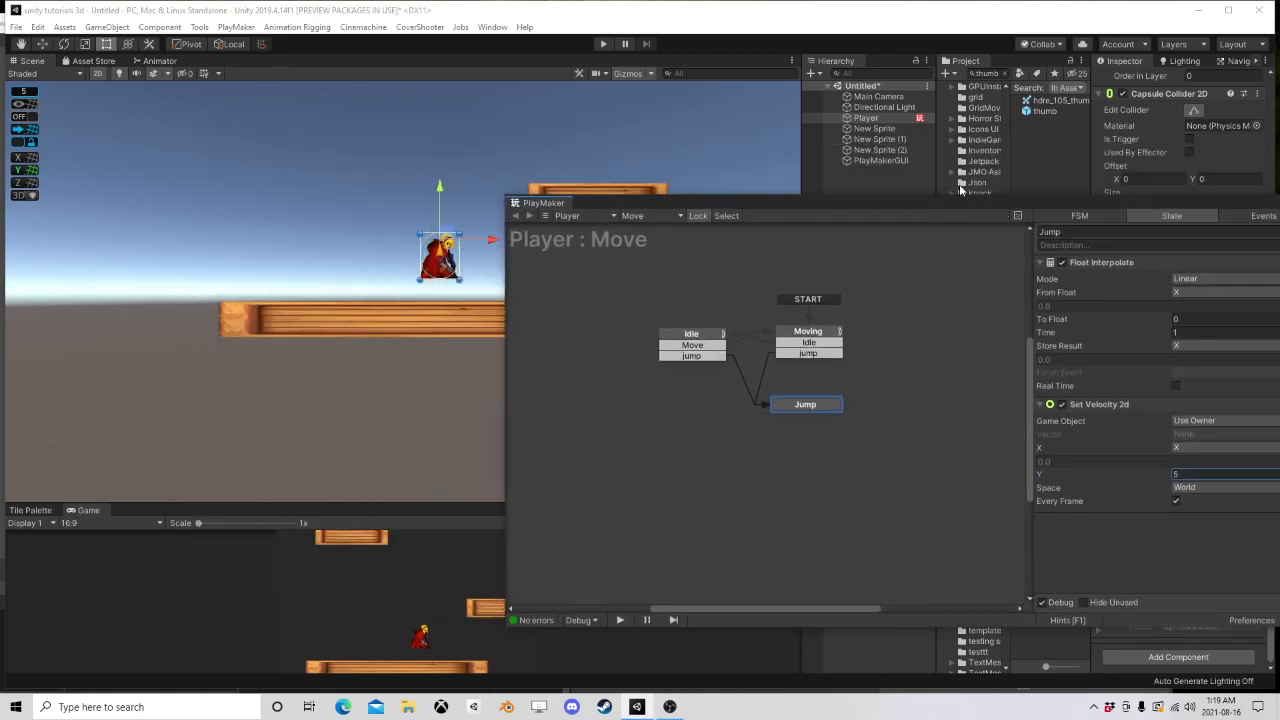
{"action": "left_click", "coordinate": [603, 44]}
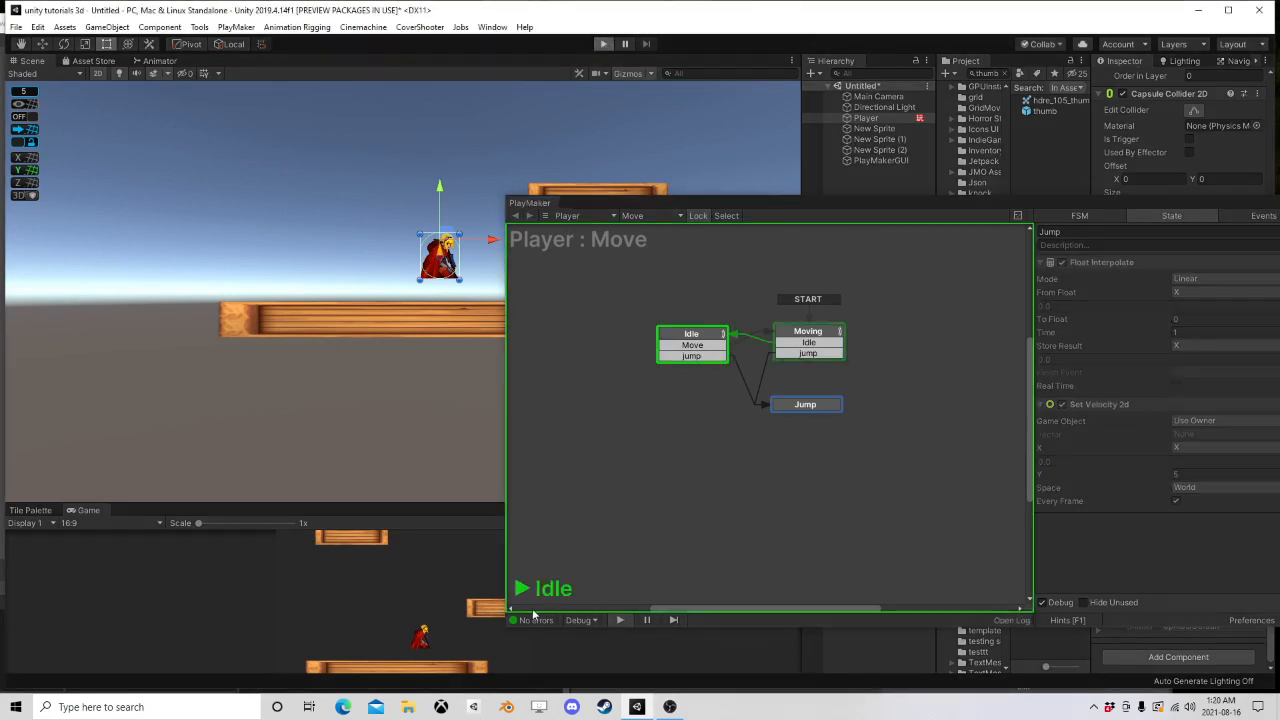
{"action": "key", "text": "space"}
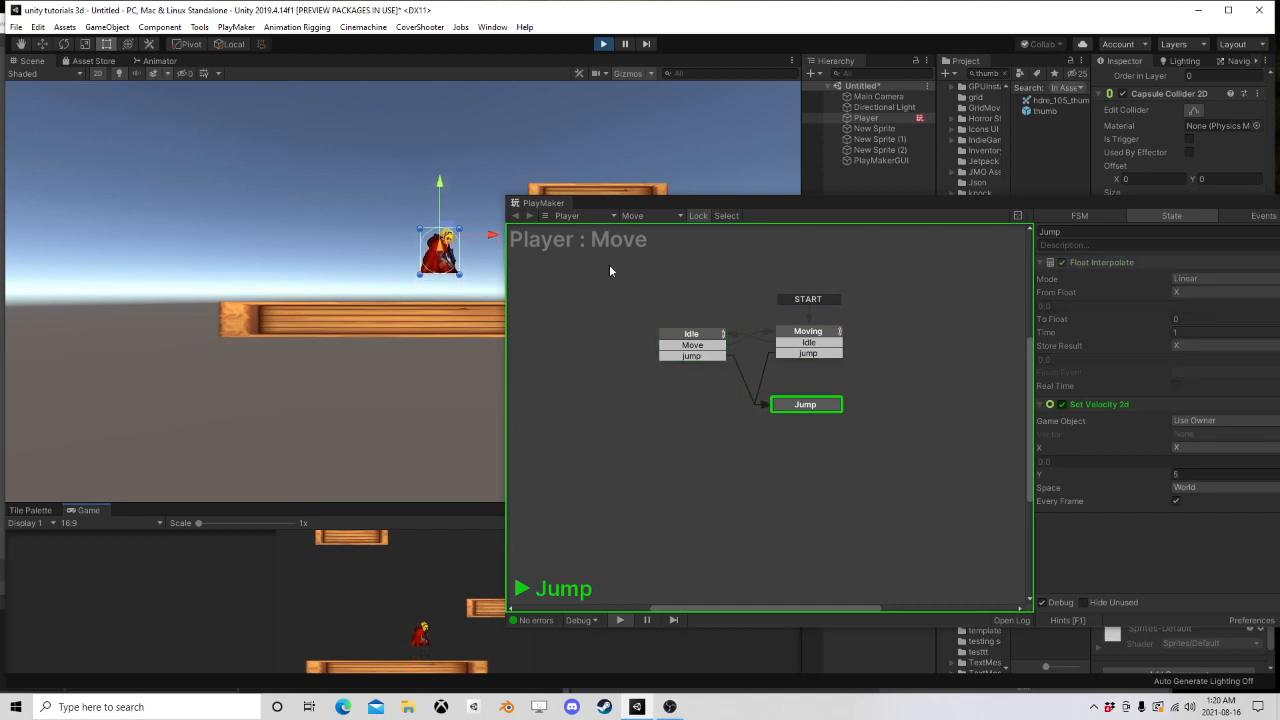
{"action": "left_click_drag", "start_coordinate": [730, 204], "coordinate": [805, 135]}
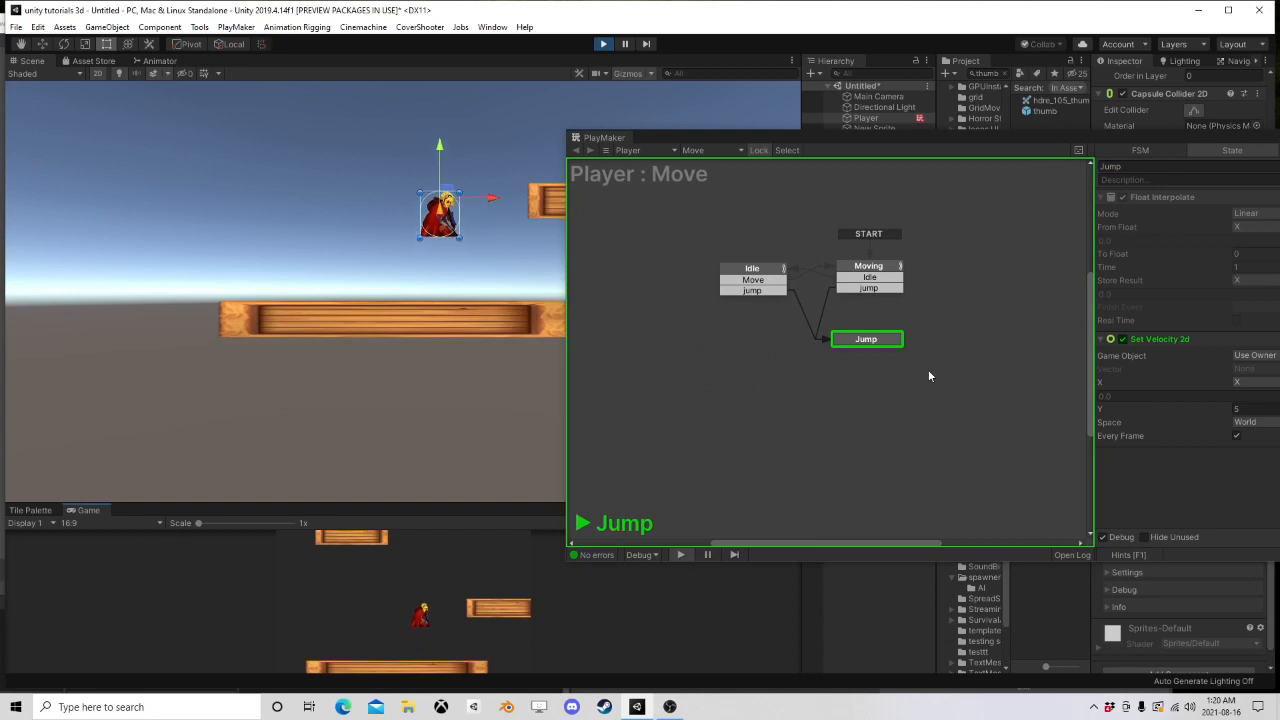
{"action": "left_click", "coordinate": [607, 47]}
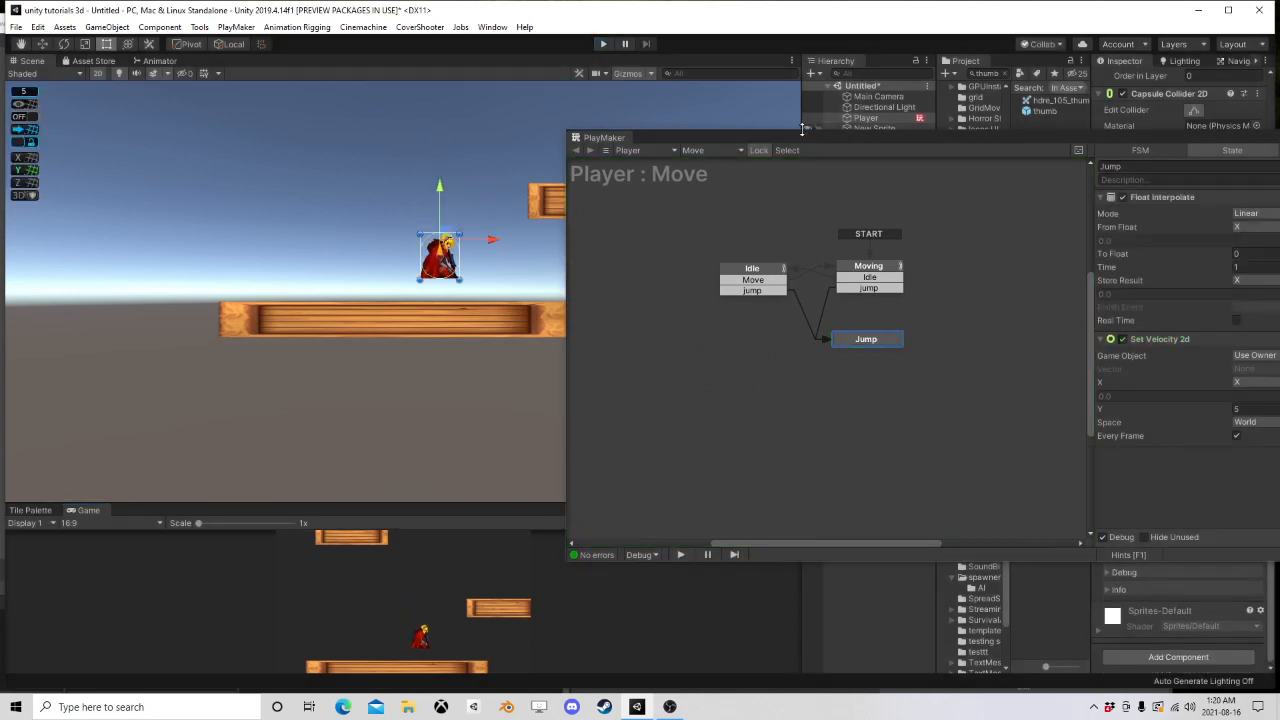
Step: Turn off Every Frame for the Jump state's Set Velocity 2d action and set its Y velocity to 100
{"action": "left_click_drag", "start_coordinate": [803, 134], "coordinate": [323, 126]}
{"action": "left_click", "coordinate": [756, 427]}
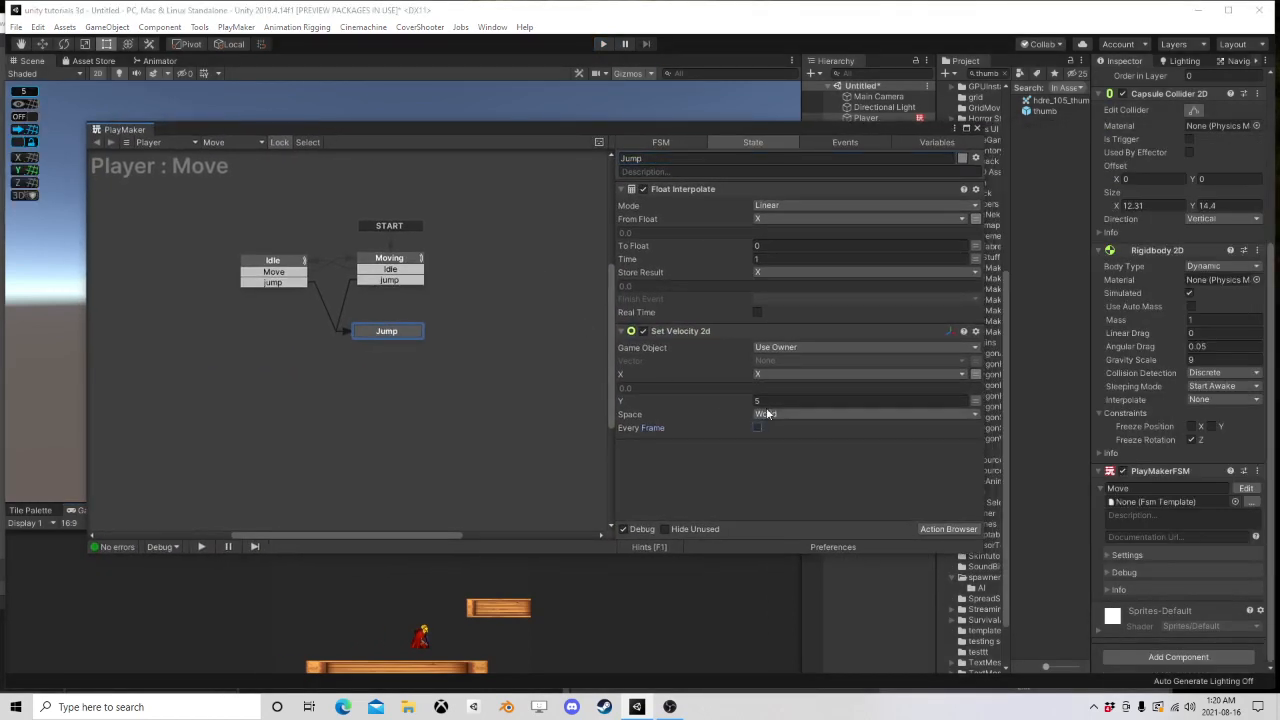
{"action": "left_click", "coordinate": [779, 400]}
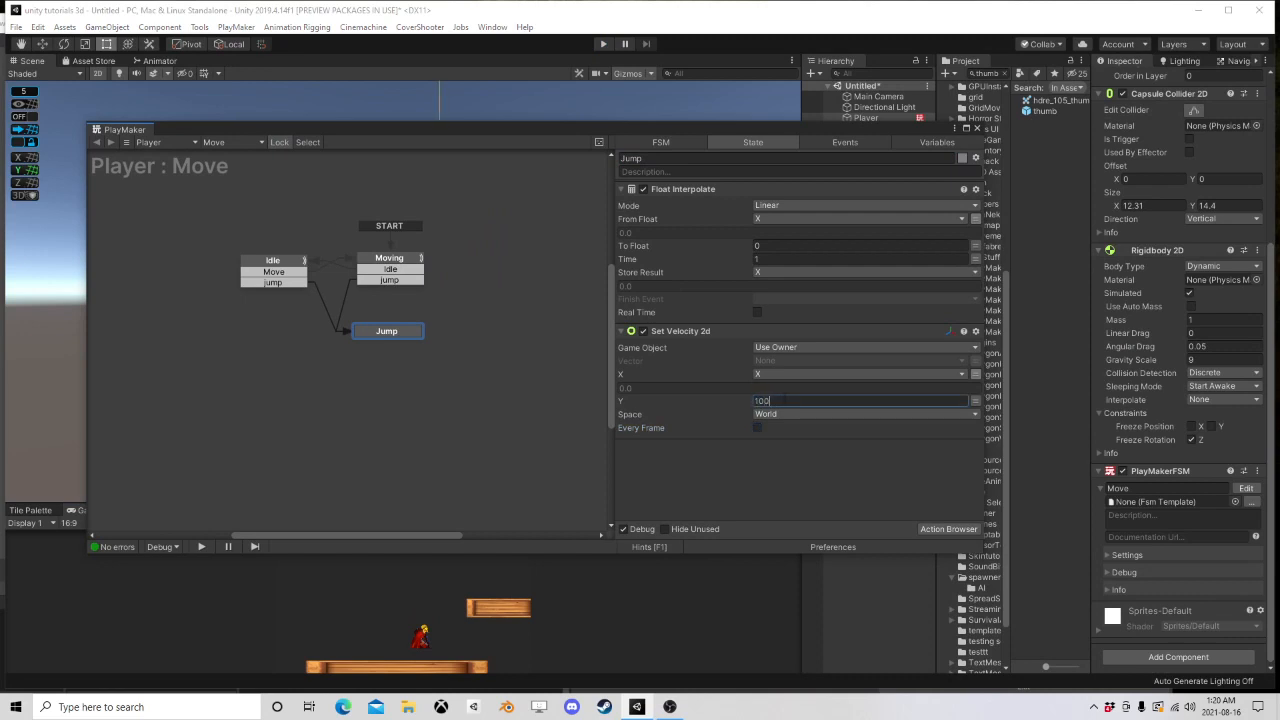
Step: Play-test the jump with Space using the Y velocity of 100 and stop the game
{"action": "left_click_drag", "start_coordinate": [582, 129], "coordinate": [916, 209]}
{"action": "left_click", "coordinate": [603, 43]}
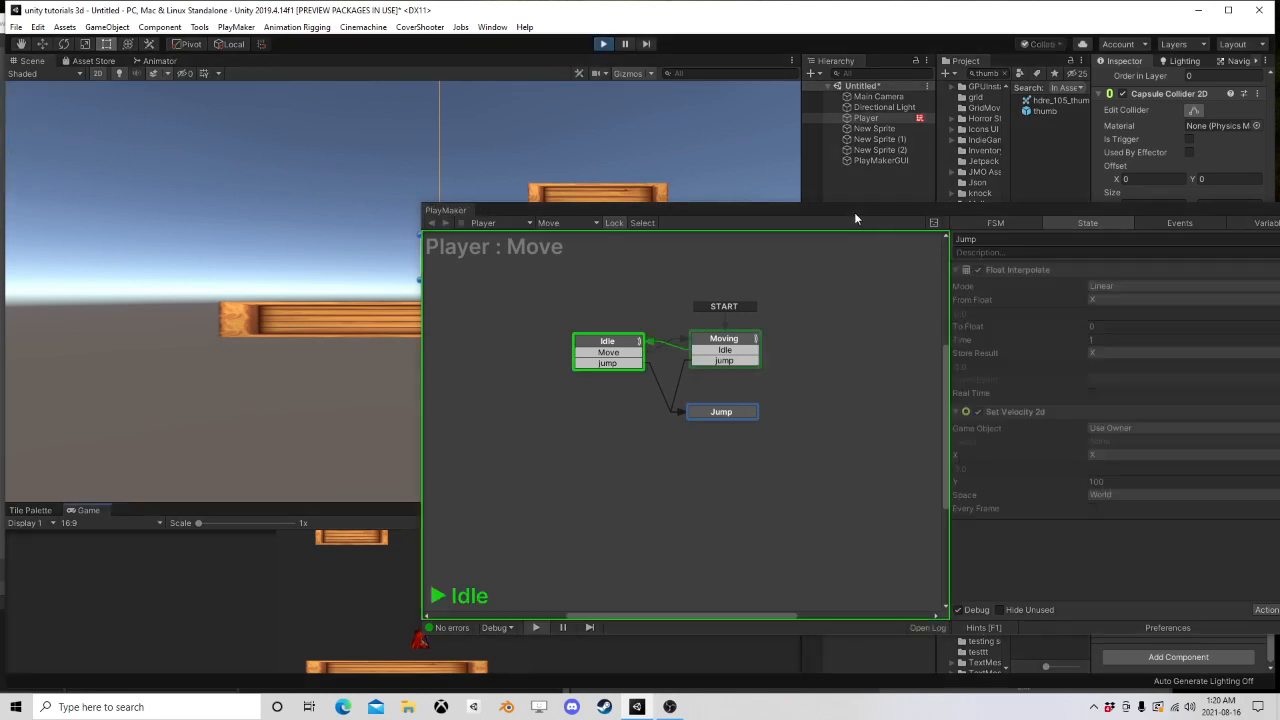
{"action": "left_click_drag", "start_coordinate": [854, 212], "coordinate": [978, 215]}
{"action": "left_click", "coordinate": [405, 602]}
{"action": "key", "text": "space"}
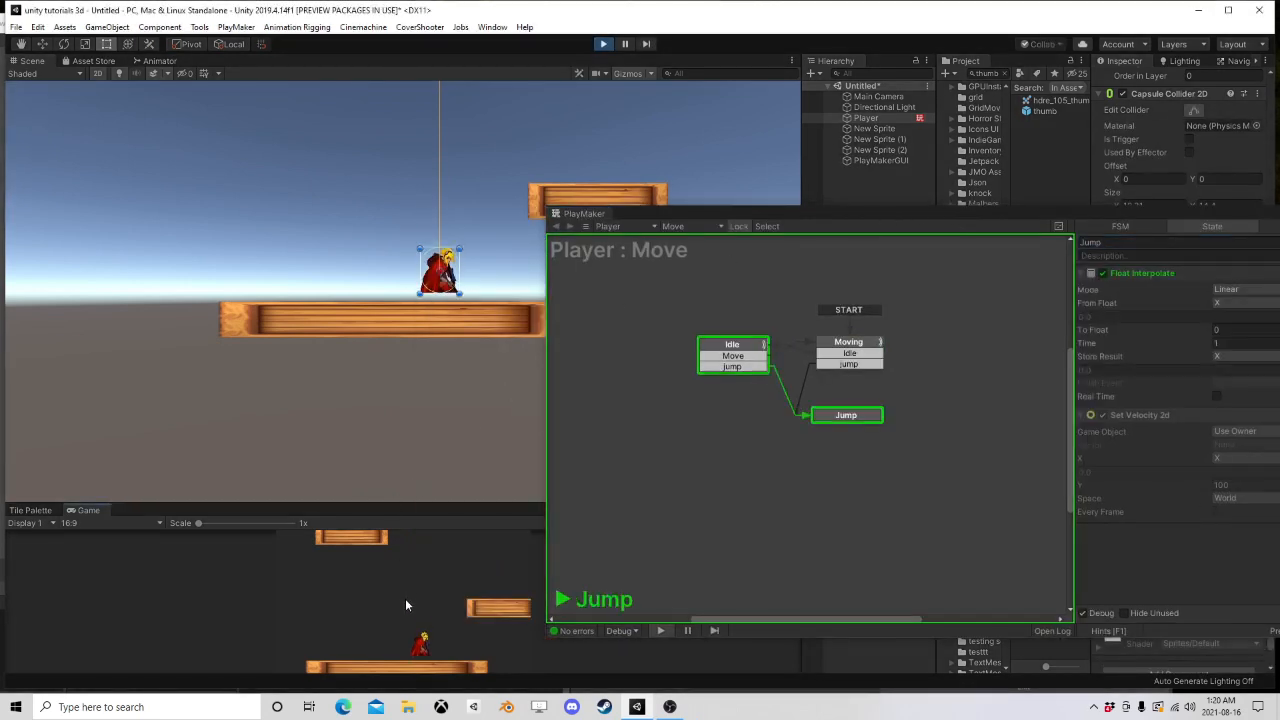
{"action": "scroll", "coordinate": [422, 311], "scroll_direction": "down", "scroll_amount": 6}
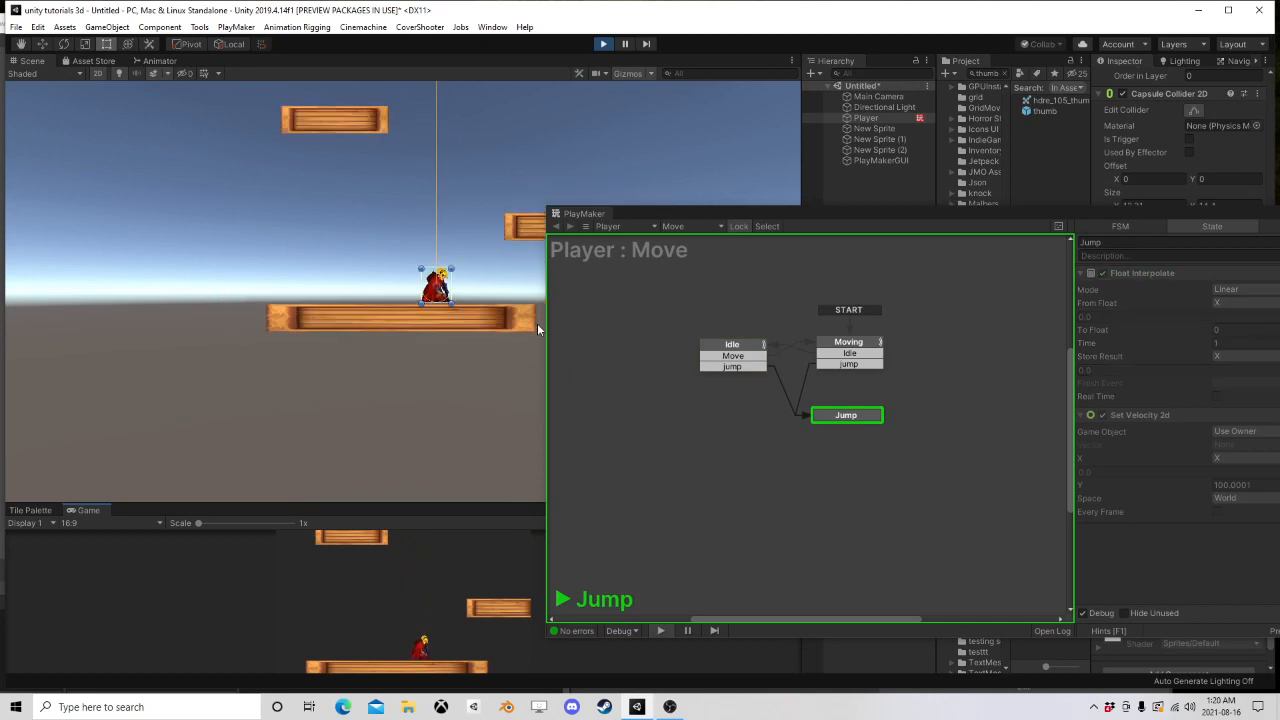
{"action": "left_click", "coordinate": [604, 45]}
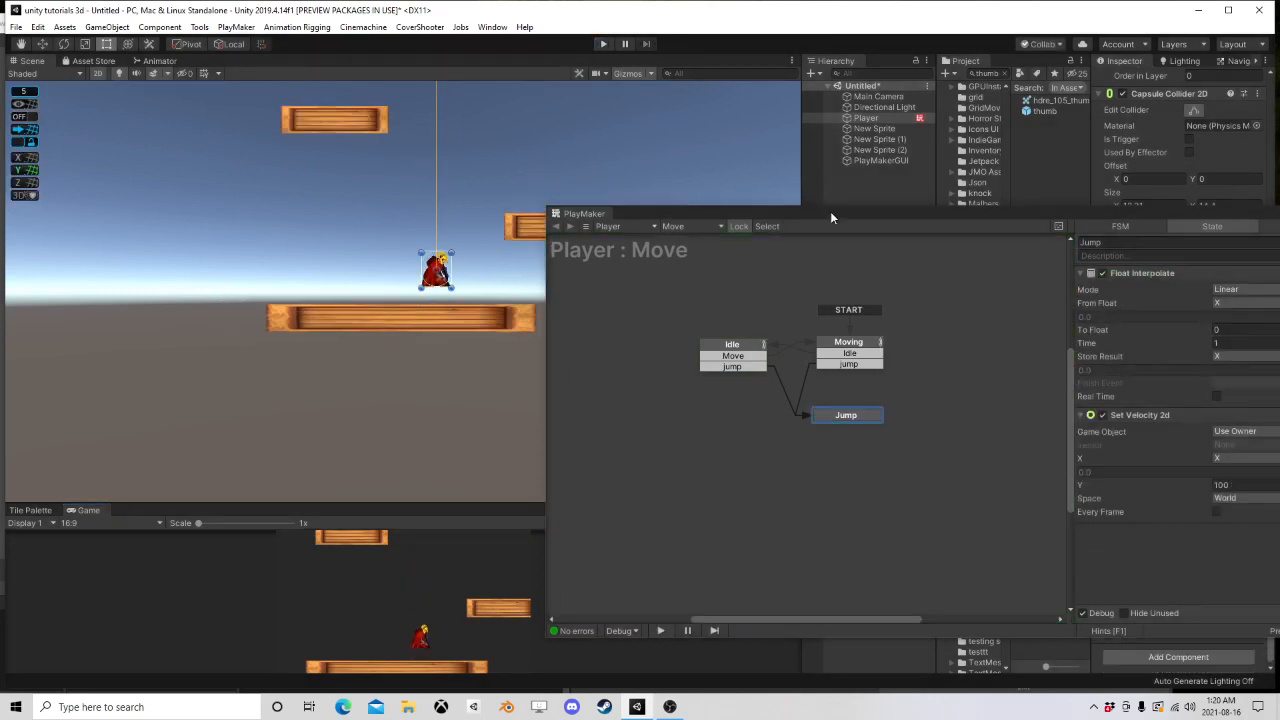
Step: Close the FSM editor and add a second PlayMakerFSM component named grounded to the Player
{"action": "left_click_drag", "start_coordinate": [830, 211], "coordinate": [354, 159]}
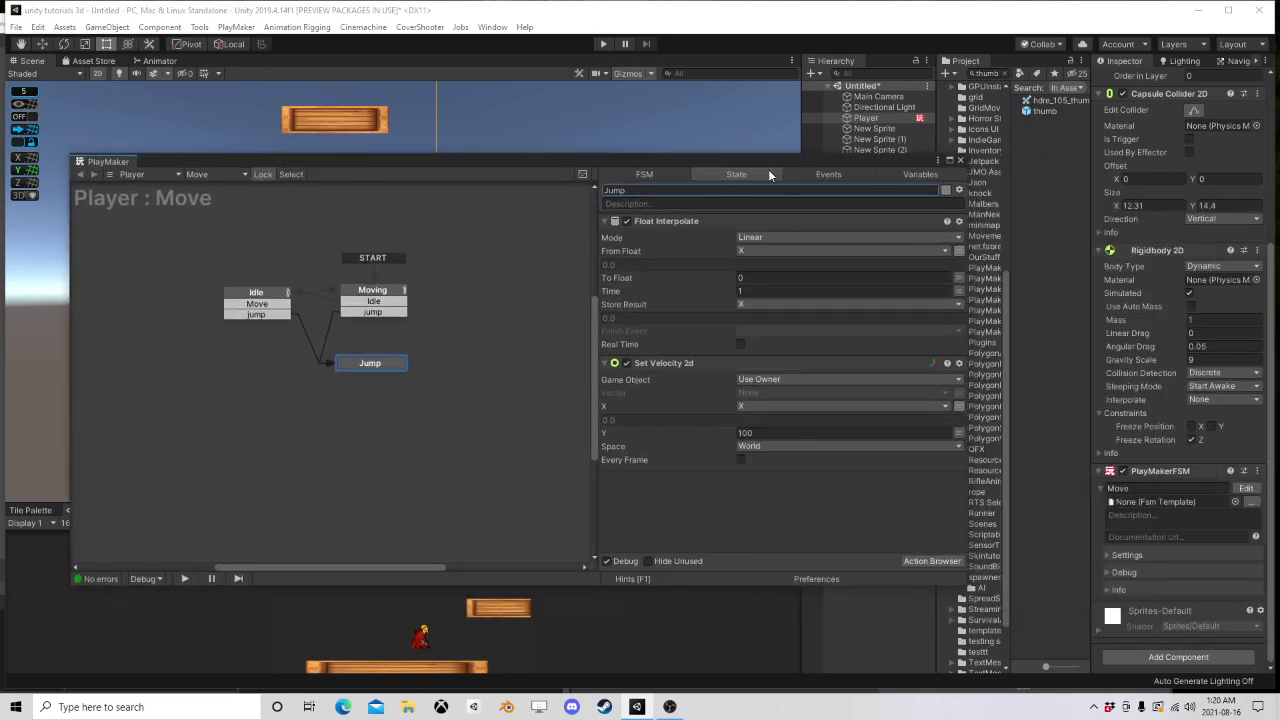
{"action": "left_click_drag", "start_coordinate": [775, 162], "coordinate": [902, 115]}
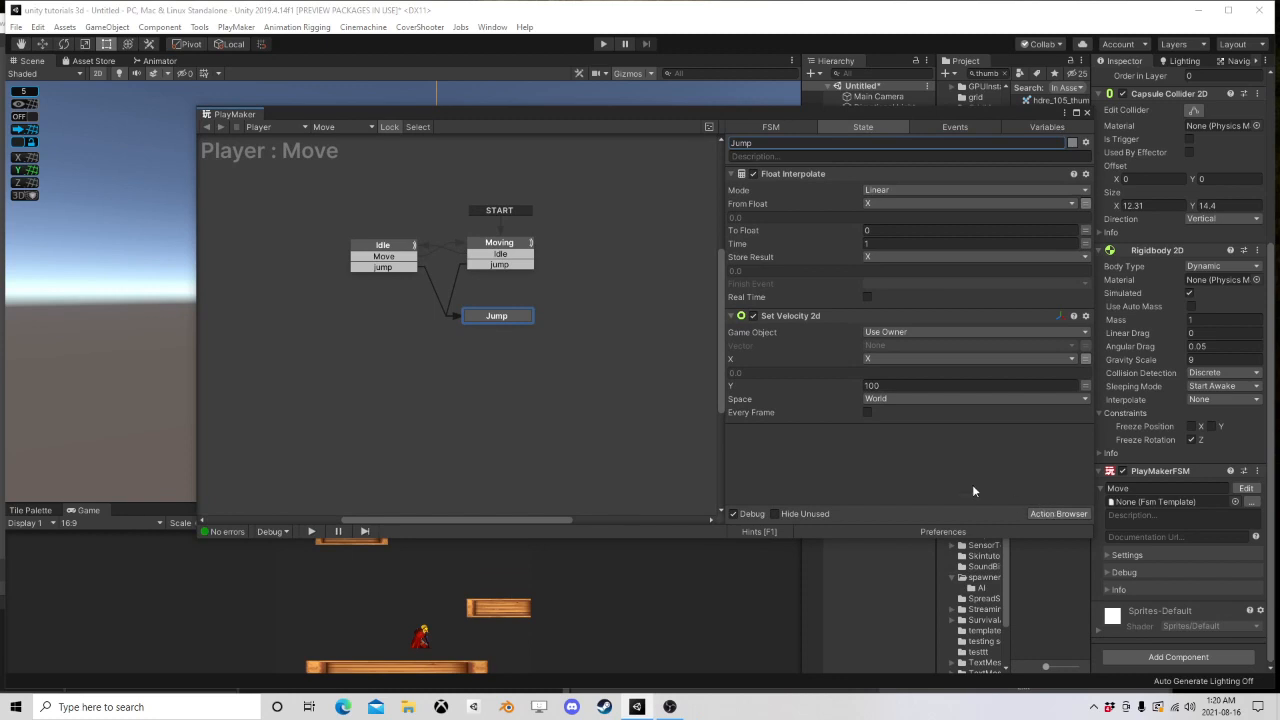
{"action": "left_click", "coordinate": [1087, 111]}
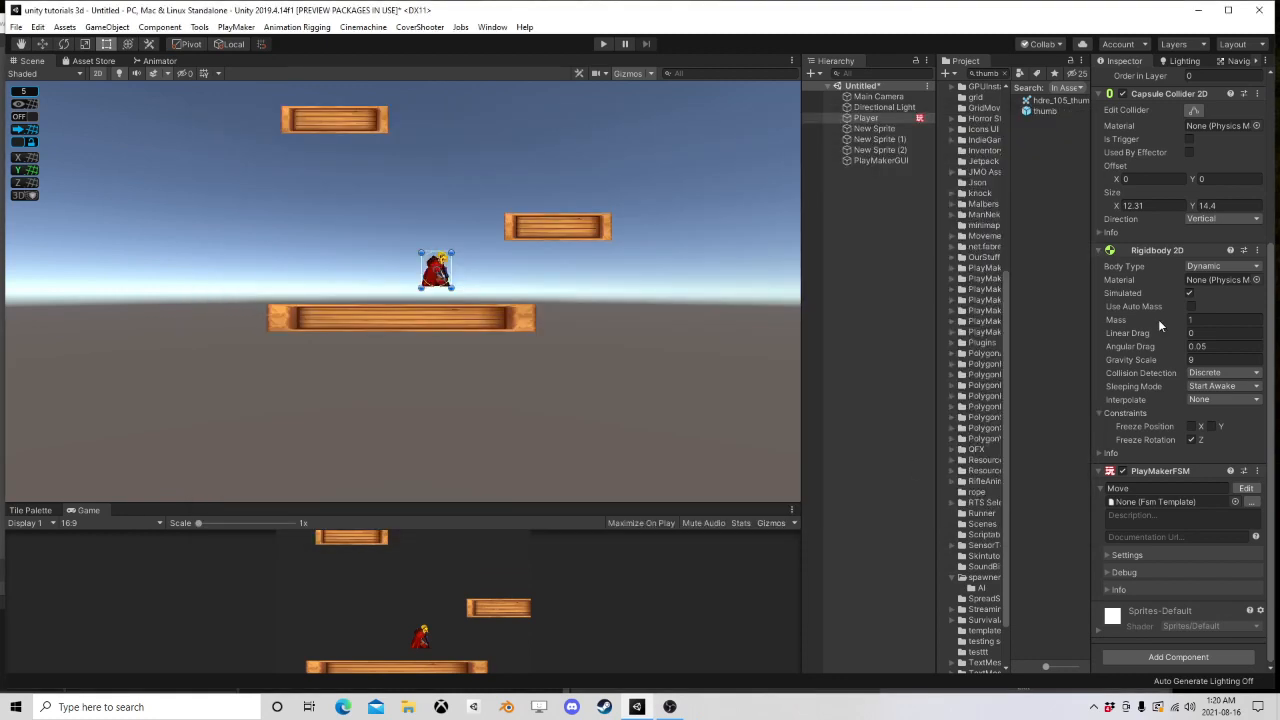
{"action": "left_click", "coordinate": [1177, 657]}
{"action": "left_click", "coordinate": [1164, 548]}
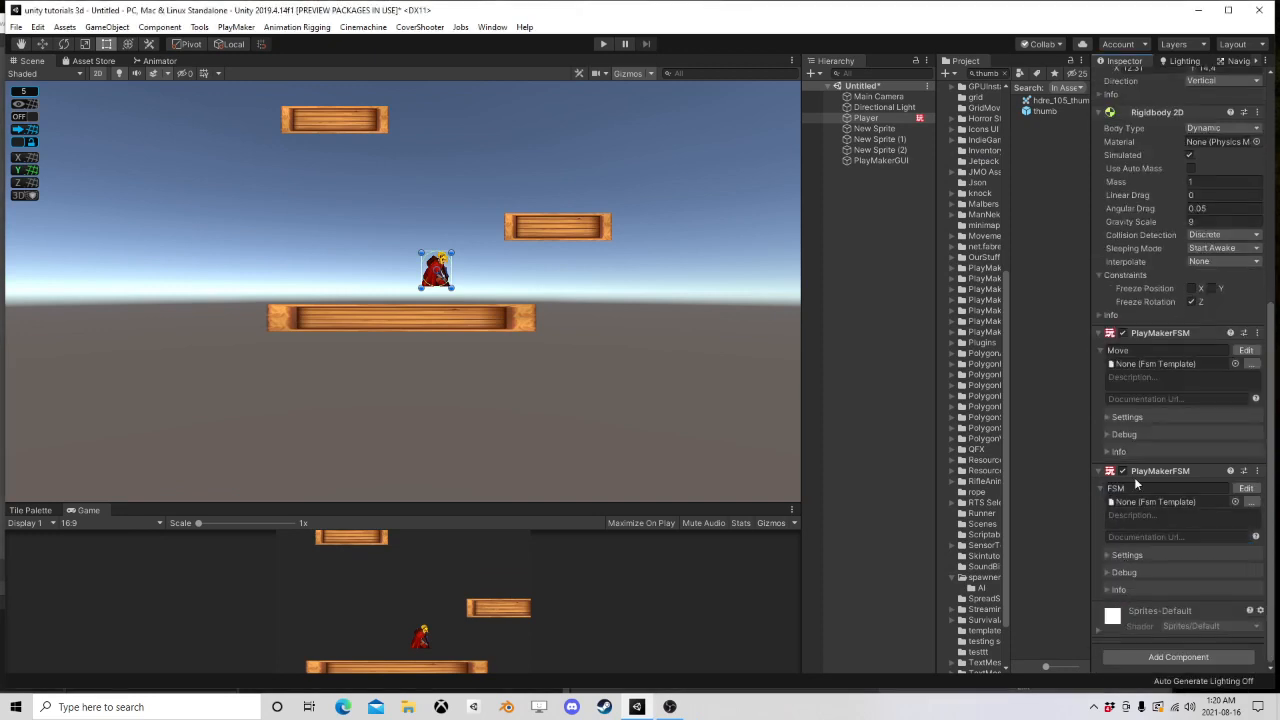
{"action": "left_click", "coordinate": [1135, 487]}
{"action": "type", "text": "p"}
Step: Create an empty child object under Player and place it by the front foot at about X 5.07, Y -5.75
{"action": "scroll", "coordinate": [463, 258], "scroll_direction": "up", "scroll_amount": 10}
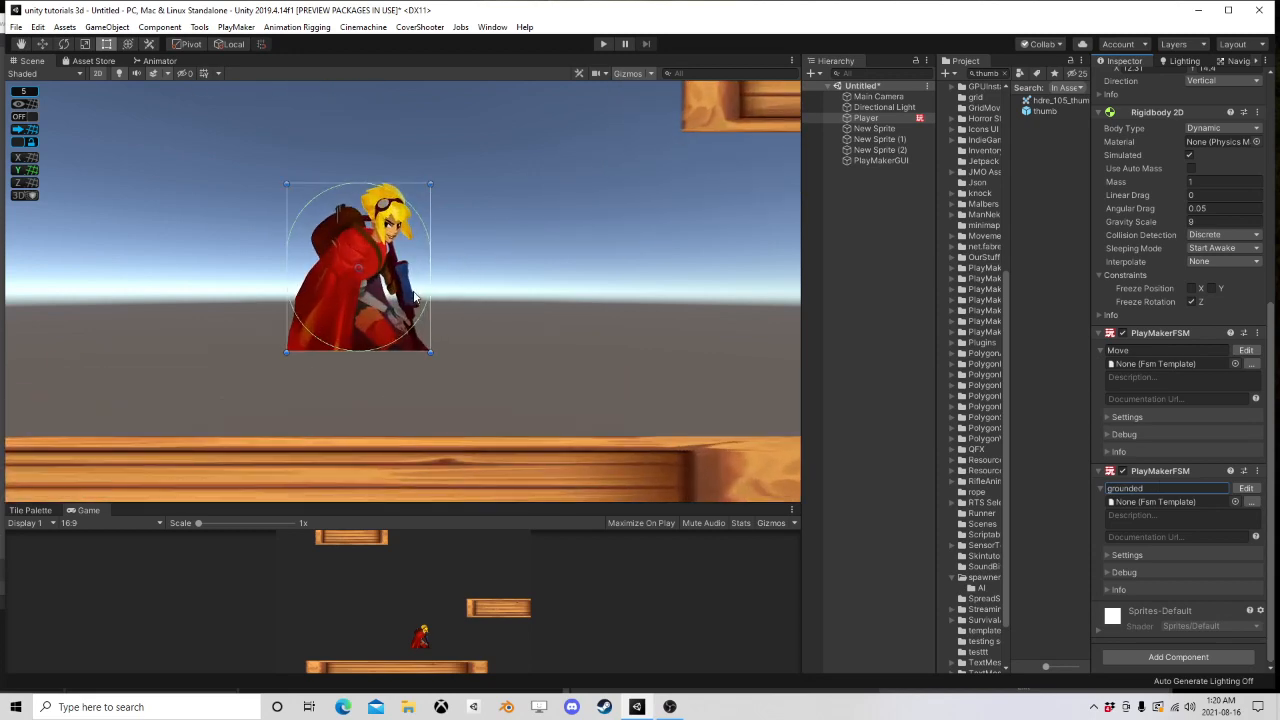
{"action": "scroll", "coordinate": [414, 338], "scroll_direction": "up", "scroll_amount": 2}
{"action": "scroll", "coordinate": [414, 338], "scroll_direction": "down", "scroll_amount": 1}
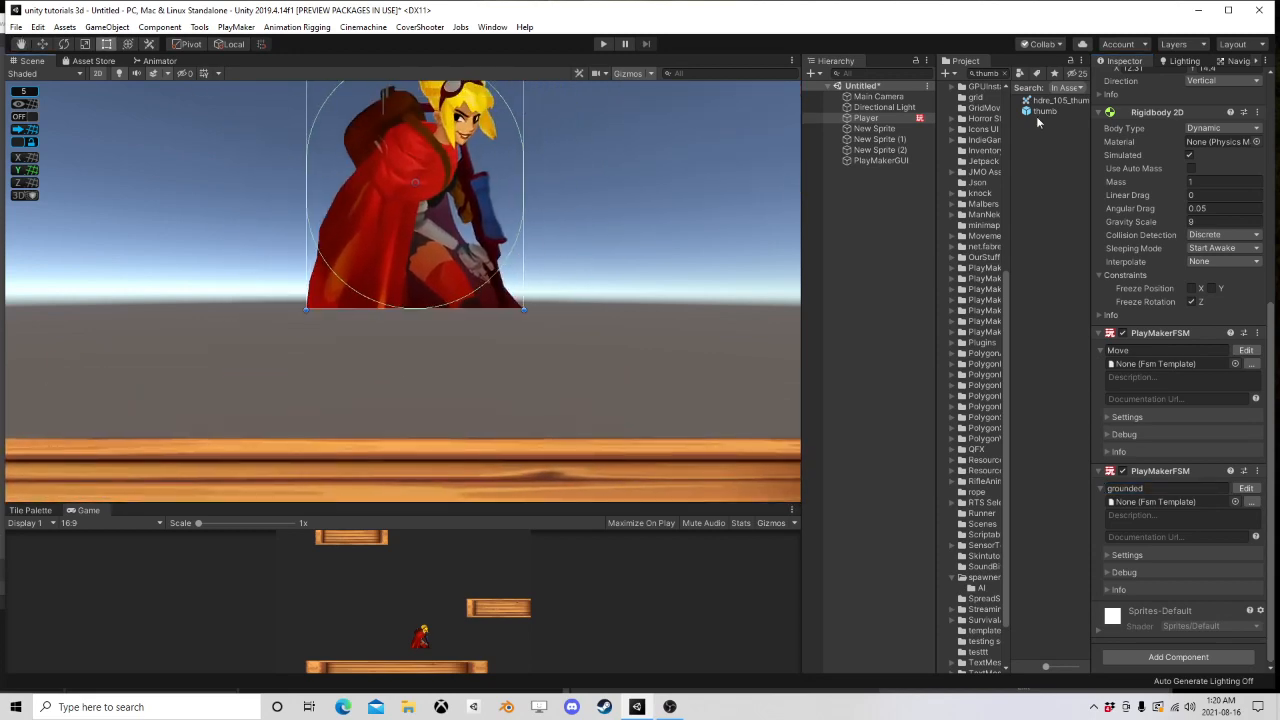
{"action": "right_click", "coordinate": [870, 118]}
{"action": "left_click", "coordinate": [922, 240]}
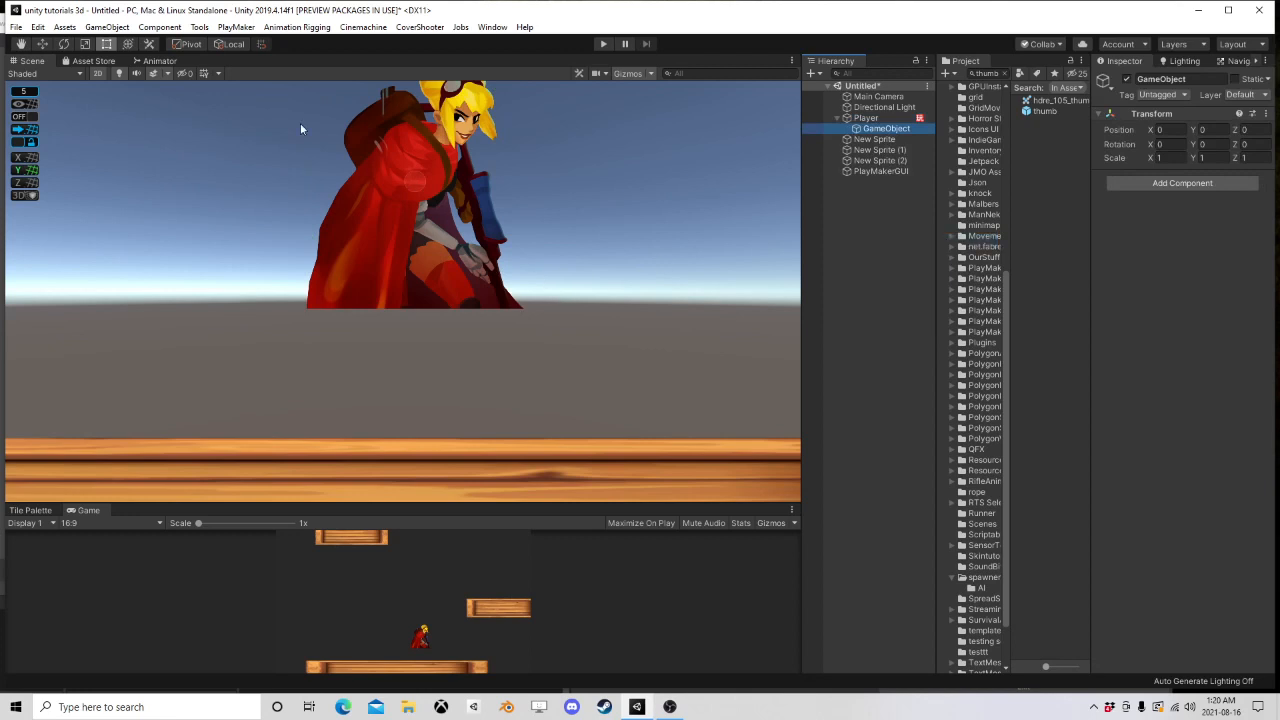
{"action": "left_click", "coordinate": [42, 44]}
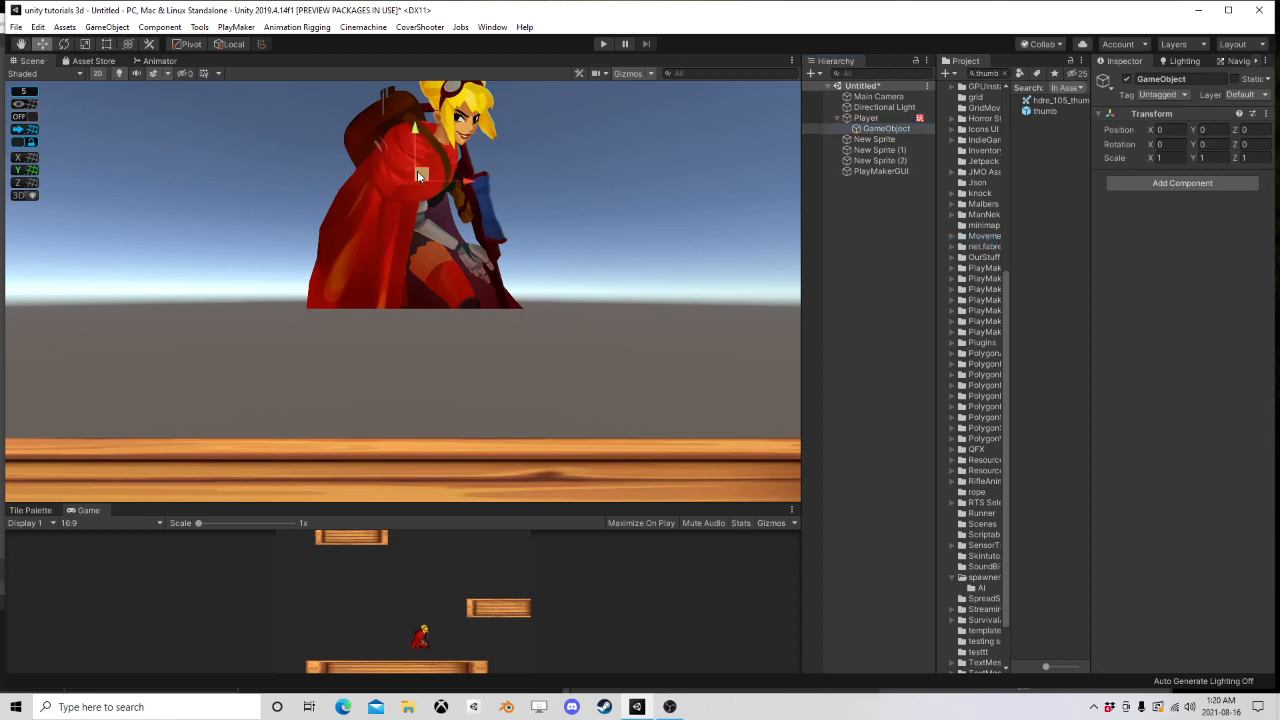
{"action": "left_click_drag", "start_coordinate": [417, 170], "coordinate": [509, 278]}
Step: Duplicate the empty child object and move the copy to the rear edge of the cape at about X -6.09
{"action": "left_click", "coordinate": [874, 129]}
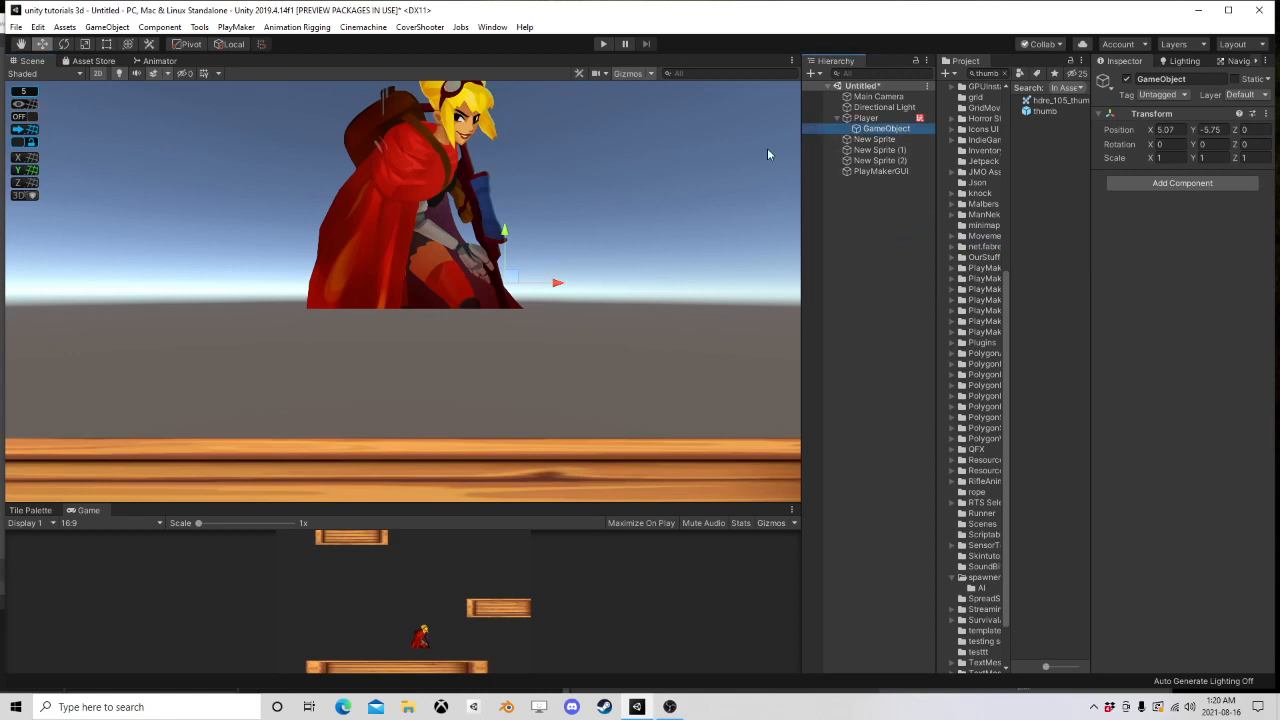
{"action": "key", "text": "ctrl+d"}
{"action": "left_click_drag", "start_coordinate": [510, 282], "coordinate": [314, 283]}
Step: Align both child objects by setting their Y position to 0, and lower them together to about Y -6.35
{"action": "left_click", "coordinate": [884, 129], "text": "ctrl"}
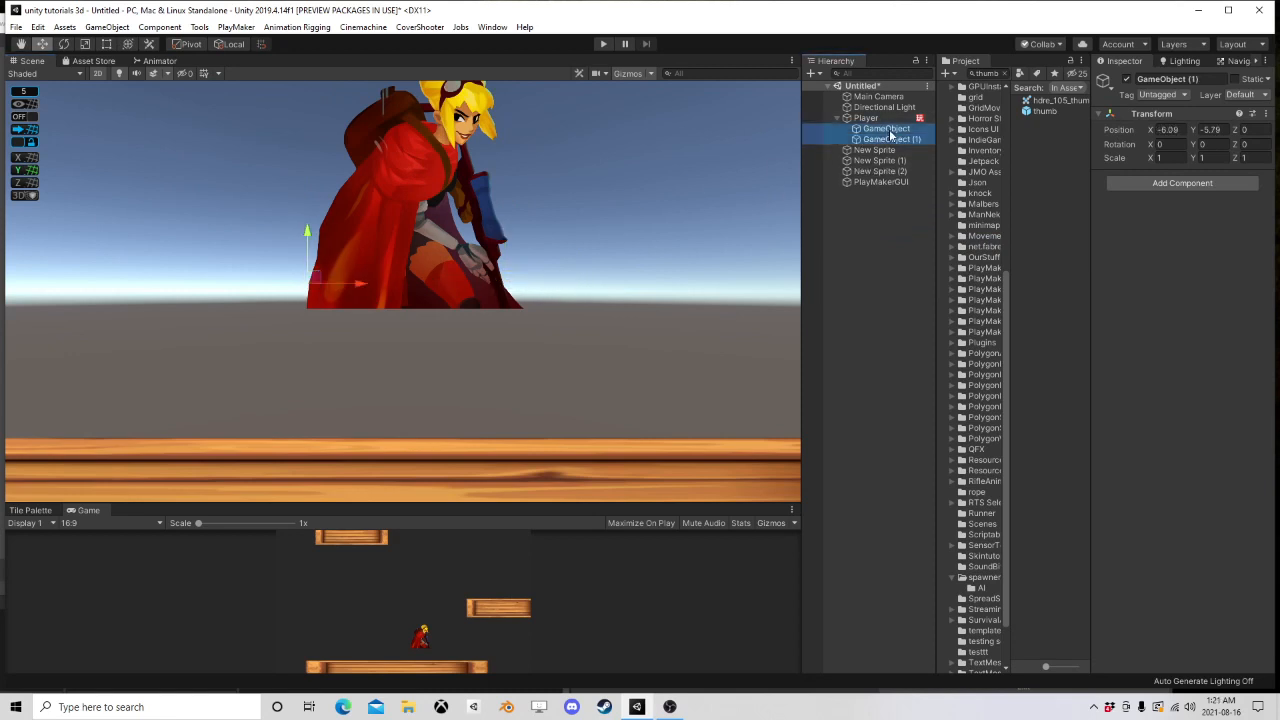
{"action": "left_click", "coordinate": [1212, 130]}
{"action": "type", "text": "0"}
{"action": "key", "text": "Return"}
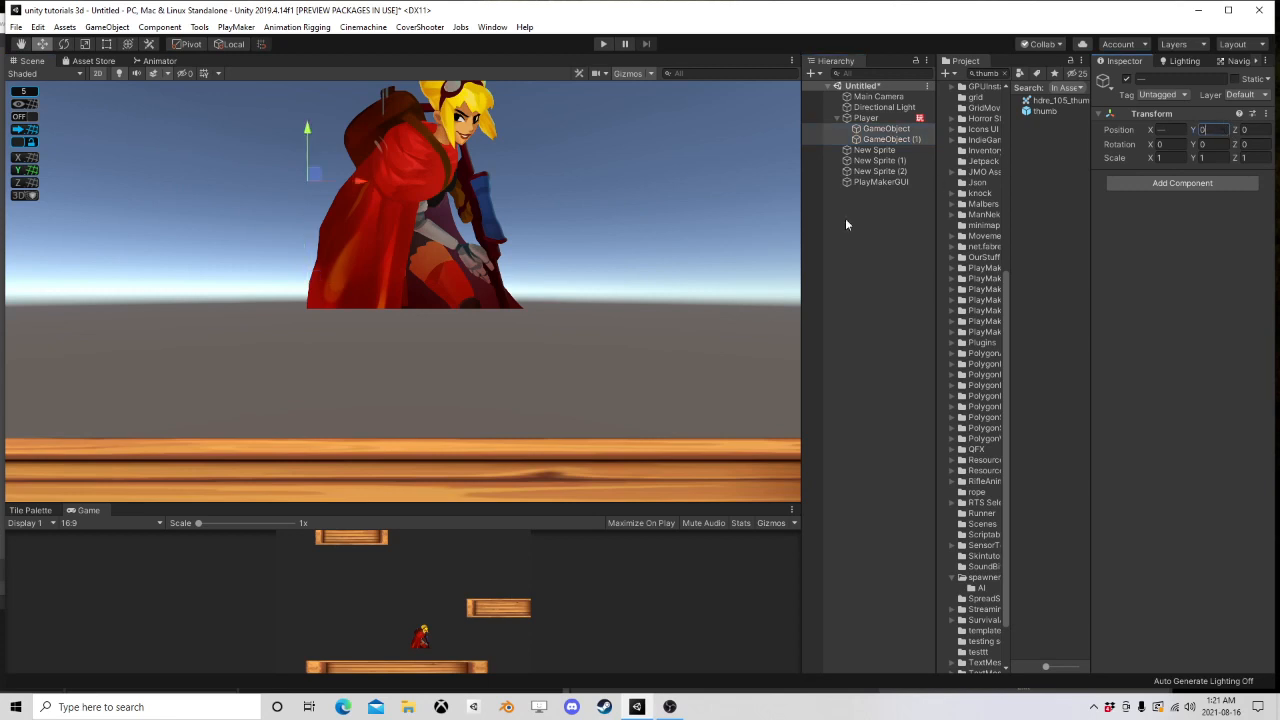
{"action": "left_click_drag", "start_coordinate": [309, 128], "coordinate": [307, 242]}
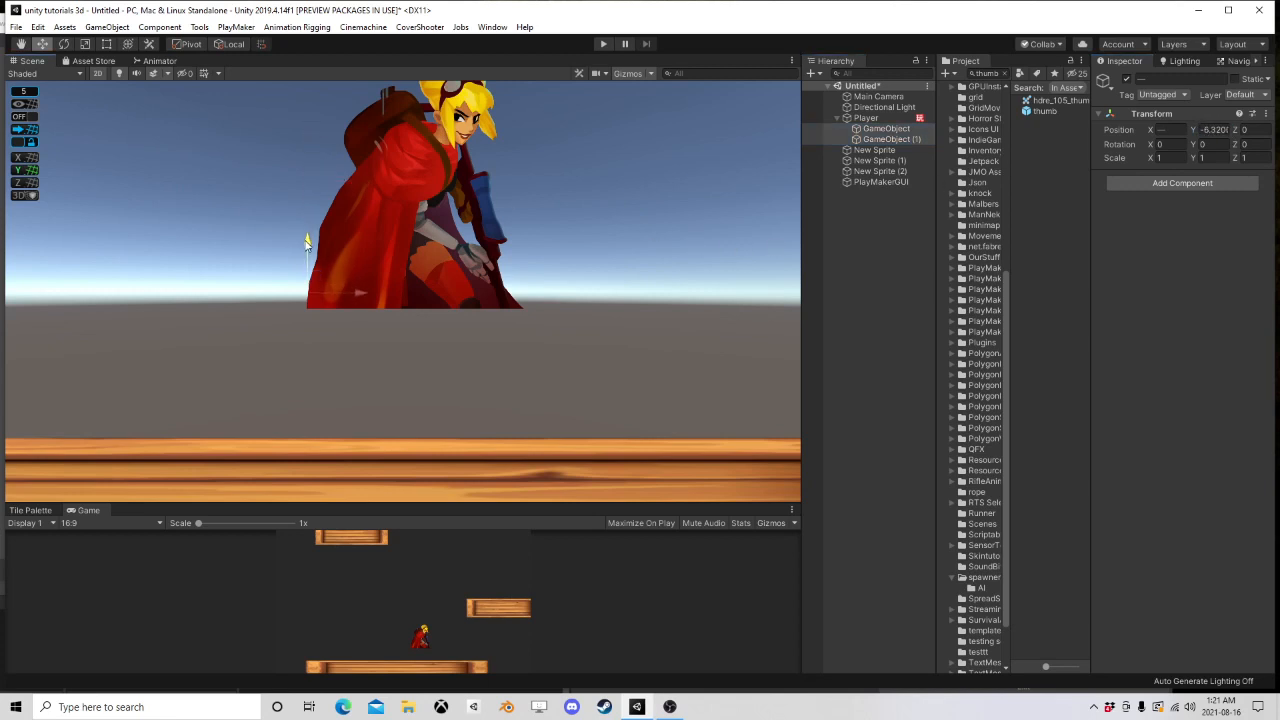
Step: Shift the front child object sideways to about X 6.02, near the edge of the Player's collider
{"action": "left_click", "coordinate": [879, 129]}
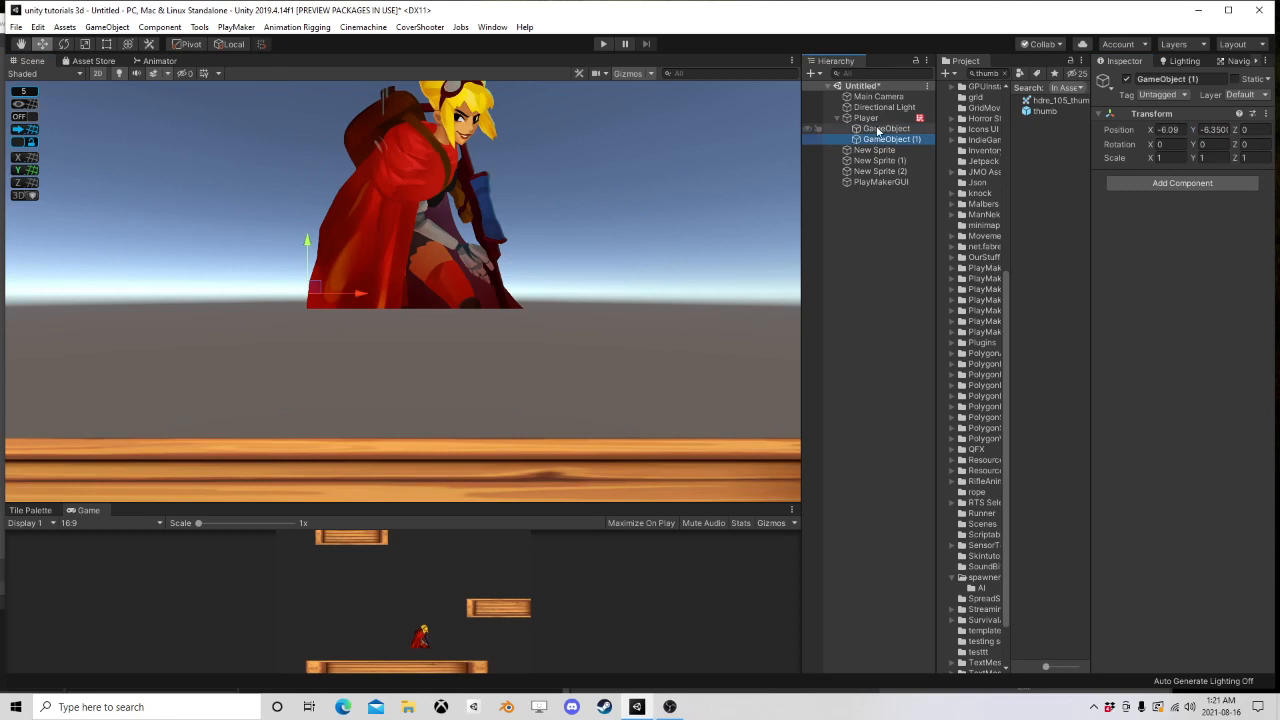
{"action": "left_click", "coordinate": [867, 118]}
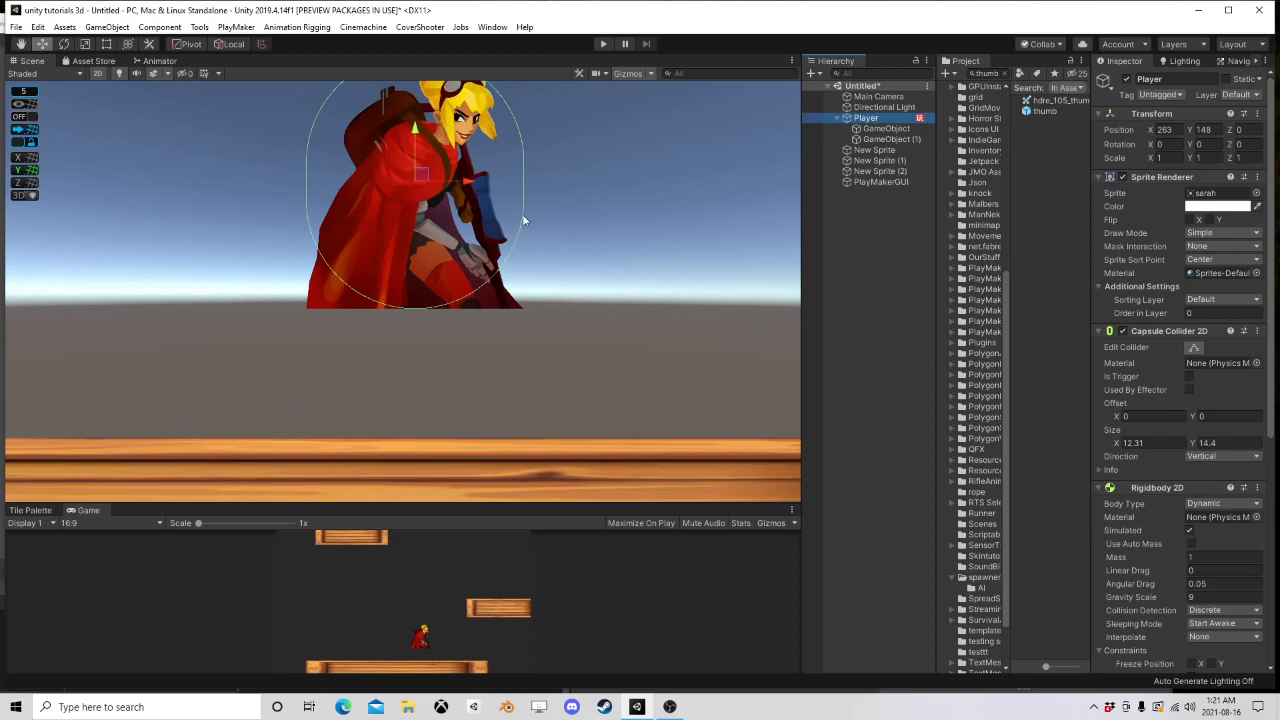
{"action": "left_click", "coordinate": [885, 129]}
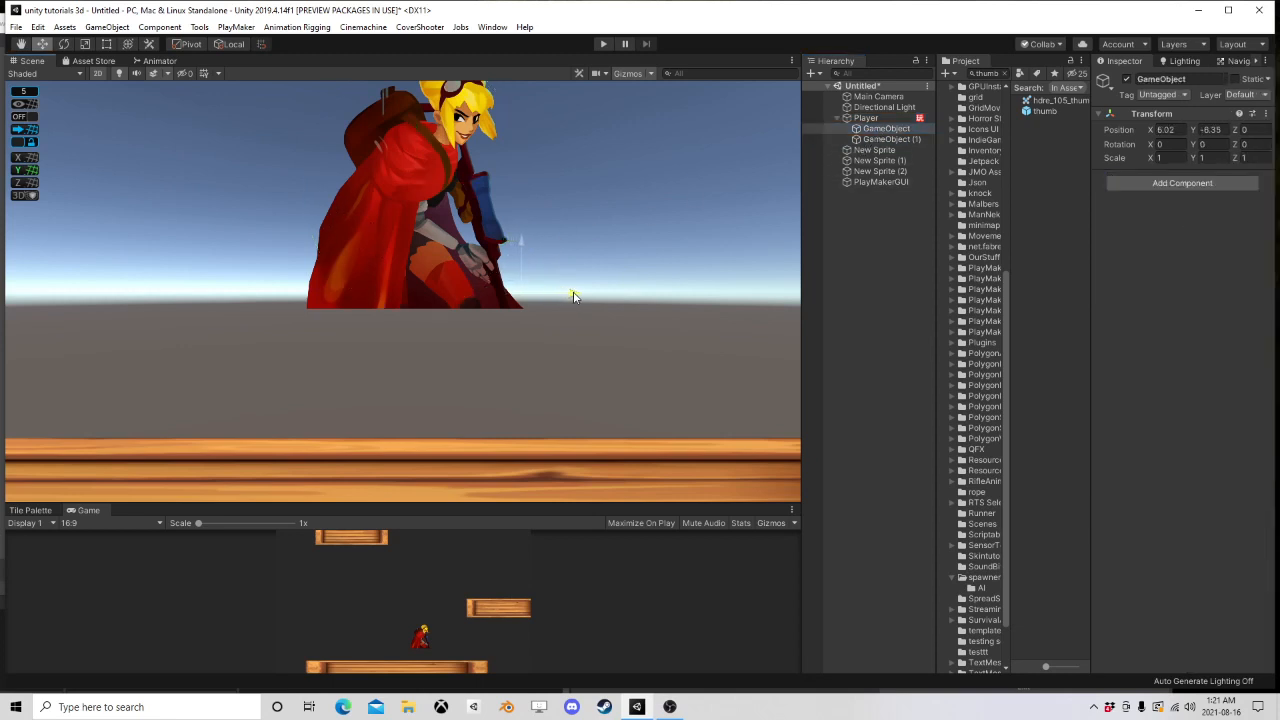
{"action": "key", "text": "Down"}
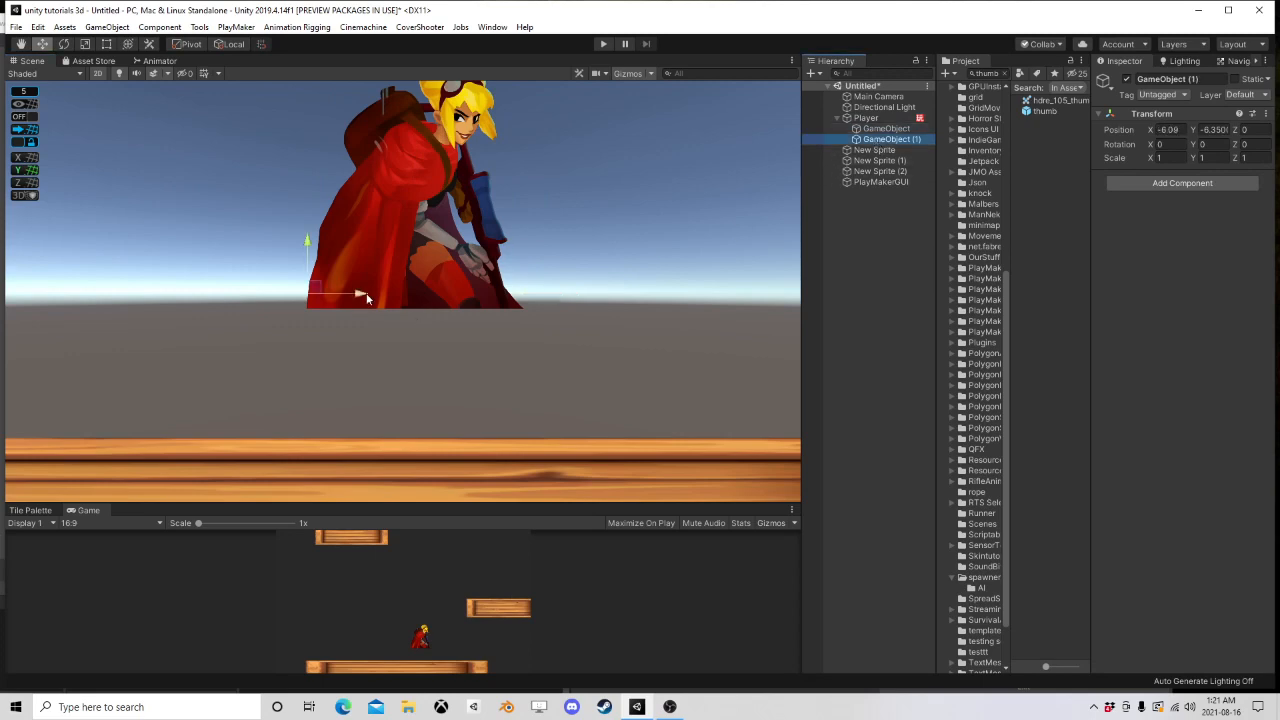
Step: Open the Player's grounded FSM and add a Raycast 2 action to State 1
{"action": "left_click", "coordinate": [884, 119]}
{"action": "scroll", "coordinate": [1166, 482], "scroll_direction": "down", "scroll_amount": 5}
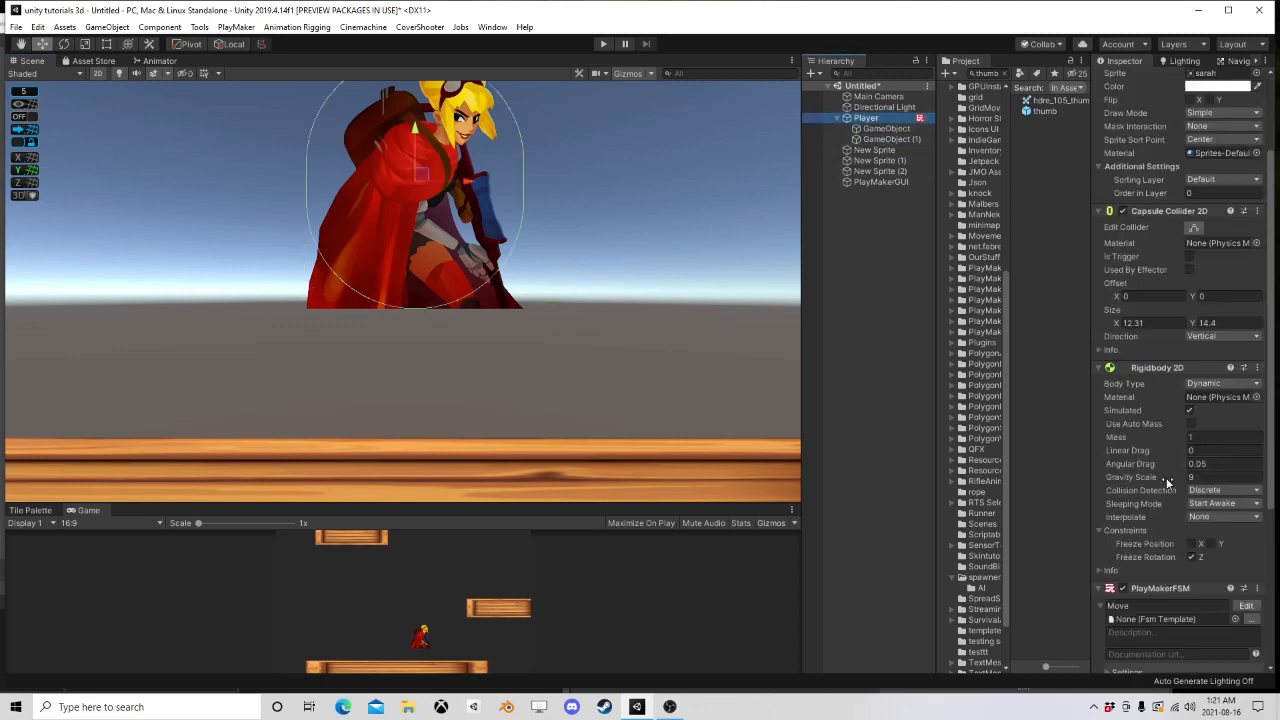
{"action": "scroll", "coordinate": [1166, 482], "scroll_direction": "down", "scroll_amount": 5}
{"action": "left_click", "coordinate": [1246, 488]}
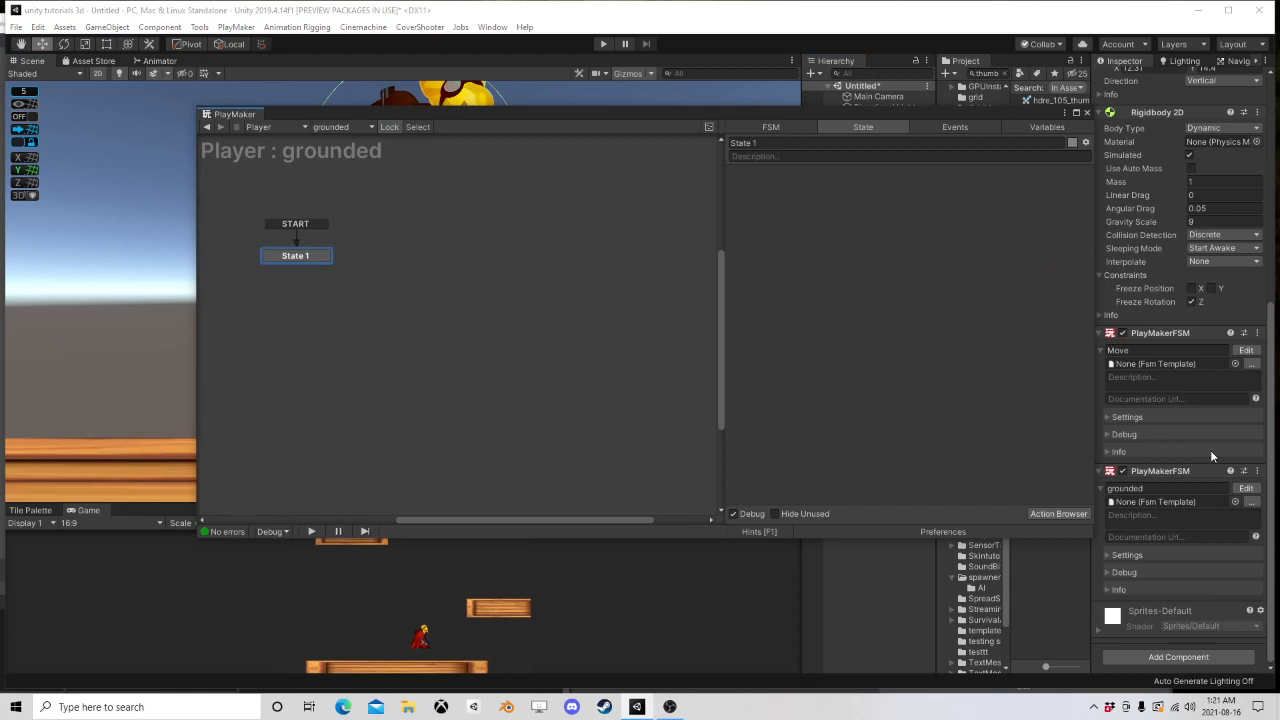
{"action": "left_click", "coordinate": [1058, 514]}
{"action": "type", "text": "rayc"}
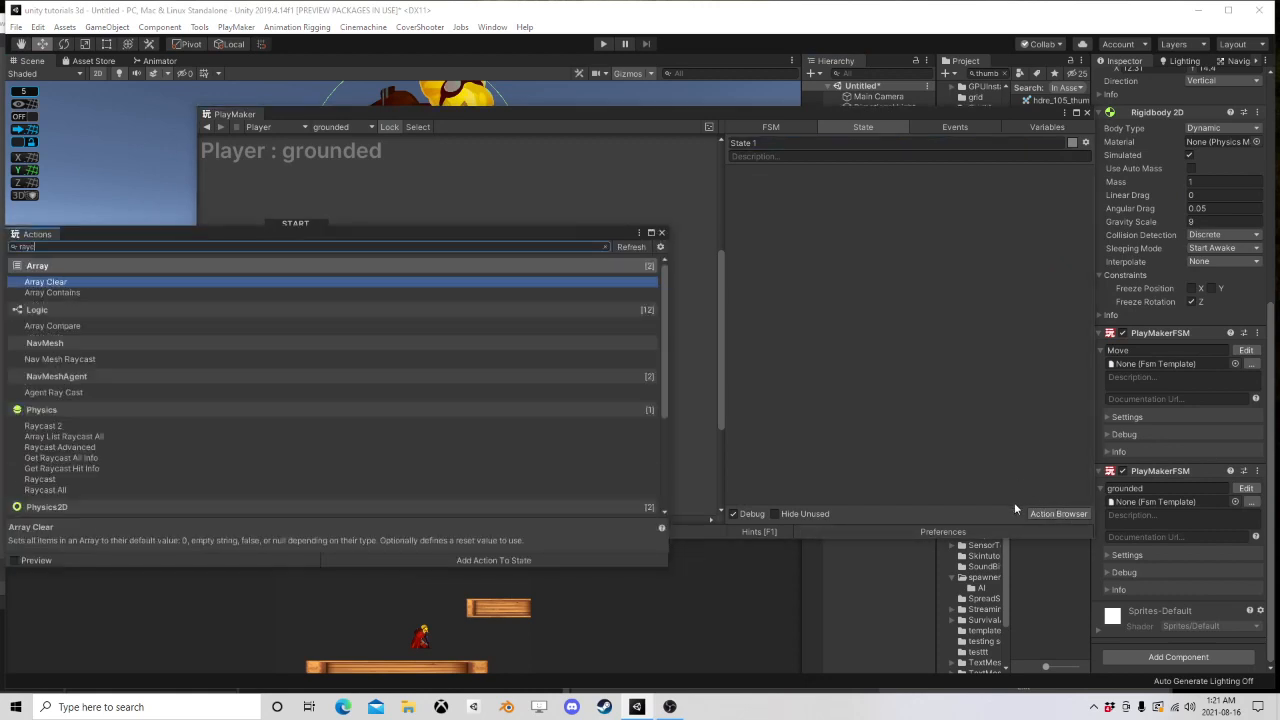
{"action": "type", "text": "ast"}
{"action": "double_click", "coordinate": [50, 348]}
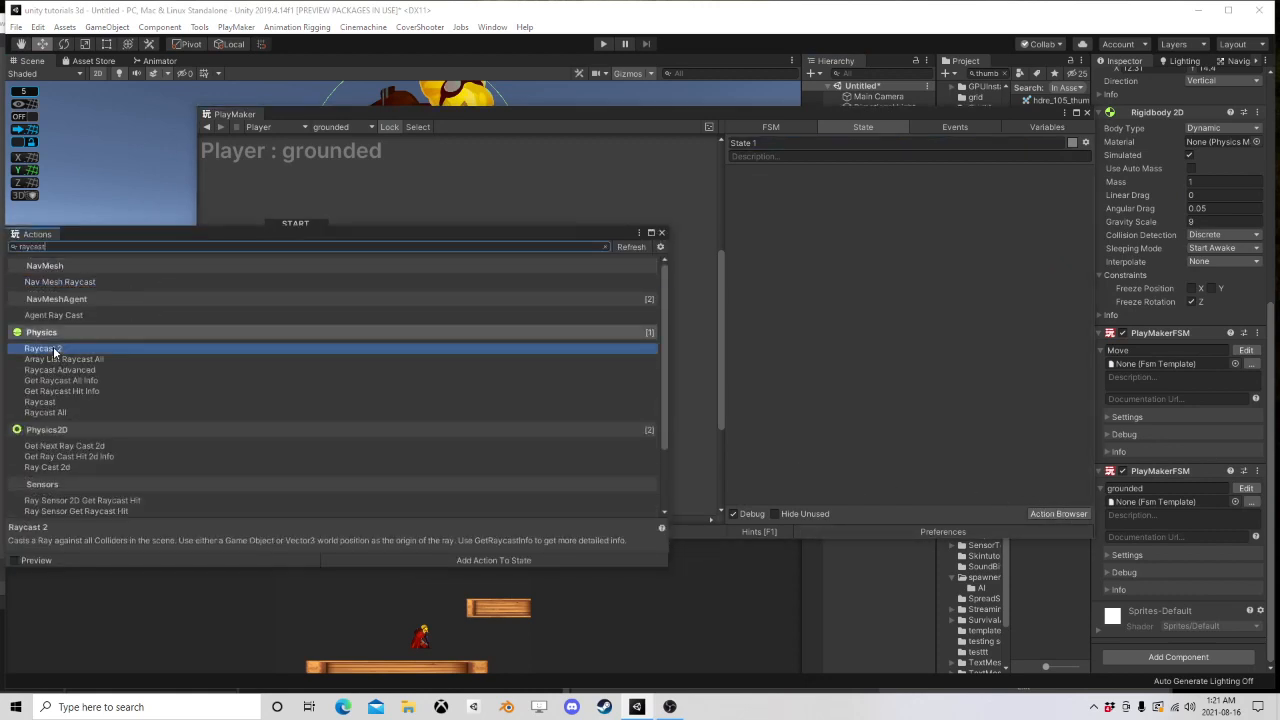
{"action": "left_click", "coordinate": [661, 232]}
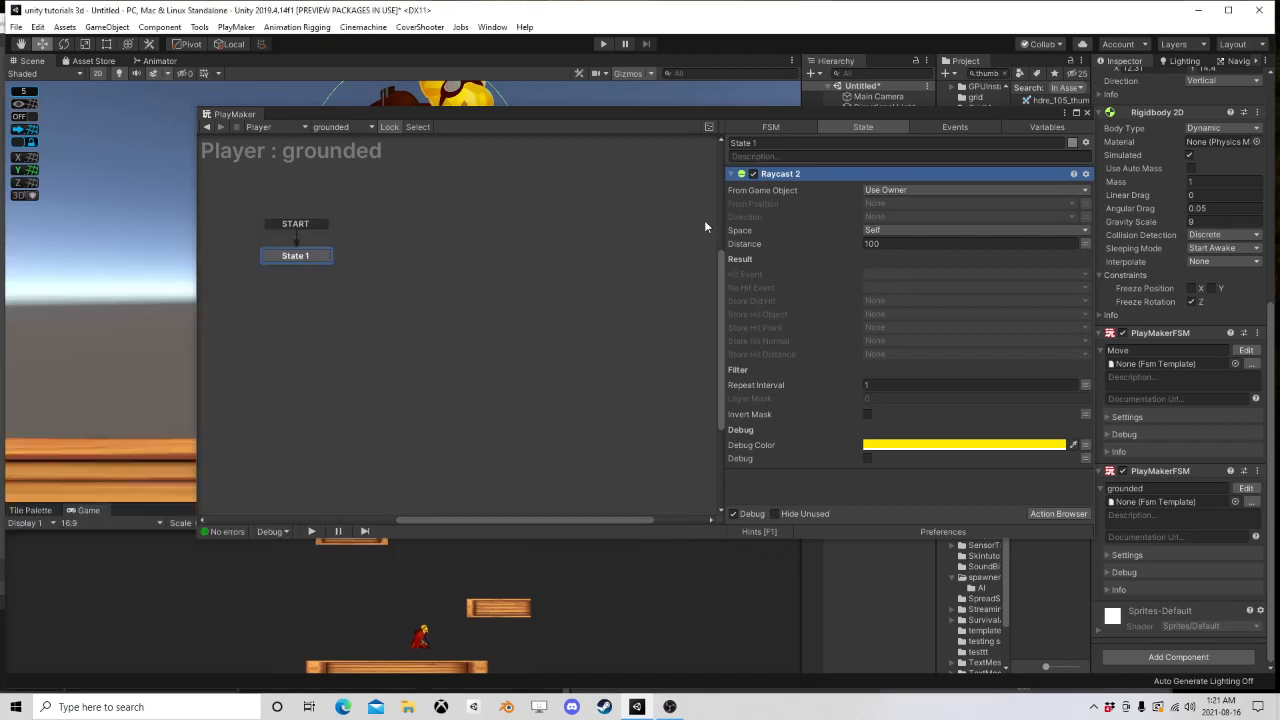
Step: Set the raycast's From Game Object to Specify Game Object and assign the Player's child GameObject
{"action": "left_click", "coordinate": [873, 192]}
{"action": "left_click", "coordinate": [912, 217]}
{"action": "left_click_drag", "start_coordinate": [950, 117], "coordinate": [667, 91]}
{"action": "left_click_drag", "start_coordinate": [886, 129], "coordinate": [690, 178]}
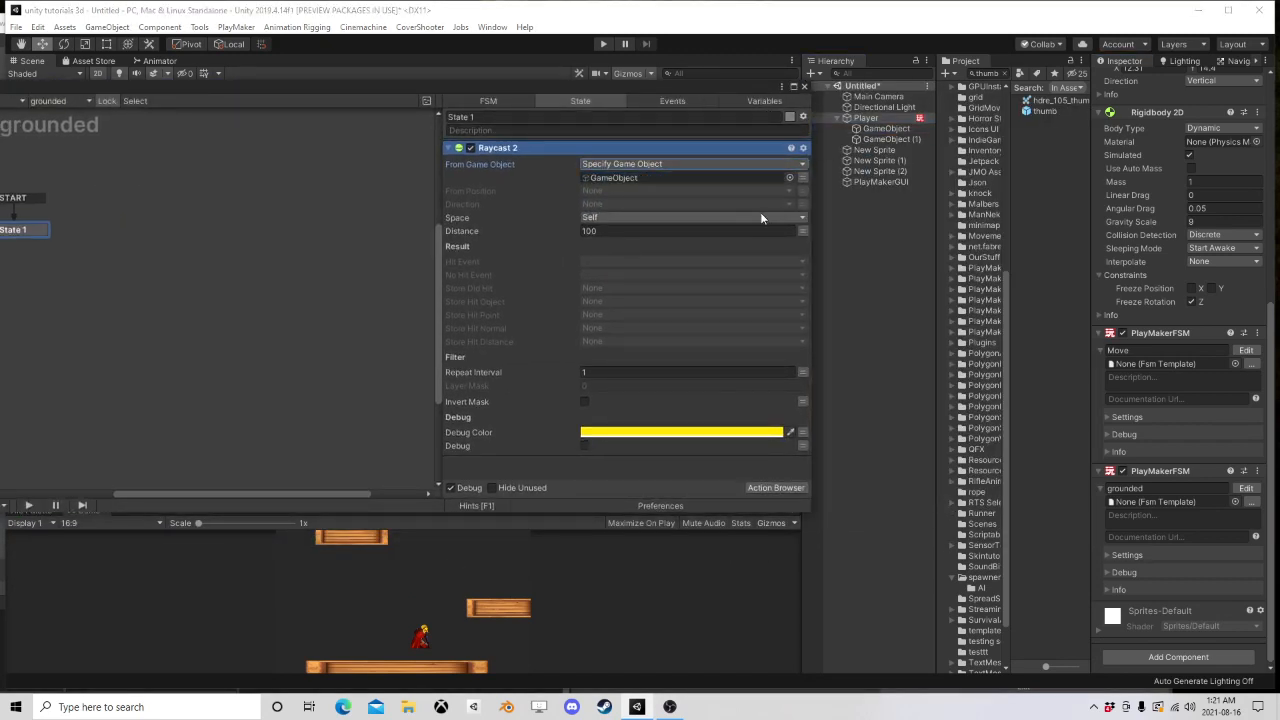
Step: Give the raycast direction 0, -1, 0 in World space with distance 10, and enable its Debug option
{"action": "left_click", "coordinate": [801, 205]}
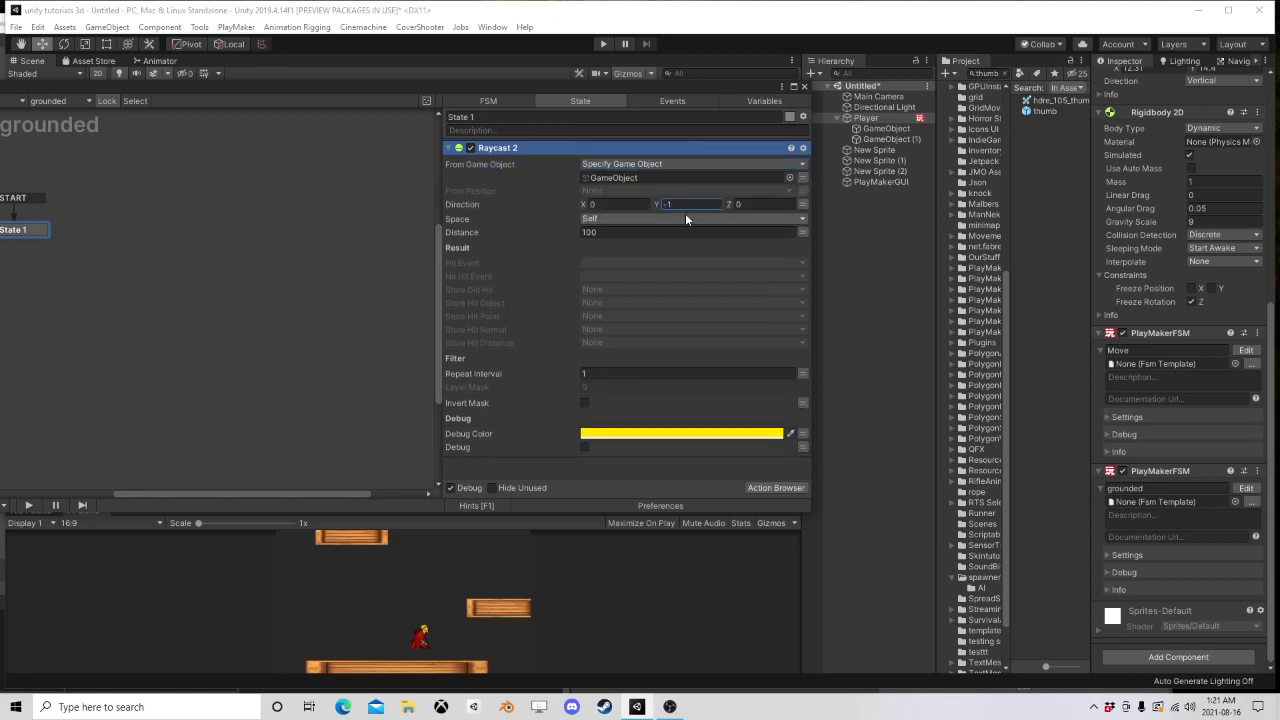
{"action": "left_click", "coordinate": [611, 221]}
{"action": "left_click", "coordinate": [610, 232]}
{"action": "left_click", "coordinate": [619, 234]}
{"action": "type", "text": "10"}
{"action": "left_click", "coordinate": [585, 447]}
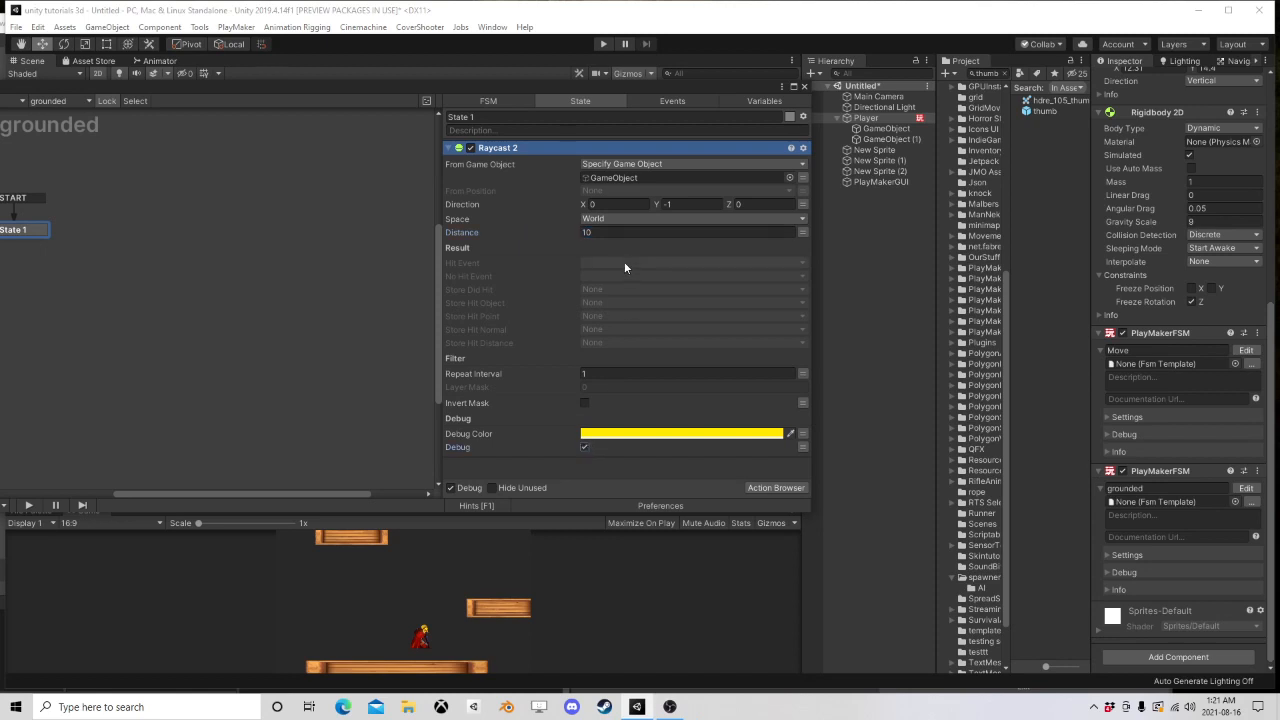
Step: Store the raycast's Did Hit result in a new variable named Ground1
{"action": "left_click", "coordinate": [613, 289]}
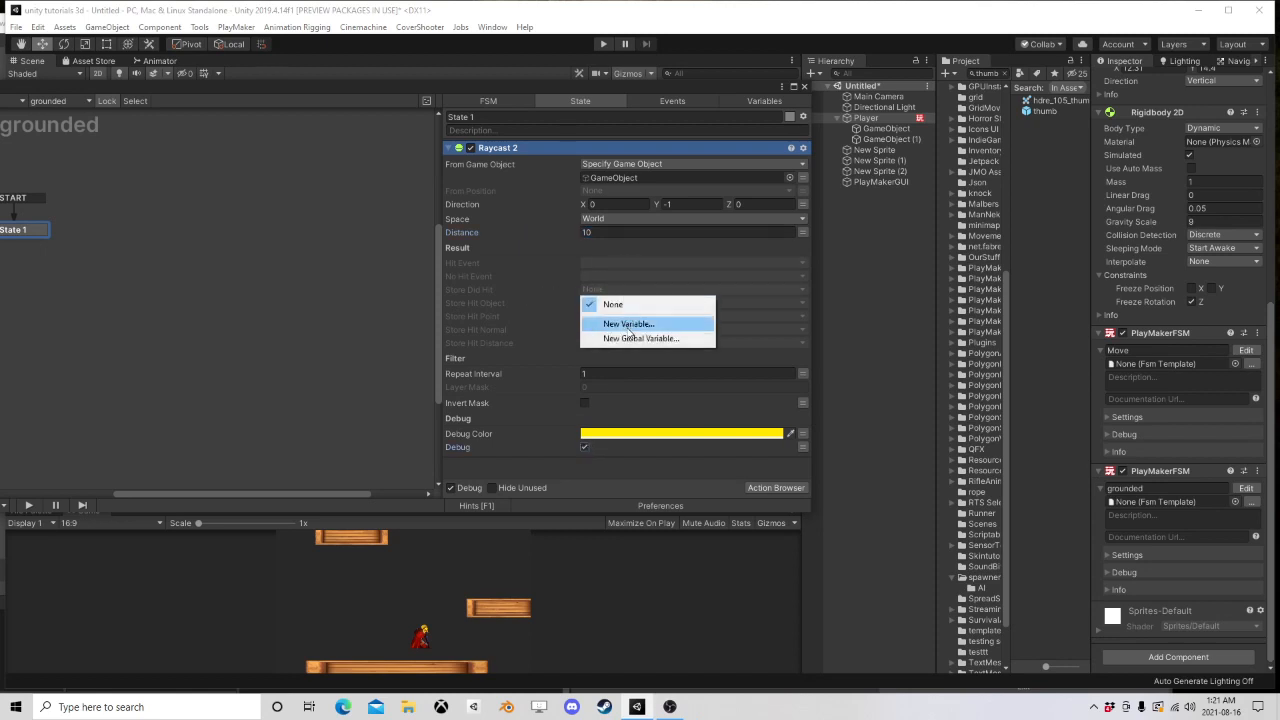
{"action": "left_click", "coordinate": [610, 320]}
{"action": "type", "text": "Ground"}
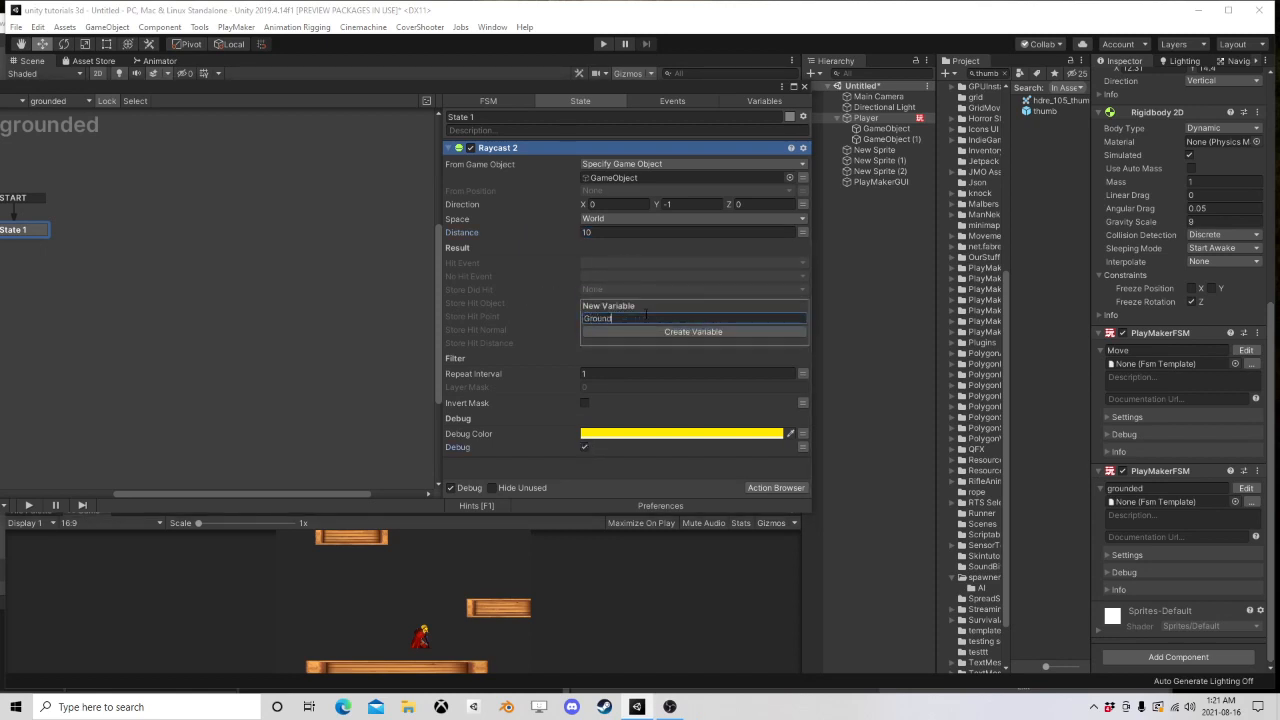
{"action": "type", "text": "1"}
{"action": "key", "text": "Return"}
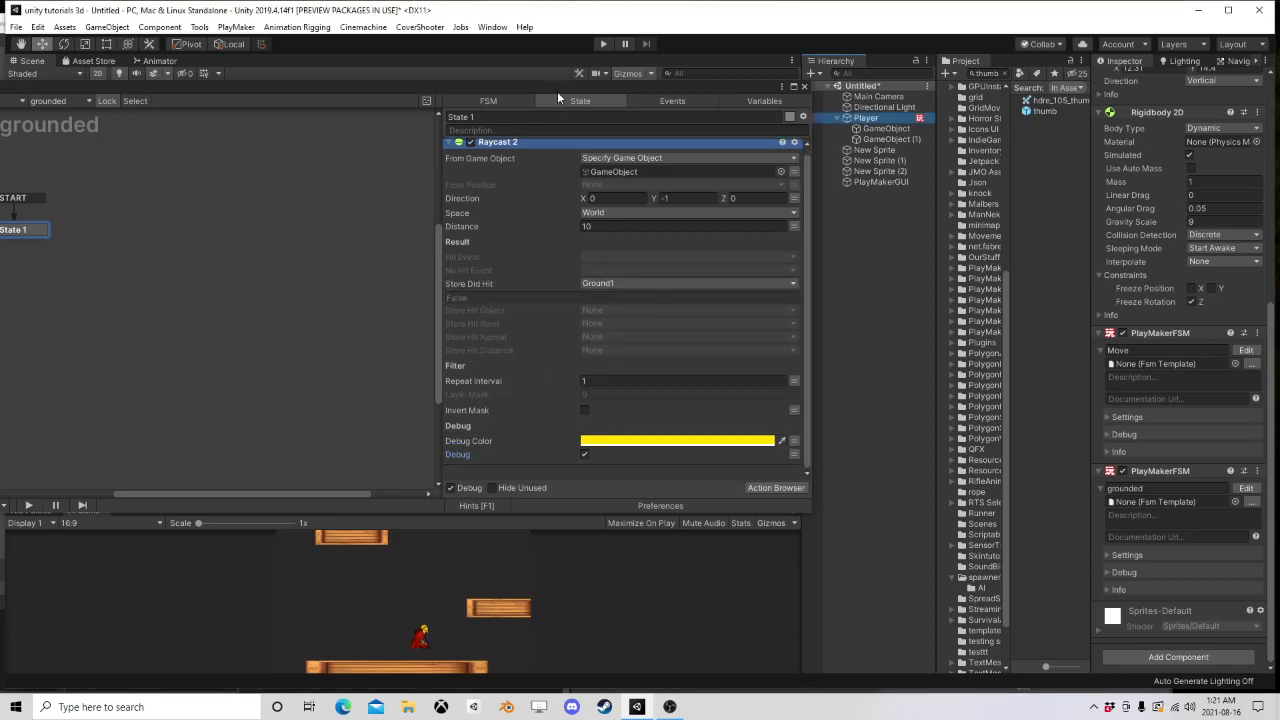
Step: Copy the Raycast 2 action and paste it below the original in State 1
{"action": "left_click_drag", "start_coordinate": [547, 88], "coordinate": [629, 68]}
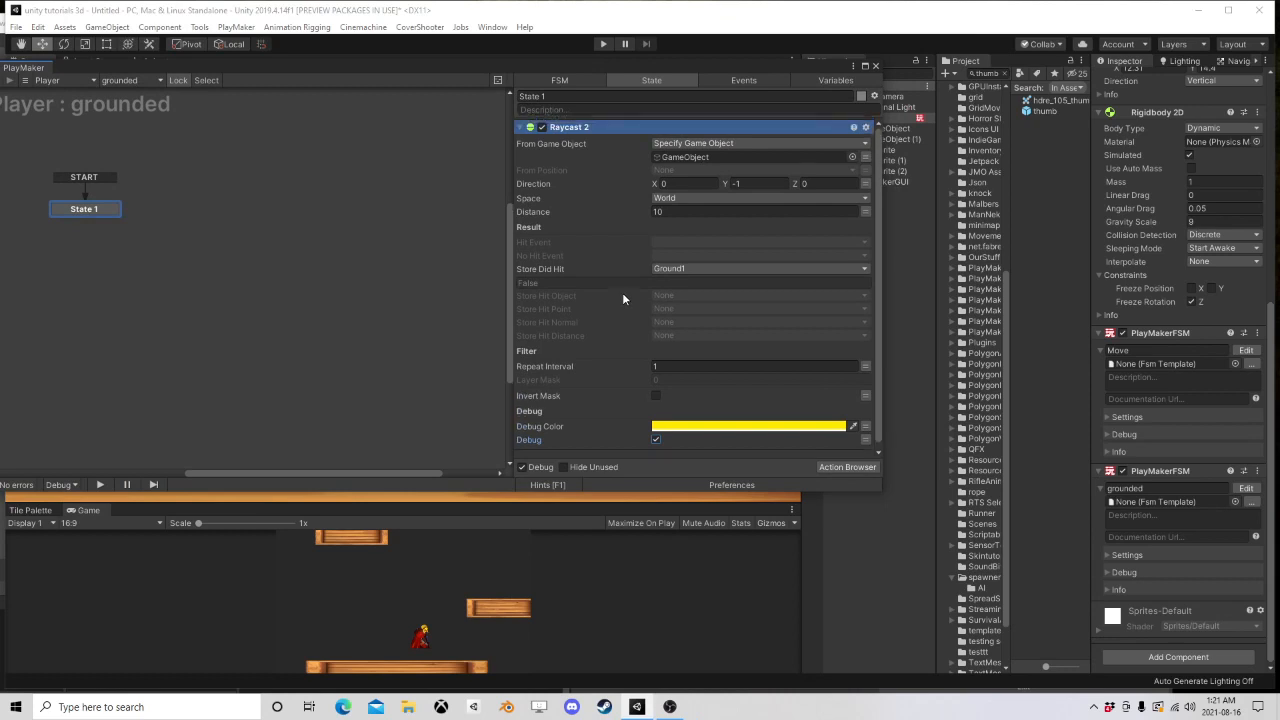
{"action": "right_click", "coordinate": [581, 126]}
{"action": "left_click", "coordinate": [640, 214]}
{"action": "right_click", "coordinate": [593, 455]}
{"action": "left_click", "coordinate": [652, 593]}
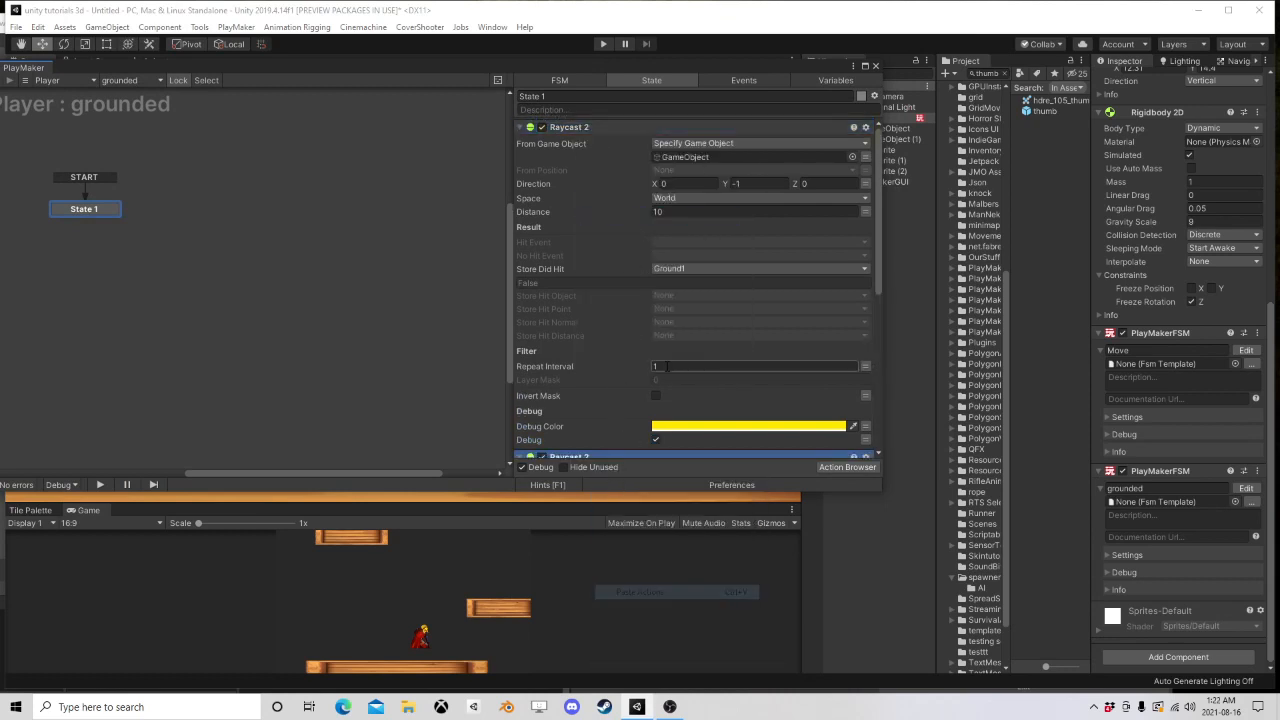
Step: Assign GameObject (1) as the second raycast's origin and store its Did Hit result in a new variable named Ground2
{"action": "scroll", "coordinate": [667, 366], "scroll_direction": "down", "scroll_amount": 6}
{"action": "left_click_drag", "start_coordinate": [782, 66], "coordinate": [645, 64]}
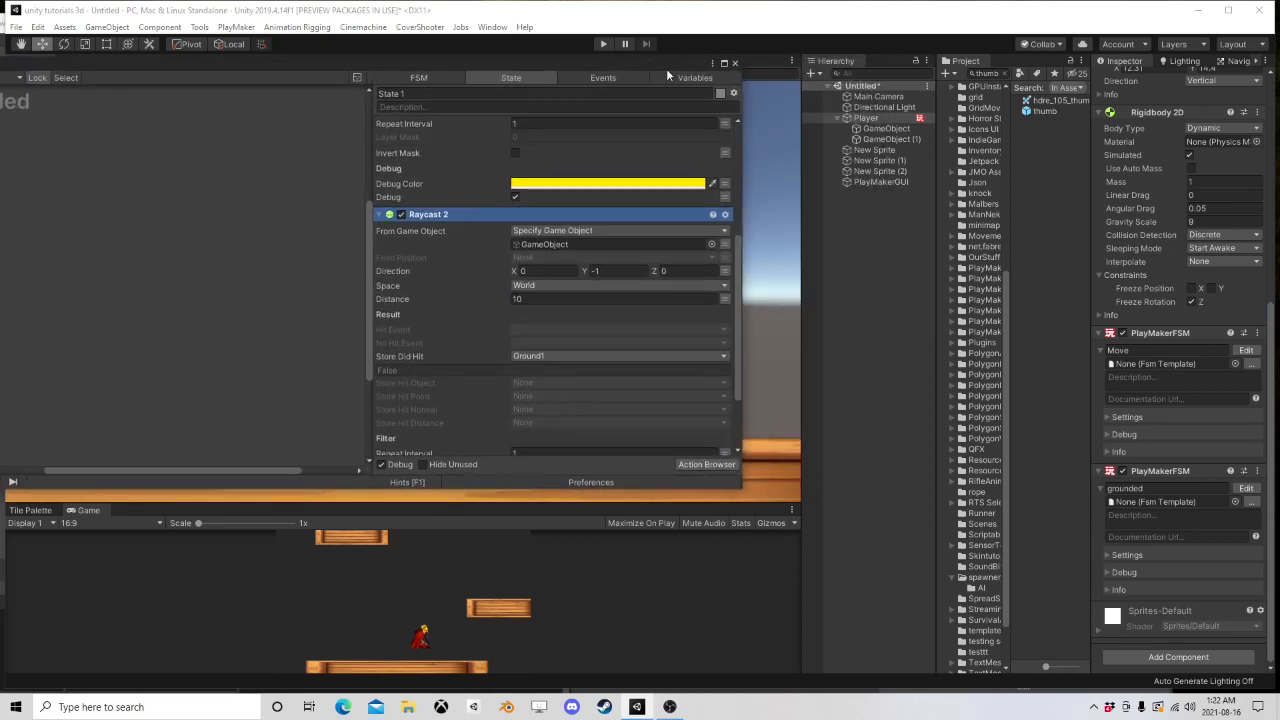
{"action": "left_click_drag", "start_coordinate": [888, 141], "coordinate": [552, 243]}
{"action": "left_click", "coordinate": [548, 356]}
{"action": "left_click", "coordinate": [558, 405]}
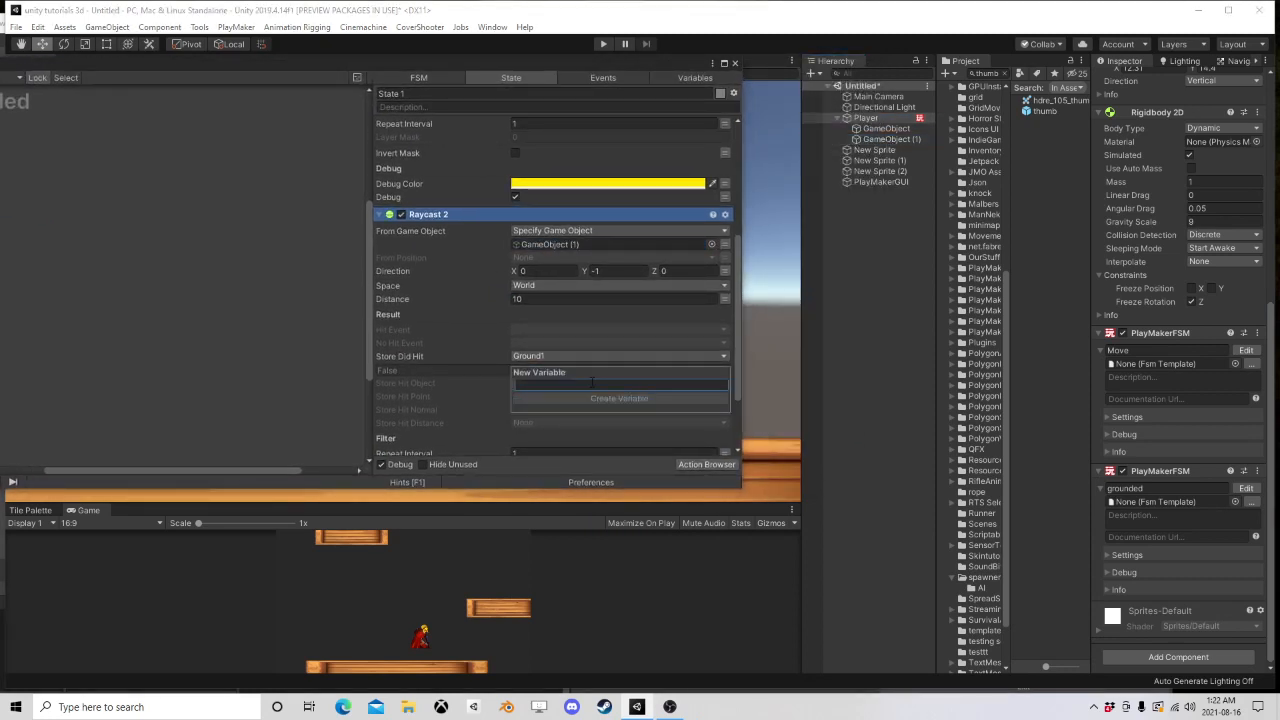
{"action": "type", "text": "Ground2"}
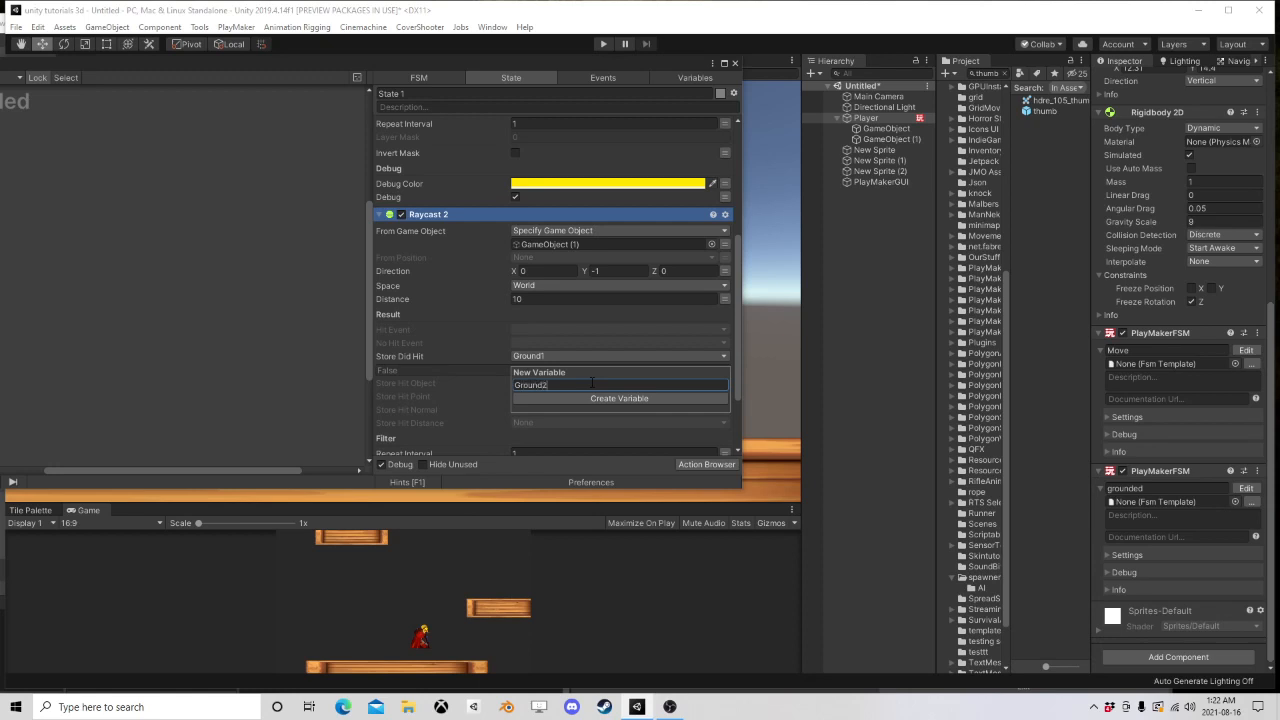
{"action": "key", "text": "Return"}
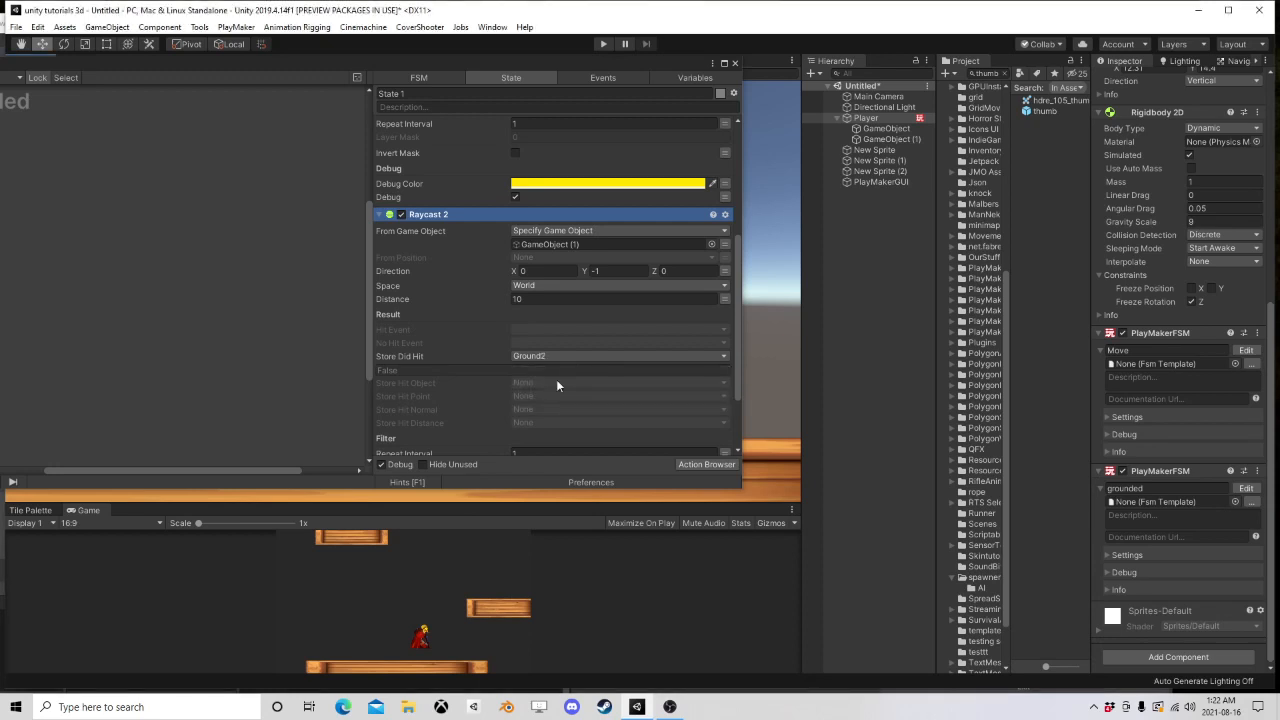
Step: Run the game and examine the two raycast debug lines beneath the player in the scene
{"action": "left_click", "coordinate": [735, 62]}
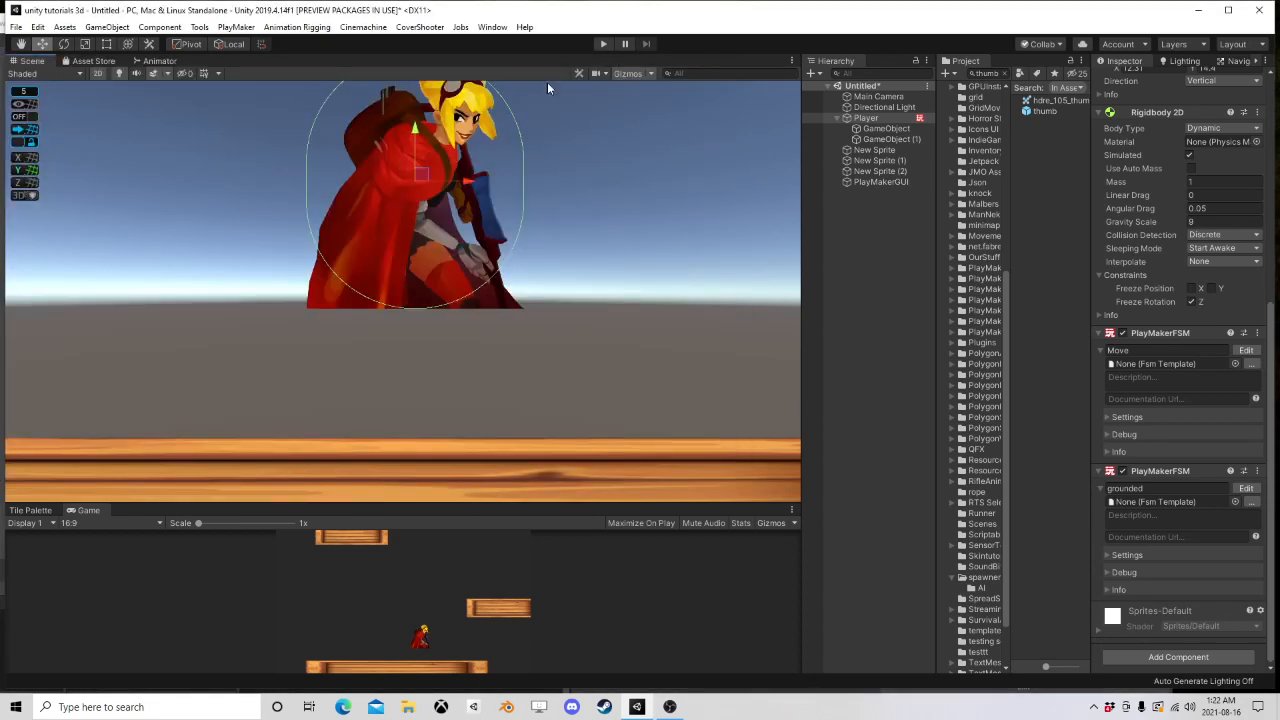
{"action": "left_click", "coordinate": [604, 44]}
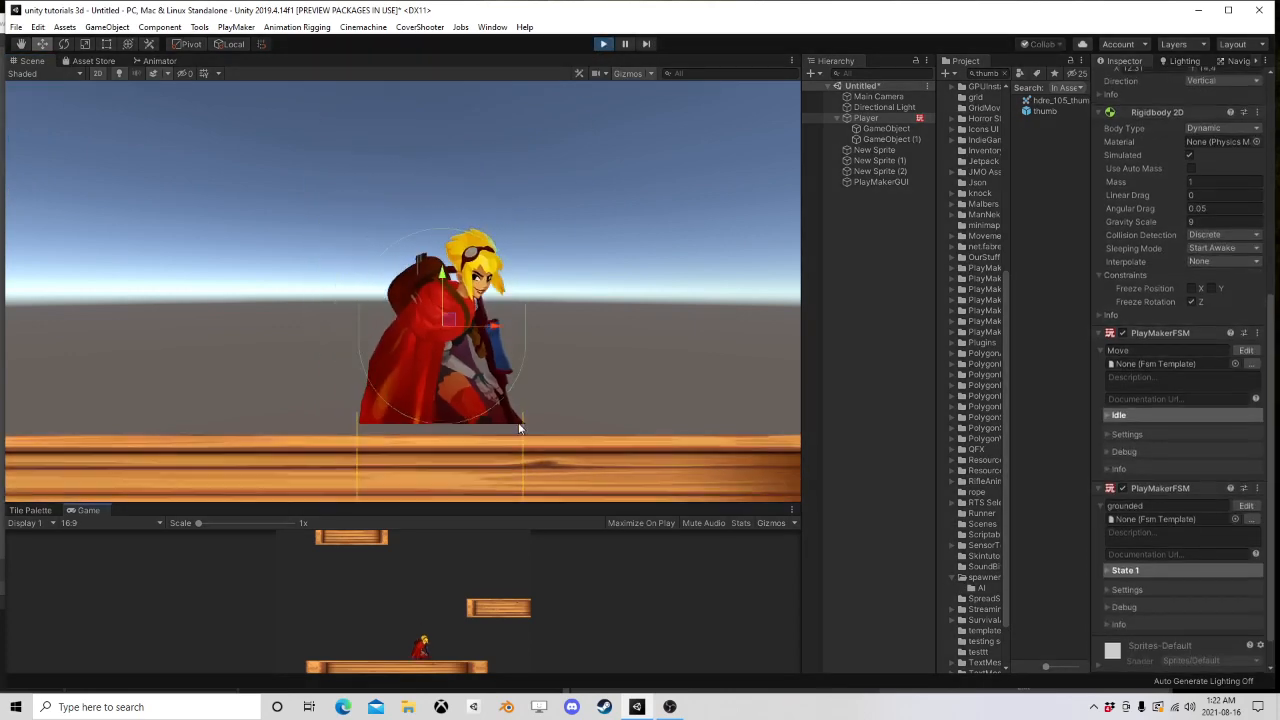
{"action": "middle_click_drag", "start_coordinate": [537, 462], "coordinate": [487, 300]}
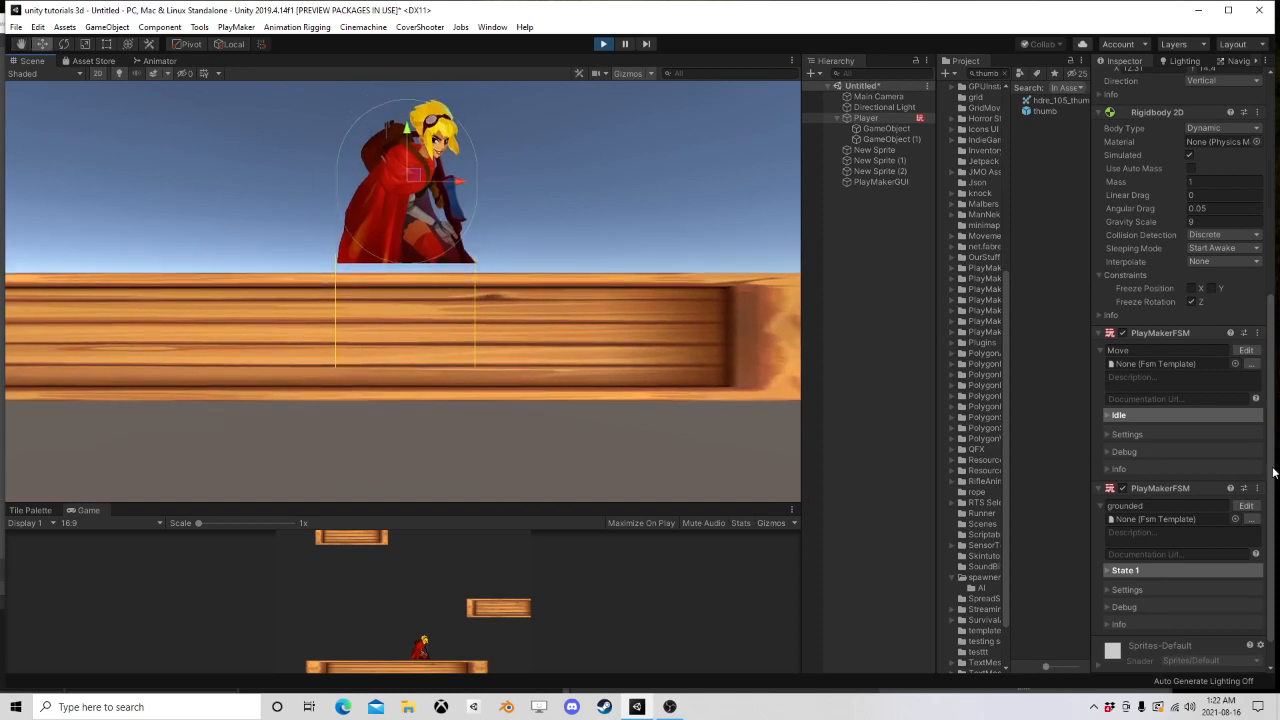
Step: Try distances of 1 and 2 on the grounded FSM's first raycast while the game is running
{"action": "left_click", "coordinate": [1245, 505]}
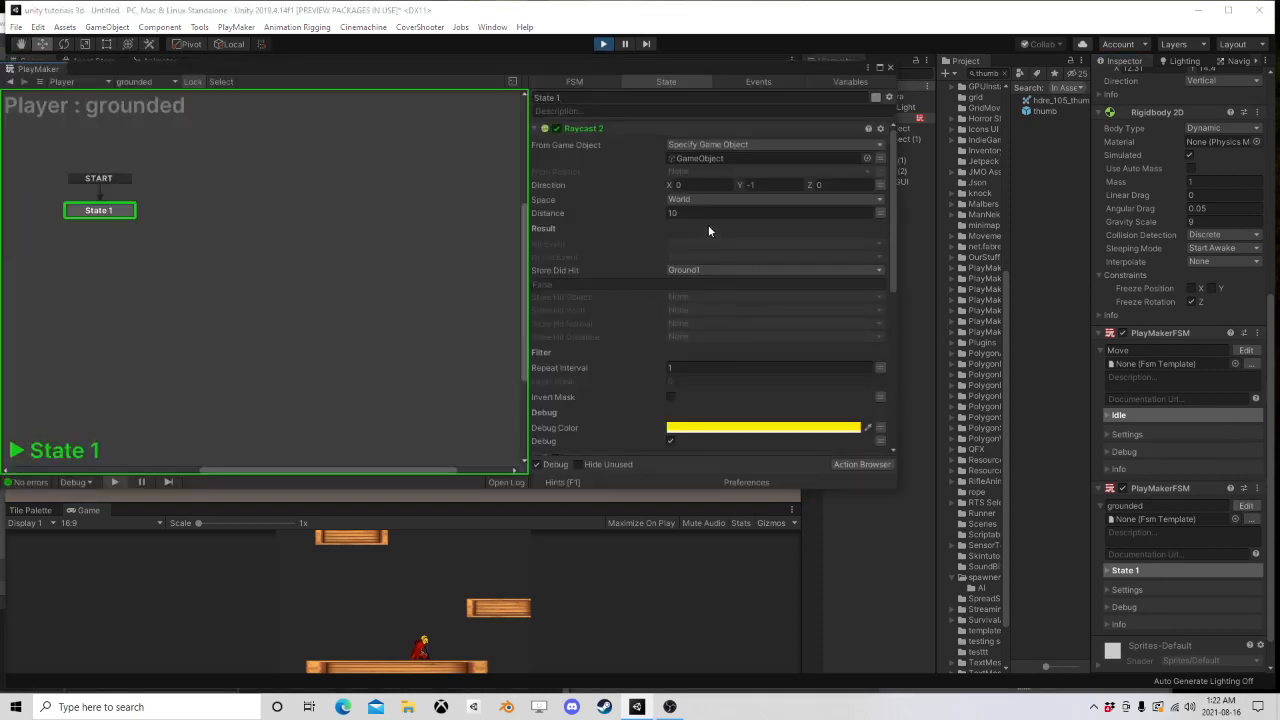
{"action": "left_click", "coordinate": [700, 212]}
{"action": "type", "text": "1"}
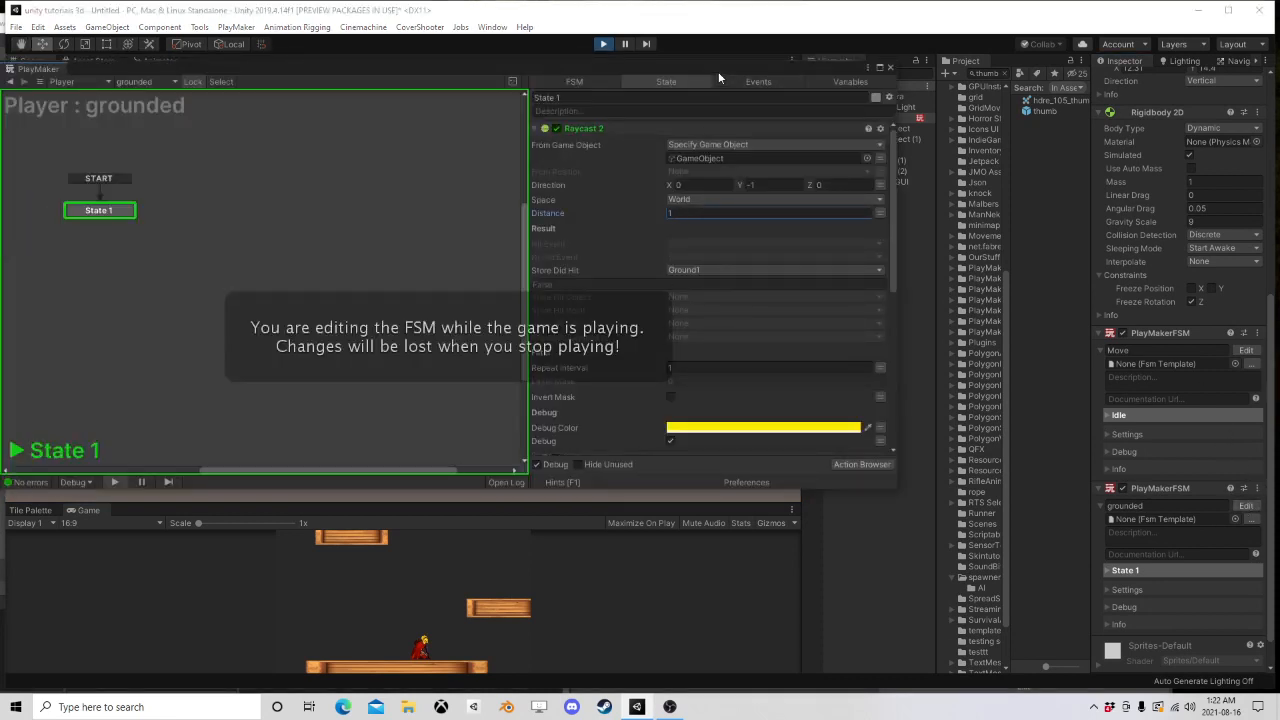
{"action": "left_click_drag", "start_coordinate": [718, 71], "coordinate": [675, 369]}
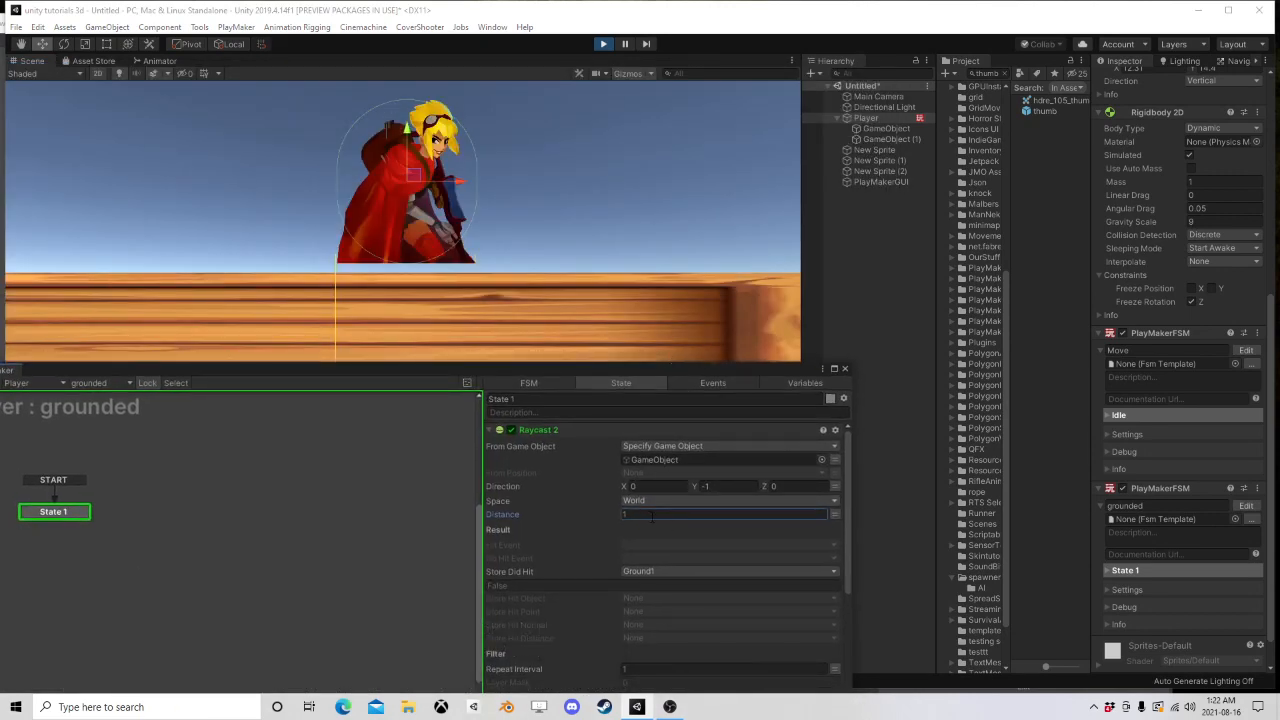
{"action": "left_click_drag", "start_coordinate": [652, 516], "coordinate": [574, 517]}
{"action": "type", "text": "2"}
Step: Stop the game and shorten both raycasts, setting the second one's distance to 1.75
{"action": "left_click", "coordinate": [604, 44]}
{"action": "left_click_drag", "start_coordinate": [663, 373], "coordinate": [670, 235]}
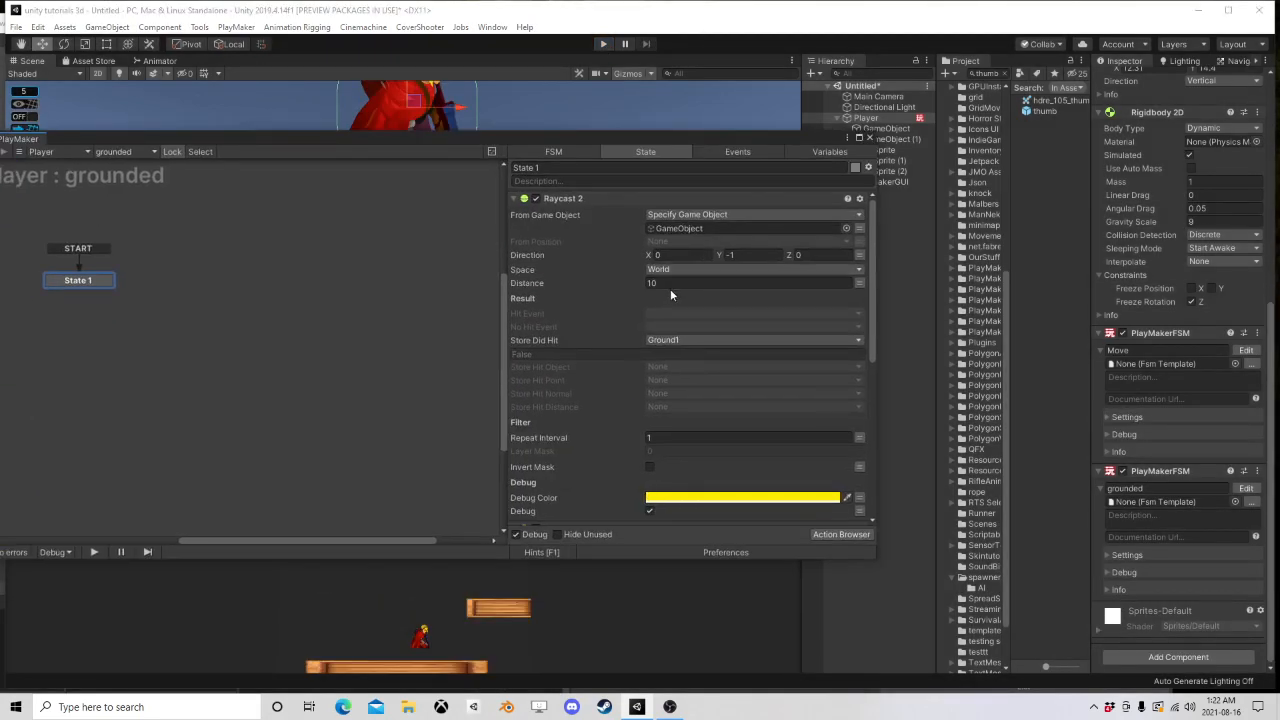
{"action": "left_click", "coordinate": [670, 284]}
{"action": "type", "text": "1"}
{"action": "scroll", "coordinate": [718, 419], "scroll_direction": "down", "scroll_amount": 3}
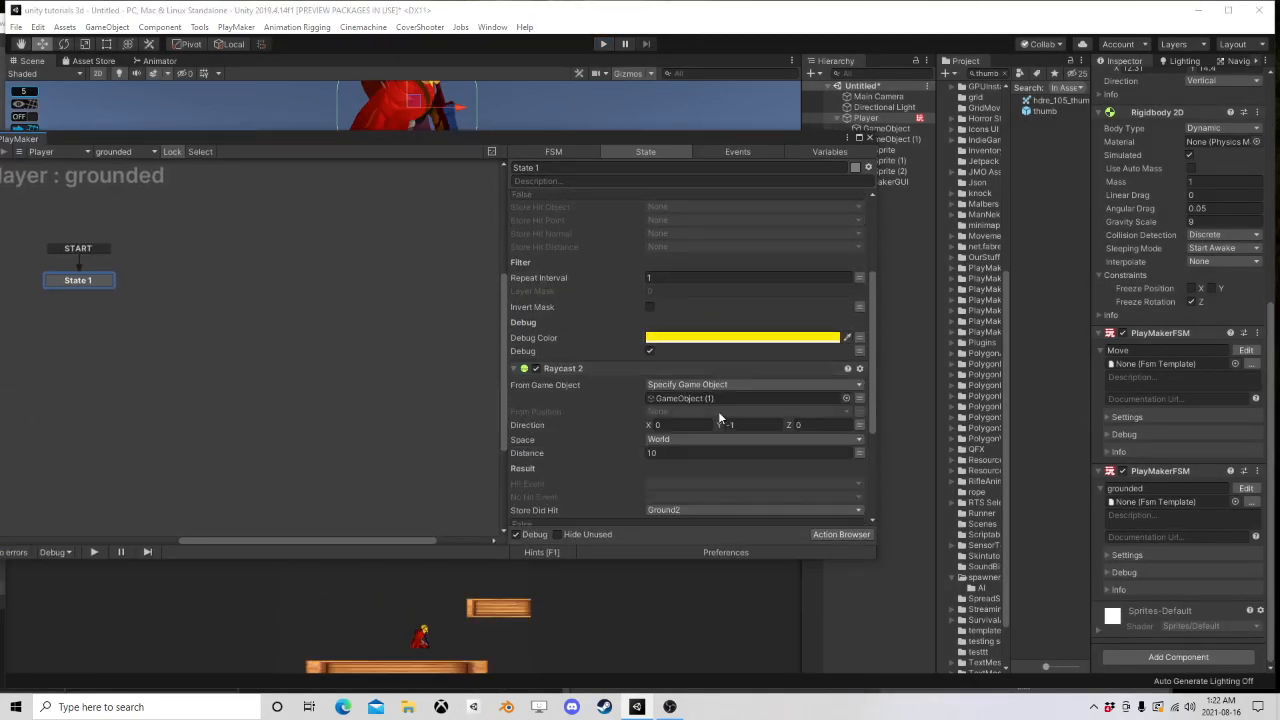
{"action": "left_click", "coordinate": [677, 452]}
{"action": "type", "text": "1"}
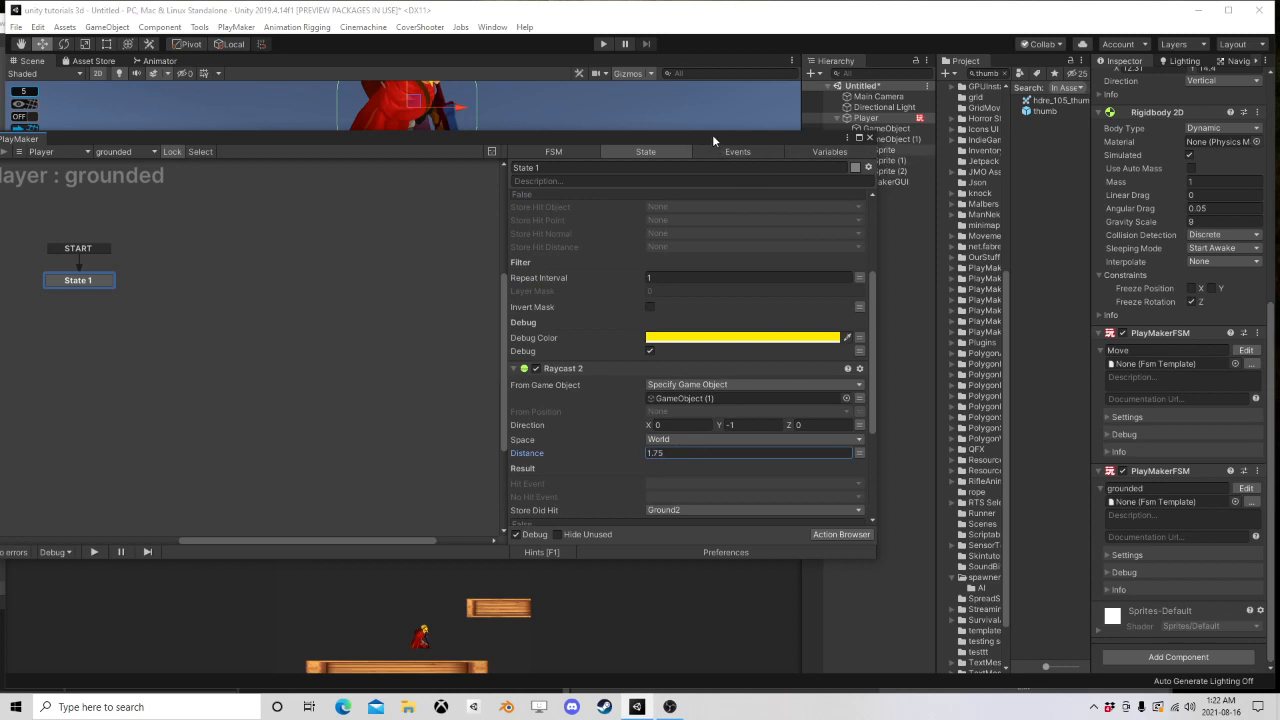
Step: Add a Bool Any True action below the raycasts in the grounded FSM's State 1
{"action": "left_click_drag", "start_coordinate": [712, 134], "coordinate": [900, 58]}
{"action": "scroll", "coordinate": [938, 317], "scroll_direction": "down", "scroll_amount": 5}
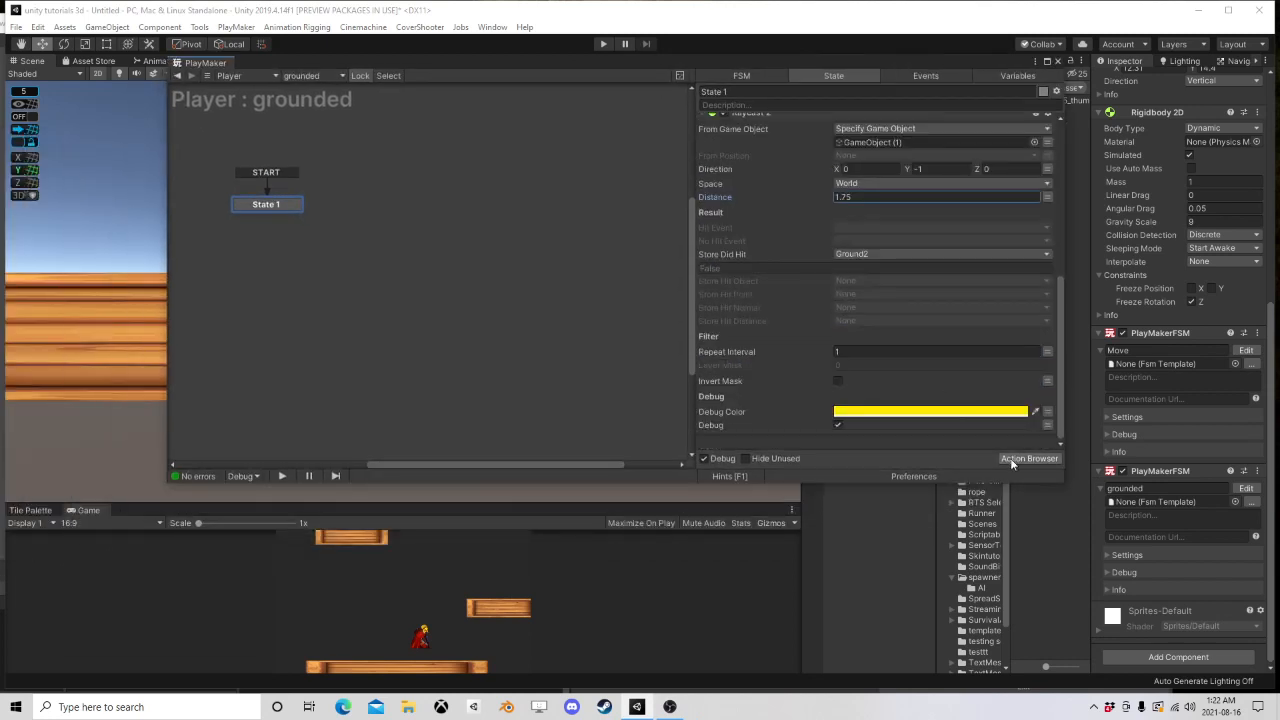
{"action": "left_click", "coordinate": [1028, 458]}
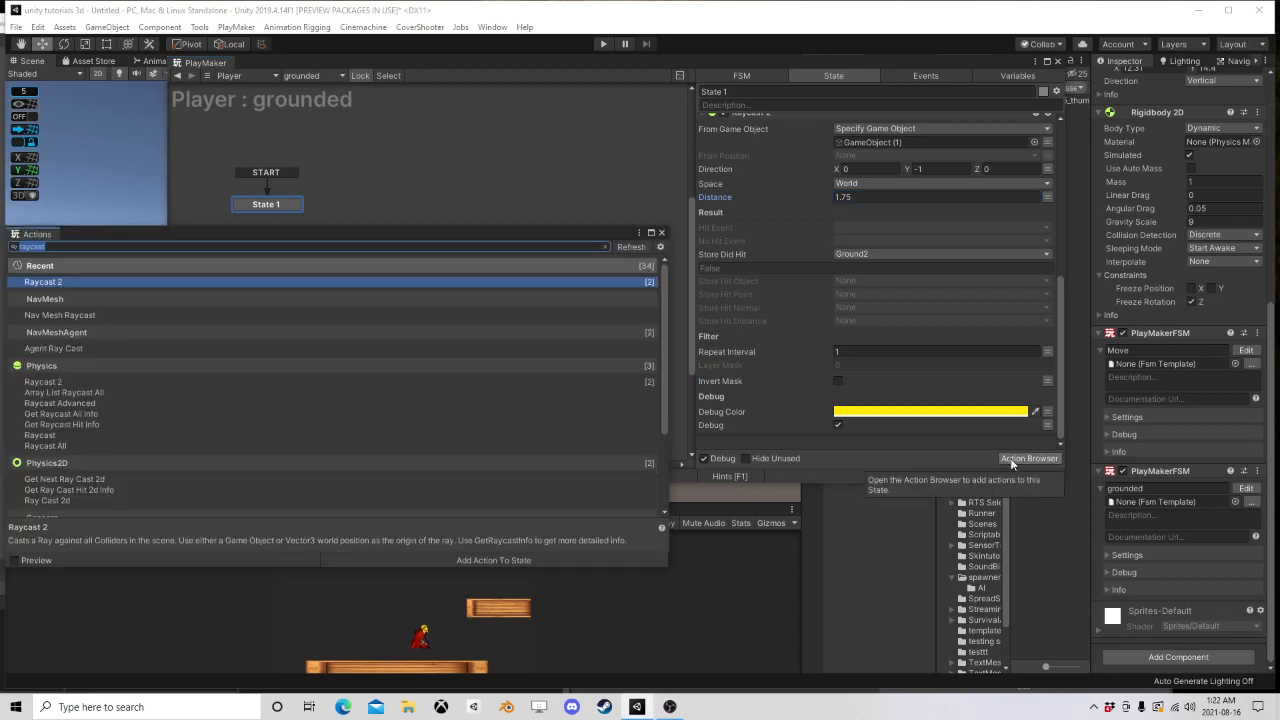
{"action": "type", "text": "any t"}
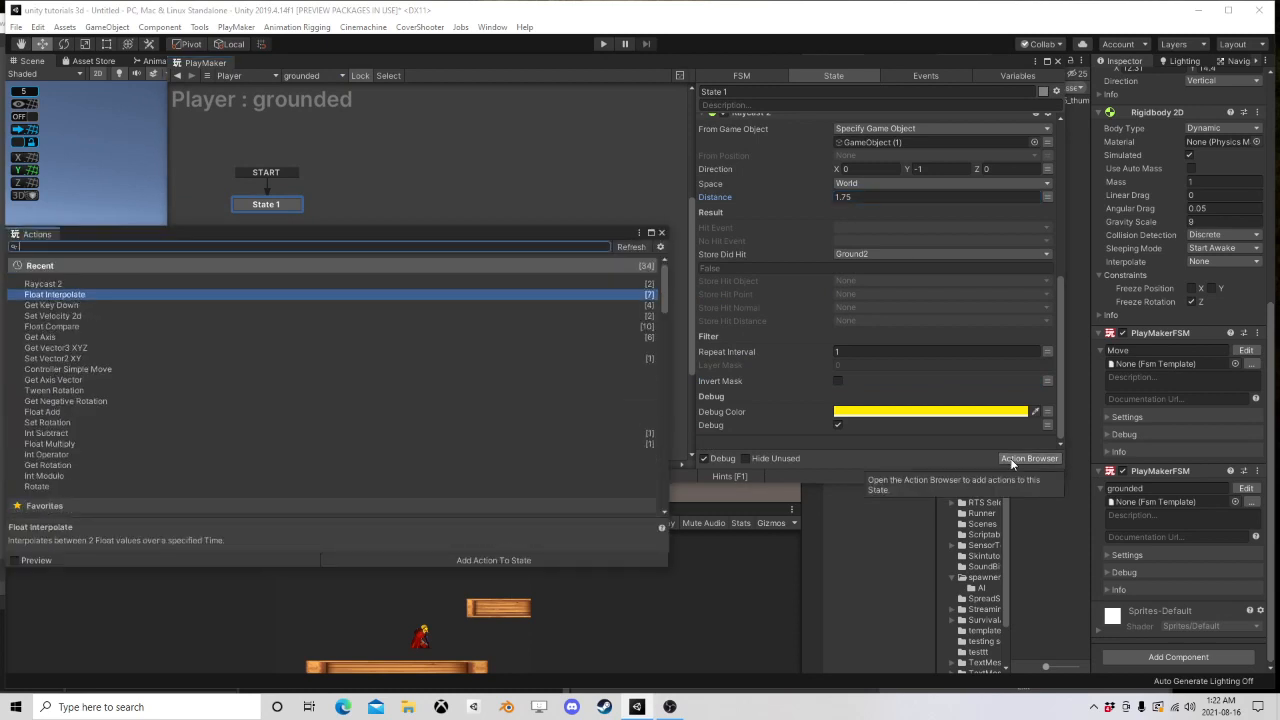
{"action": "type", "text": "r"}
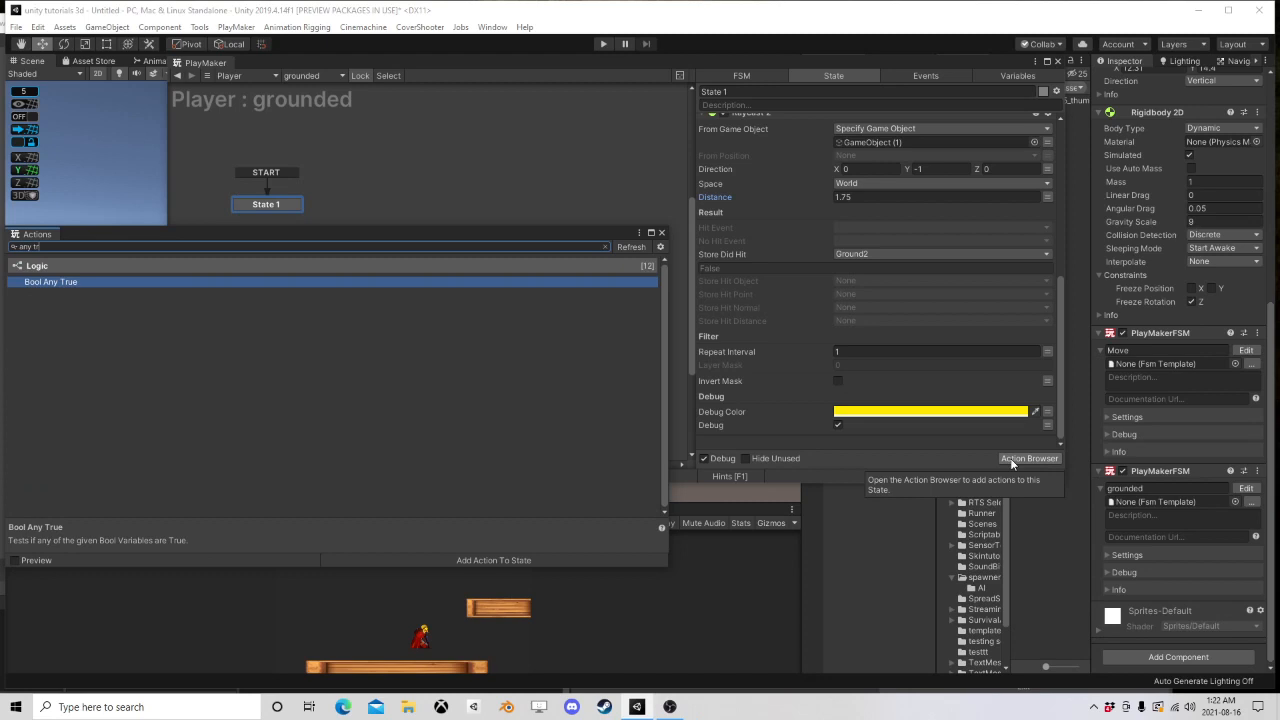
{"action": "key", "text": "Return"}
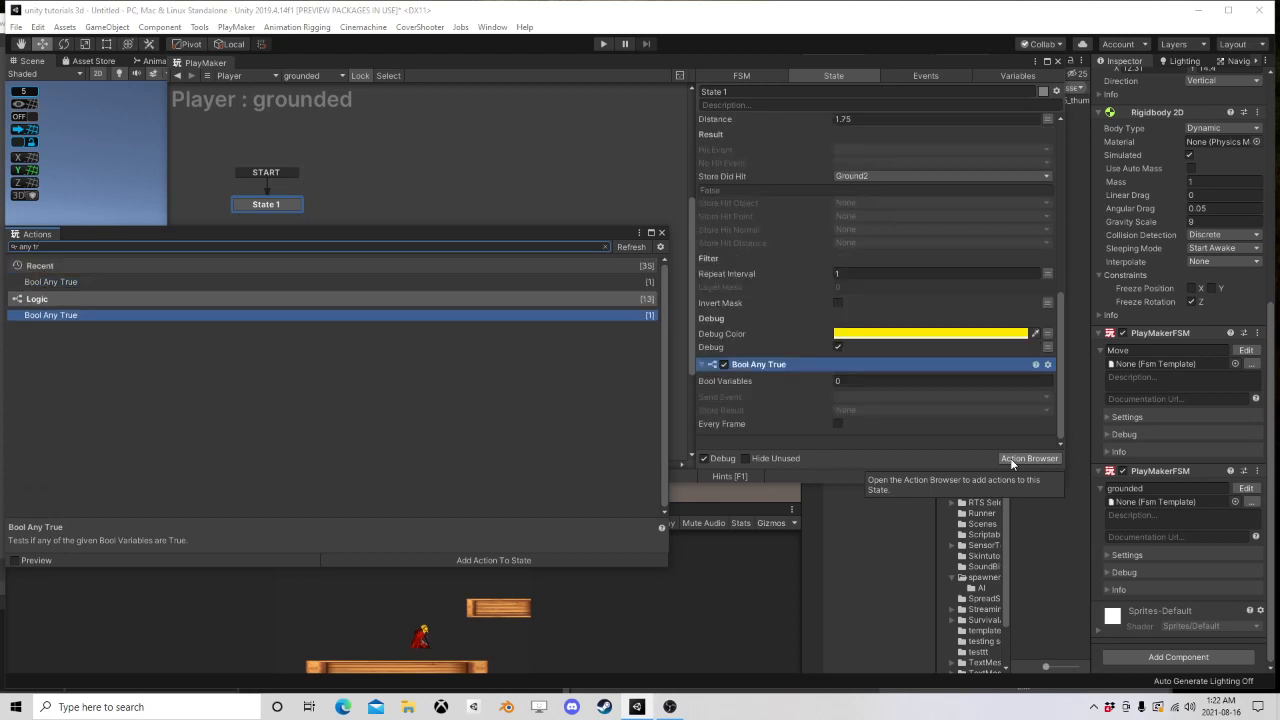
{"action": "left_click", "coordinate": [659, 233]}
Step: Give Bool Any True 2 bool variables, Ground1 as Element 0 and Ground2 as Element 1
{"action": "left_click", "coordinate": [872, 380]}
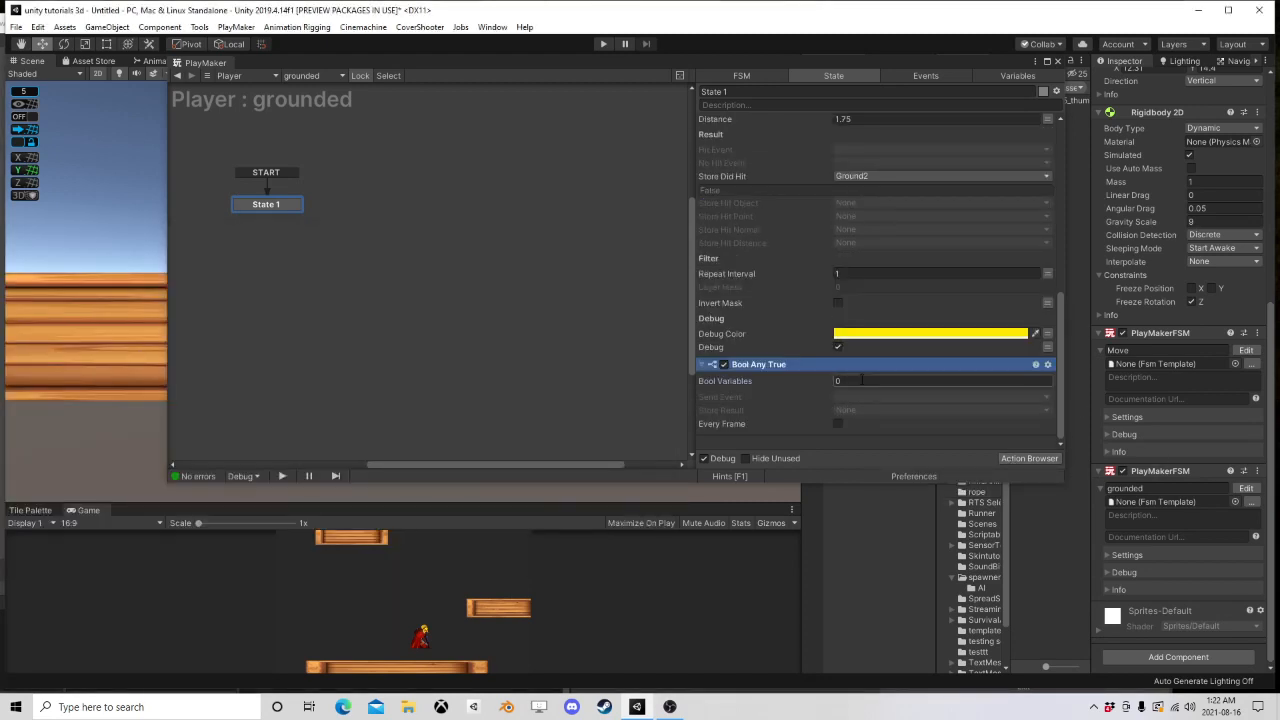
{"action": "key", "text": "Return"}
{"action": "left_click", "coordinate": [880, 394]}
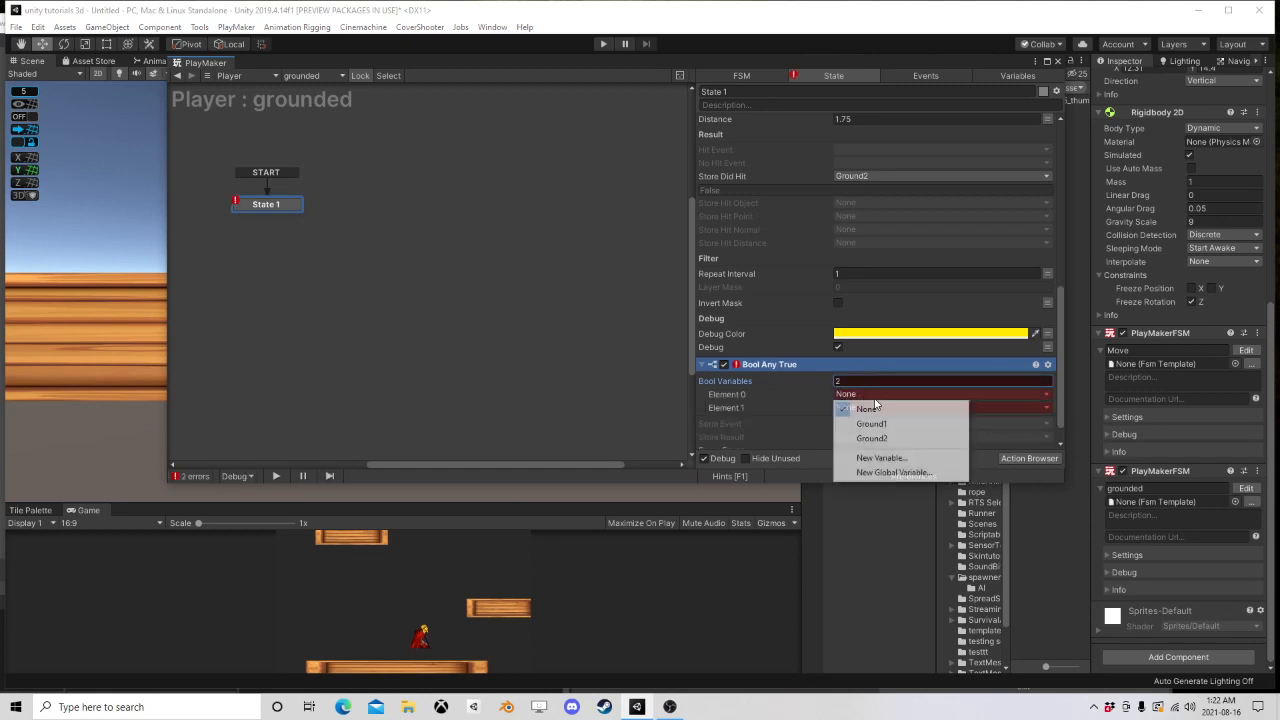
{"action": "left_click", "coordinate": [877, 422]}
{"action": "left_click", "coordinate": [856, 421]}
{"action": "left_click", "coordinate": [860, 463]}
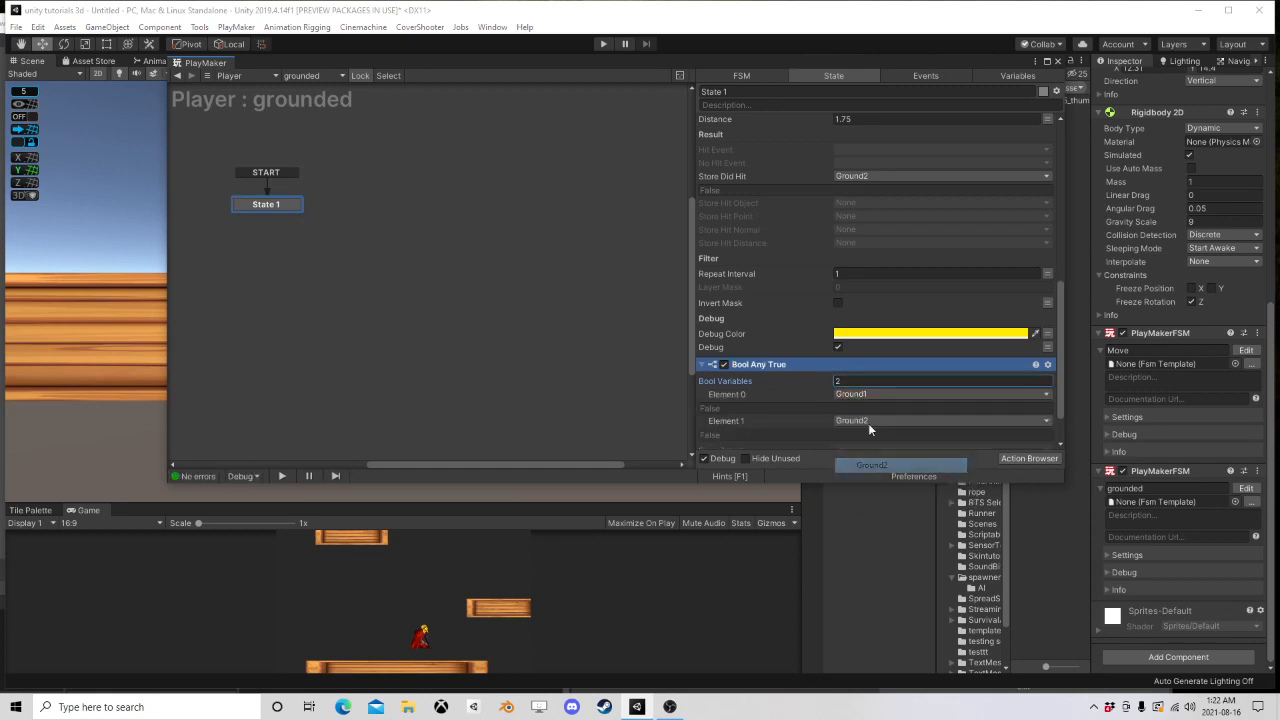
Step: Make Bool Any True run every frame and store its result in a new variable named IsGrounded
{"action": "scroll", "coordinate": [827, 406], "scroll_direction": "down", "scroll_amount": 2}
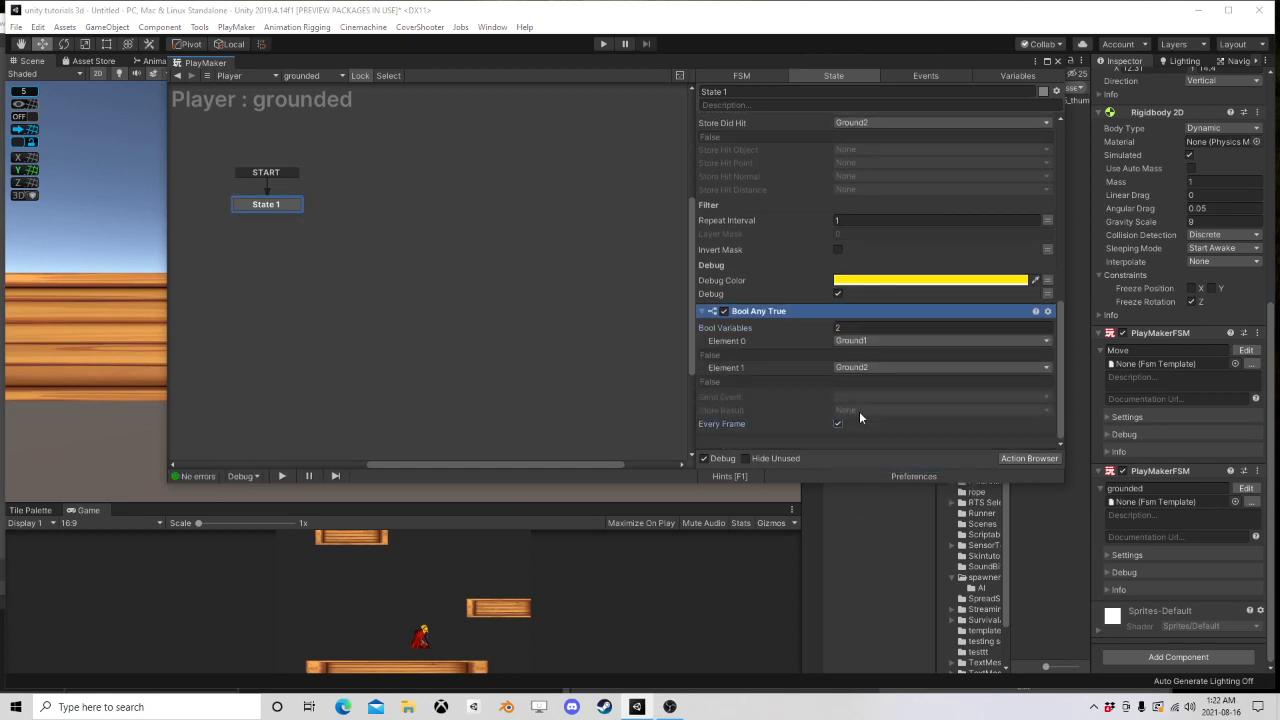
{"action": "left_click", "coordinate": [859, 411]}
{"action": "left_click", "coordinate": [878, 472]}
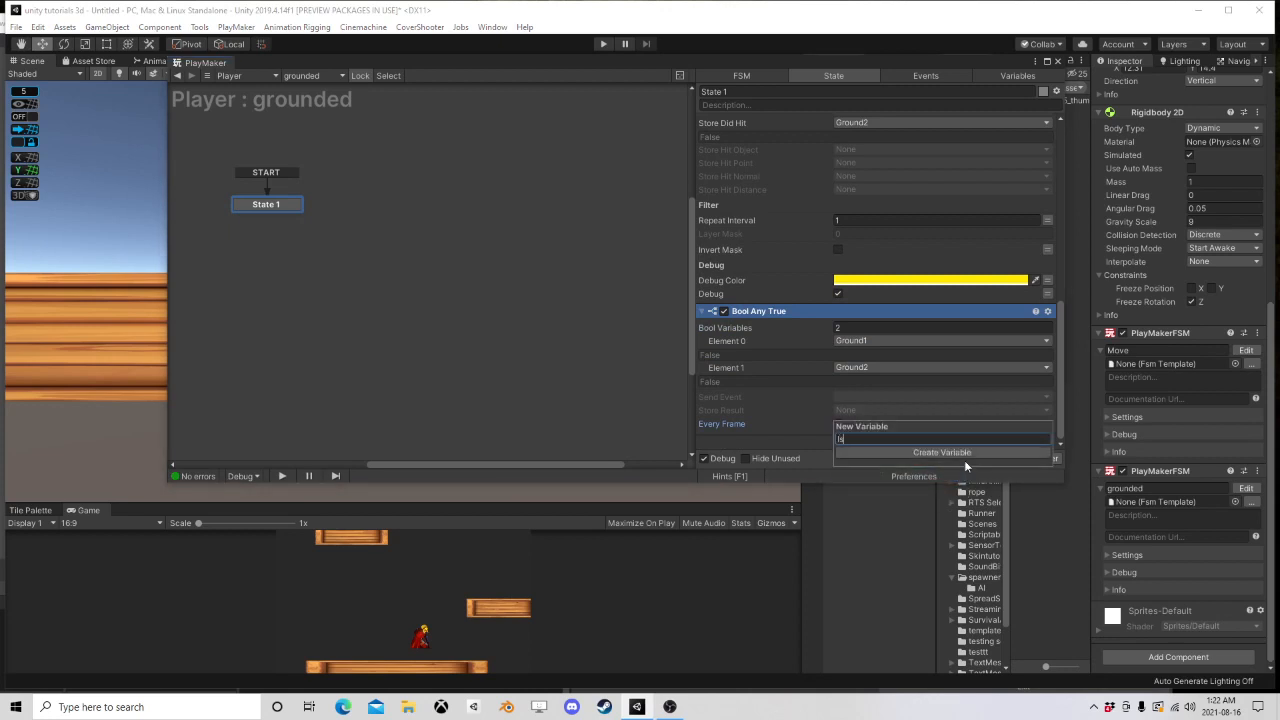
{"action": "type", "text": "IsGrounded"}
{"action": "key", "text": "Return"}
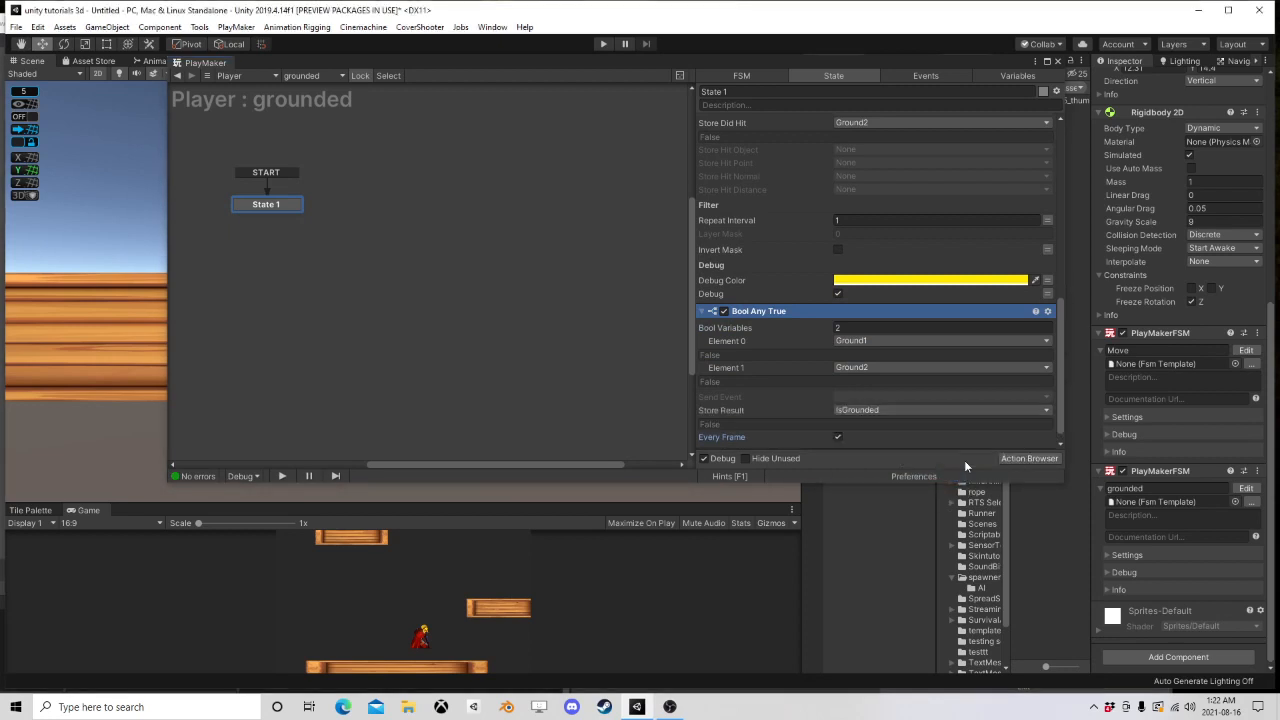
Step: Add an Fsm Bool Test action to the Jump state of the Player's Move FSM
{"action": "left_click", "coordinate": [1057, 62]}
{"action": "left_click", "coordinate": [1245, 350]}
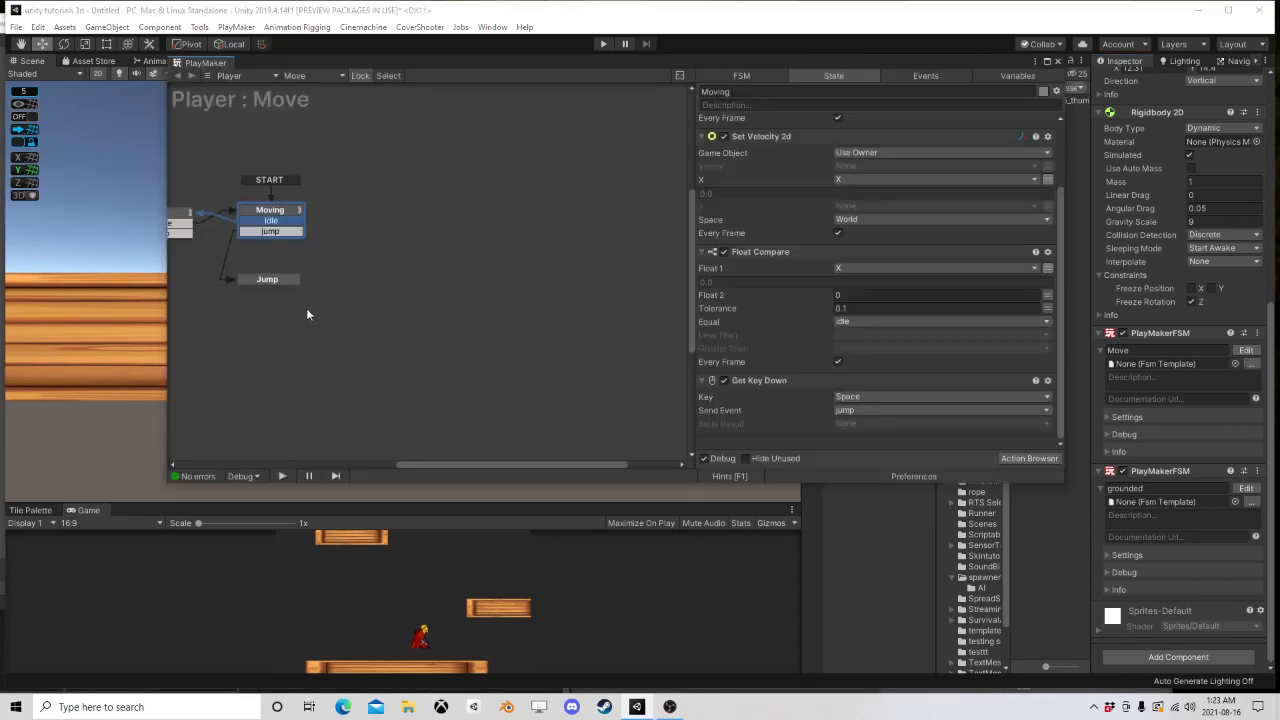
{"action": "left_click", "coordinate": [428, 300]}
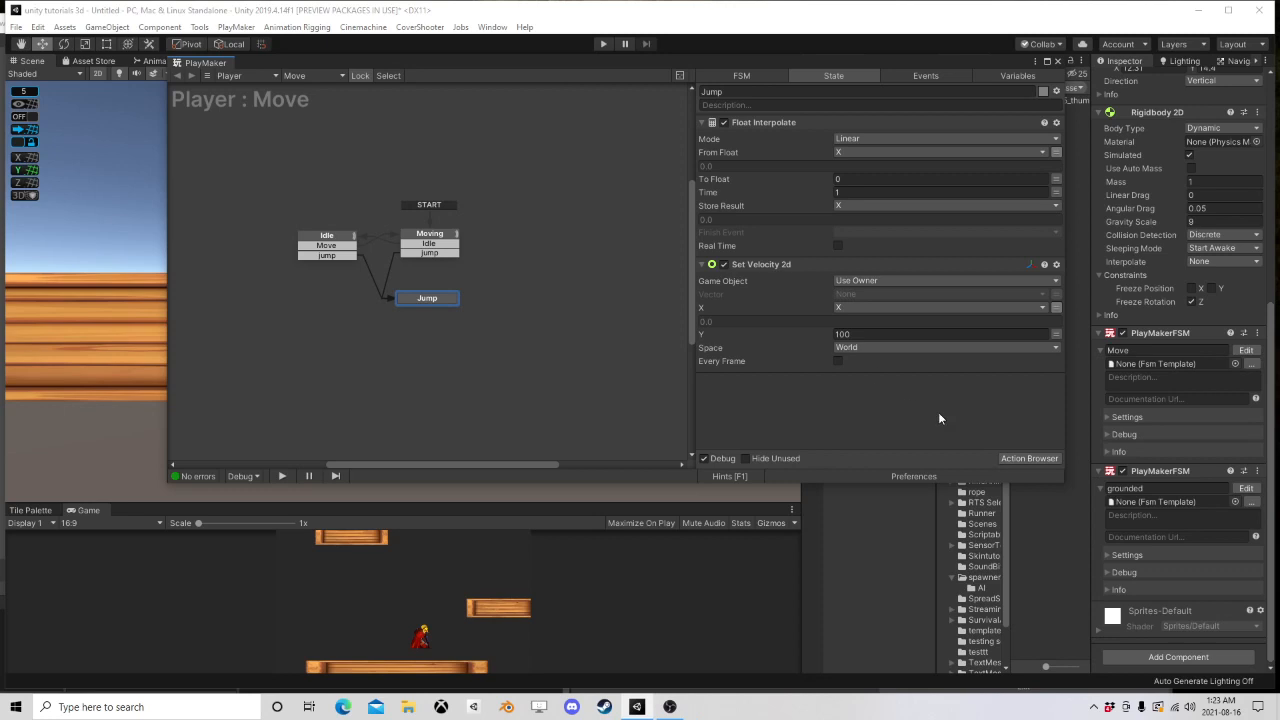
{"action": "left_click", "coordinate": [1029, 458]}
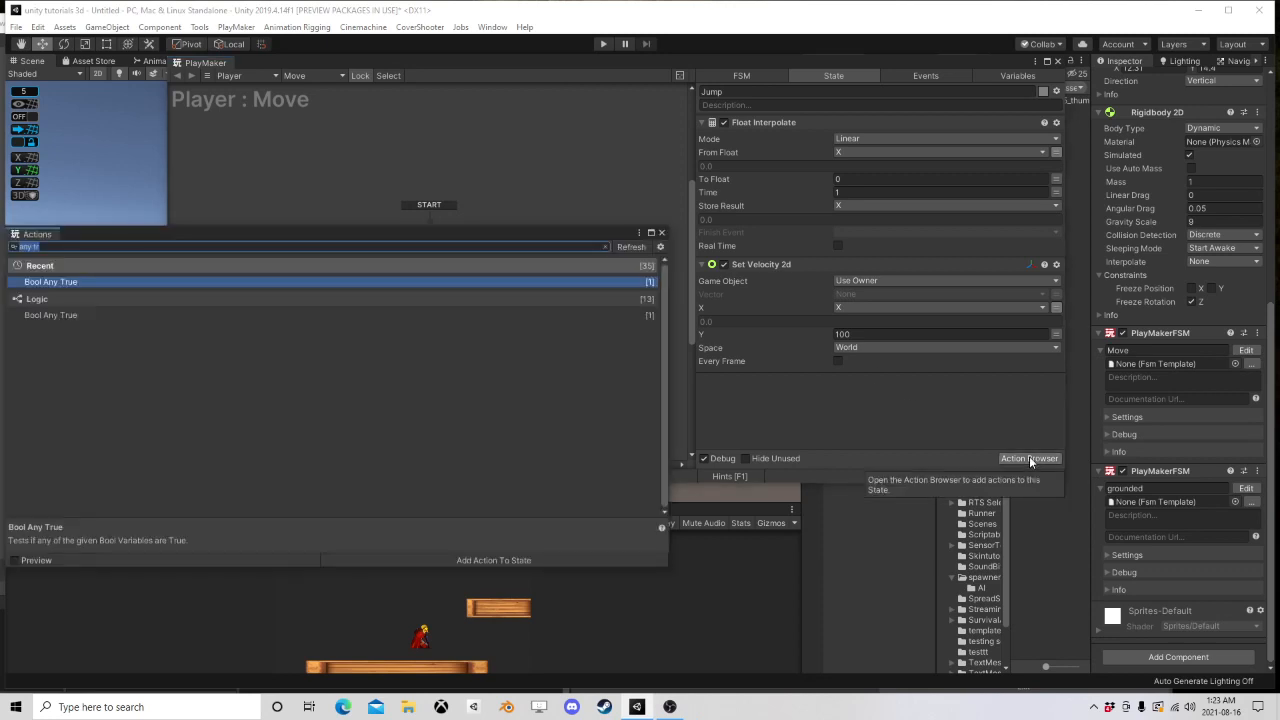
{"action": "type", "text": "fsm bool t"}
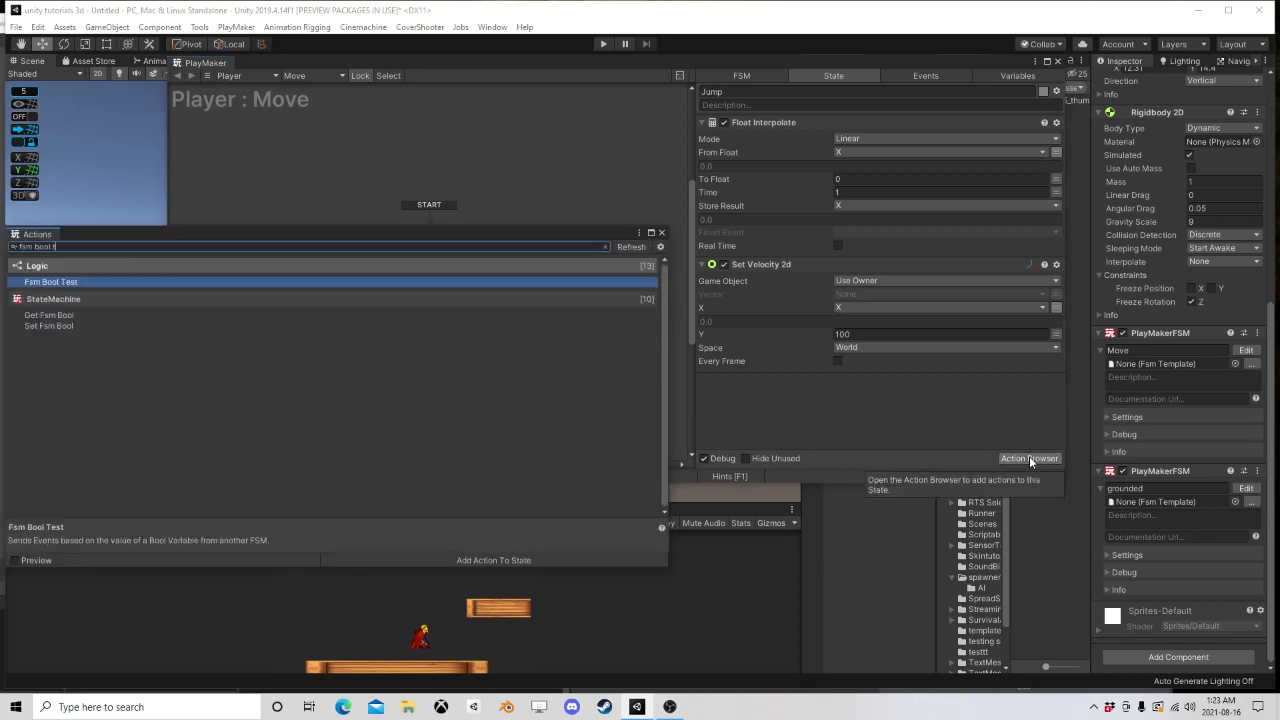
{"action": "type", "text": "est"}
{"action": "key", "text": "Return"}
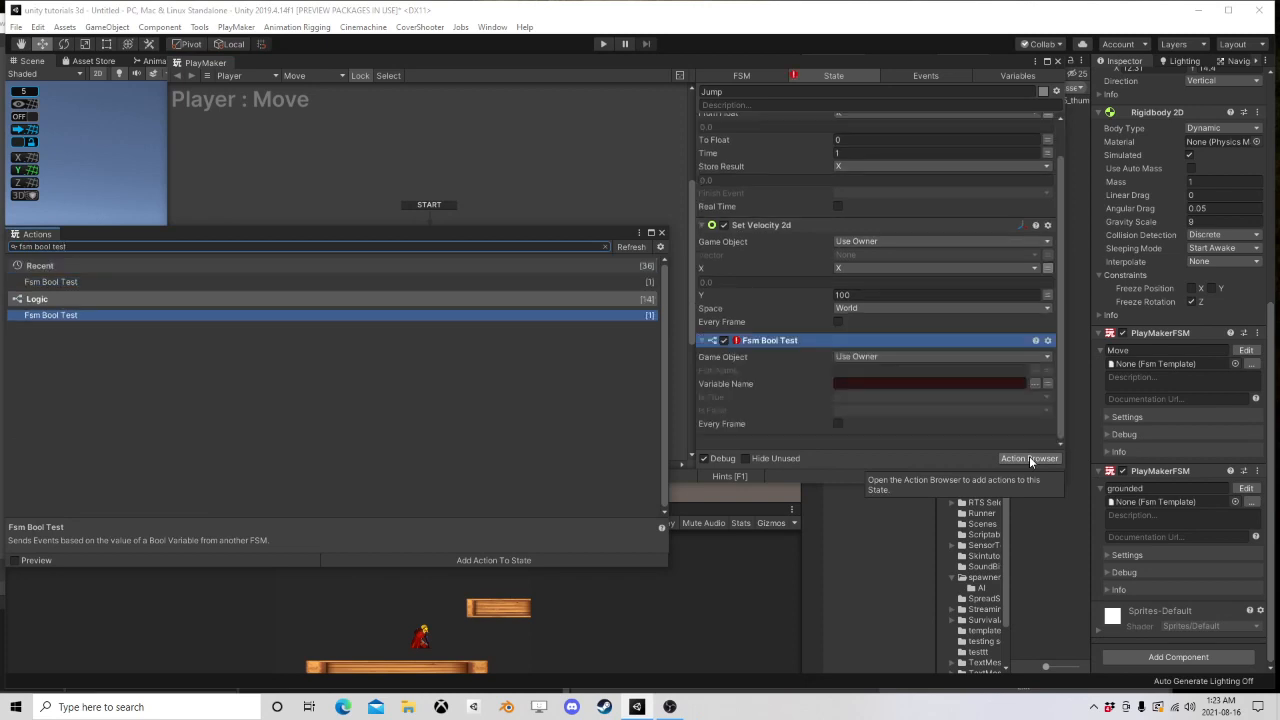
{"action": "left_click", "coordinate": [661, 233]}
Step: Make the Fsm Bool Test check the grounded FSM's IsGrounded variable every frame
{"action": "left_click", "coordinate": [1033, 371]}
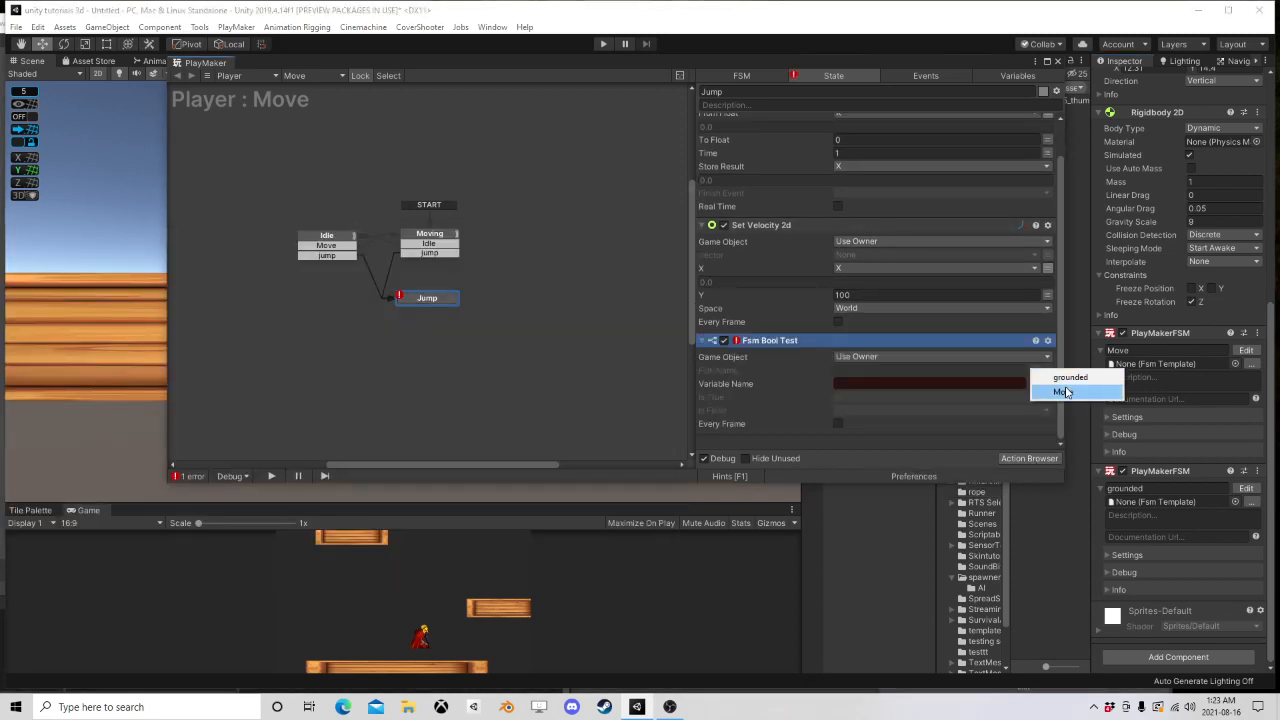
{"action": "left_click", "coordinate": [1049, 377]}
{"action": "left_click", "coordinate": [1048, 384]}
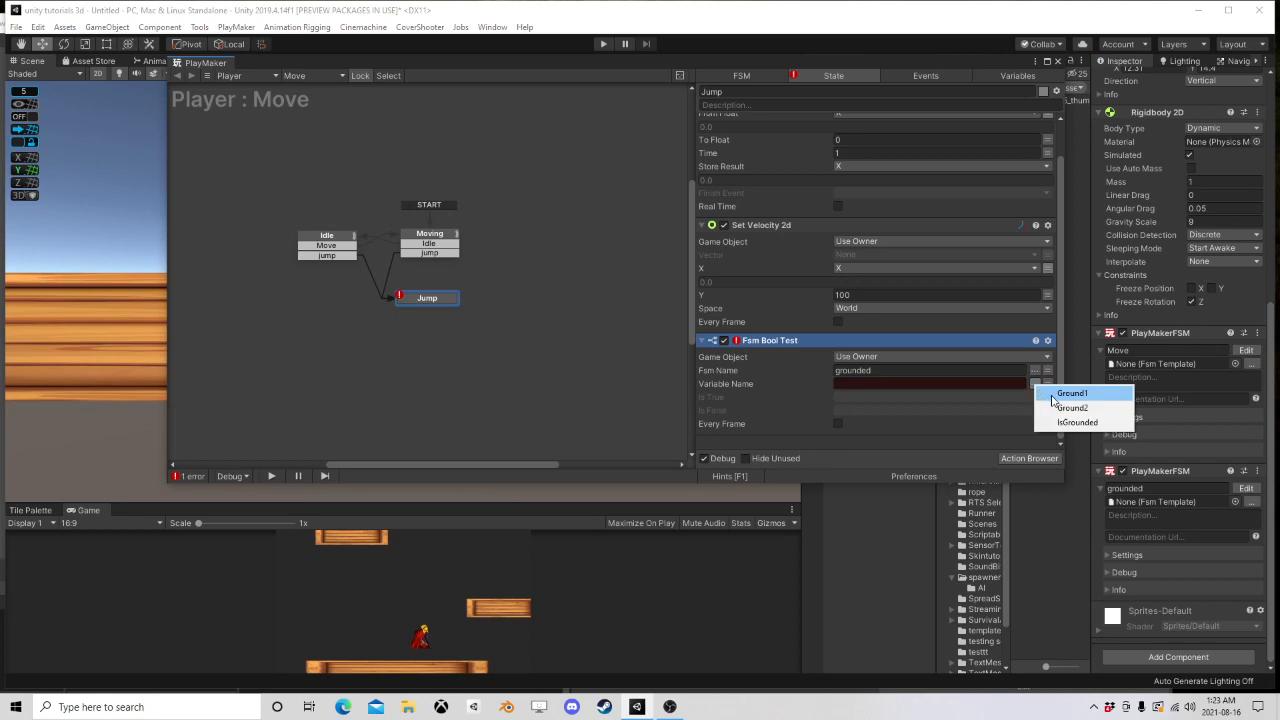
{"action": "left_click", "coordinate": [1070, 420]}
{"action": "left_click", "coordinate": [838, 423]}
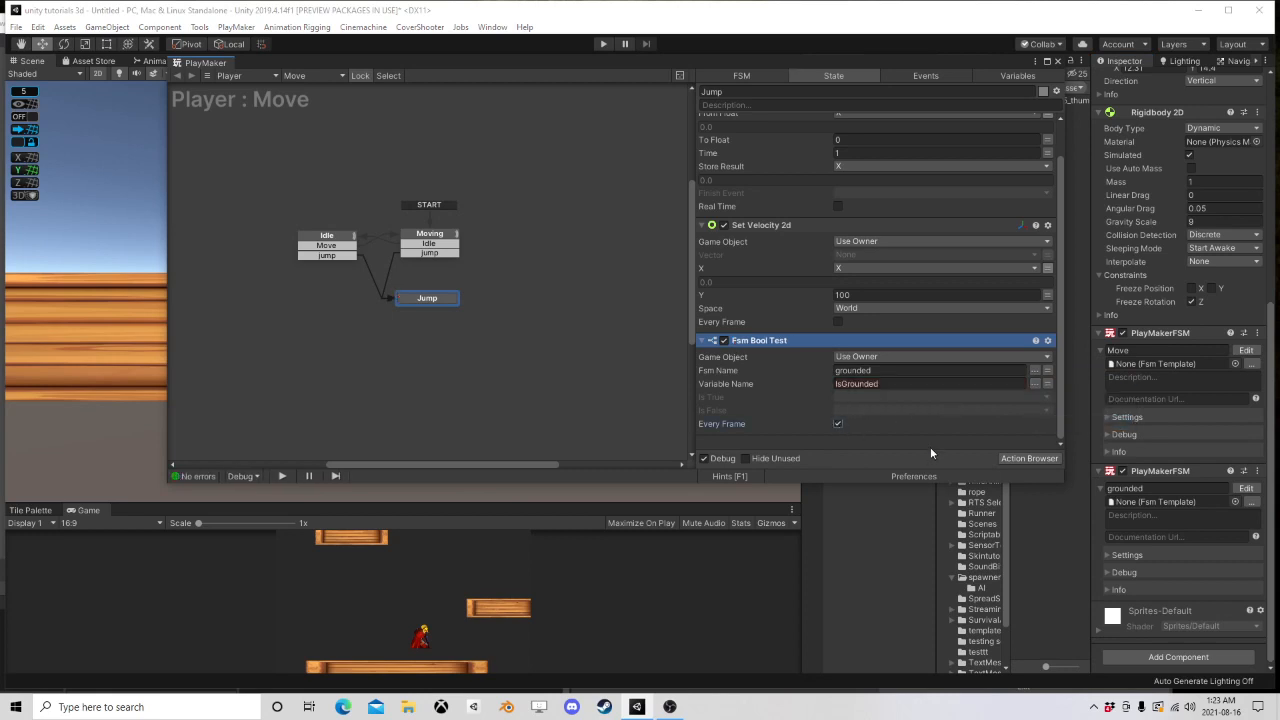
Step: Shift the Jump state slightly in the Move FSM graph and add a new state below it
{"action": "middle_click_drag", "start_coordinate": [428, 357], "coordinate": [495, 315]}
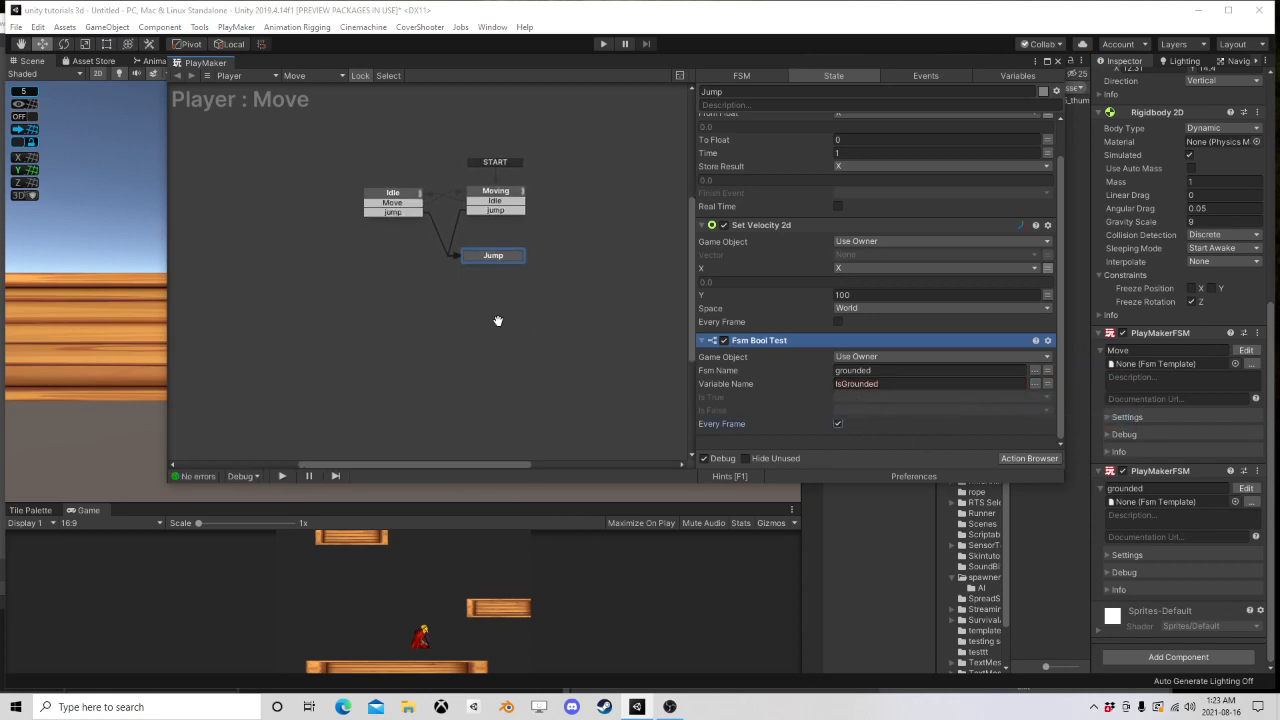
{"action": "scroll", "coordinate": [495, 315], "scroll_direction": "up", "scroll_amount": 1}
{"action": "left_click_drag", "start_coordinate": [491, 253], "coordinate": [500, 260]}
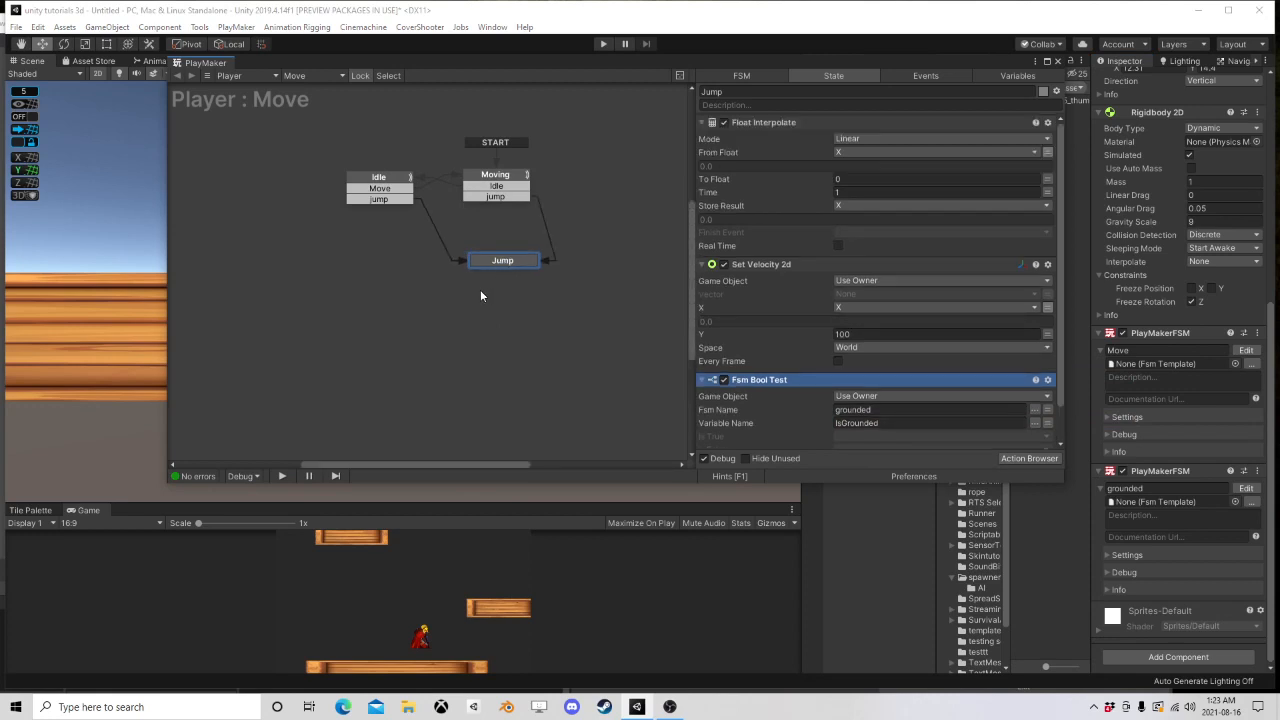
{"action": "right_click", "coordinate": [458, 301]}
{"action": "left_click", "coordinate": [492, 309]}
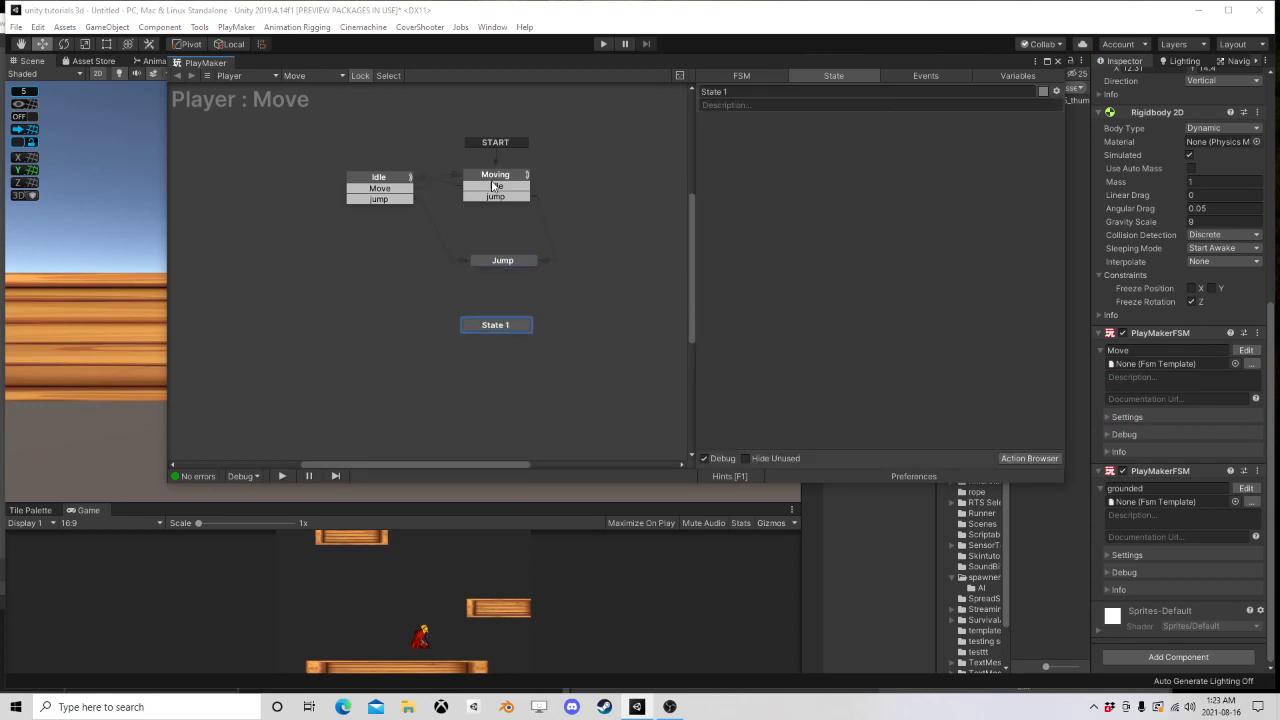
Step: Move the Fsm Bool Test action from the Jump state to State 1 and link Jump to State 1 with a FINISHED transition
{"action": "left_click", "coordinate": [510, 262]}
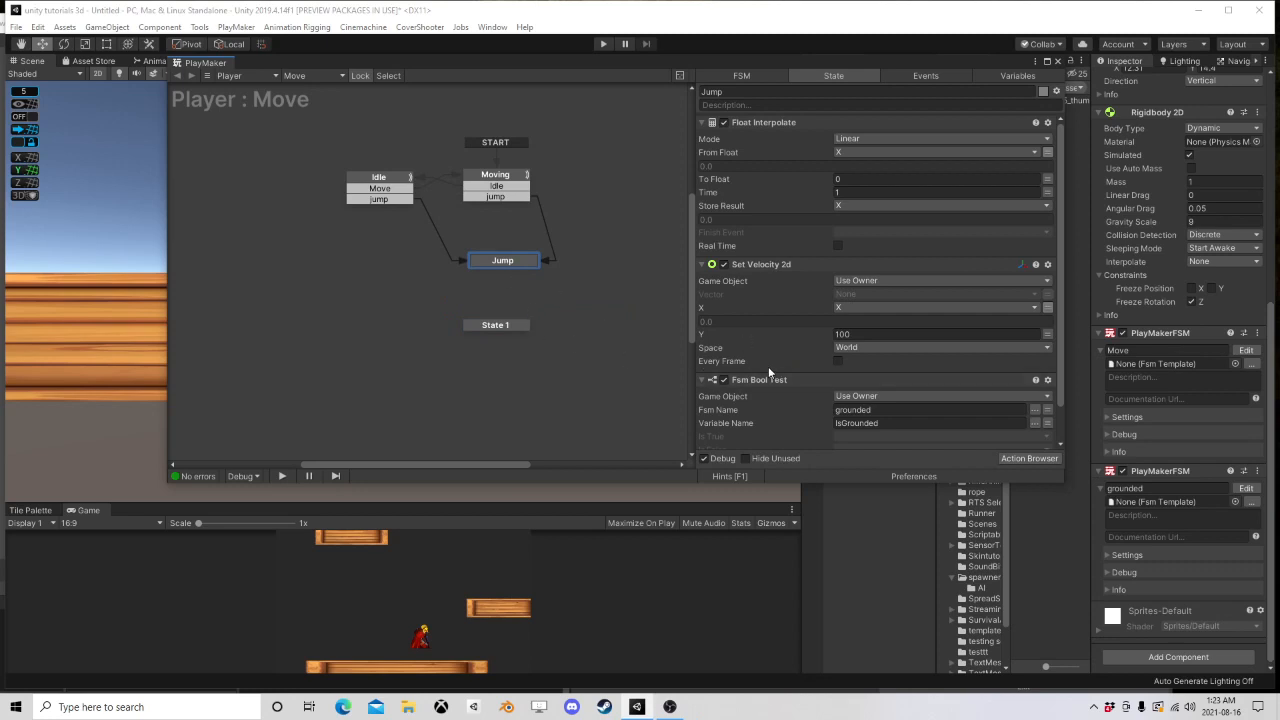
{"action": "left_click_drag", "start_coordinate": [512, 329], "coordinate": [512, 323]}
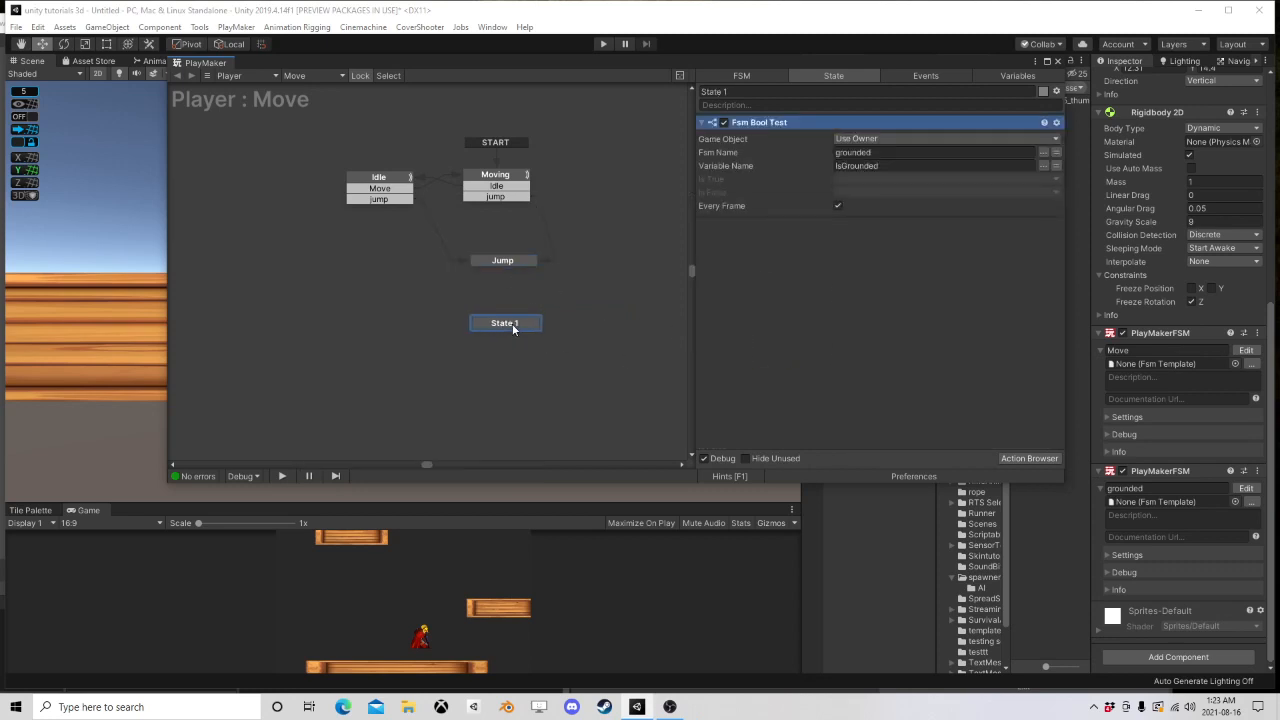
{"action": "left_click", "coordinate": [507, 261]}
{"action": "left_click", "coordinate": [507, 261], "text": "ctrl"}
{"action": "left_click_drag", "start_coordinate": [516, 273], "coordinate": [517, 326]}
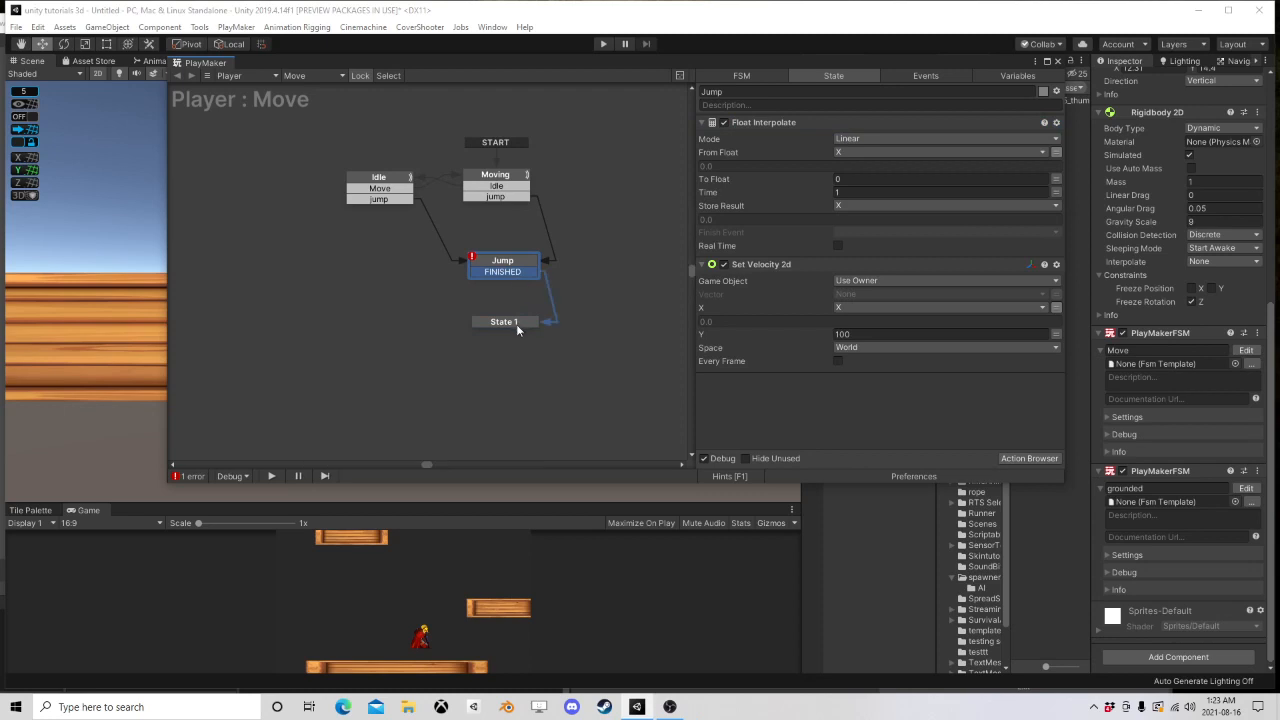
Step: Add a Wait action to the Jump state after Set Velocity 2d
{"action": "left_click", "coordinate": [997, 457]}
{"action": "type", "text": "wa"}
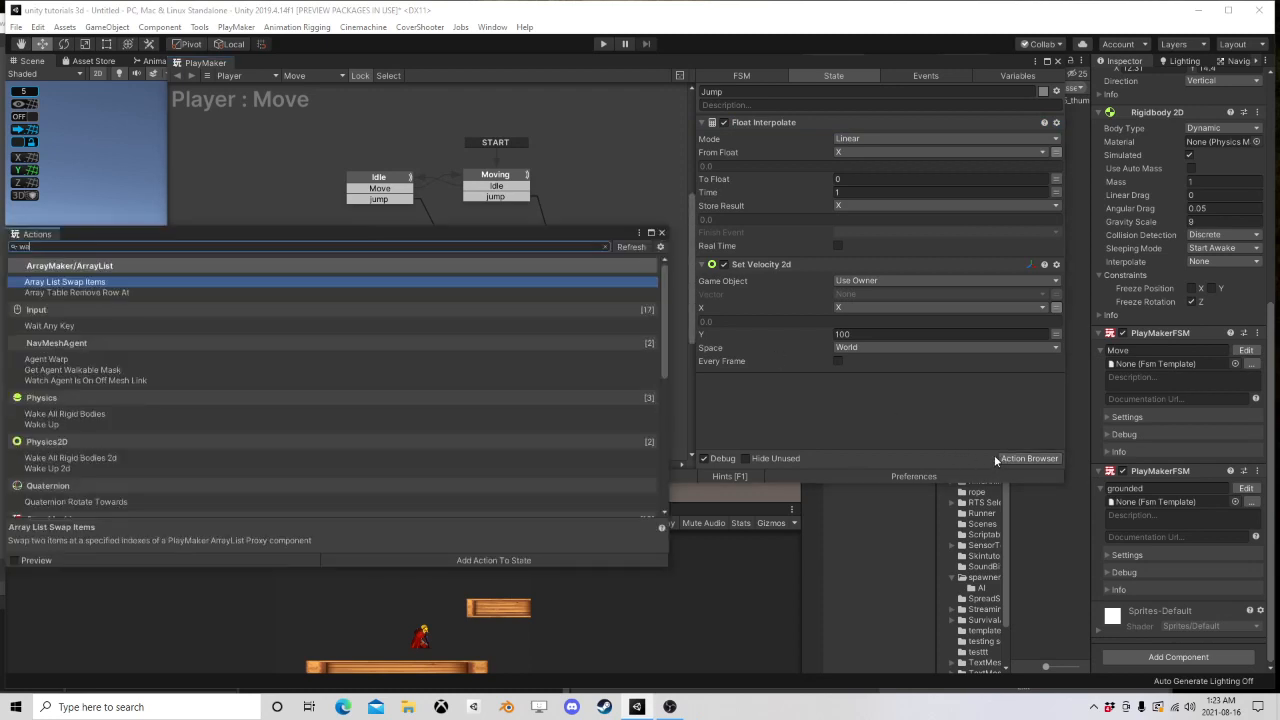
{"action": "type", "text": "it"}
{"action": "double_click", "coordinate": [58, 326]}
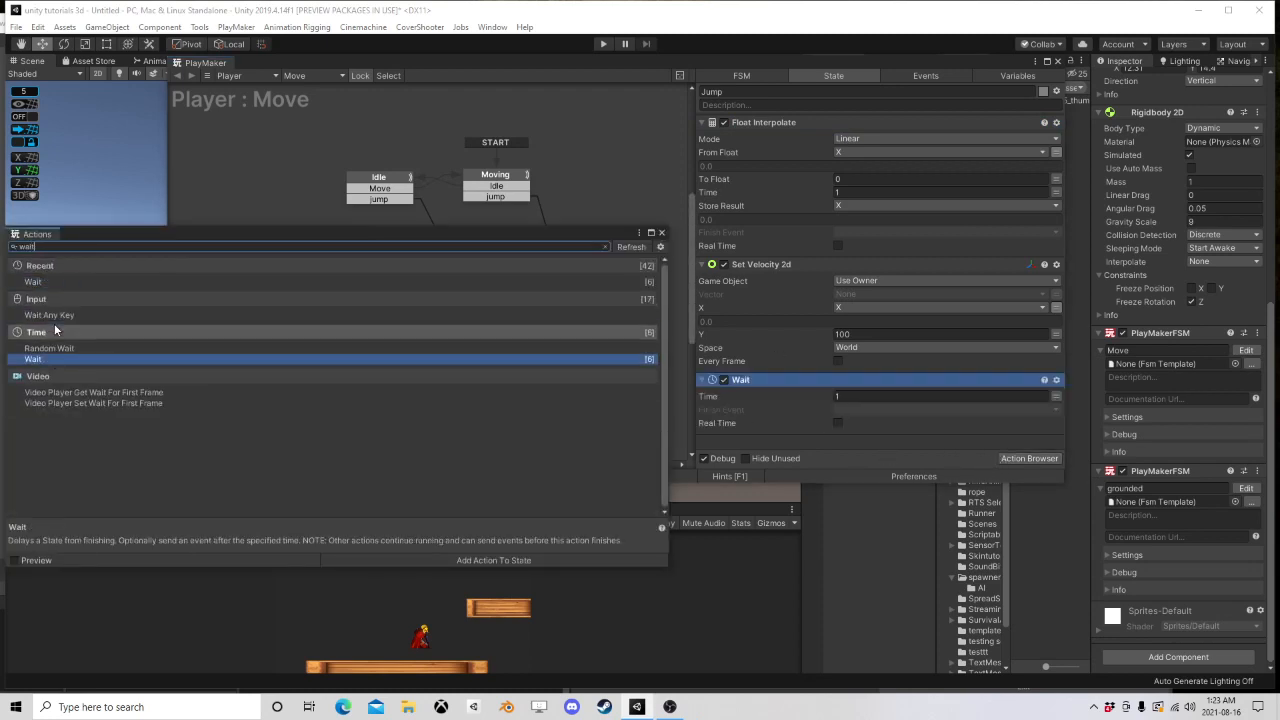
{"action": "left_click", "coordinate": [661, 232]}
Step: Set the Wait action's time to 0.25 and its finish event to FINISHED
{"action": "left_click", "coordinate": [855, 398]}
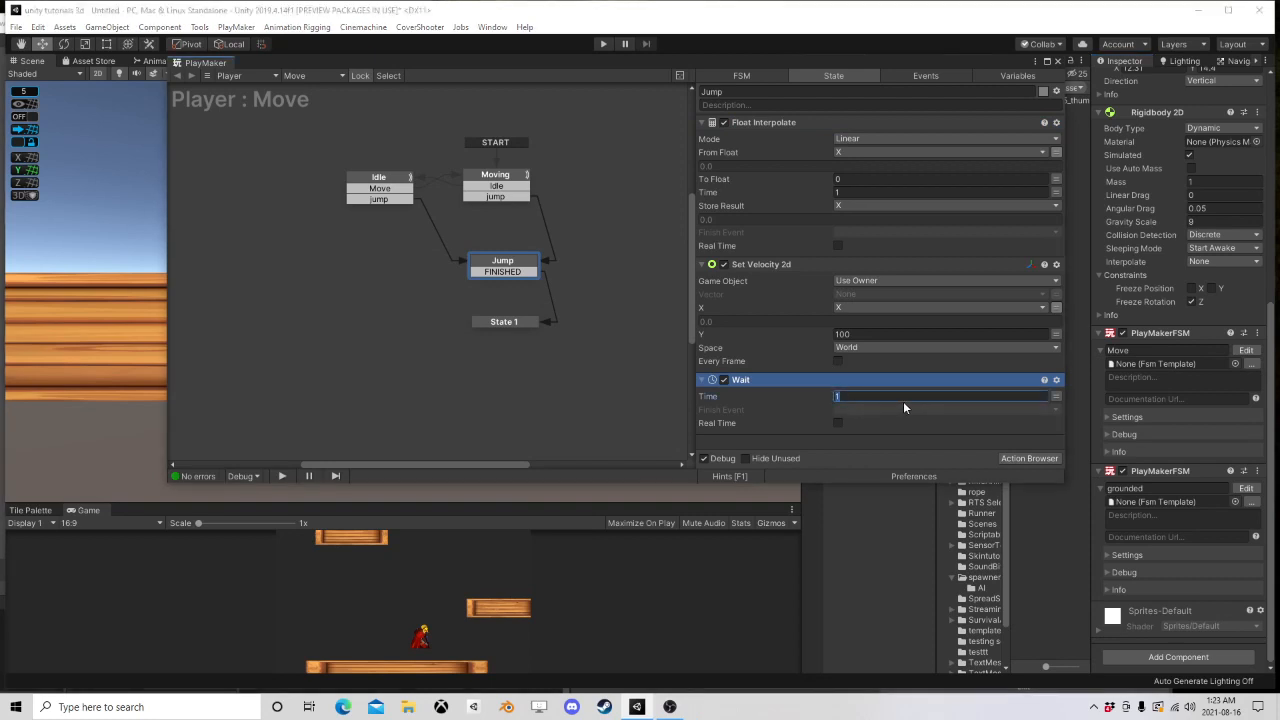
{"action": "type", "text": ".25"}
{"action": "left_click", "coordinate": [840, 411]}
{"action": "left_click", "coordinate": [877, 478]}
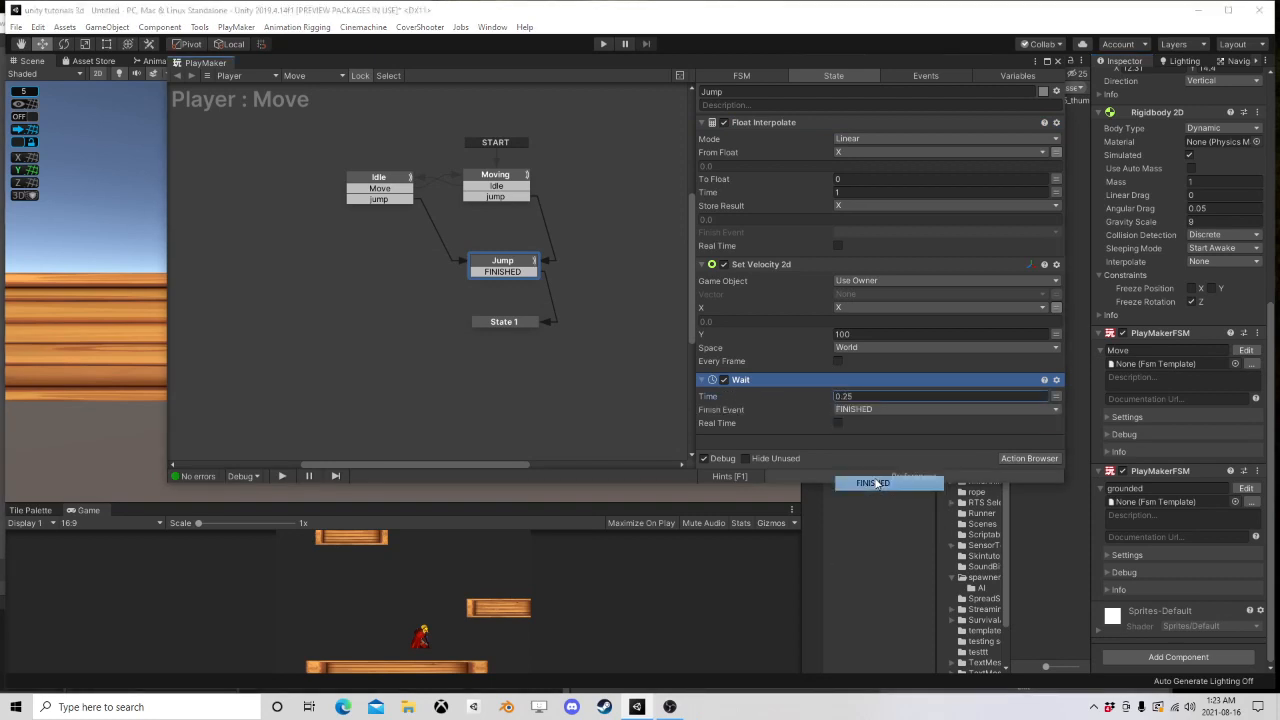
Step: Place State 1 directly beneath Jump and make its Is True result send a new Landed event that transitions to Moving
{"action": "left_click_drag", "start_coordinate": [520, 325], "coordinate": [518, 287]}
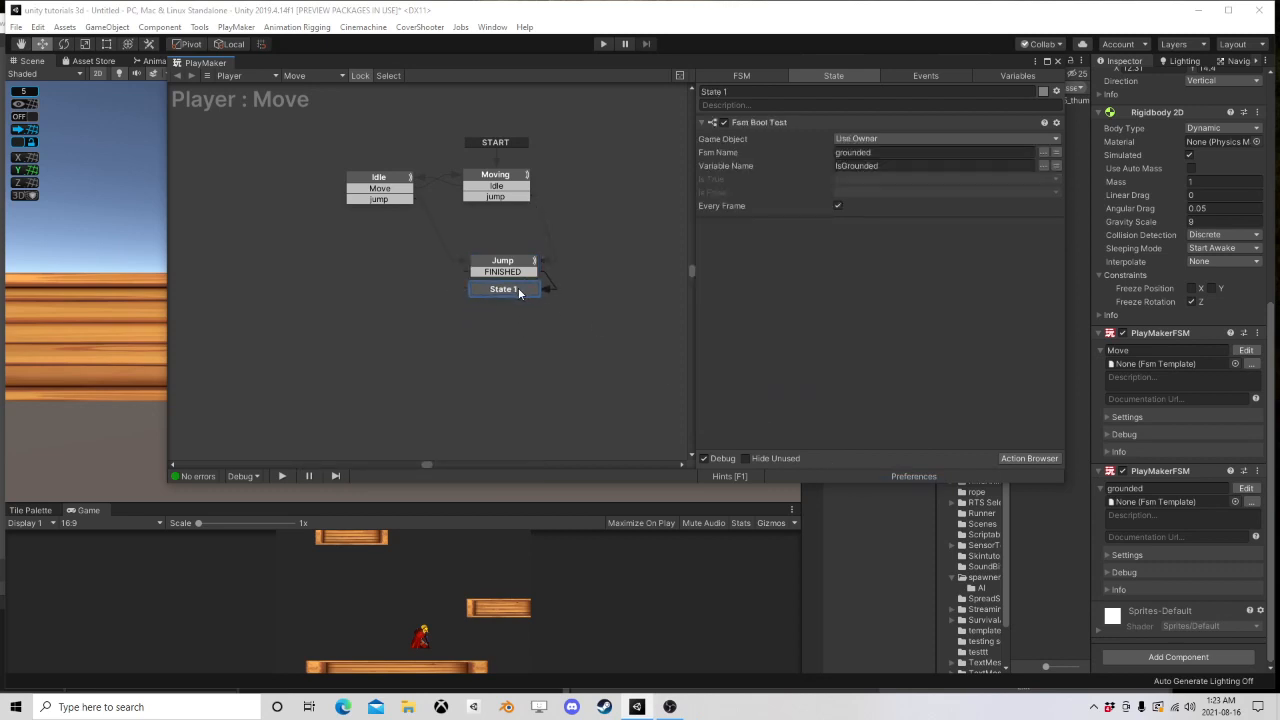
{"action": "left_click", "coordinate": [866, 179]}
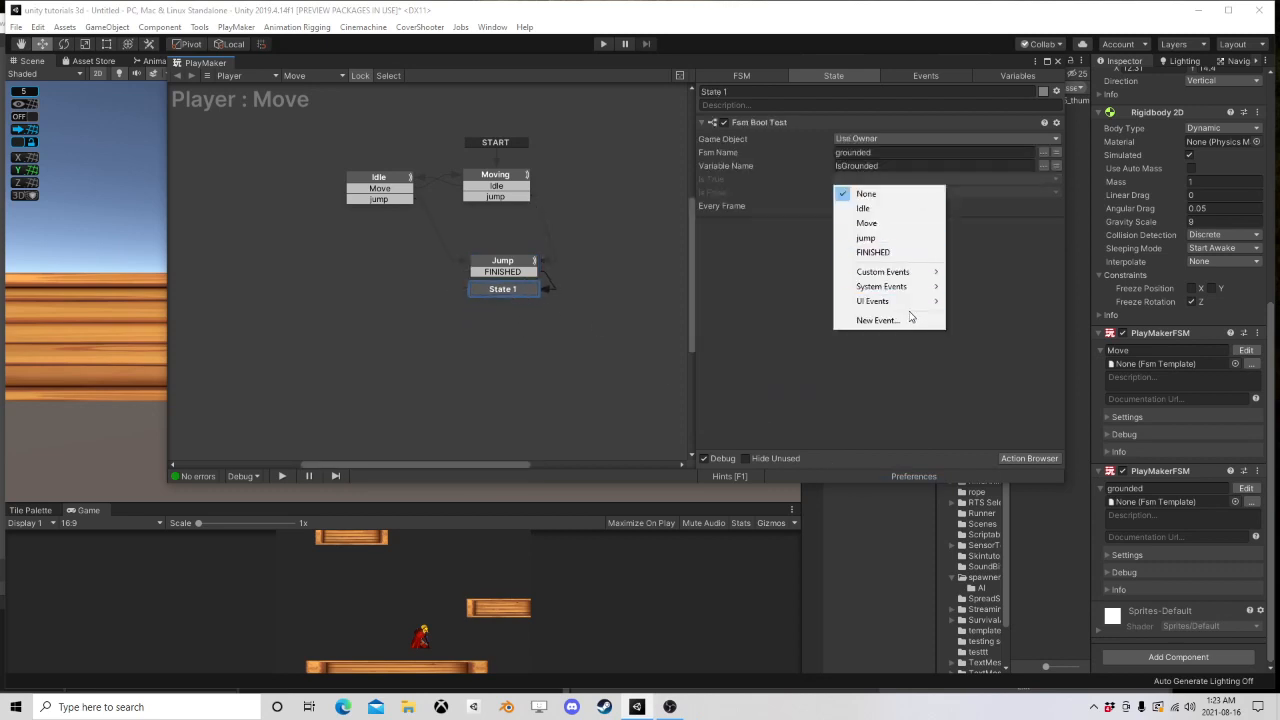
{"action": "left_click", "coordinate": [884, 316]}
{"action": "type", "text": "Landed"}
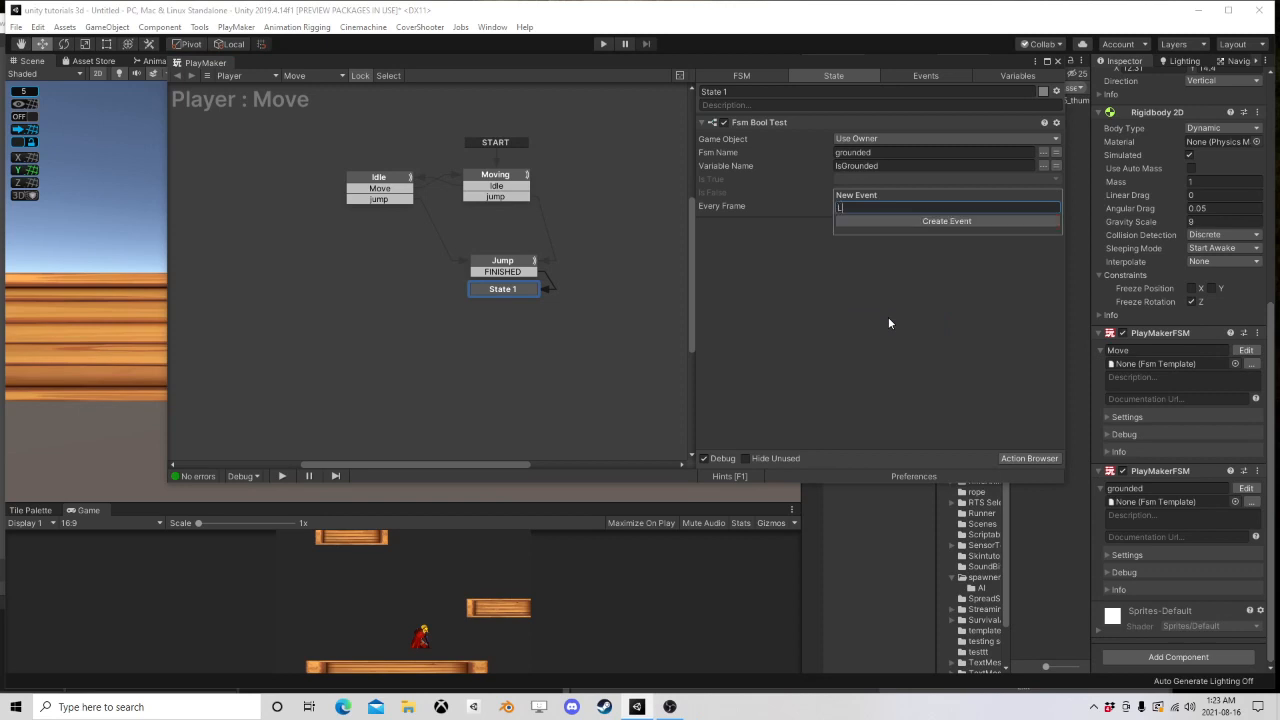
{"action": "key", "text": "Return"}
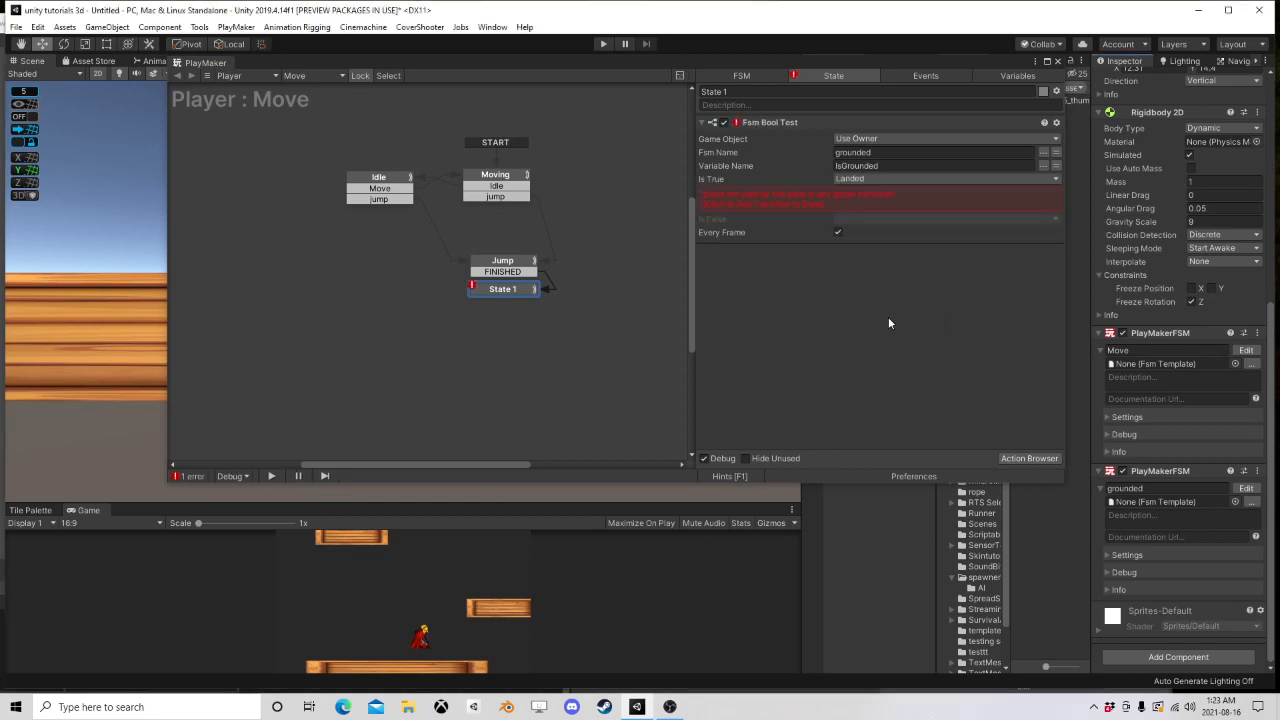
{"action": "left_click", "coordinate": [787, 197]}
{"action": "left_click_drag", "start_coordinate": [519, 306], "coordinate": [495, 185]}
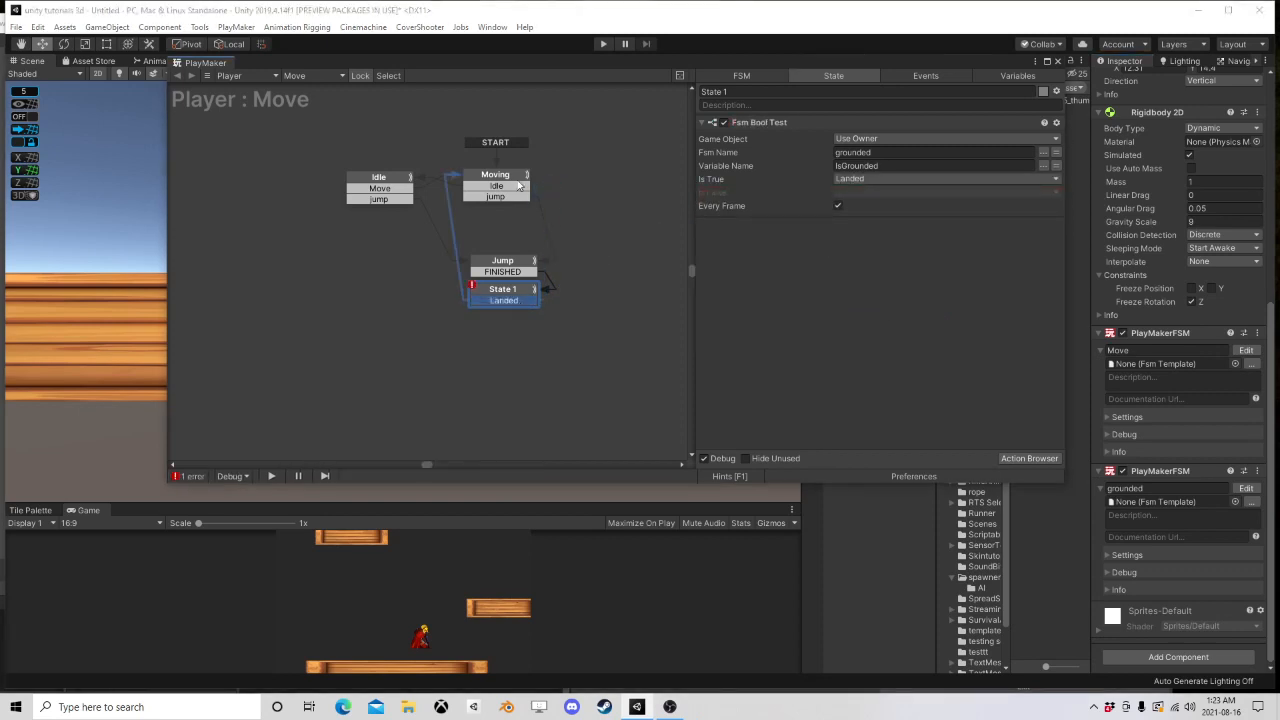
Step: Run the game and test the Player's jump, watching the character and its ground rays in the Scene view
{"action": "left_click", "coordinate": [1058, 61]}
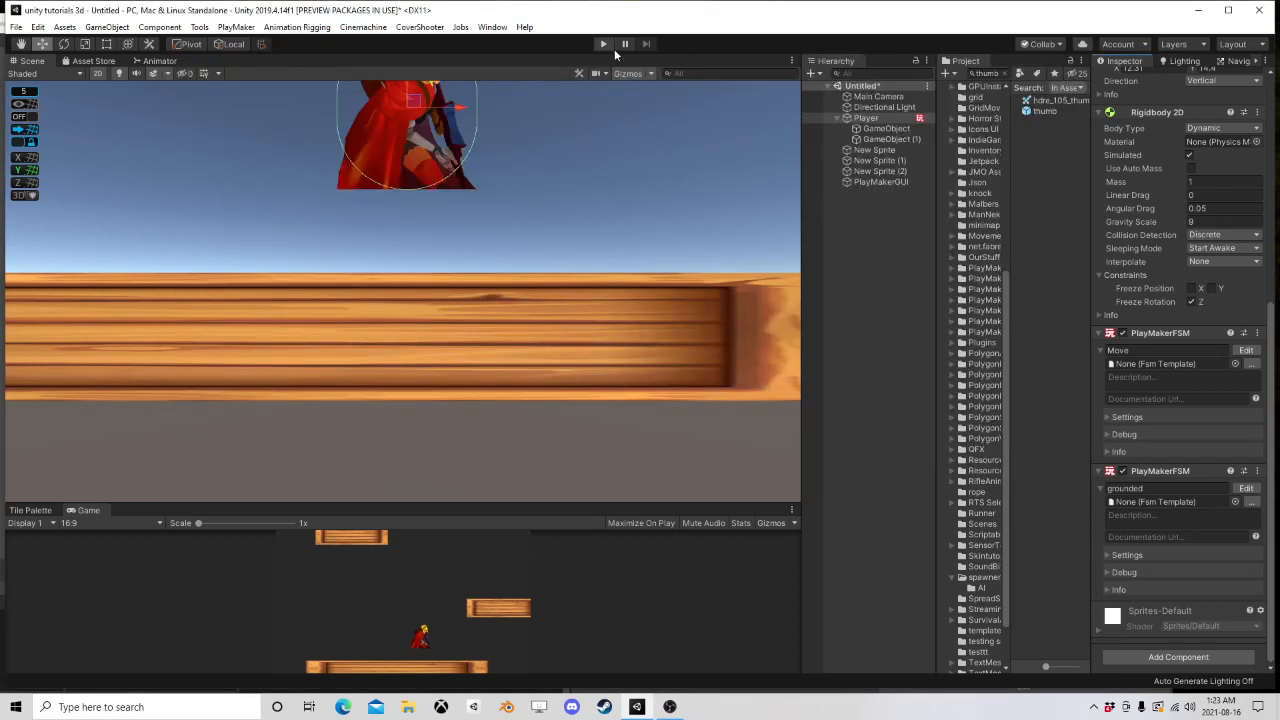
{"action": "left_click", "coordinate": [602, 44]}
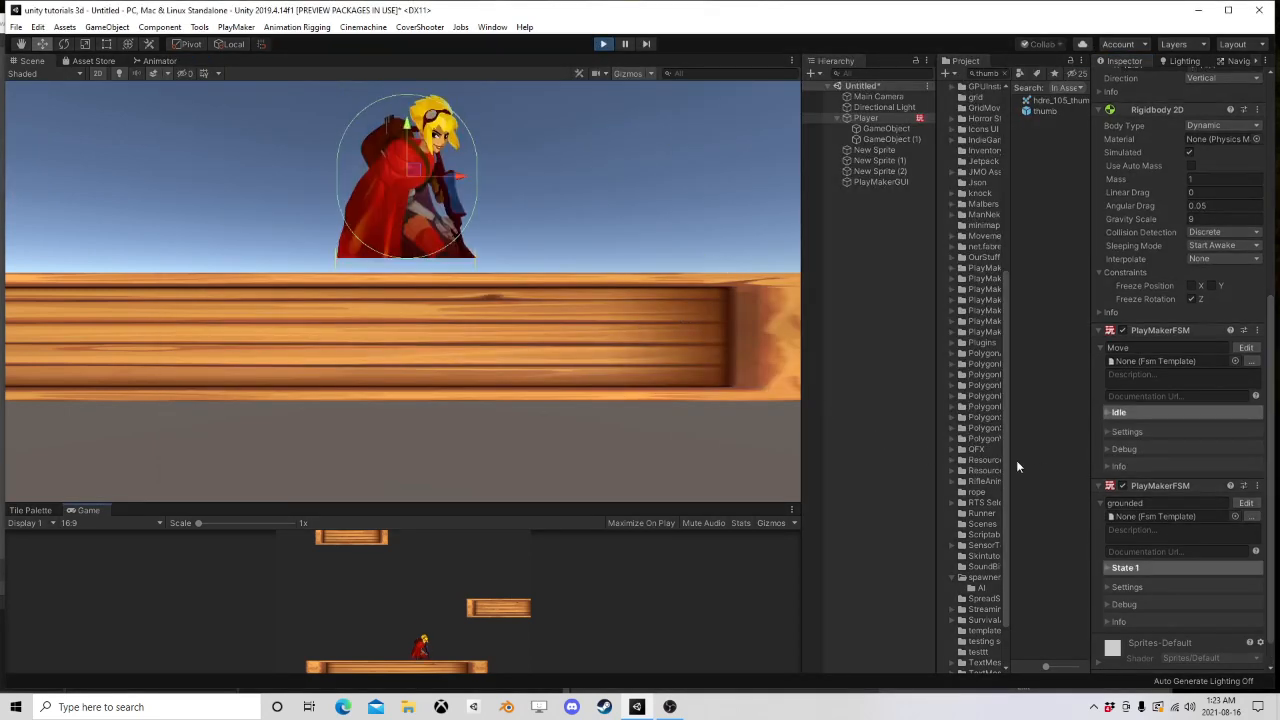
{"action": "scroll", "coordinate": [495, 255], "scroll_direction": "down", "scroll_amount": 8}
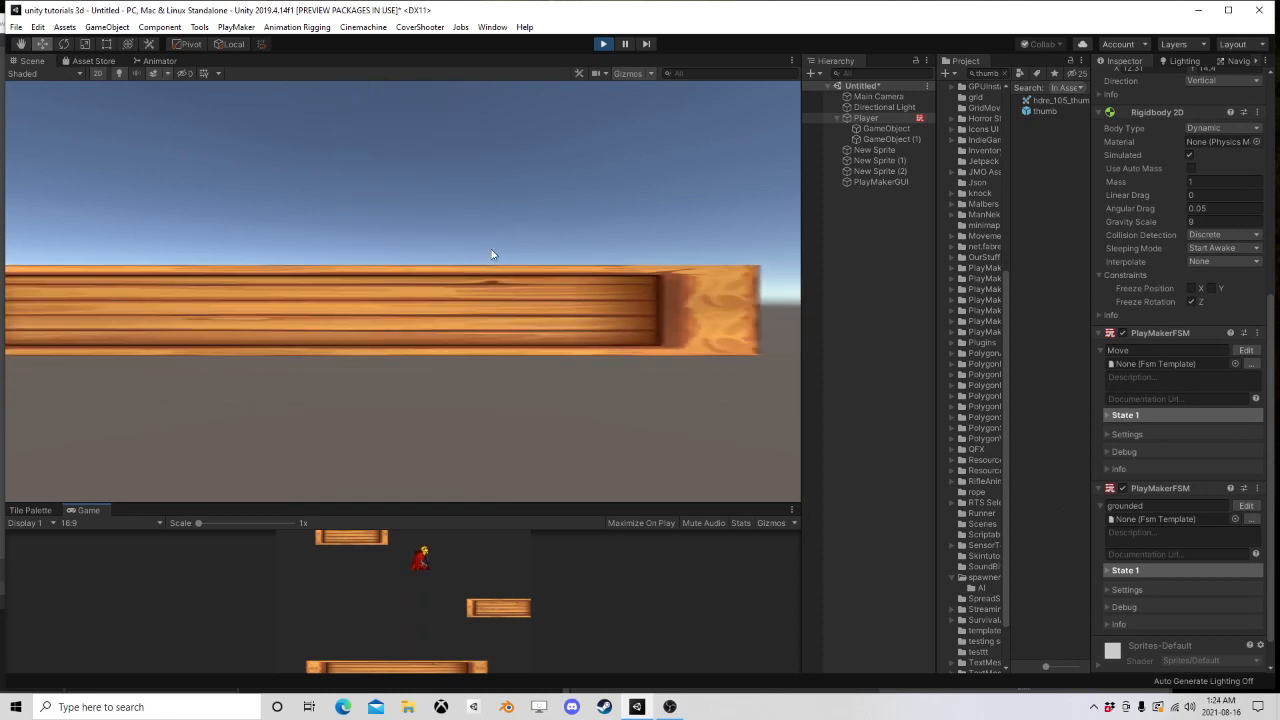
{"action": "middle_click_drag", "start_coordinate": [471, 203], "coordinate": [480, 270]}
{"action": "scroll", "coordinate": [488, 275], "scroll_direction": "up", "scroll_amount": 2}
{"action": "scroll", "coordinate": [500, 351], "scroll_direction": "up", "scroll_amount": 2}
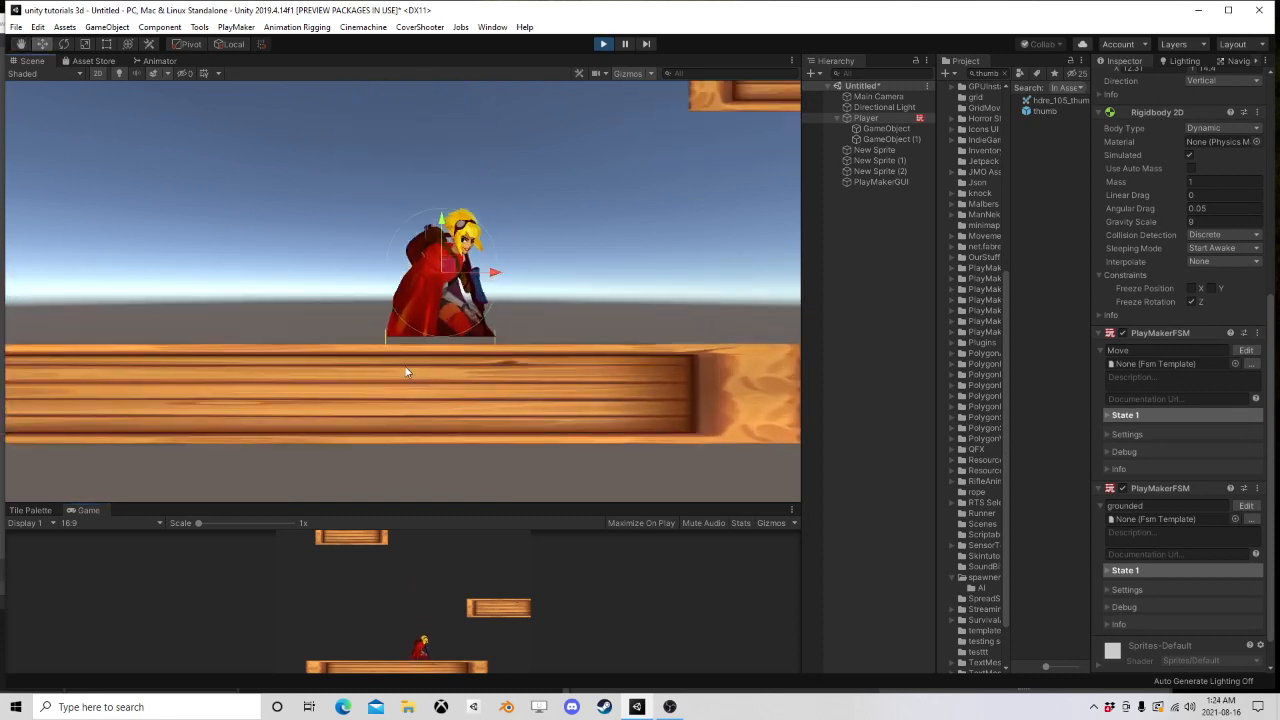
Step: Check the active states of the grounded and Move FSMs while the game runs, and stop the game
{"action": "left_click", "coordinate": [1246, 505]}
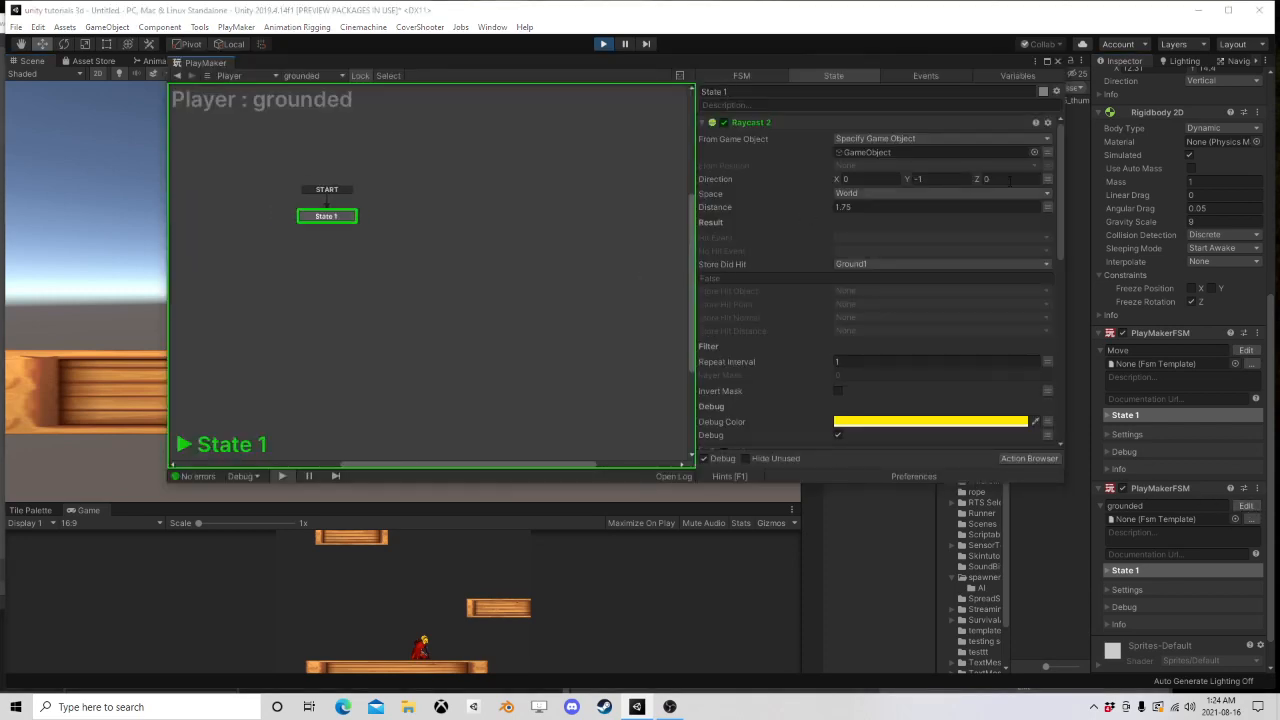
{"action": "left_click", "coordinate": [1057, 62]}
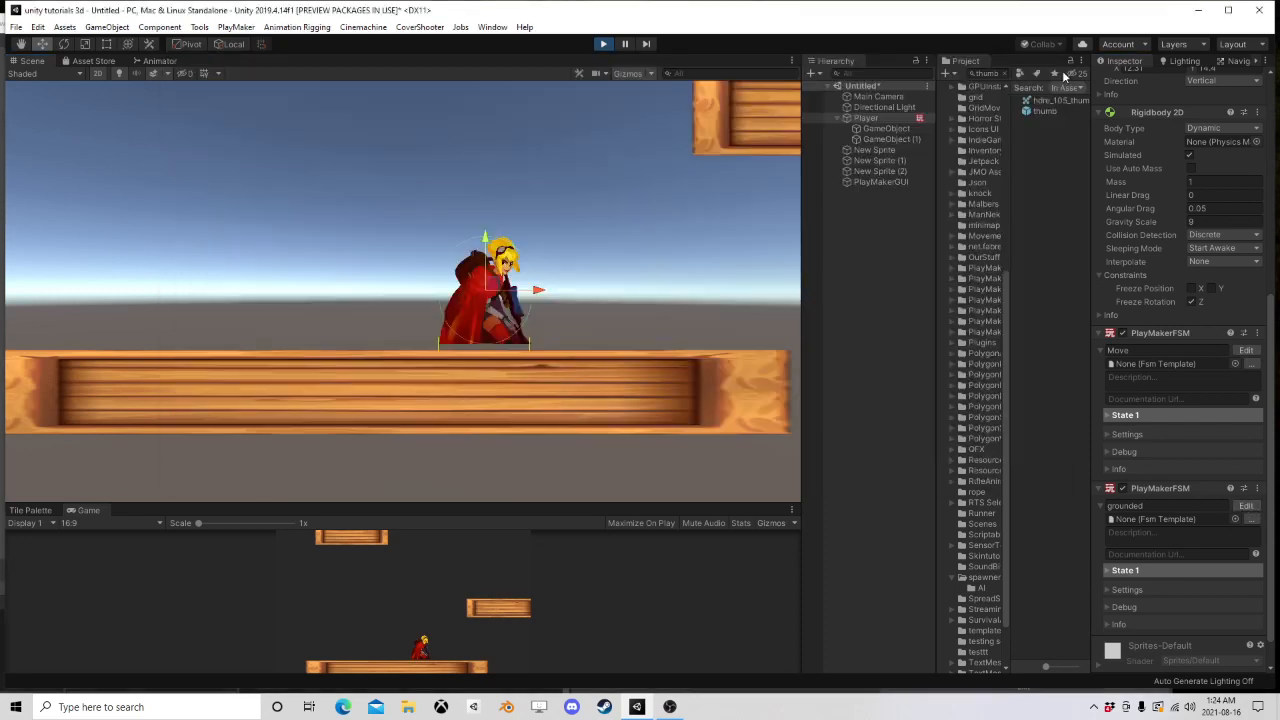
{"action": "left_click", "coordinate": [1246, 350]}
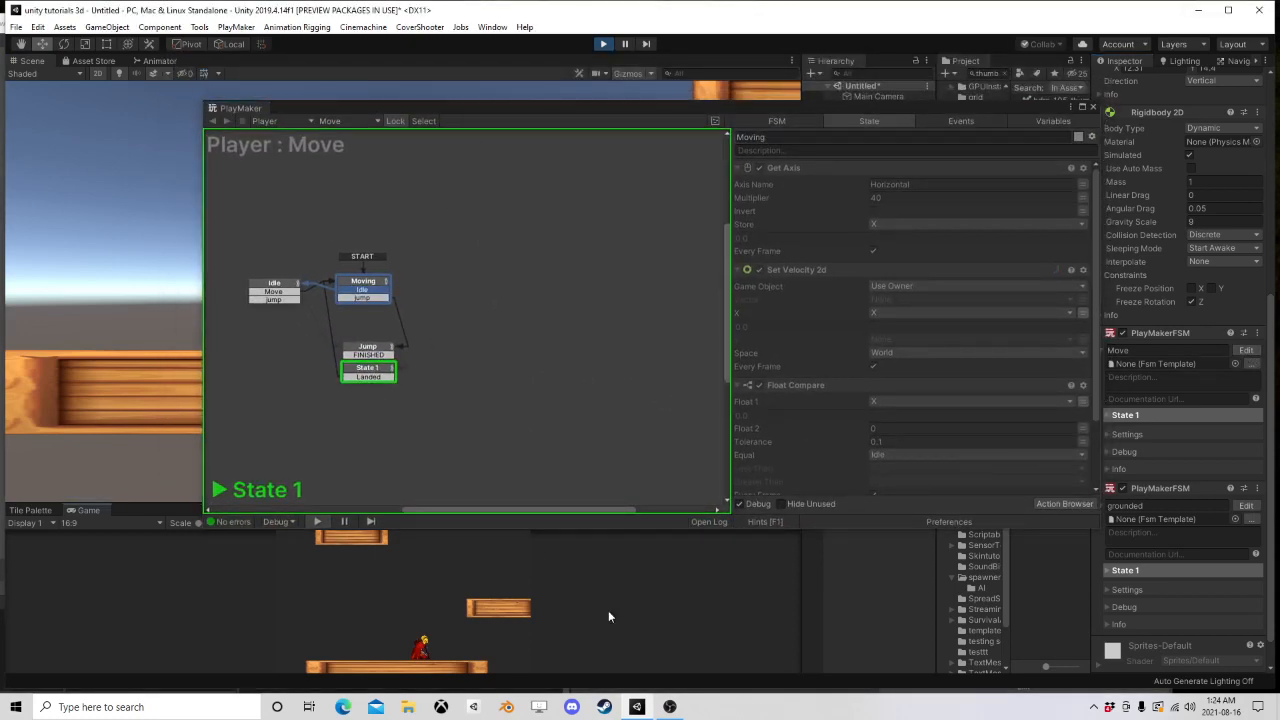
{"action": "scroll", "coordinate": [860, 396], "scroll_direction": "down", "scroll_amount": 2}
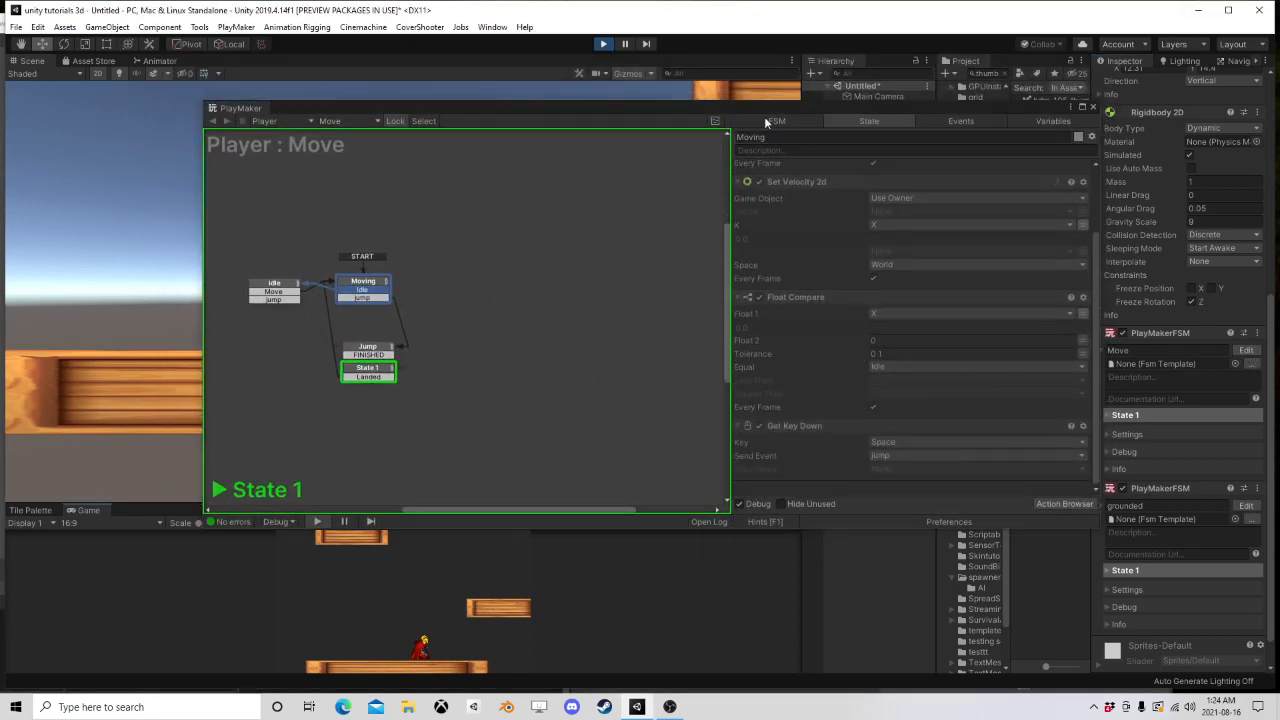
{"action": "left_click", "coordinate": [603, 43]}
{"action": "left_click", "coordinate": [1086, 110]}
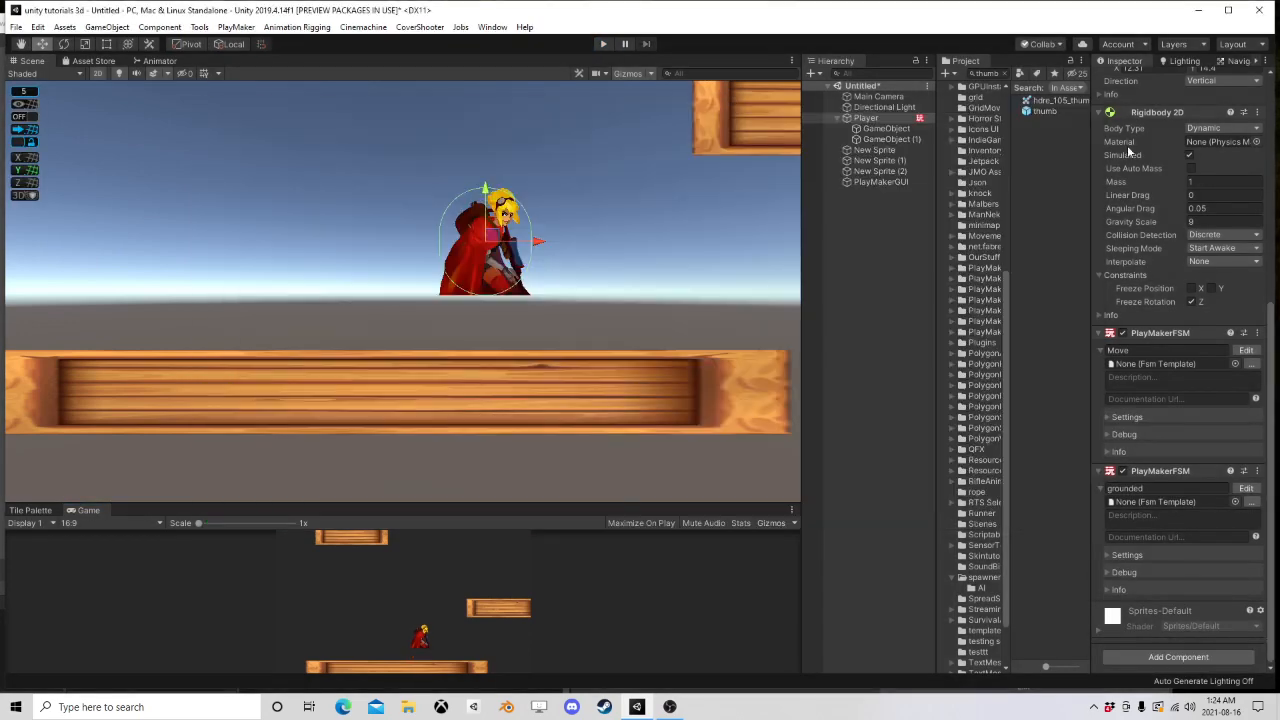
Step: Set the distance of both Raycast 2 actions in the grounded FSM to 2.25
{"action": "left_click", "coordinate": [1246, 488]}
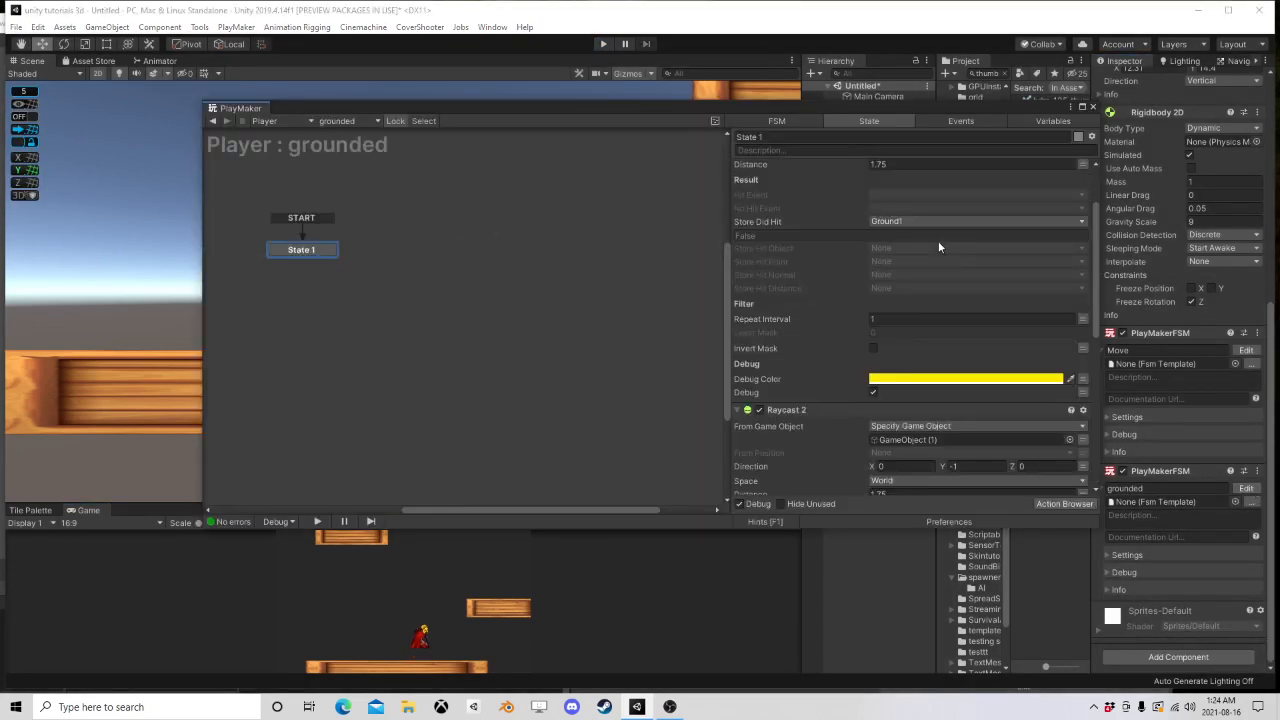
{"action": "scroll", "coordinate": [906, 440], "scroll_direction": "down", "scroll_amount": 3}
{"action": "left_click", "coordinate": [898, 374]}
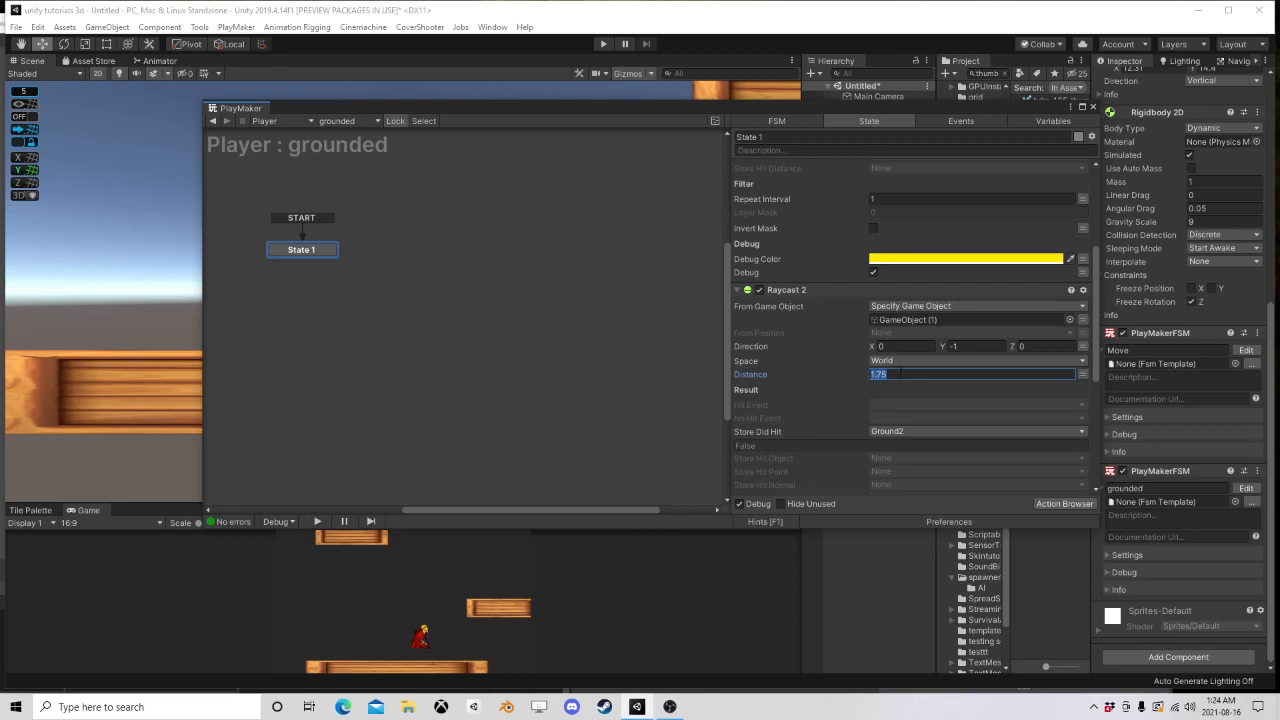
{"action": "scroll", "coordinate": [910, 358], "scroll_direction": "up", "scroll_amount": 4}
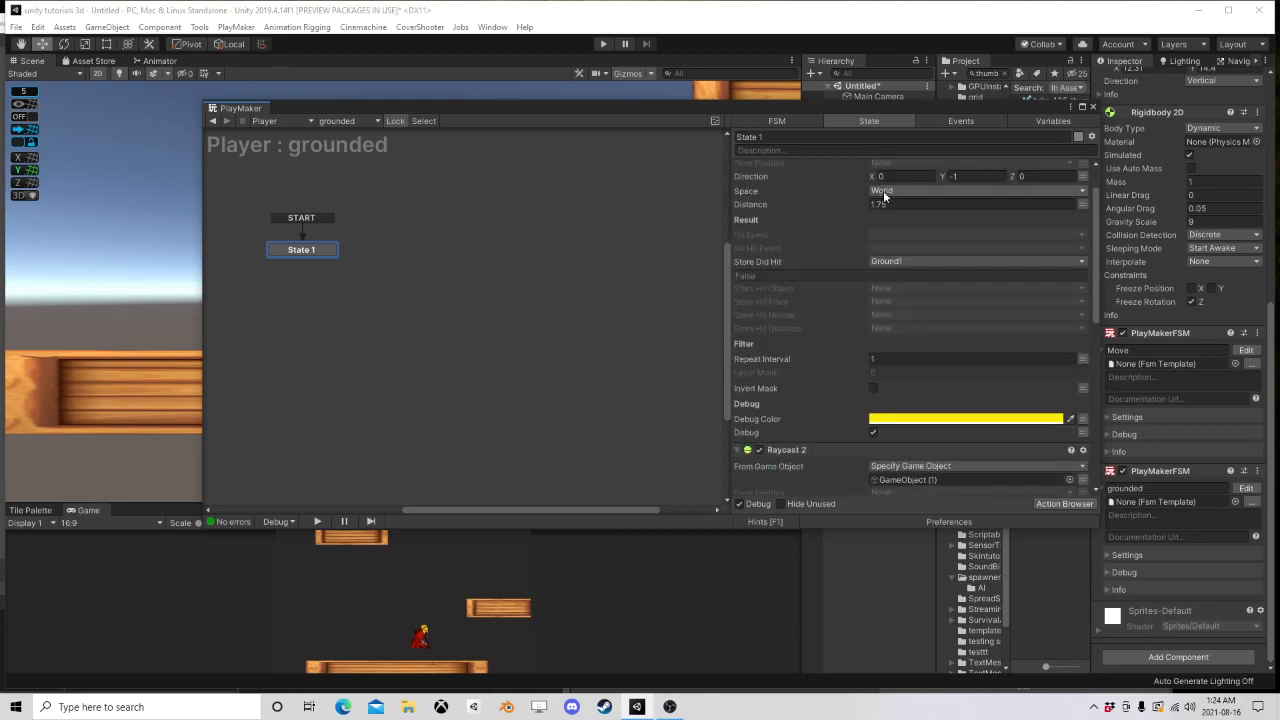
{"action": "left_click", "coordinate": [885, 203]}
{"action": "type", "text": "2.25"}
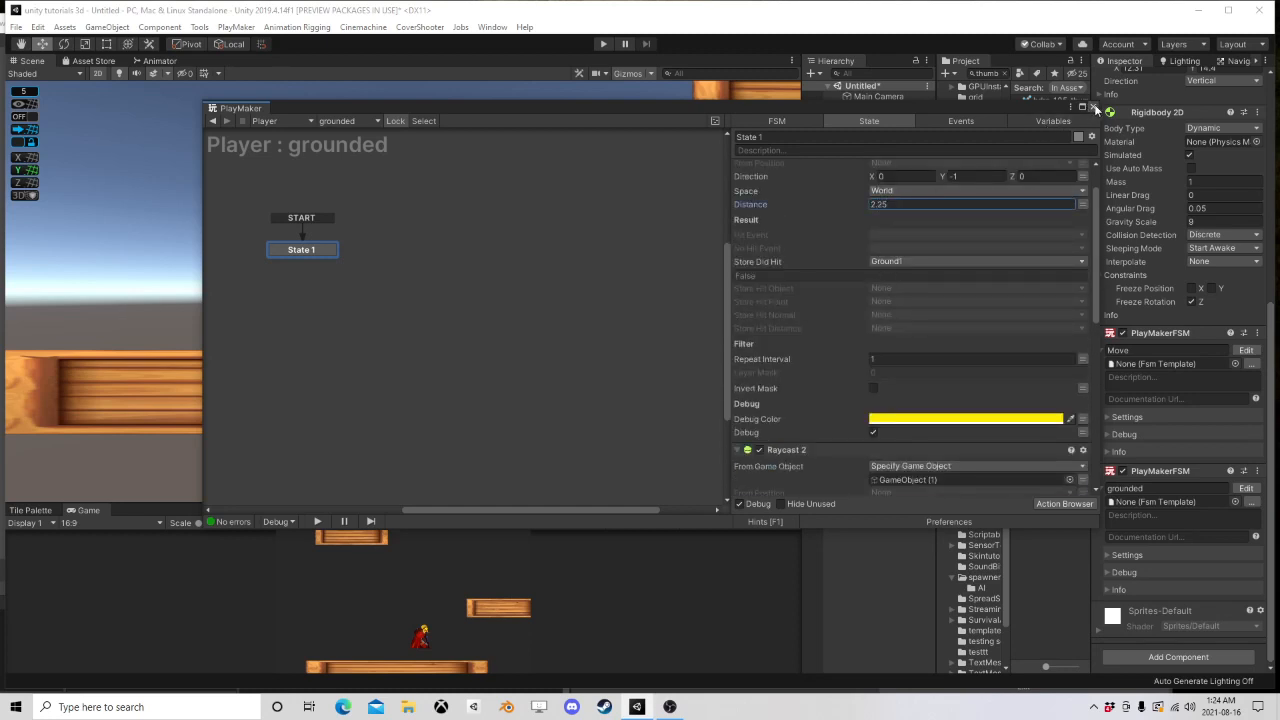
{"action": "left_click", "coordinate": [1094, 107]}
Step: Run the game, make the Player jump, and examine the Fsm Bool Test in State 1 of the Move FSM
{"action": "left_click", "coordinate": [603, 43]}
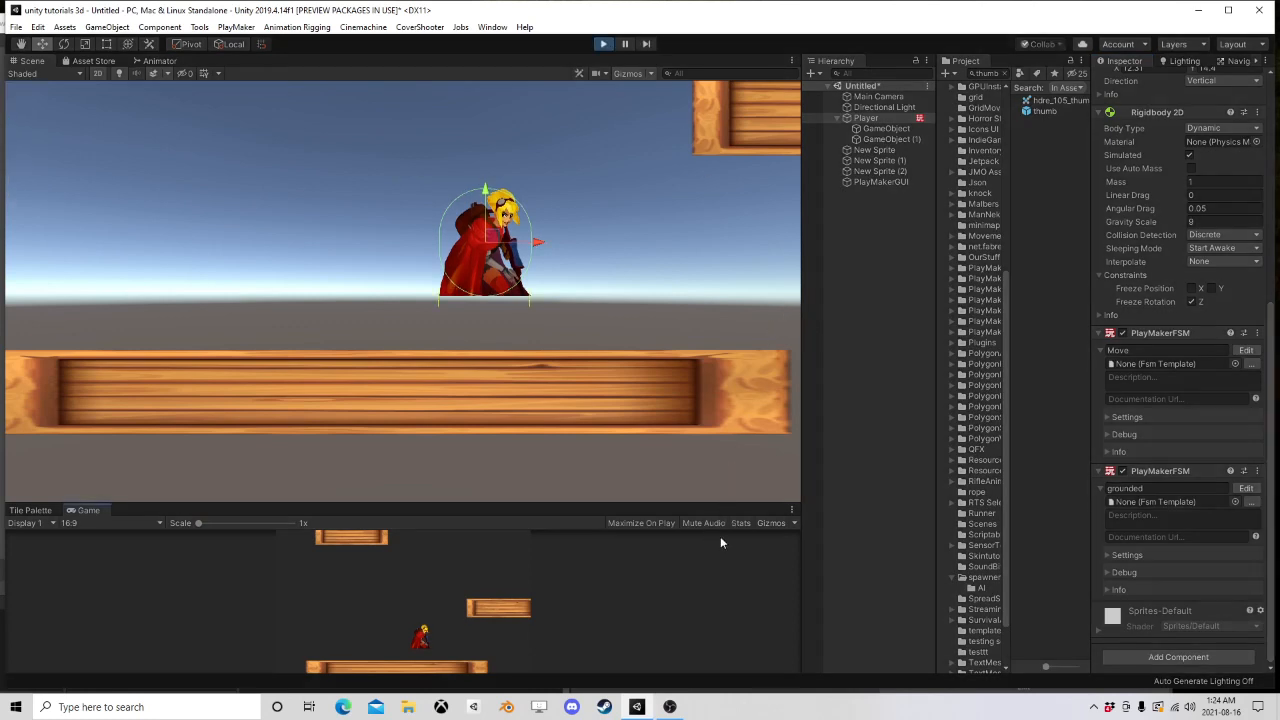
{"action": "key", "text": "space"}
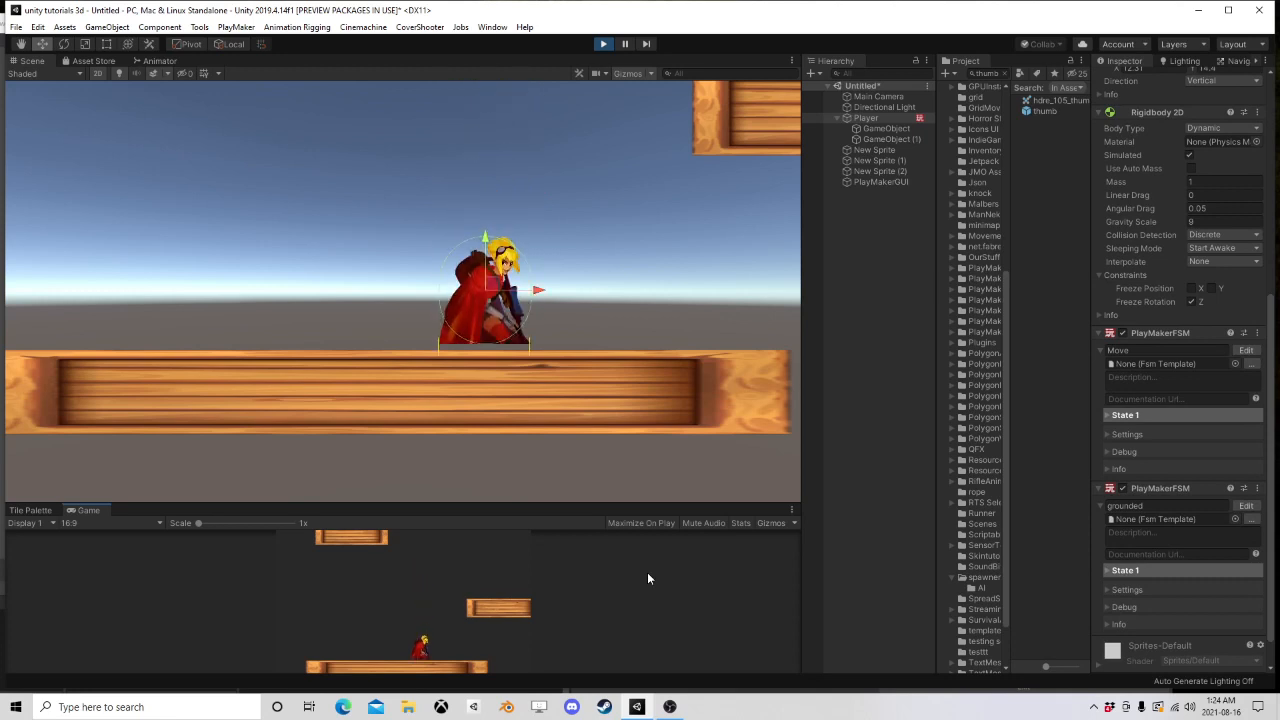
{"action": "left_click", "coordinate": [1246, 350]}
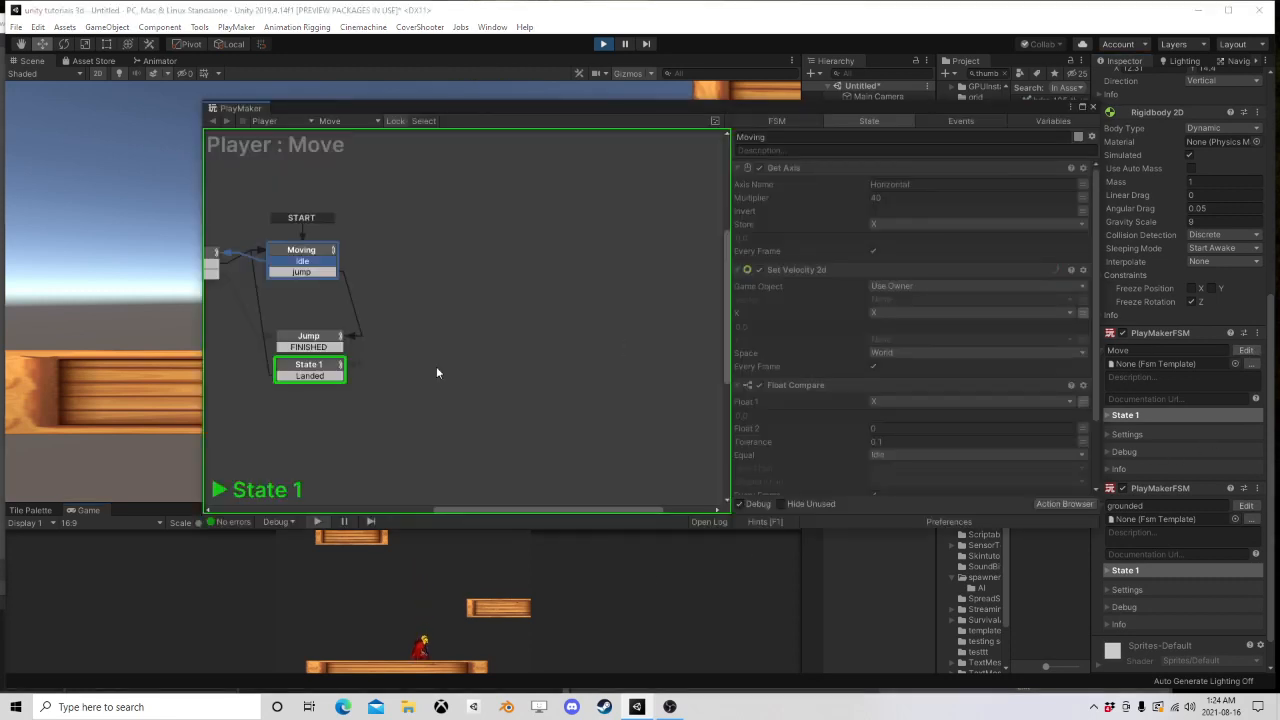
{"action": "left_click", "coordinate": [312, 368]}
{"action": "middle_click_drag", "start_coordinate": [358, 369], "coordinate": [528, 367]}
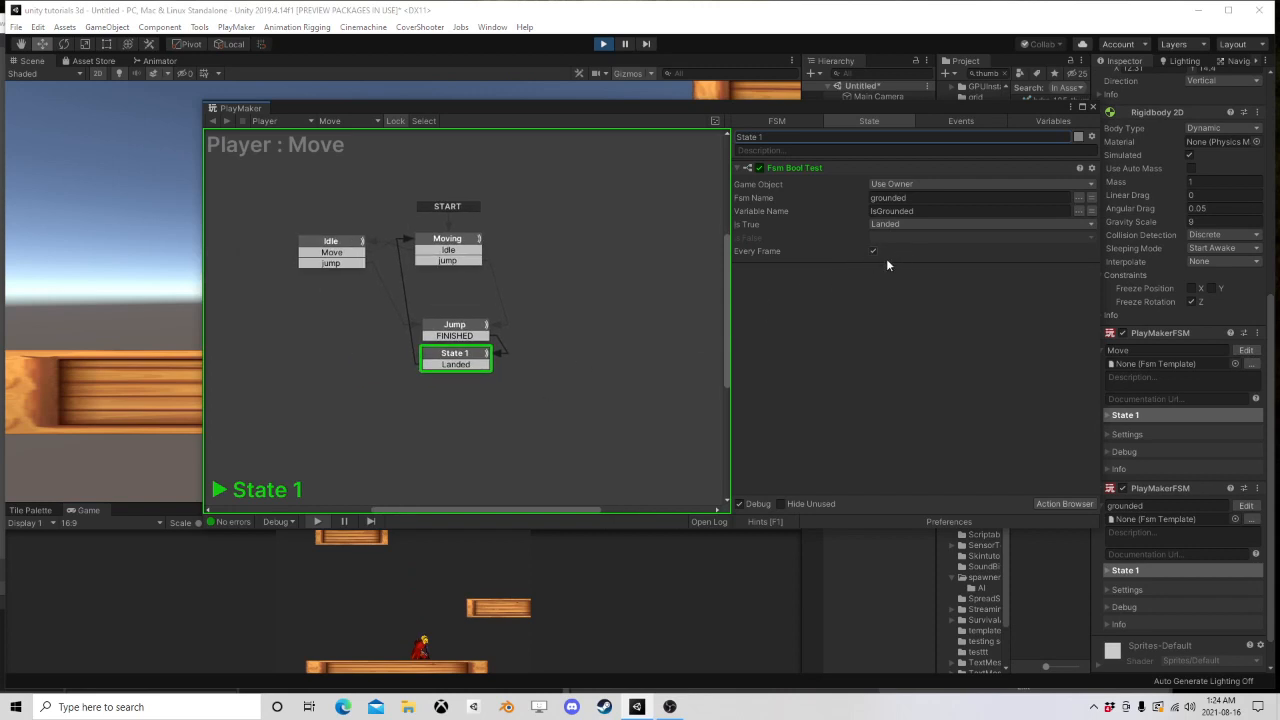
Step: Examine the Bool Any True values and the second raycast's settings in the running grounded FSM
{"action": "left_click", "coordinate": [1241, 505]}
{"action": "scroll", "coordinate": [893, 385], "scroll_direction": "down", "scroll_amount": 5}
{"action": "scroll", "coordinate": [898, 395], "scroll_direction": "down", "scroll_amount": 5}
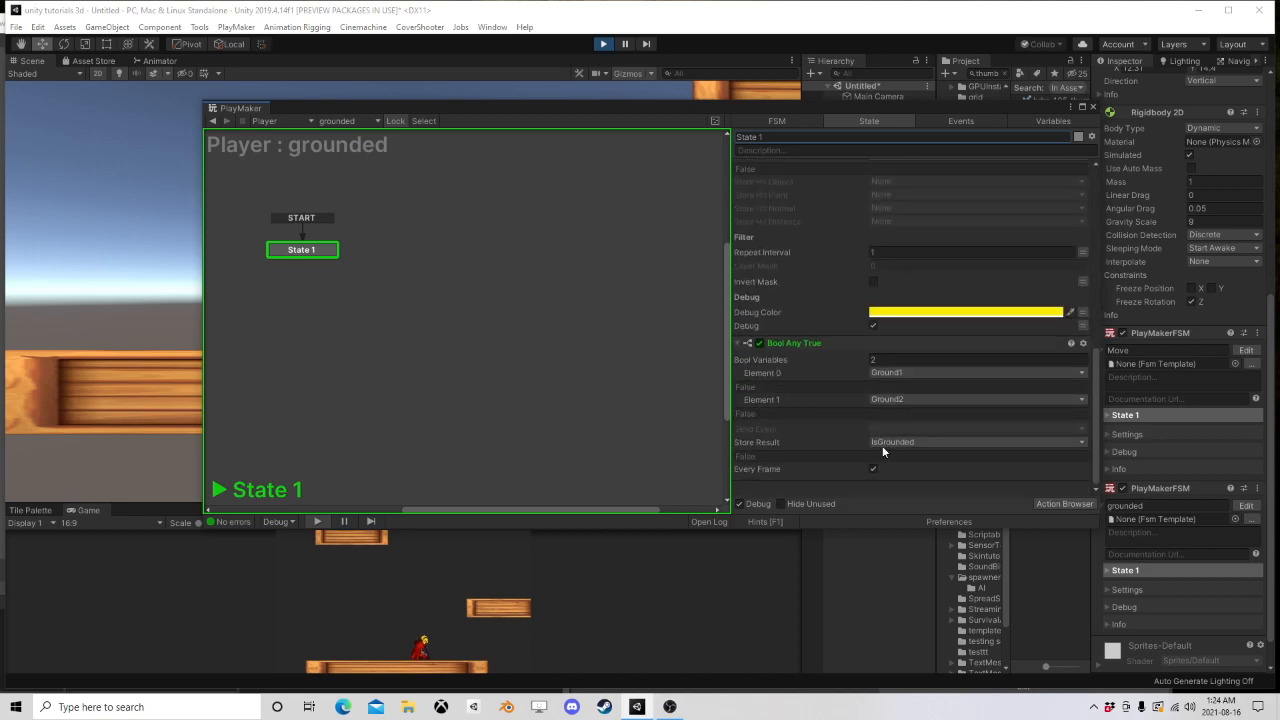
{"action": "left_click_drag", "start_coordinate": [885, 113], "coordinate": [575, 241]}
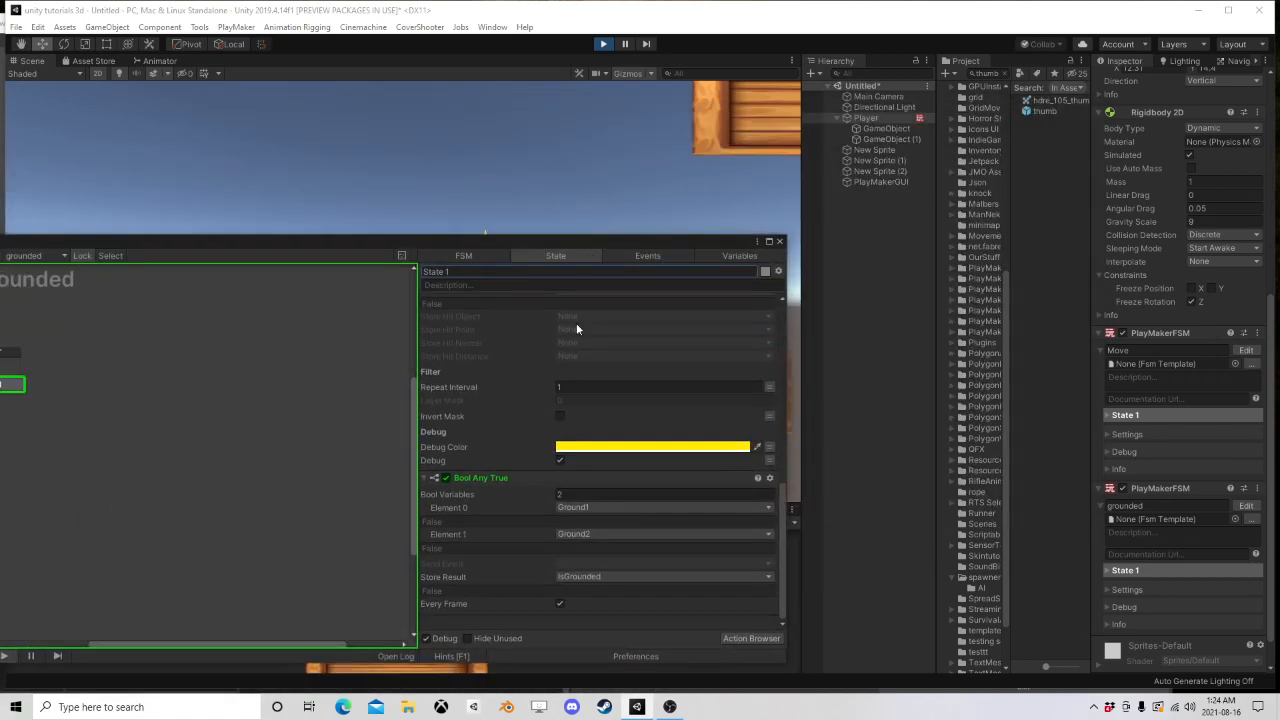
{"action": "scroll", "coordinate": [590, 360], "scroll_direction": "up", "scroll_amount": 5}
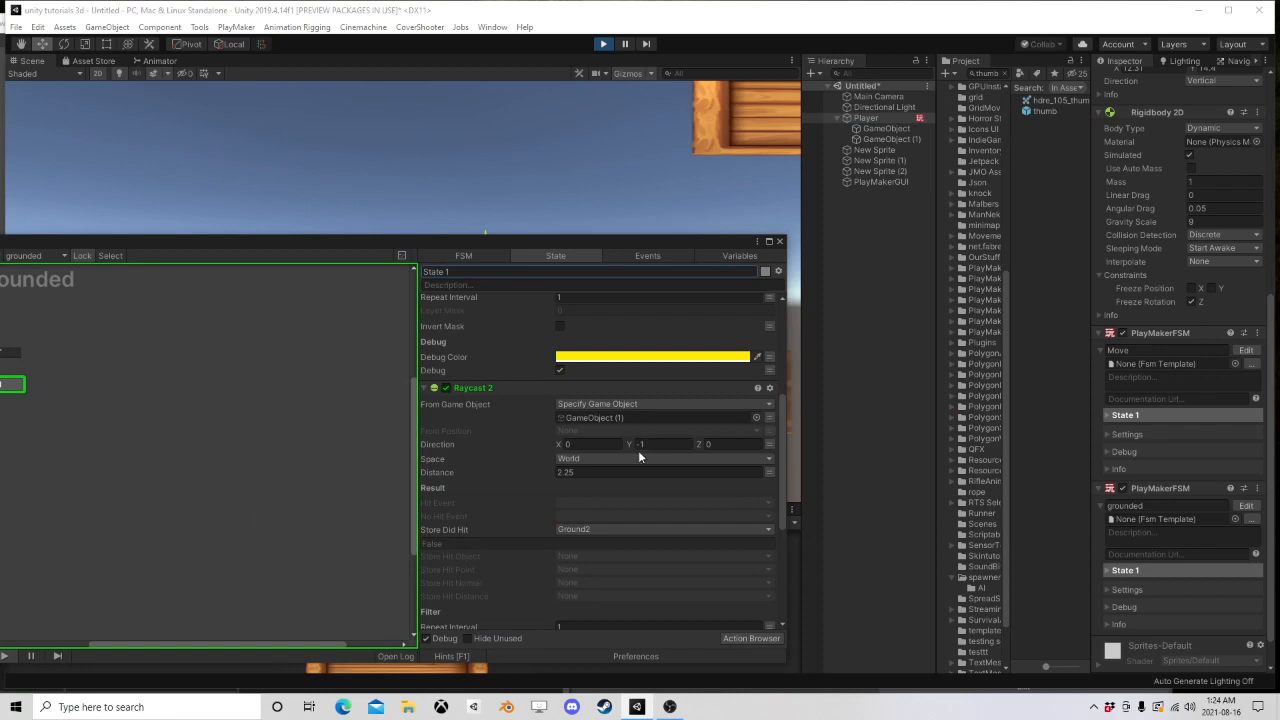
Step: Disable and re-enable the grounded FSM, recheck its hit values and the Player's rays in the Scene, and stop the game
{"action": "left_click", "coordinate": [1122, 488]}
{"action": "left_click", "coordinate": [1122, 489]}
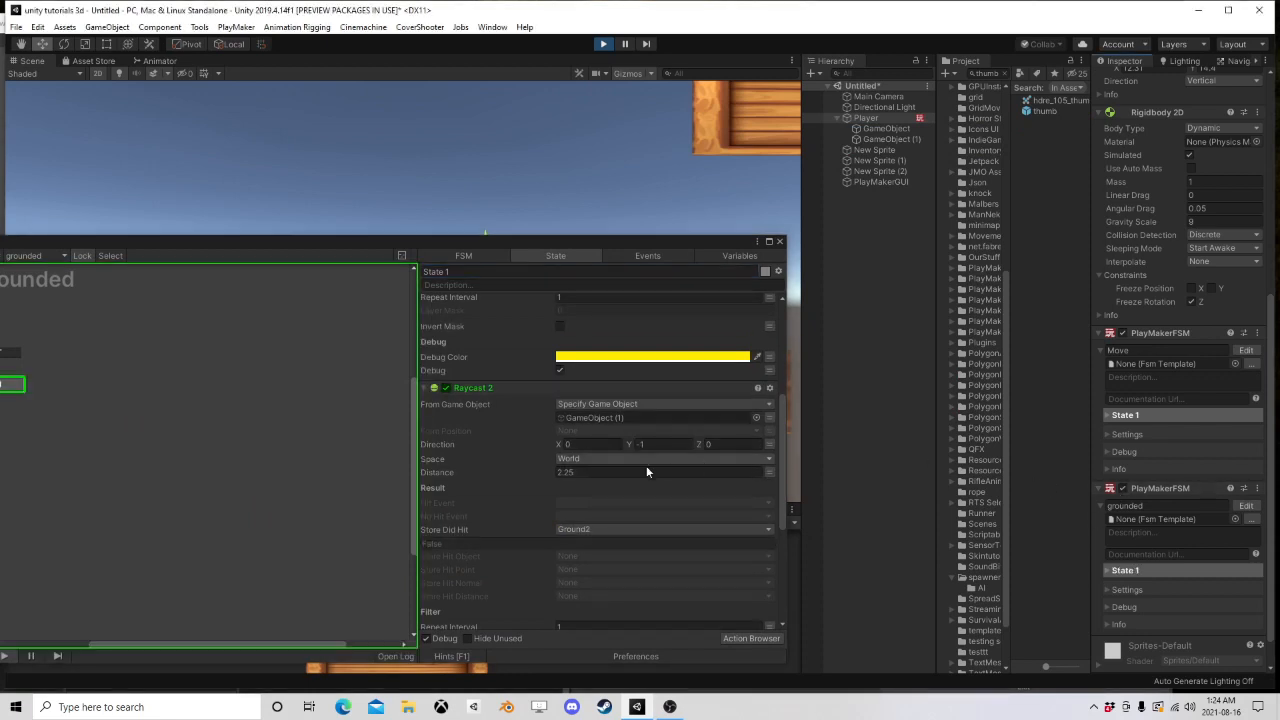
{"action": "scroll", "coordinate": [640, 468], "scroll_direction": "down", "scroll_amount": 5}
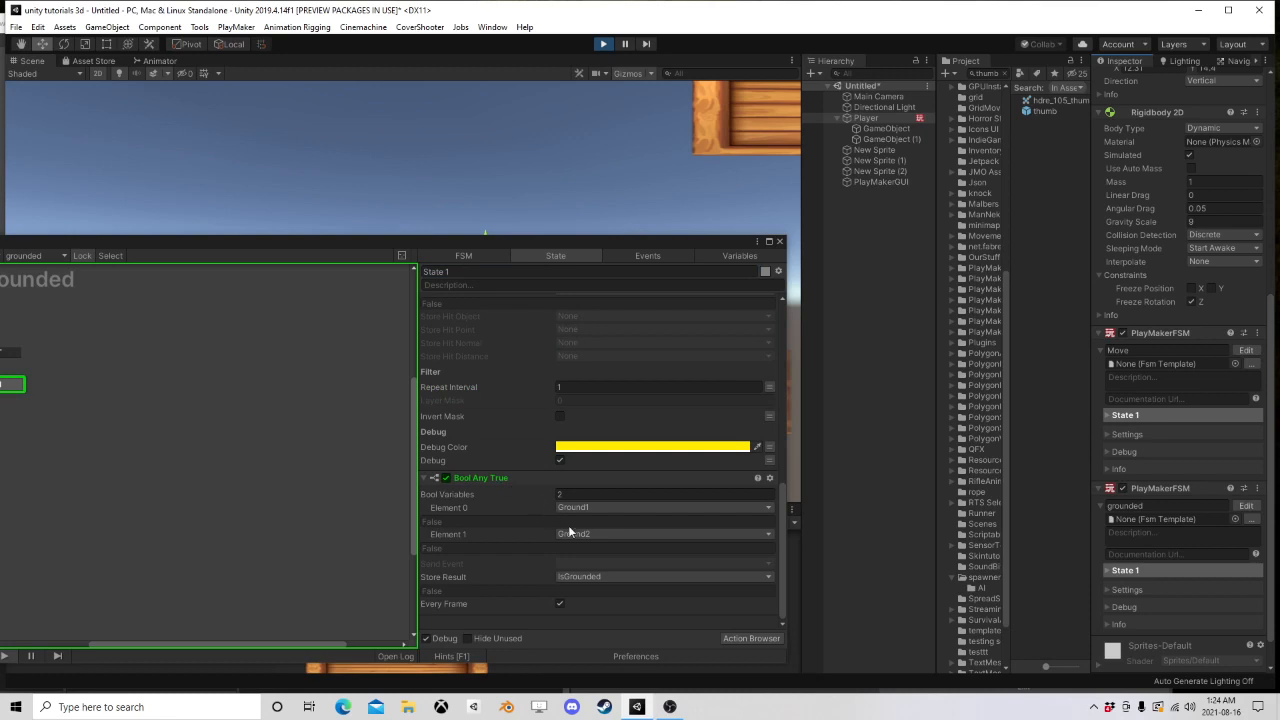
{"action": "scroll", "coordinate": [507, 515], "scroll_direction": "up", "scroll_amount": 5}
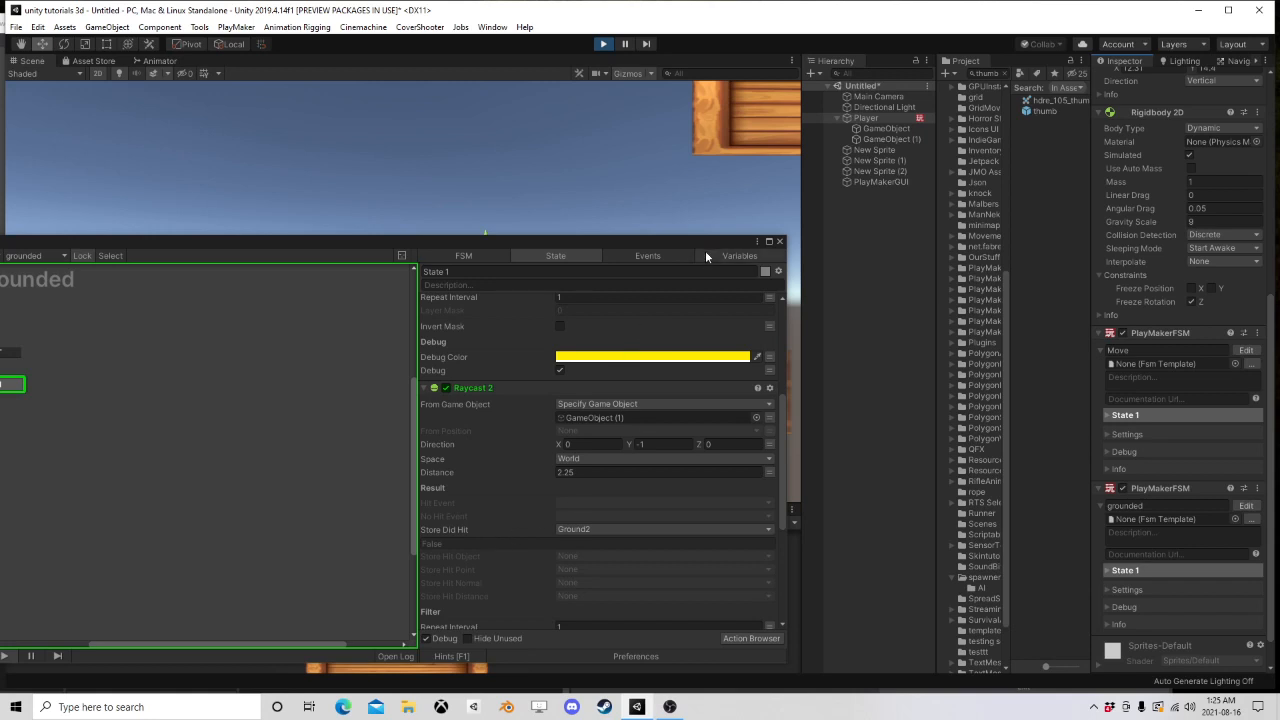
{"action": "left_click_drag", "start_coordinate": [707, 250], "coordinate": [325, 160]}
{"action": "middle_click_drag", "start_coordinate": [493, 374], "coordinate": [657, 284]}
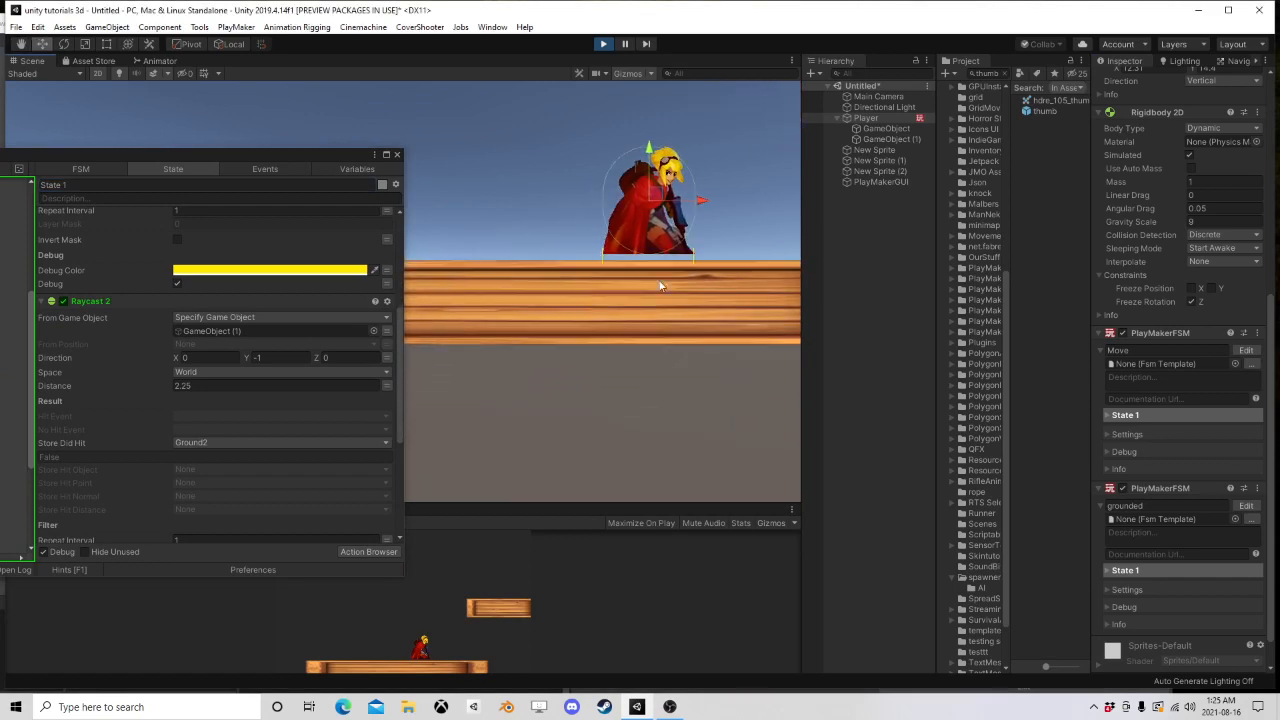
{"action": "left_click", "coordinate": [603, 43]}
Step: Delete the second Raycast 2 action, cast from GameObject (1), from the grounded FSM's State 1
{"action": "left_click_drag", "start_coordinate": [211, 154], "coordinate": [945, 139]}
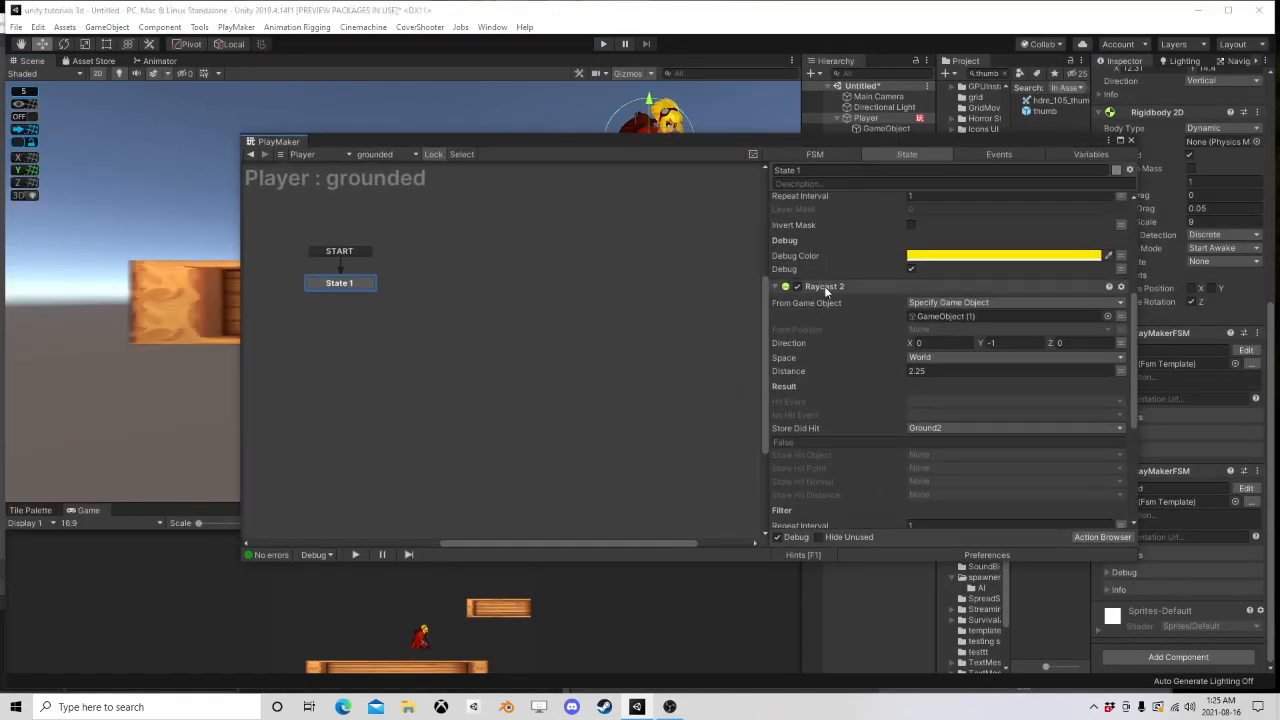
{"action": "left_click", "coordinate": [827, 289]}
{"action": "key", "text": "Delete"}
{"action": "scroll", "coordinate": [836, 307], "scroll_direction": "up", "scroll_amount": 5}
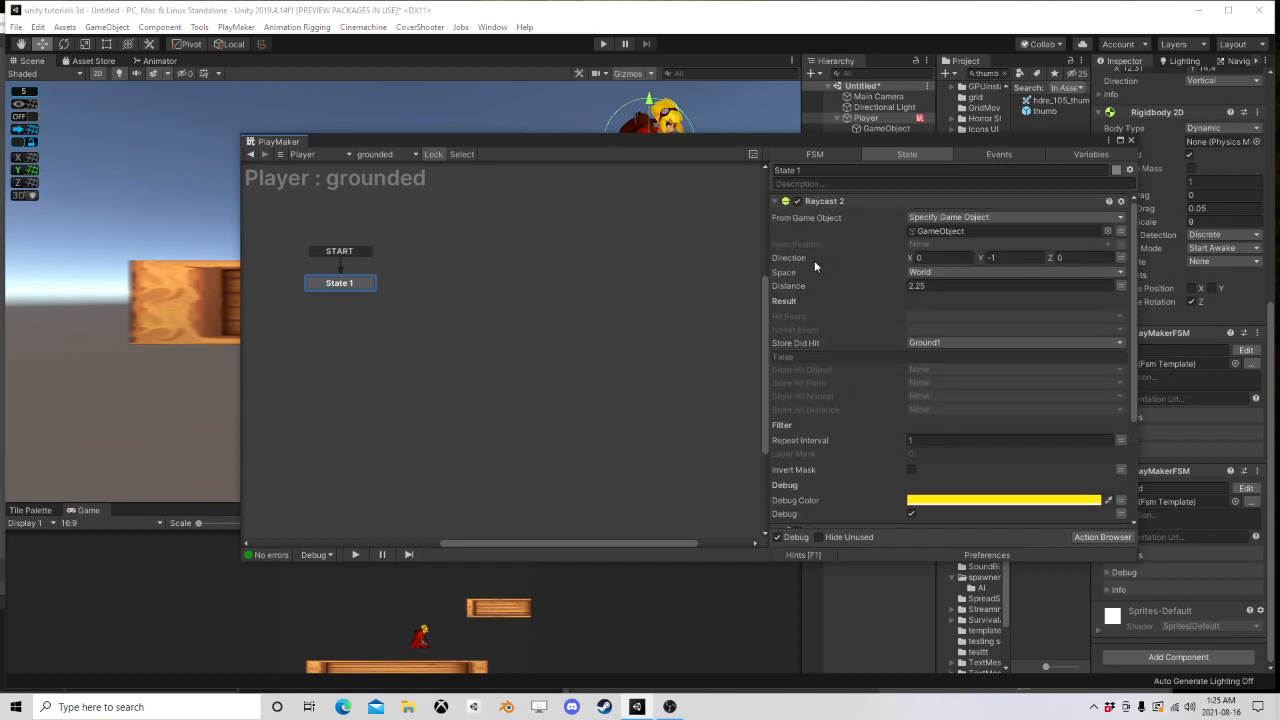
Step: Replace the Raycast 2 action in State 1 of the Player's grounded FSM with a Ray Cast 2d action
{"action": "left_click", "coordinate": [825, 201]}
{"action": "key", "text": "Delete"}
{"action": "left_click", "coordinate": [1085, 536]}
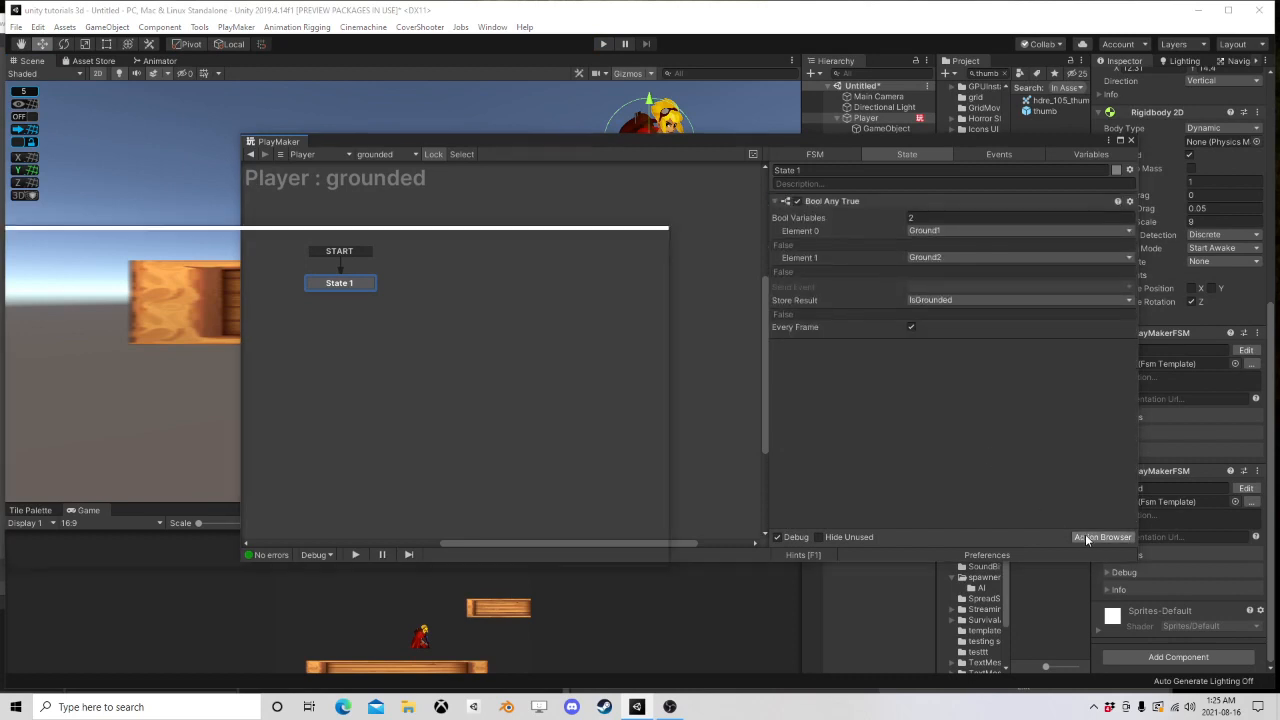
{"action": "type", "text": "raycast"}
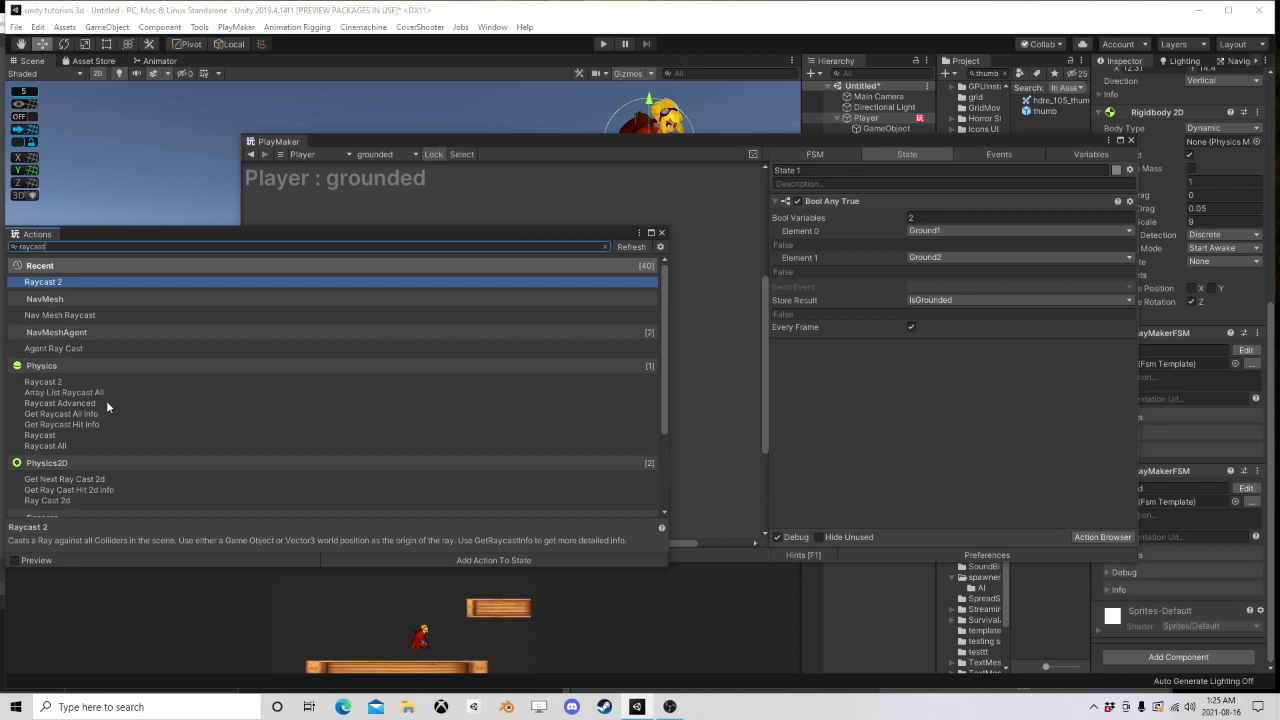
{"action": "scroll", "coordinate": [107, 405], "scroll_direction": "down", "scroll_amount": 3}
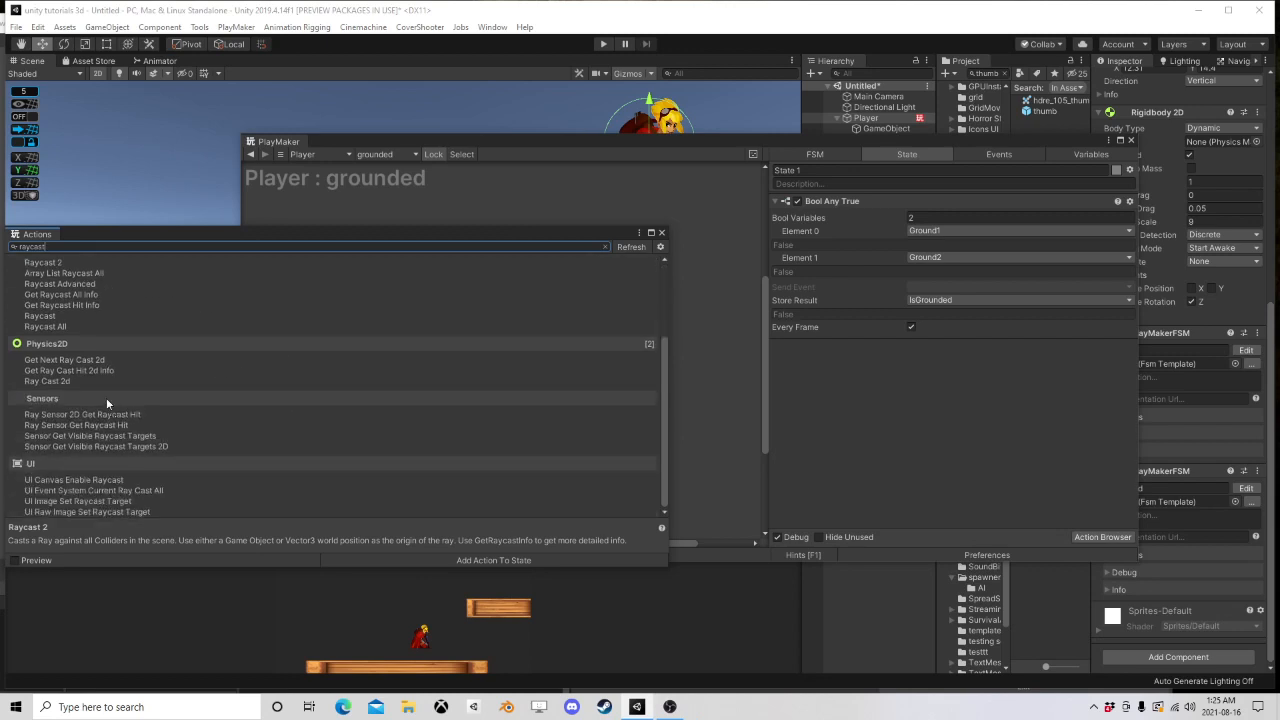
{"action": "double_click", "coordinate": [58, 382]}
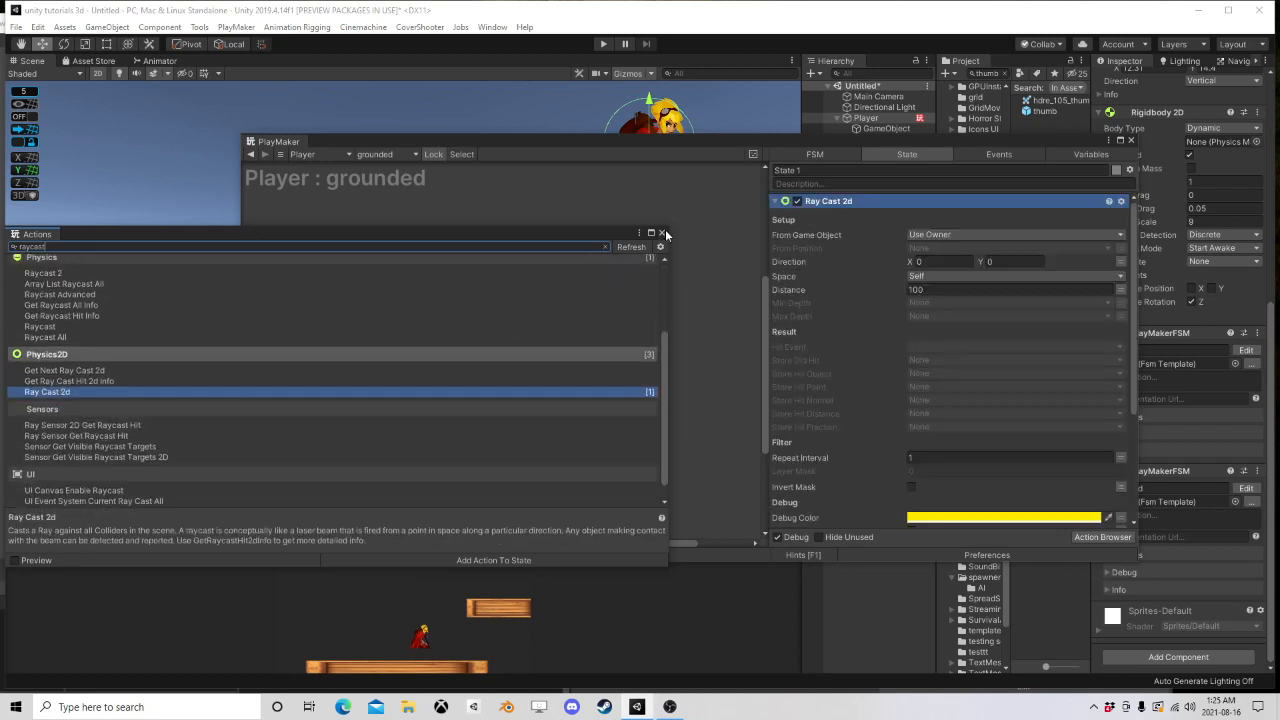
{"action": "left_click", "coordinate": [661, 232]}
Step: Cast the 2D ray from the Player's child GameObject as a specified object, with direction Y set to -1
{"action": "left_click_drag", "start_coordinate": [931, 152], "coordinate": [402, 120]}
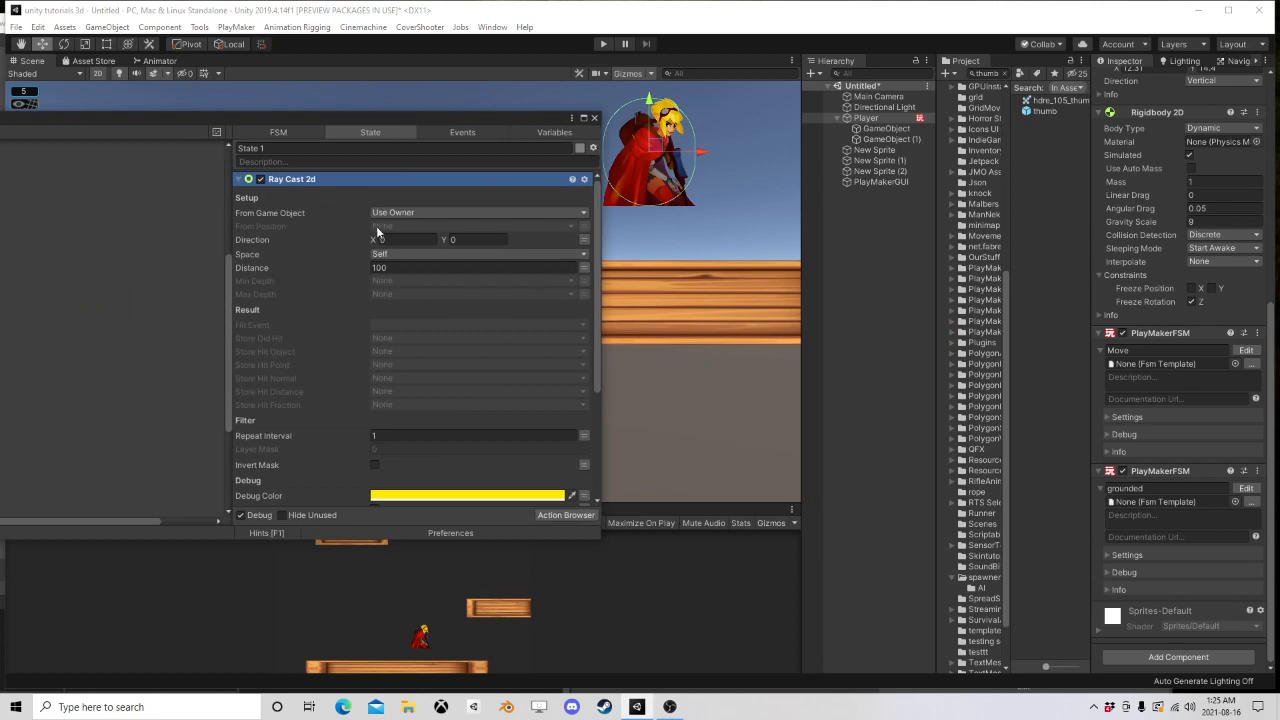
{"action": "left_click", "coordinate": [410, 213]}
{"action": "left_click", "coordinate": [430, 242]}
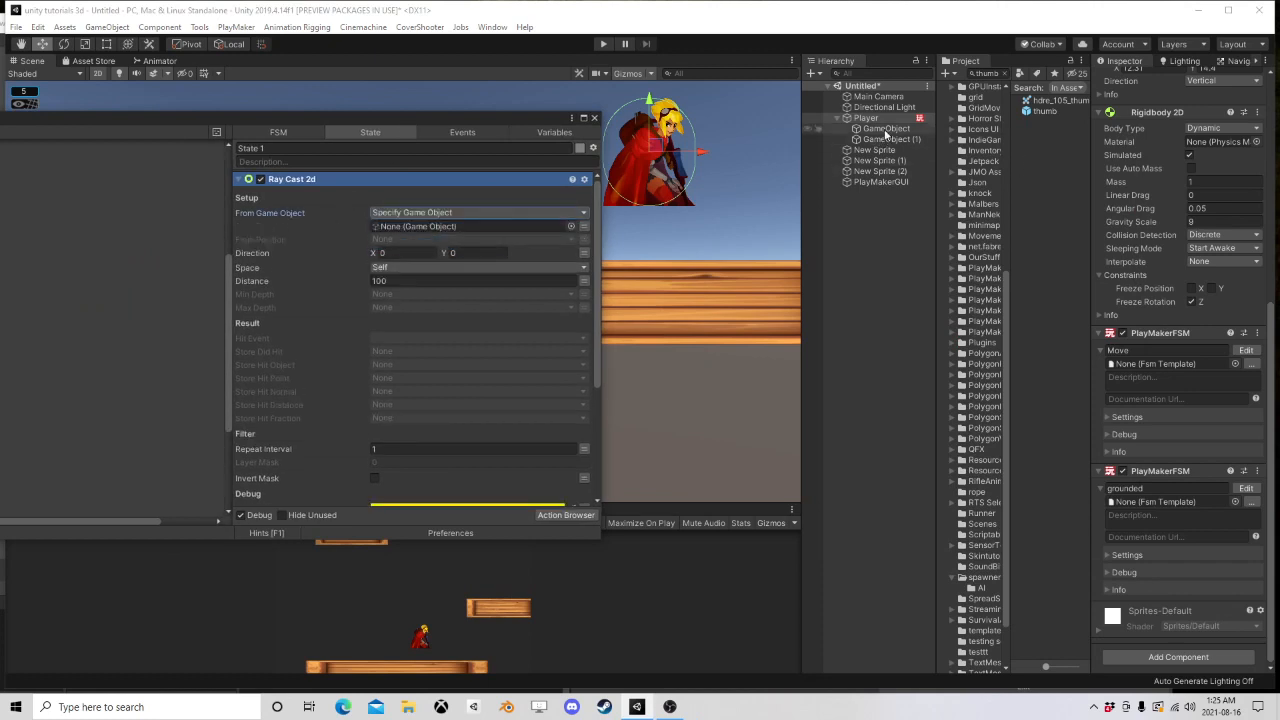
{"action": "left_click_drag", "start_coordinate": [362, 226], "coordinate": [403, 229]}
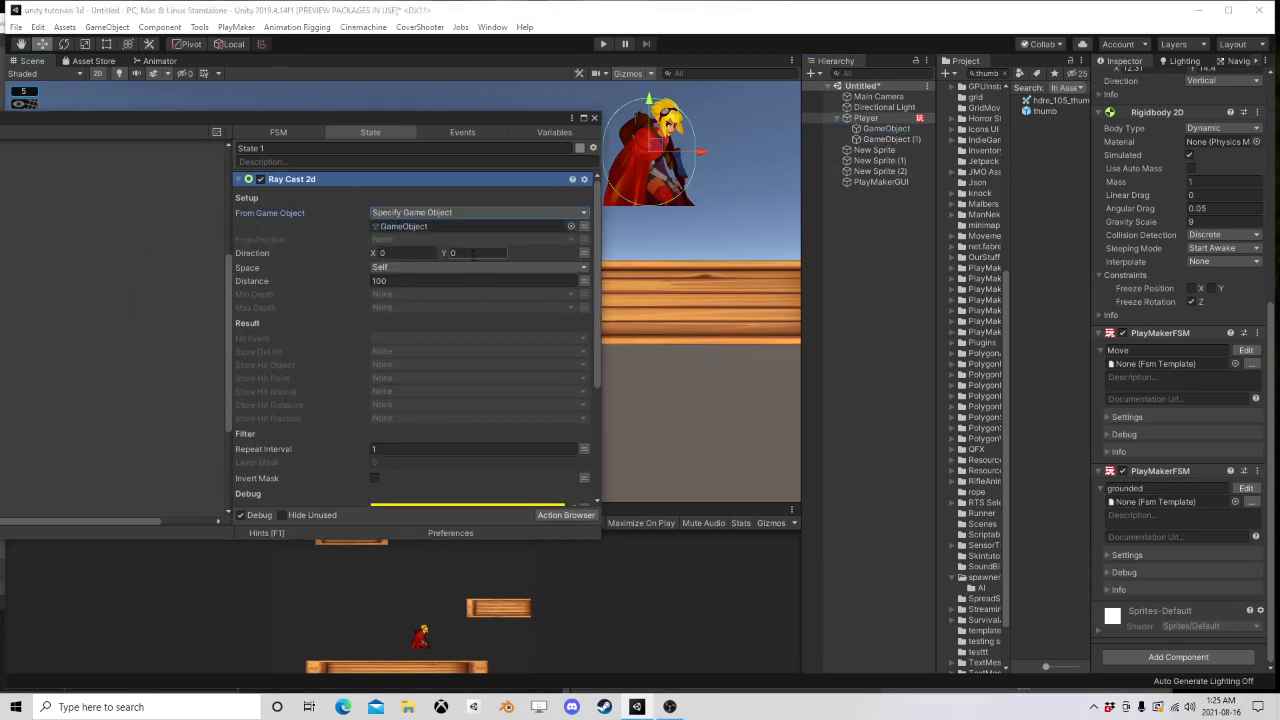
{"action": "left_click", "coordinate": [466, 253]}
{"action": "type", "text": "-1"}
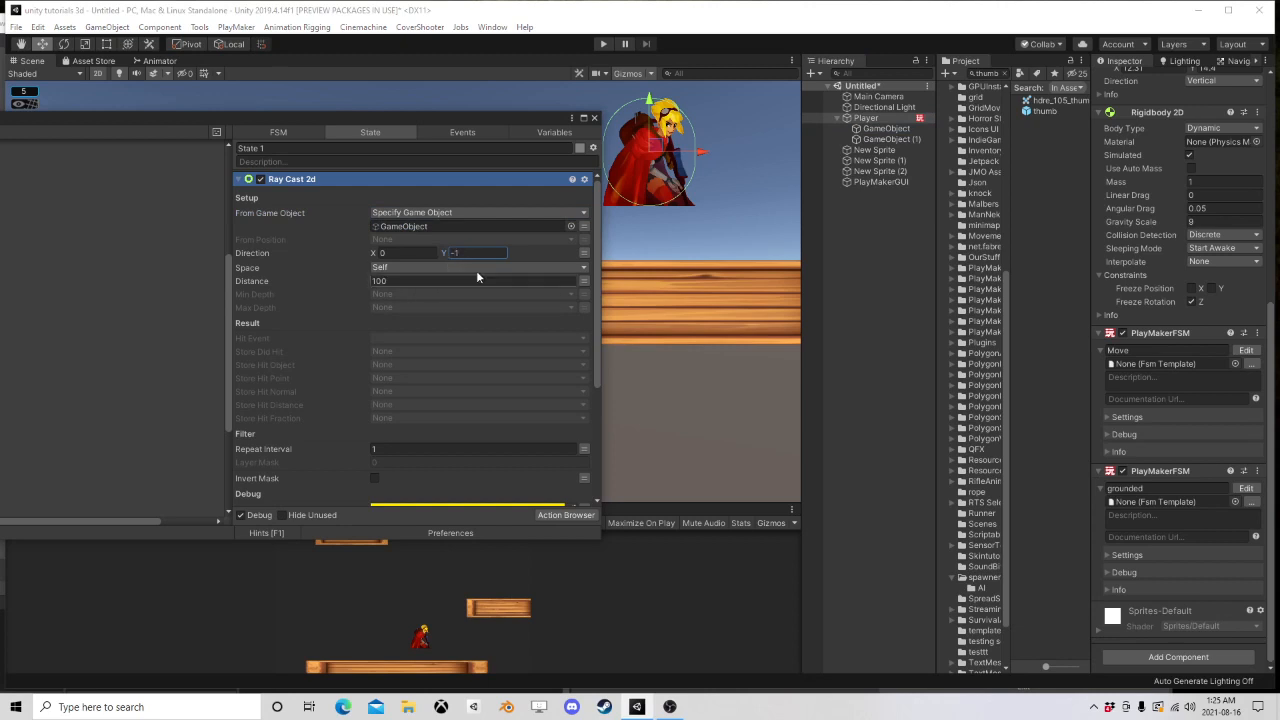
Step: Set the Ray Cast 2d action's space to World and its distance to 2
{"action": "left_click", "coordinate": [568, 267]}
{"action": "left_click", "coordinate": [430, 279]}
{"action": "left_click", "coordinate": [454, 282]}
{"action": "type", "text": "1"}
{"action": "key", "text": "BackSpace"}
{"action": "type", "text": "2"}
Step: Store the ray cast's hit result in the Ground1 variable and enable its debug display
{"action": "left_click", "coordinate": [395, 351]}
{"action": "left_click", "coordinate": [433, 382]}
{"action": "scroll", "coordinate": [441, 400], "scroll_direction": "down", "scroll_amount": 3}
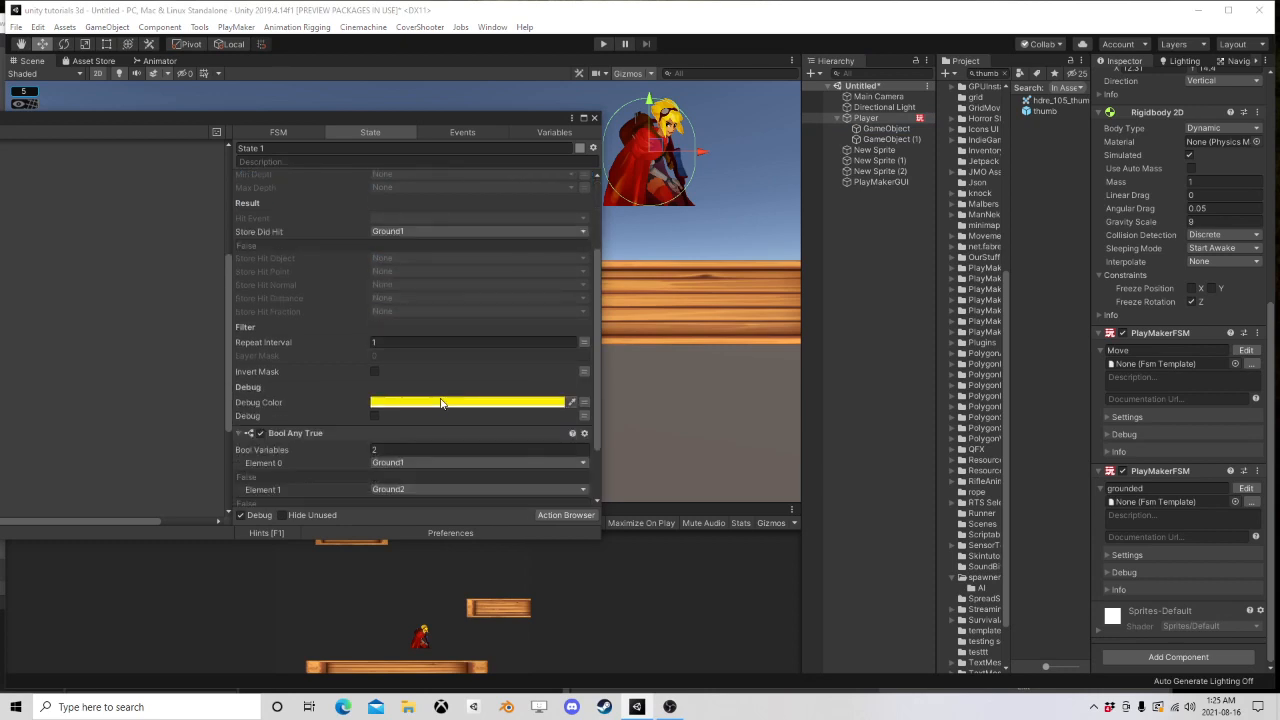
{"action": "scroll", "coordinate": [310, 320], "scroll_direction": "up", "scroll_amount": 3}
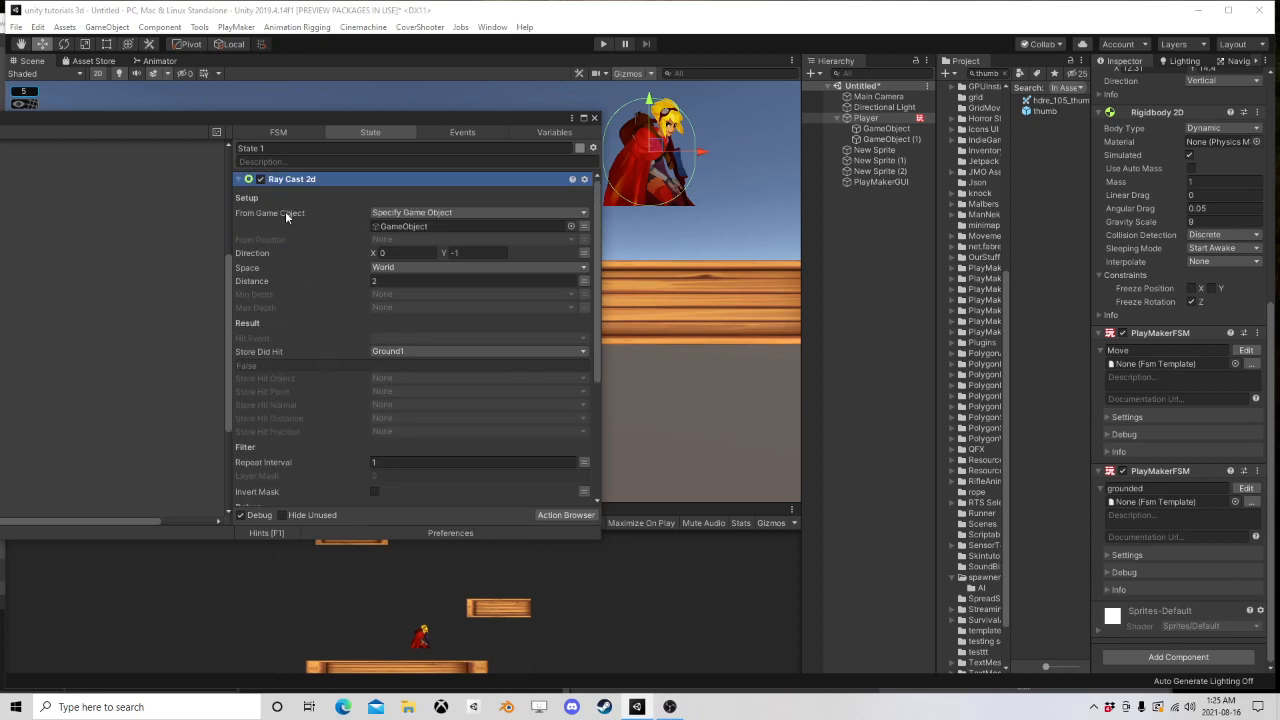
Step: Copy the configured Ray Cast 2d action and paste the duplicate directly after it
{"action": "right_click", "coordinate": [281, 179]}
{"action": "left_click", "coordinate": [310, 271]}
{"action": "right_click", "coordinate": [303, 179]}
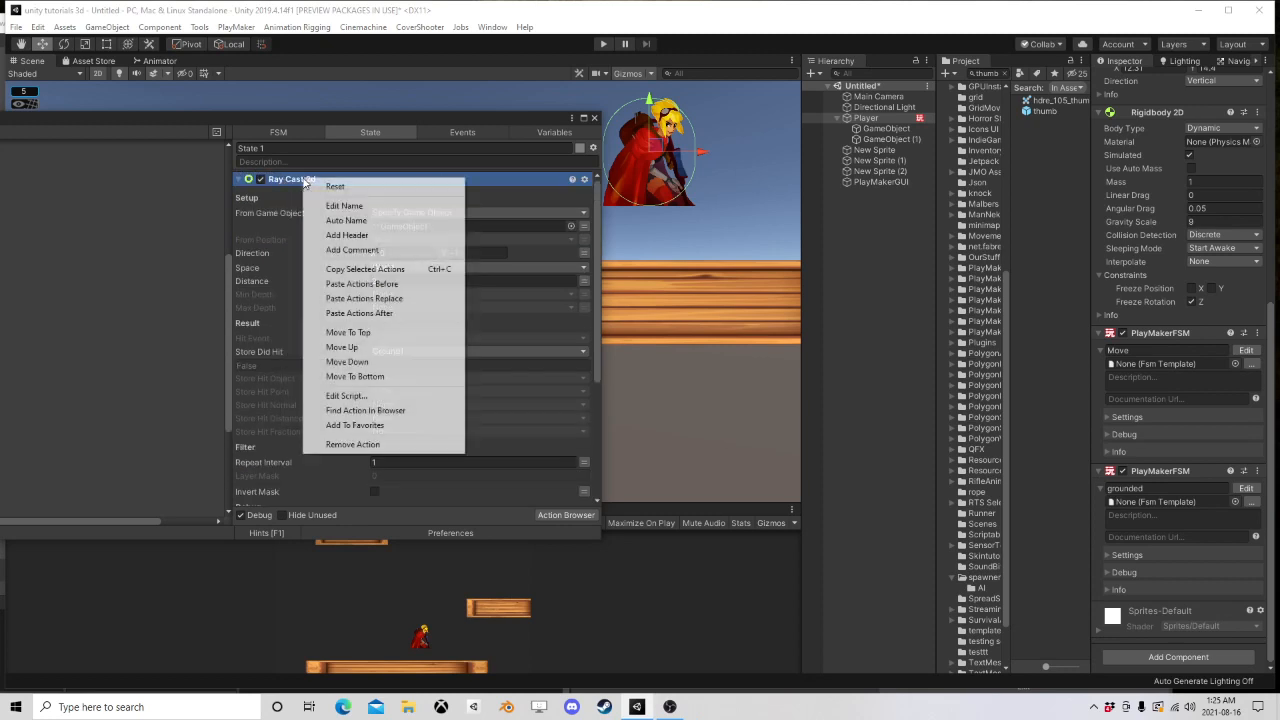
{"action": "left_click", "coordinate": [368, 313]}
Step: Set the duplicated Ray Cast 2d to start from GameObject (1) and store its hit result in Ground2
{"action": "scroll", "coordinate": [413, 295], "scroll_direction": "down", "scroll_amount": 1}
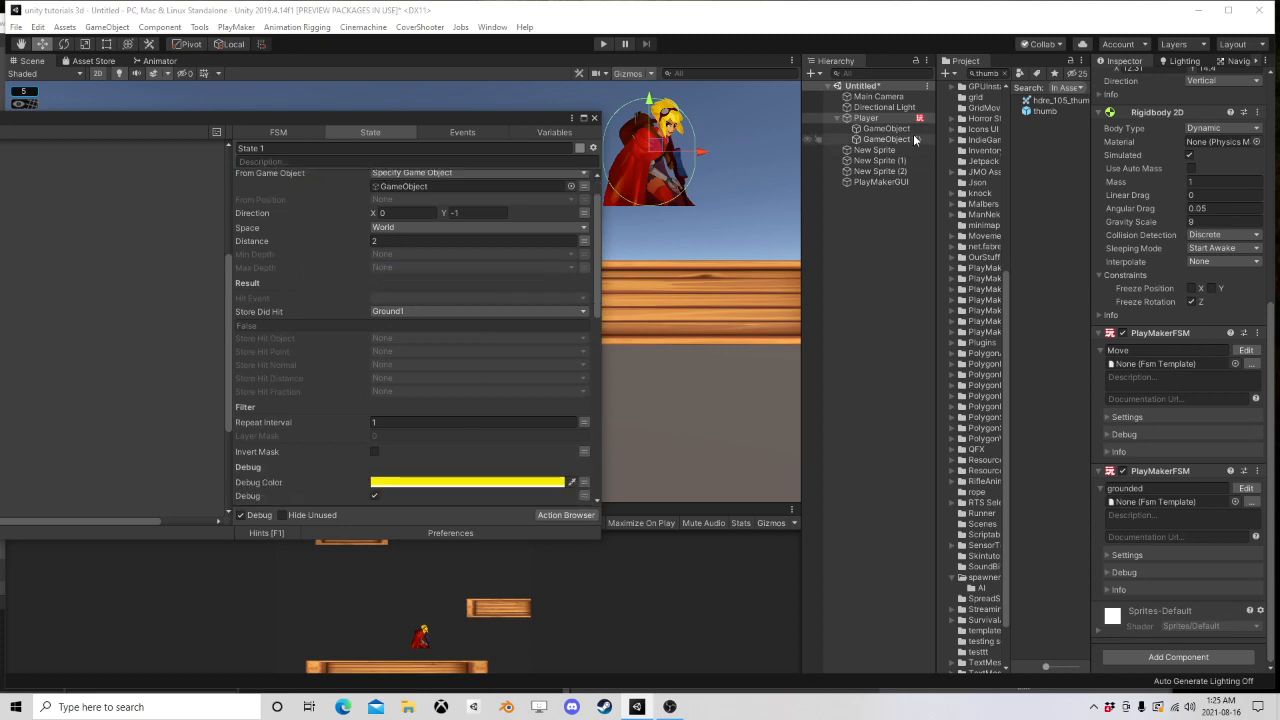
{"action": "scroll", "coordinate": [490, 498], "scroll_direction": "down", "scroll_amount": 1}
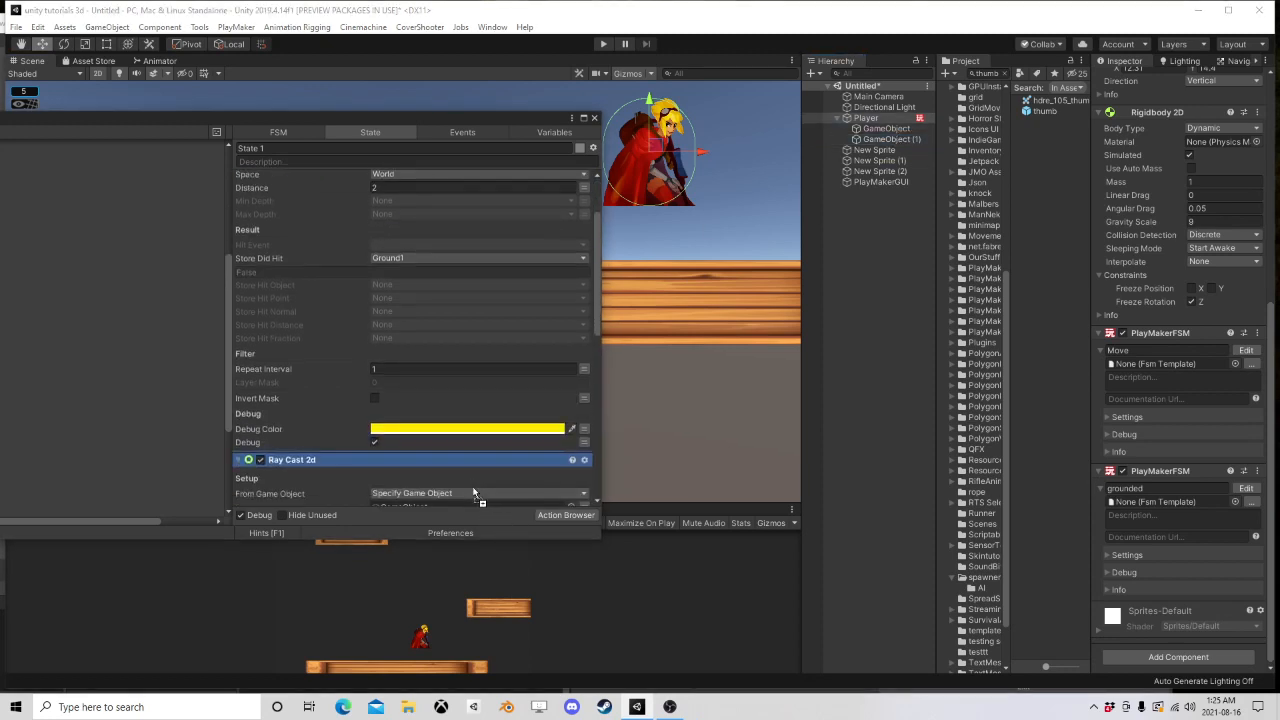
{"action": "scroll", "coordinate": [474, 492], "scroll_direction": "down", "scroll_amount": 1}
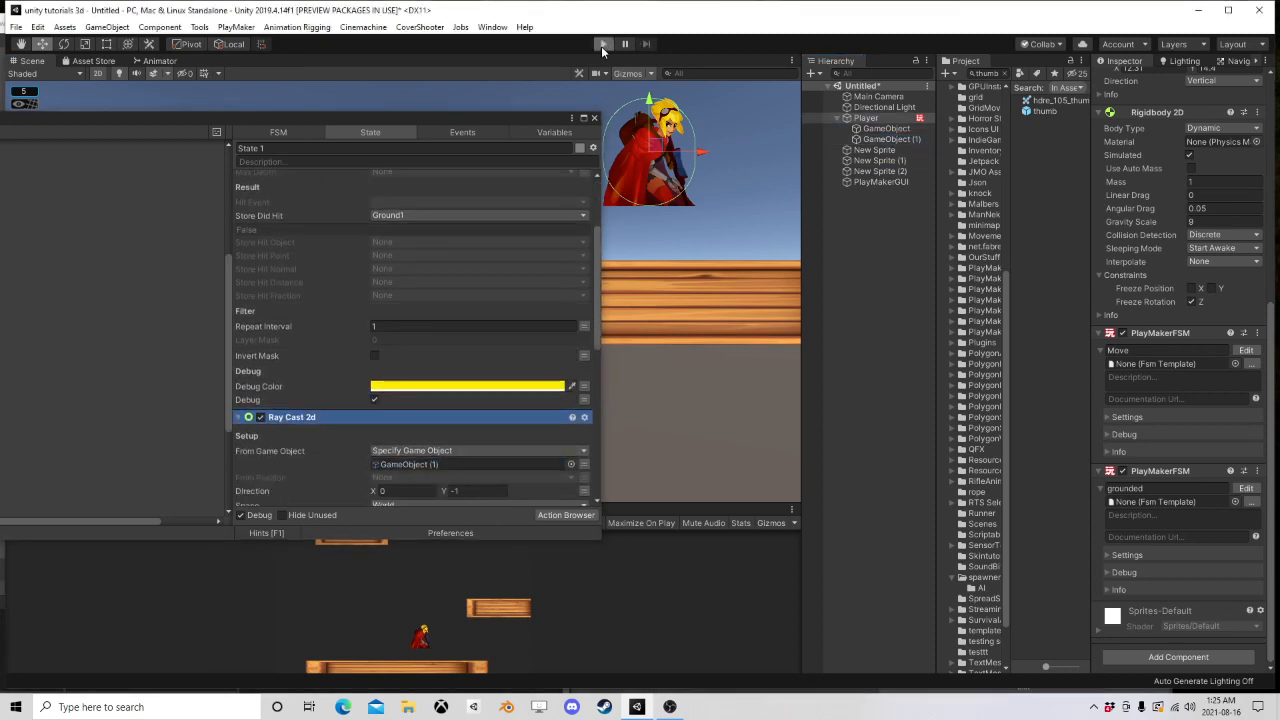
{"action": "scroll", "coordinate": [424, 386], "scroll_direction": "down", "scroll_amount": 4}
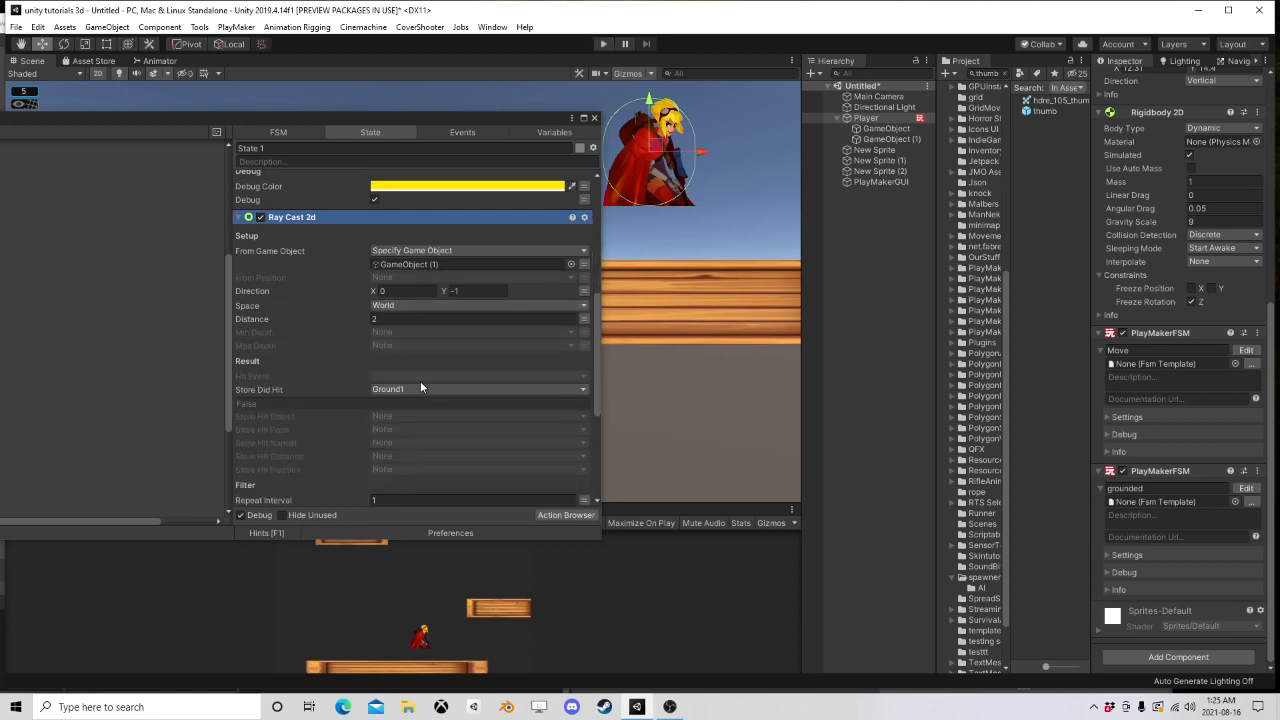
{"action": "left_click", "coordinate": [420, 388]}
{"action": "left_click", "coordinate": [425, 432]}
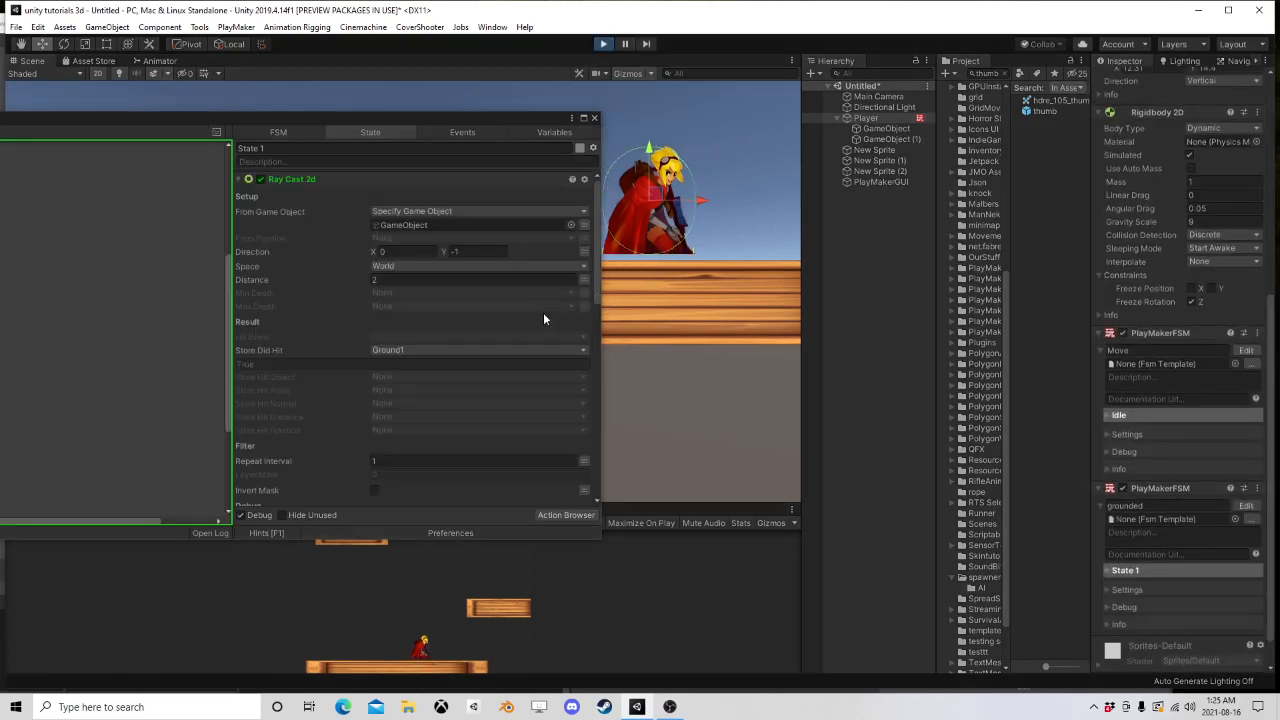
Step: Close the PlayMaker editor, test the player's jumping and leftward movement in play mode, and stop the game
{"action": "scroll", "coordinate": [440, 405], "scroll_direction": "down", "scroll_amount": 1}
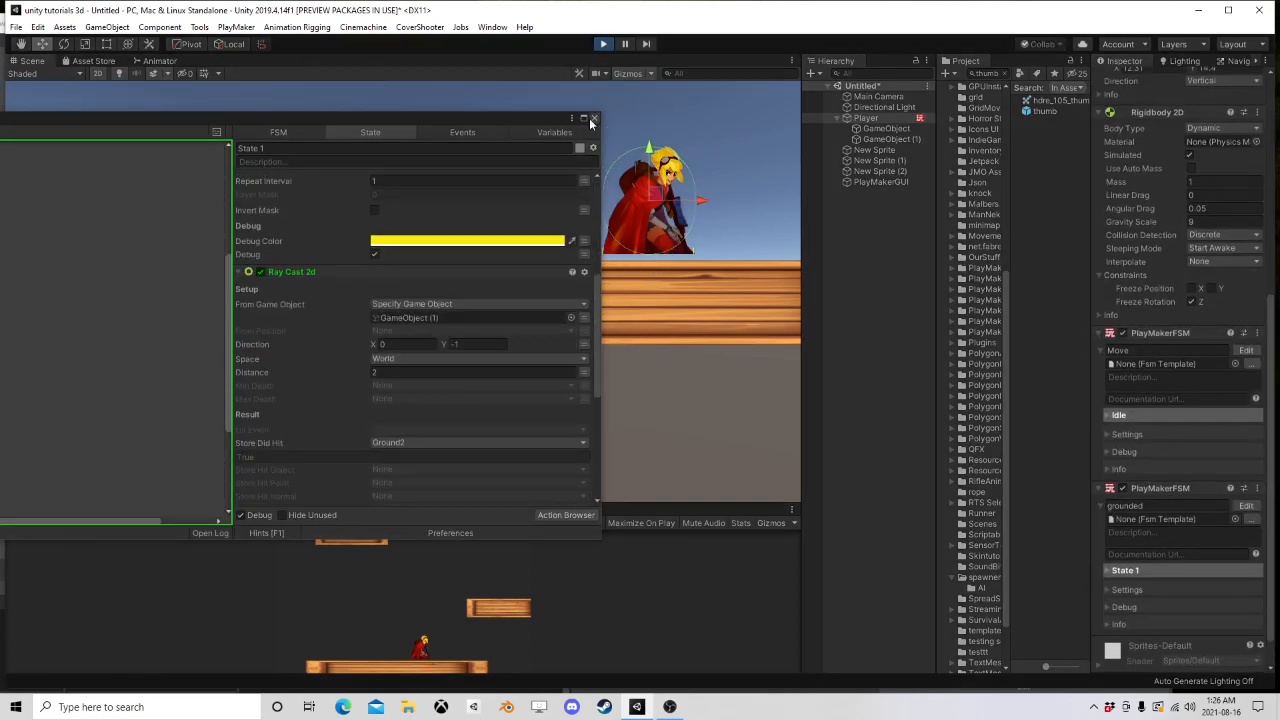
{"action": "left_click", "coordinate": [594, 118]}
{"action": "key", "text": "space"}
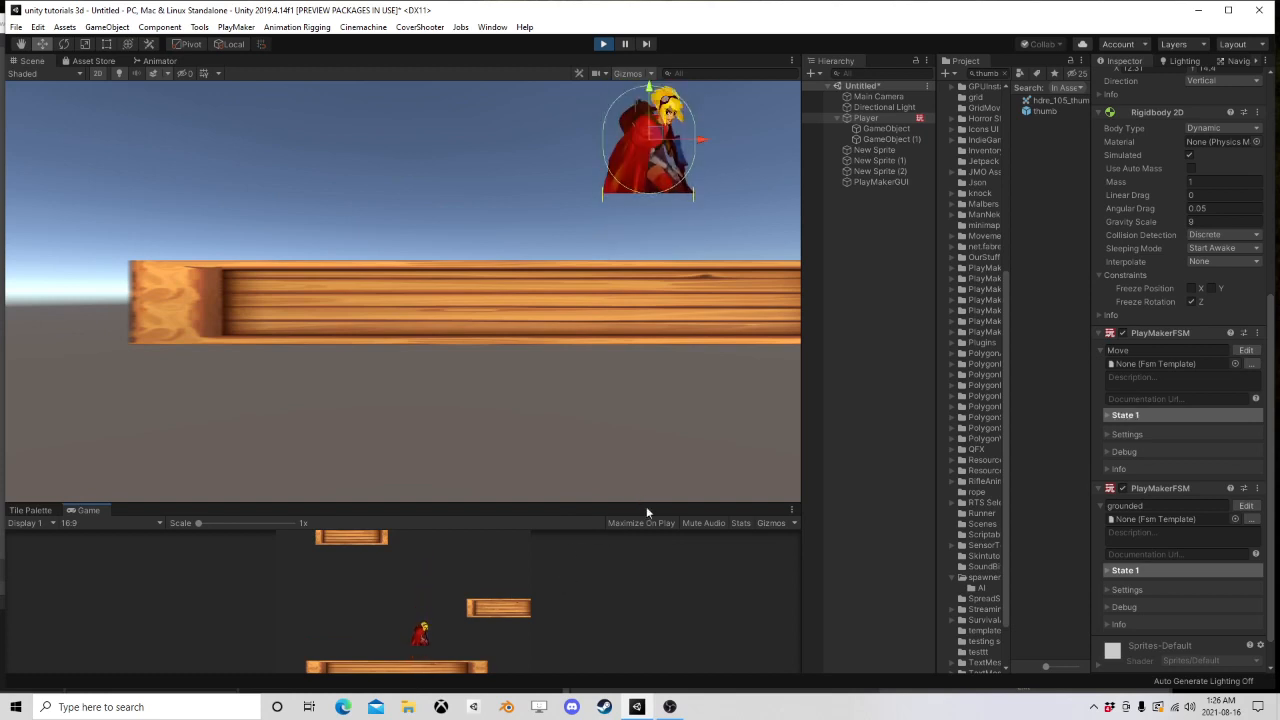
{"action": "key", "text": "space"}
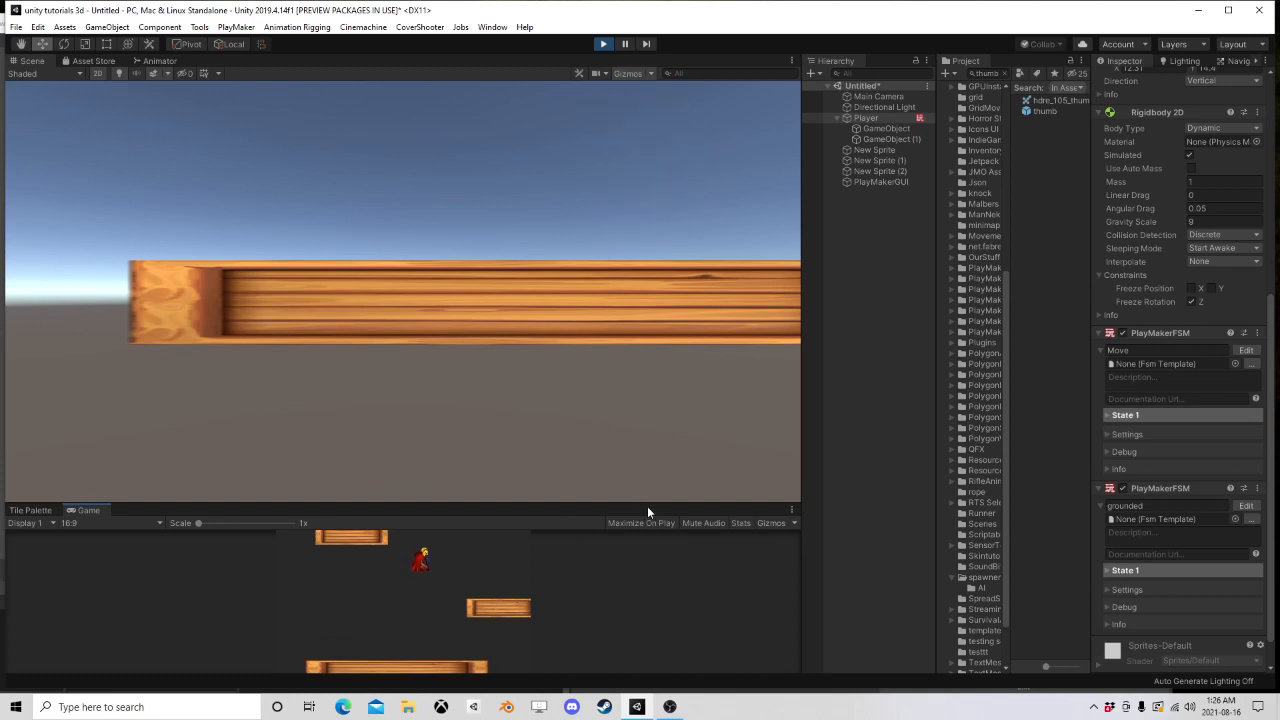
{"action": "key", "text": "a"}
{"action": "key", "text": "space"}
{"action": "left_click", "coordinate": [603, 43]}
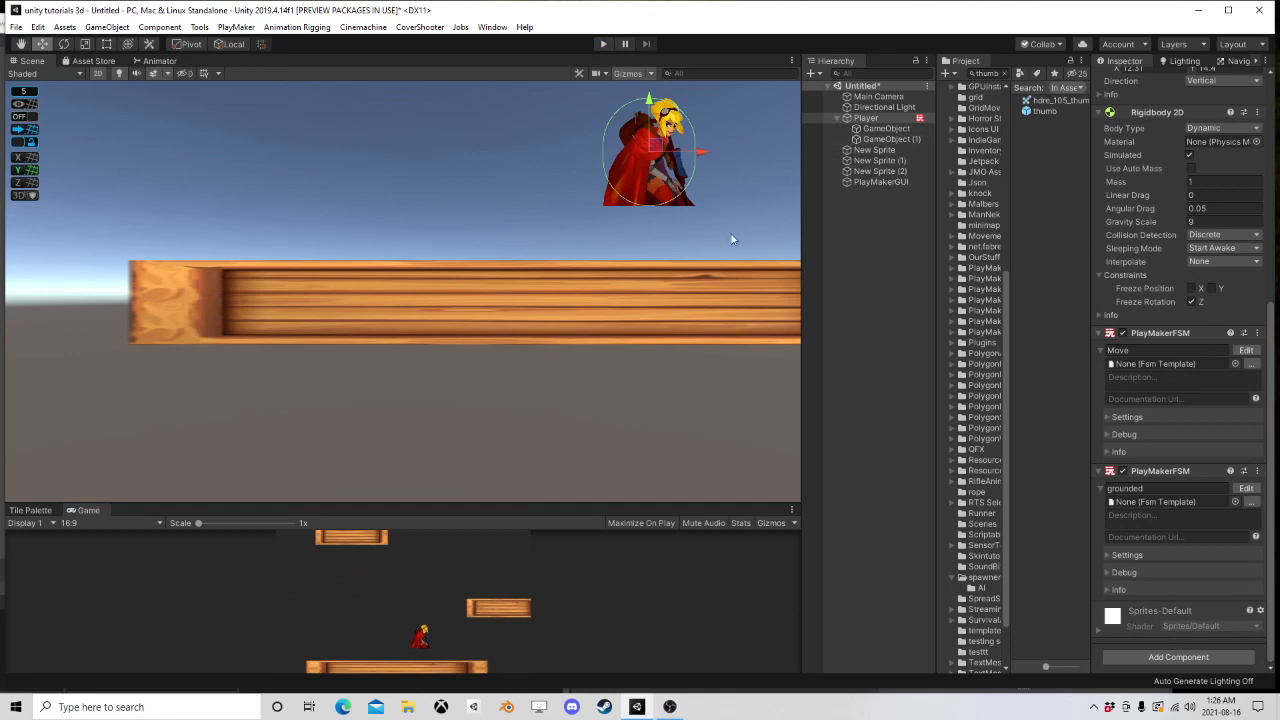
Step: Frame the player in the scene and play-test running right and jumping onto the middle platform
{"action": "key", "text": "f"}
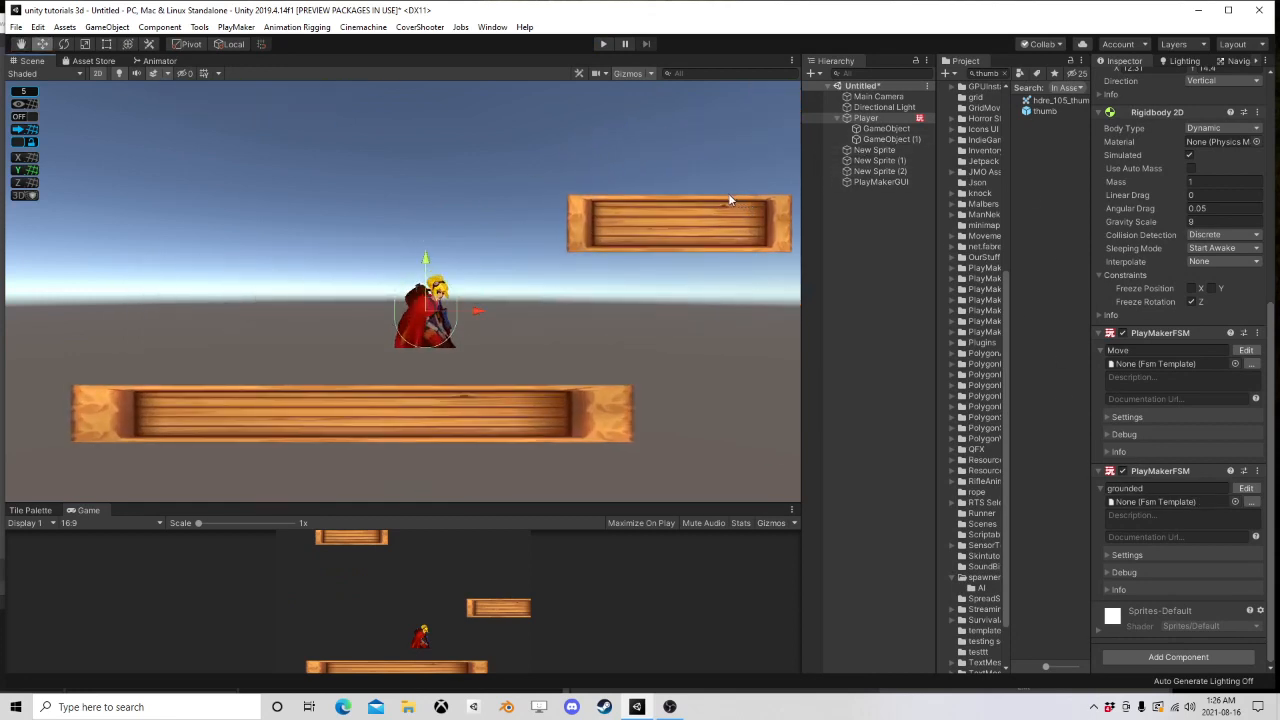
{"action": "left_click", "coordinate": [602, 45]}
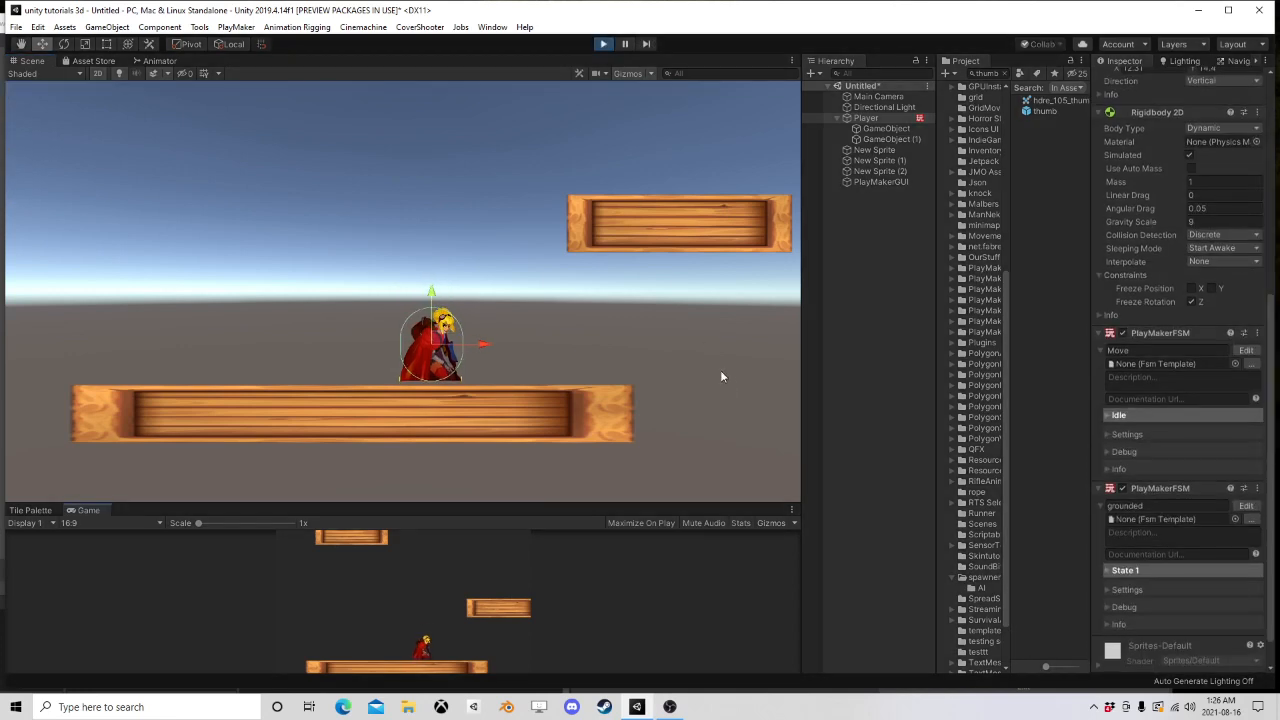
{"action": "key", "text": "Right"}
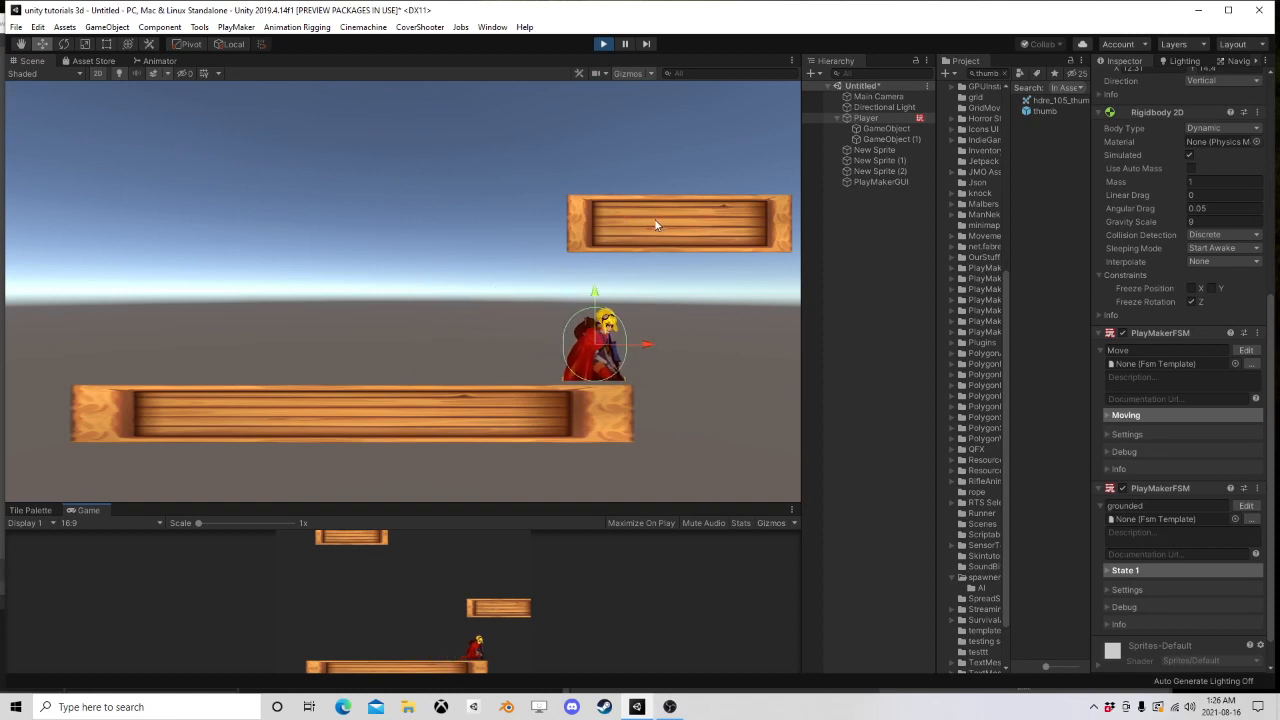
{"action": "key", "text": "space"}
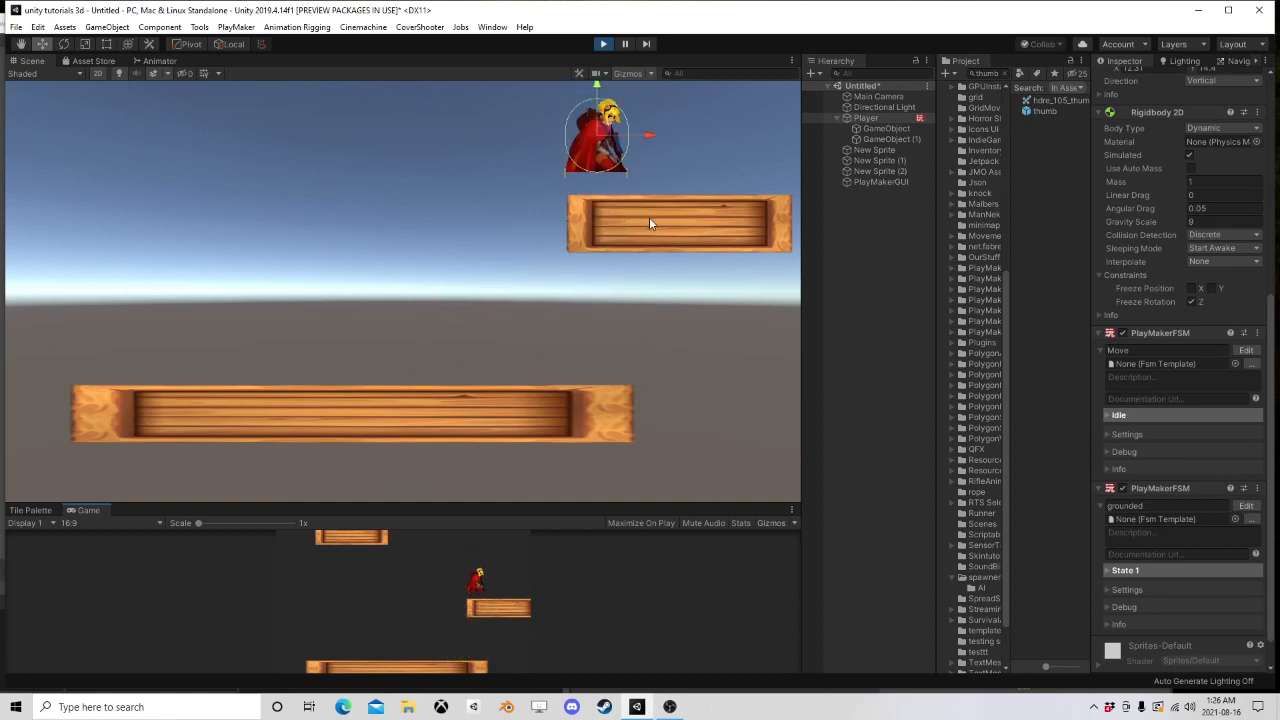
{"action": "scroll", "coordinate": [530, 266], "scroll_direction": "down", "scroll_amount": 4}
{"action": "middle_click_drag", "start_coordinate": [491, 249], "coordinate": [524, 360]}
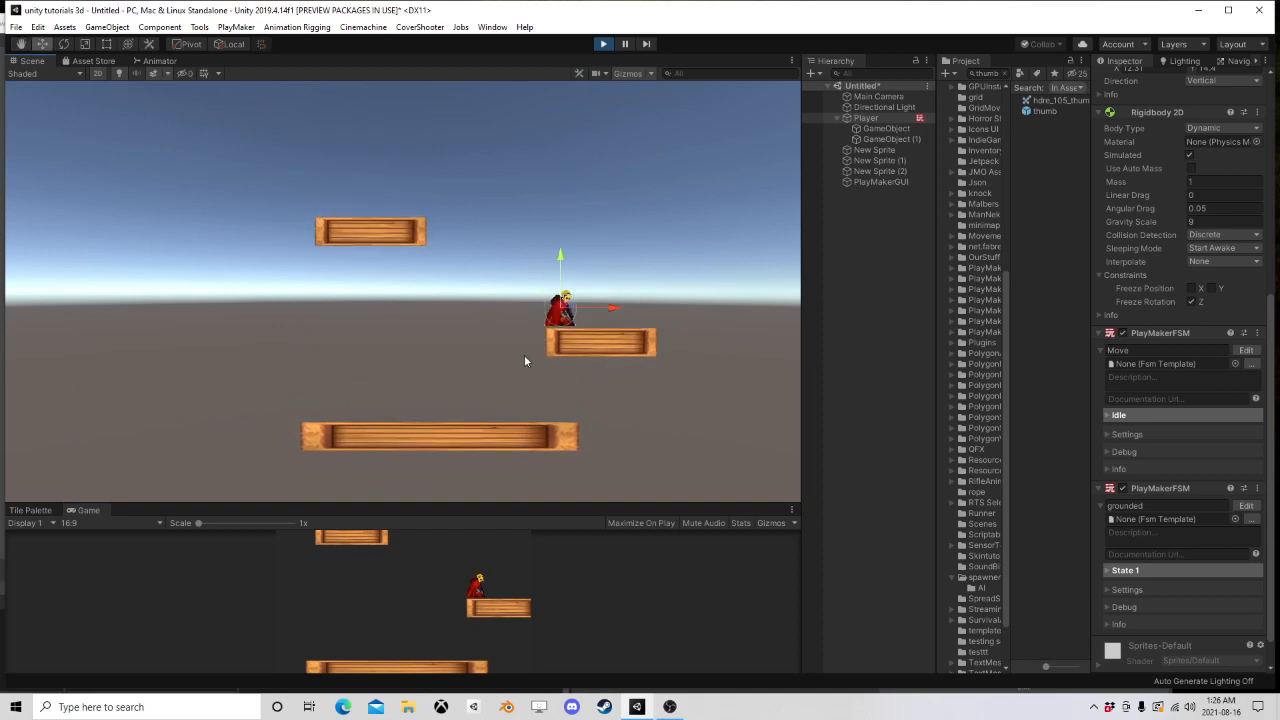
Step: Test moving both ways on the middle platform and jumping from it toward the highest platform
{"action": "key", "text": "d"}
{"action": "left_click", "coordinate": [345, 173]}
{"action": "key", "text": "space"}
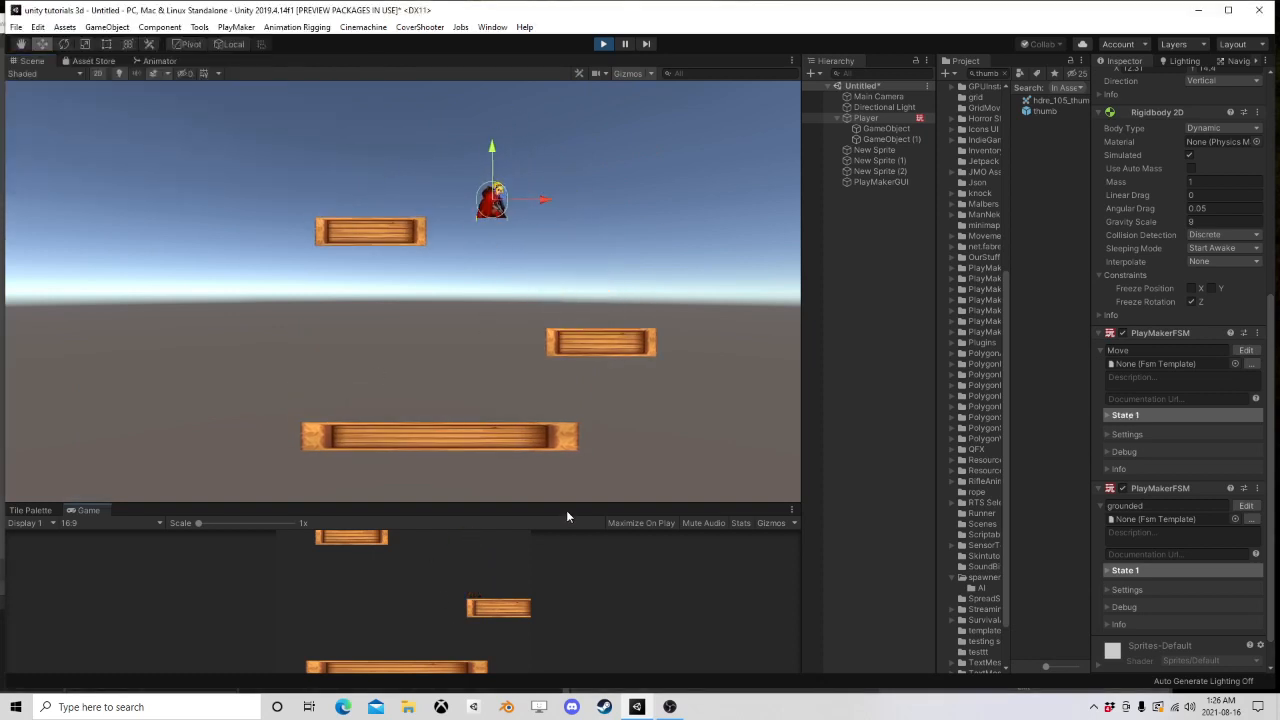
{"action": "key", "text": "d"}
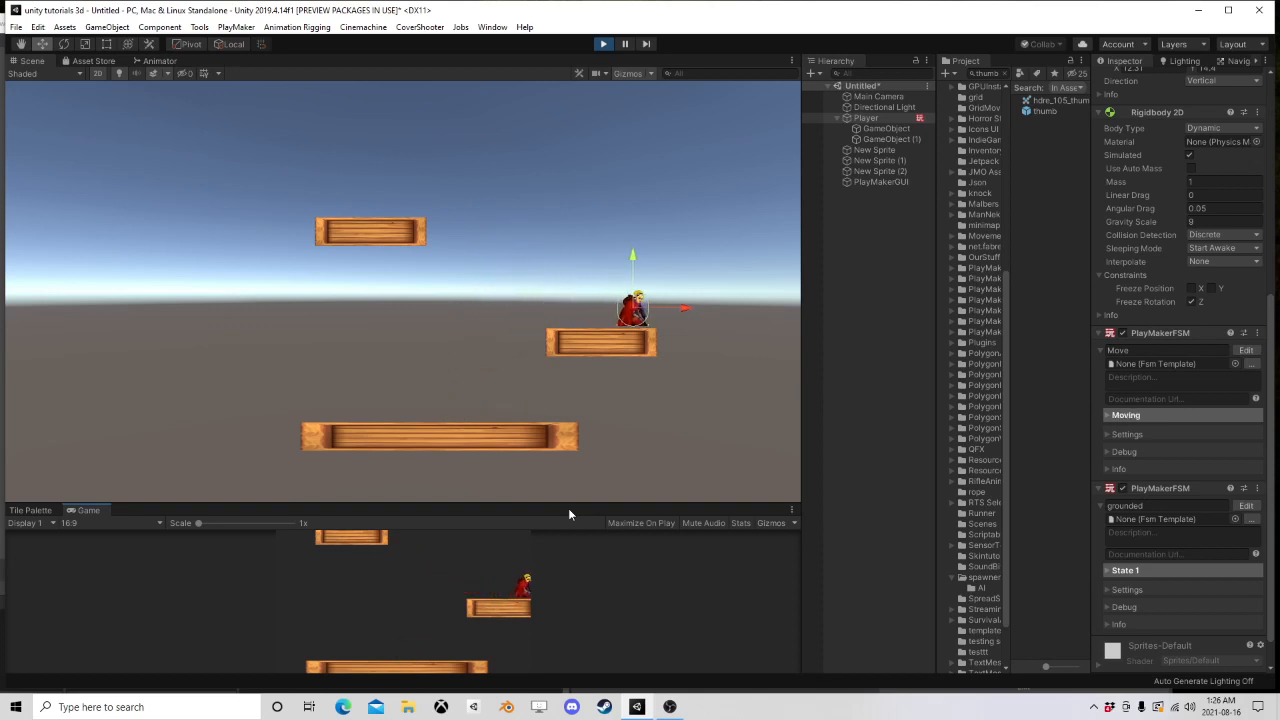
{"action": "key", "text": "a"}
{"action": "key", "text": "space"}
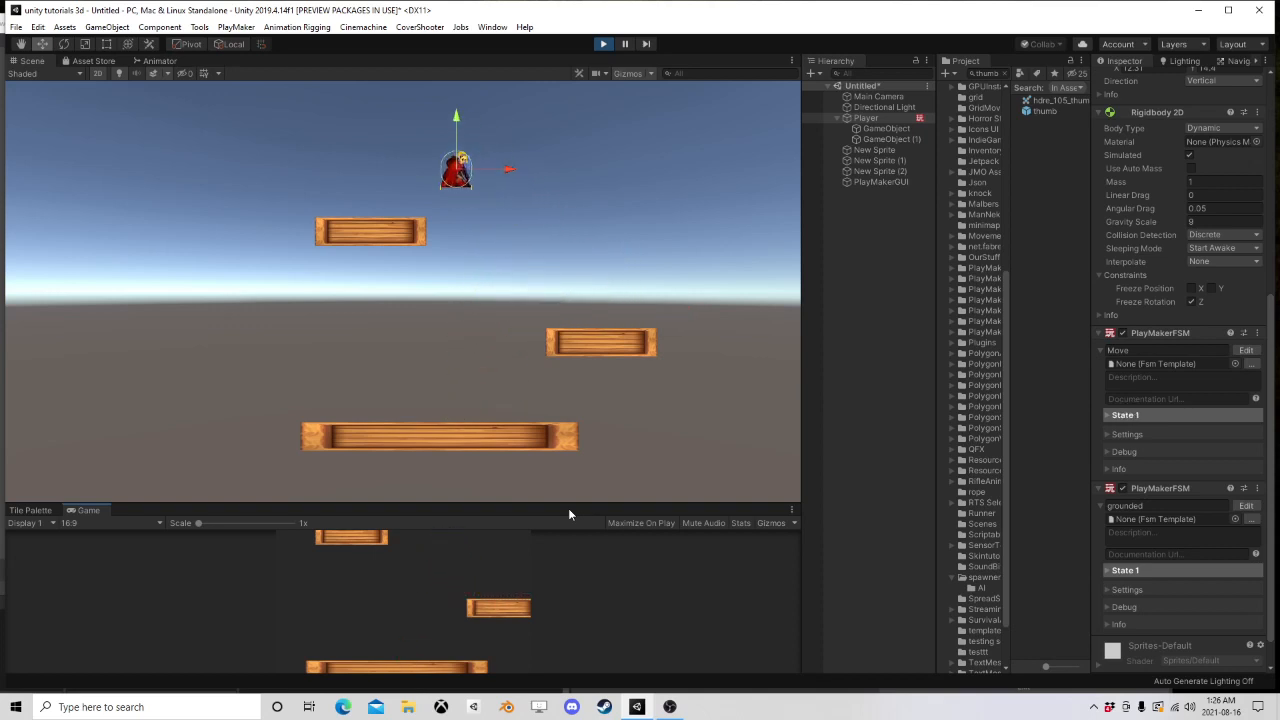
{"action": "key", "text": "space"}
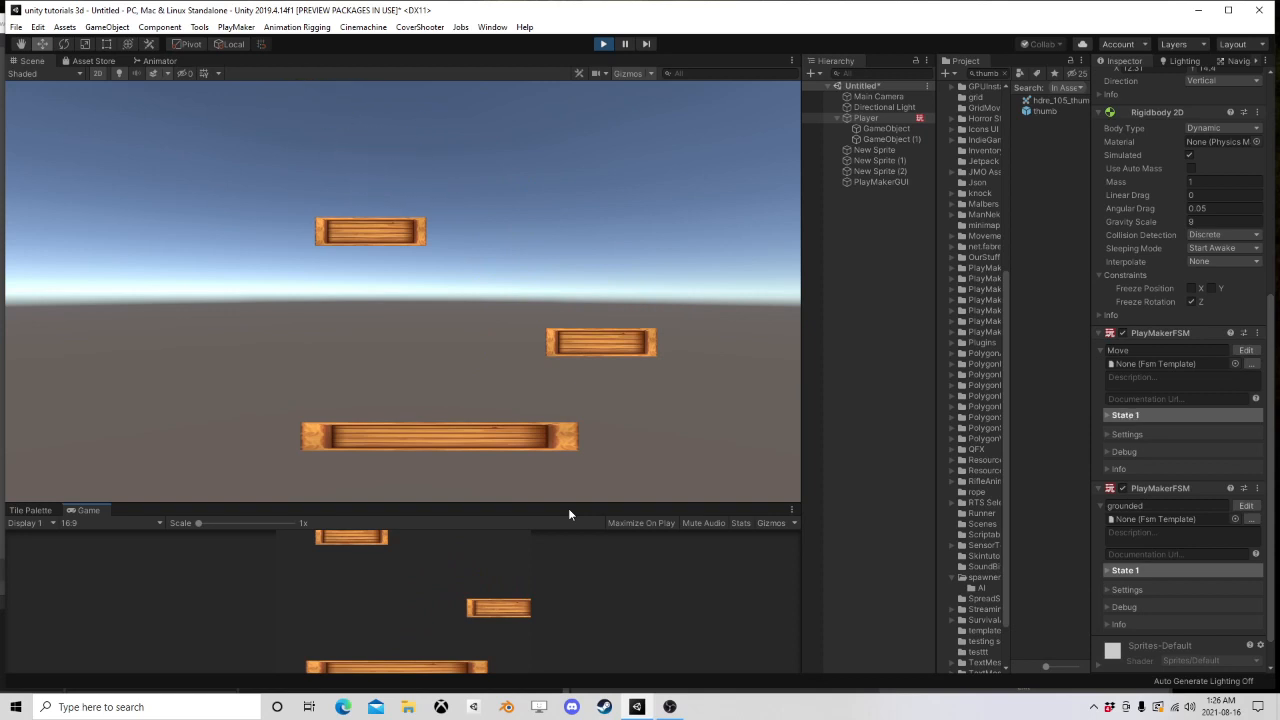
Step: Restart play mode and test running both ways and jumping by way of the middle platform toward the highest one
{"action": "left_click", "coordinate": [603, 44]}
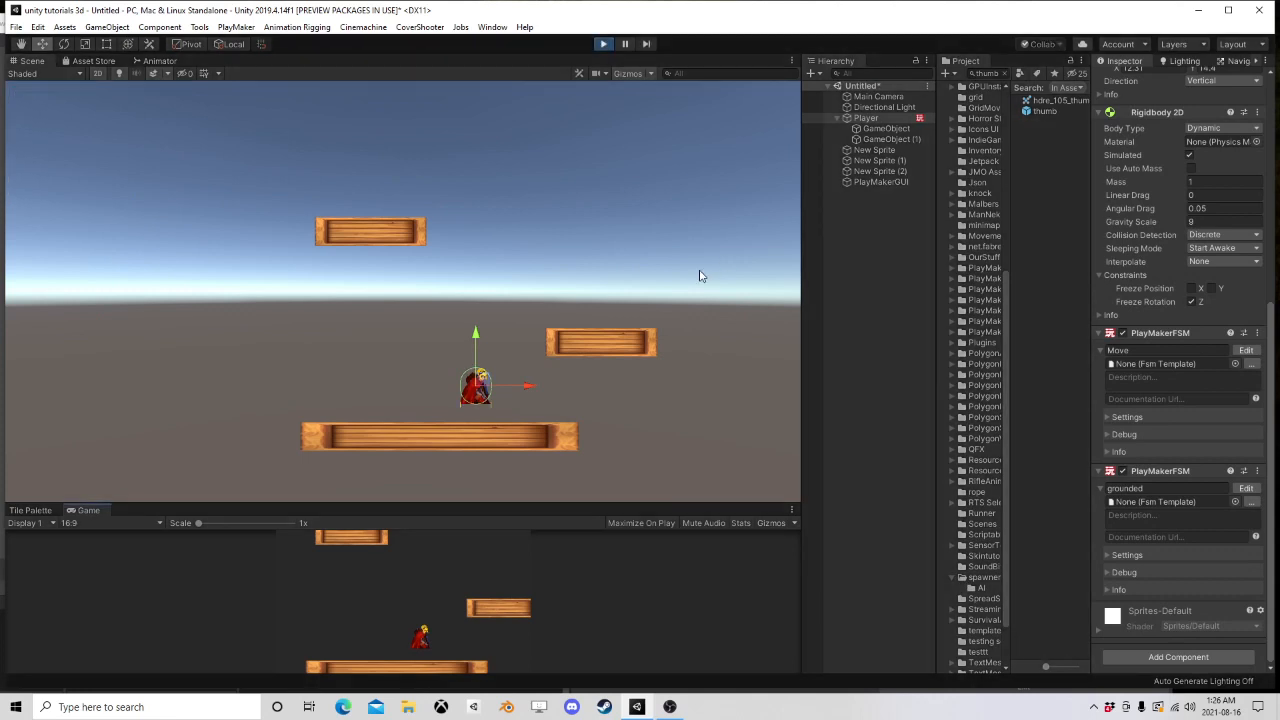
{"action": "key", "text": "a"}
{"action": "key", "text": "d"}
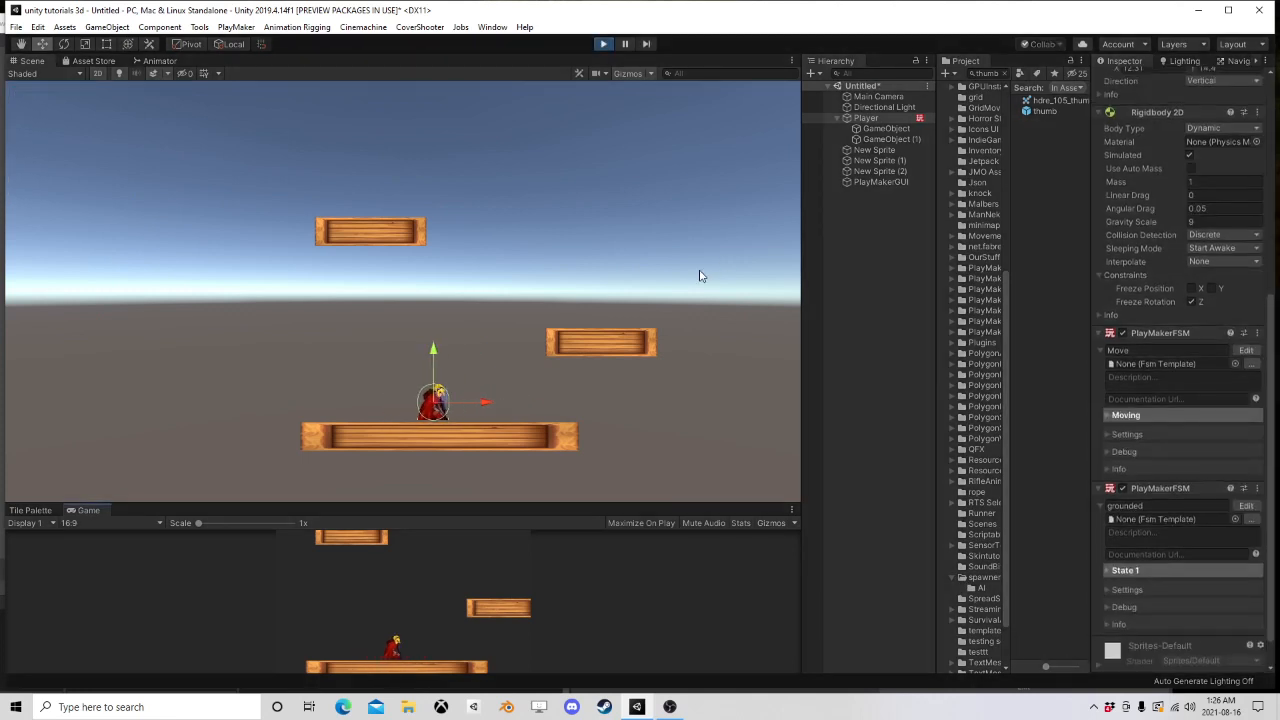
{"action": "key", "text": "space"}
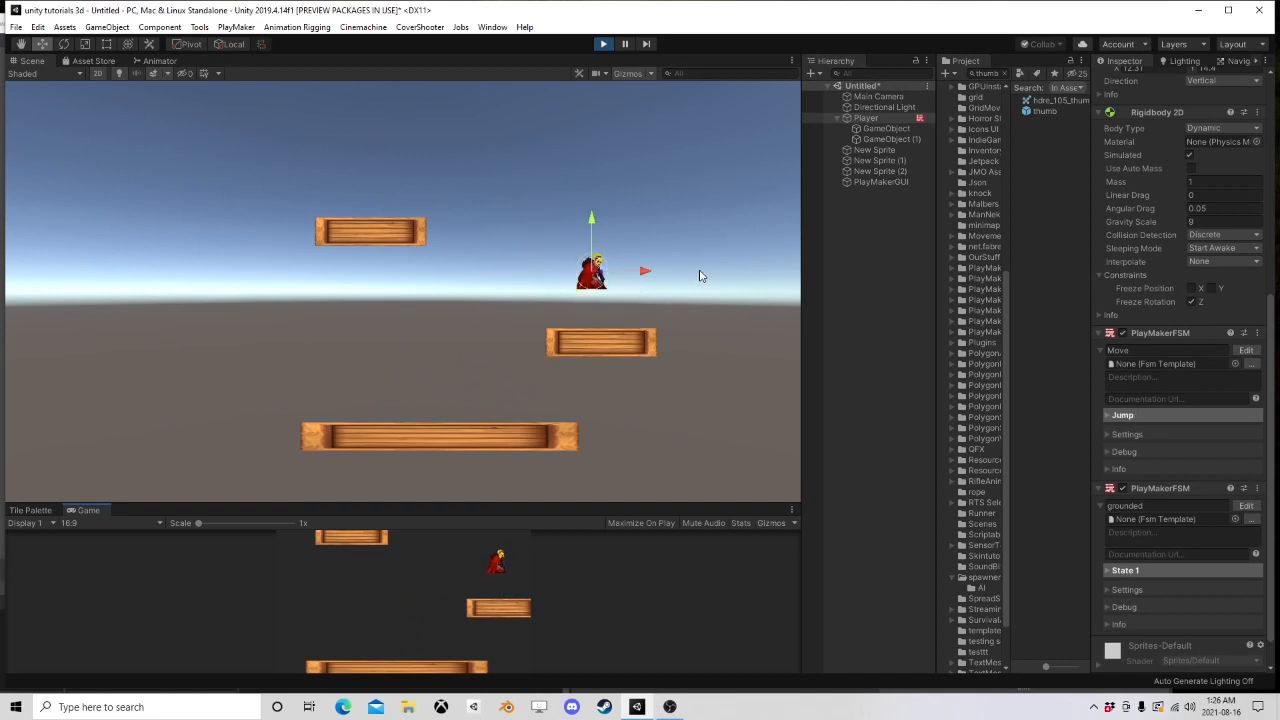
{"action": "key", "text": "space"}
{"action": "key", "text": "a"}
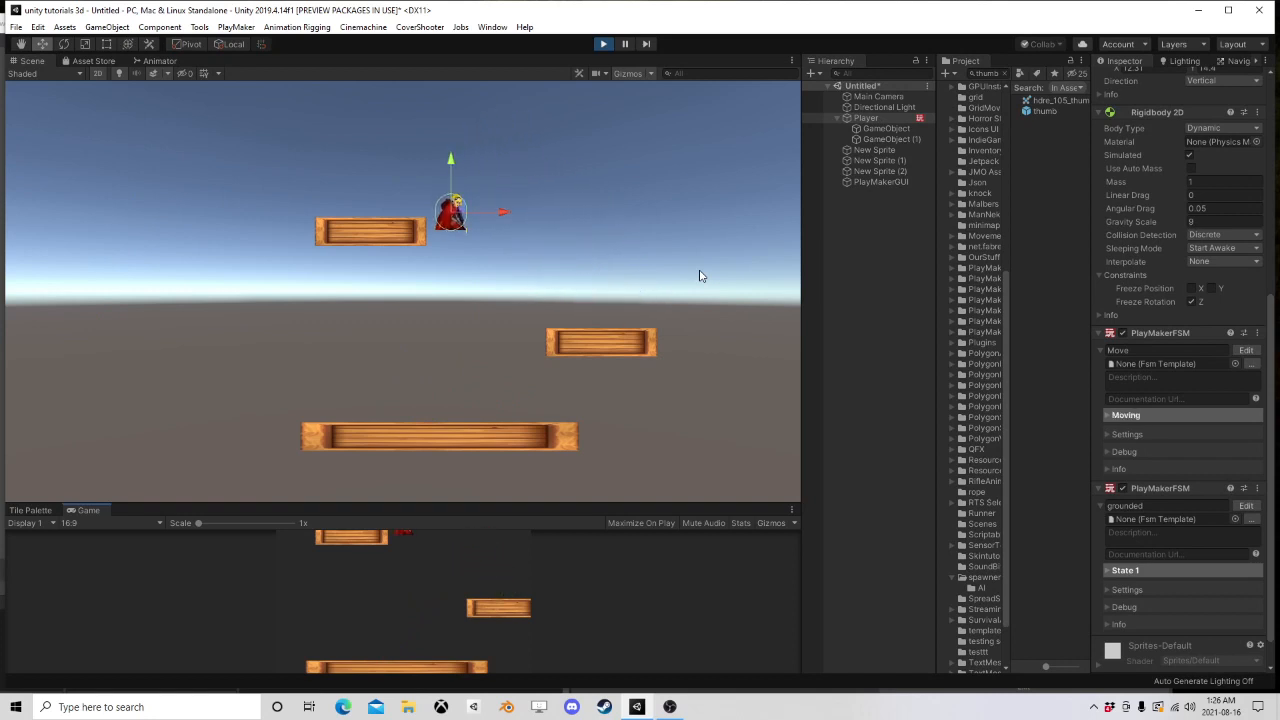
{"action": "key", "text": "space"}
{"action": "key", "text": "d"}
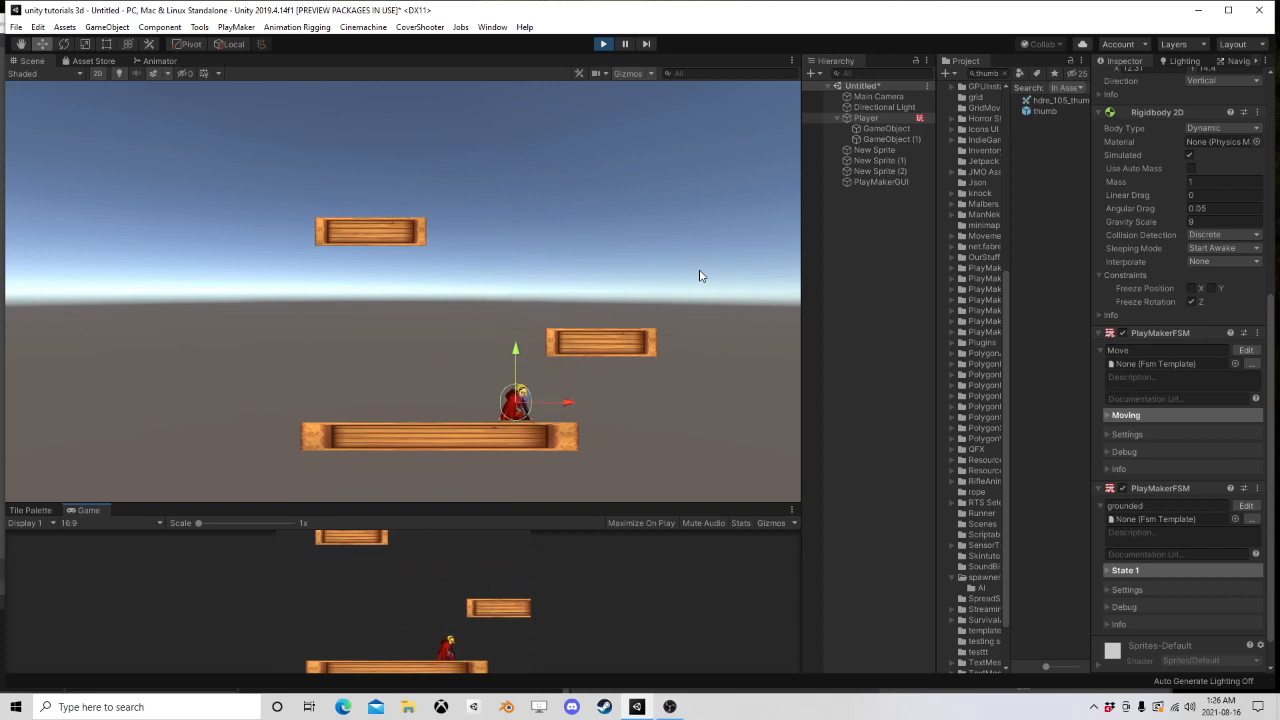
Step: Test jumping and moving both ways above the lowest platform, and stop the game
{"action": "key", "text": "space"}
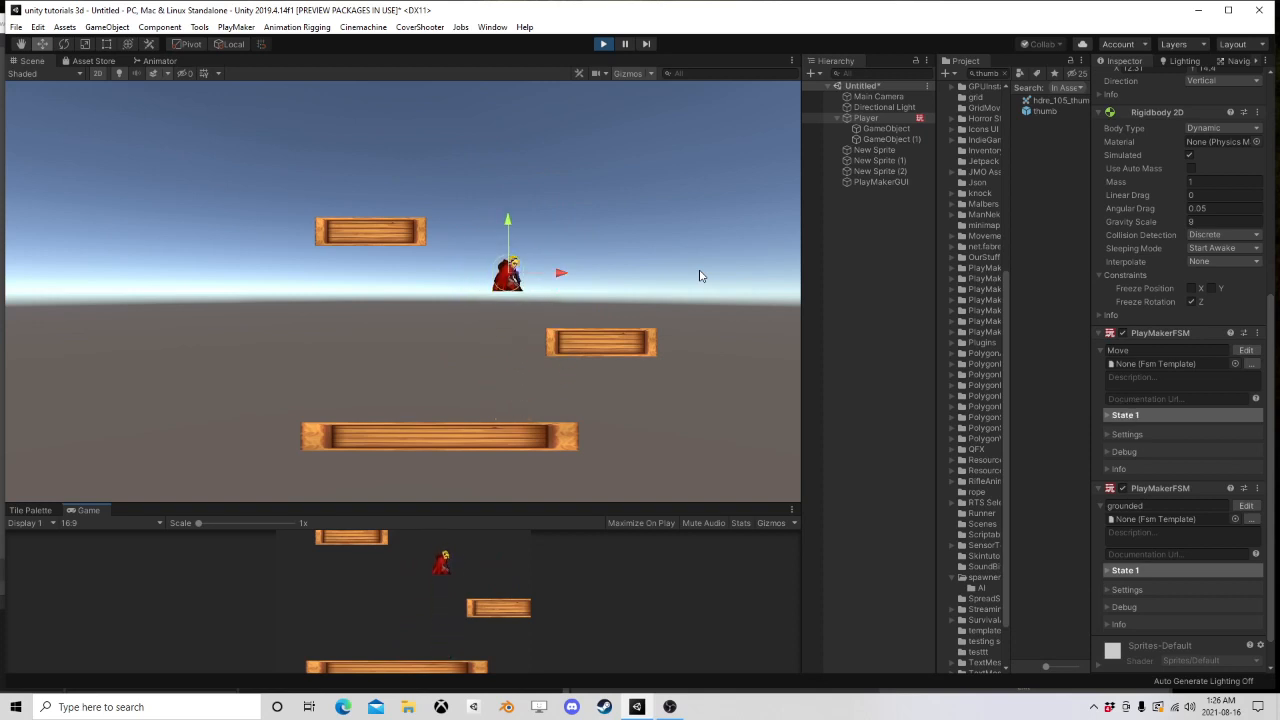
{"action": "key", "text": "a"}
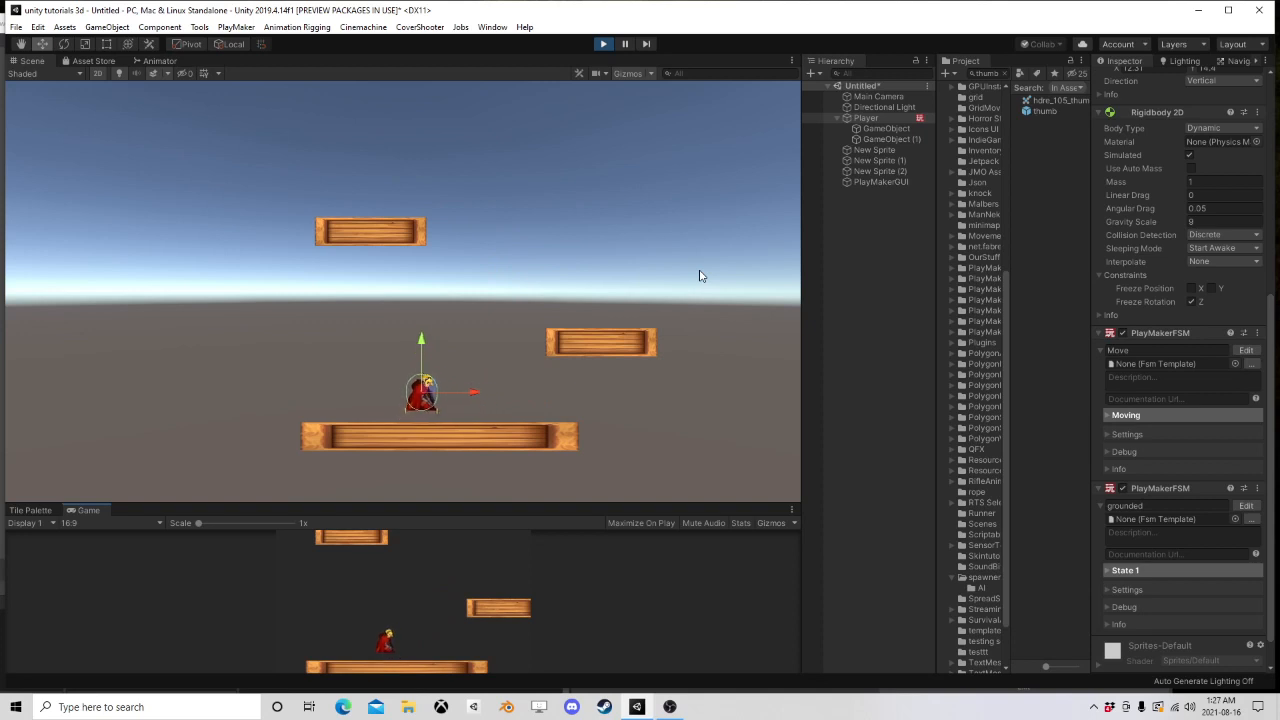
{"action": "key", "text": "space"}
{"action": "key", "text": "d"}
{"action": "key", "text": "d"}
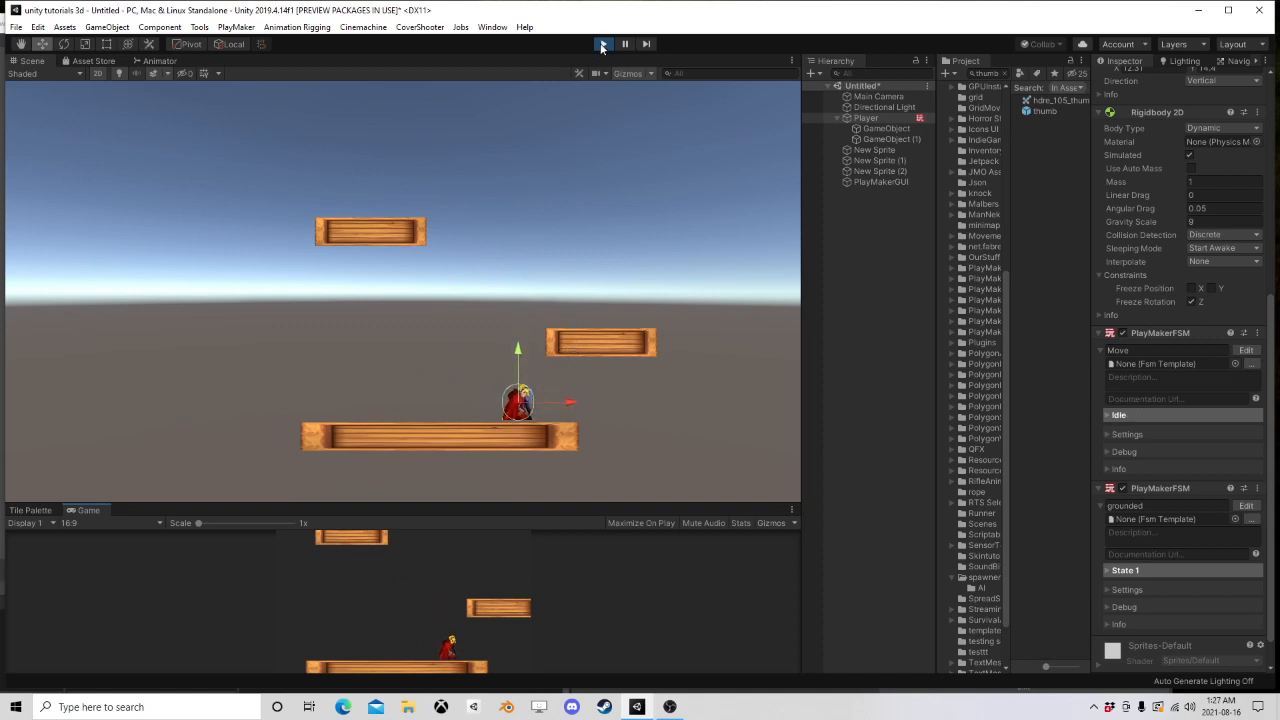
{"action": "key", "text": "ctrl+p"}
Step: Shift GameObject and GameObject (1) inward toward the player's center, placing GameObject (1) at about X -5.49
{"action": "double_click", "coordinate": [886, 128]}
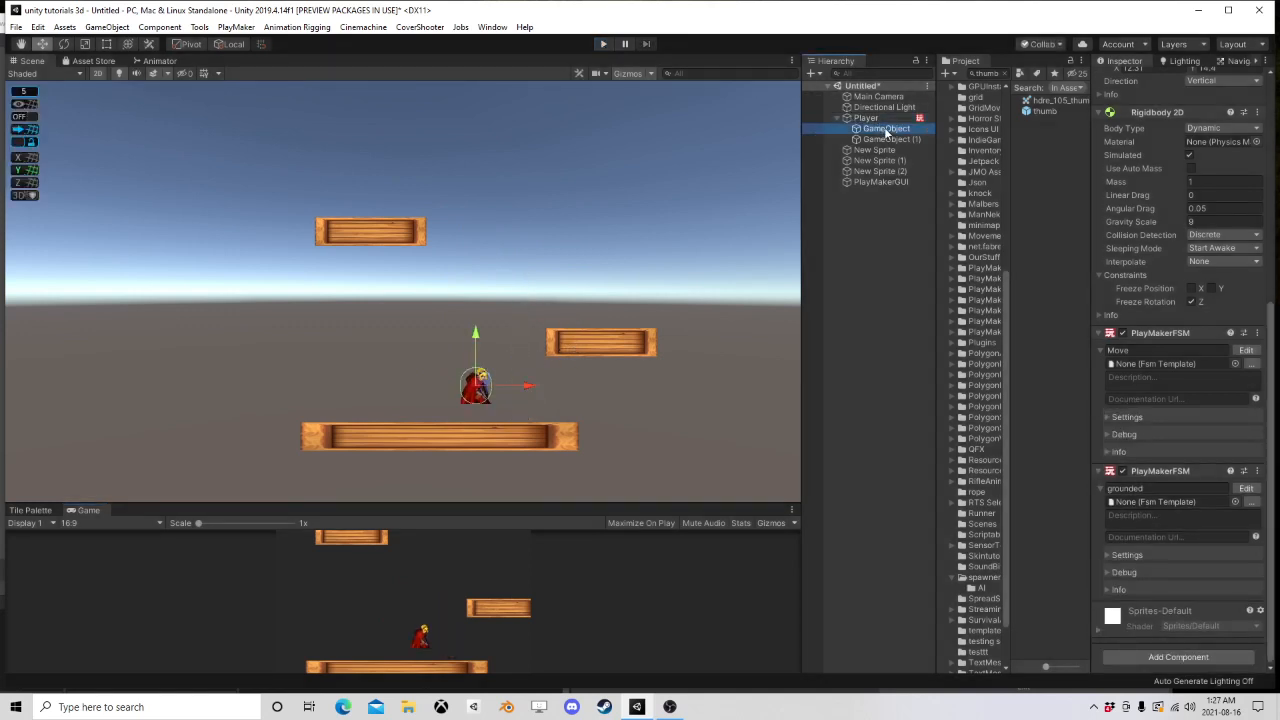
{"action": "left_click", "coordinate": [464, 296]}
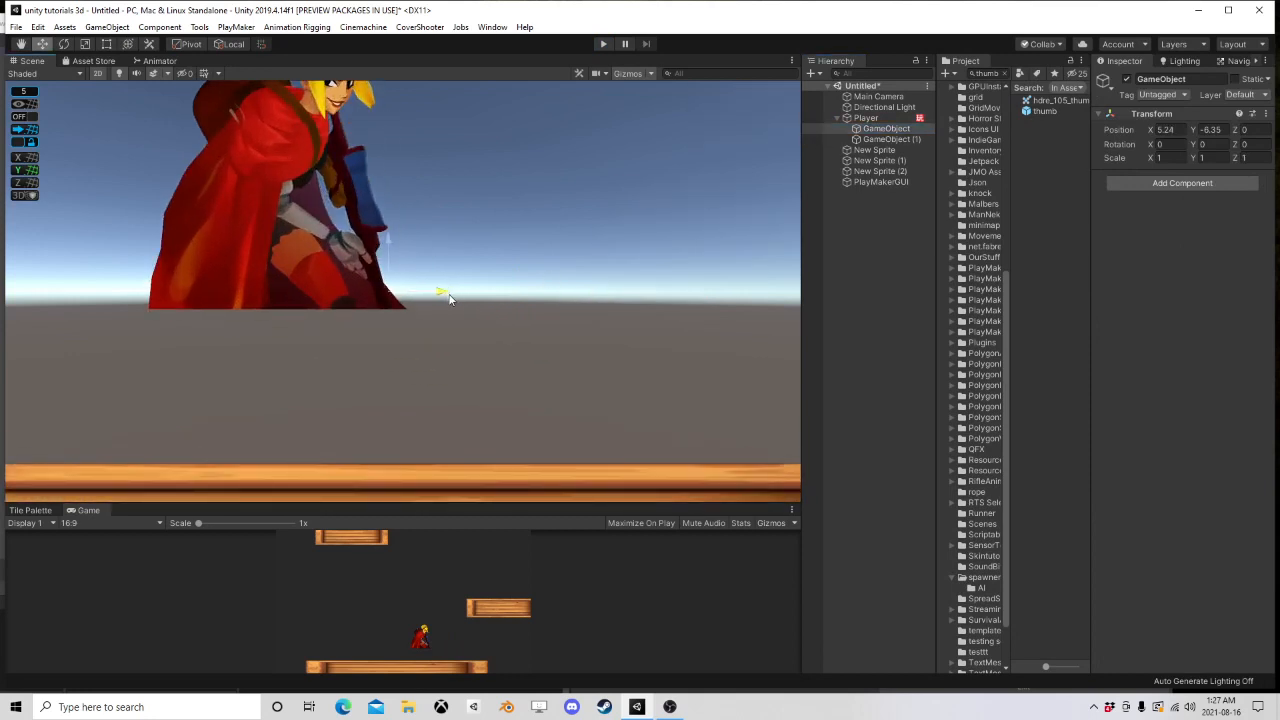
{"action": "left_click", "coordinate": [880, 140]}
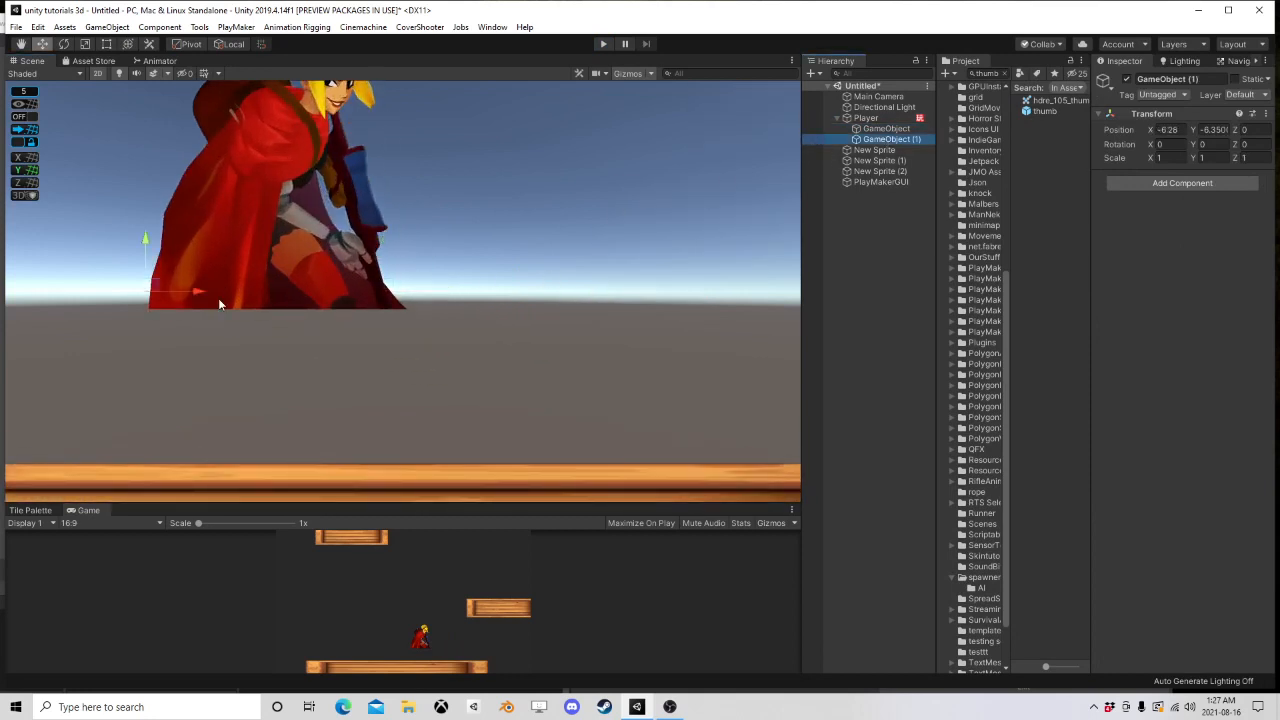
{"action": "left_click_drag", "start_coordinate": [206, 296], "coordinate": [214, 296]}
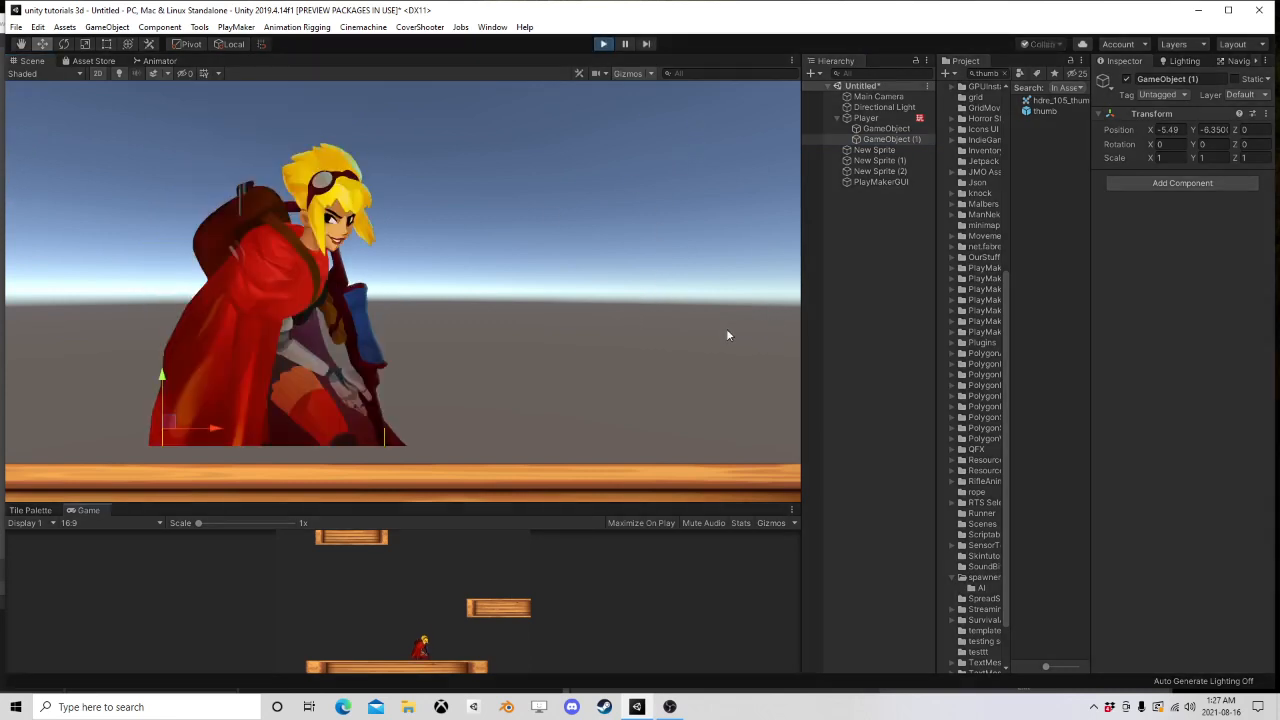
Step: Start play mode and test the adjusted ray casts by jumping between the middle and highest platforms
{"action": "scroll", "coordinate": [540, 380], "scroll_direction": "down", "scroll_amount": 10}
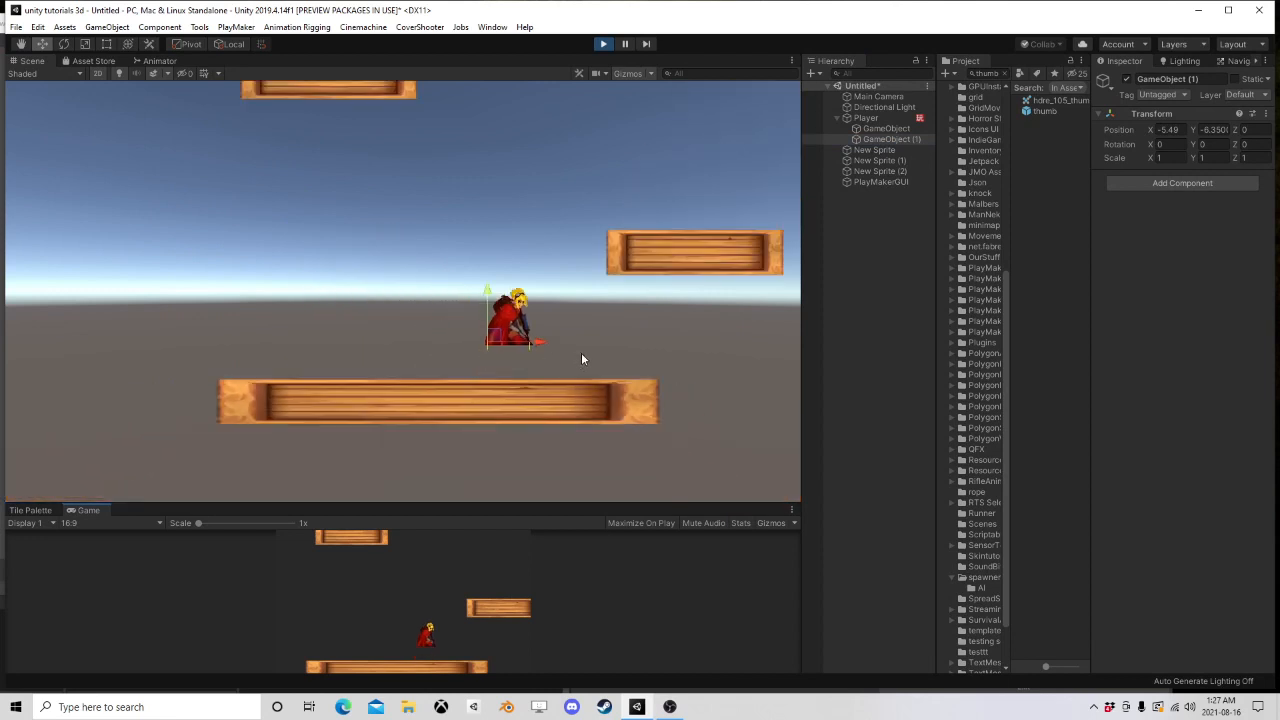
{"action": "key", "text": "d"}
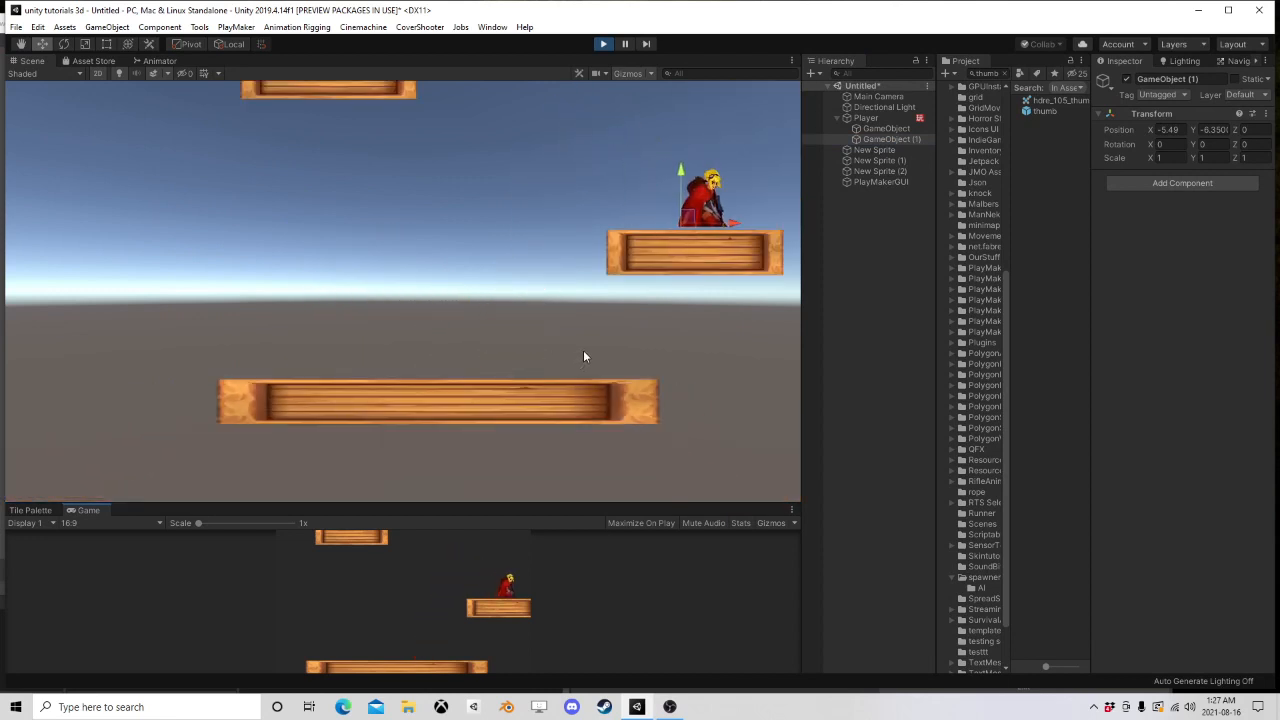
{"action": "key", "text": "a"}
{"action": "key", "text": "space"}
{"action": "scroll", "coordinate": [560, 325], "scroll_direction": "down", "scroll_amount": 3}
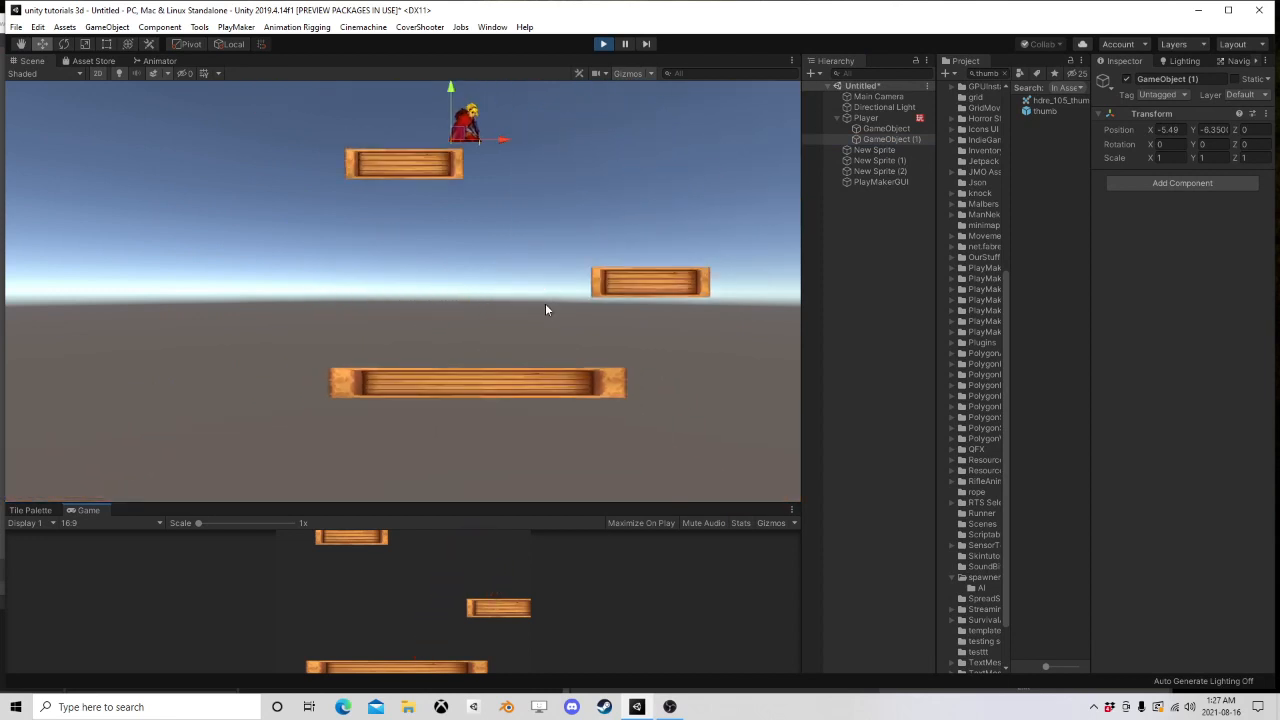
{"action": "key", "text": "d"}
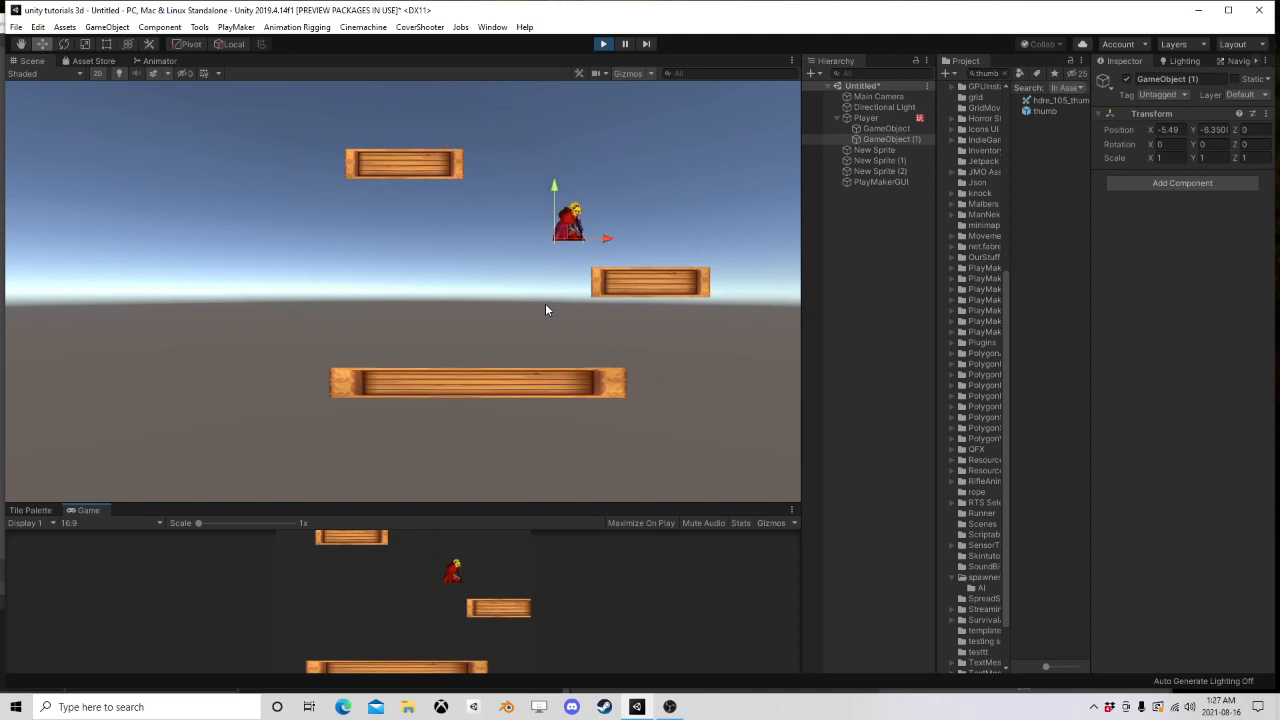
{"action": "key", "text": "space"}
{"action": "key", "text": "a"}
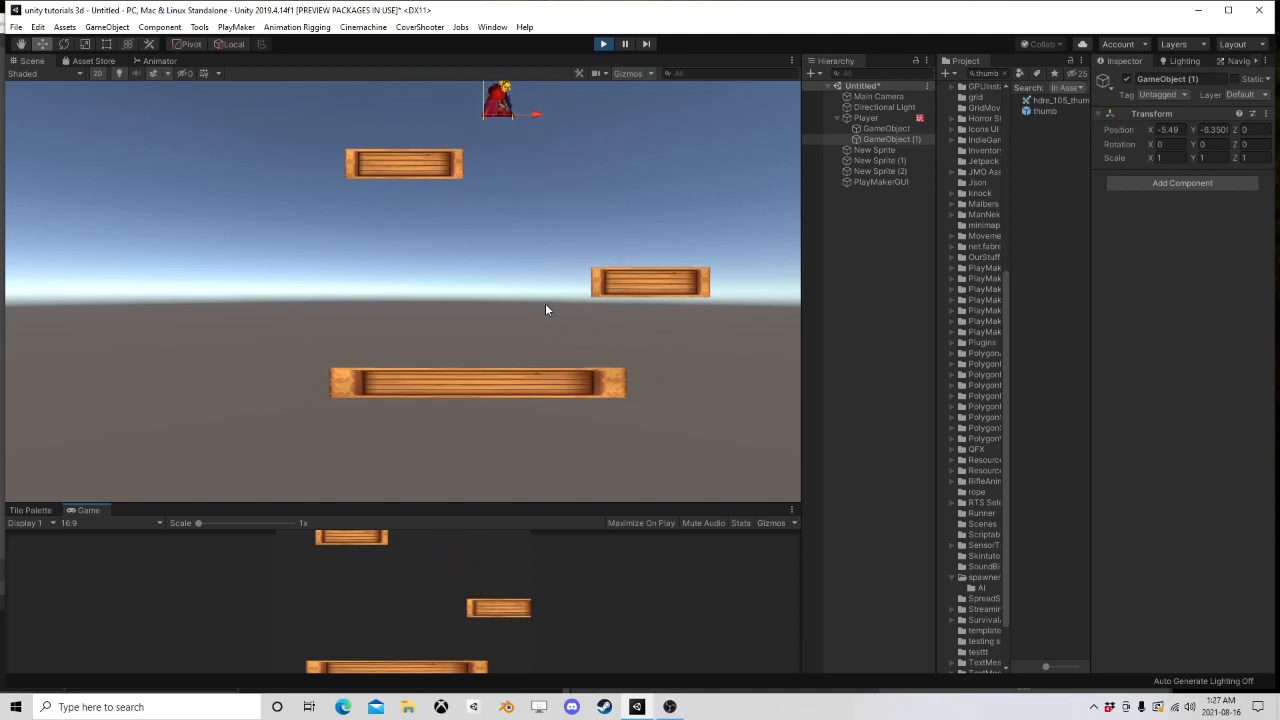
{"action": "key", "text": "space"}
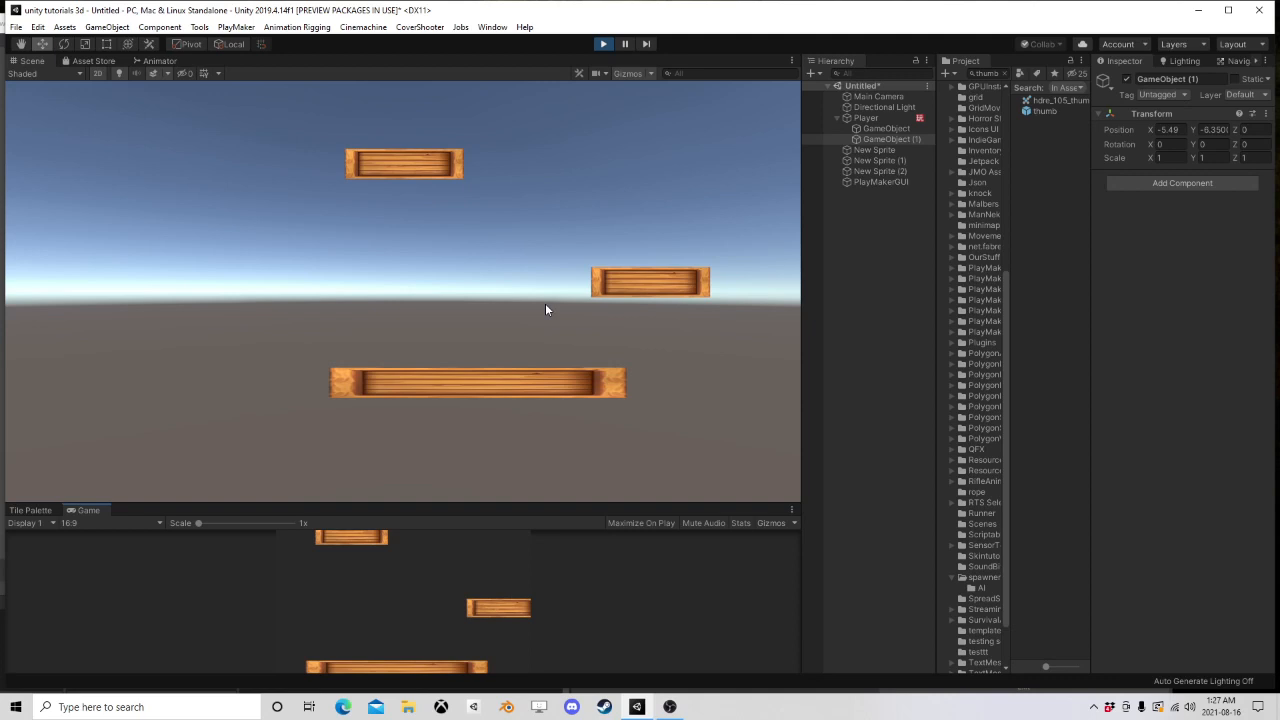
Step: Test jumping while changing direction beside the edge of the highest platform and dropping toward the lowest one
{"action": "key", "text": "space"}
{"action": "key", "text": "d"}
{"action": "key", "text": "space"}
{"action": "key", "text": "a"}
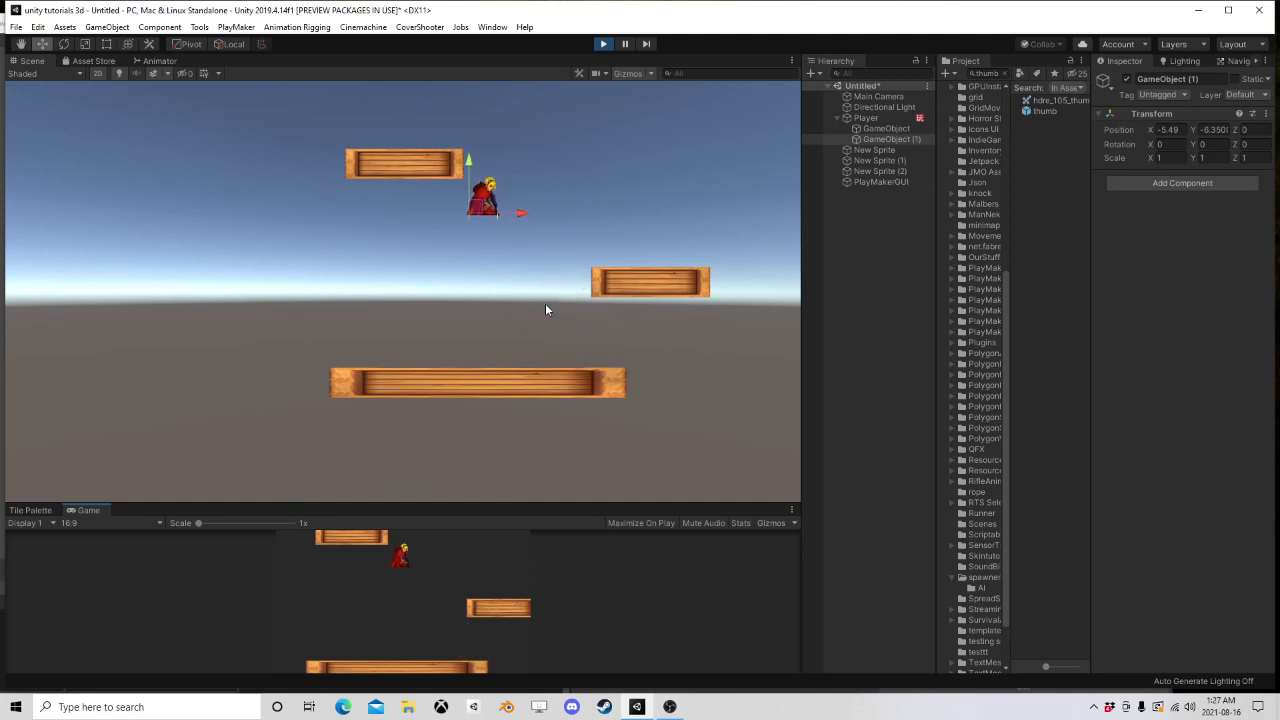
{"action": "key", "text": "d"}
{"action": "key", "text": "space"}
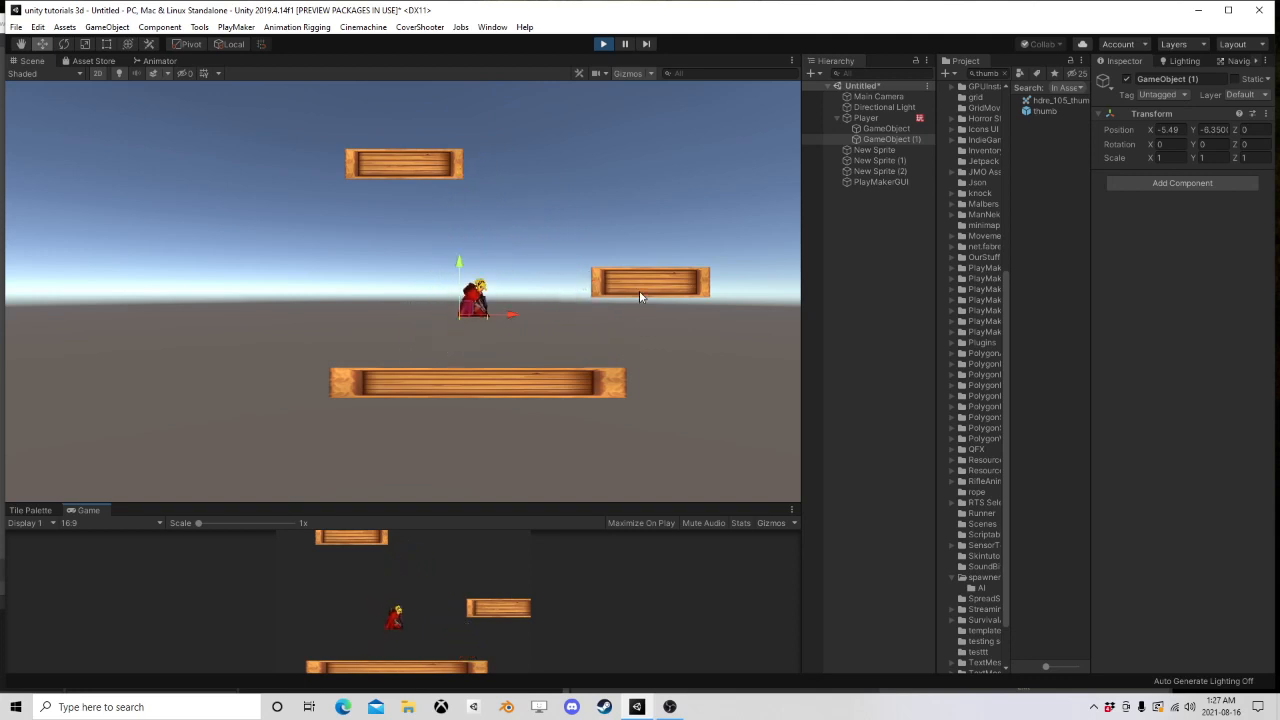
Step: Test jumping from the middle platform onto the highest one, and stop the game
{"action": "key", "text": "a"}
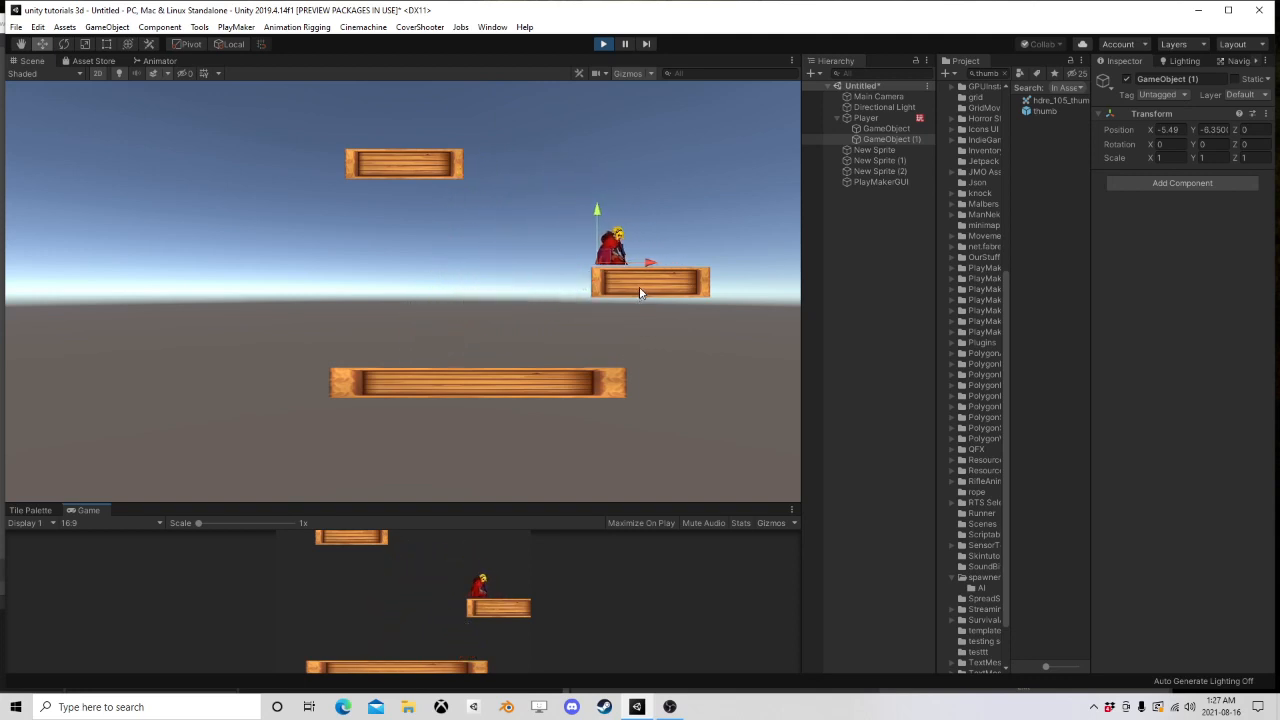
{"action": "key", "text": "space"}
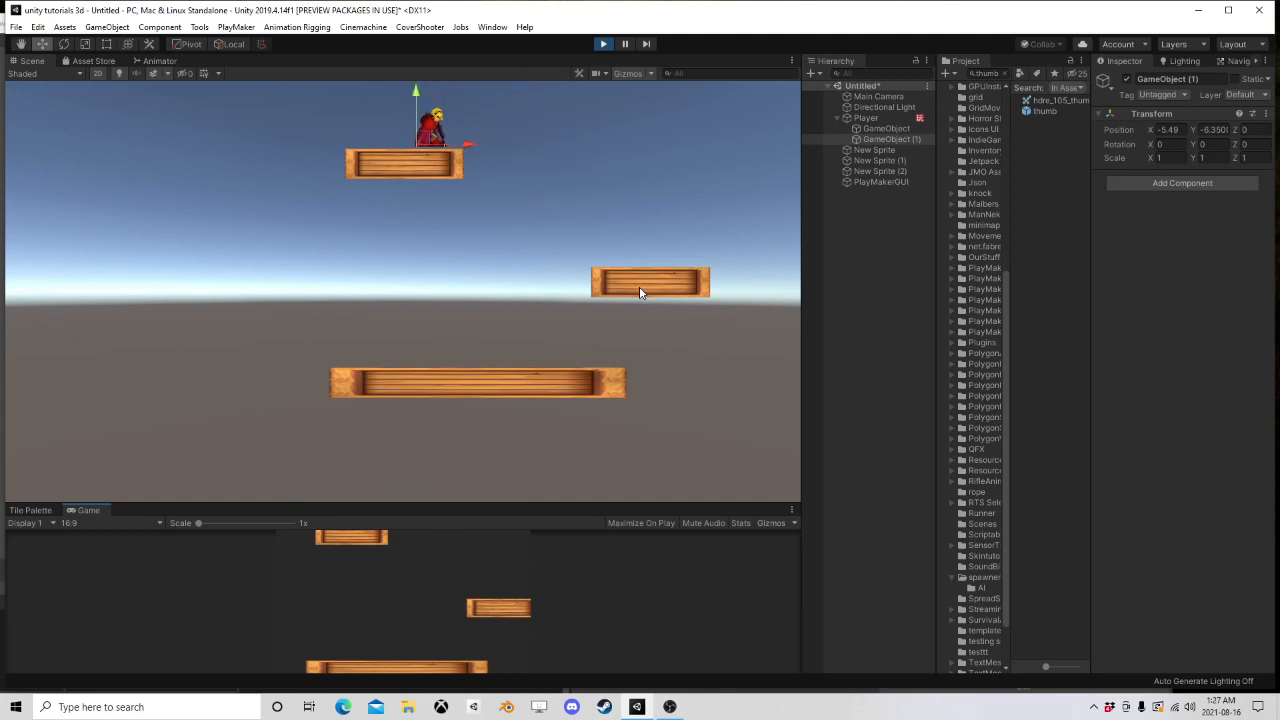
{"action": "key", "text": "space"}
{"action": "left_click", "coordinate": [603, 45]}
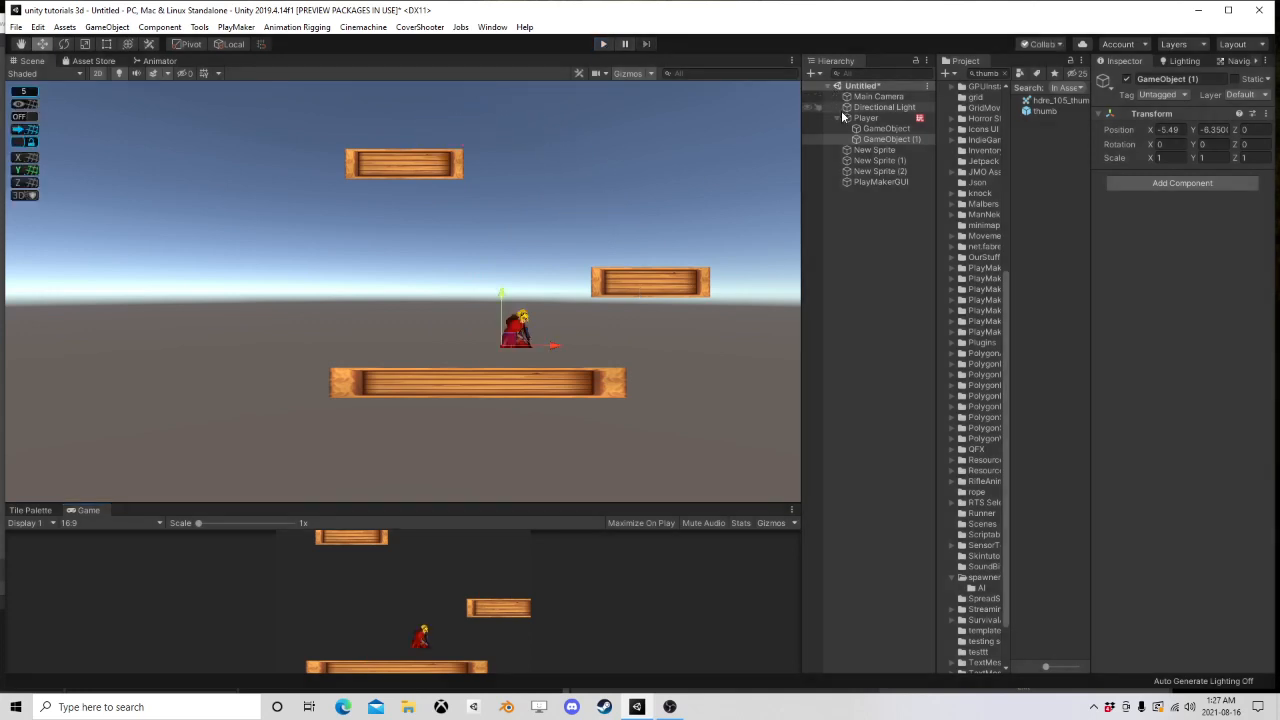
Step: Open the Player's Move state machine and examine the actions of its State 1 and Jump states
{"action": "double_click", "coordinate": [866, 118]}
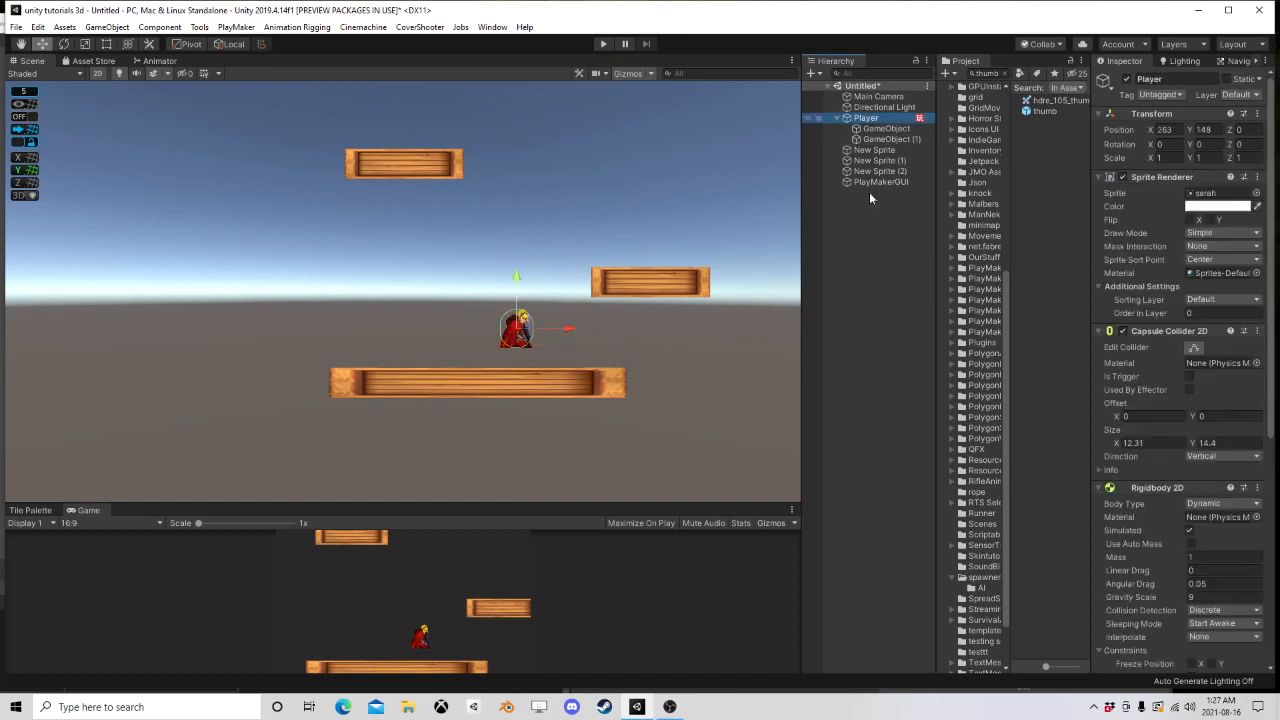
{"action": "scroll", "coordinate": [1146, 438], "scroll_direction": "down", "scroll_amount": 5}
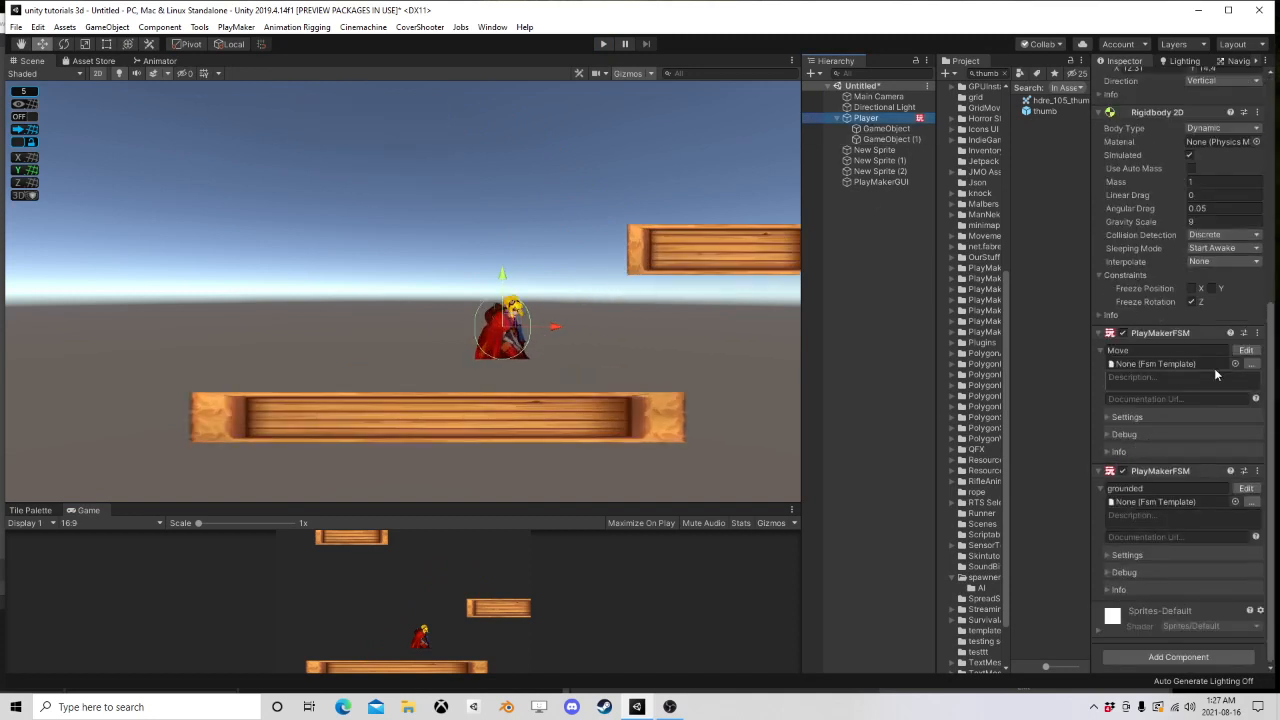
{"action": "left_click", "coordinate": [1245, 350]}
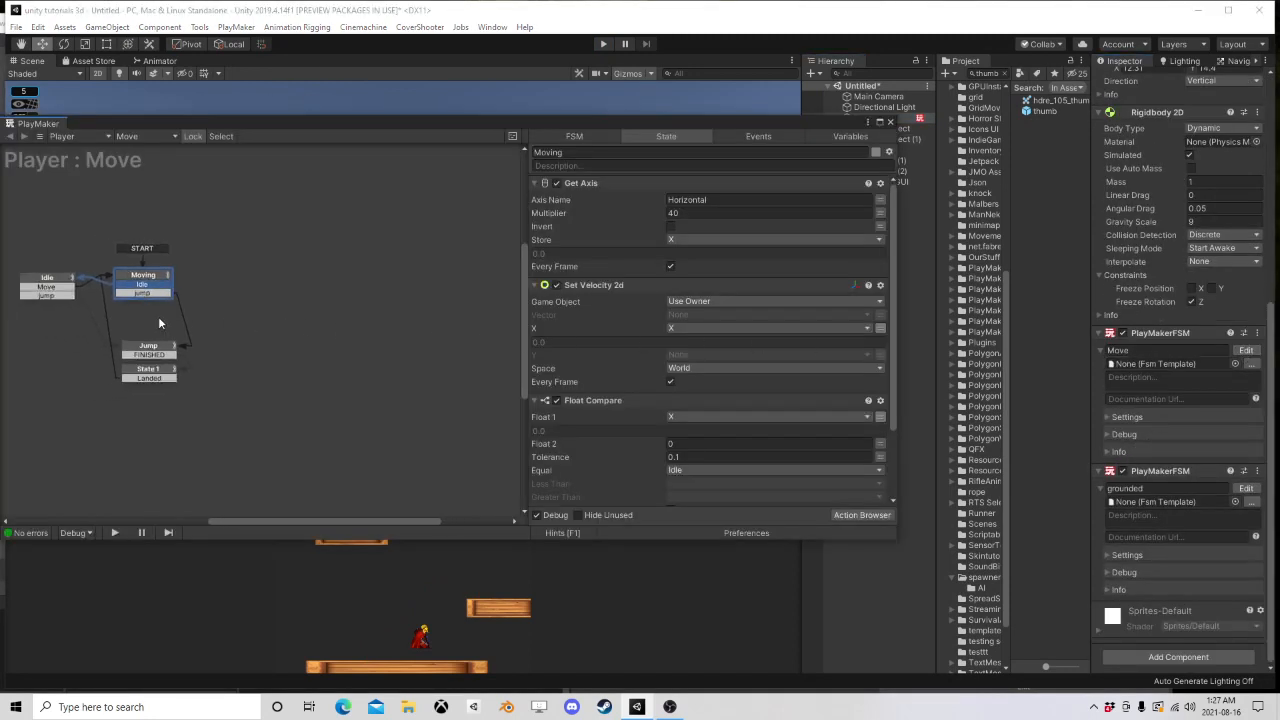
{"action": "left_click_drag", "start_coordinate": [349, 343], "coordinate": [473, 423]}
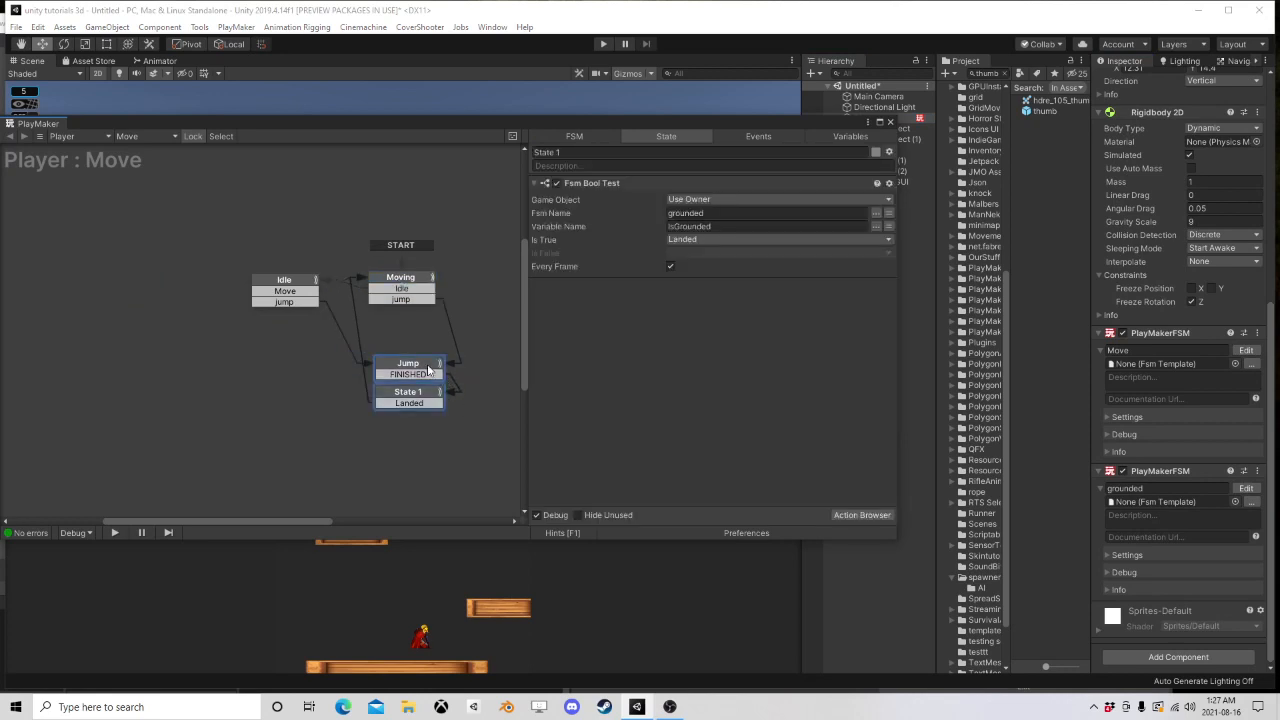
{"action": "left_click_drag", "start_coordinate": [428, 370], "coordinate": [422, 362]}
{"action": "middle_click_drag", "start_coordinate": [414, 432], "coordinate": [293, 430]}
{"action": "left_click", "coordinate": [291, 391]}
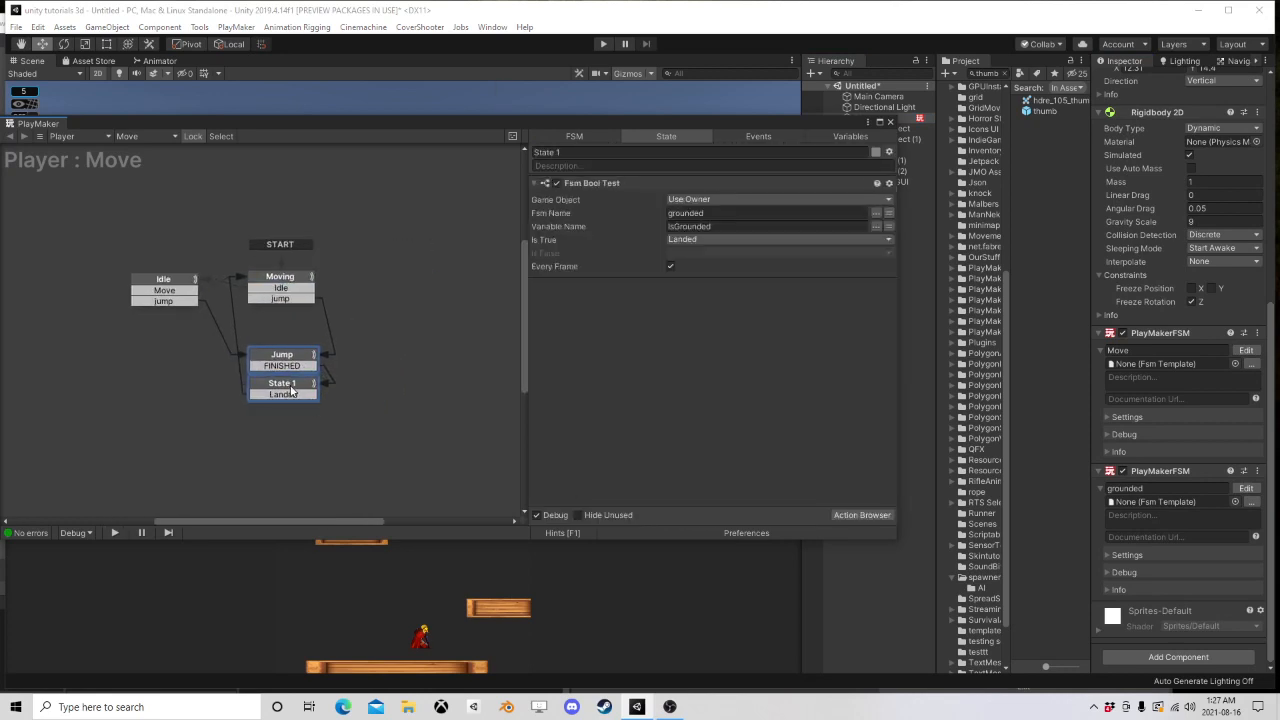
{"action": "scroll", "coordinate": [293, 398], "scroll_direction": "down", "scroll_amount": 2}
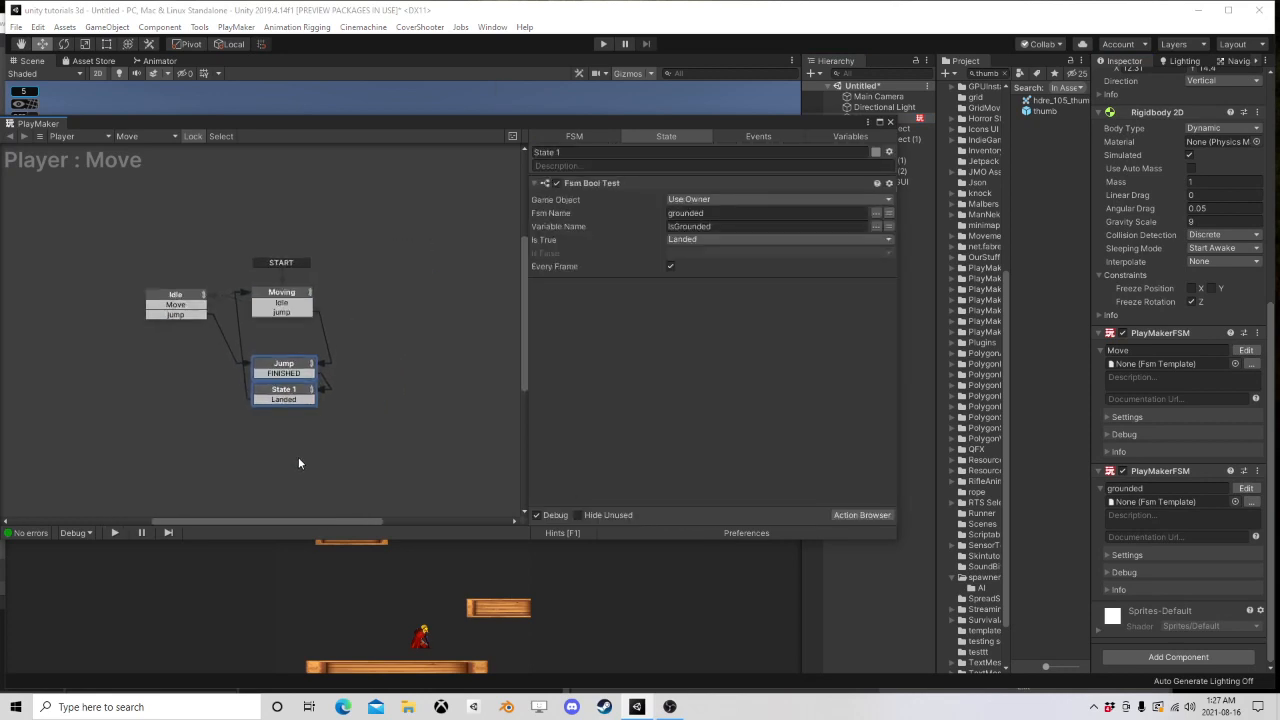
{"action": "left_click", "coordinate": [288, 373]}
{"action": "scroll", "coordinate": [296, 412], "scroll_direction": "up", "scroll_amount": 2}
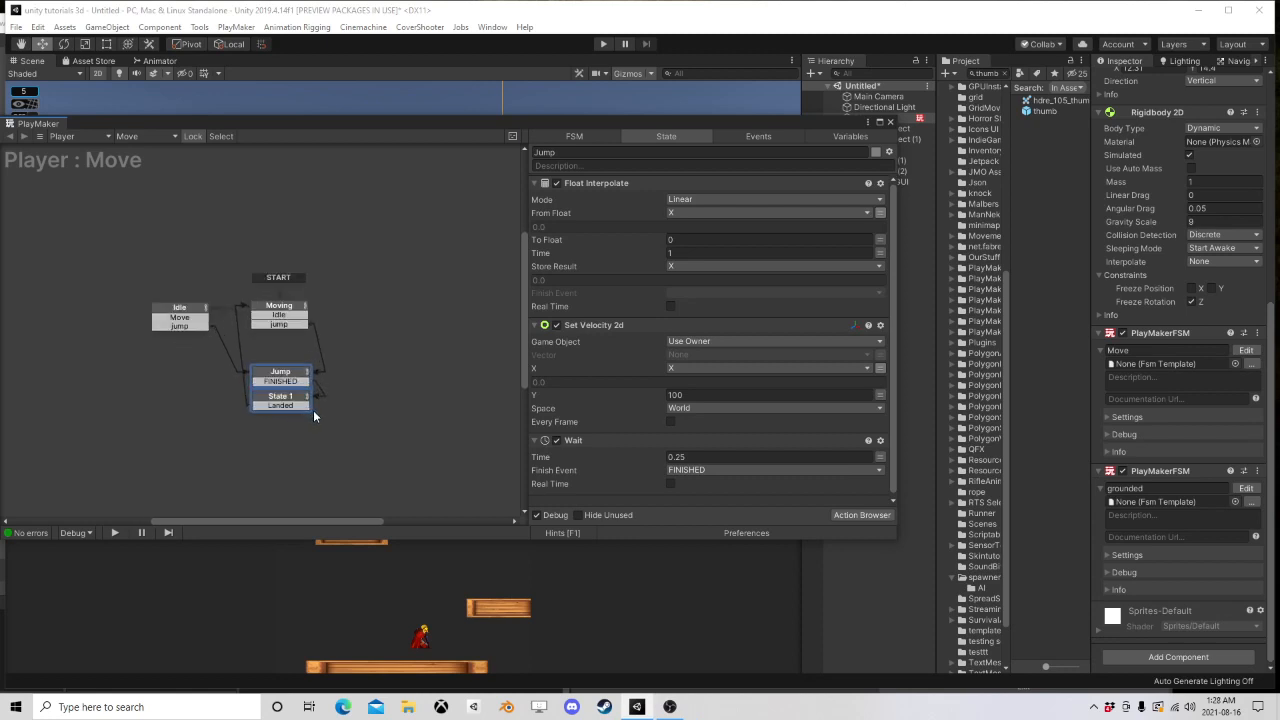
Step: Recheck the Fsm Bool Test in State 1 of the Move state machine and close the PlayMaker editor
{"action": "scroll", "coordinate": [316, 411], "scroll_direction": "up", "scroll_amount": 1}
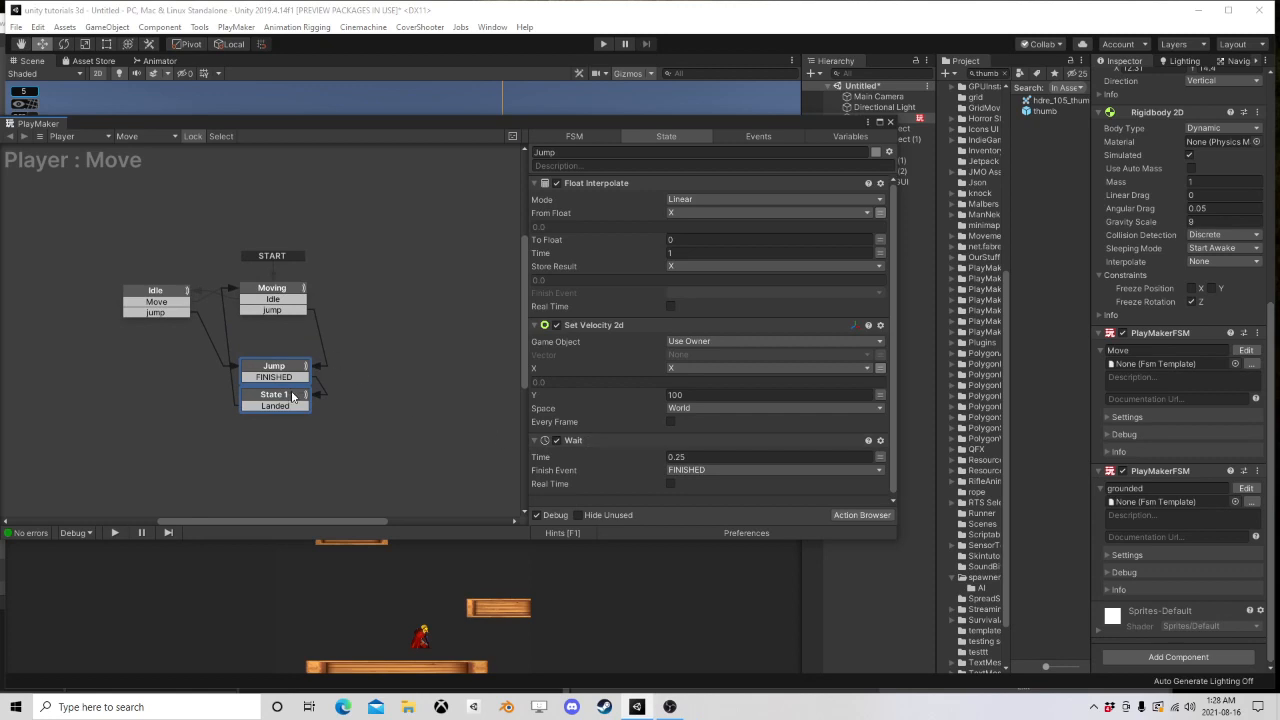
{"action": "left_click", "coordinate": [292, 397]}
{"action": "scroll", "coordinate": [358, 430], "scroll_direction": "down", "scroll_amount": 1}
{"action": "scroll", "coordinate": [348, 423], "scroll_direction": "up", "scroll_amount": 1}
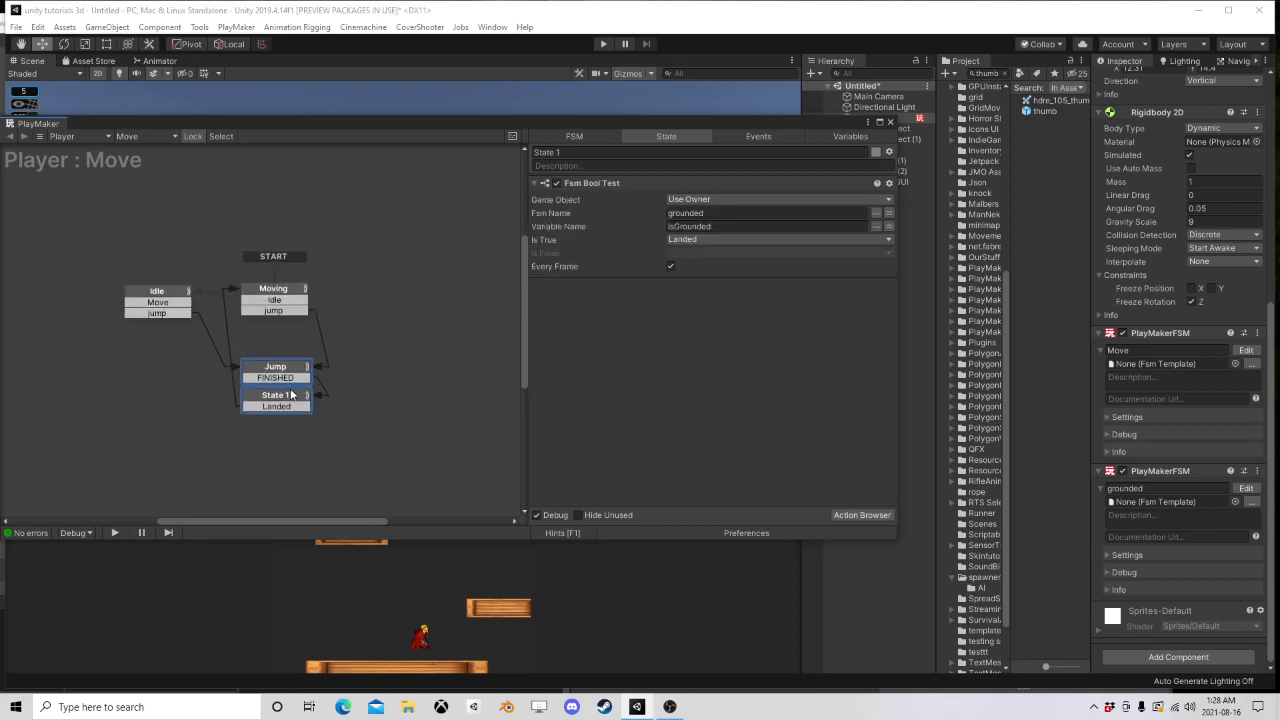
{"action": "left_click_drag", "start_coordinate": [291, 394], "coordinate": [293, 396]}
{"action": "left_click", "coordinate": [335, 441]}
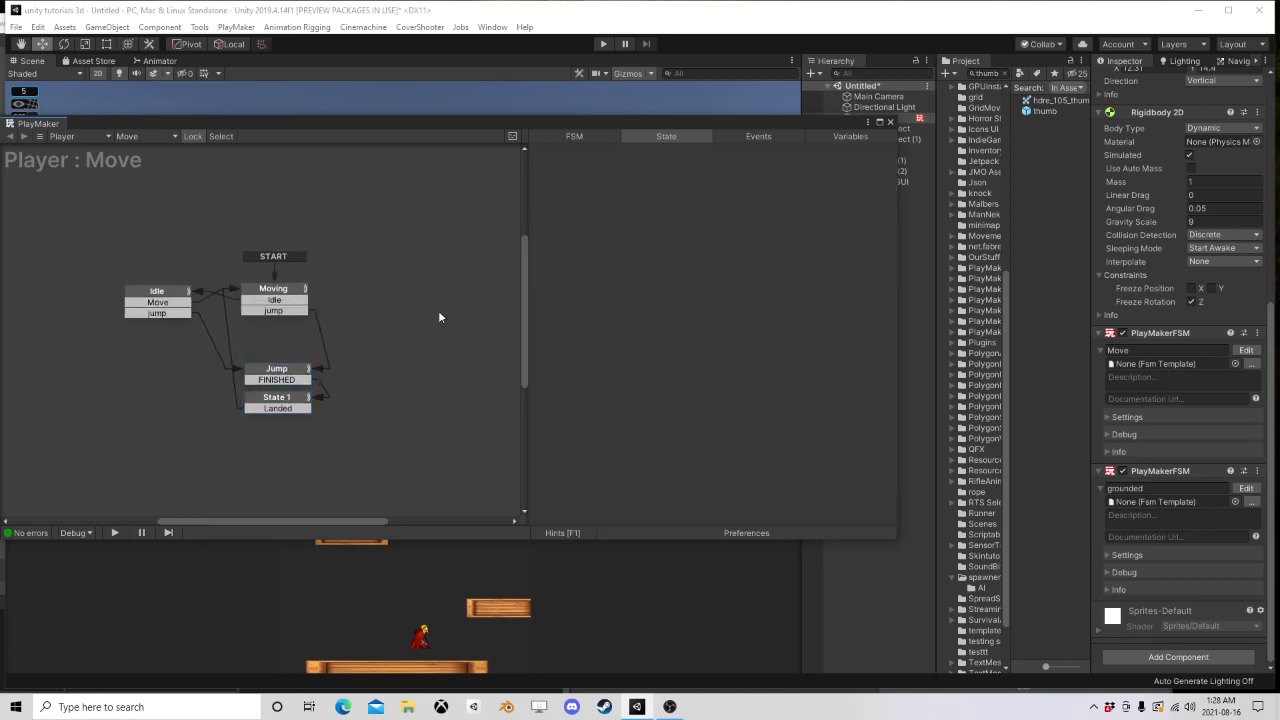
{"action": "left_click", "coordinate": [890, 121]}
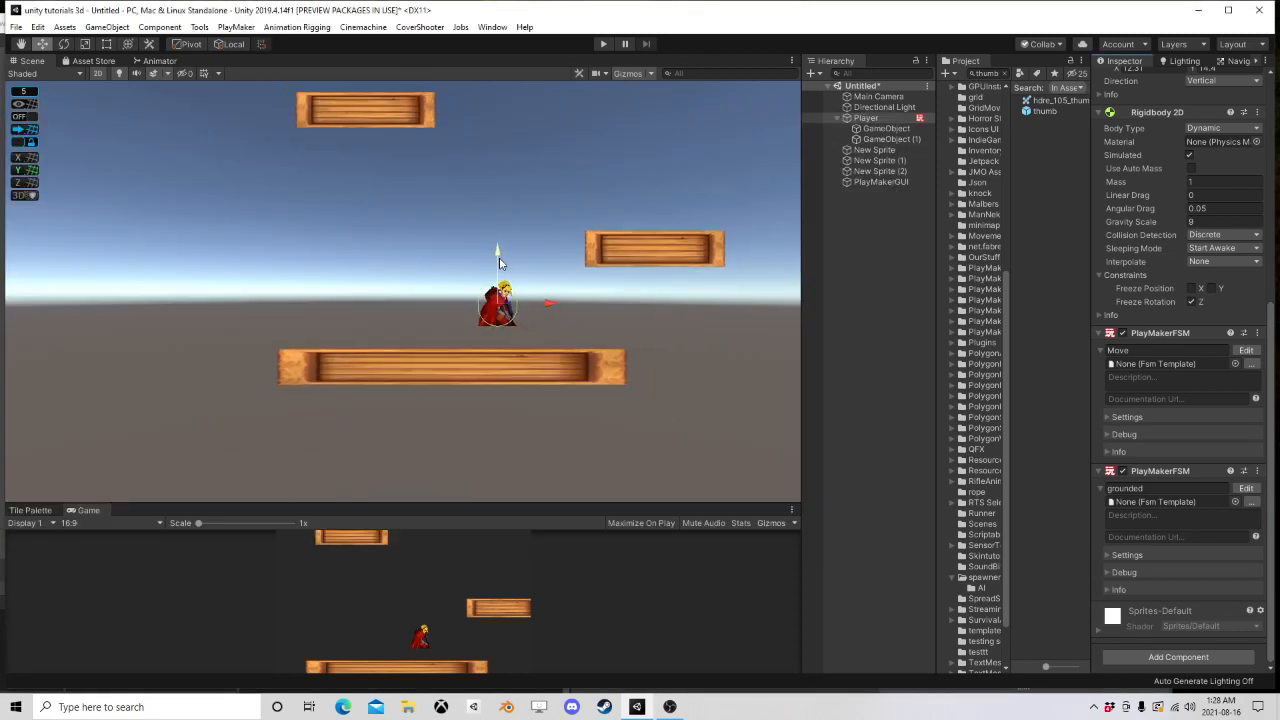
{"action": "middle_click_drag", "start_coordinate": [535, 235], "coordinate": [519, 283]}
{"action": "scroll", "coordinate": [519, 283], "scroll_direction": "up", "scroll_amount": 4}
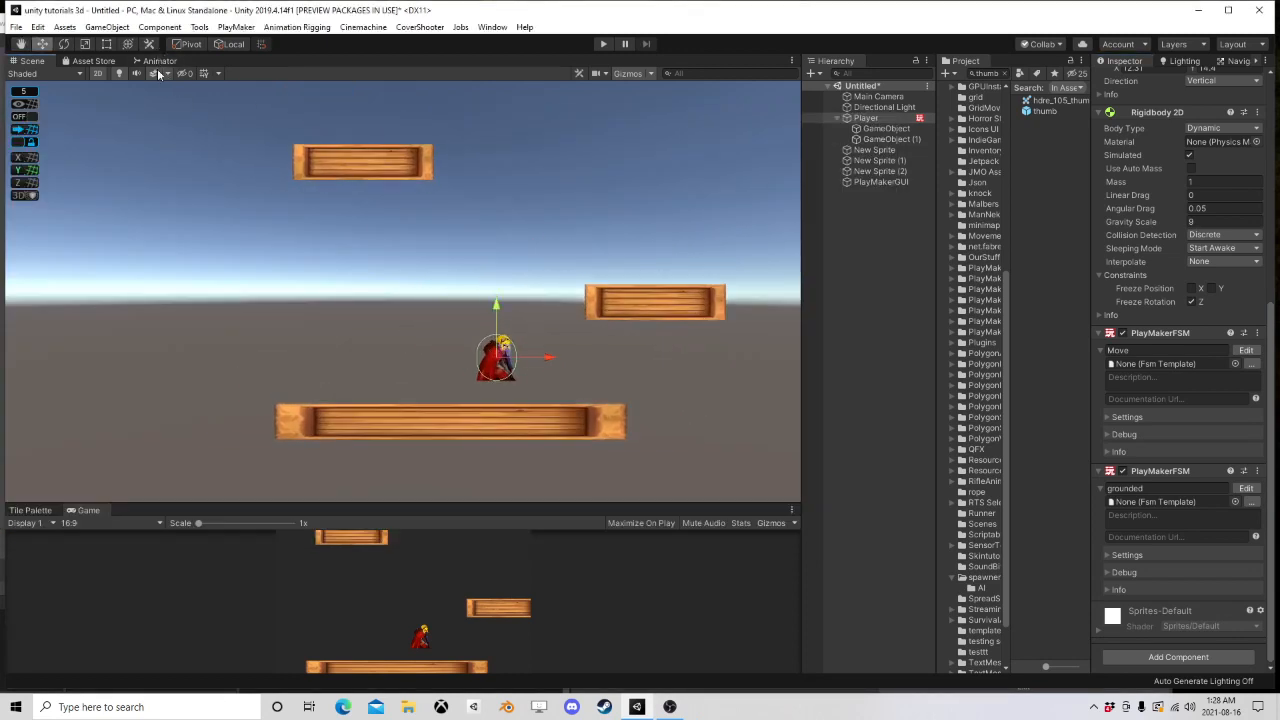
Step: Duplicate the highest platform and move the copy to about X 193.2, Y 160.2, above the lowest platform's far end
{"action": "left_click", "coordinate": [877, 161]}
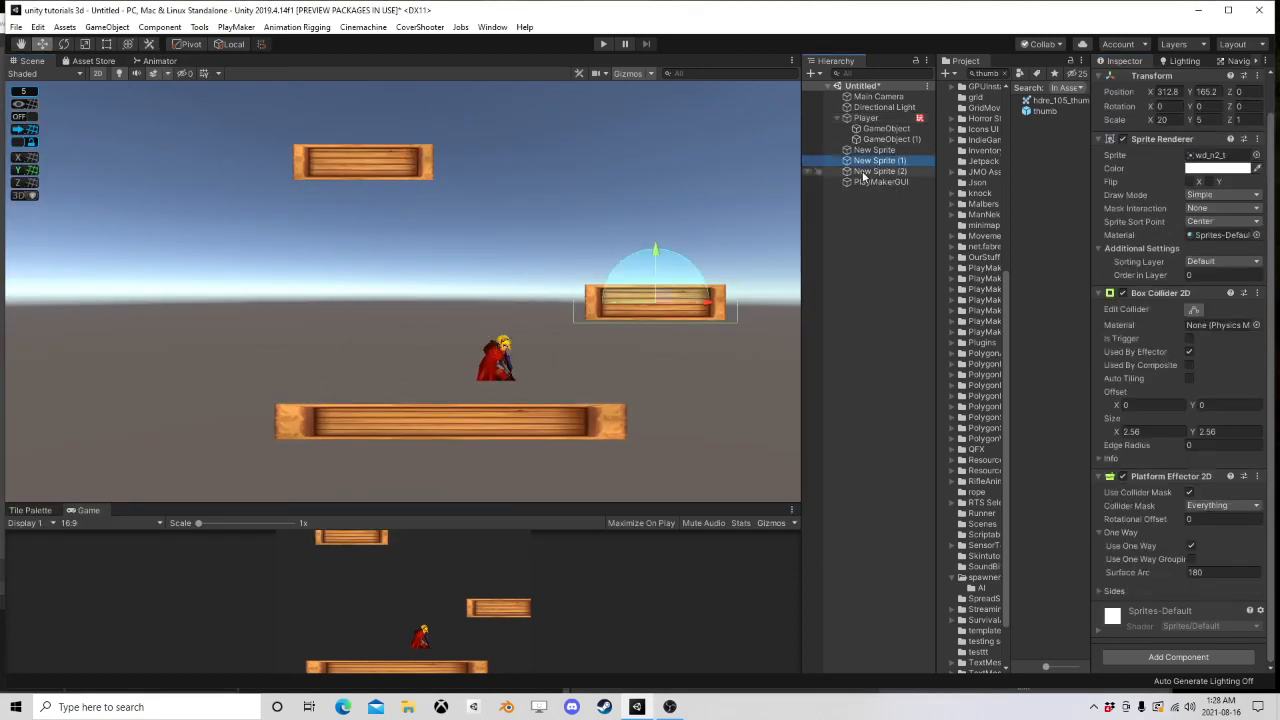
{"action": "left_click", "coordinate": [866, 172]}
{"action": "key", "text": "ctrl+d"}
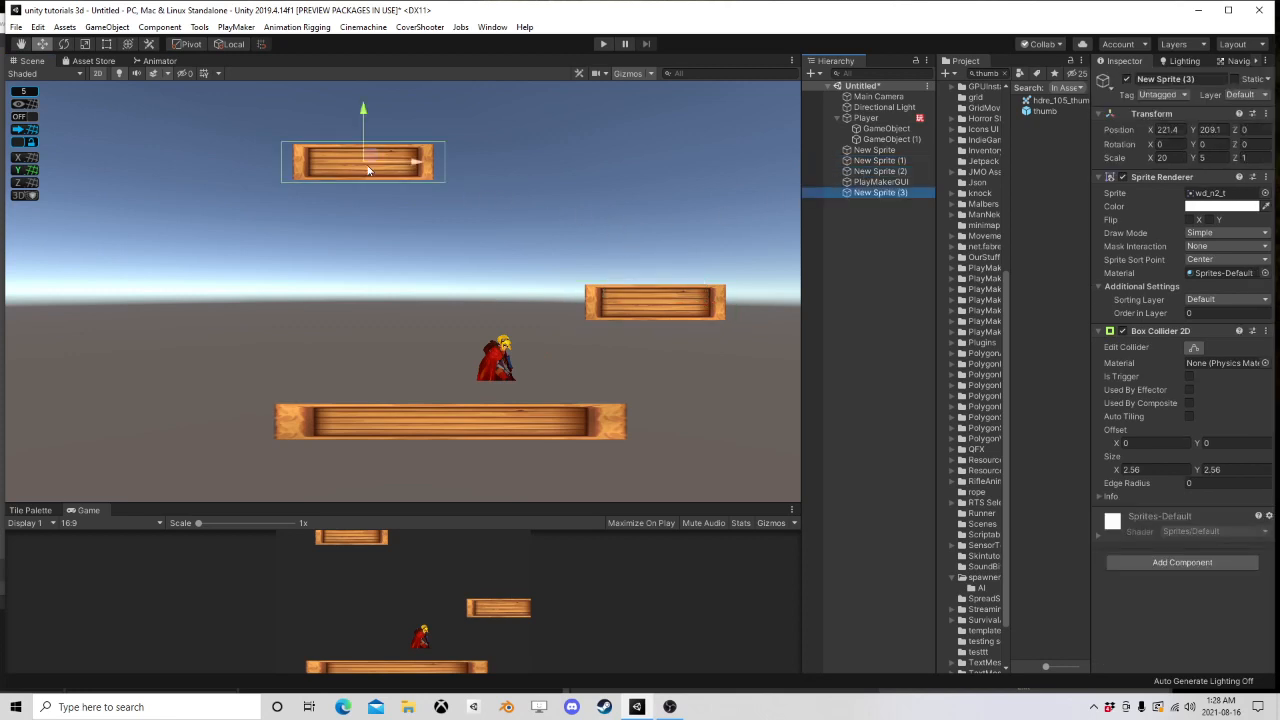
{"action": "left_click_drag", "start_coordinate": [369, 156], "coordinate": [281, 313]}
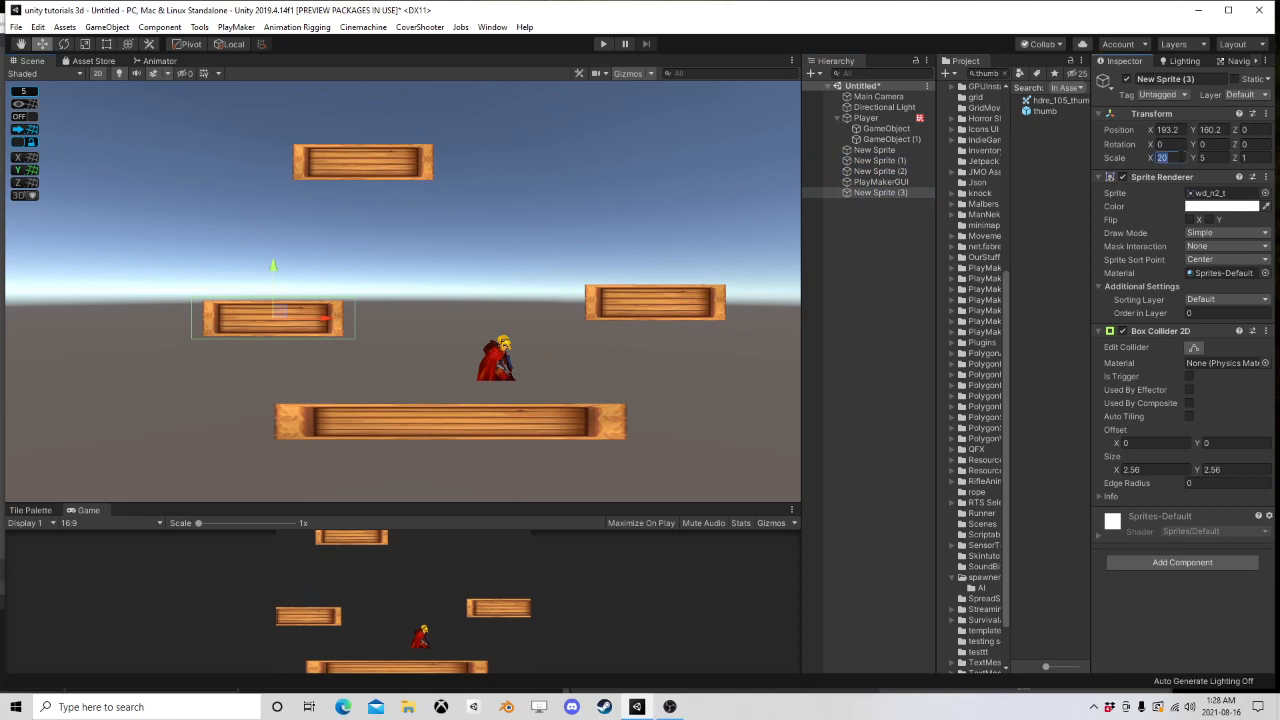
Step: Scale the duplicated platform to X 5, Y 20 and move this upright wall to about X 184.2, Y 175.3
{"action": "type", "text": "5"}
{"action": "key", "text": "Tab"}
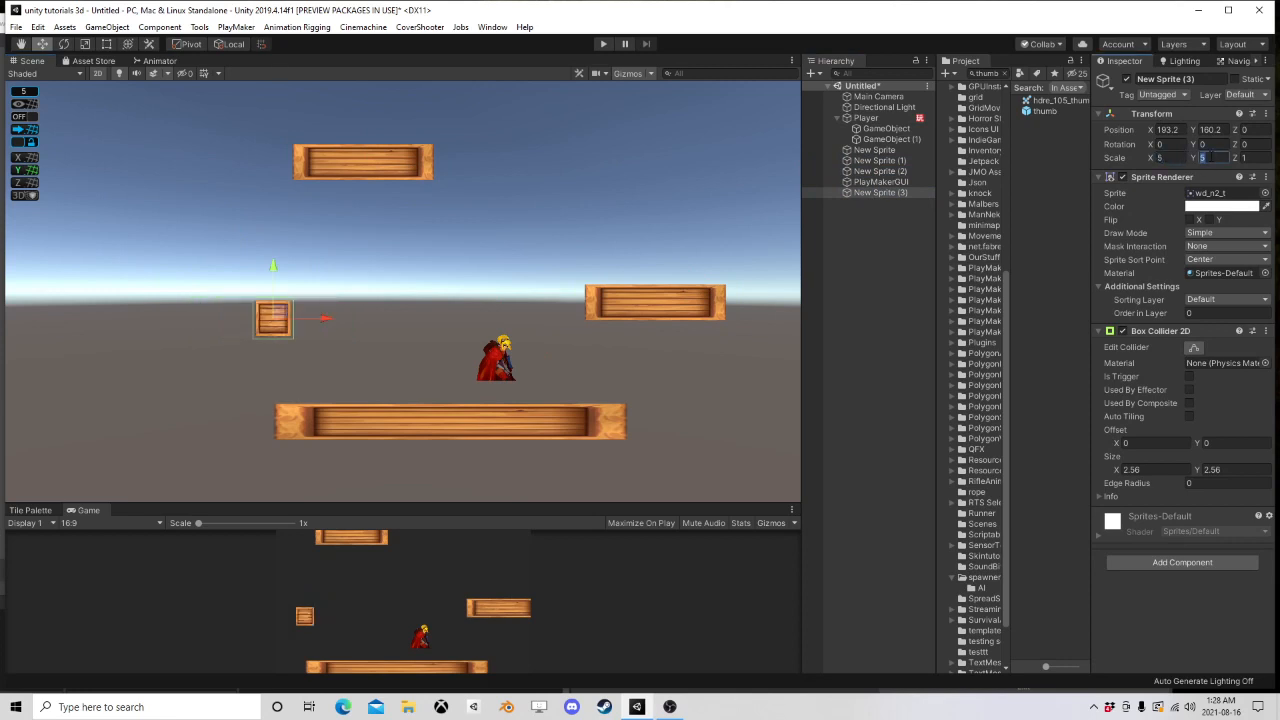
{"action": "type", "text": "10"}
{"action": "key", "text": "BackSpace"}
{"action": "key", "text": "BackSpace"}
{"action": "type", "text": "20"}
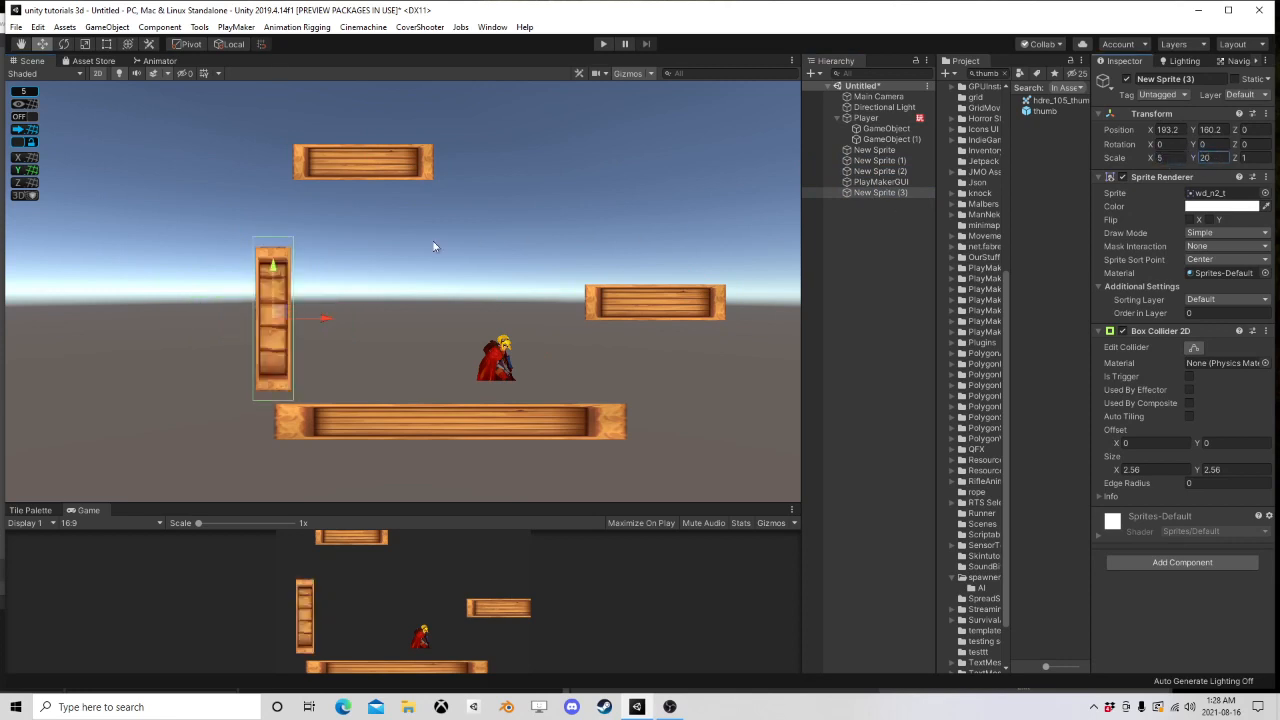
{"action": "left_click_drag", "start_coordinate": [283, 319], "coordinate": [256, 272]}
Step: Move the highest platform to about X 255.5, Y 240.7, away from the upright wall
{"action": "left_click", "coordinate": [390, 168]}
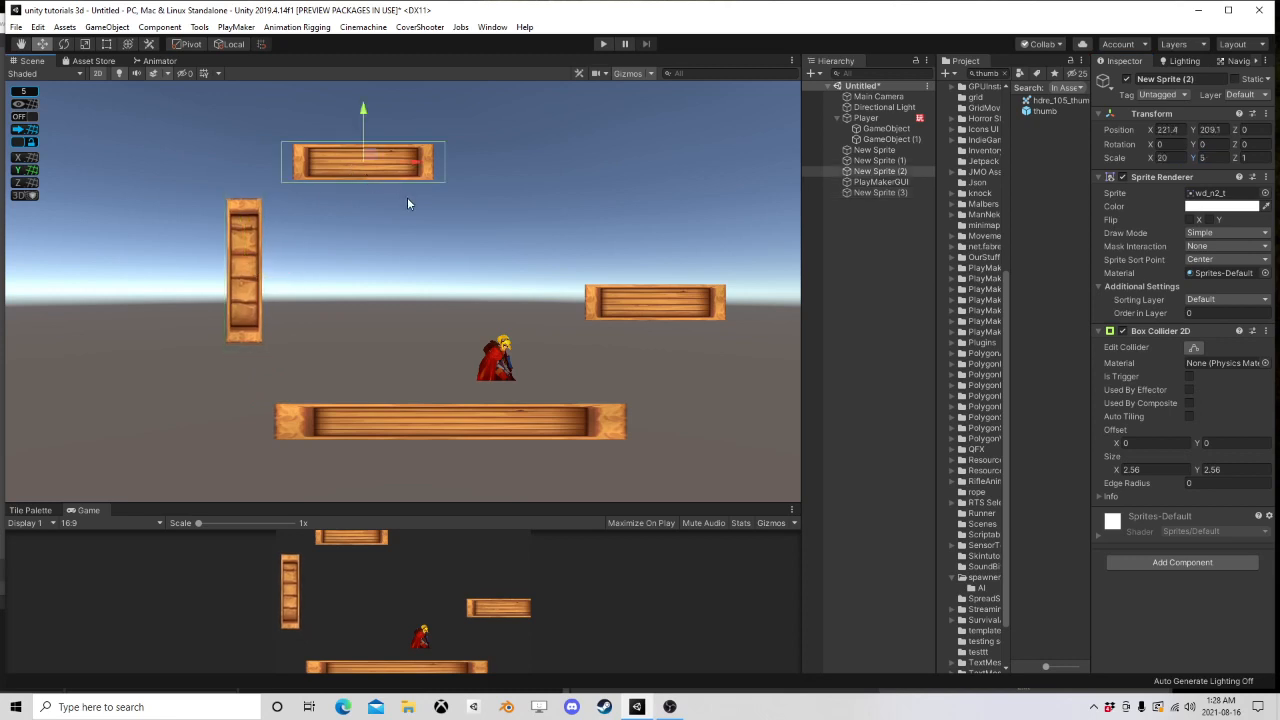
{"action": "middle_click_drag", "start_coordinate": [407, 197], "coordinate": [389, 224]}
{"action": "left_click_drag", "start_coordinate": [368, 207], "coordinate": [480, 107]}
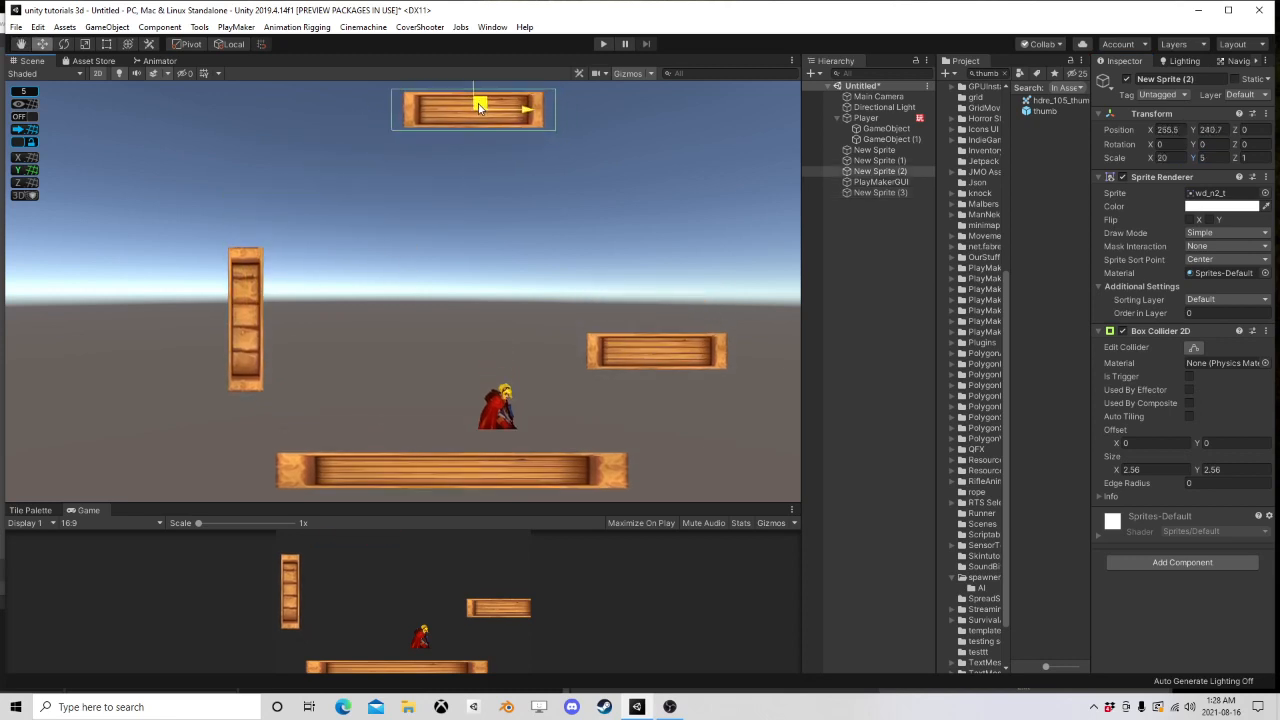
Step: Add another PlayMakerFSM component to the Player and name it LeftAnd RightWalls
{"action": "left_click", "coordinate": [878, 183]}
{"action": "left_click", "coordinate": [886, 192]}
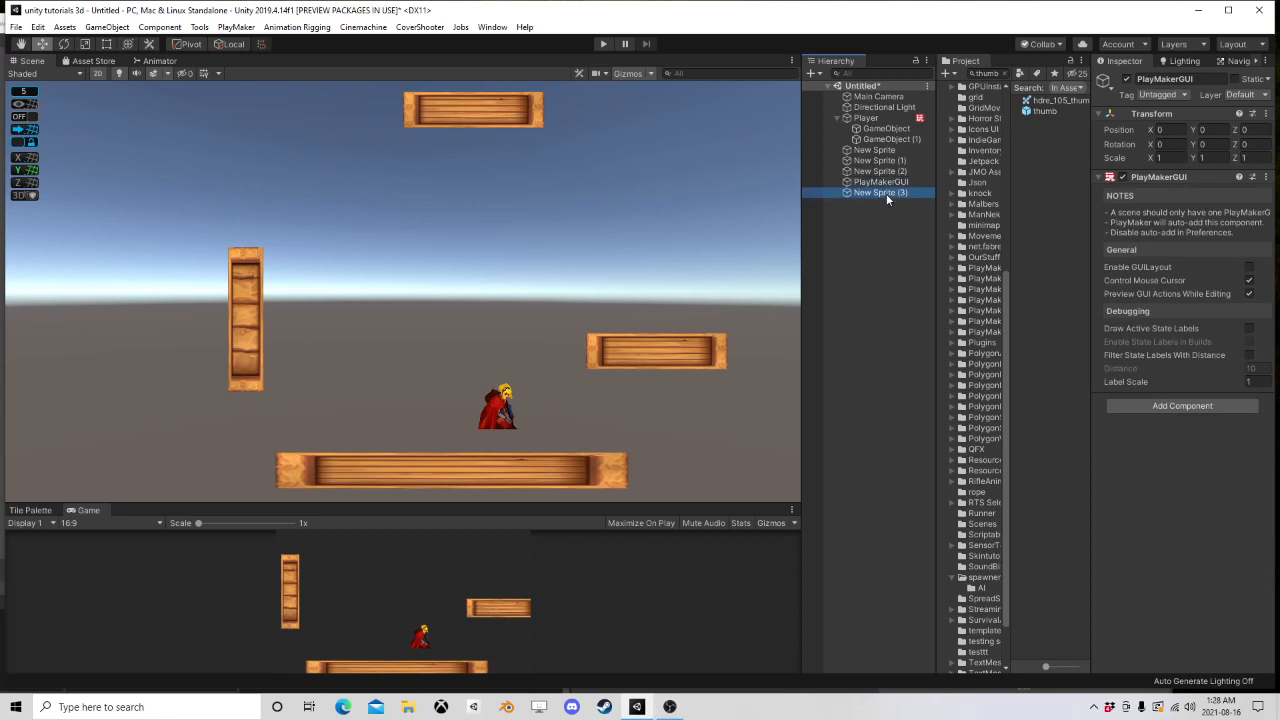
{"action": "left_click", "coordinate": [866, 118]}
{"action": "scroll", "coordinate": [1180, 450], "scroll_direction": "down", "scroll_amount": 10}
{"action": "left_click", "coordinate": [1178, 658]}
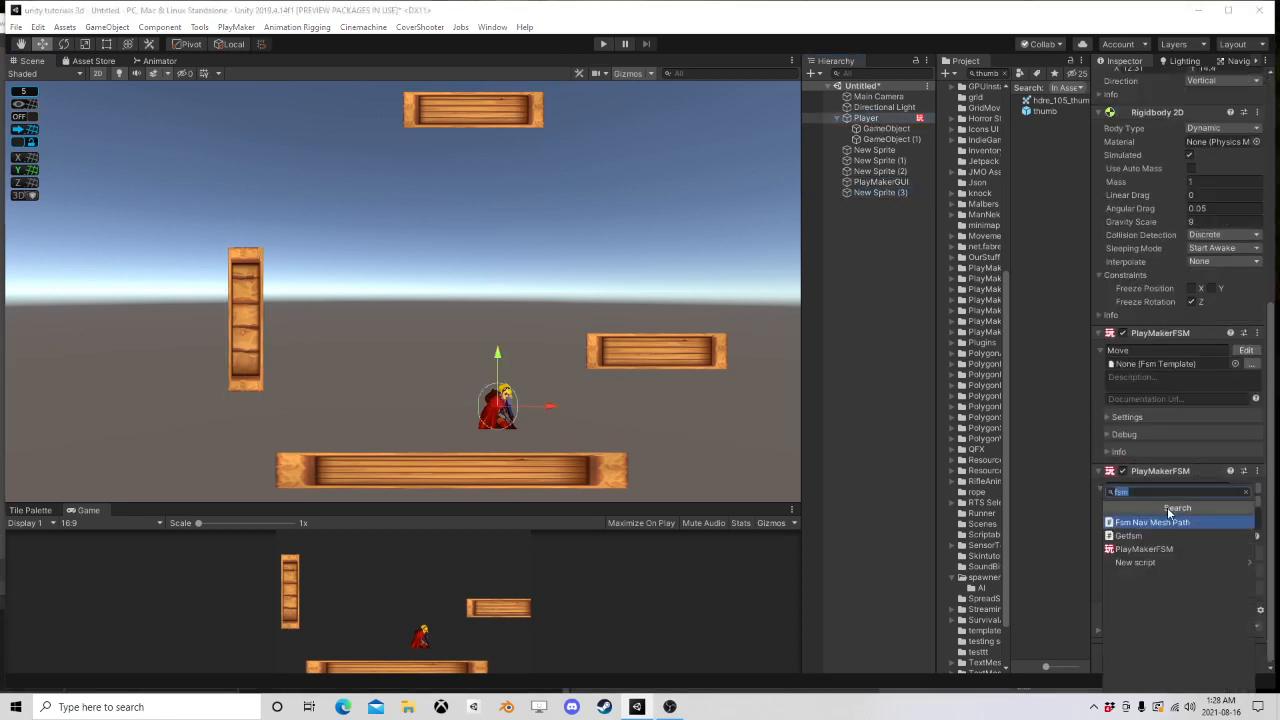
{"action": "left_click", "coordinate": [1141, 550]}
{"action": "left_click", "coordinate": [1130, 488]}
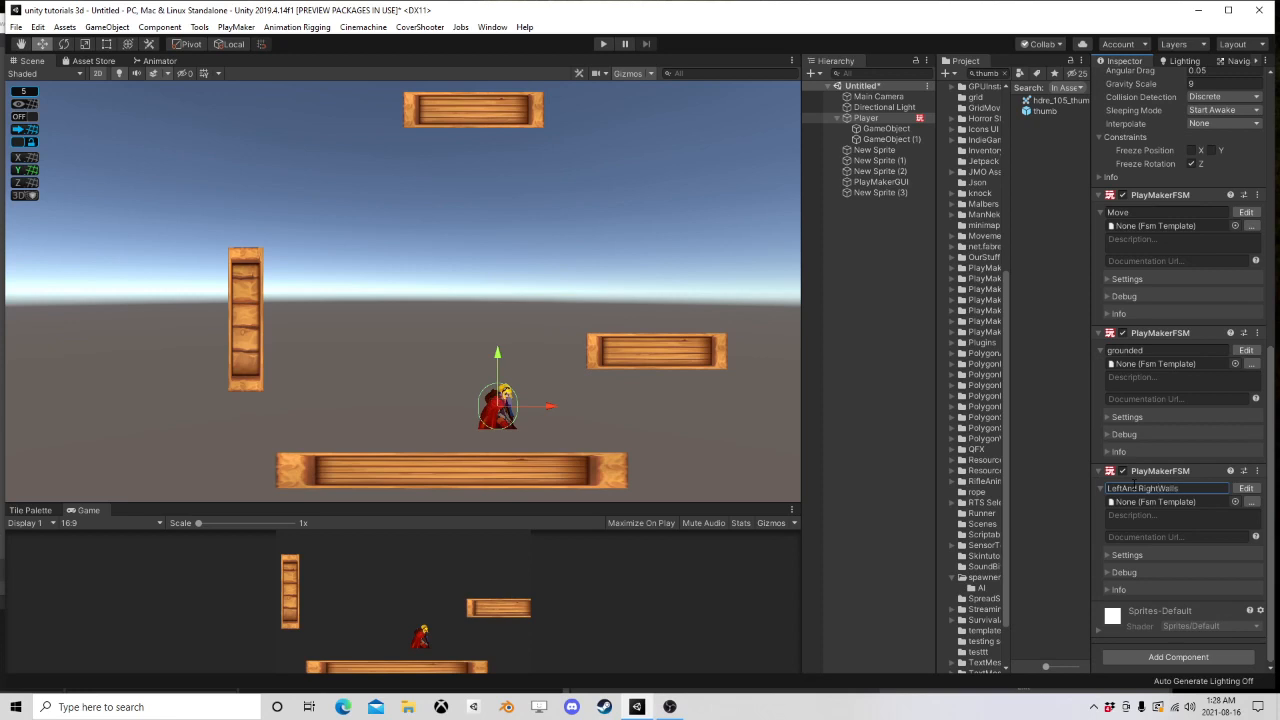
Step: Starting from the upright wall's layer setting, create a new layer named Walls in User Layer 17
{"action": "left_click", "coordinate": [884, 191]}
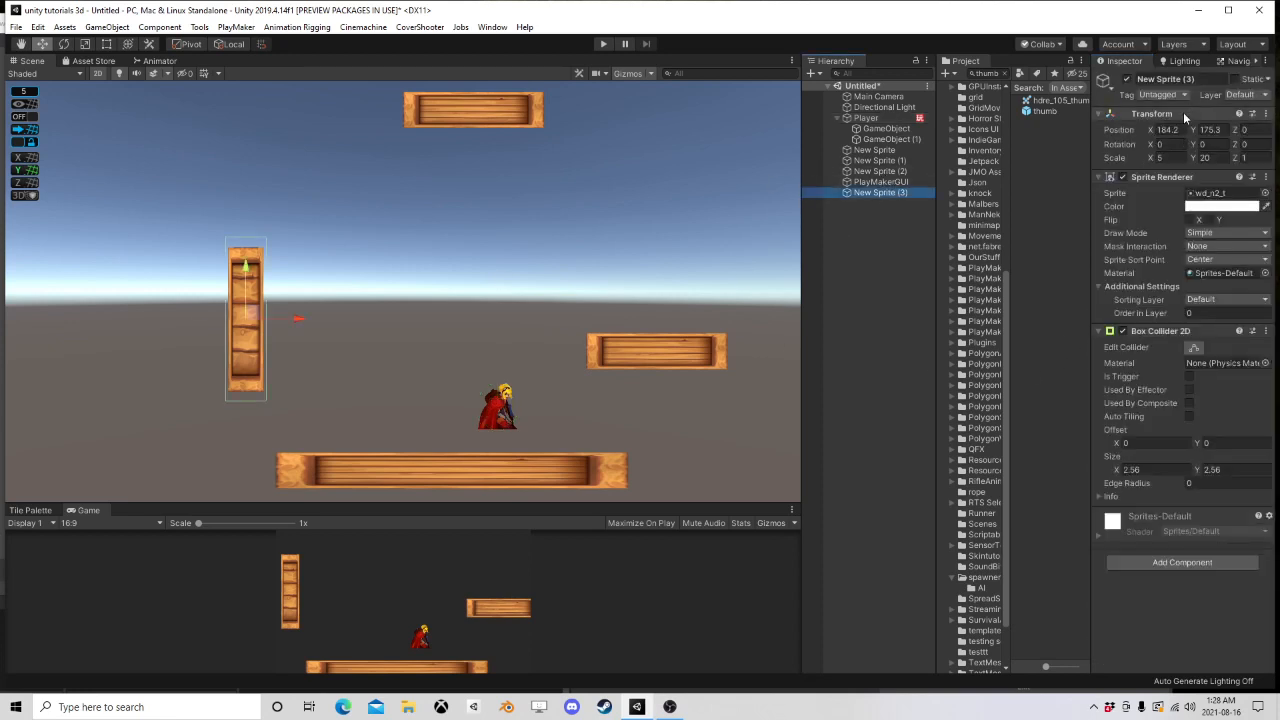
{"action": "left_click", "coordinate": [1238, 94]}
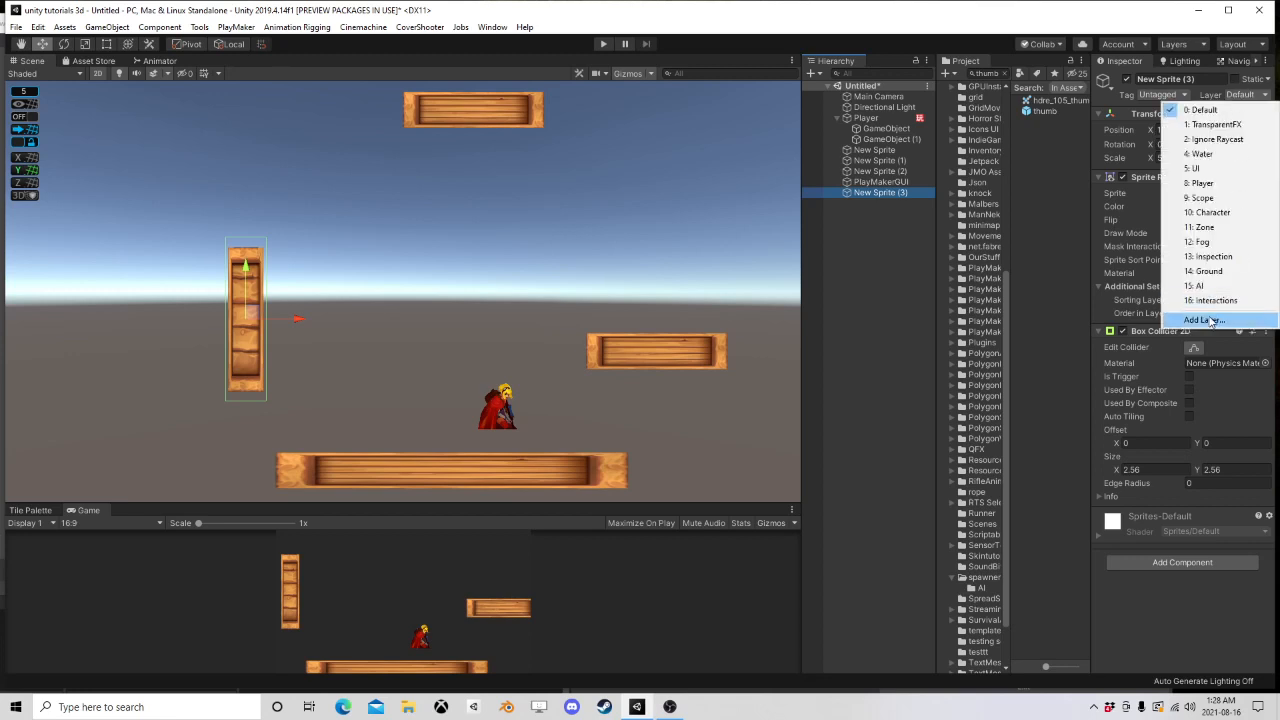
{"action": "left_click", "coordinate": [1205, 320]}
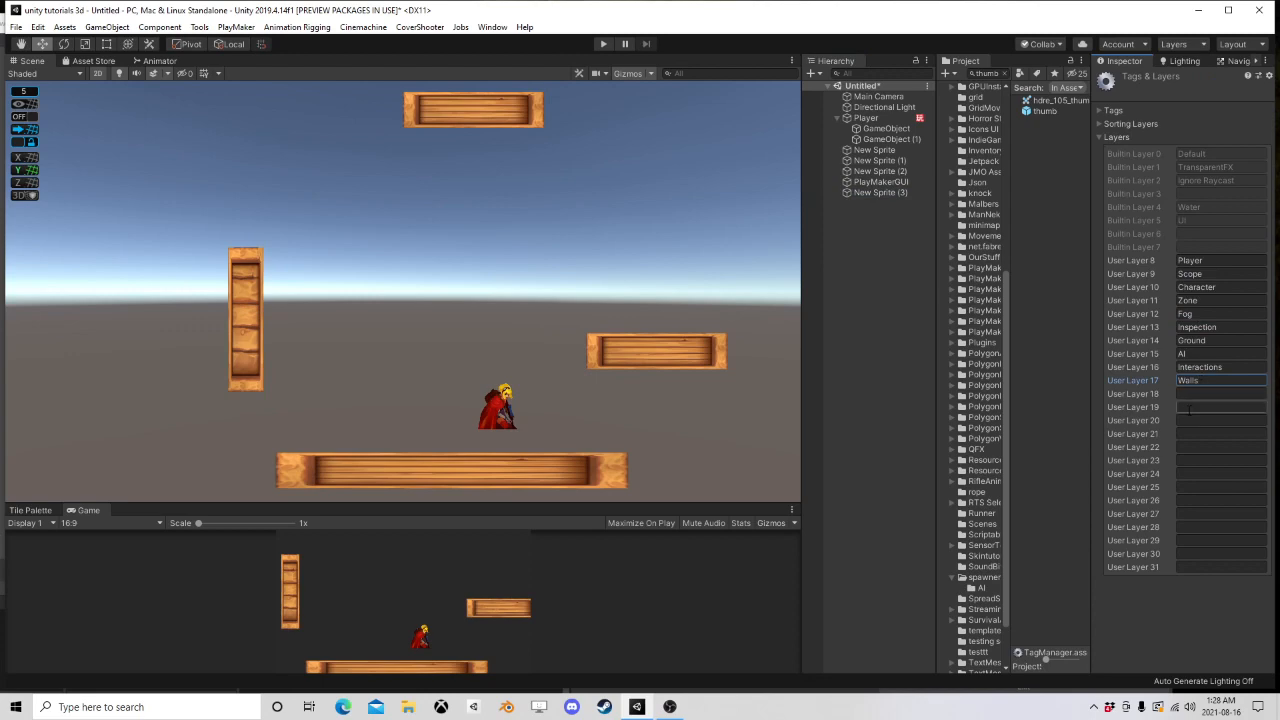
Step: Open the Player's LeftAnd RightWalls state machine and add a Ray Cast 2d action to State 1
{"action": "left_click", "coordinate": [868, 118]}
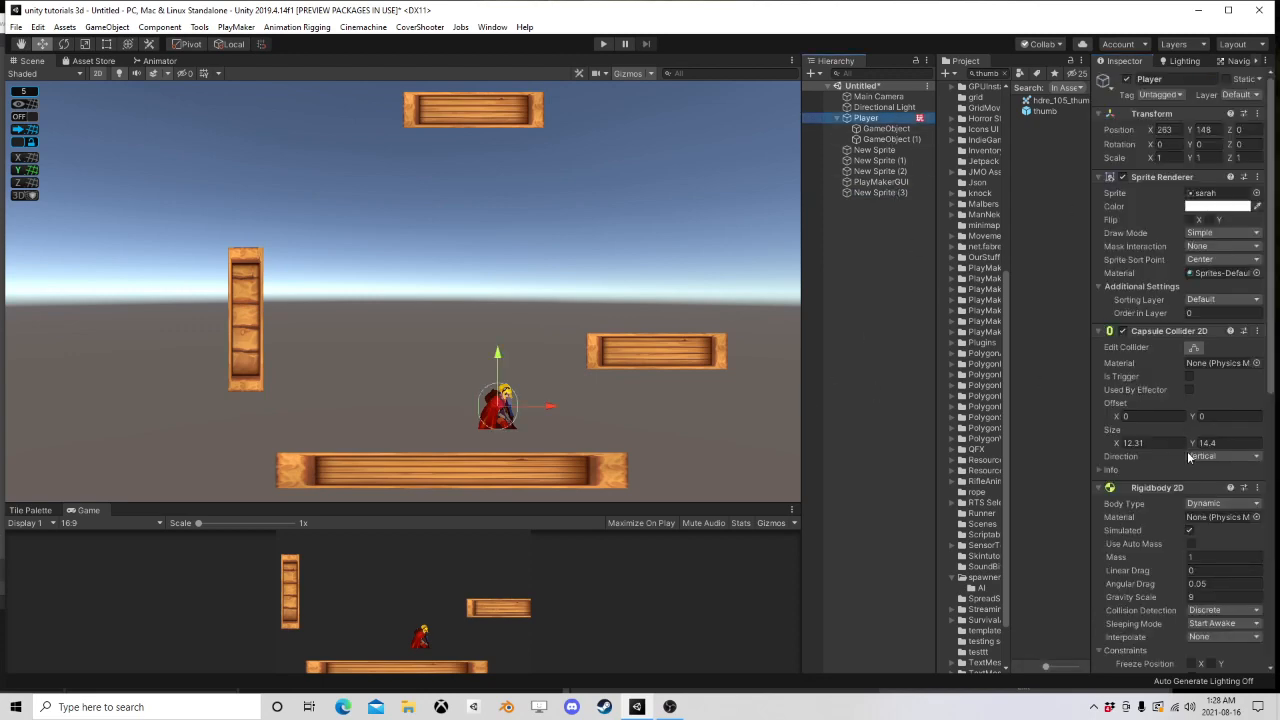
{"action": "scroll", "coordinate": [1190, 457], "scroll_direction": "down", "scroll_amount": 10}
{"action": "left_click", "coordinate": [1246, 488]}
{"action": "left_click", "coordinate": [858, 515]}
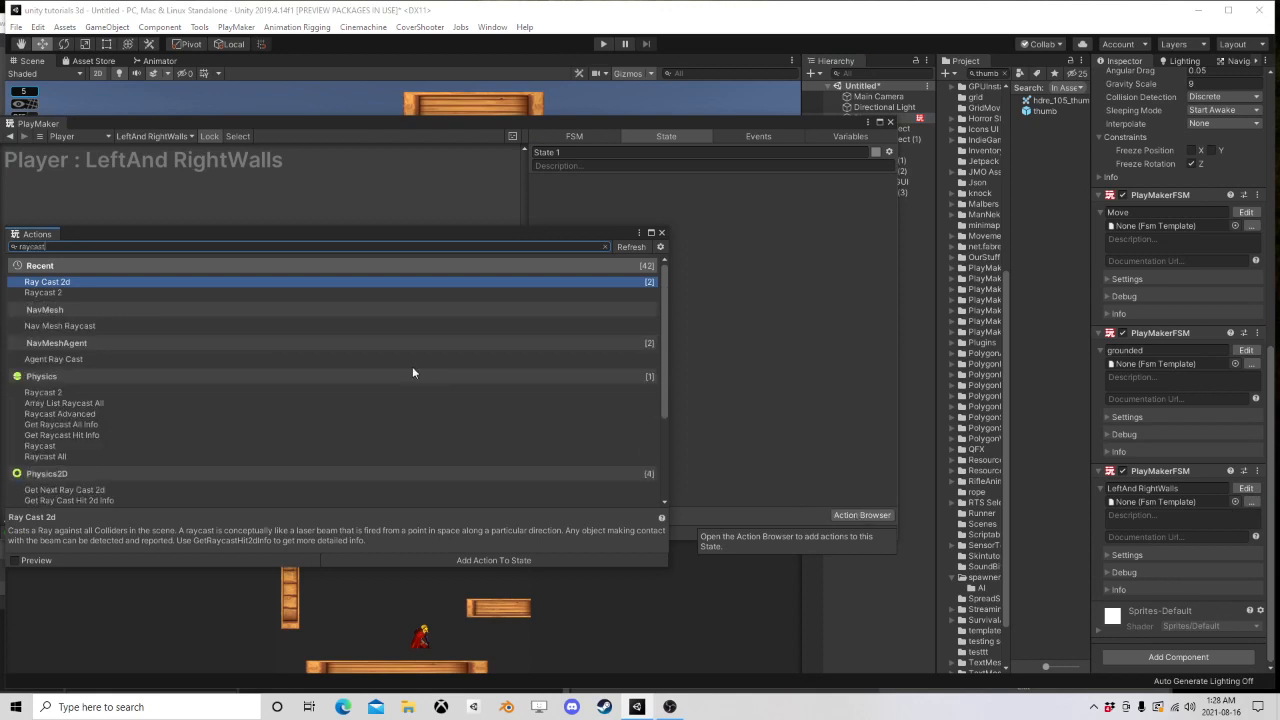
{"action": "double_click", "coordinate": [65, 282]}
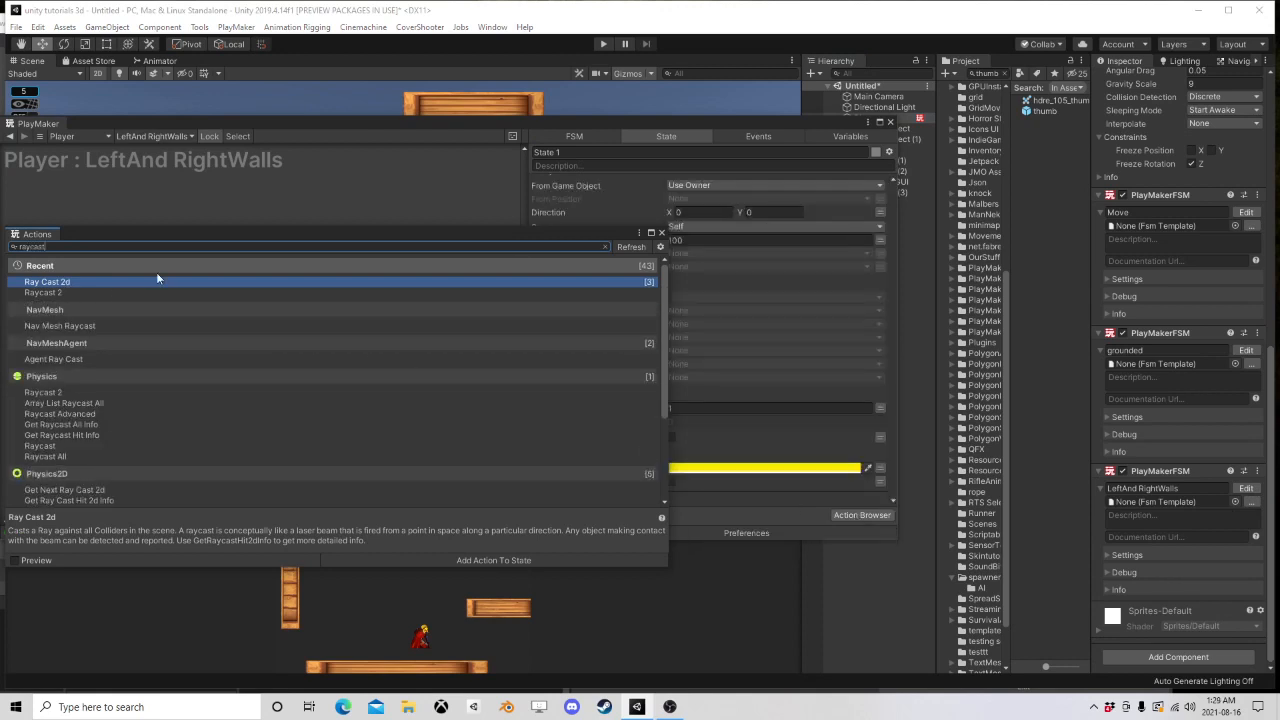
{"action": "left_click", "coordinate": [661, 233]}
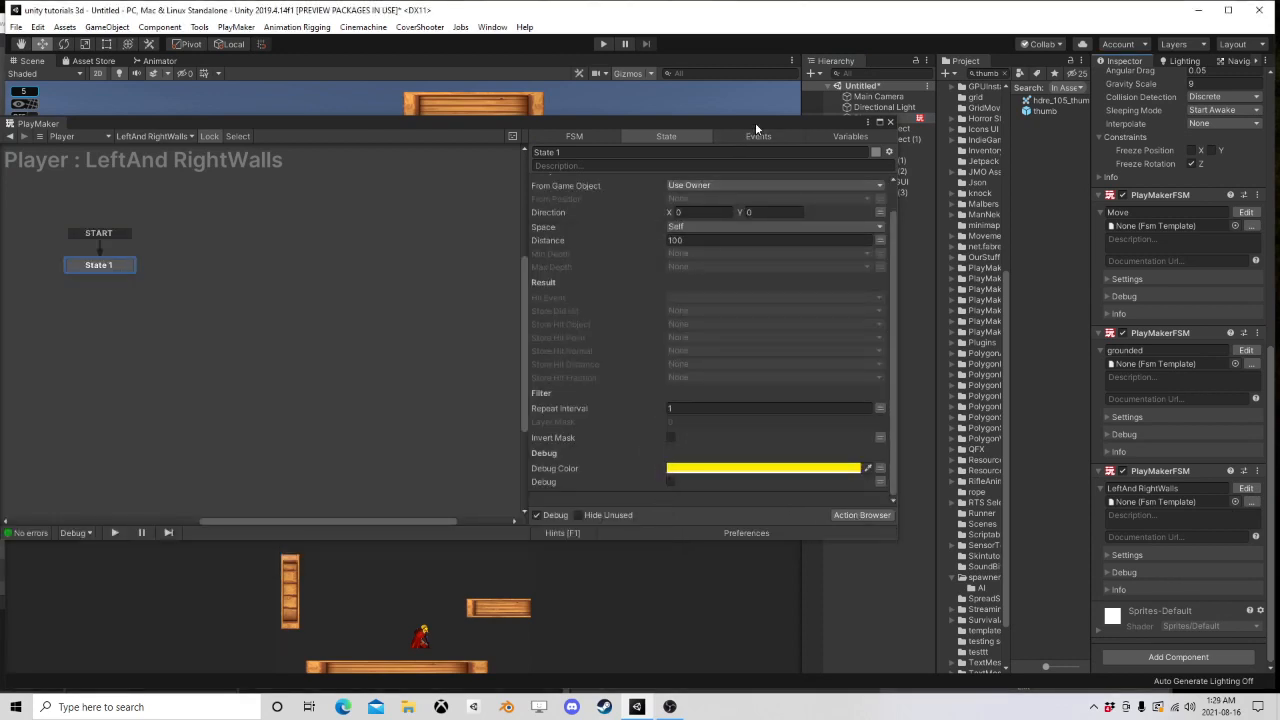
Step: Configure the Ray Cast 2d with direction X 1, World space and distance 2, and enable its Debug option
{"action": "left_click_drag", "start_coordinate": [755, 122], "coordinate": [280, 291]}
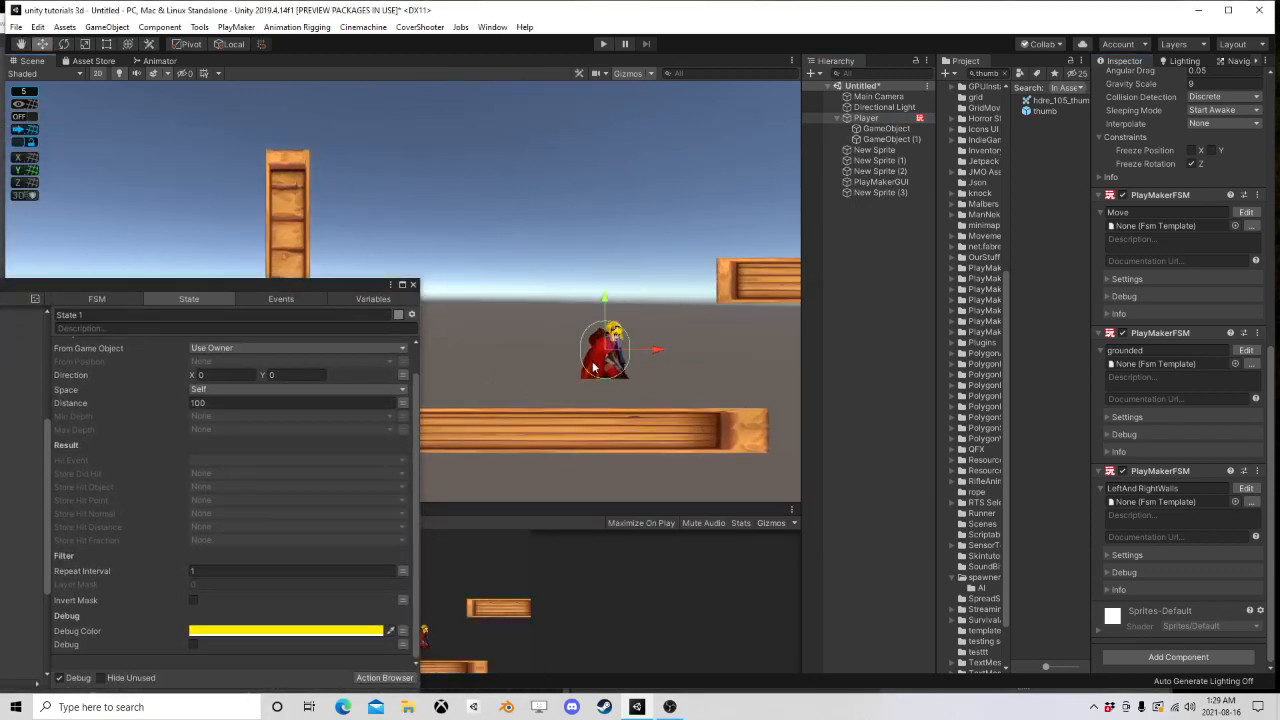
{"action": "middle_click_drag", "start_coordinate": [494, 378], "coordinate": [640, 345]}
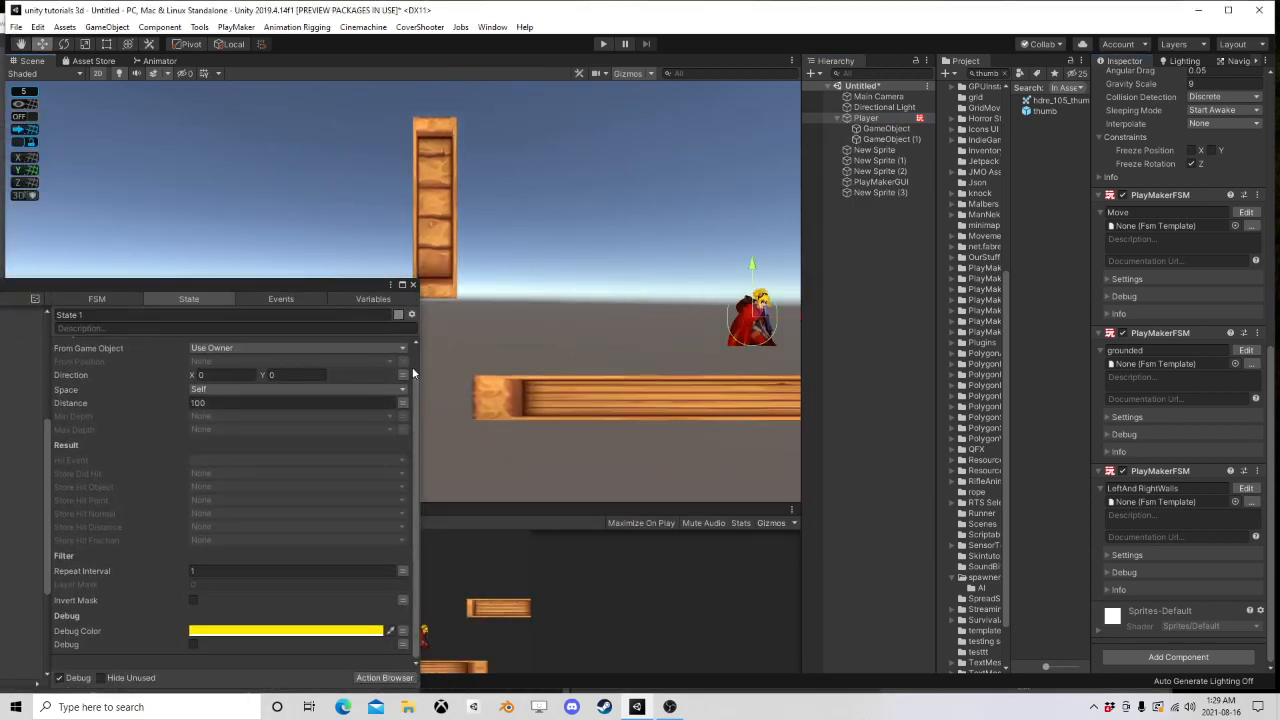
{"action": "left_click", "coordinate": [222, 375]}
{"action": "type", "text": "1"}
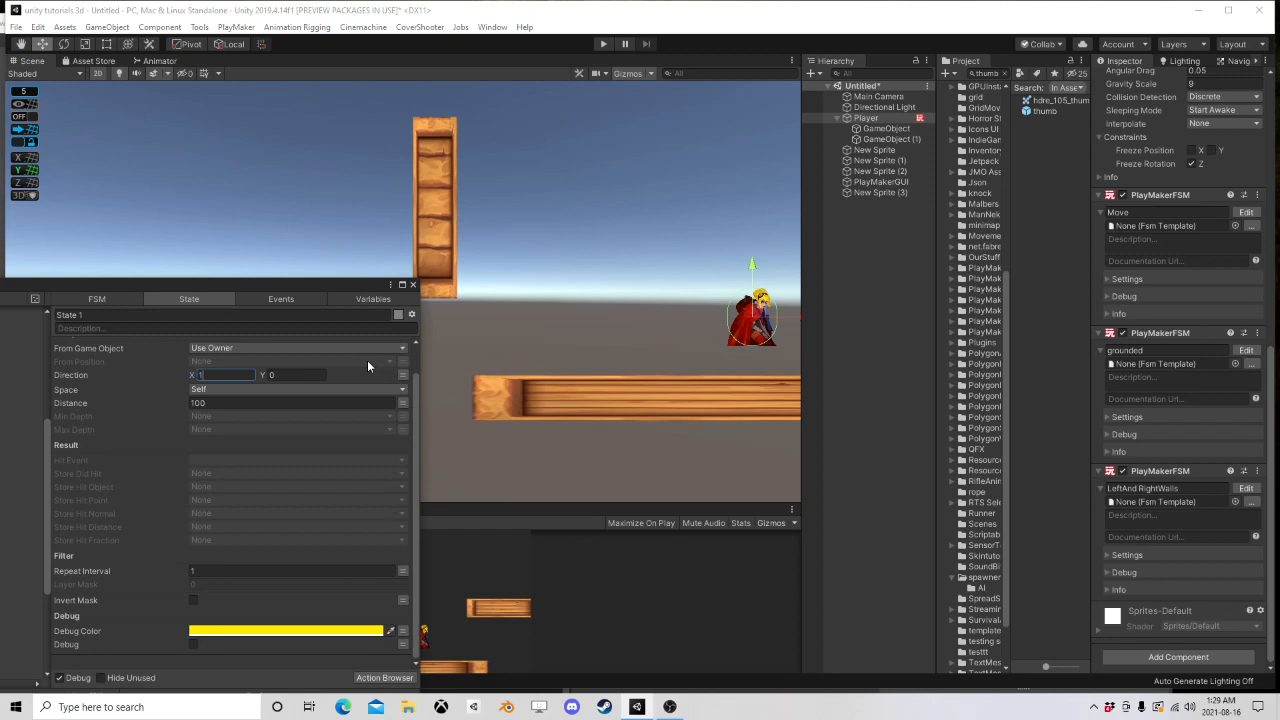
{"action": "left_click", "coordinate": [221, 388]}
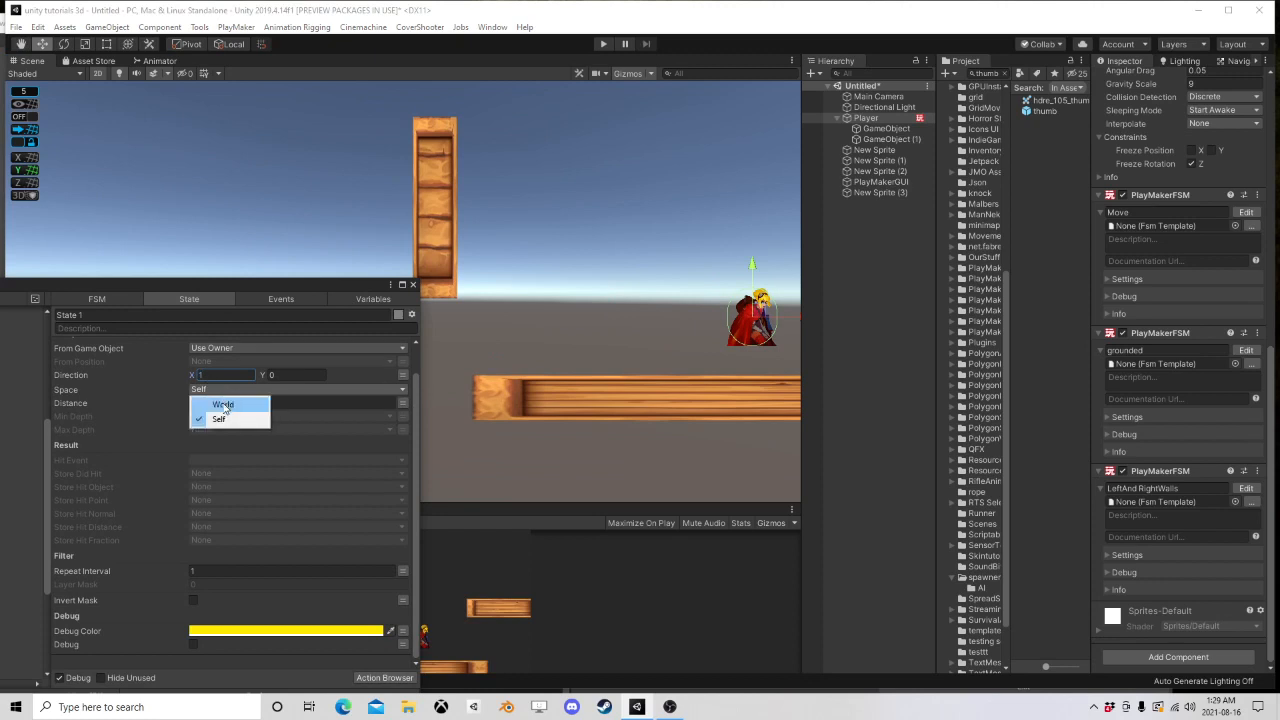
{"action": "left_click", "coordinate": [222, 404]}
{"action": "left_click", "coordinate": [236, 405]}
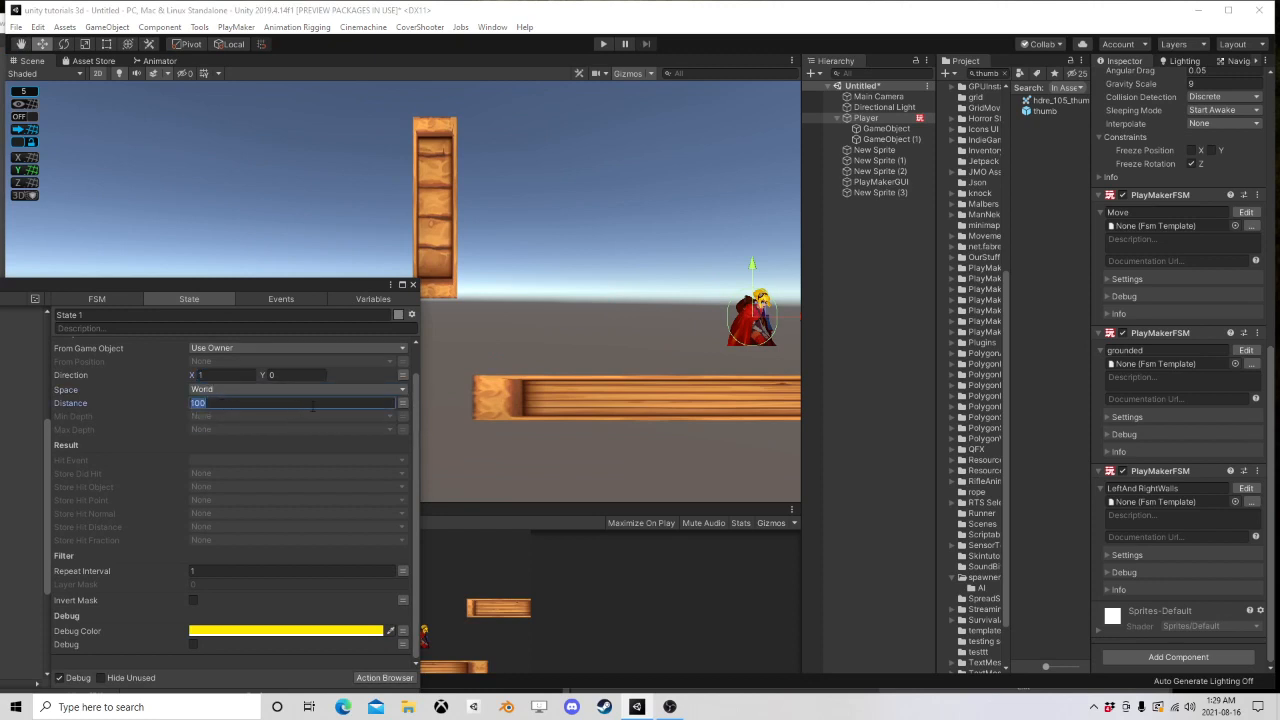
{"action": "type", "text": "2"}
{"action": "left_click", "coordinate": [191, 646]}
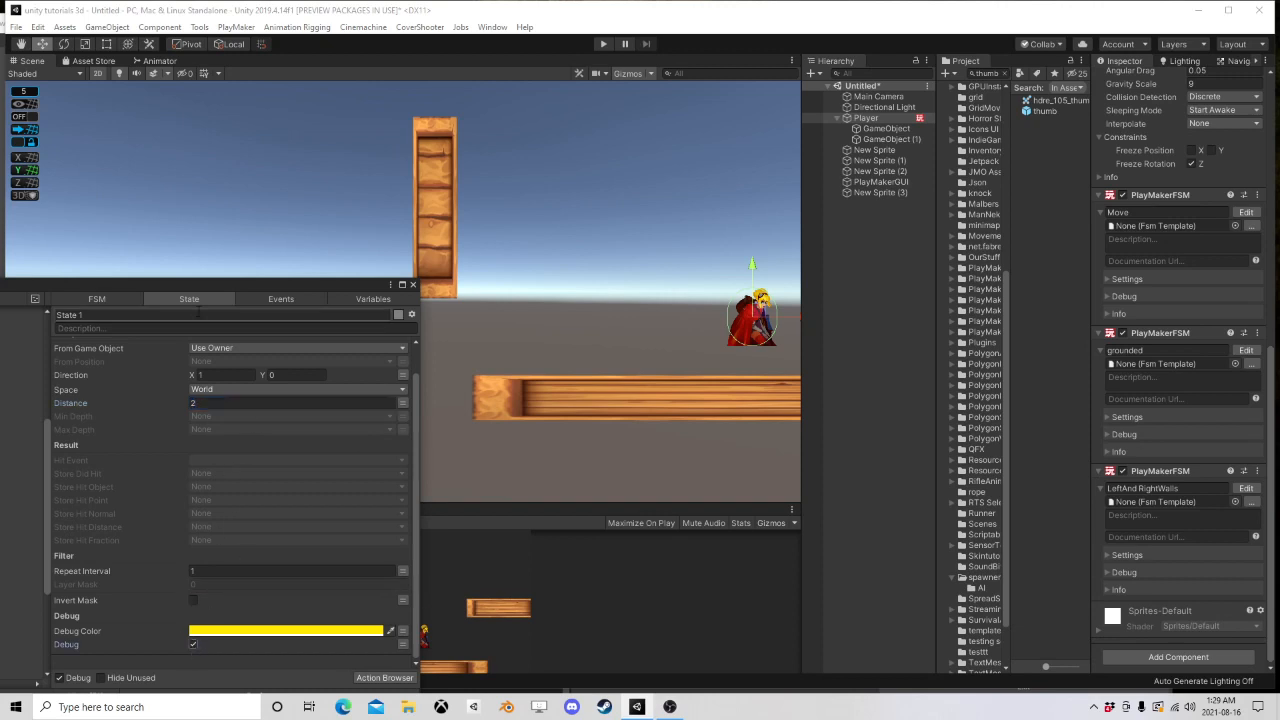
Step: Store the ray cast's Store Did Hit result in a new variable named Left
{"action": "left_click_drag", "start_coordinate": [208, 286], "coordinate": [309, 289]}
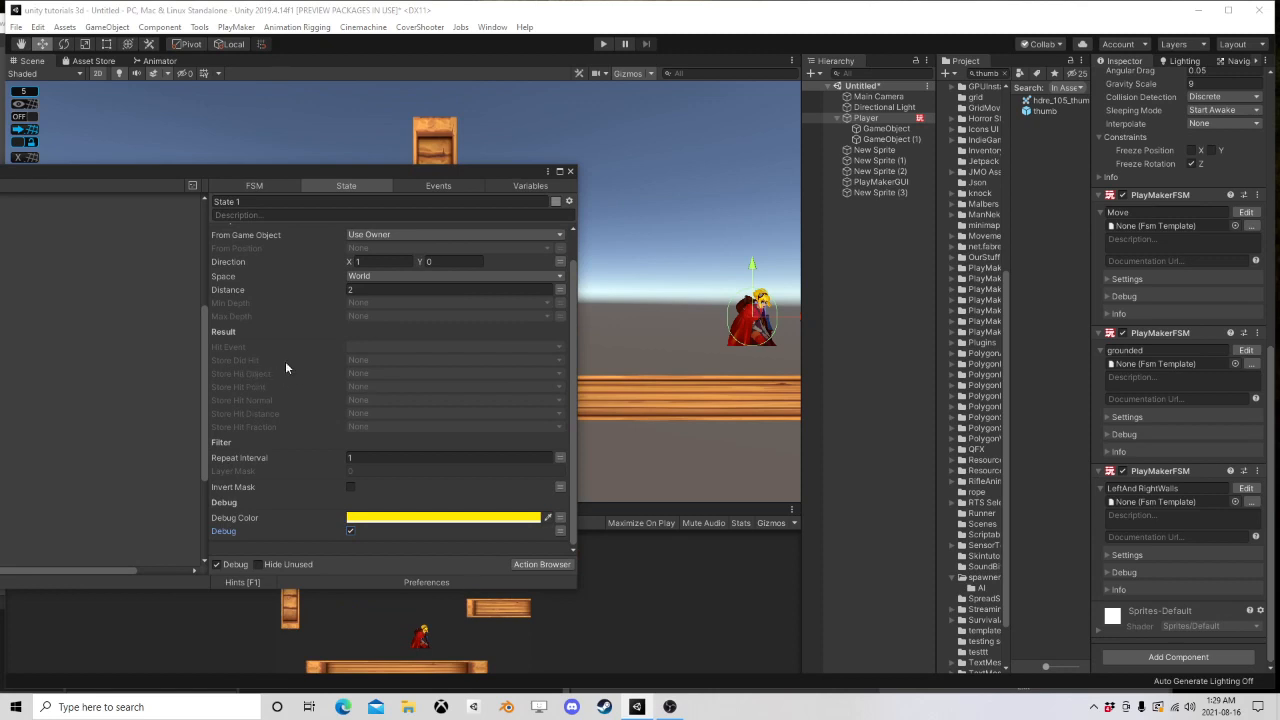
{"action": "left_click", "coordinate": [372, 359]}
{"action": "left_click", "coordinate": [388, 391]}
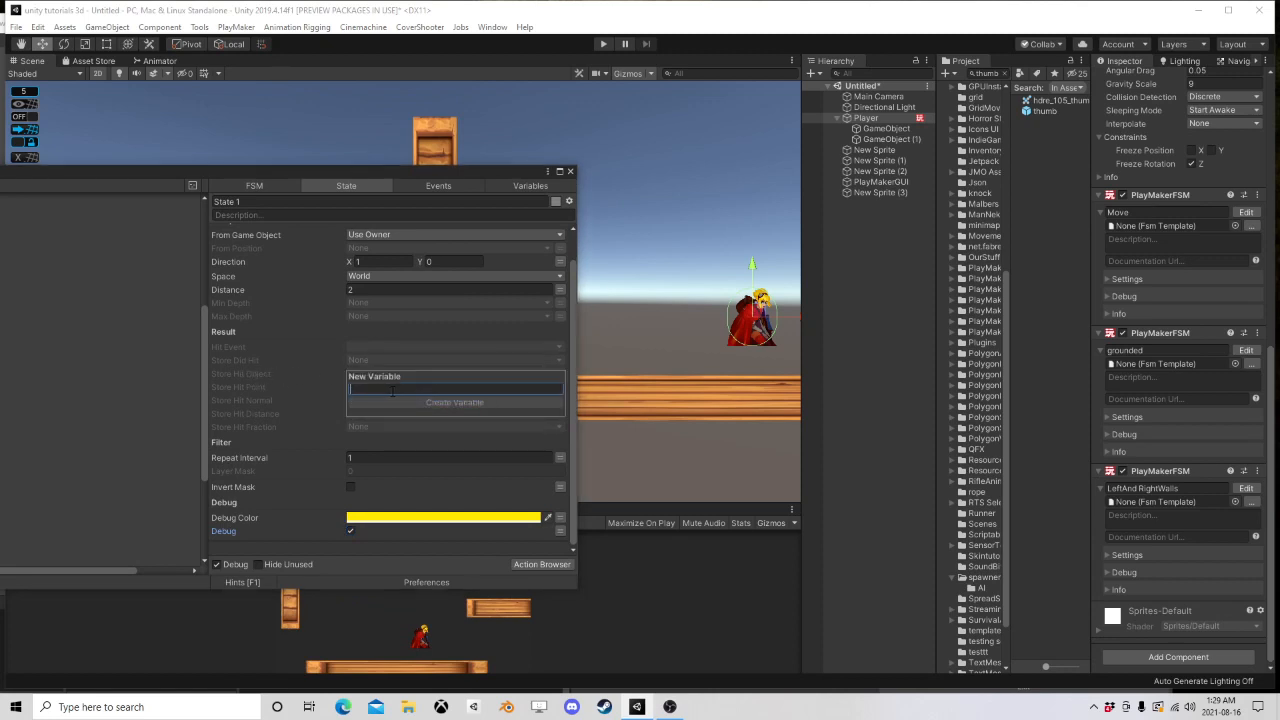
{"action": "type", "text": "Left"}
{"action": "key", "text": "Return"}
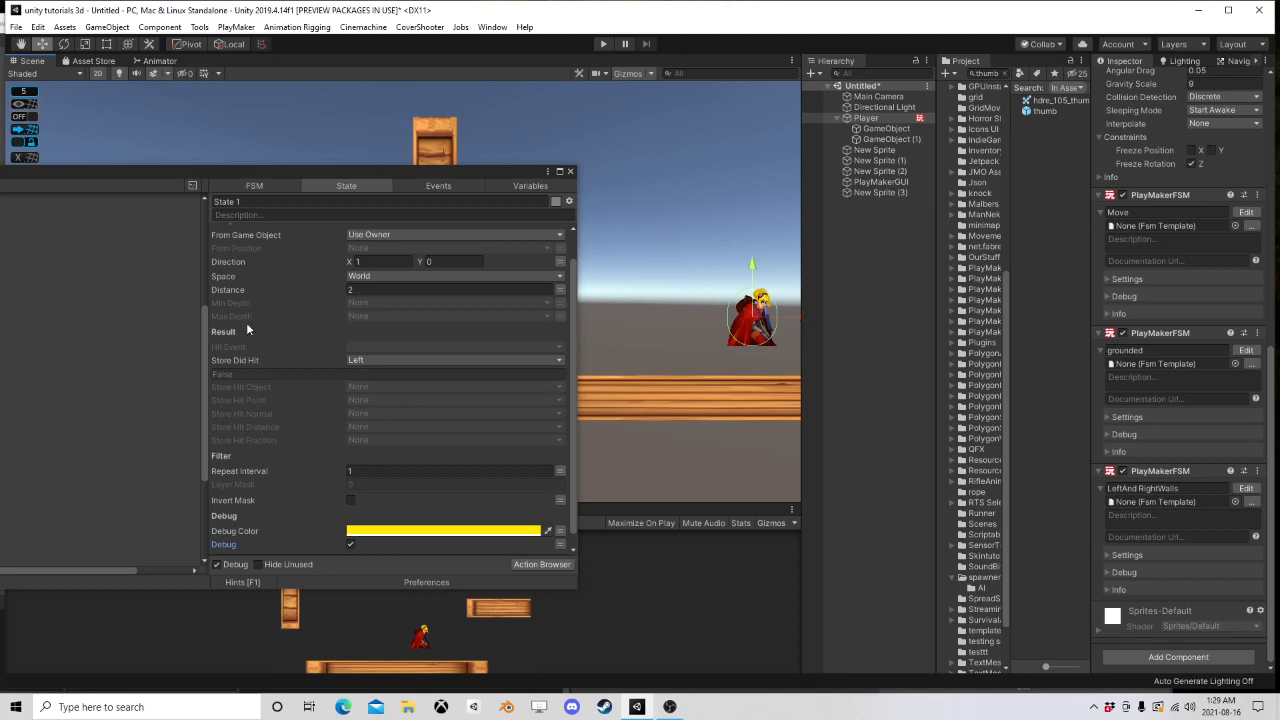
Step: Duplicate the Ray Cast 2d action within State 1 and set the copy's X direction to -1
{"action": "scroll", "coordinate": [246, 322], "scroll_direction": "up", "scroll_amount": 1}
{"action": "right_click", "coordinate": [280, 233]}
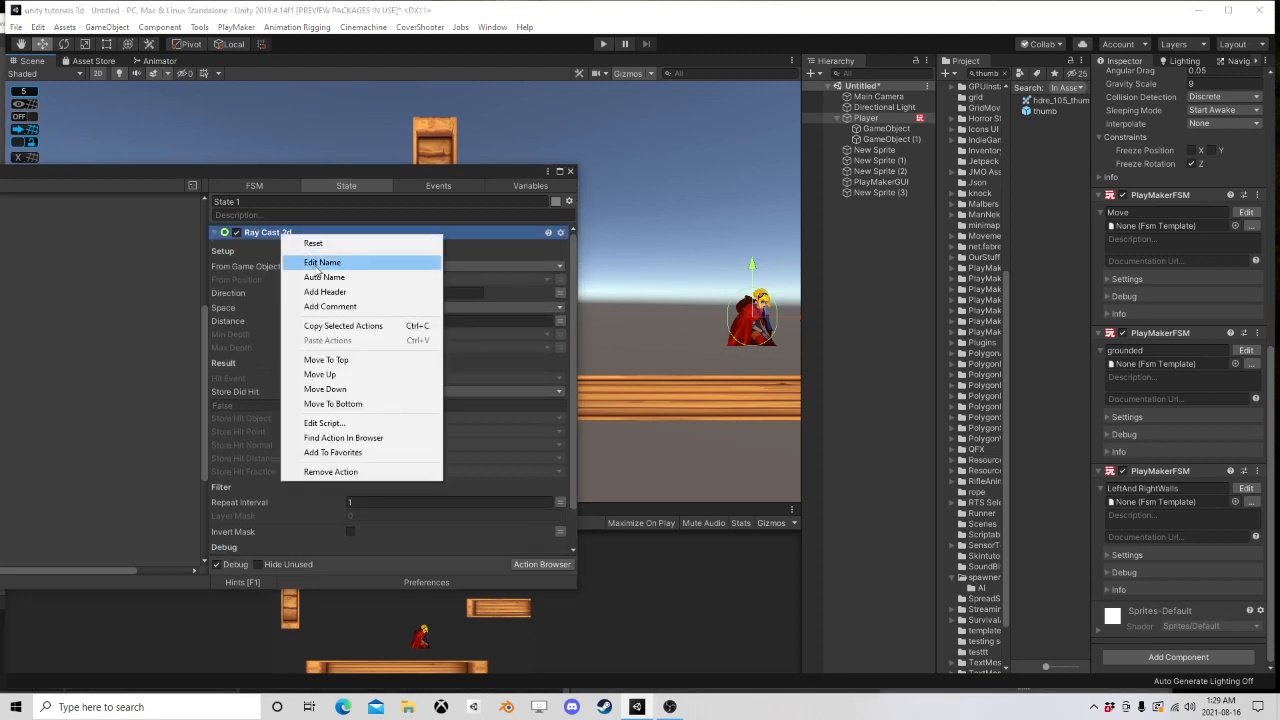
{"action": "left_click", "coordinate": [325, 329]}
{"action": "scroll", "coordinate": [296, 377], "scroll_direction": "down", "scroll_amount": 1}
{"action": "right_click", "coordinate": [266, 518]}
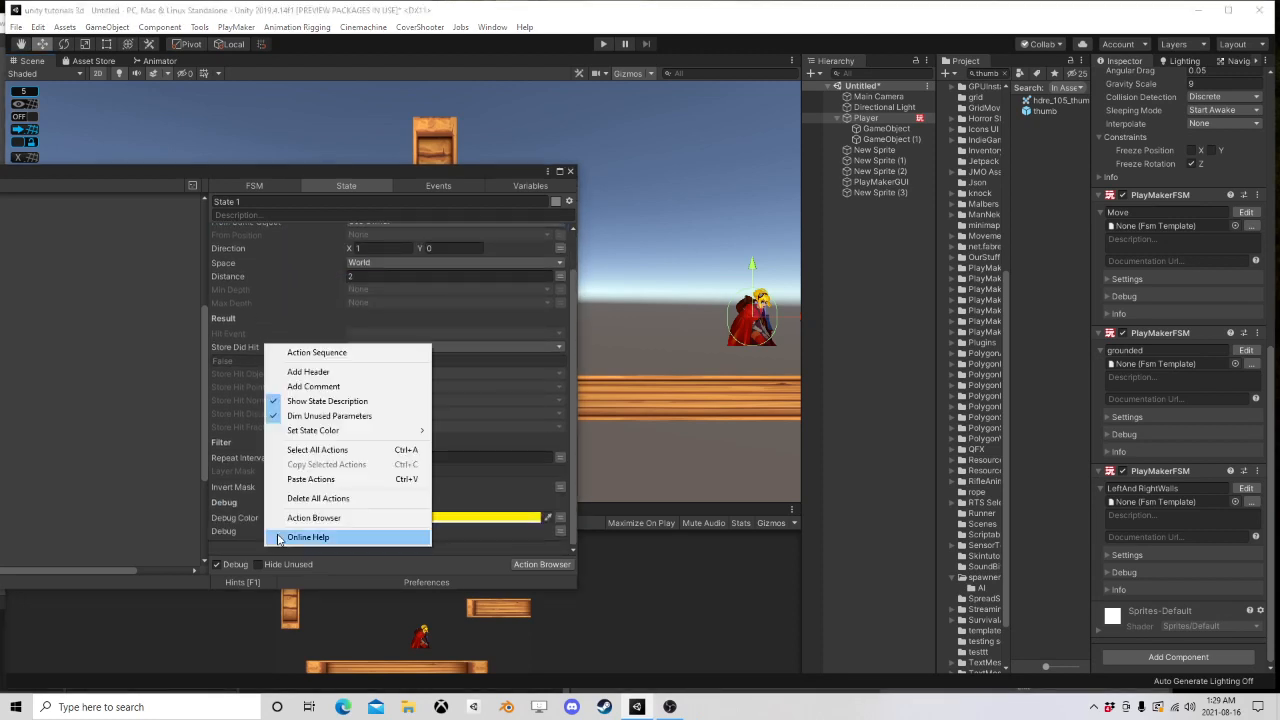
{"action": "left_click", "coordinate": [343, 477]}
{"action": "scroll", "coordinate": [355, 415], "scroll_direction": "down", "scroll_amount": 2}
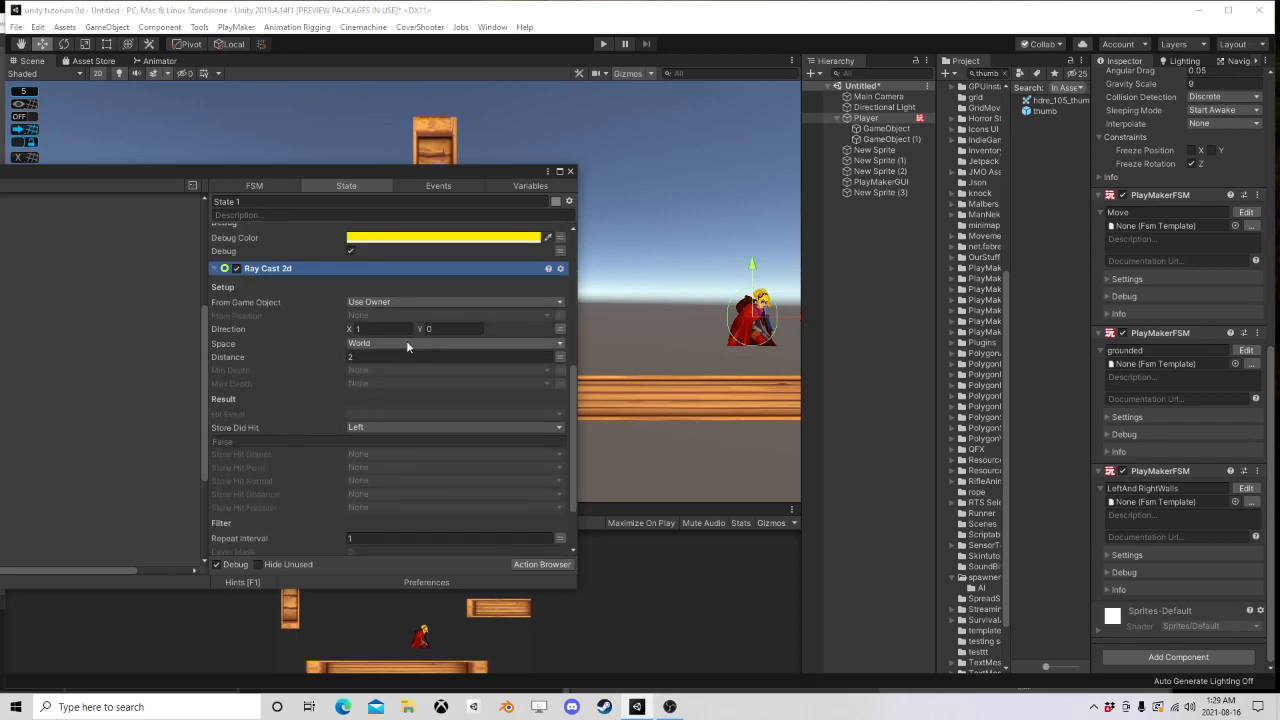
{"action": "left_click", "coordinate": [380, 329]}
{"action": "type", "text": "-1"}
Step: Store the first Ray Cast 2d's Store Did Hit result in a new variable named Right
{"action": "scroll", "coordinate": [350, 400], "scroll_direction": "up", "scroll_amount": 6}
{"action": "scroll", "coordinate": [350, 330], "scroll_direction": "down", "scroll_amount": 7}
{"action": "left_click", "coordinate": [370, 386]}
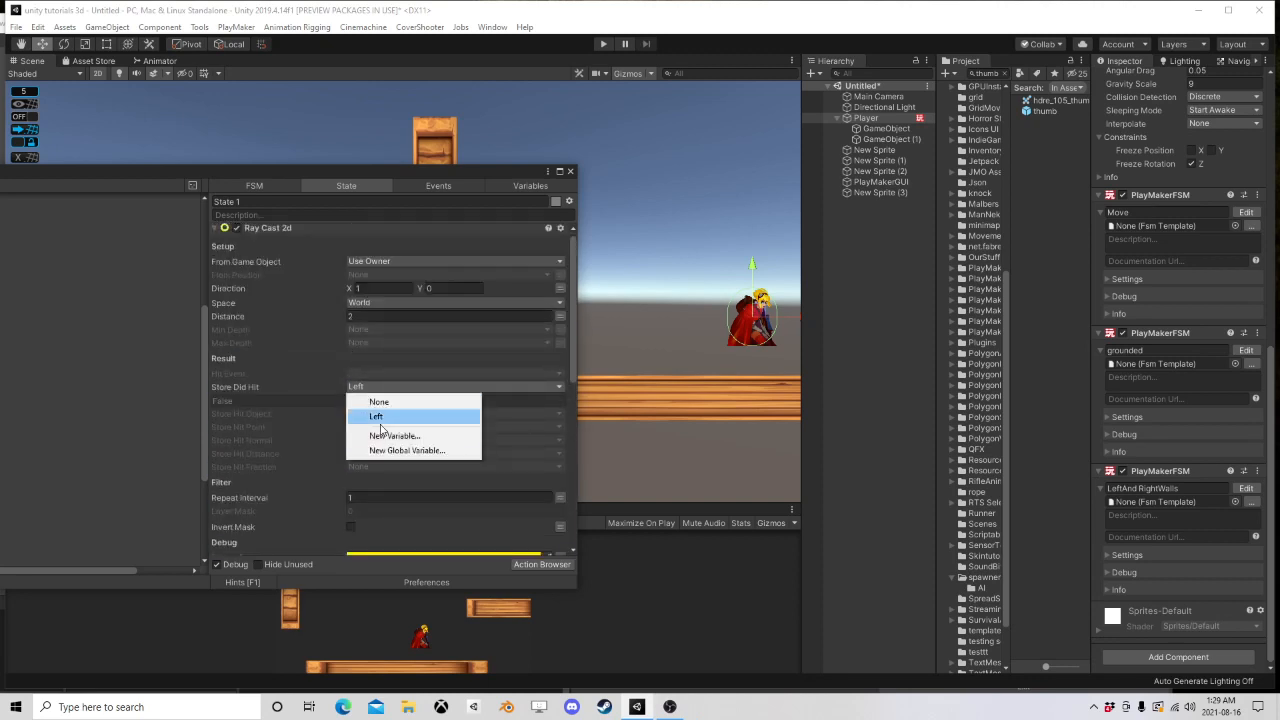
{"action": "left_click", "coordinate": [383, 437]}
{"action": "type", "text": "Right"}
{"action": "key", "text": "Return"}
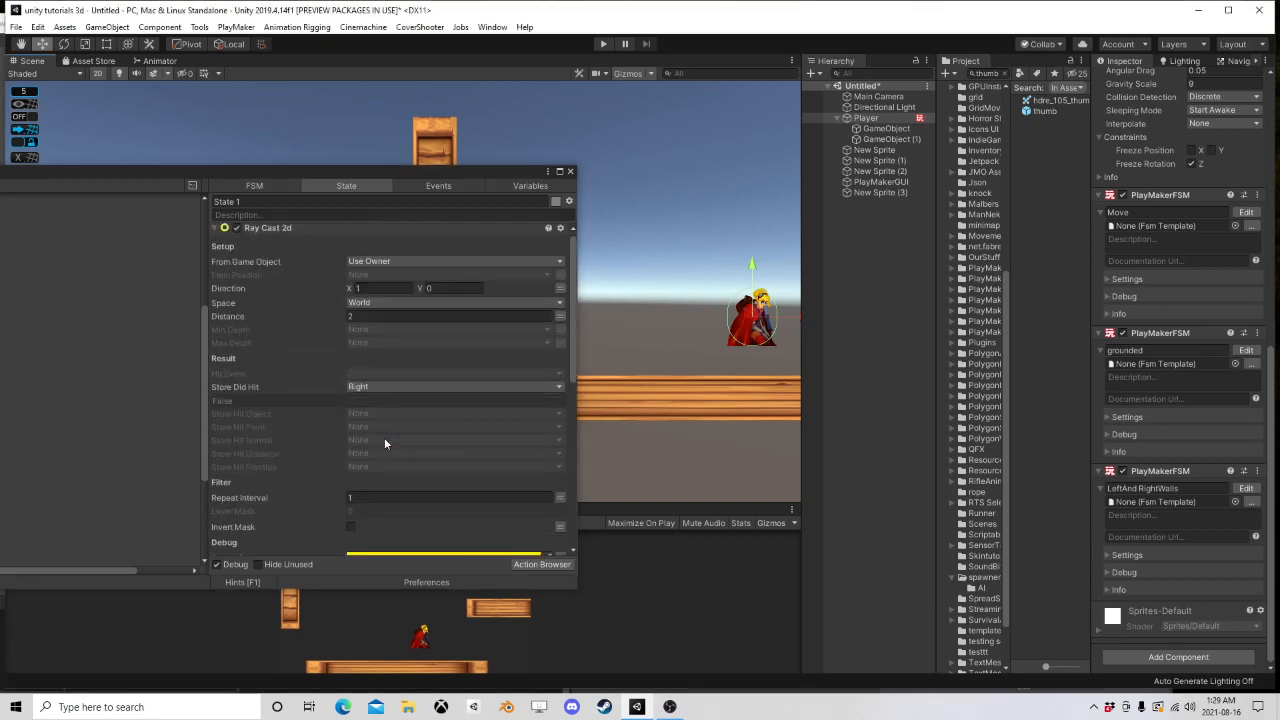
Step: Give the second Ray Cast 2d a Layer Mask with 1 element and choose the layer for that element
{"action": "scroll", "coordinate": [400, 450], "scroll_direction": "down", "scroll_amount": 10}
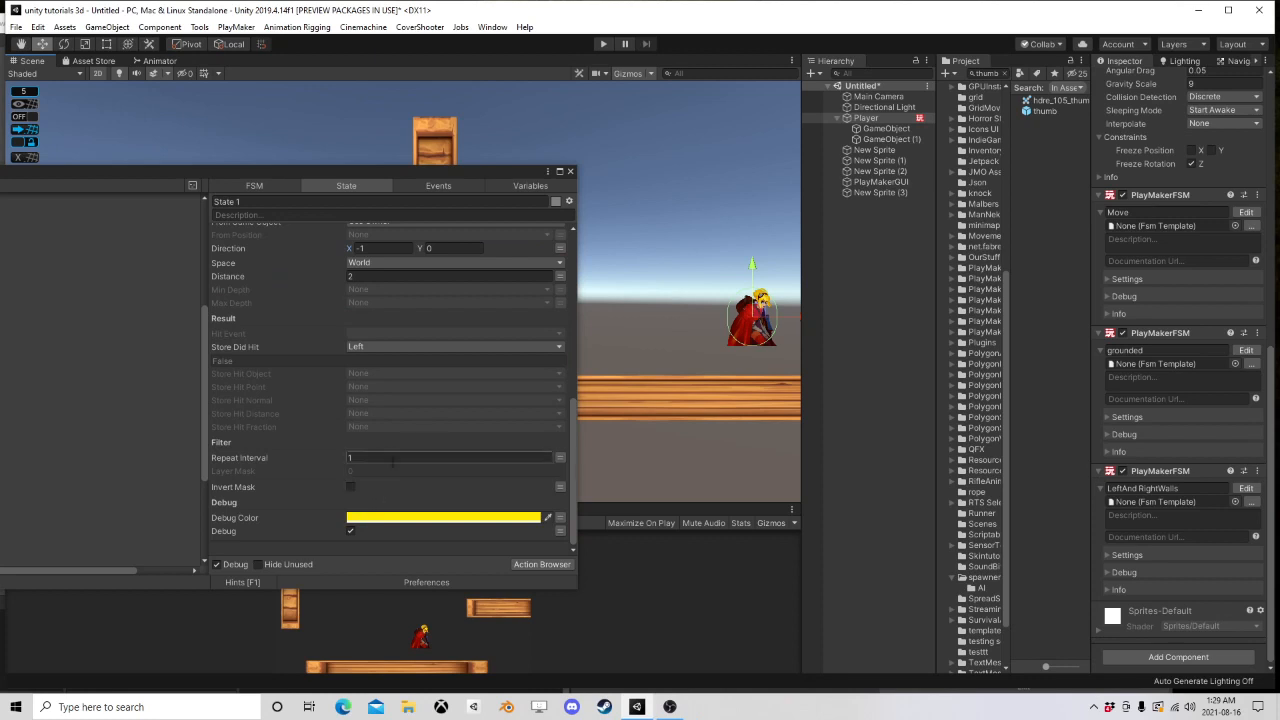
{"action": "left_click", "coordinate": [396, 471]}
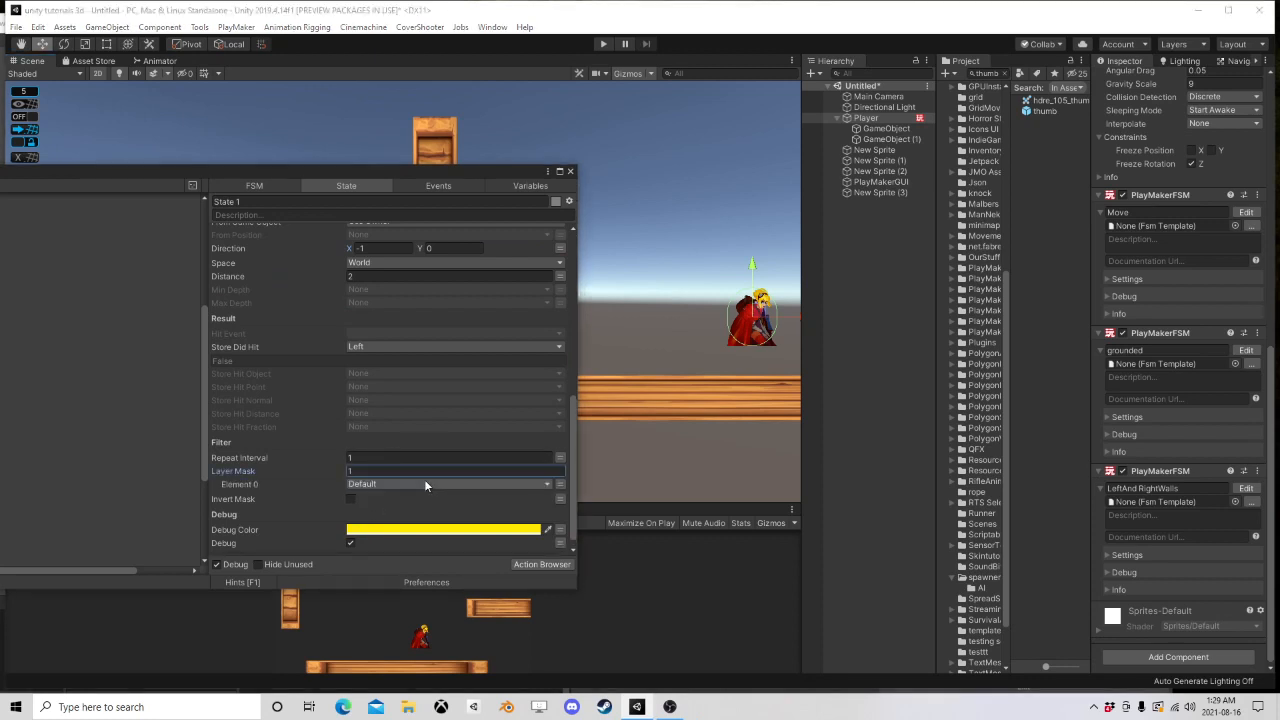
{"action": "left_click", "coordinate": [424, 484]}
{"action": "left_click", "coordinate": [405, 465]}
Step: Give the first Ray Cast 2d a Layer Mask with 1 element and set that element to Walls
{"action": "scroll", "coordinate": [407, 466], "scroll_direction": "up", "scroll_amount": 5}
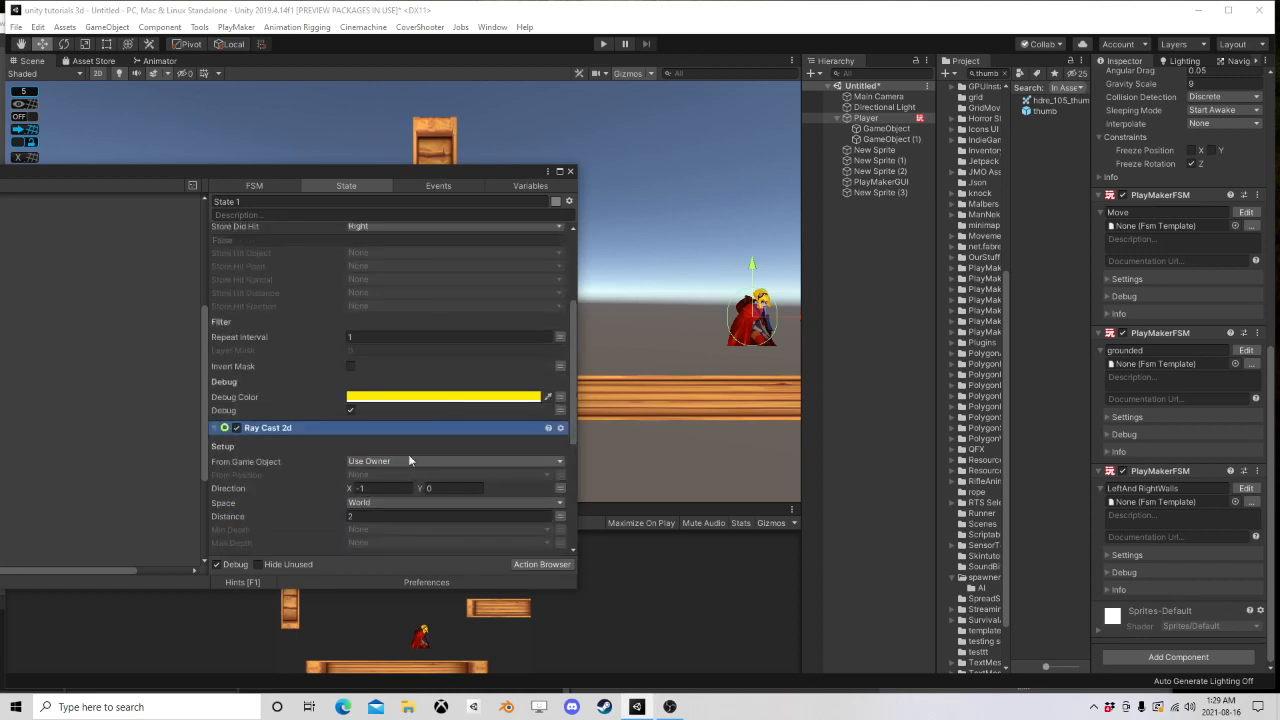
{"action": "scroll", "coordinate": [368, 362], "scroll_direction": "up", "scroll_amount": 1}
{"action": "left_click", "coordinate": [368, 364]}
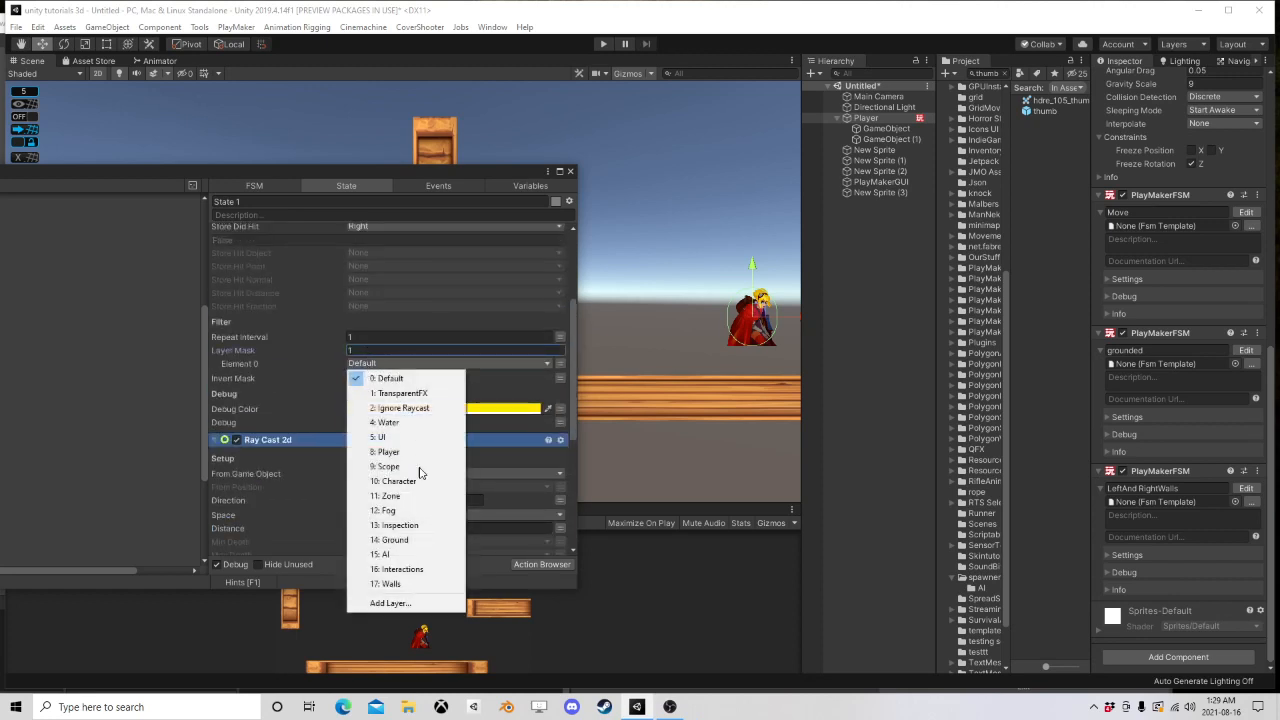
{"action": "left_click", "coordinate": [400, 584]}
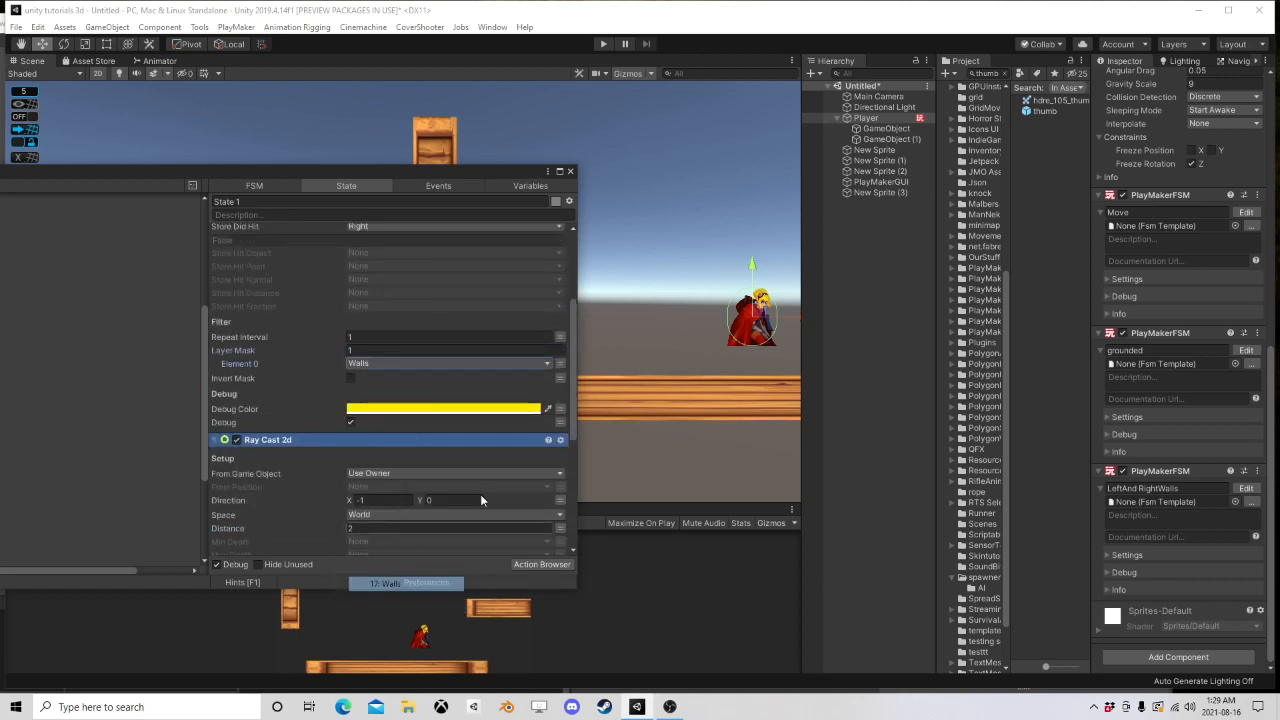
Step: Close the FSM editor and move the tall wall sprite onto the far end of the floor platform, at about X 197.3, Y 150.9
{"action": "left_click", "coordinate": [570, 171]}
{"action": "left_click", "coordinate": [450, 148]}
{"action": "left_click_drag", "start_coordinate": [443, 217], "coordinate": [488, 318]}
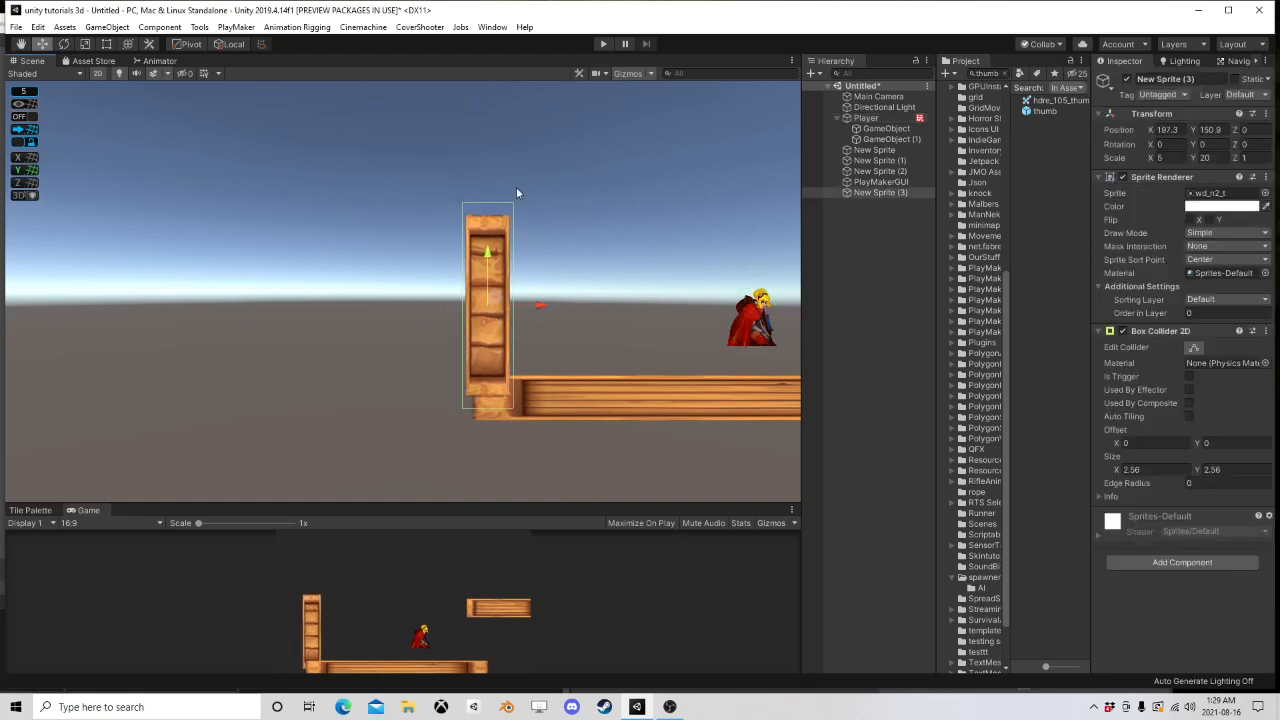
Step: Start play mode and open the Player's LeftAnd RightWalls FSM alongside the scene
{"action": "left_click", "coordinate": [602, 44]}
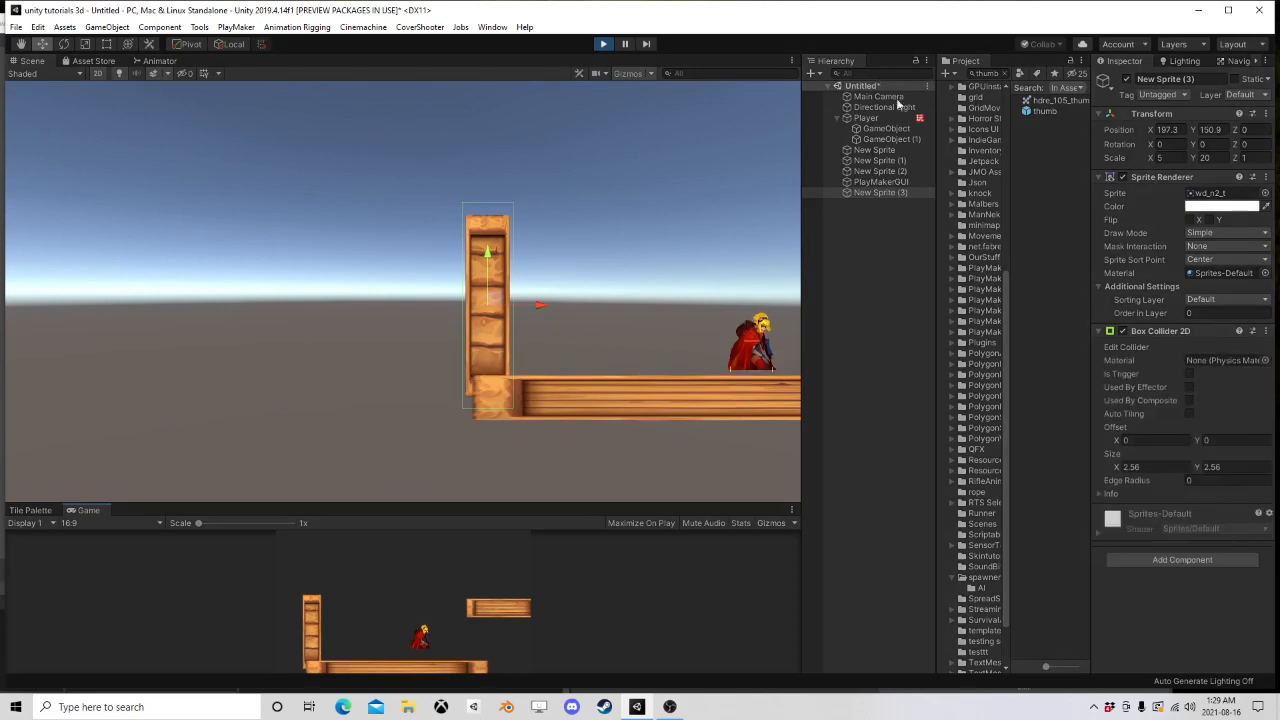
{"action": "left_click", "coordinate": [880, 118]}
{"action": "scroll", "coordinate": [1133, 348], "scroll_direction": "down", "scroll_amount": 10}
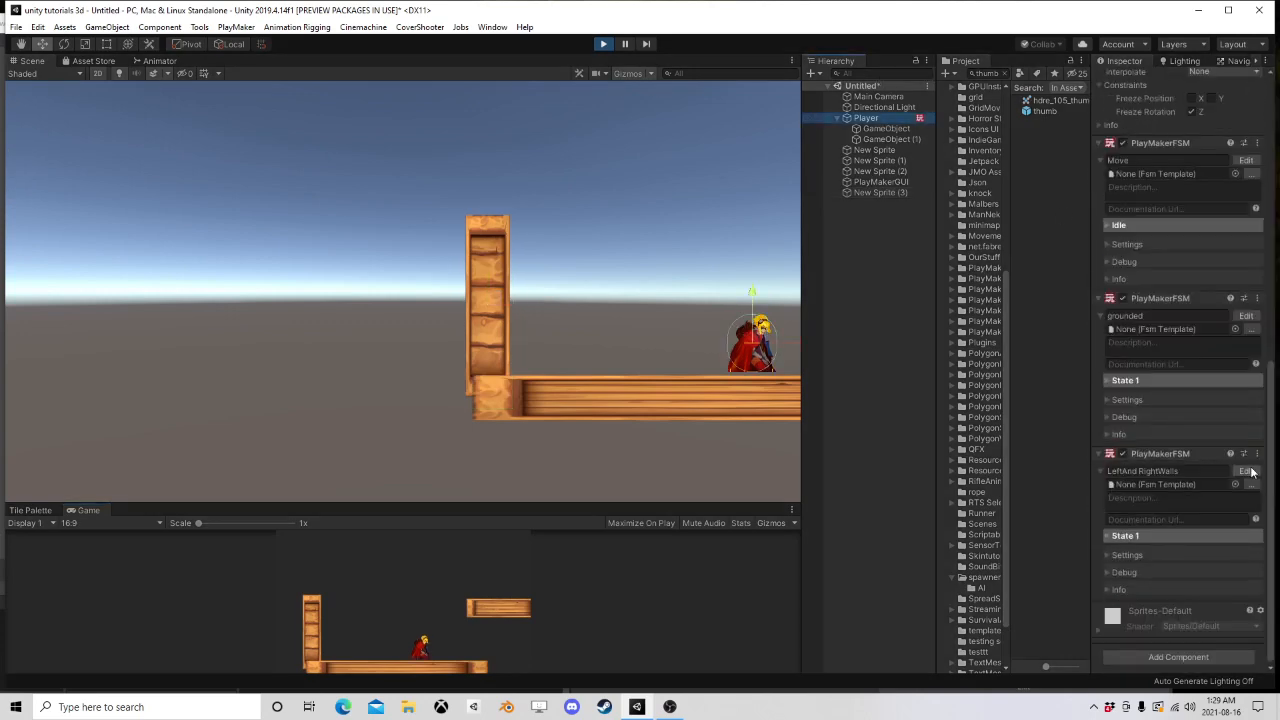
{"action": "left_click", "coordinate": [1246, 470]}
{"action": "left_click_drag", "start_coordinate": [682, 174], "coordinate": [890, 441]}
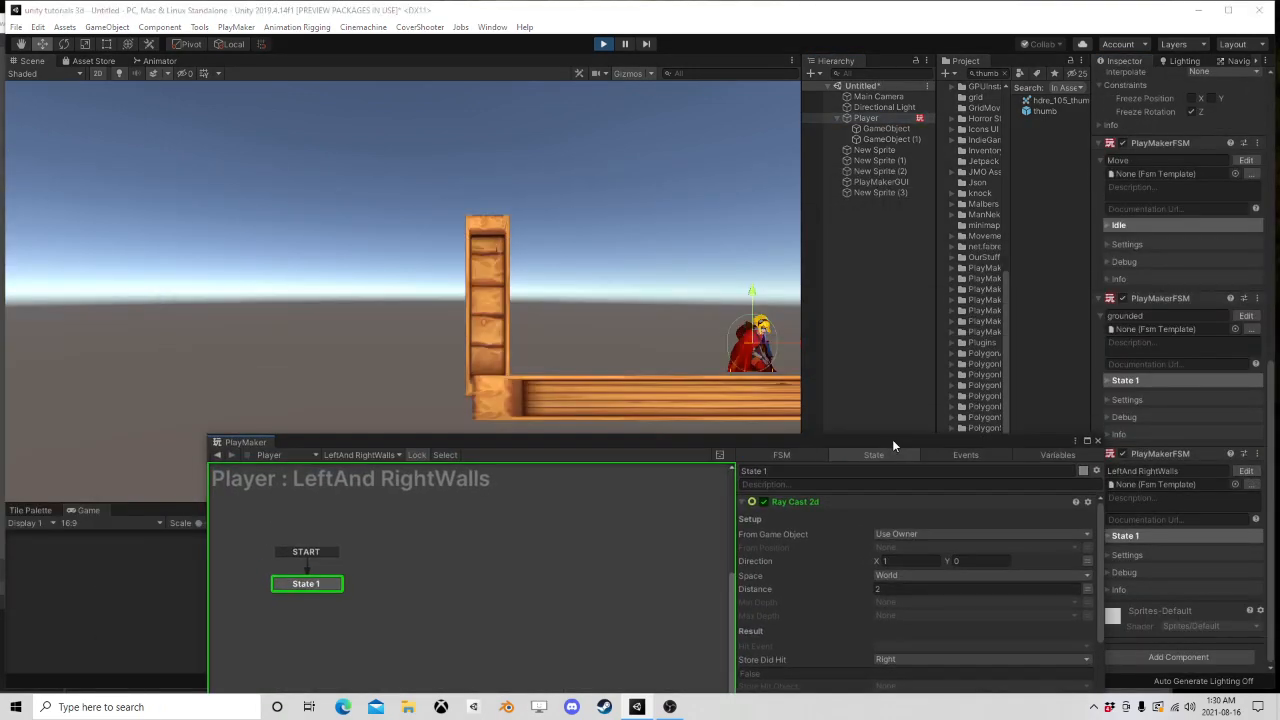
Step: Lengthen the first Ray Cast 2d's Distance to about 7.5 during play, with the player enlarged in the scene
{"action": "scroll", "coordinate": [524, 282], "scroll_direction": "up", "scroll_amount": 4}
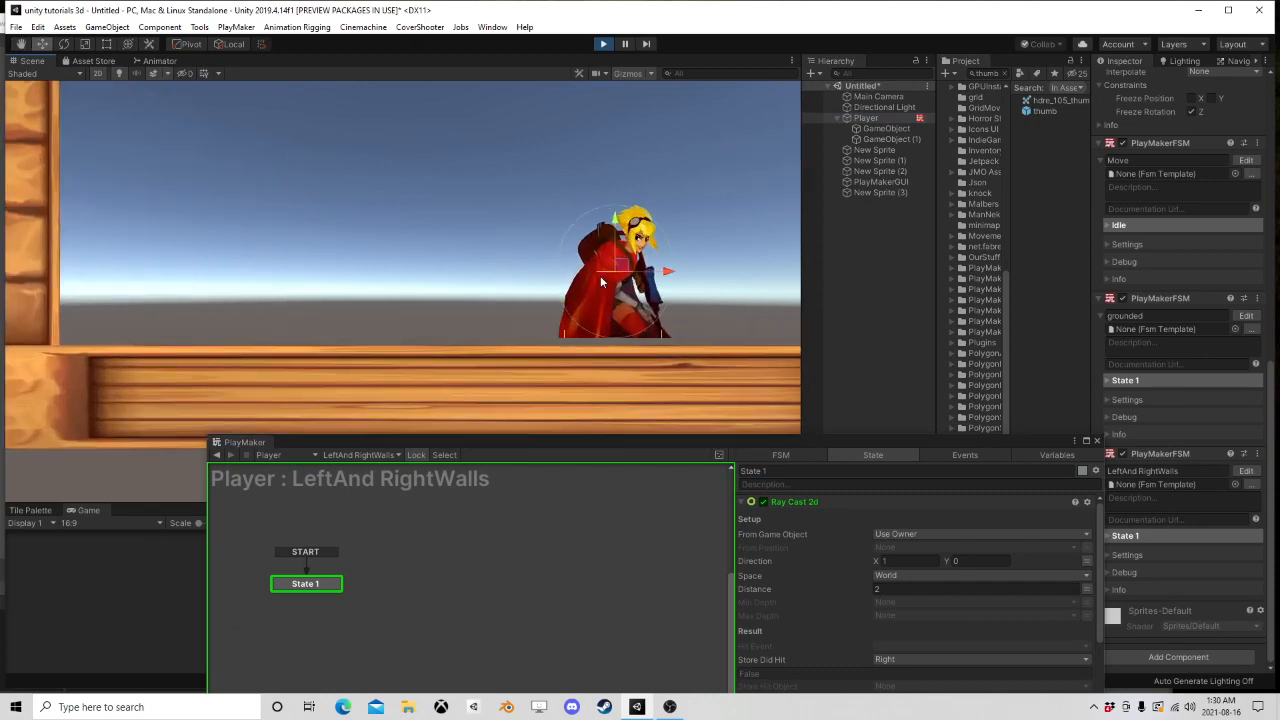
{"action": "left_click_drag", "start_coordinate": [750, 274], "coordinate": [742, 264]}
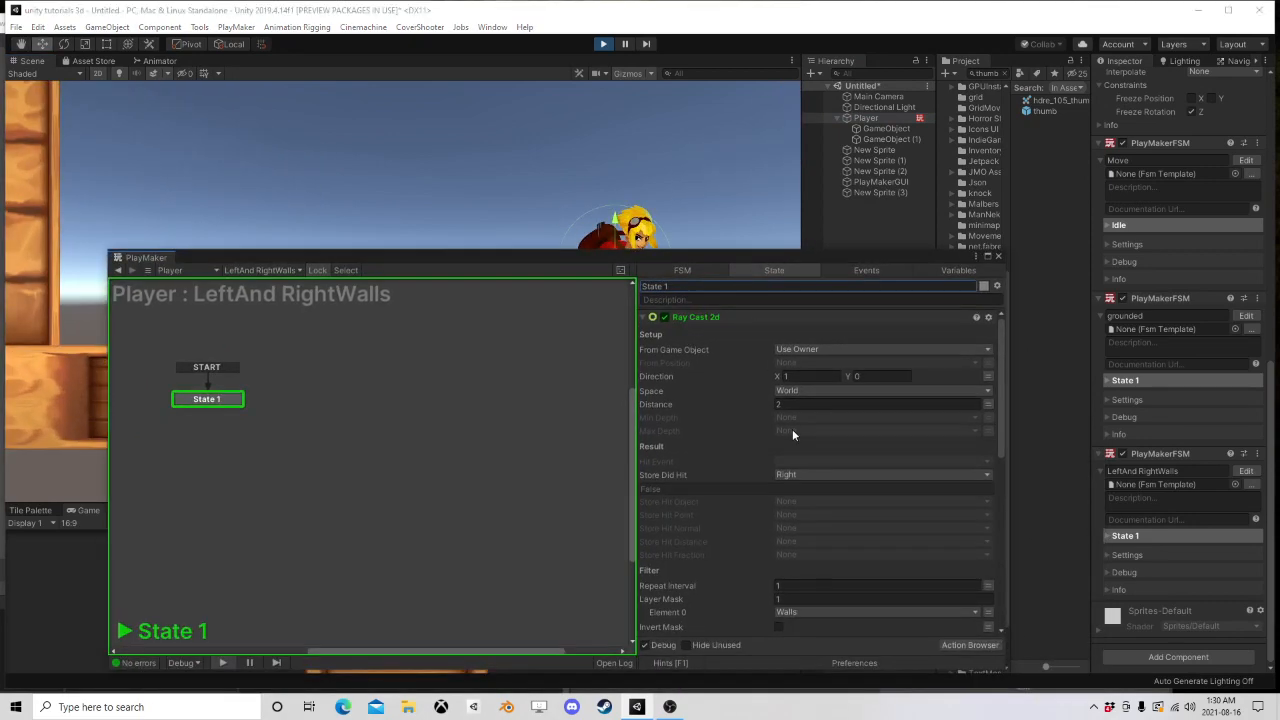
{"action": "left_click_drag", "start_coordinate": [745, 405], "coordinate": [764, 403]}
{"action": "left_click_drag", "start_coordinate": [760, 256], "coordinate": [746, 334]}
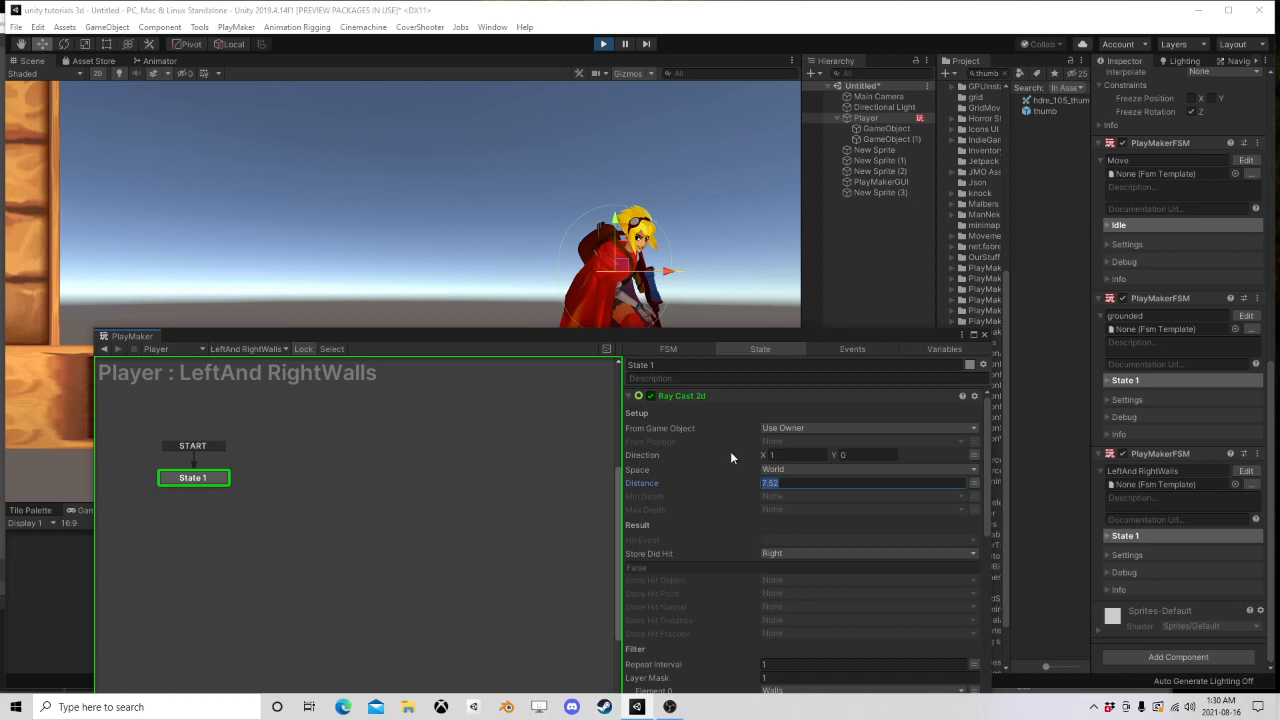
{"action": "type", "text": "7"}
Step: Set the second Ray Cast 2d's Distance to 7.75 during play and close the FSM editor
{"action": "scroll", "coordinate": [830, 559], "scroll_direction": "down", "scroll_amount": 6}
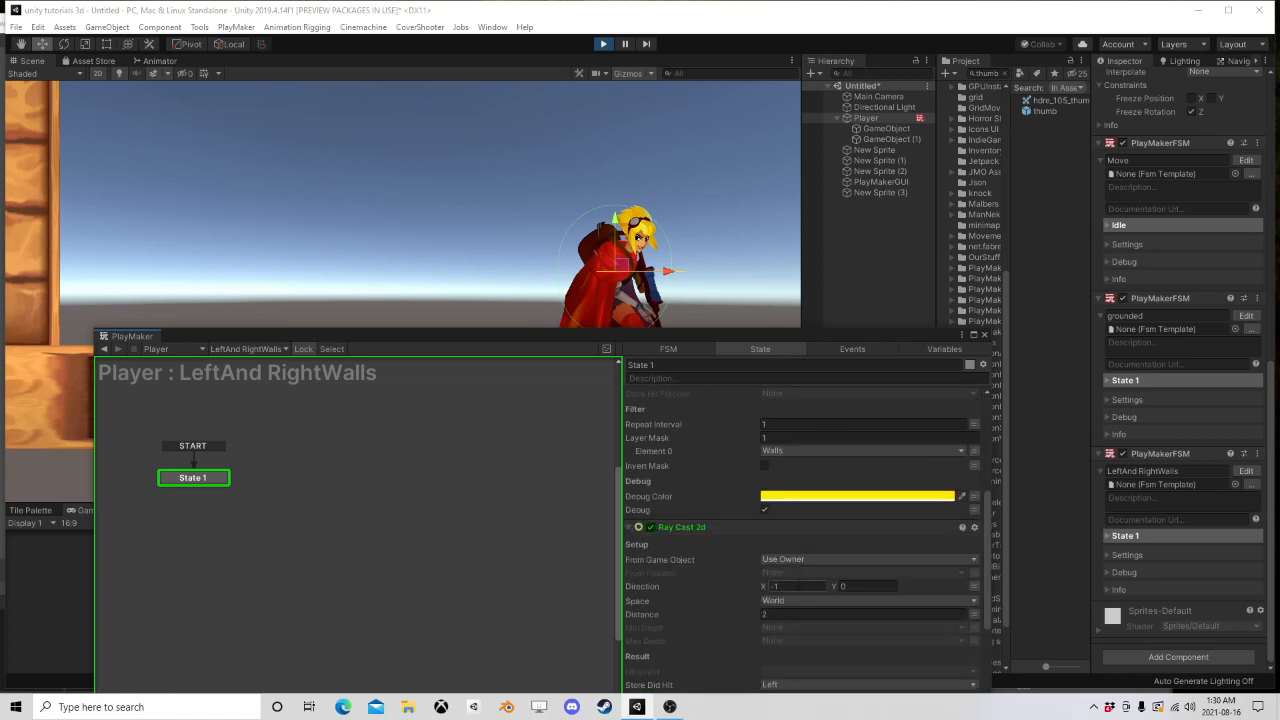
{"action": "left_click", "coordinate": [792, 614]}
{"action": "type", "text": "7.75"}
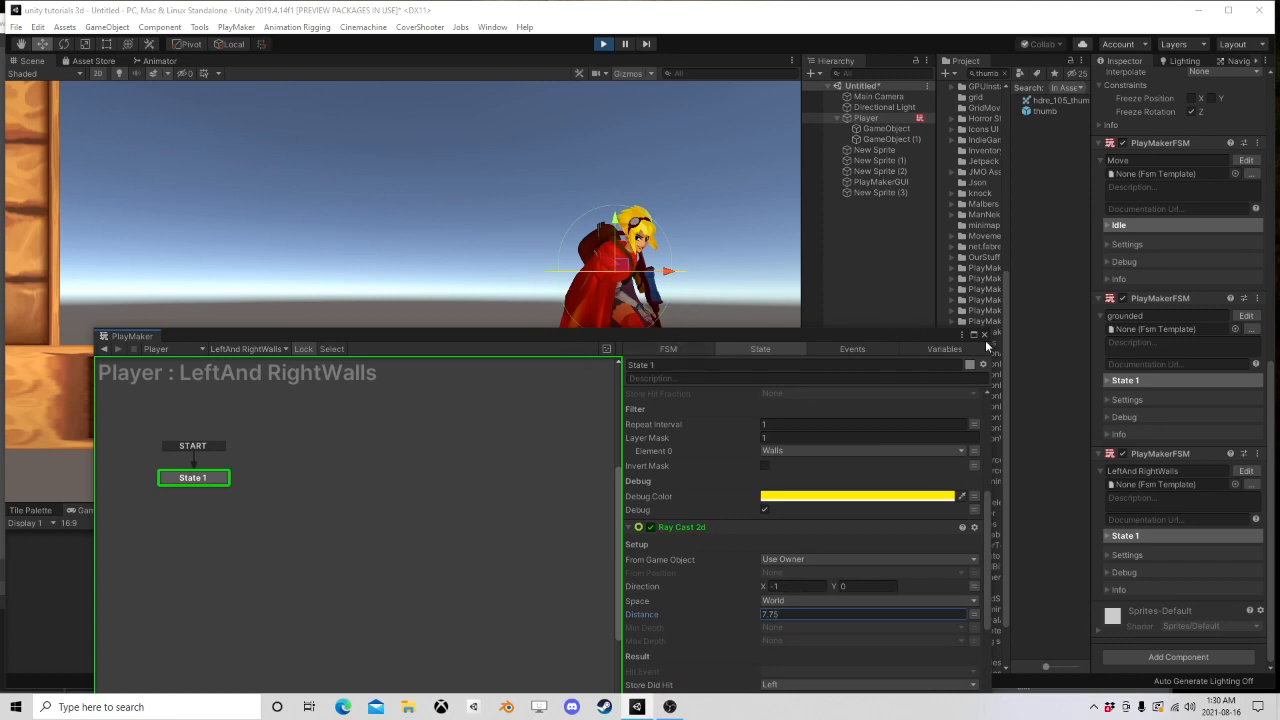
{"action": "left_click", "coordinate": [985, 336]}
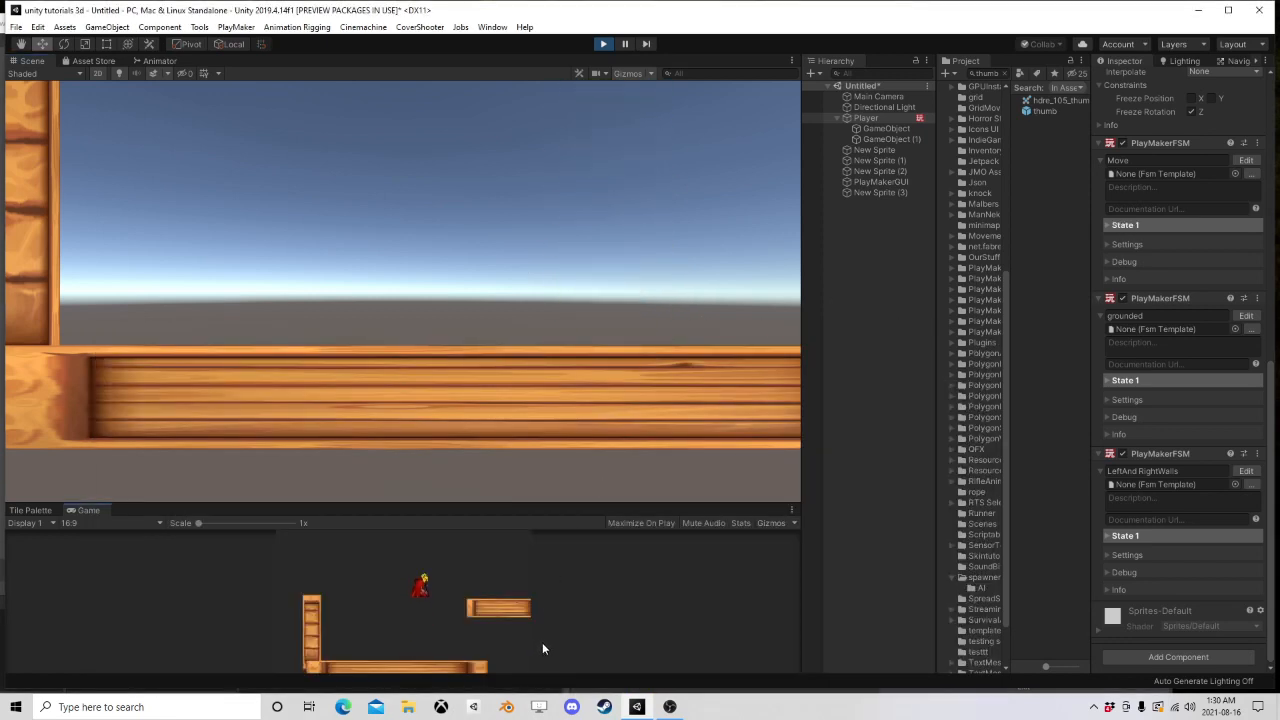
Step: Walk the player against the wall and check the Store Did Hit results of both ray casts in LeftAnd RightWalls
{"action": "key", "text": "a"}
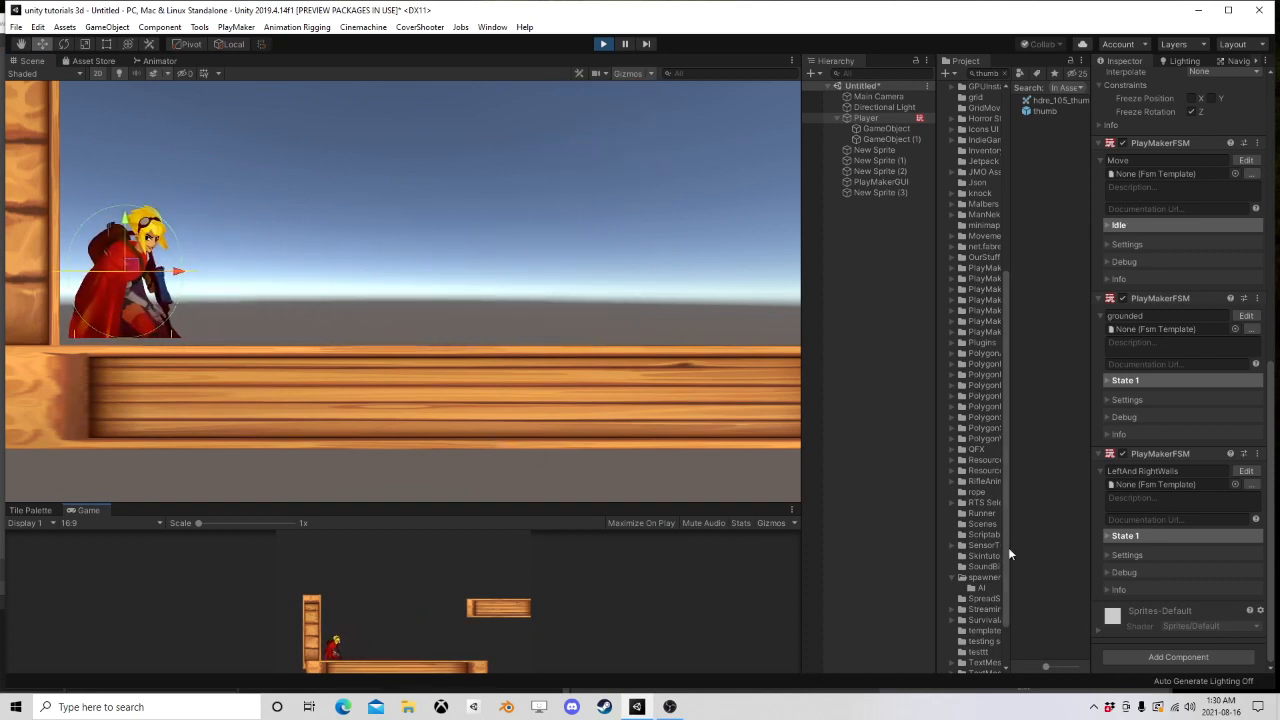
{"action": "left_click", "coordinate": [1246, 471]}
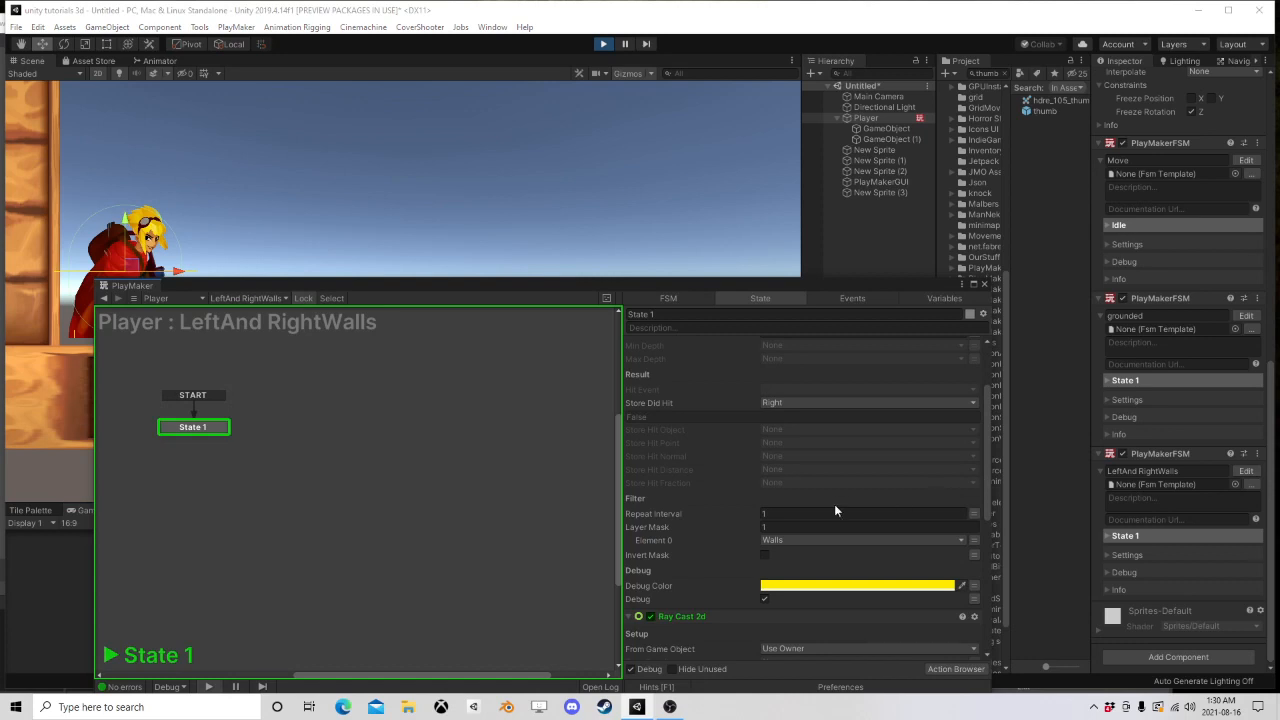
{"action": "scroll", "coordinate": [852, 505], "scroll_direction": "down", "scroll_amount": 3}
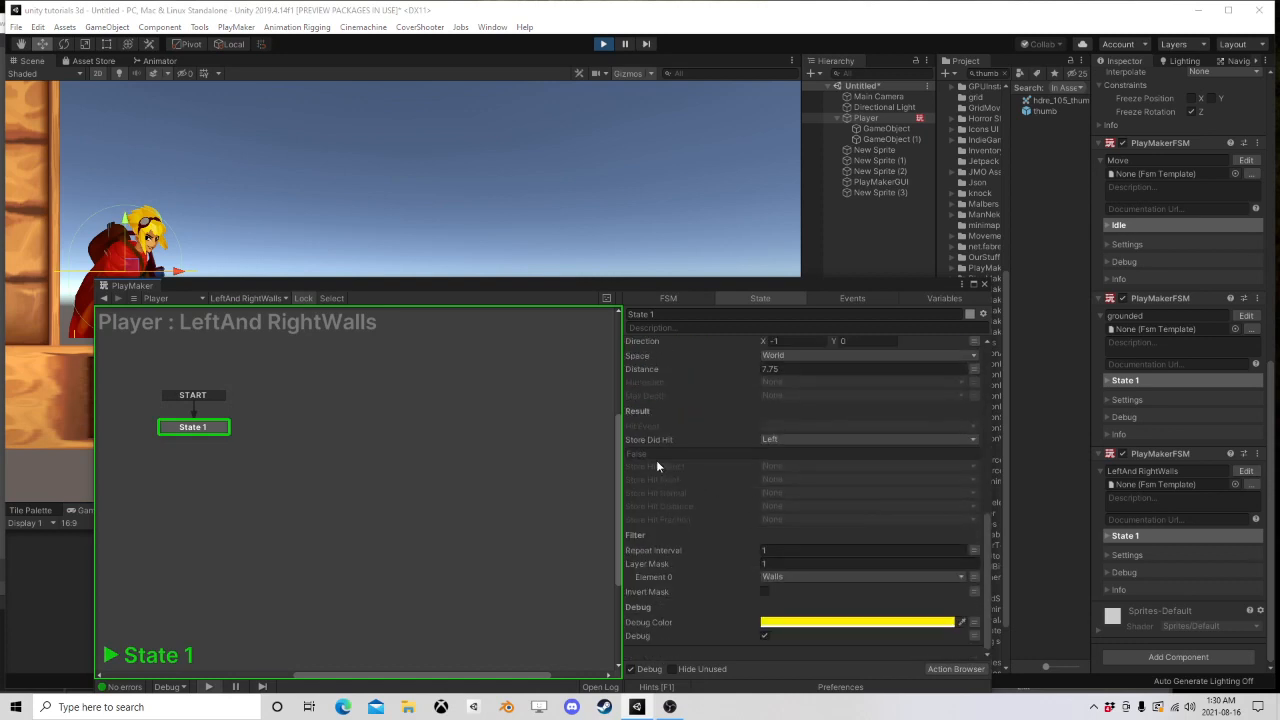
{"action": "scroll", "coordinate": [658, 460], "scroll_direction": "up", "scroll_amount": 6}
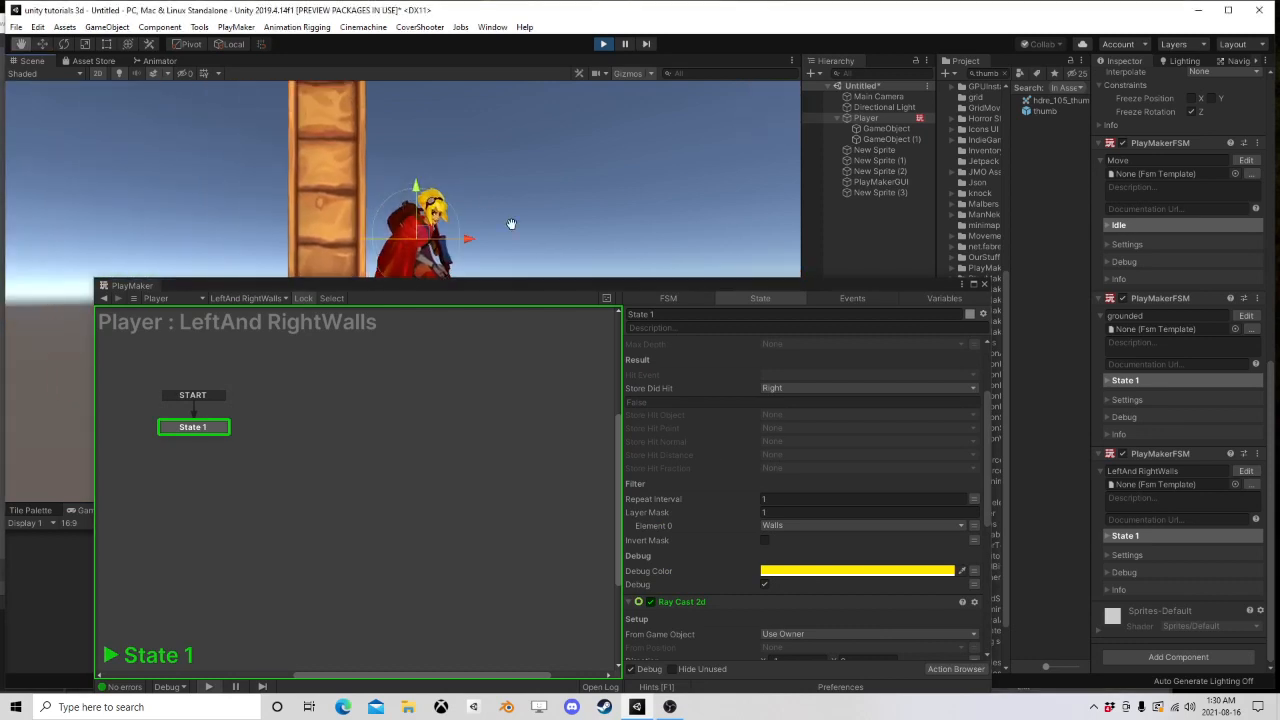
Step: Assign the wall sprite New Sprite (3) to the Walls layer while the game is running
{"action": "left_click", "coordinate": [876, 192]}
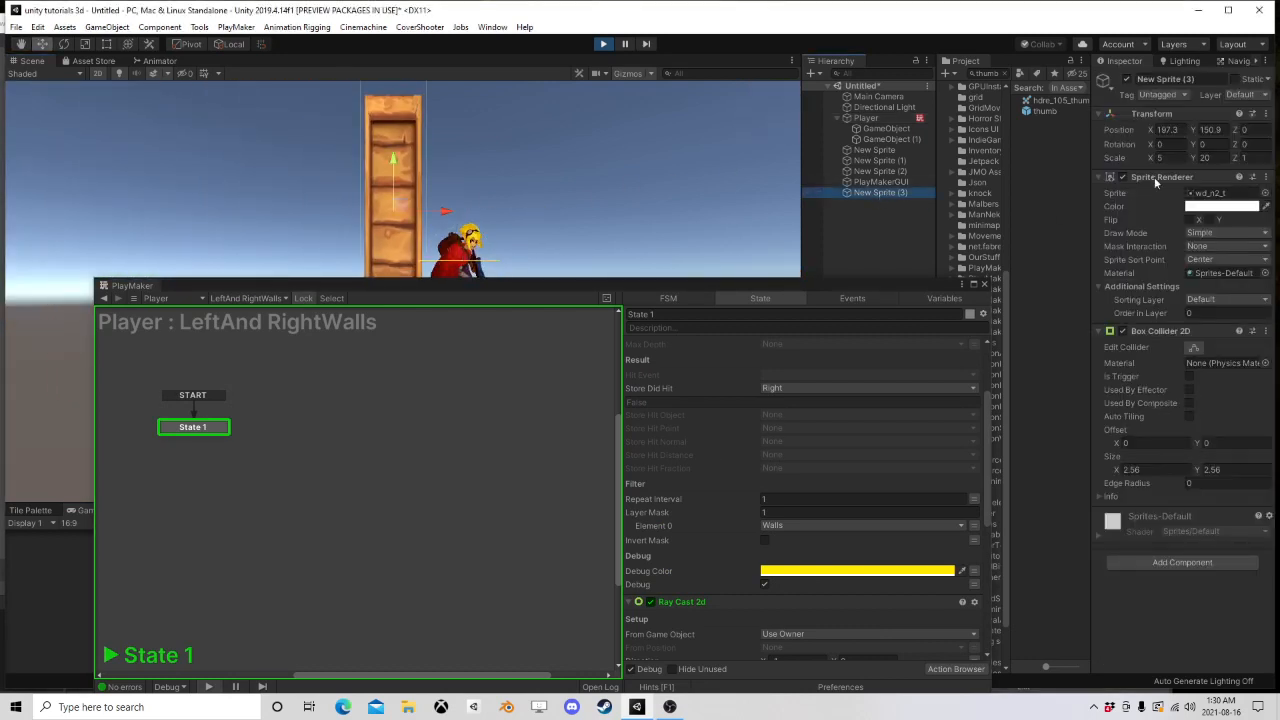
{"action": "left_click", "coordinate": [1240, 94]}
{"action": "left_click", "coordinate": [1230, 311]}
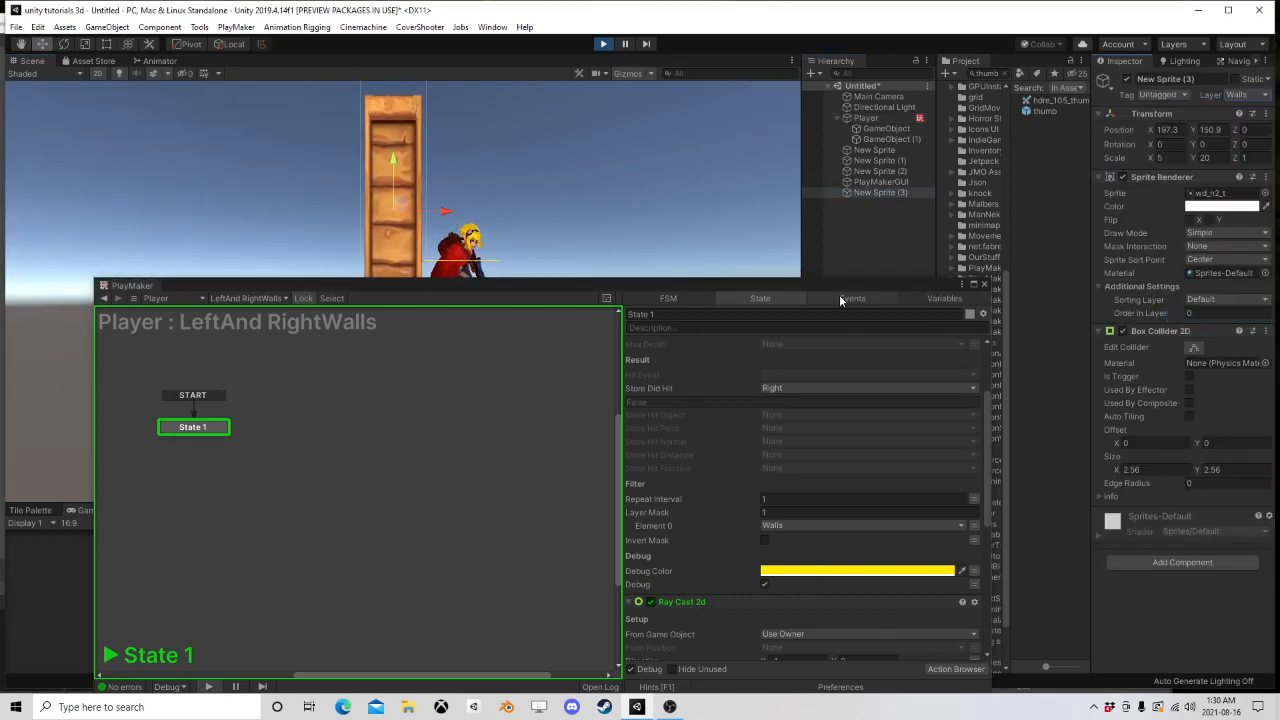
Step: Check the second ray cast's Left hit result at the wall, exit play mode and close the FSM editor
{"action": "left_click_drag", "start_coordinate": [842, 282], "coordinate": [651, 123]}
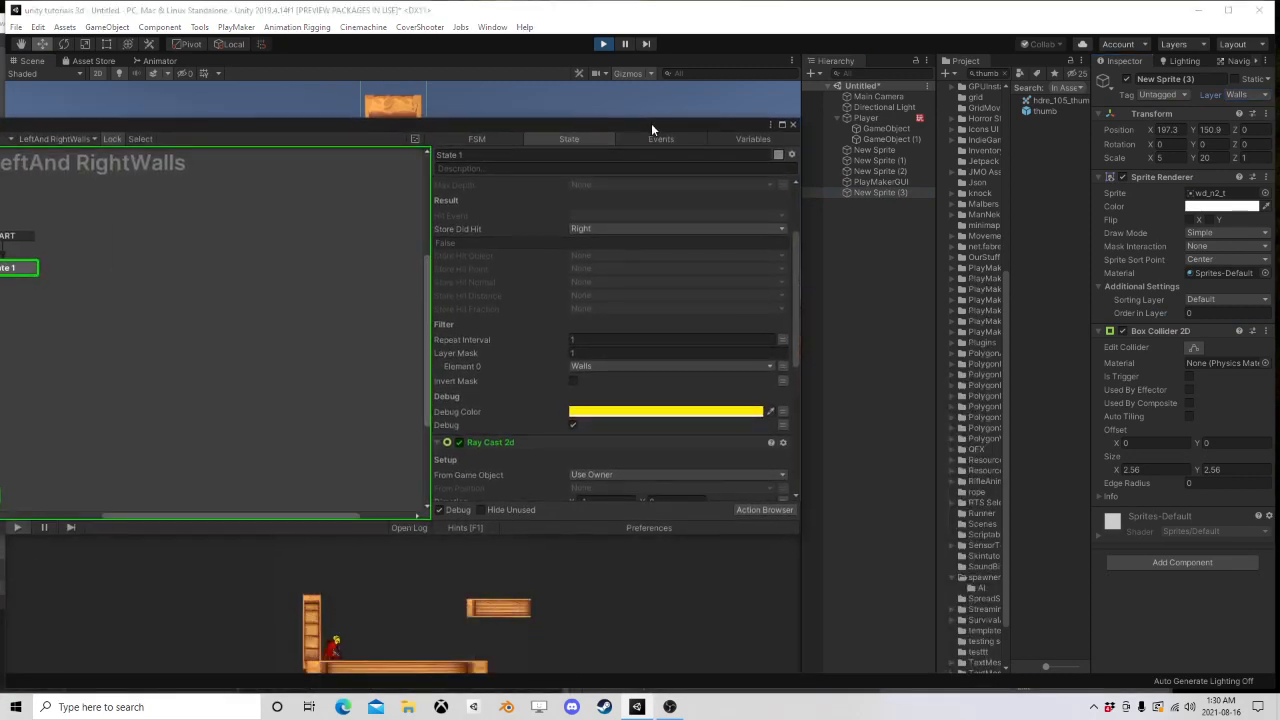
{"action": "scroll", "coordinate": [610, 362], "scroll_direction": "up", "scroll_amount": 2}
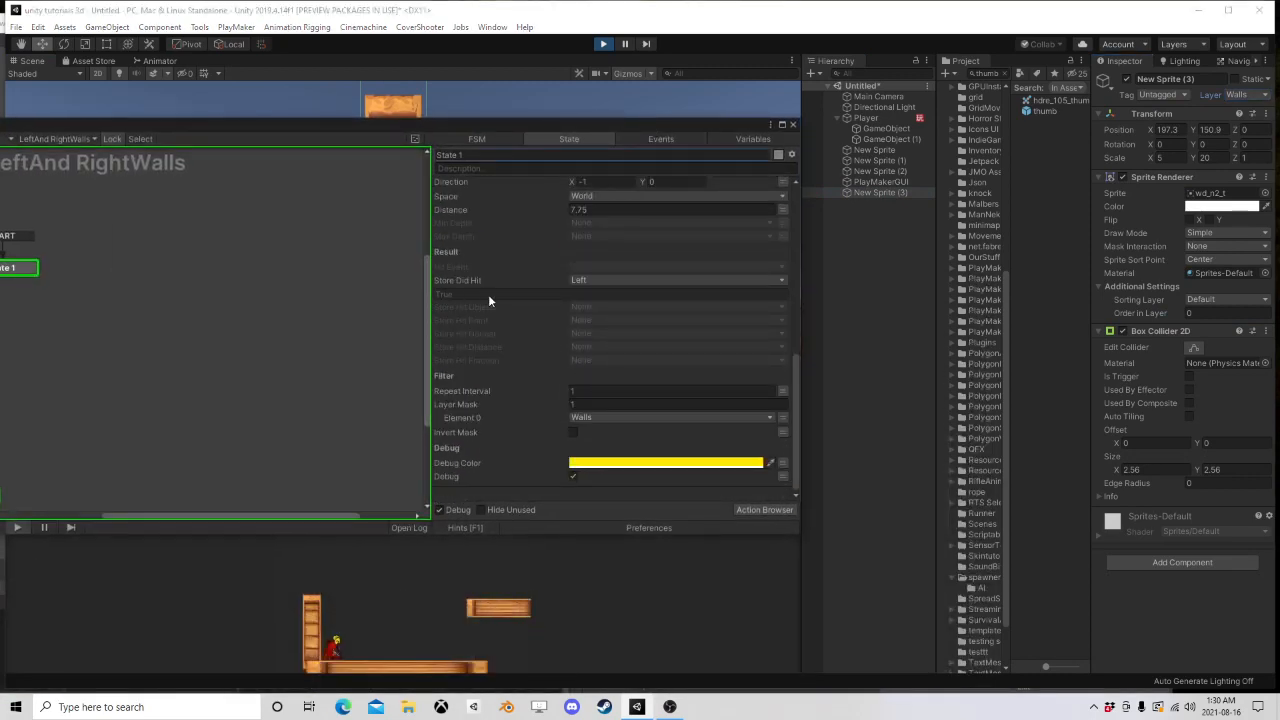
{"action": "left_click", "coordinate": [610, 44]}
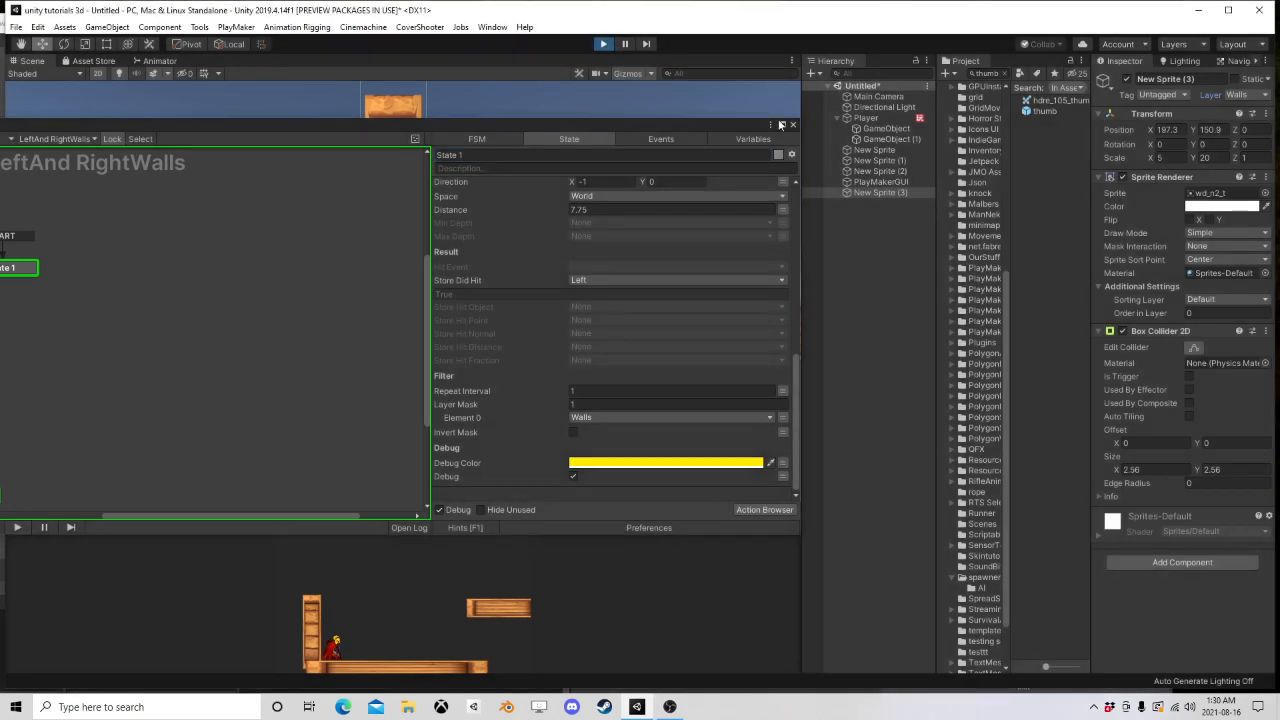
{"action": "left_click", "coordinate": [792, 124]}
Step: Raise the wall sprite New Sprite (3) to about Y 189.2 and assign it to the Walls layer
{"action": "scroll", "coordinate": [464, 240], "scroll_direction": "down", "scroll_amount": 5}
{"action": "middle_click_drag", "start_coordinate": [463, 243], "coordinate": [423, 331]}
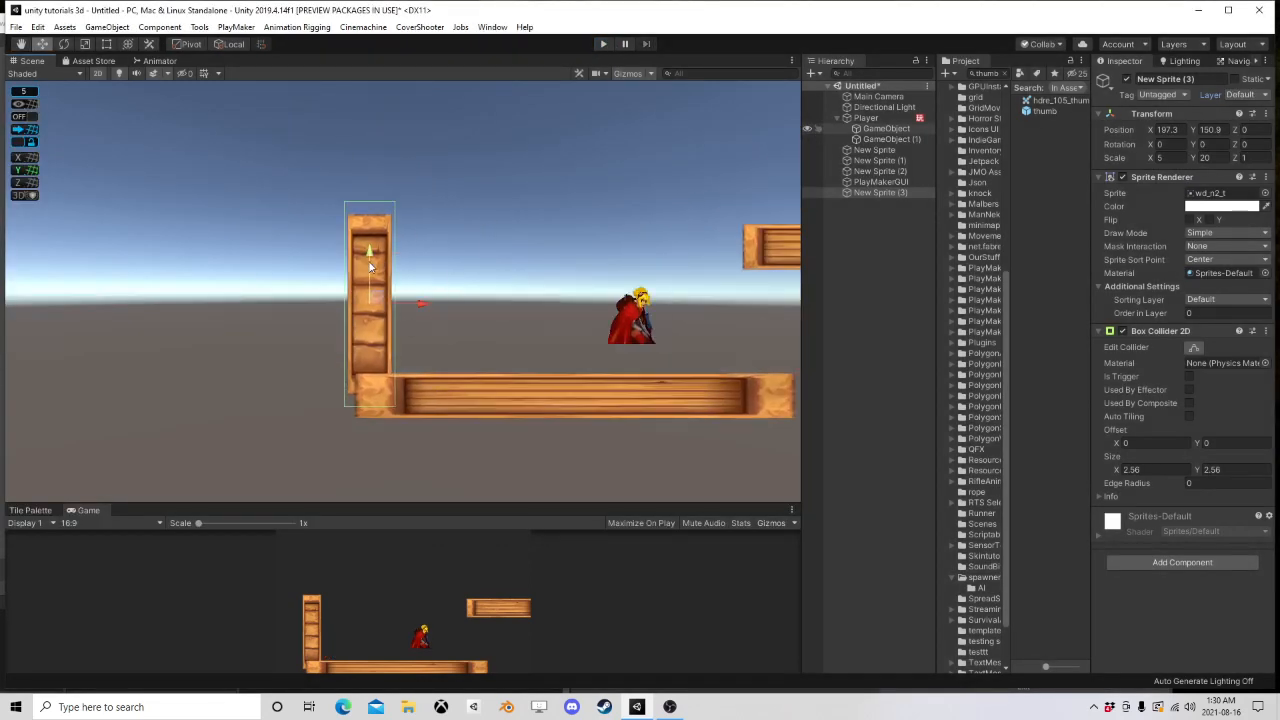
{"action": "left_click_drag", "start_coordinate": [375, 257], "coordinate": [376, 98]}
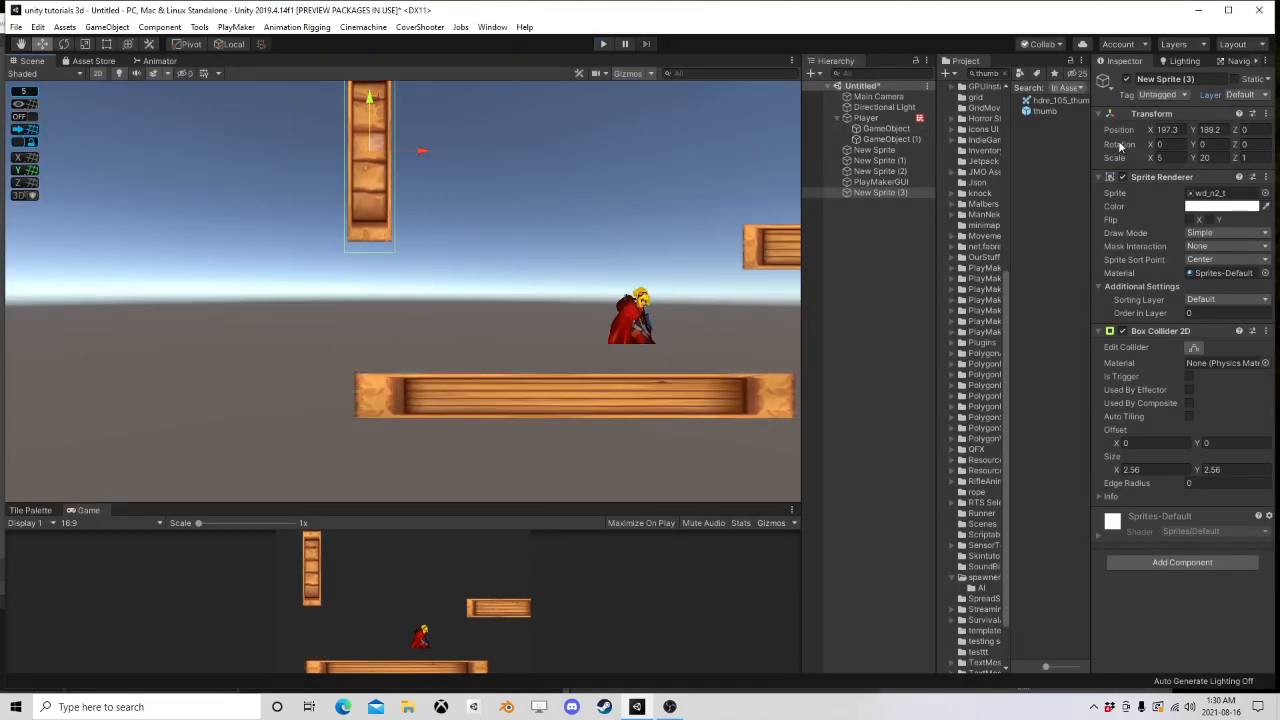
{"action": "left_click", "coordinate": [1240, 94]}
{"action": "left_click", "coordinate": [1203, 315]}
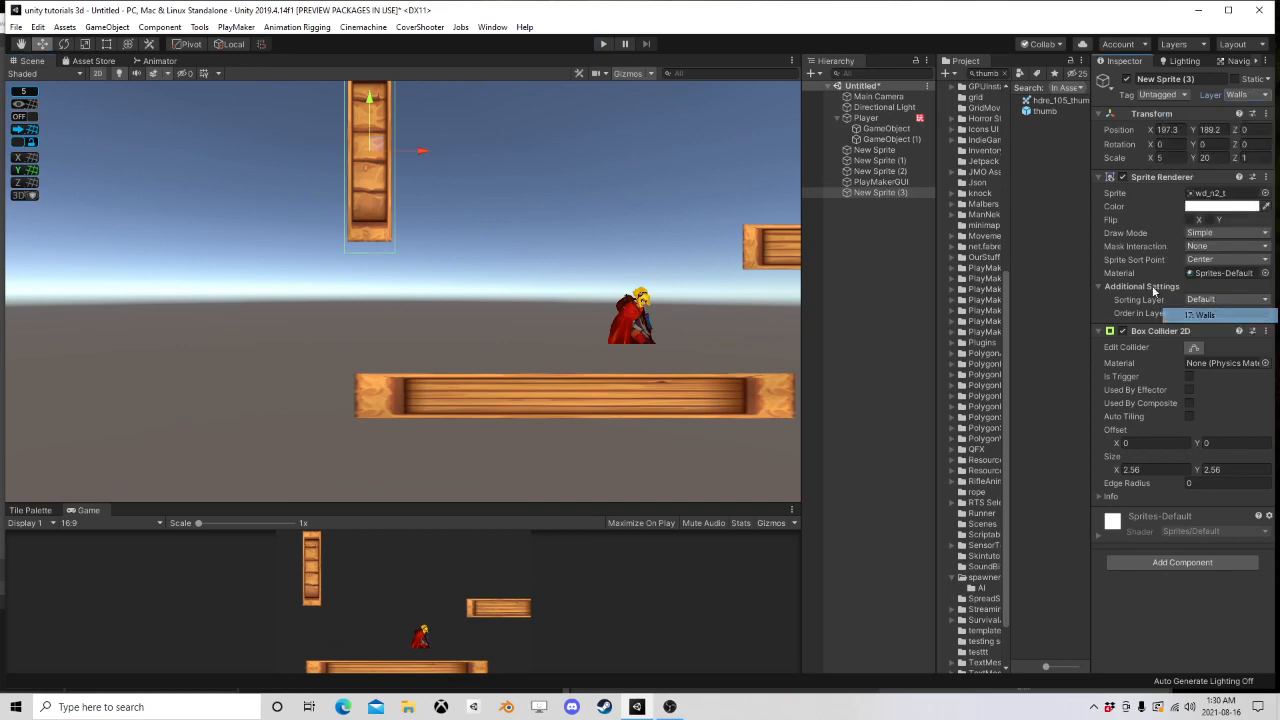
Step: In the Player's LeftAnd RightWalls FSM, set the Distance of the Ray Cast 2d with X direction -1 to 7.7
{"action": "left_click", "coordinate": [866, 118]}
{"action": "scroll", "coordinate": [1250, 500], "scroll_direction": "down", "scroll_amount": 10}
{"action": "left_click", "coordinate": [1246, 488]}
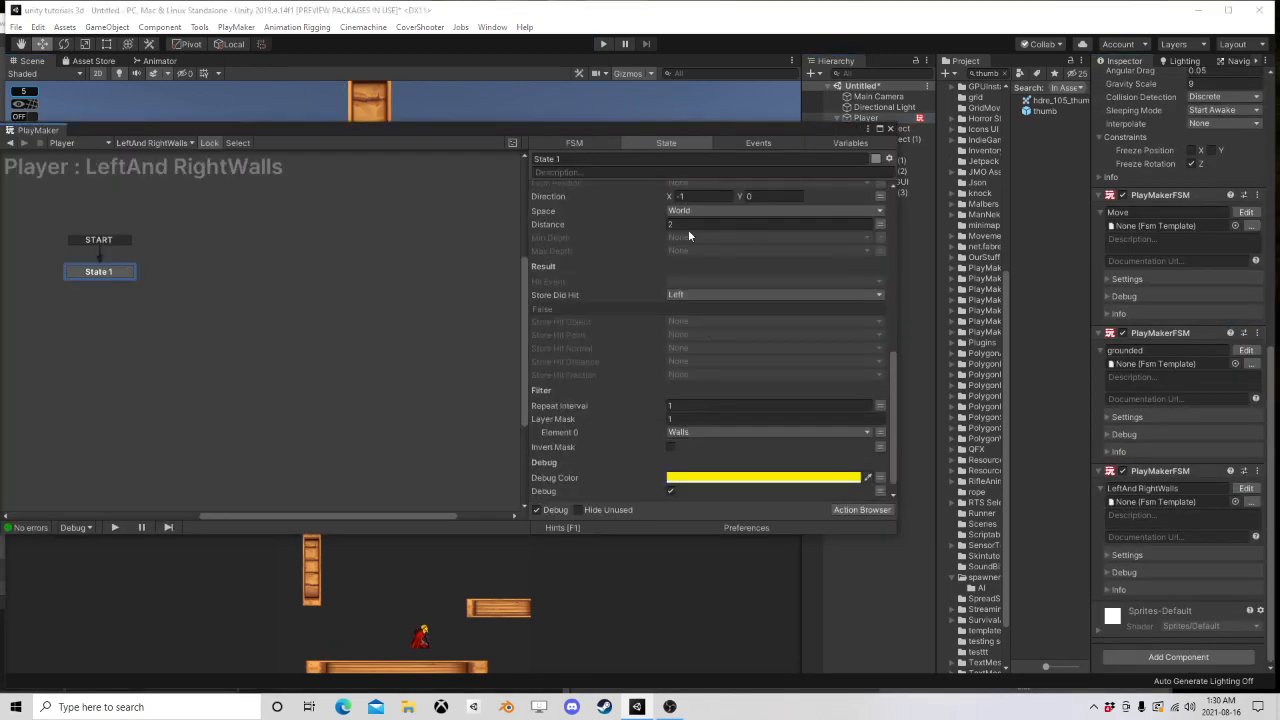
{"action": "left_click", "coordinate": [694, 224]}
{"action": "type", "text": "7.7"}
Step: Set the first Ray Cast 2d's Distance to 7.75 and close the FSM editor
{"action": "scroll", "coordinate": [732, 318], "scroll_direction": "up", "scroll_amount": 8}
{"action": "left_click", "coordinate": [694, 277]}
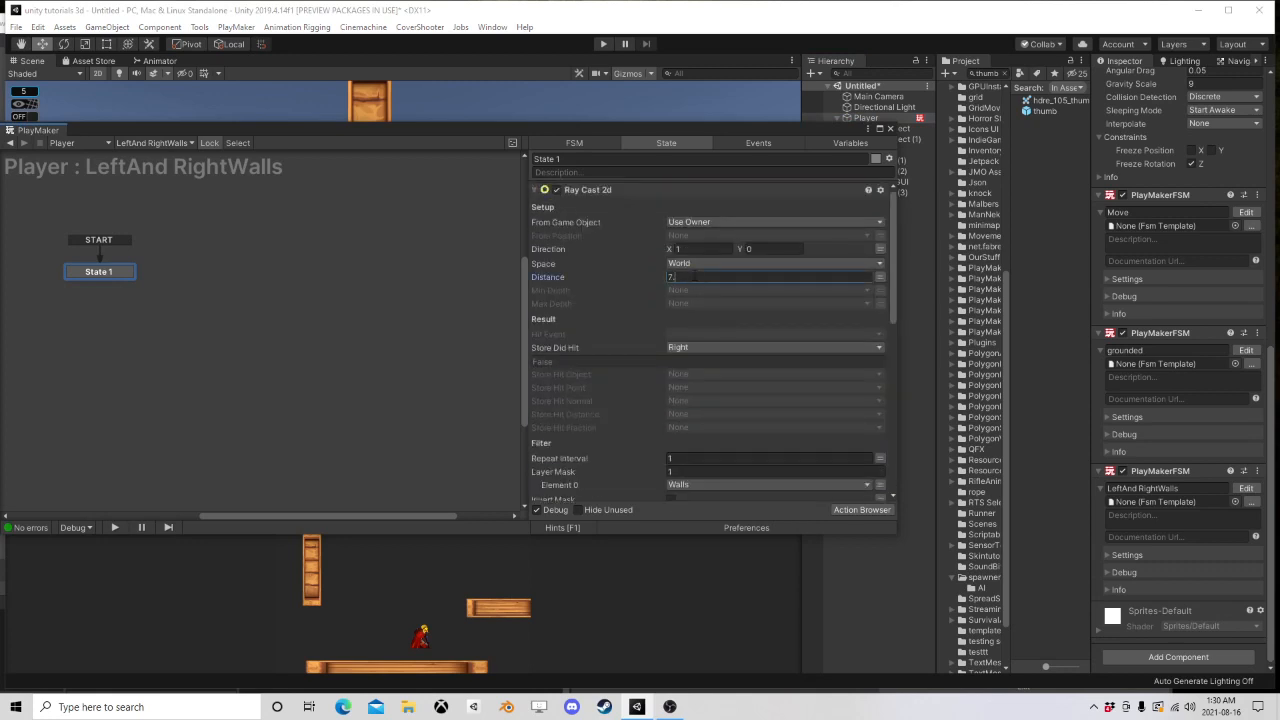
{"action": "type", "text": "7.75"}
{"action": "left_click", "coordinate": [891, 131]}
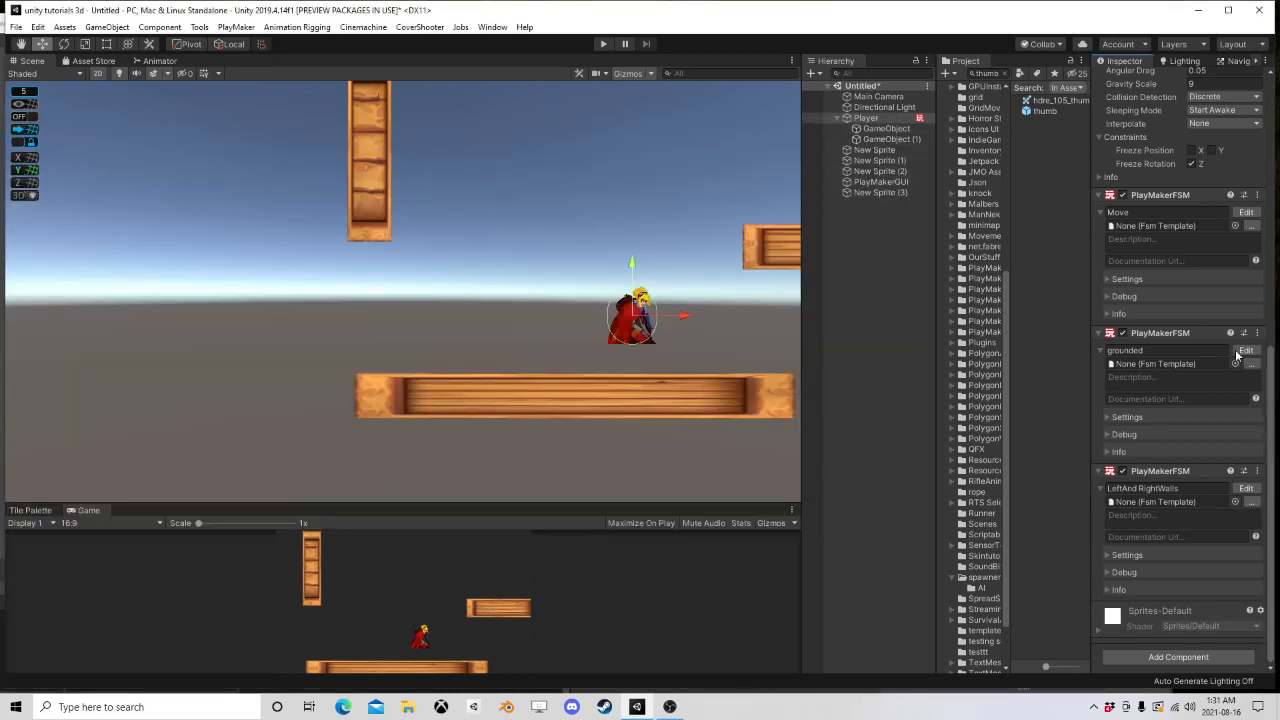
Step: Add a Get Key Down action to State 1 of the Player's Move FSM
{"action": "left_click", "coordinate": [1246, 212]}
{"action": "middle_click_drag", "start_coordinate": [173, 344], "coordinate": [437, 362]}
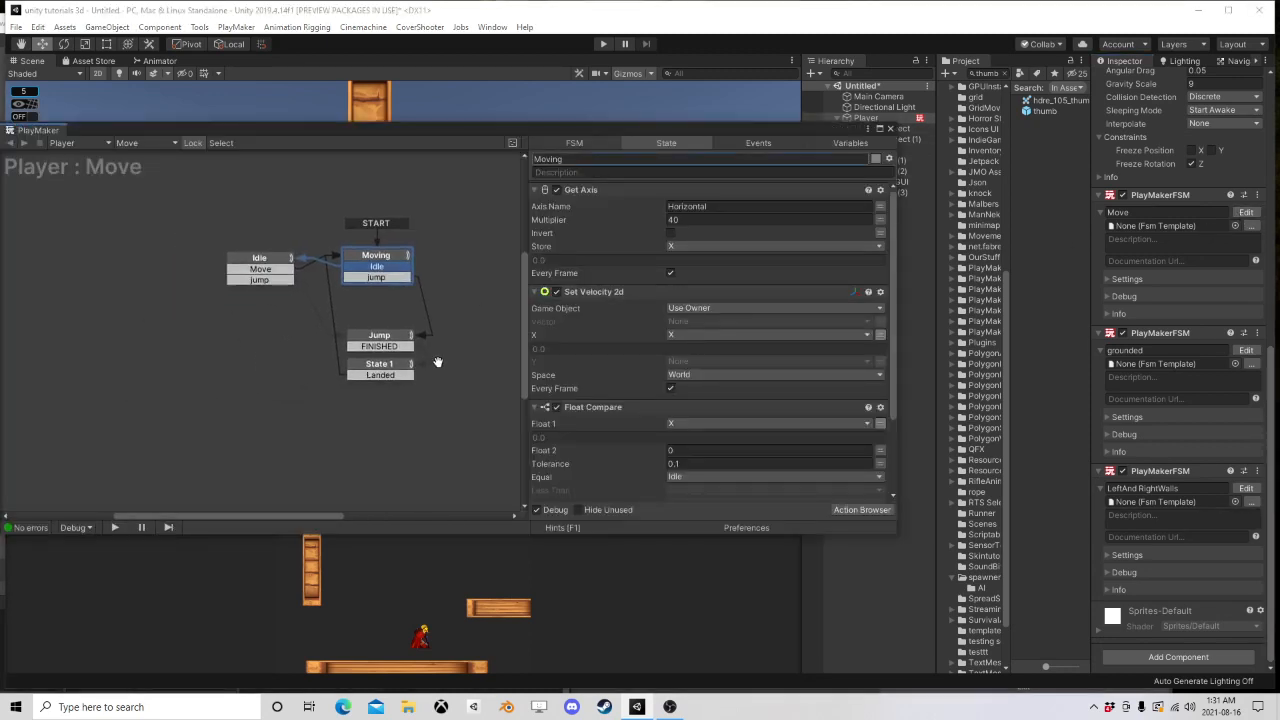
{"action": "left_click", "coordinate": [400, 370]}
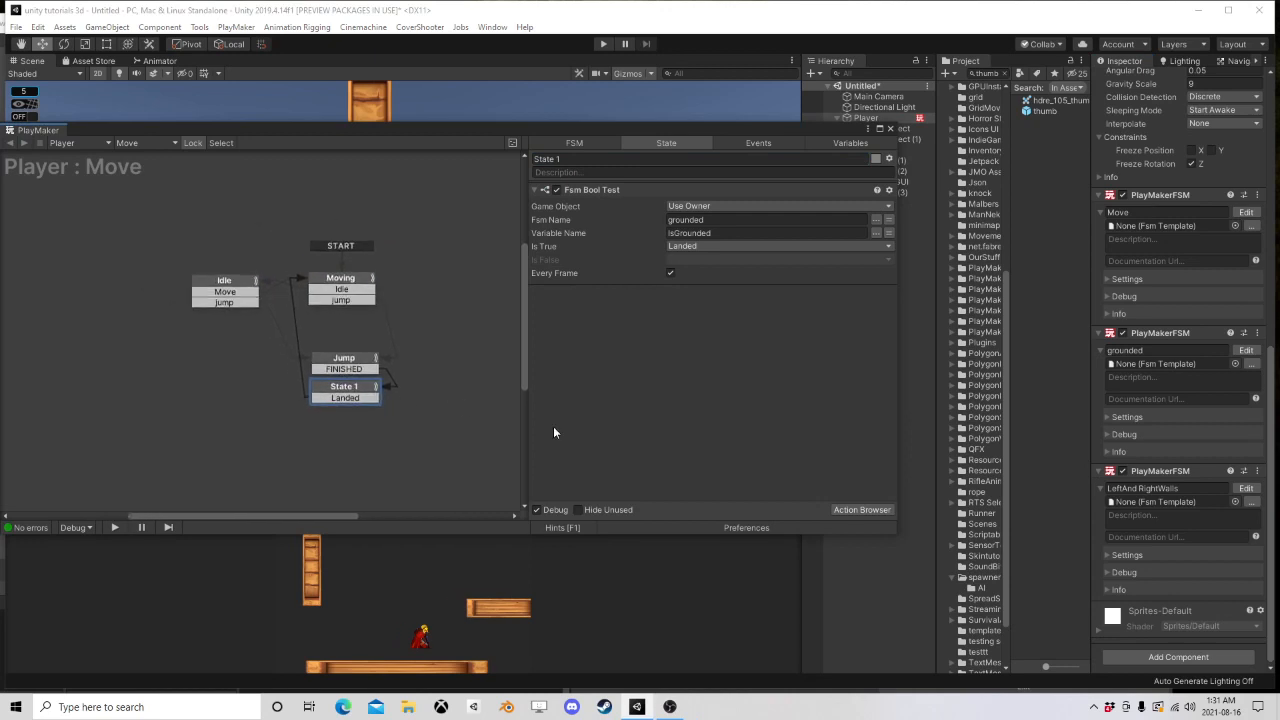
{"action": "left_click", "coordinate": [864, 510]}
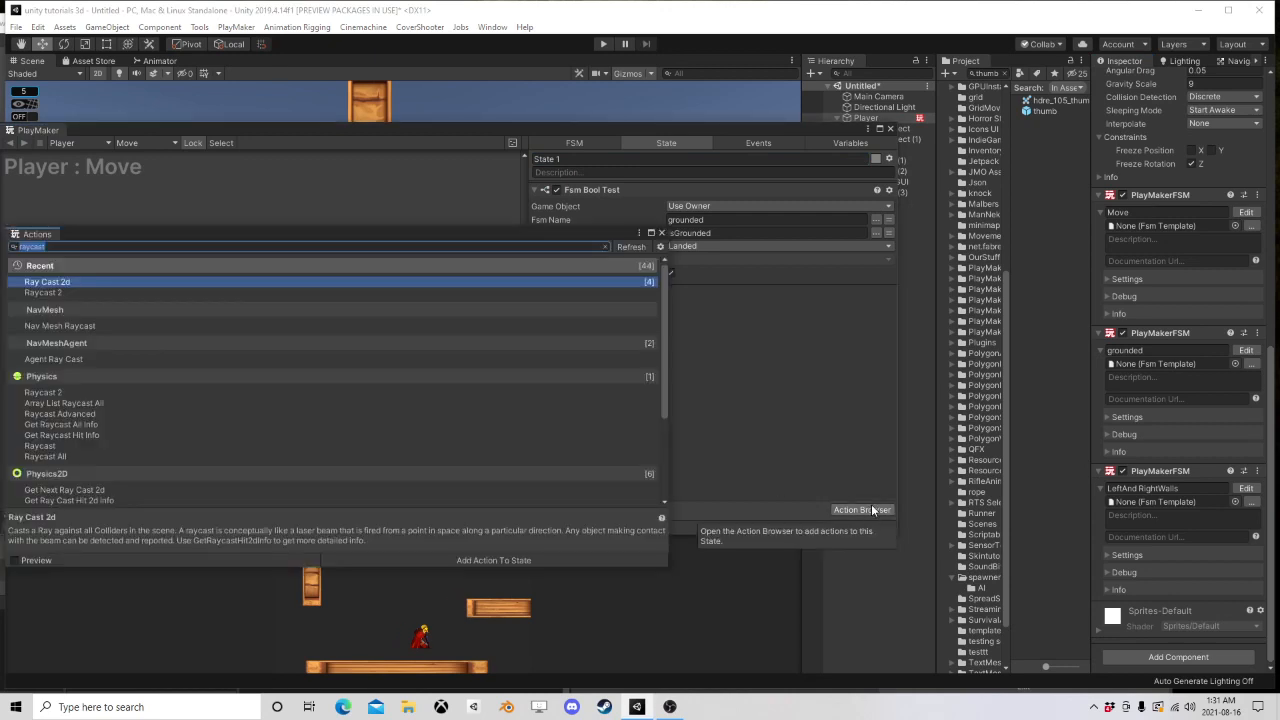
{"action": "type", "text": "get key do"}
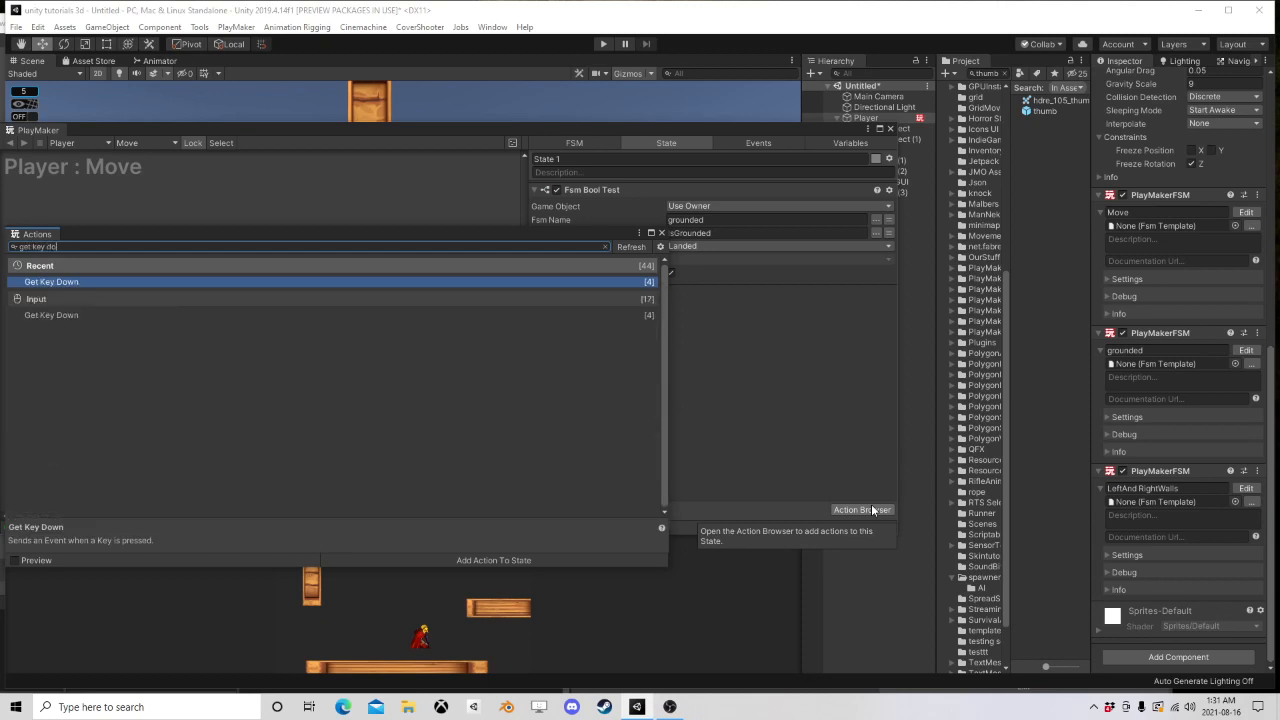
{"action": "key", "text": "Return"}
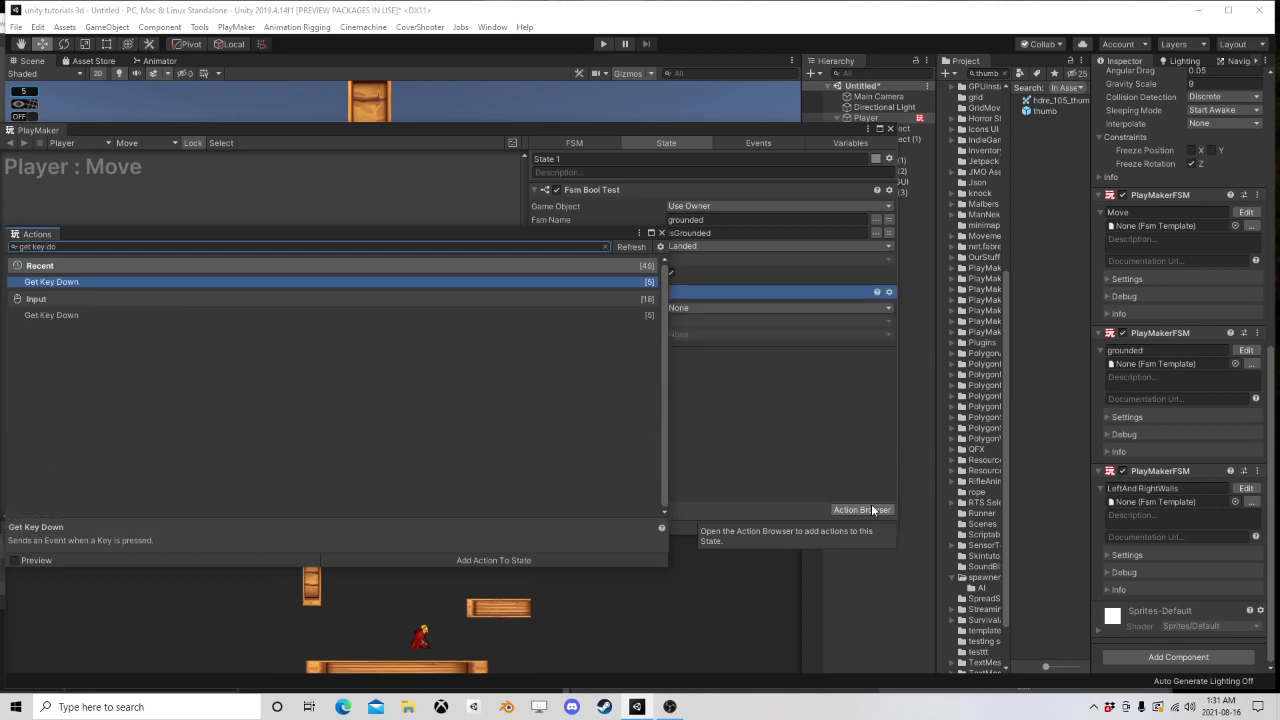
{"action": "left_click", "coordinate": [662, 233]}
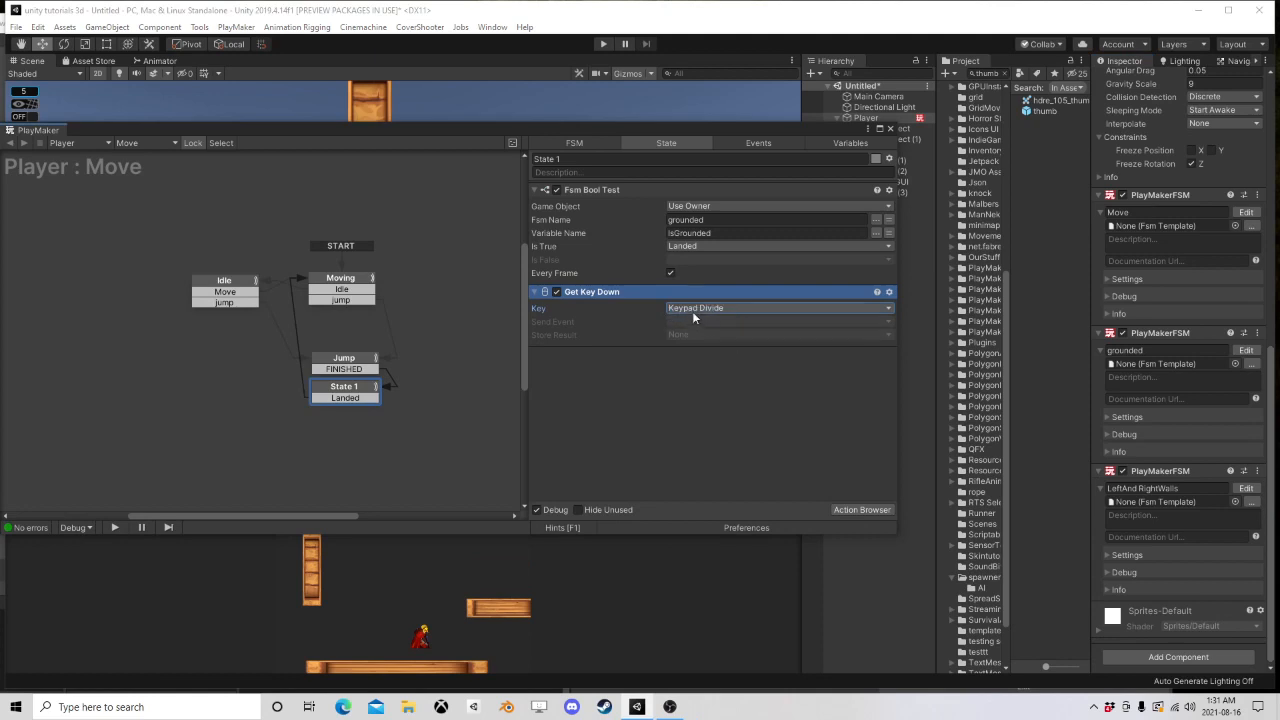
Step: Set State 1's Get Key Down to the Space key, sending a new "wall jump" event, and add that event as a transition
{"action": "left_click", "coordinate": [692, 311]}
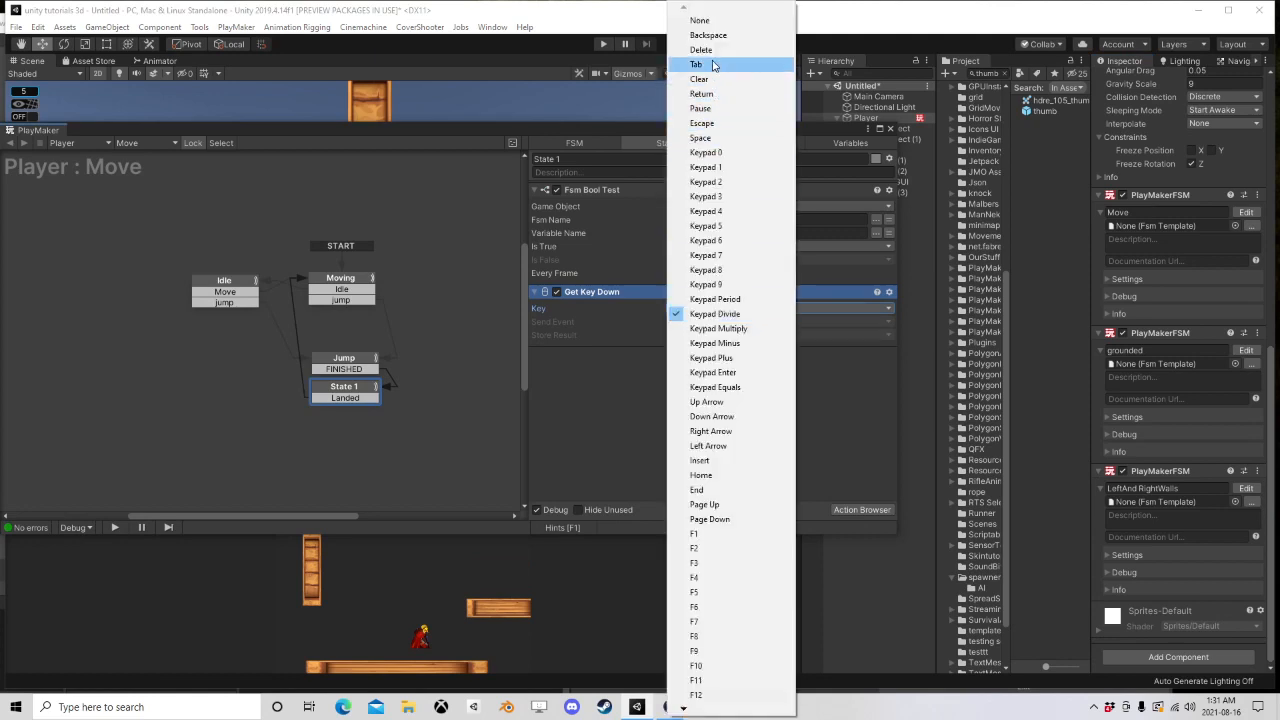
{"action": "left_click", "coordinate": [708, 139]}
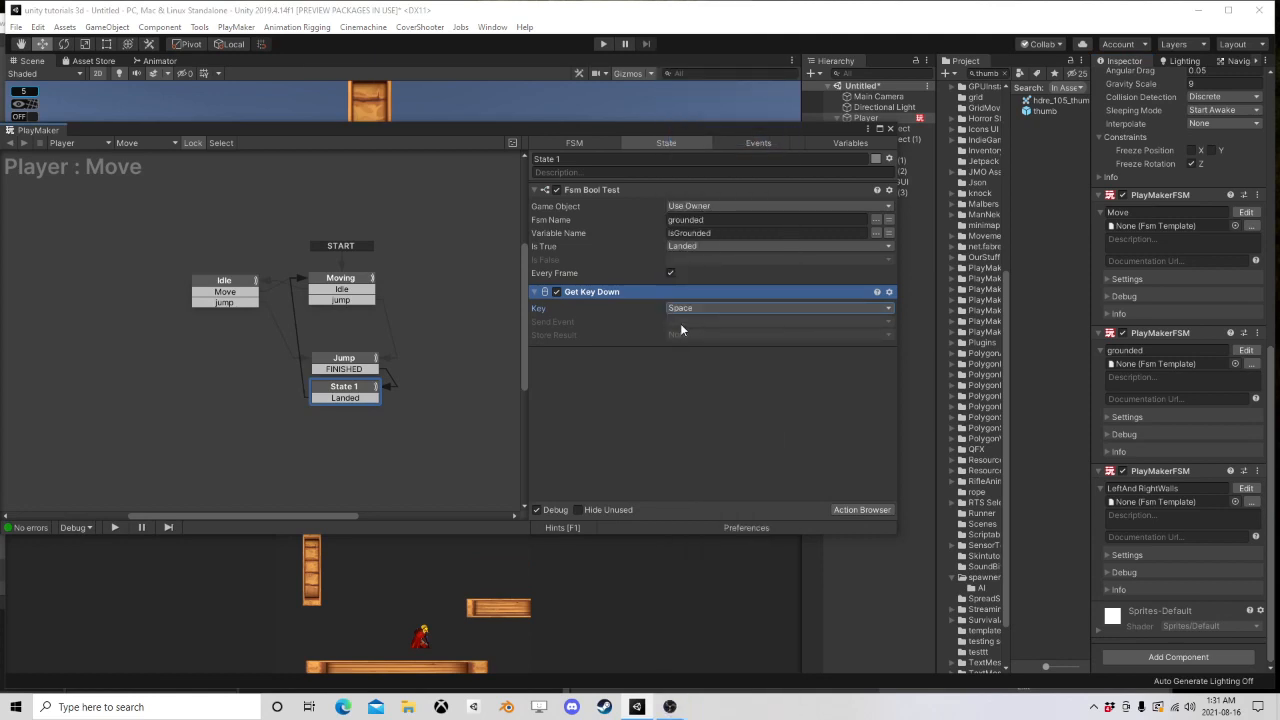
{"action": "left_click", "coordinate": [686, 322]}
{"action": "left_click", "coordinate": [704, 479]}
{"action": "type", "text": "wall jump"}
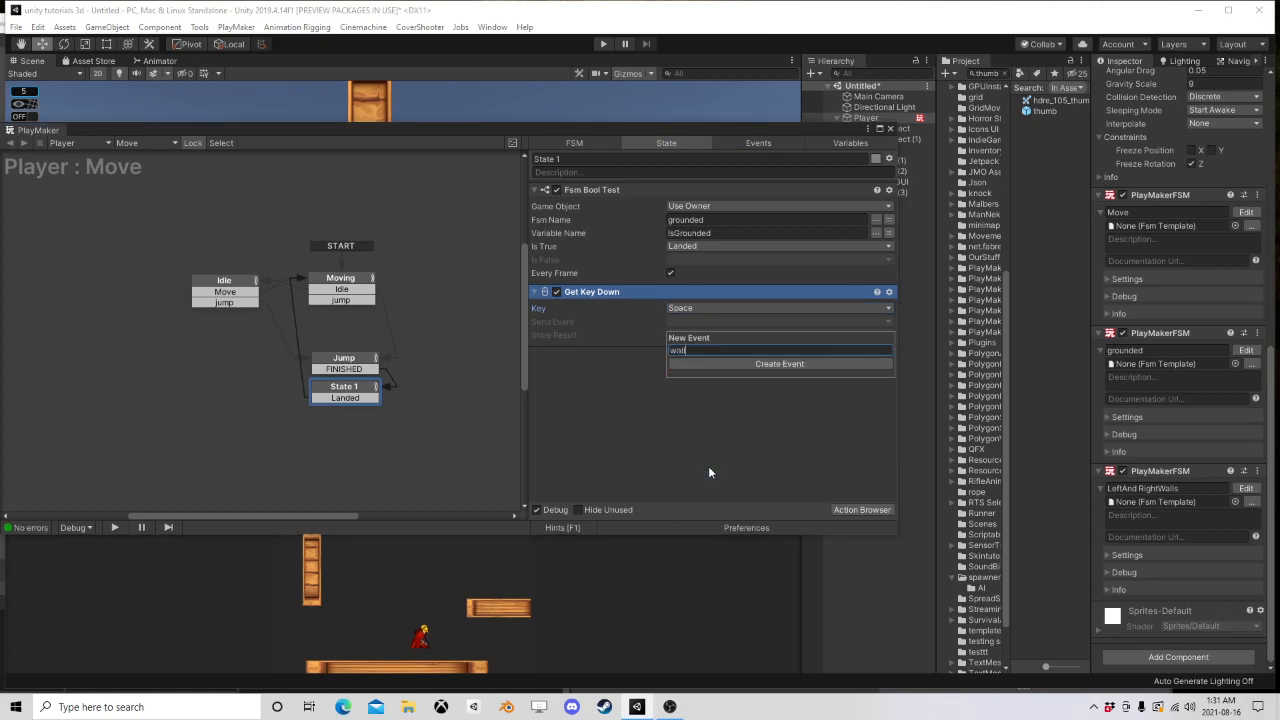
{"action": "key", "text": "Return"}
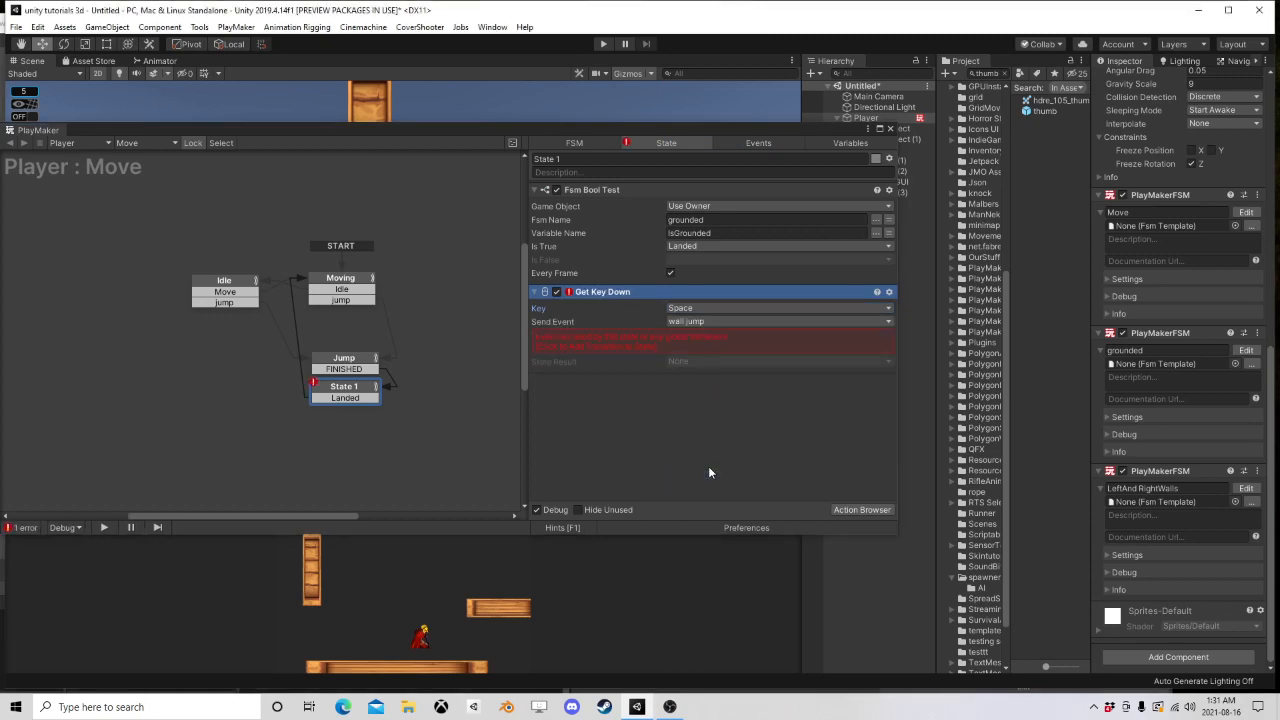
{"action": "left_click", "coordinate": [581, 348]}
Step: Create State 2 from State 1's wall jump transition and add an Fsm Bool Test action to it
{"action": "left_click_drag", "start_coordinate": [377, 410], "coordinate": [445, 407]}
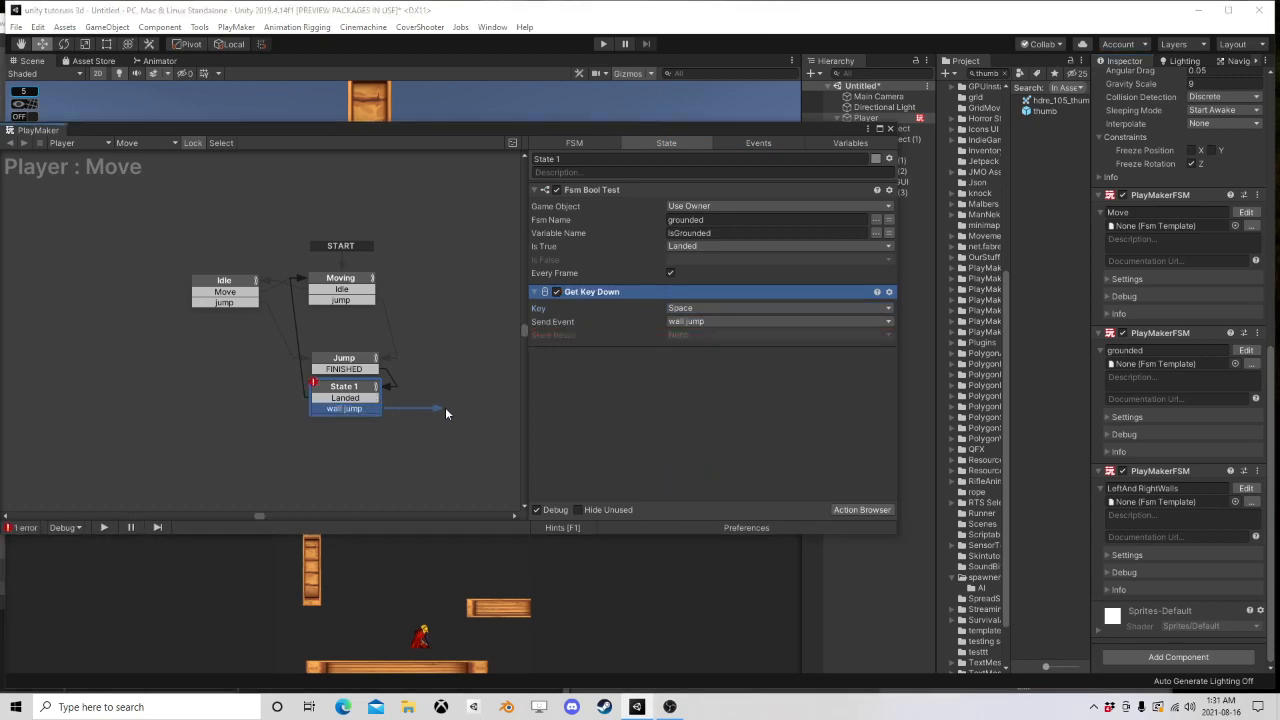
{"action": "left_click", "coordinate": [862, 510]}
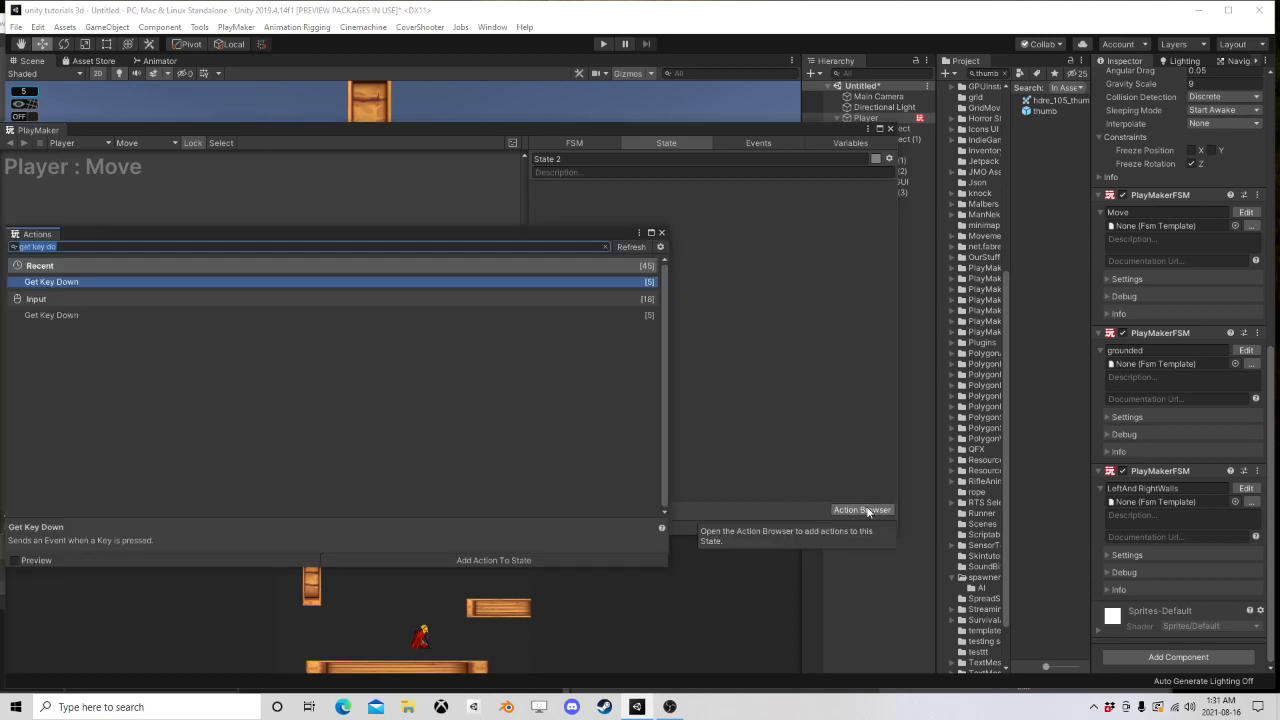
{"action": "type", "text": "fsm bool"}
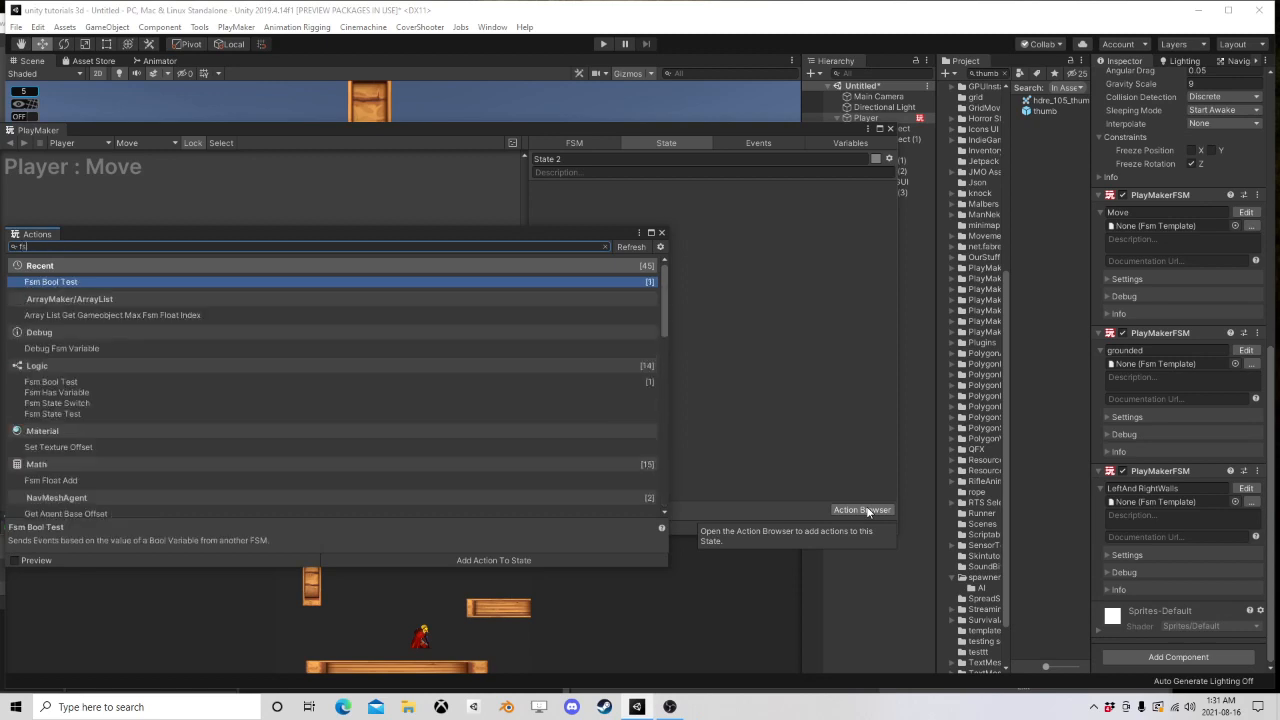
{"action": "double_click", "coordinate": [102, 282]}
{"action": "left_click", "coordinate": [661, 232]}
Step: Have the bool test read Left from the LeftAnd RightWalls FSM and send a new "Jump from Left" event when true
{"action": "left_click", "coordinate": [875, 220]}
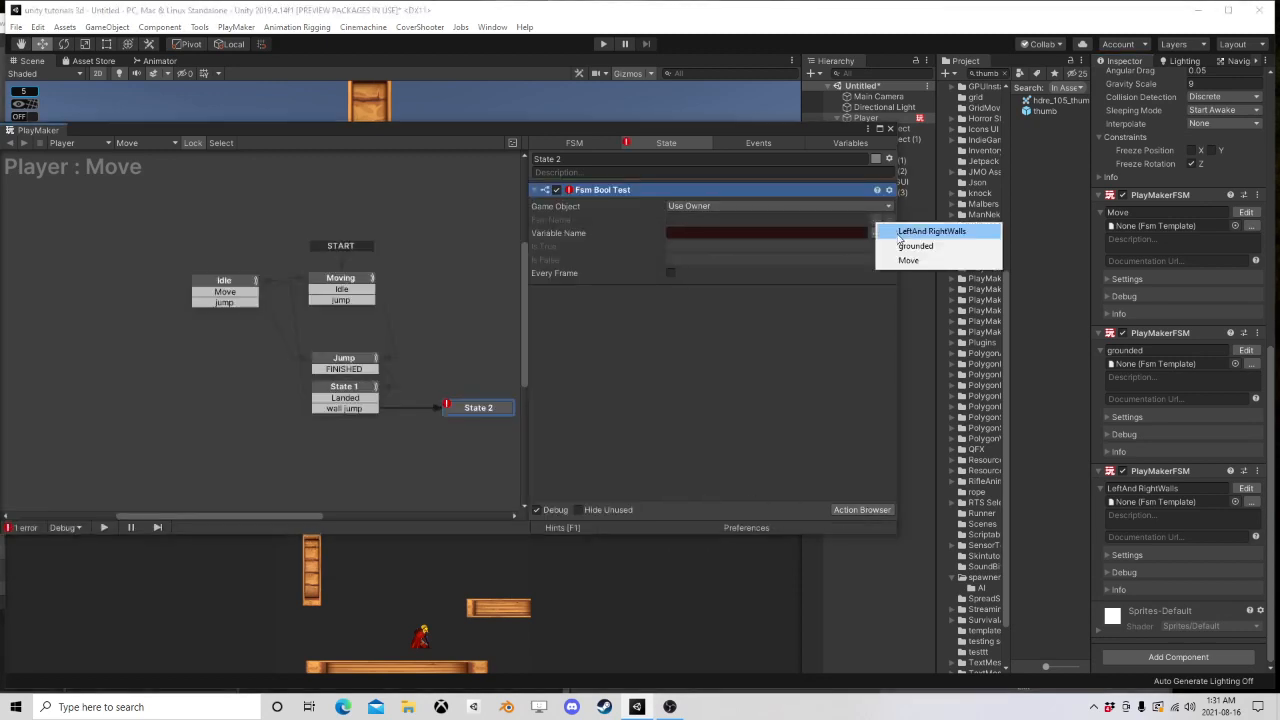
{"action": "left_click", "coordinate": [920, 231]}
{"action": "left_click", "coordinate": [876, 233]}
{"action": "left_click", "coordinate": [886, 247]}
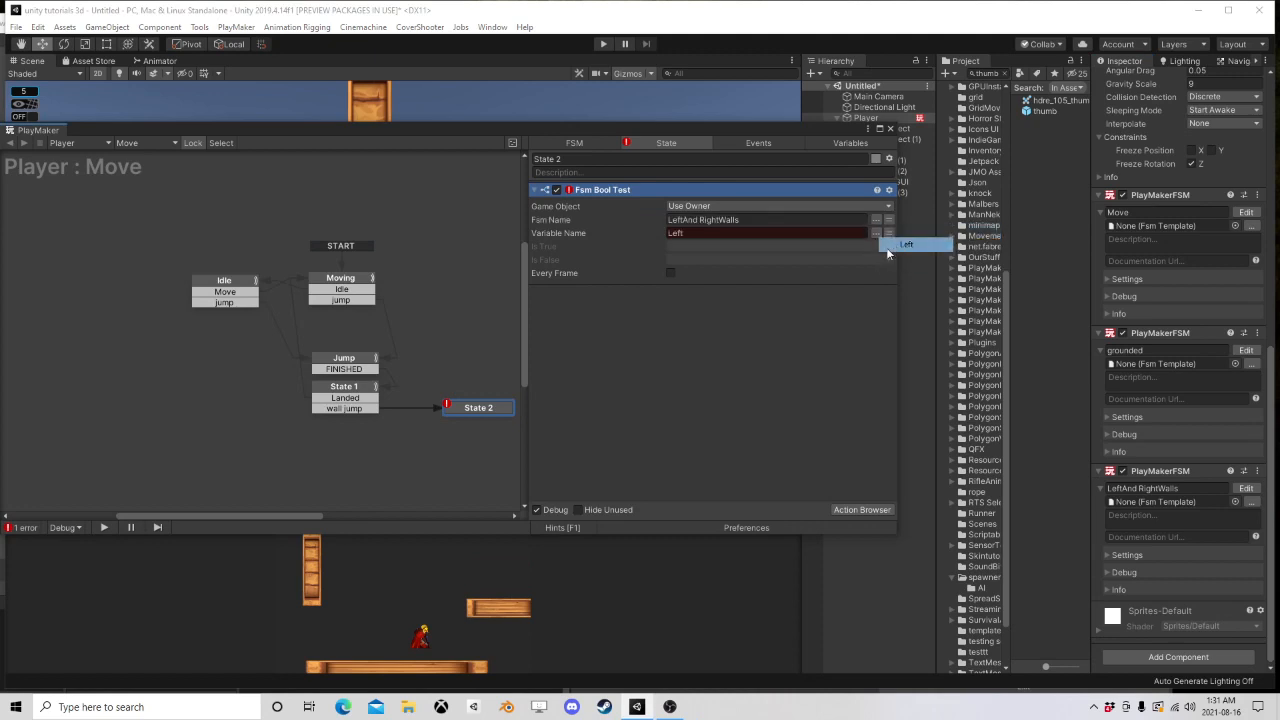
{"action": "left_click", "coordinate": [676, 261]}
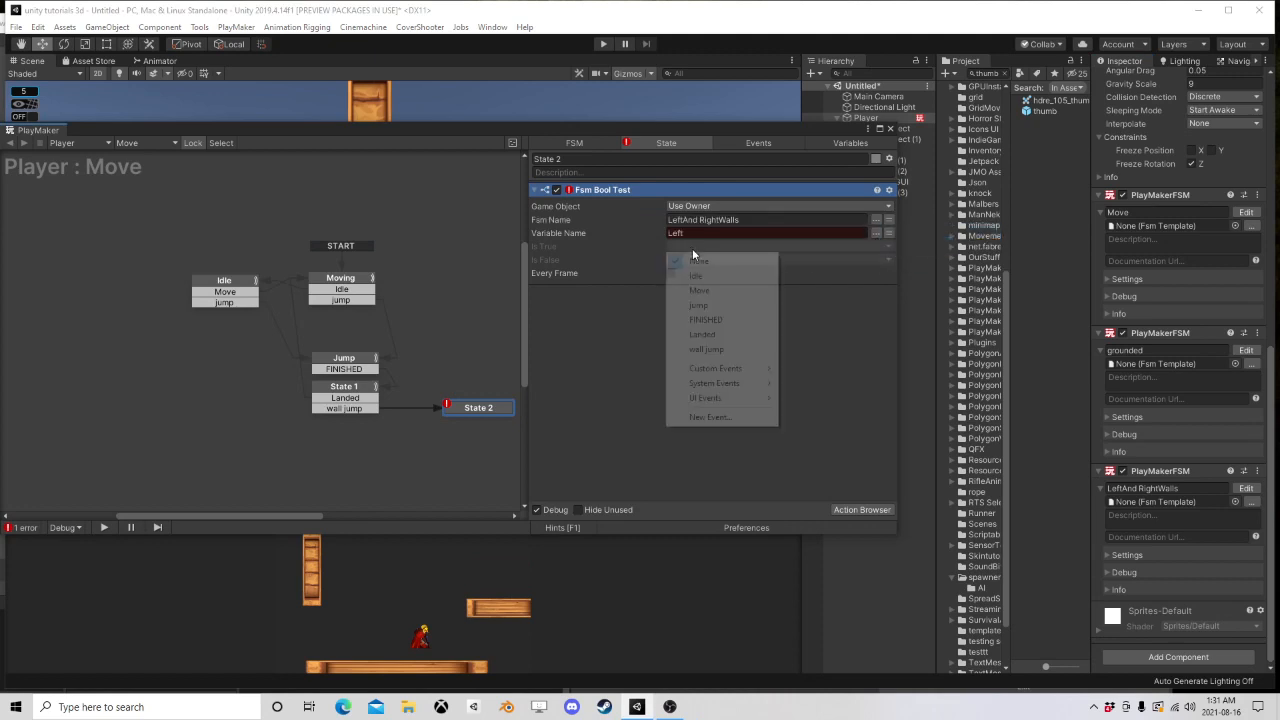
{"action": "left_click", "coordinate": [699, 412]}
{"action": "type", "text": "Jump"}
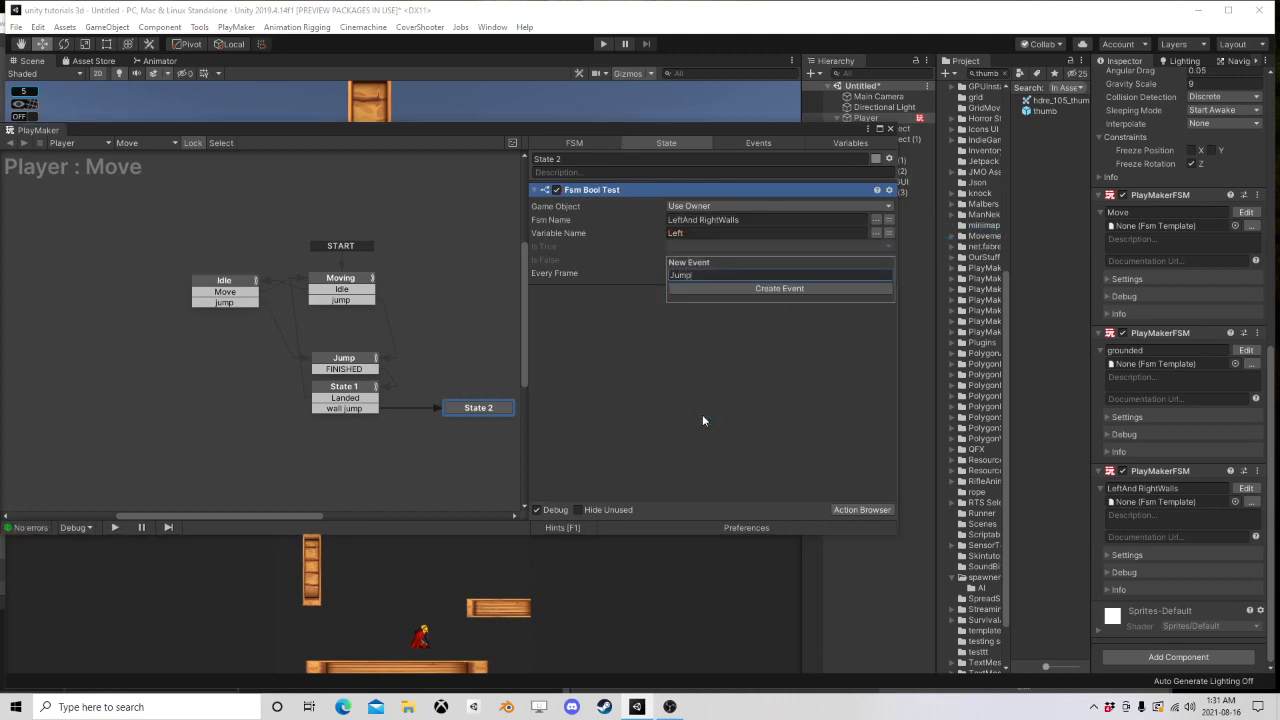
{"action": "type", "text": " from Left"}
{"action": "key", "text": "Return"}
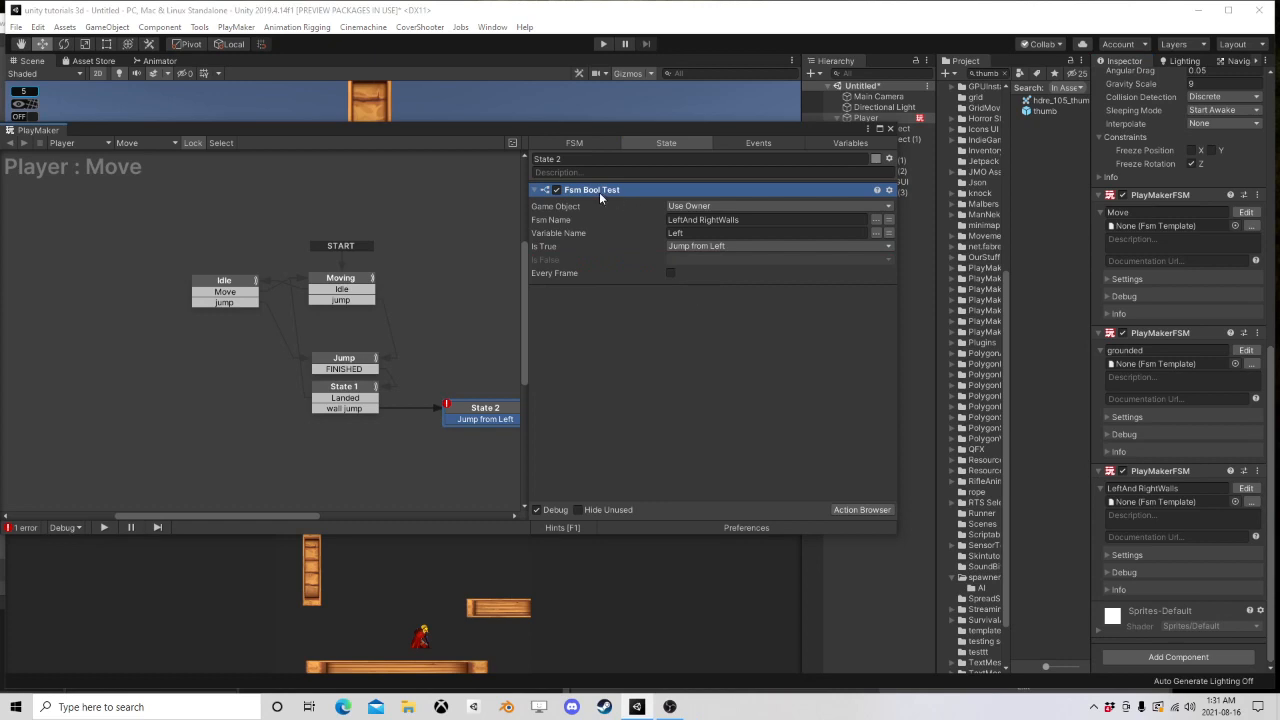
Step: Duplicate the Fsm Bool Test within State 2 and set the copy's variable to Right
{"action": "right_click", "coordinate": [599, 197]}
{"action": "left_click", "coordinate": [639, 281]}
{"action": "right_click", "coordinate": [587, 325]}
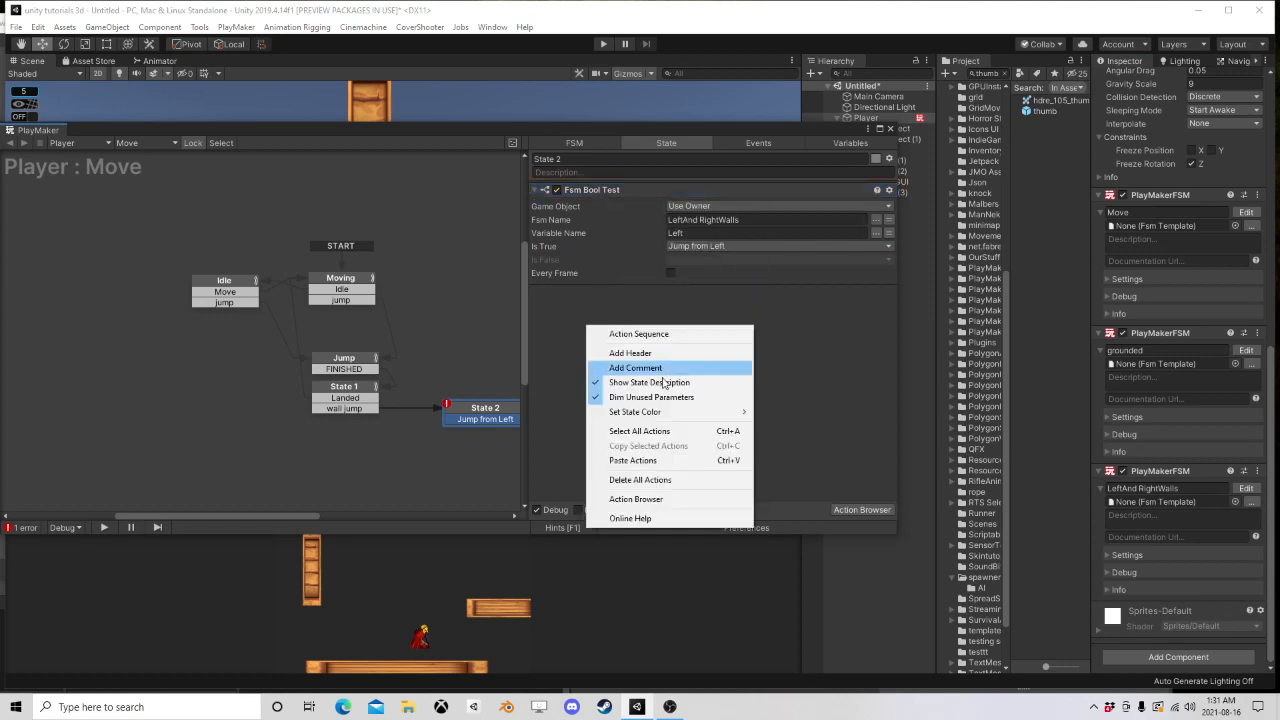
{"action": "left_click", "coordinate": [633, 460]}
{"action": "left_click", "coordinate": [876, 336]}
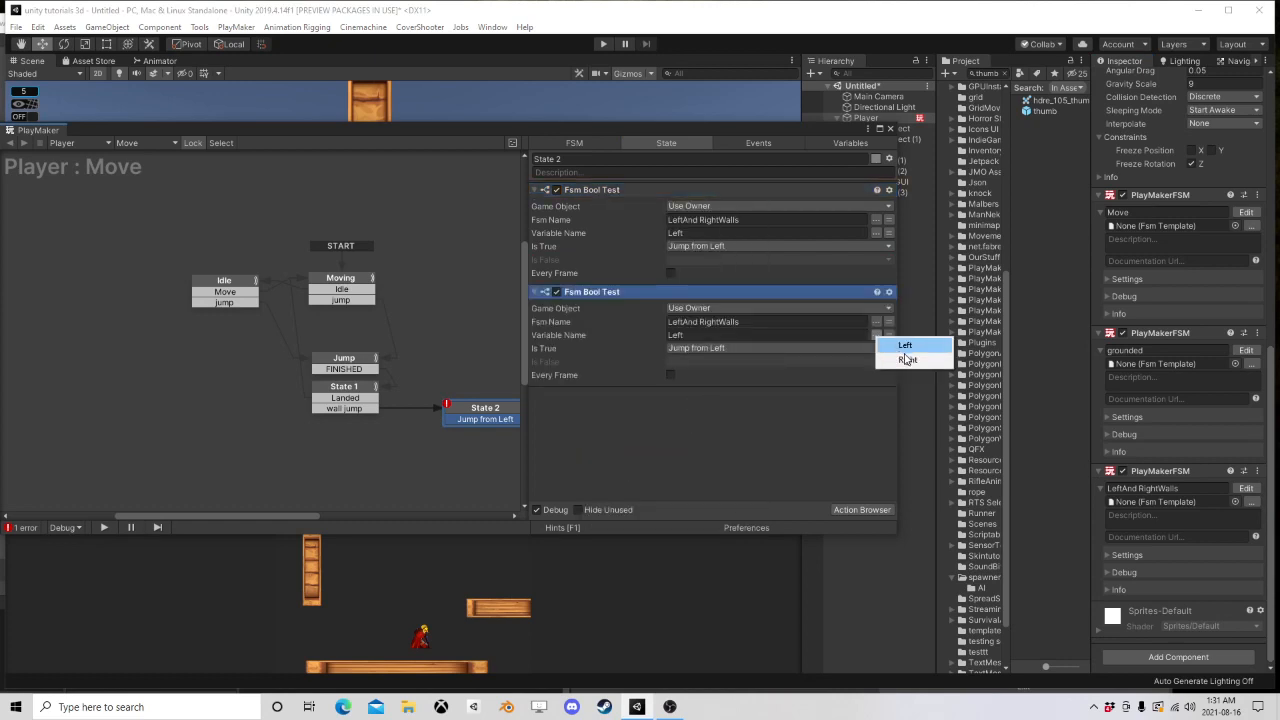
{"action": "left_click", "coordinate": [906, 358]}
Step: Make the second bool test send a new "Jump from right" event when true and add it as a State 2 transition
{"action": "left_click", "coordinate": [728, 349]}
{"action": "left_click", "coordinate": [705, 533]}
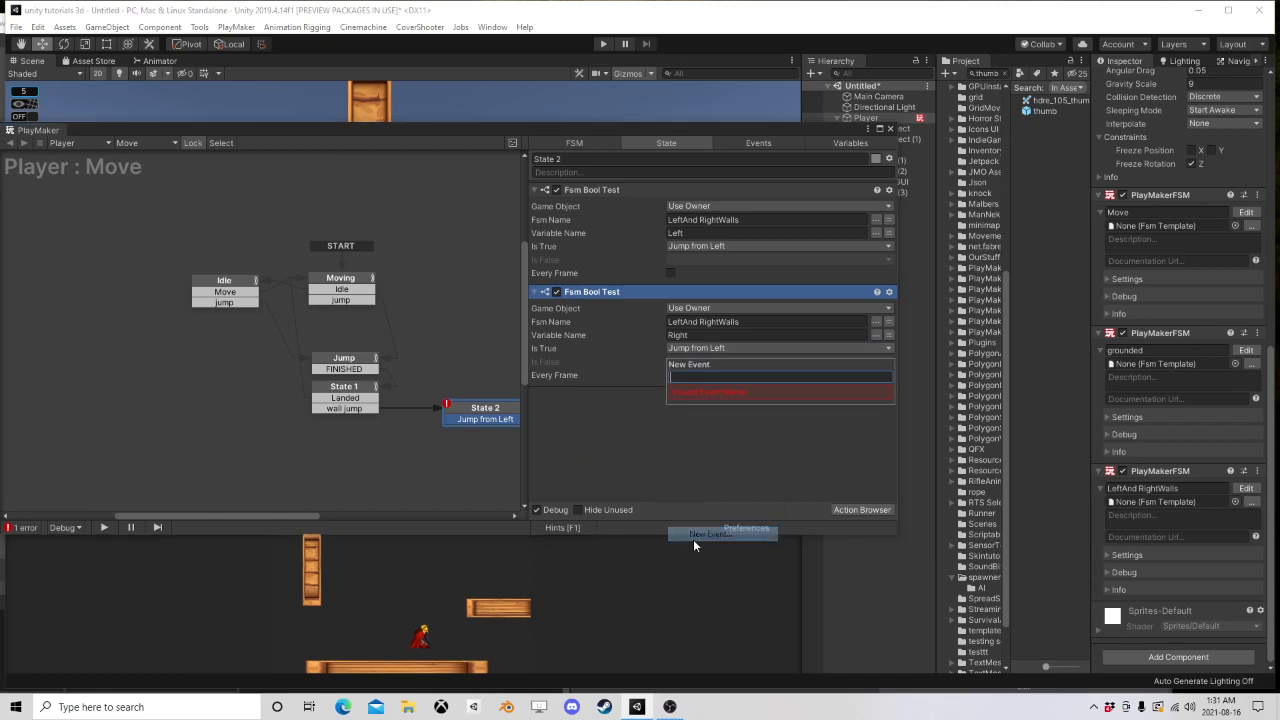
{"action": "type", "text": "Jump from Right"}
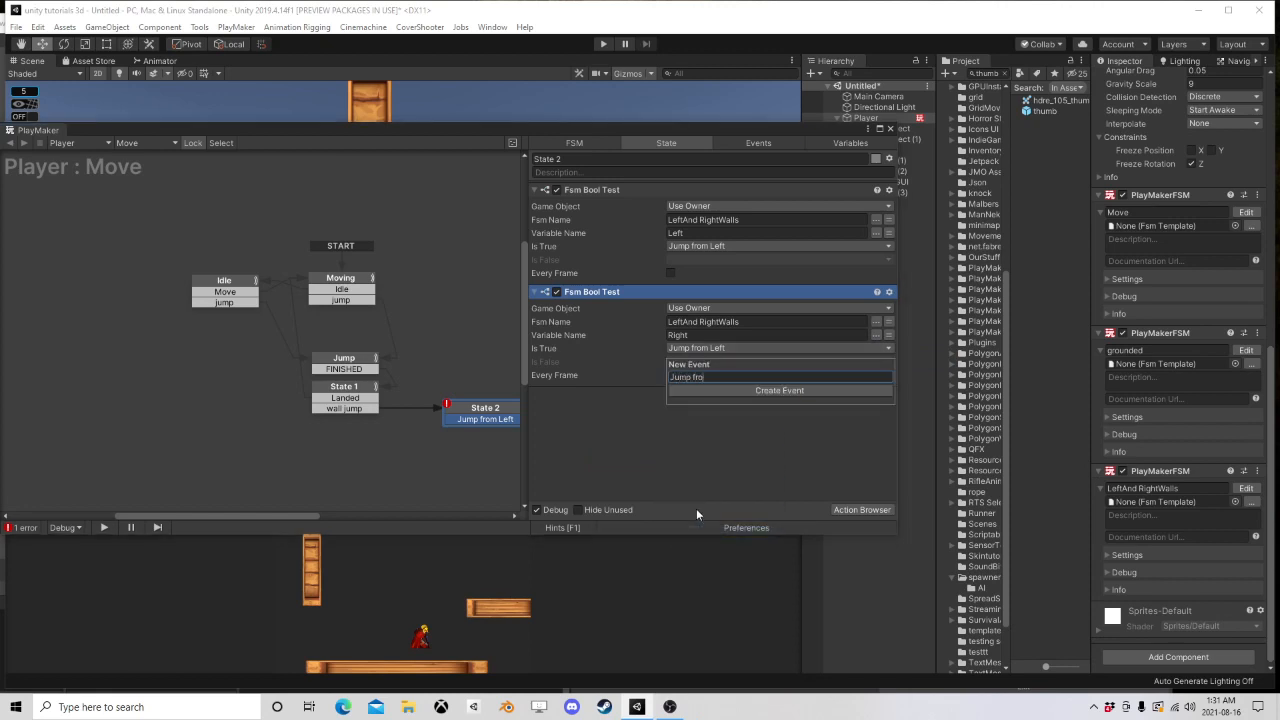
{"action": "key", "text": "Return"}
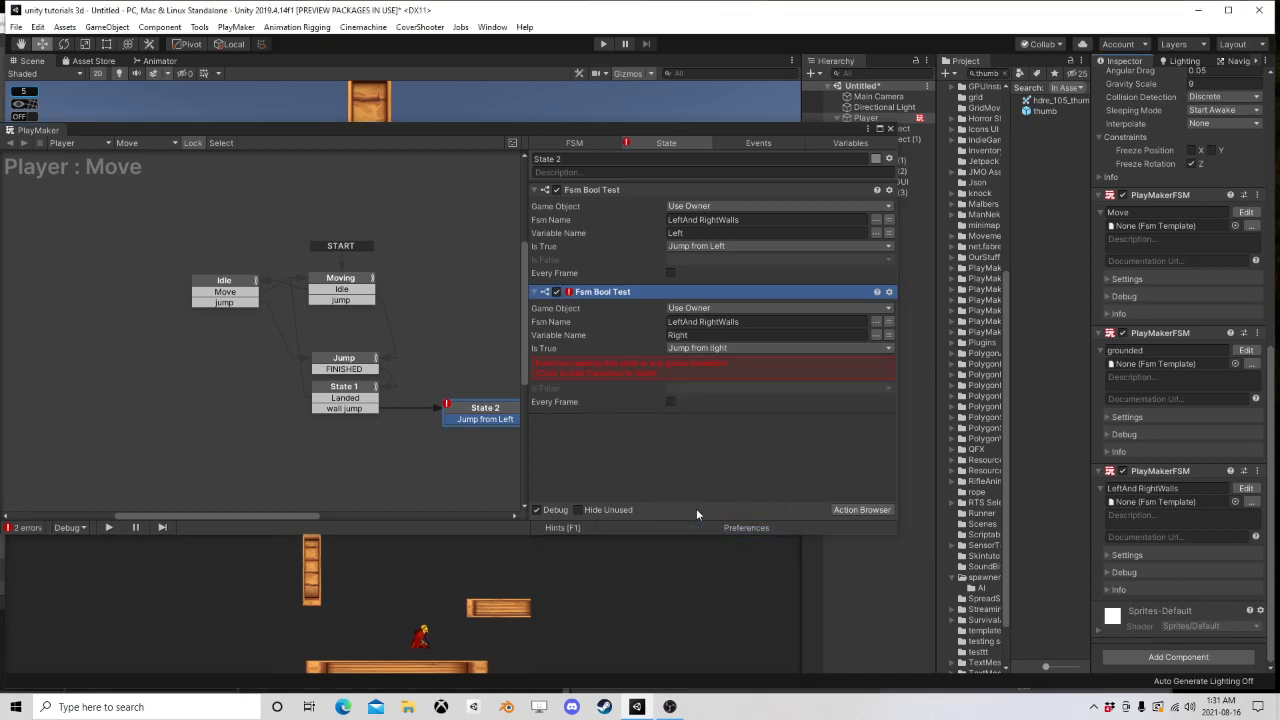
{"action": "left_click", "coordinate": [697, 365]}
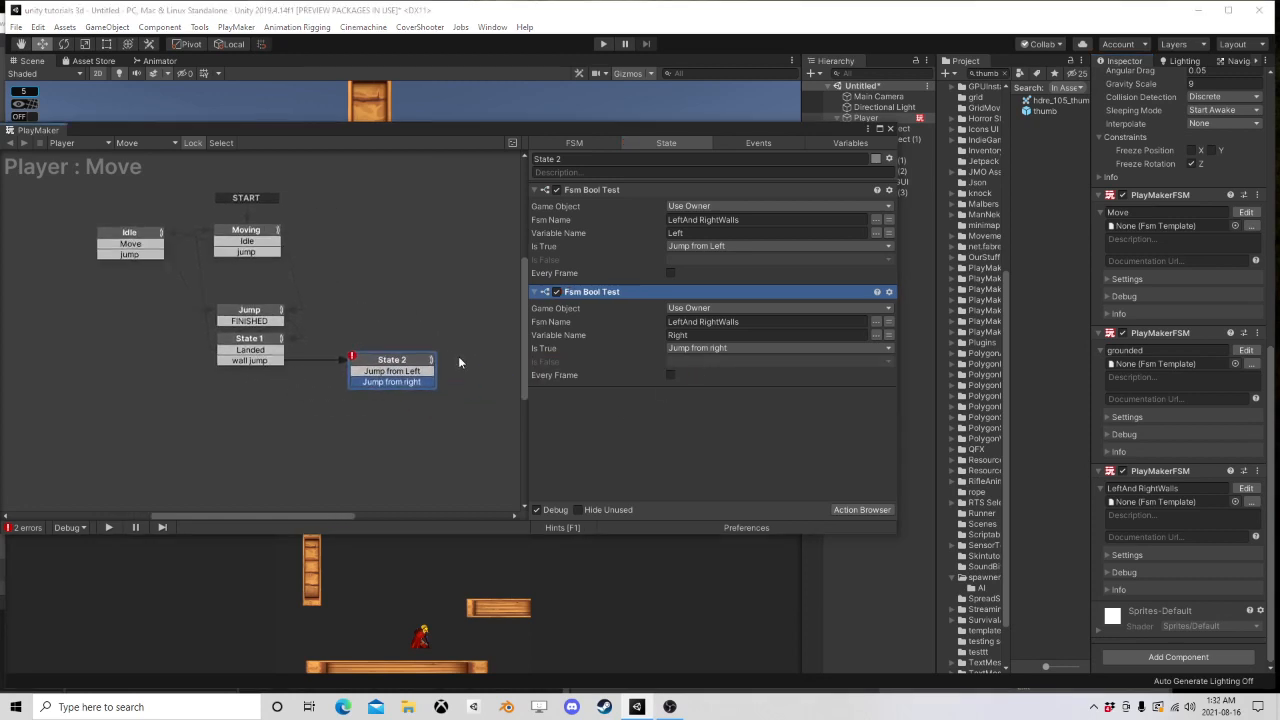
Step: Link a FINISHED transition from State 2 back to State 1, and its Jump from Left transition to a new State 3
{"action": "left_click_drag", "start_coordinate": [401, 362], "coordinate": [380, 344]}
{"action": "left_click", "coordinate": [408, 355], "text": "ctrl"}
{"action": "middle_click_drag", "start_coordinate": [420, 349], "coordinate": [296, 358]}
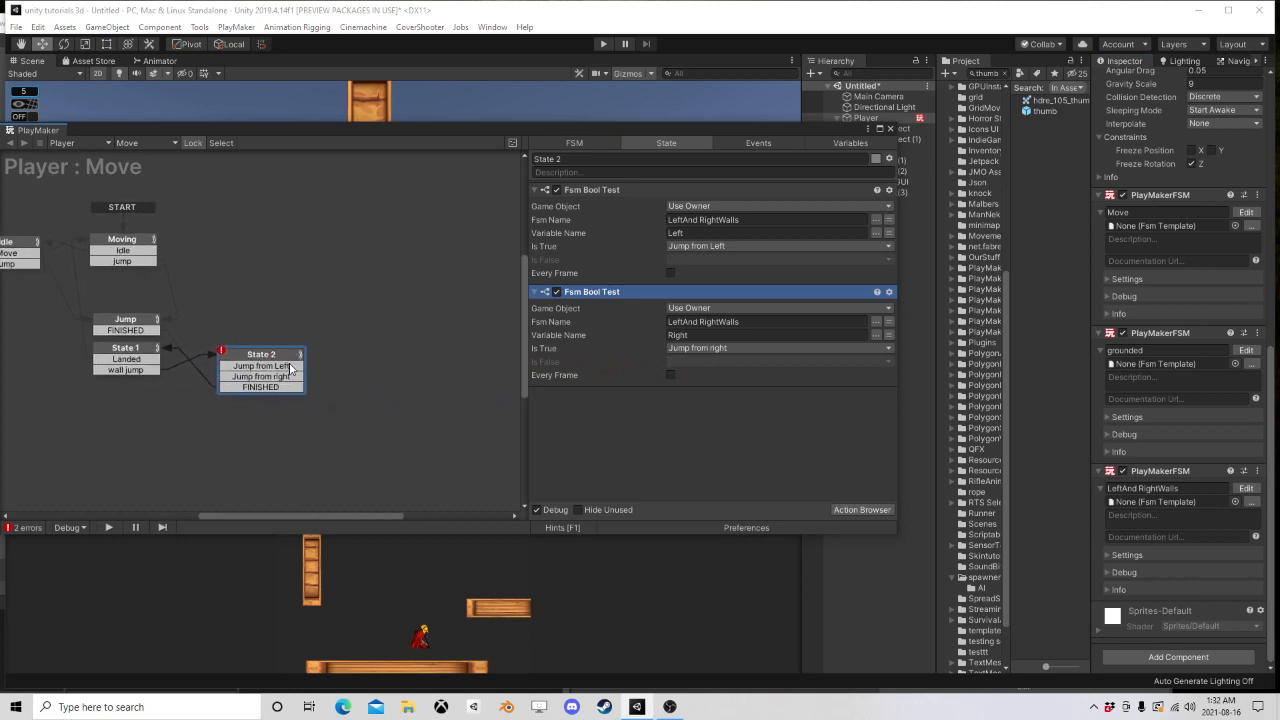
{"action": "left_click", "coordinate": [319, 374]}
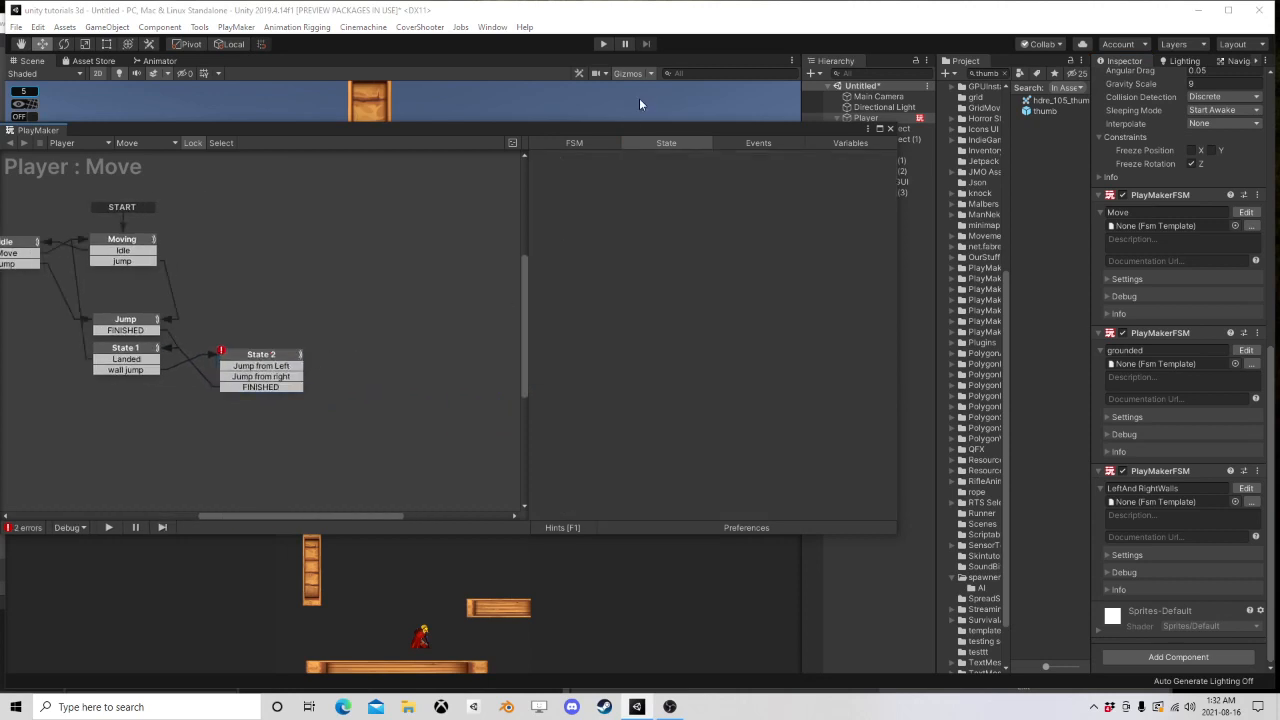
{"action": "left_click_drag", "start_coordinate": [287, 369], "coordinate": [418, 330]}
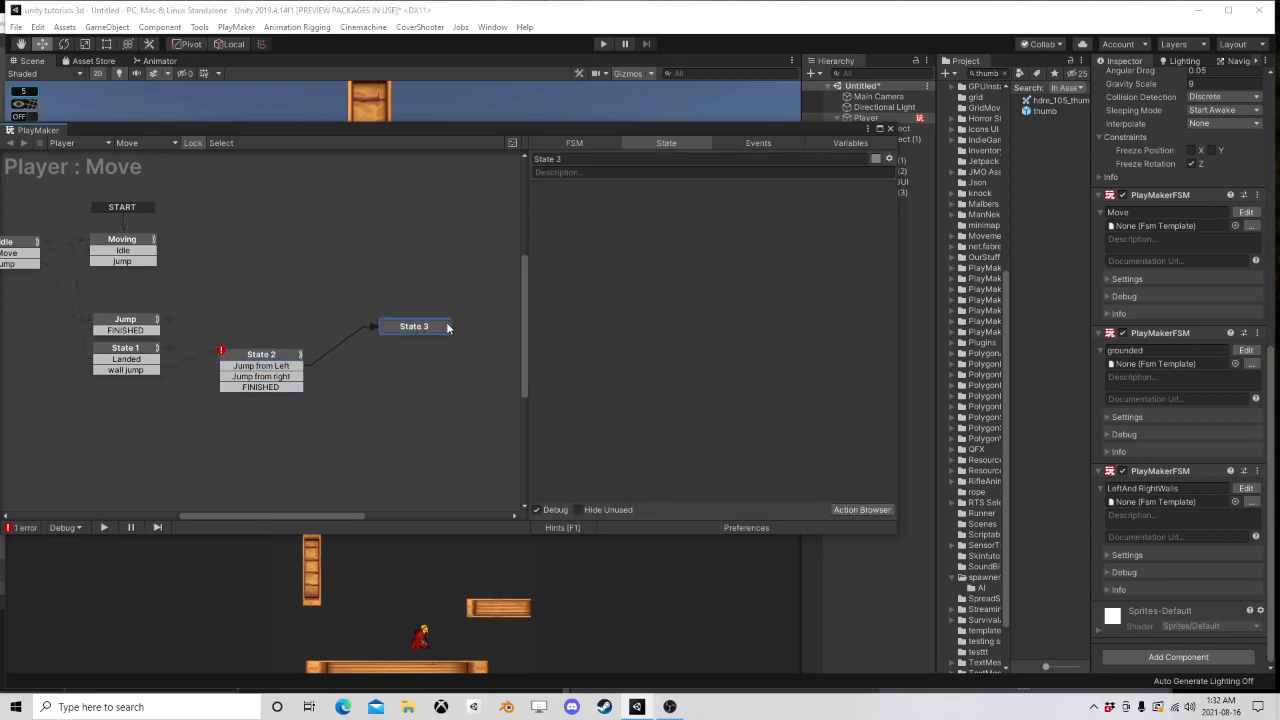
Step: Copy the Set Velocity 2d action from the Jump state into State 3
{"action": "left_click", "coordinate": [130, 348]}
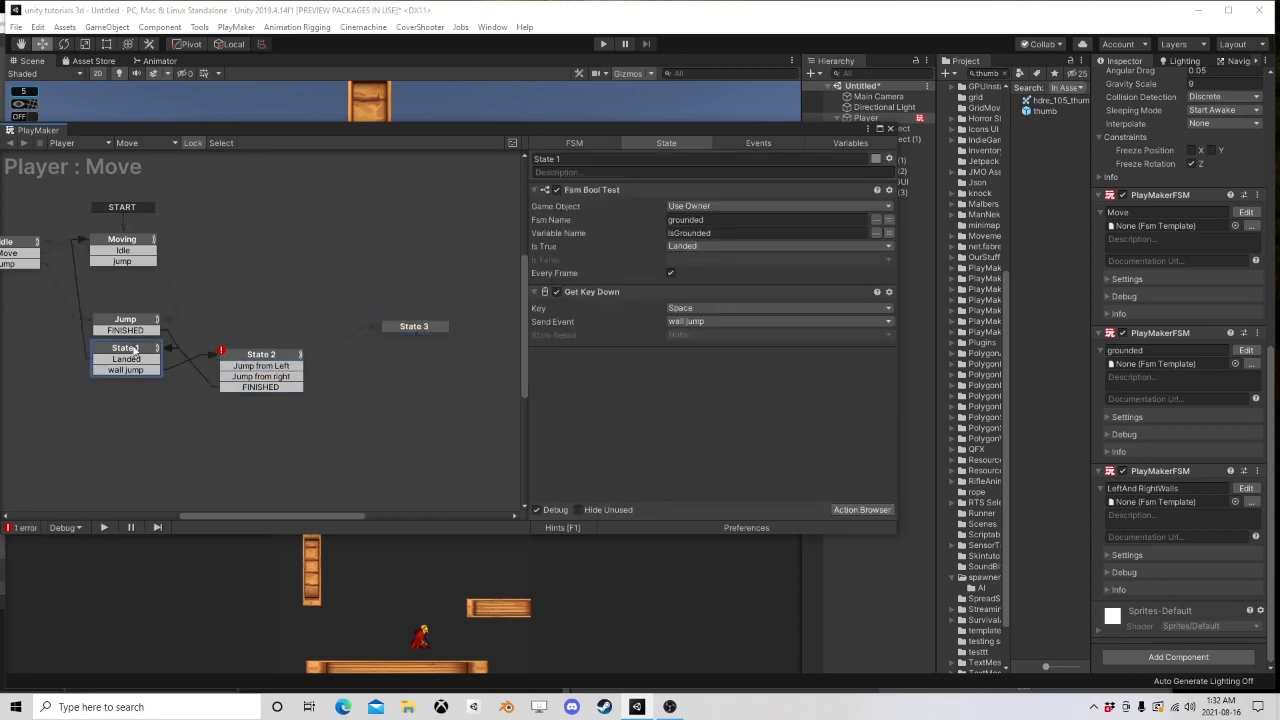
{"action": "left_click", "coordinate": [126, 320]}
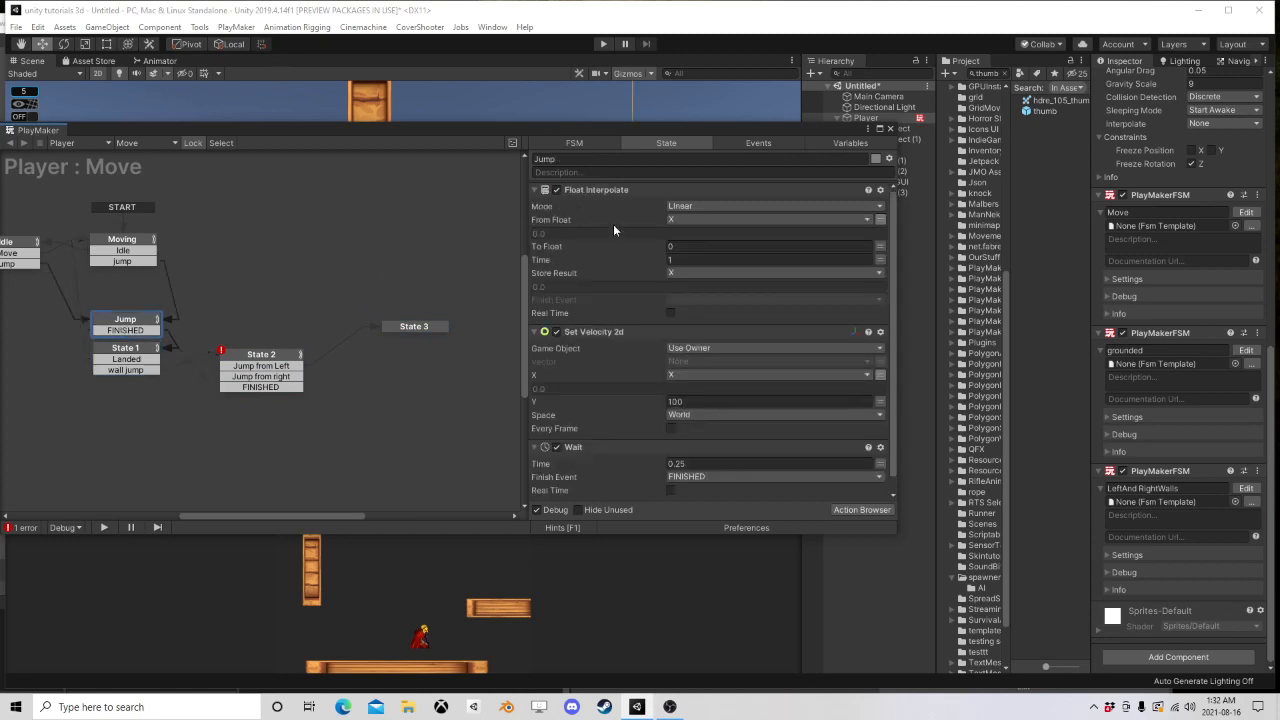
{"action": "left_click", "coordinate": [593, 333]}
{"action": "right_click", "coordinate": [593, 333]}
{"action": "left_click", "coordinate": [630, 421]}
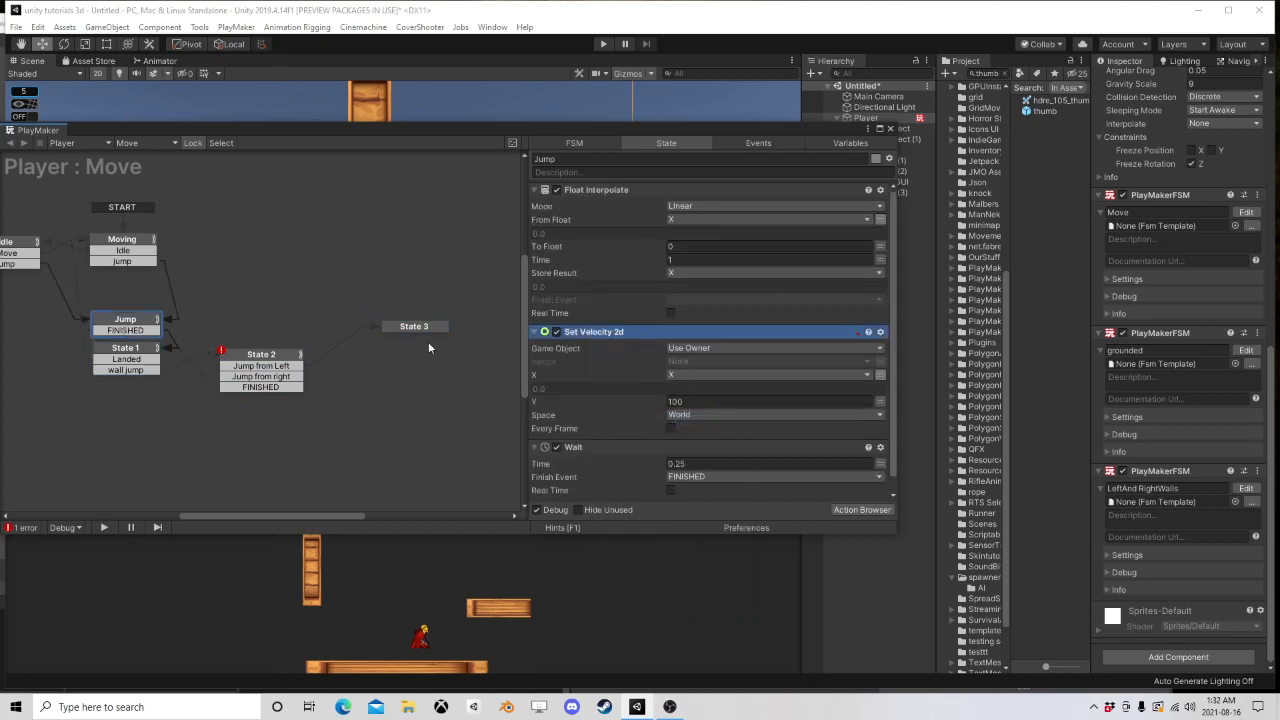
{"action": "left_click", "coordinate": [412, 327]}
{"action": "right_click", "coordinate": [572, 258]}
{"action": "left_click", "coordinate": [641, 386]}
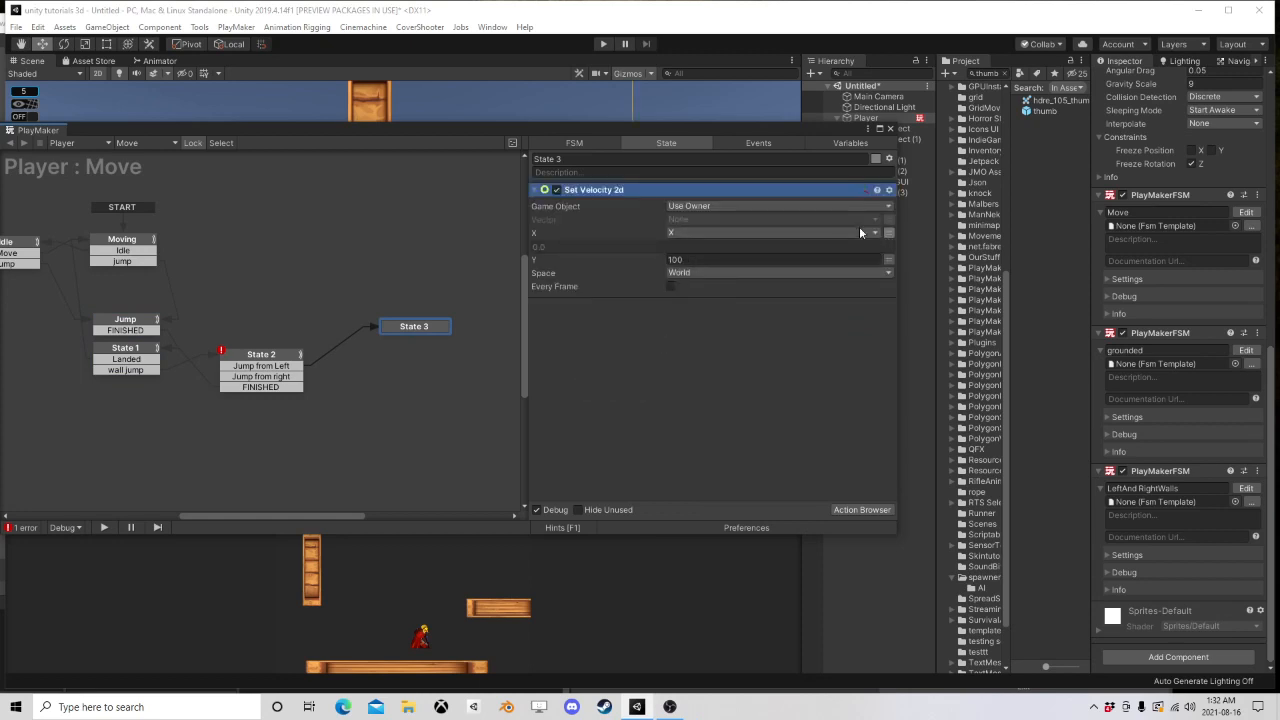
Step: Replace the X variable in State 3's Set Velocity 2d with a direct value, using X 50 and Y 75
{"action": "left_click", "coordinate": [890, 233]}
{"action": "left_click", "coordinate": [681, 246]}
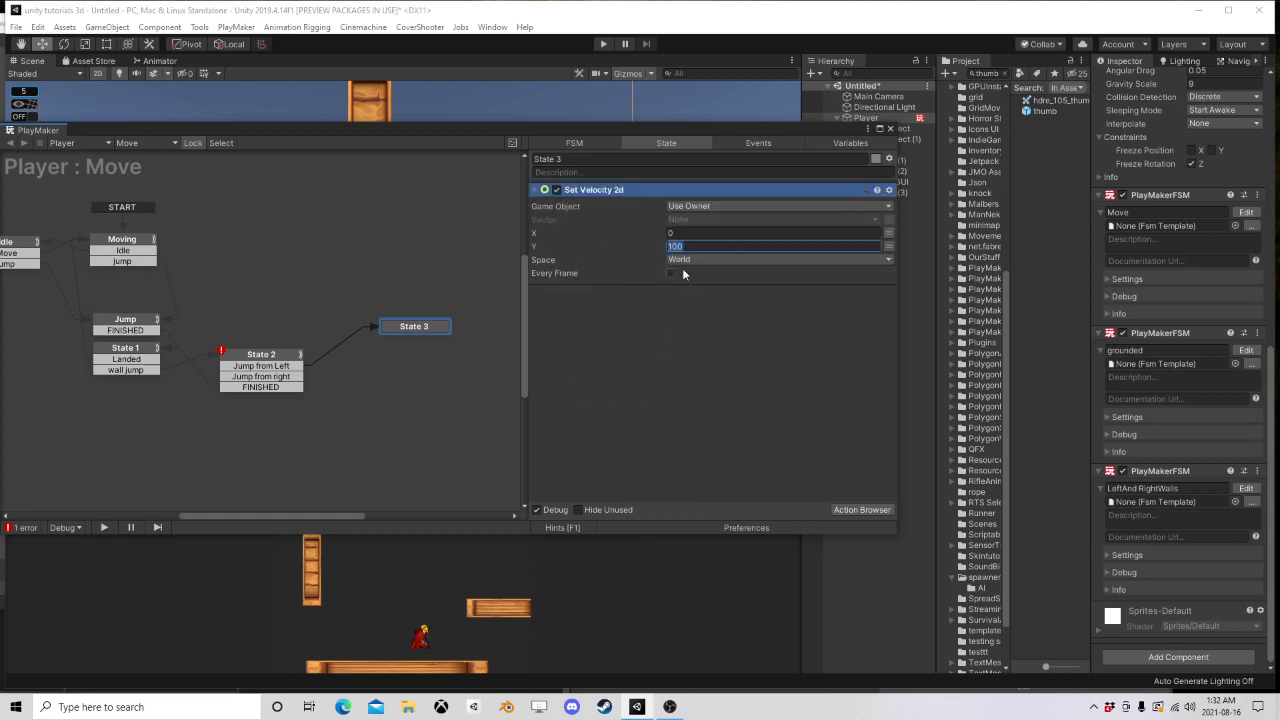
{"action": "type", "text": "75"}
{"action": "left_click", "coordinate": [603, 231]}
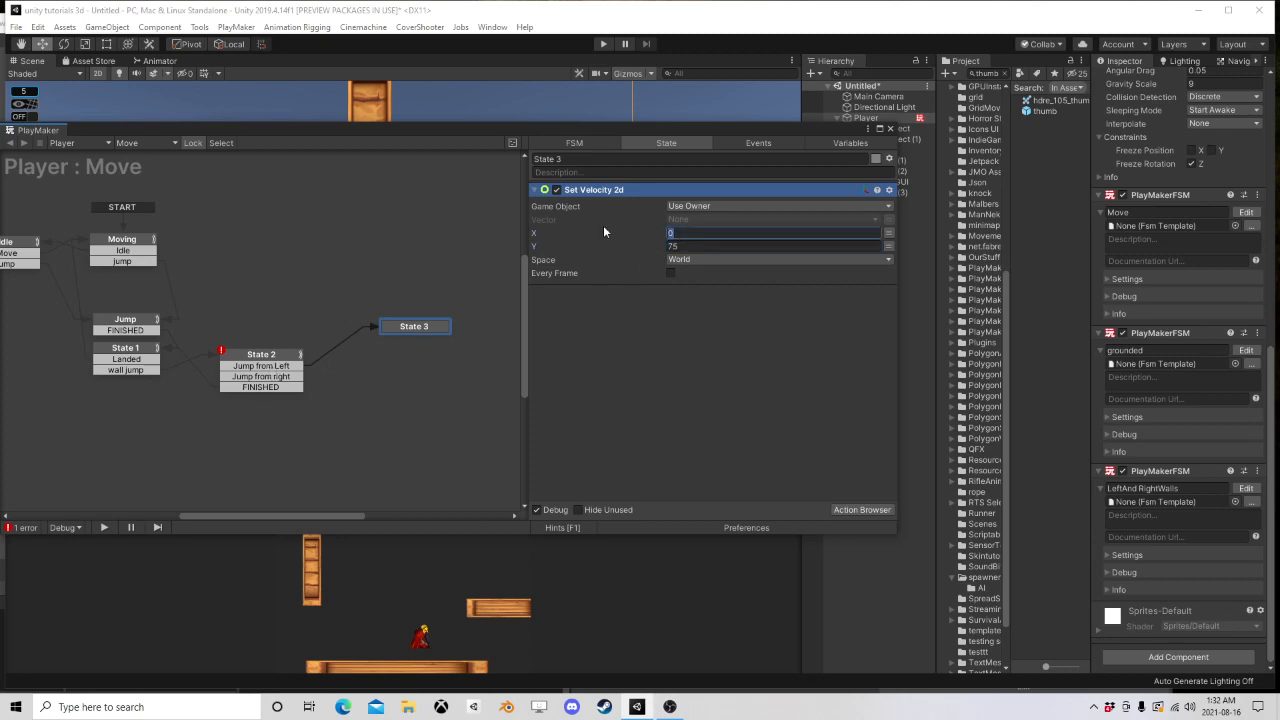
{"action": "type", "text": "50"}
Step: Add a FINISHED transition to State 3 and link it to State 1
{"action": "left_click_drag", "start_coordinate": [765, 131], "coordinate": [798, 364]}
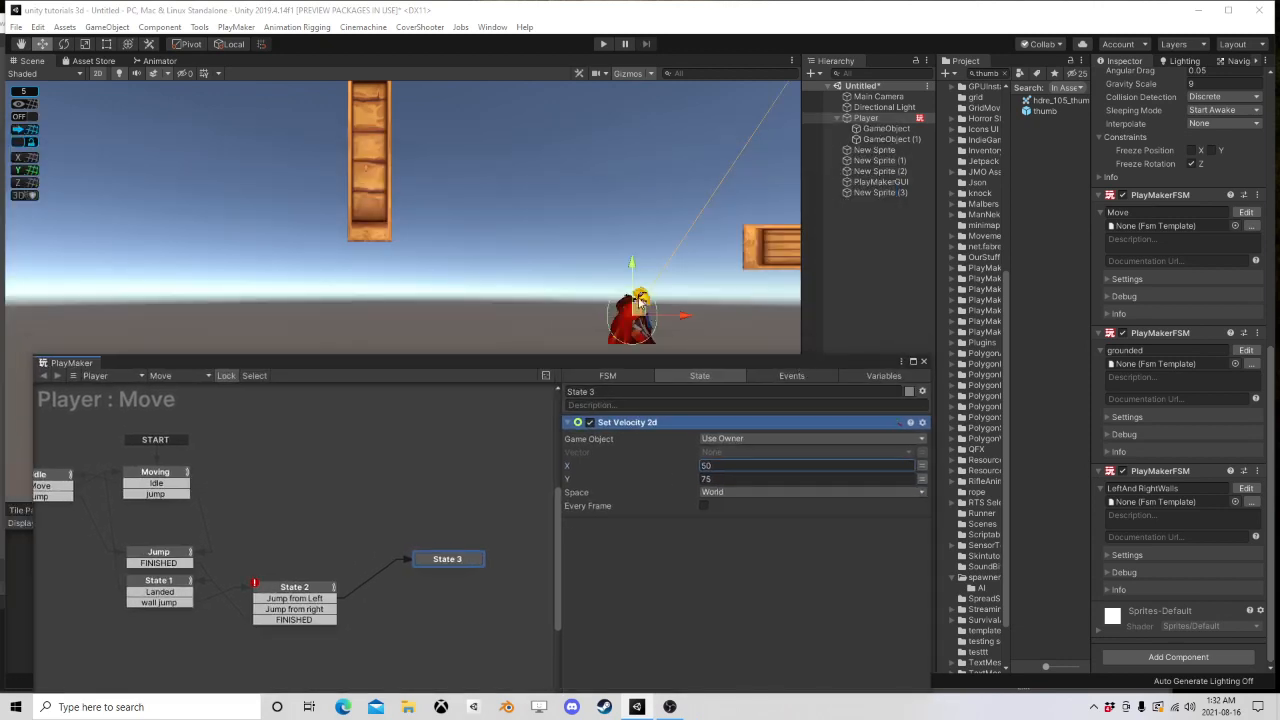
{"action": "scroll", "coordinate": [706, 280], "scroll_direction": "down", "scroll_amount": 8}
{"action": "middle_click_drag", "start_coordinate": [706, 280], "coordinate": [492, 256]}
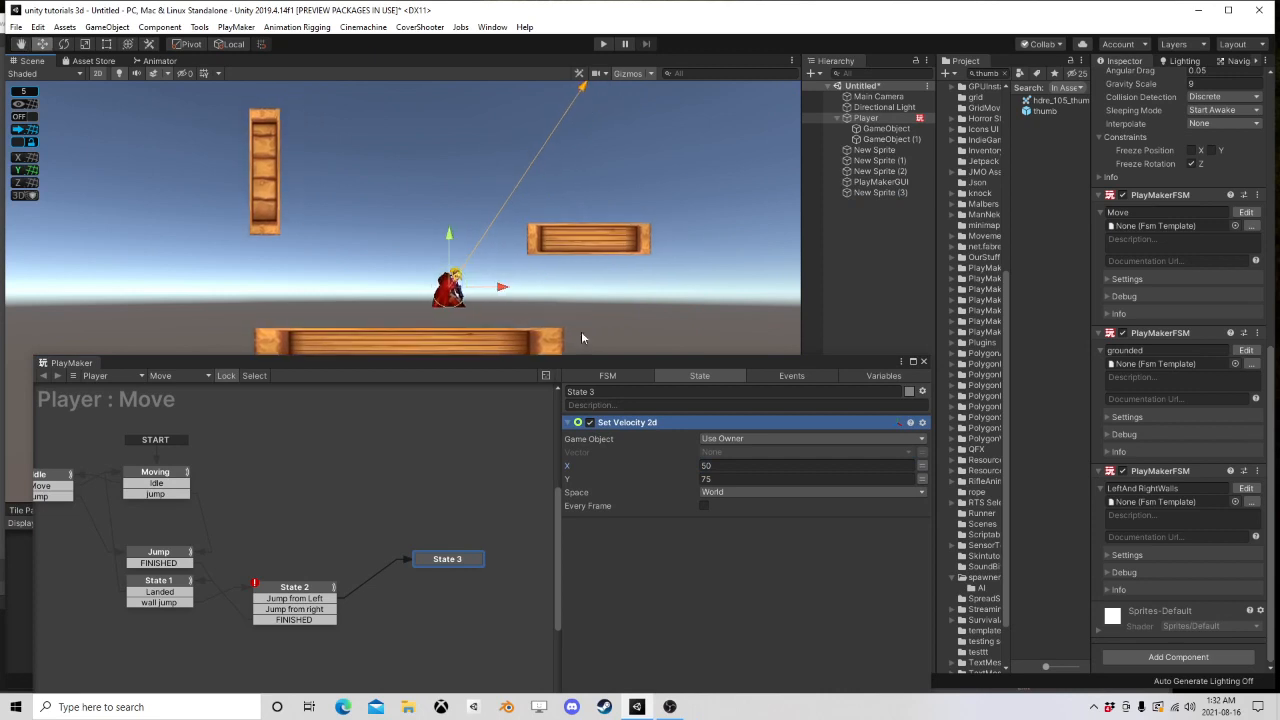
{"action": "right_click", "coordinate": [441, 562]}
{"action": "mouse_move", "coordinate": [487, 567]}
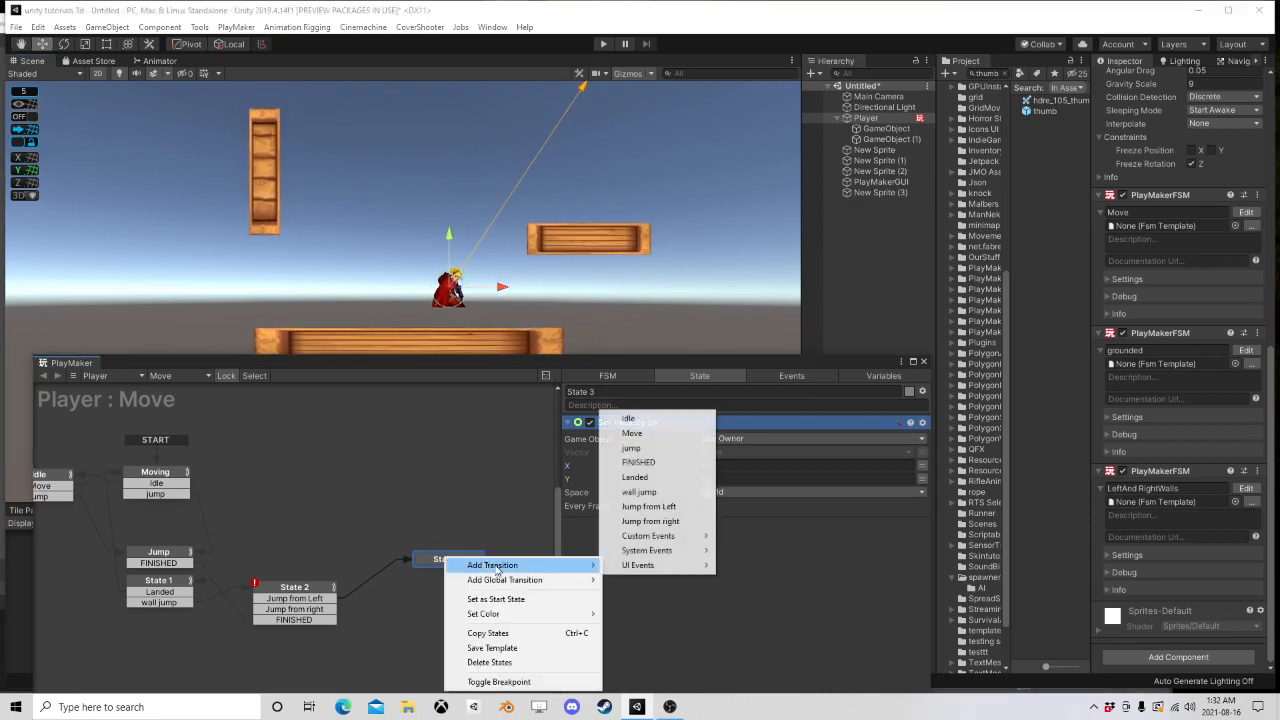
{"action": "left_click", "coordinate": [658, 463]}
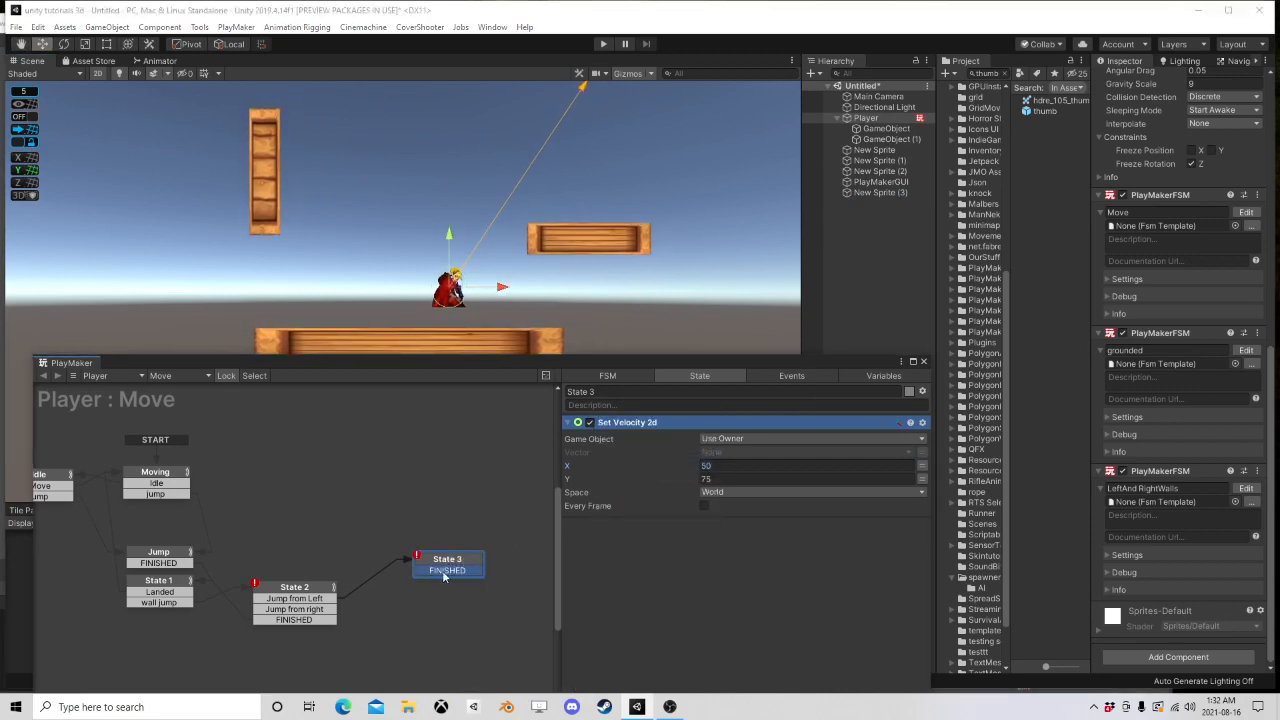
{"action": "left_click_drag", "start_coordinate": [443, 574], "coordinate": [163, 594]}
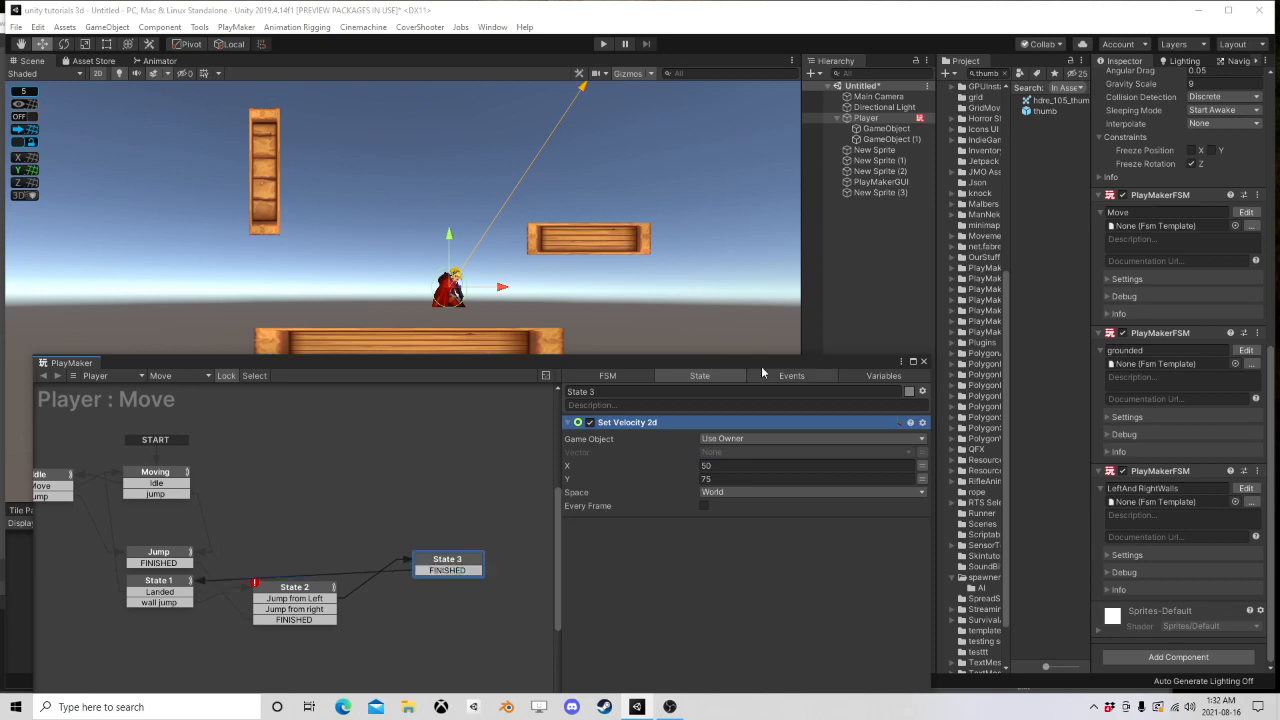
Step: Copy the Jump state's Wait action into State 3 and set its time to 0.5
{"action": "left_click_drag", "start_coordinate": [761, 366], "coordinate": [768, 260]}
{"action": "left_click", "coordinate": [166, 446]}
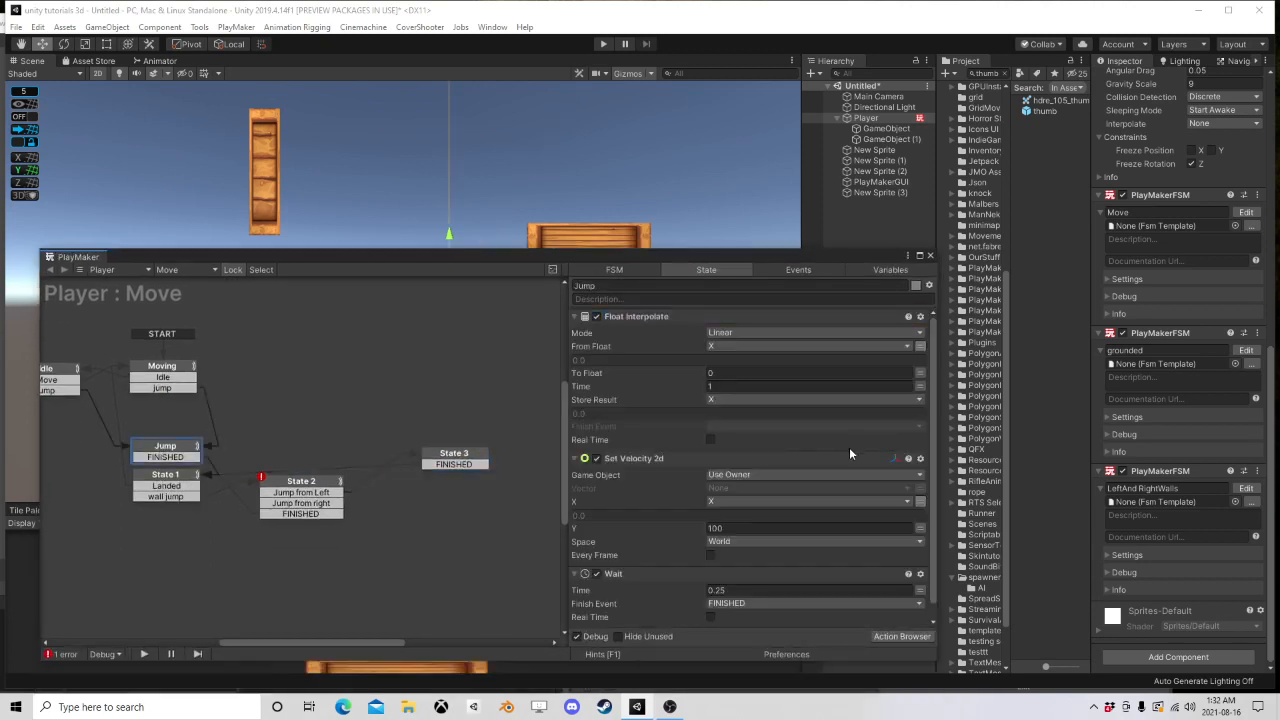
{"action": "scroll", "coordinate": [760, 480], "scroll_direction": "down", "scroll_amount": 1}
{"action": "left_click", "coordinate": [620, 558]}
{"action": "right_click", "coordinate": [623, 558]}
{"action": "left_click", "coordinate": [700, 369]}
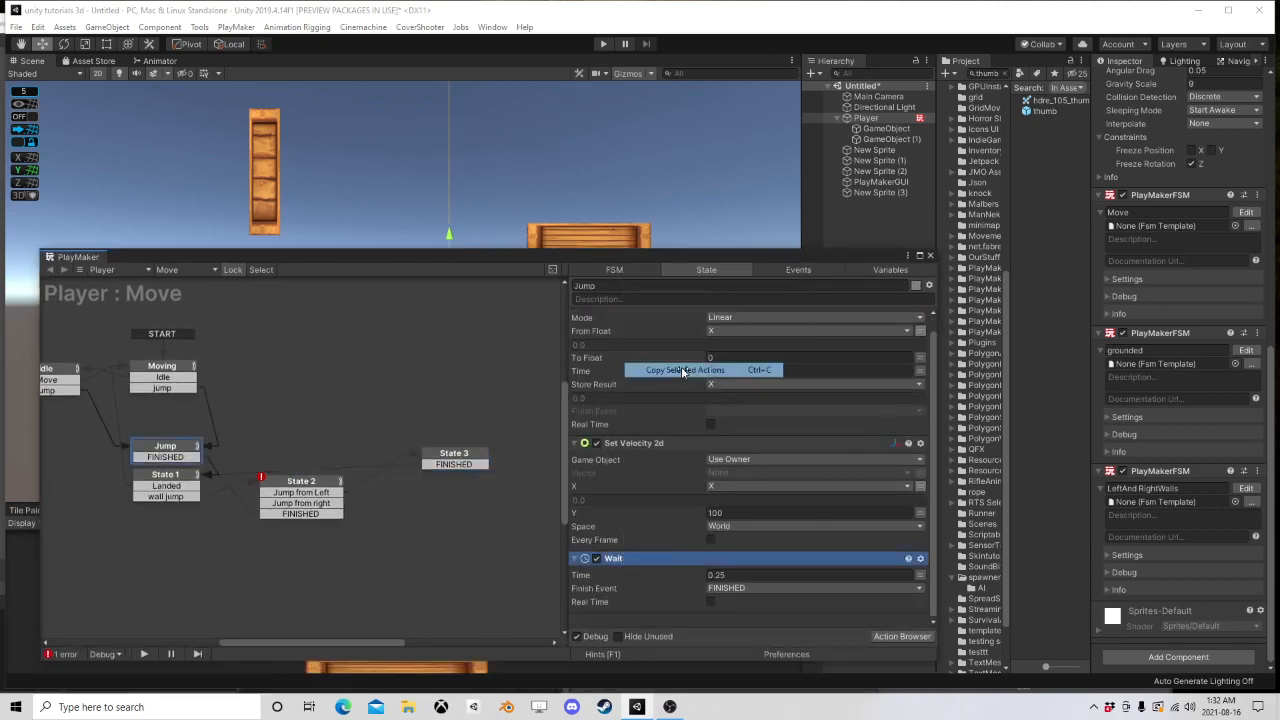
{"action": "left_click", "coordinate": [454, 458]}
{"action": "right_click", "coordinate": [660, 477]}
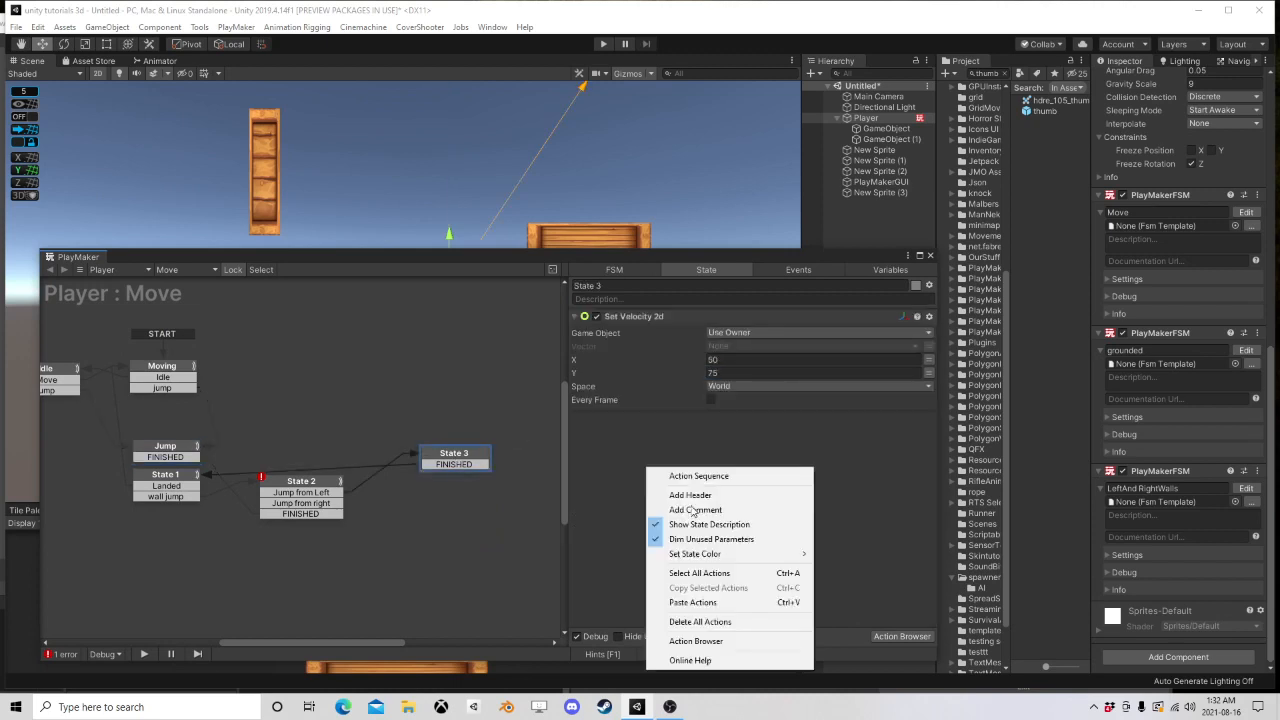
{"action": "left_click", "coordinate": [697, 602]}
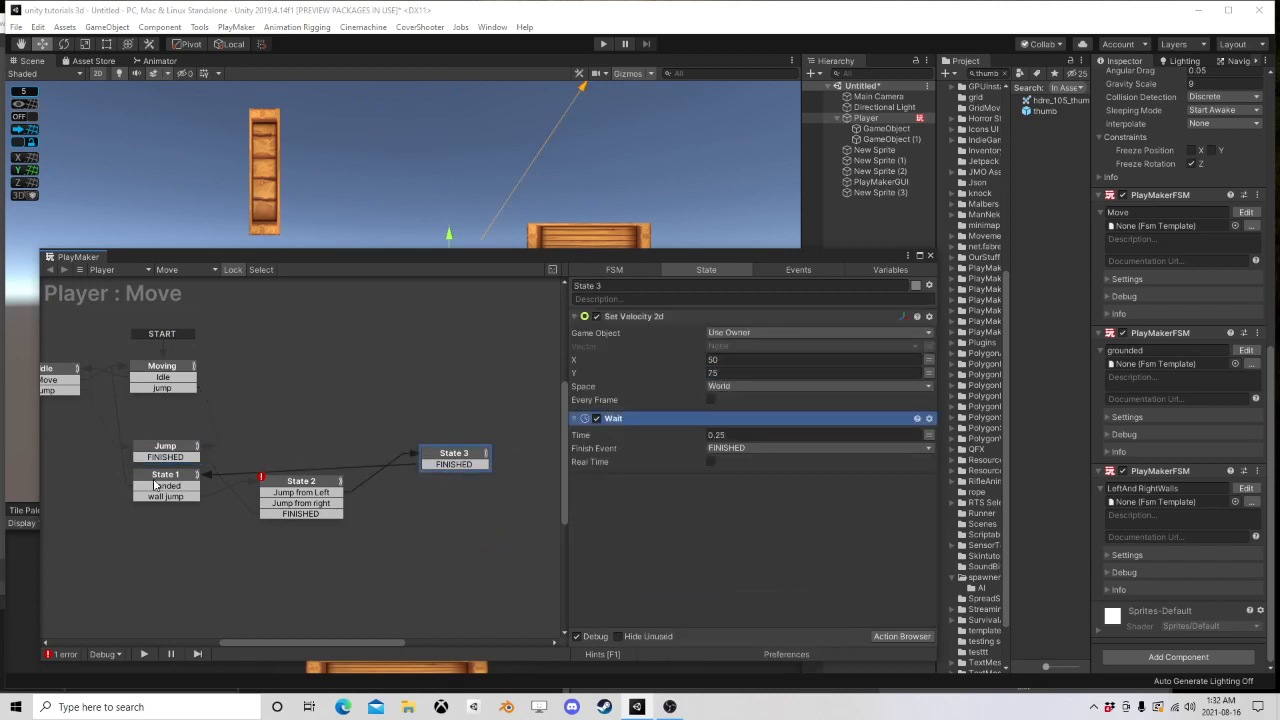
{"action": "left_click", "coordinate": [608, 440]}
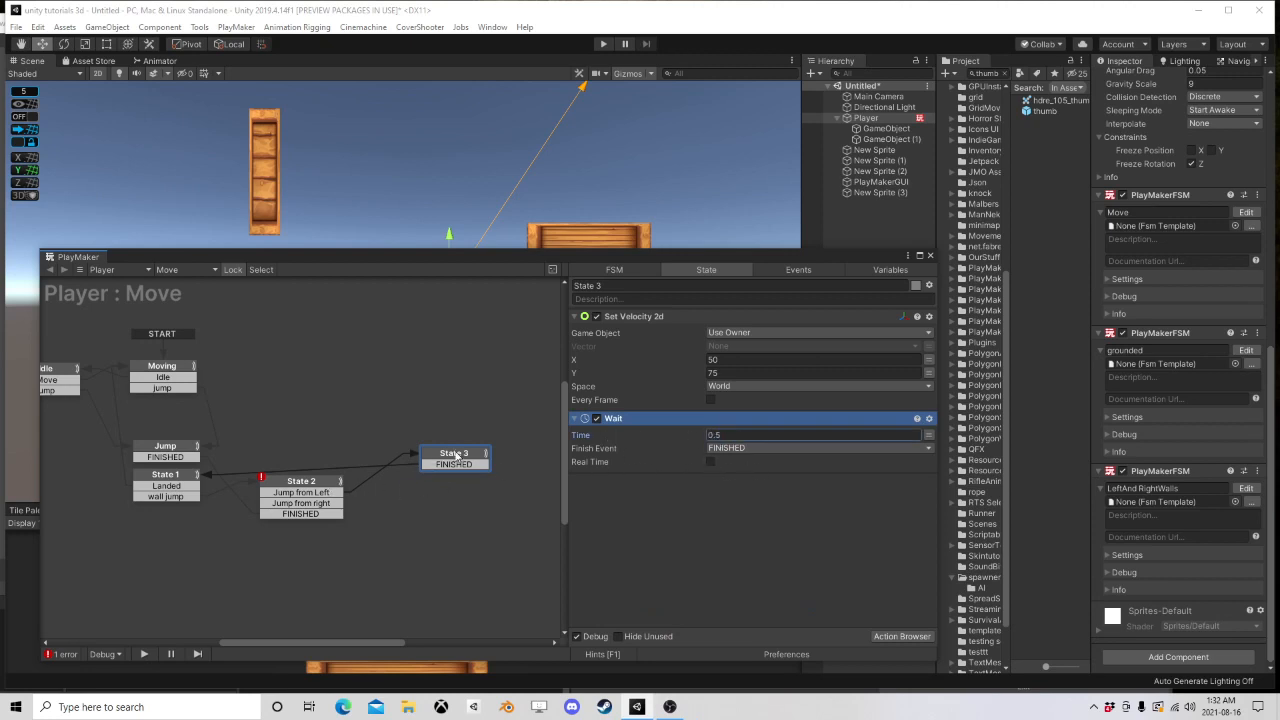
Step: Duplicate State 3, place the copy just below it, and link State 2's Jump from right transition to the copy
{"action": "right_click", "coordinate": [455, 457]}
{"action": "right_click", "coordinate": [405, 512]}
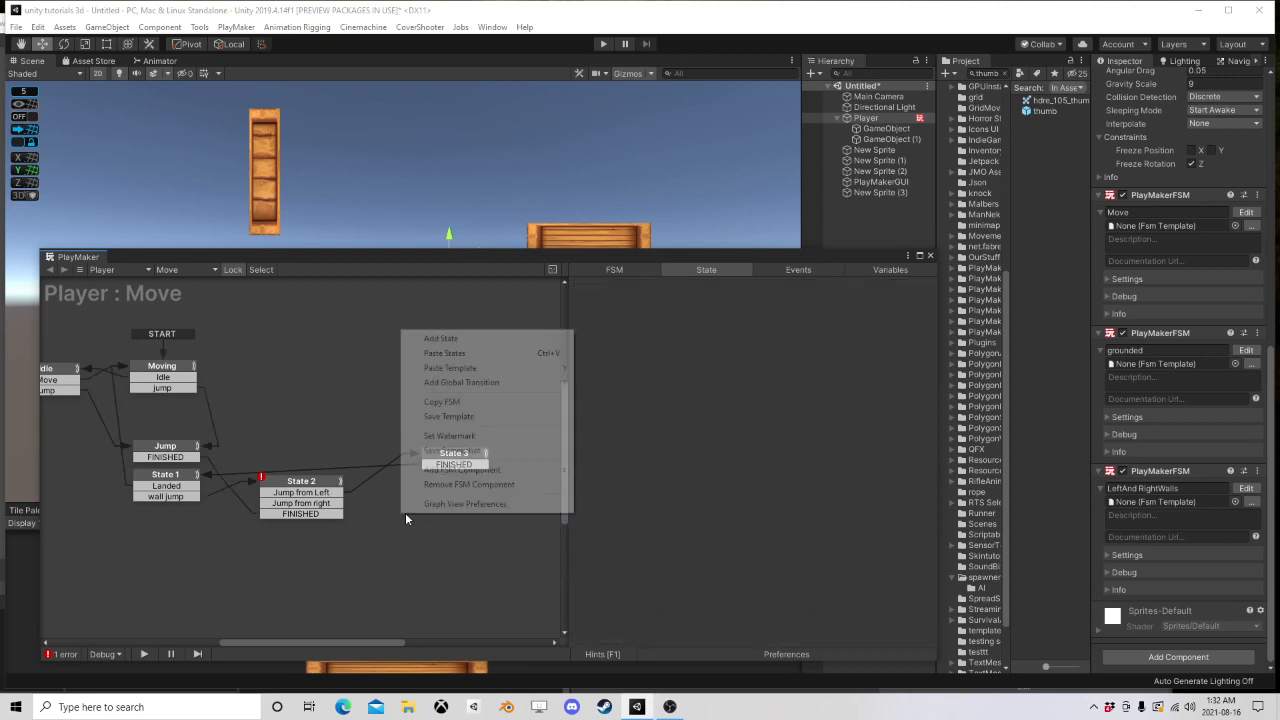
{"action": "left_click", "coordinate": [444, 353]}
{"action": "left_click_drag", "start_coordinate": [424, 519], "coordinate": [439, 527]}
{"action": "left_click", "coordinate": [326, 504]}
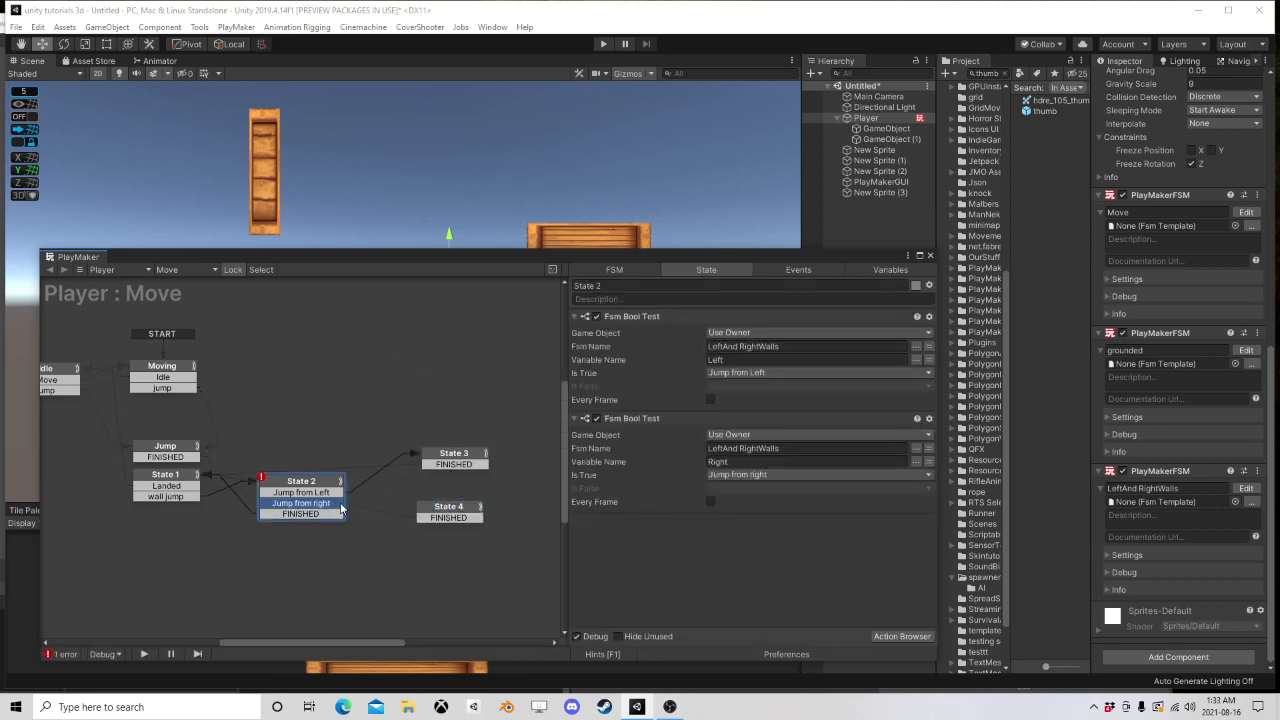
{"action": "left_click_drag", "start_coordinate": [332, 509], "coordinate": [434, 517]}
Step: Set the X velocity in State 4's Set Velocity 2d action to -50 and close the FSM editor
{"action": "left_click", "coordinate": [441, 517]}
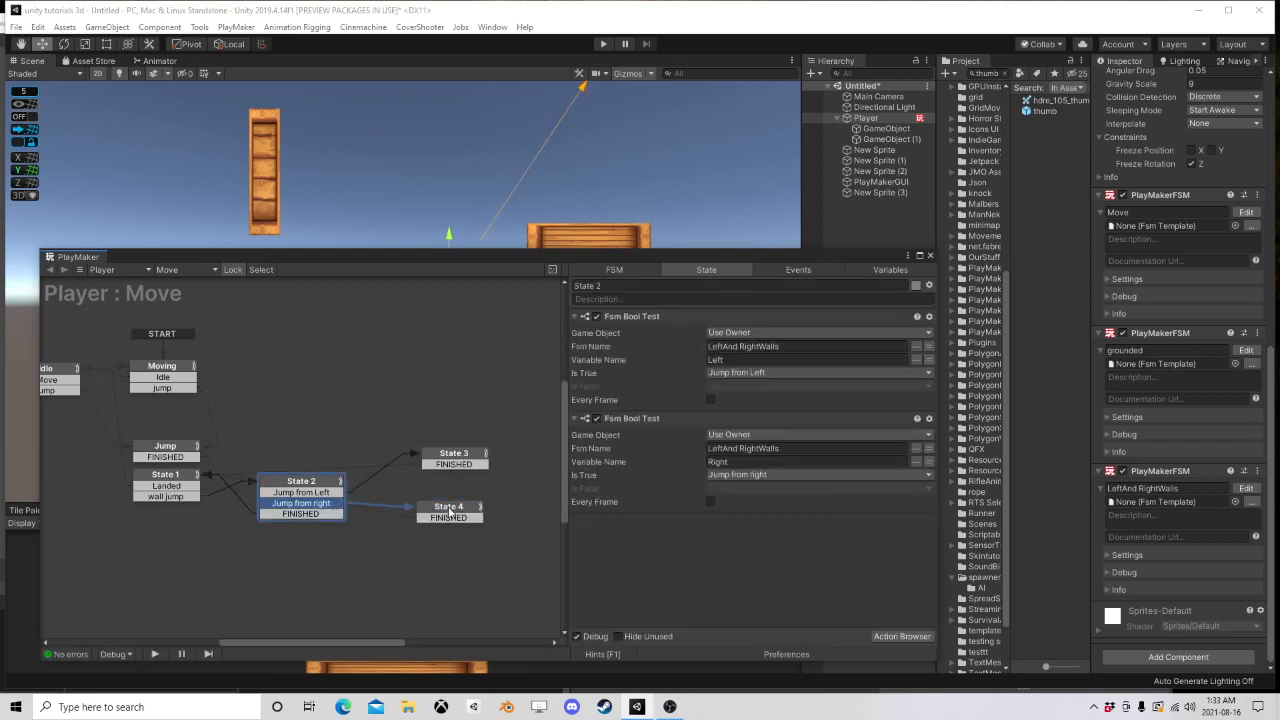
{"action": "left_click", "coordinate": [739, 360]}
{"action": "type", "text": "-5"}
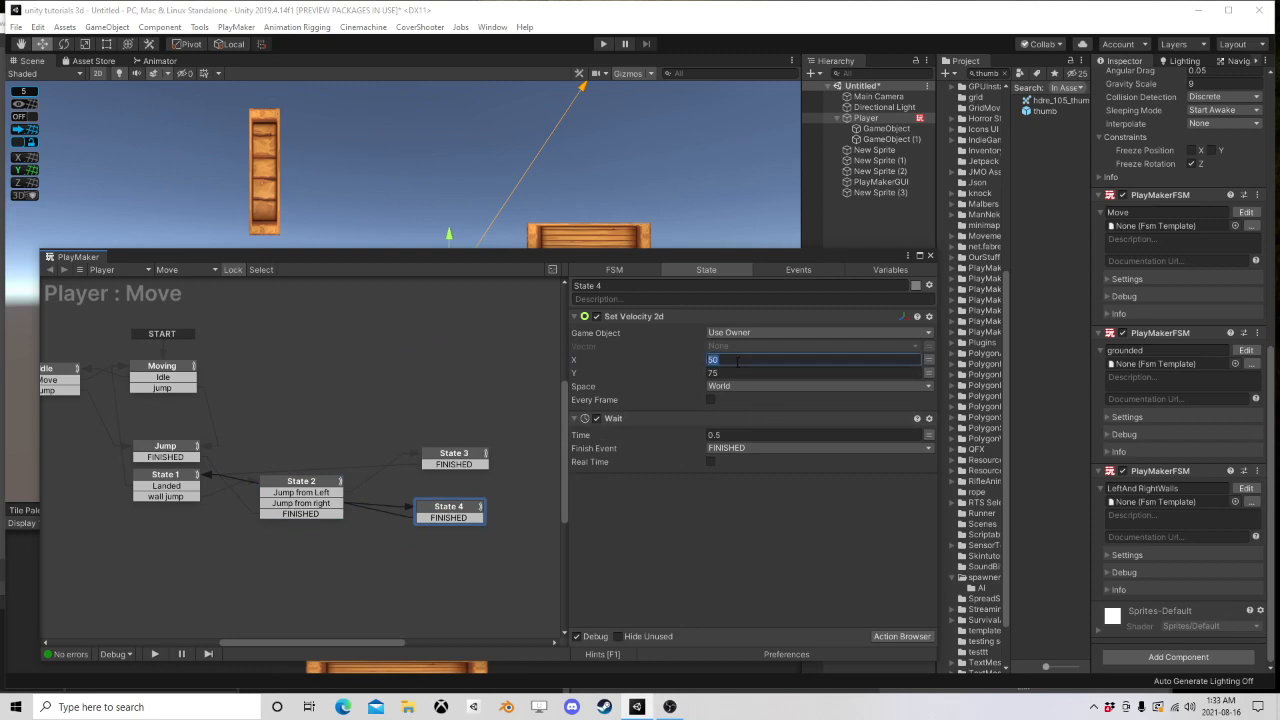
{"action": "type", "text": "0"}
{"action": "left_click", "coordinate": [930, 256]}
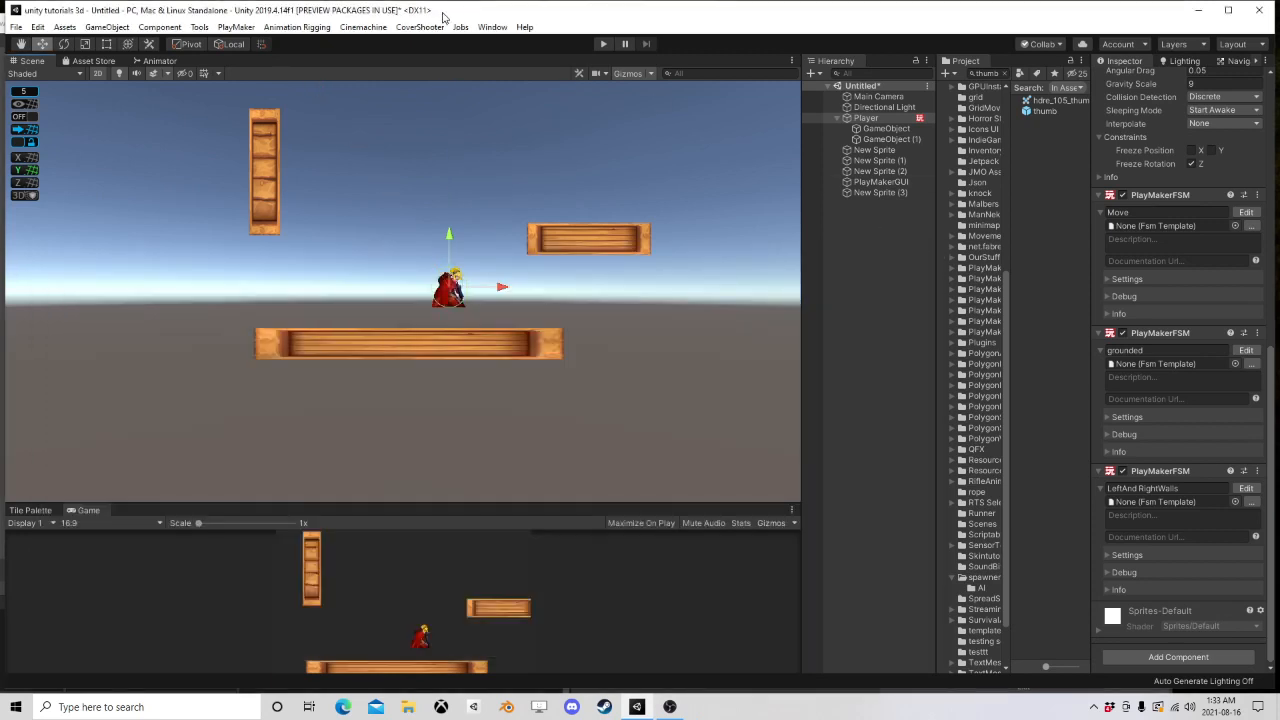
Step: Play the game and test moving, jumping and wall jumping off the vertical wall, ending play mode when done
{"action": "left_click", "coordinate": [603, 45]}
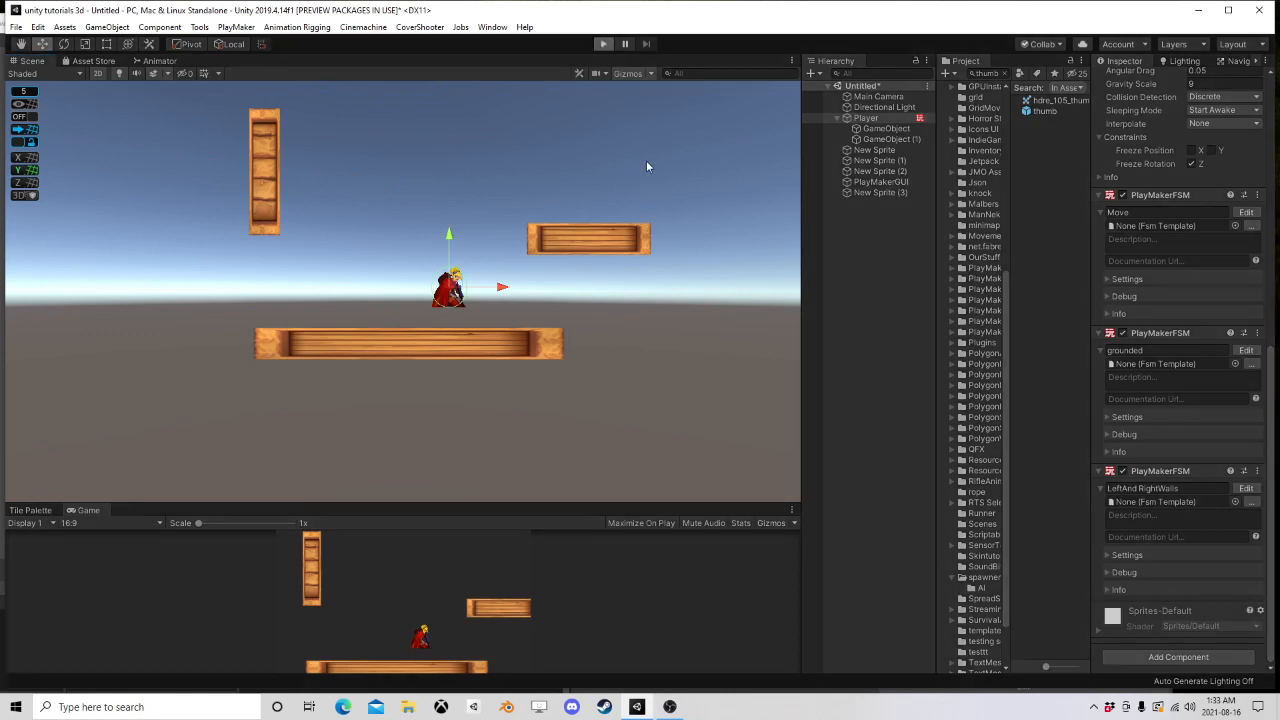
{"action": "key", "text": "d"}
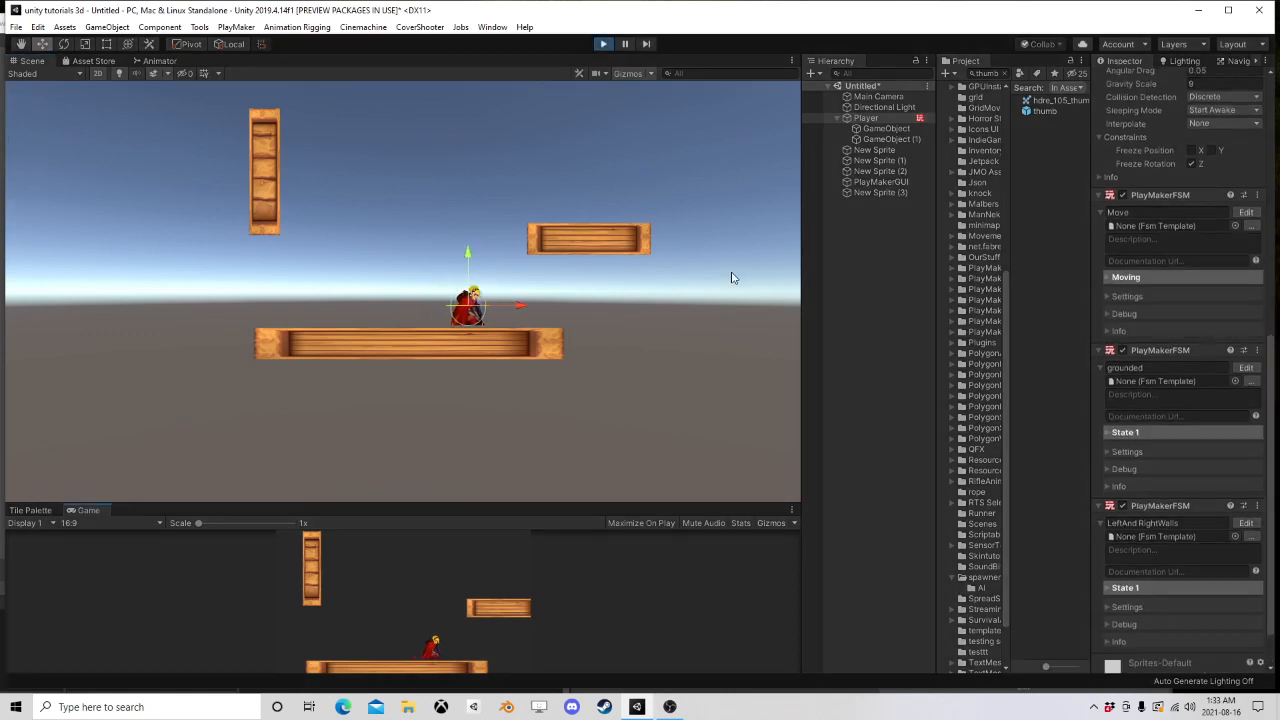
{"action": "key", "text": "a"}
{"action": "key", "text": "space"}
{"action": "key", "text": "space"}
{"action": "key", "text": "d"}
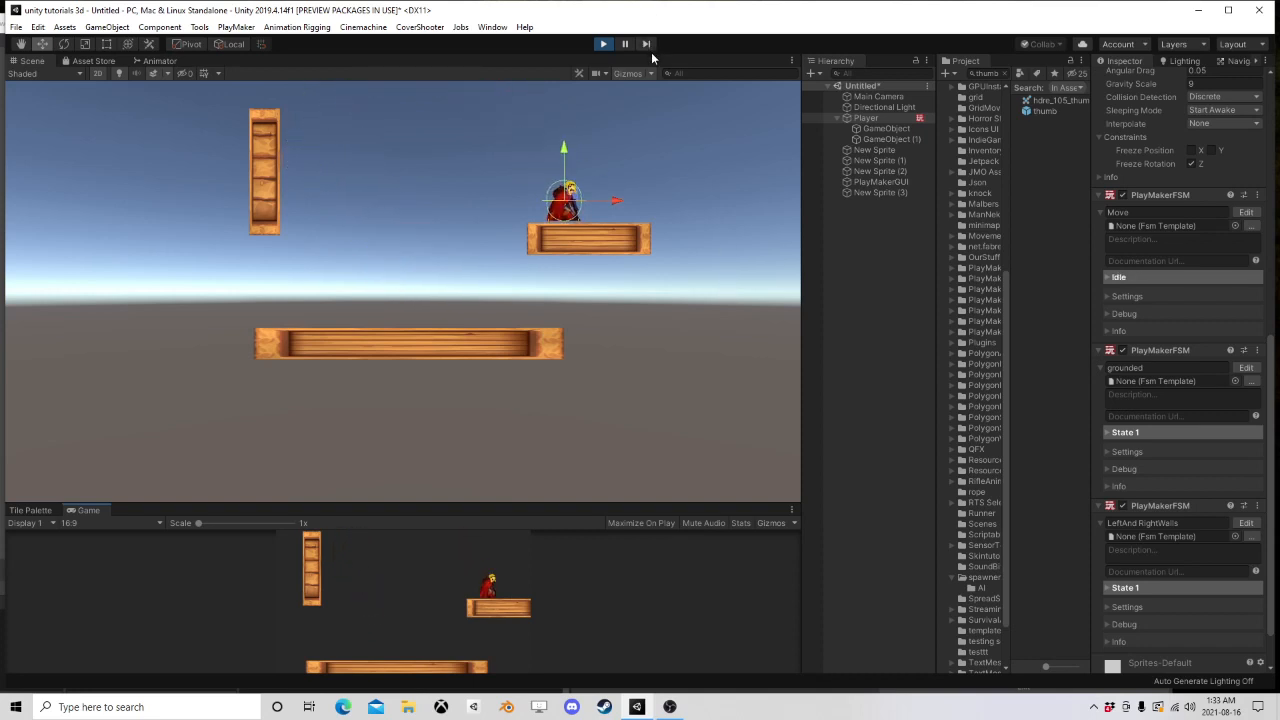
{"action": "key", "text": "space"}
{"action": "key", "text": "a"}
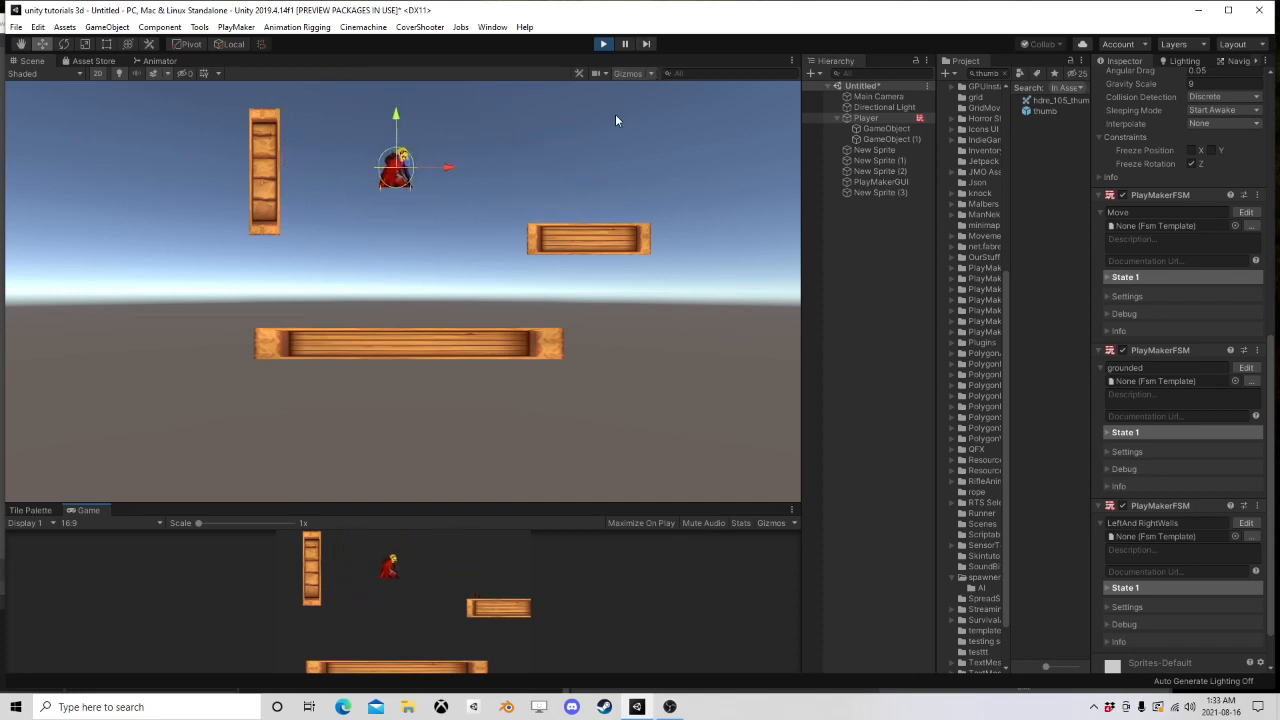
{"action": "key", "text": "space"}
{"action": "key", "text": "d"}
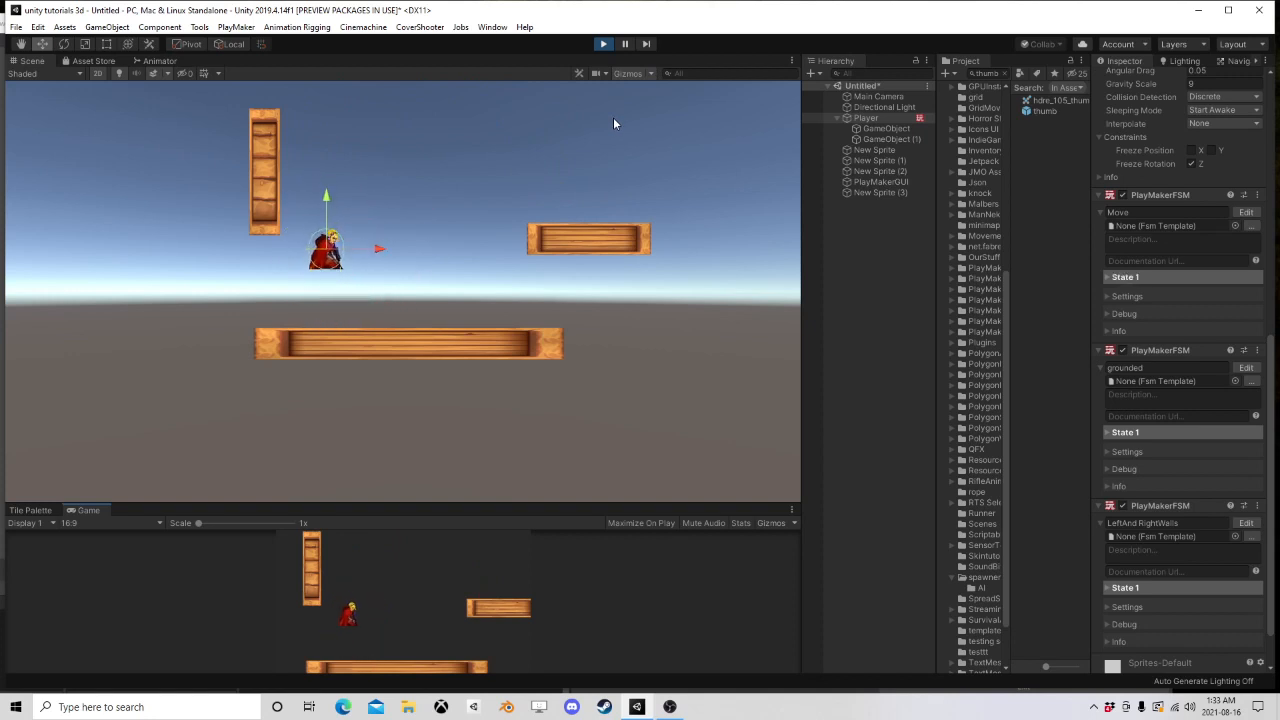
{"action": "key", "text": "d"}
{"action": "key", "text": "a"}
{"action": "key", "text": "space"}
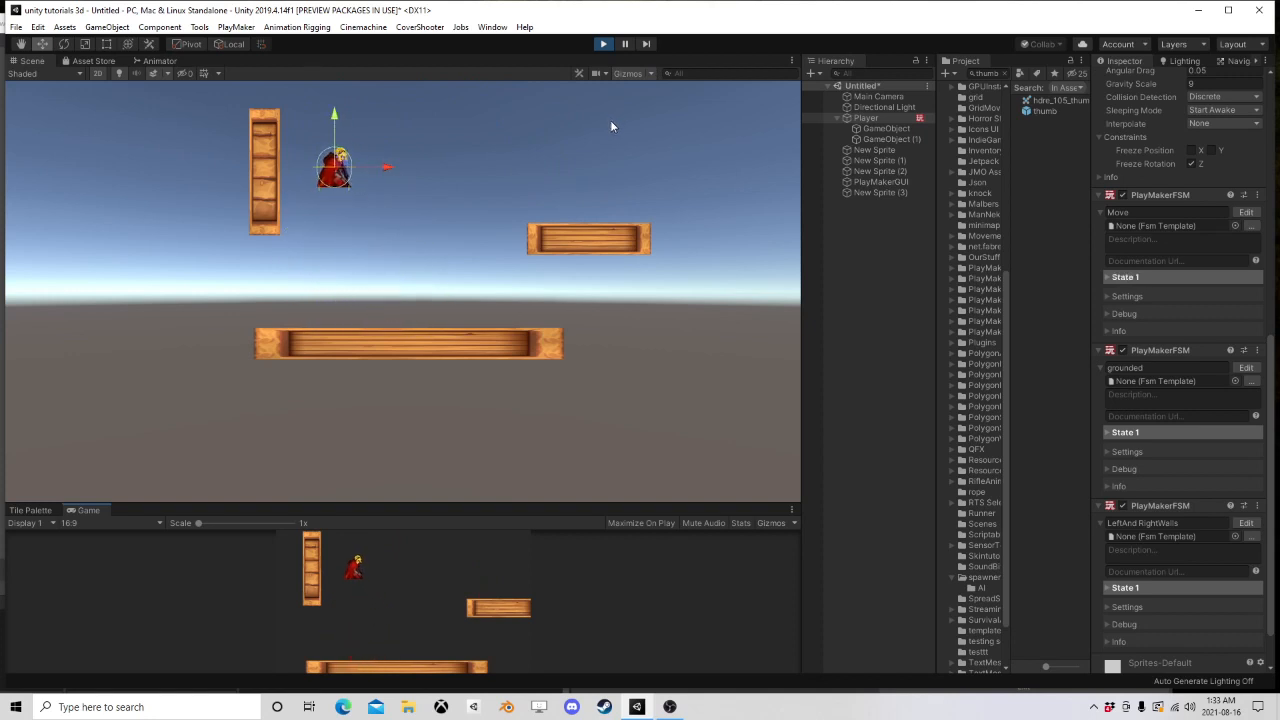
{"action": "key", "text": "space"}
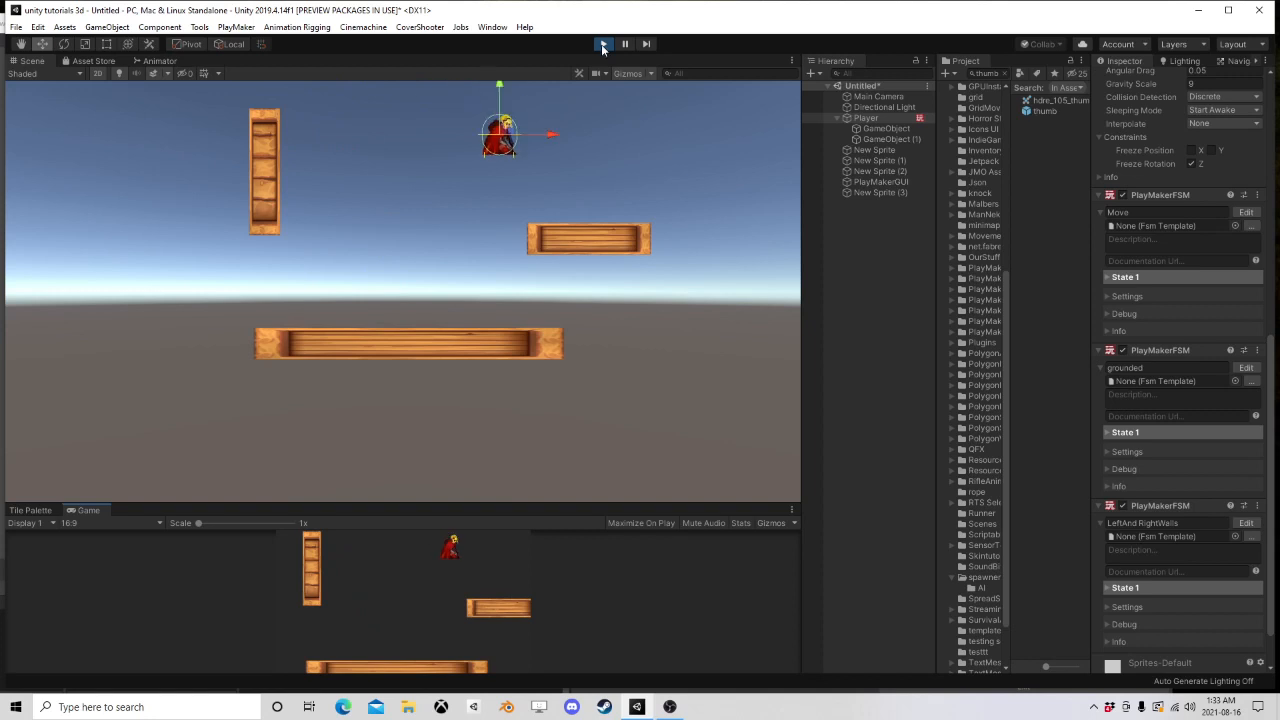
{"action": "left_click", "coordinate": [604, 45]}
Step: Move the uppermost horizontal platform right to about X 377, Y 231, clear of the space above the vertical wall
{"action": "scroll", "coordinate": [370, 193], "scroll_direction": "down", "scroll_amount": 5}
{"action": "middle_click_drag", "start_coordinate": [336, 154], "coordinate": [302, 298]}
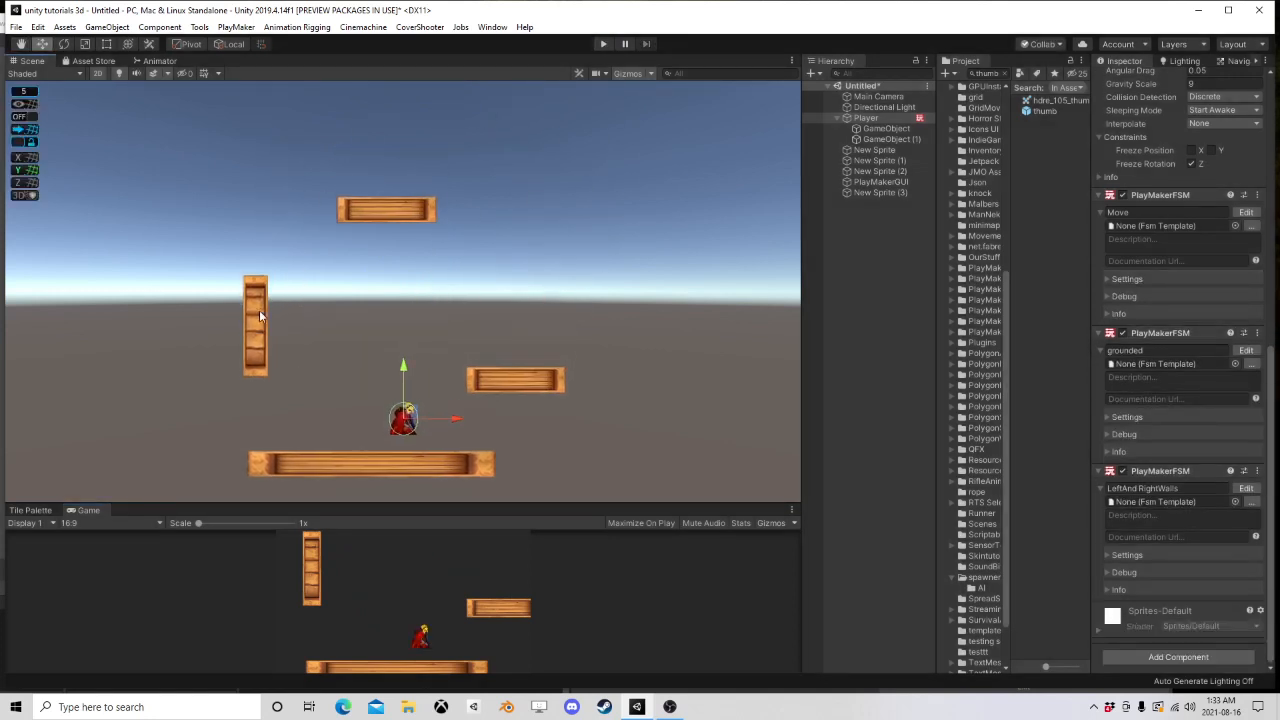
{"action": "left_click", "coordinate": [380, 203]}
{"action": "left_click_drag", "start_coordinate": [388, 214], "coordinate": [692, 238]}
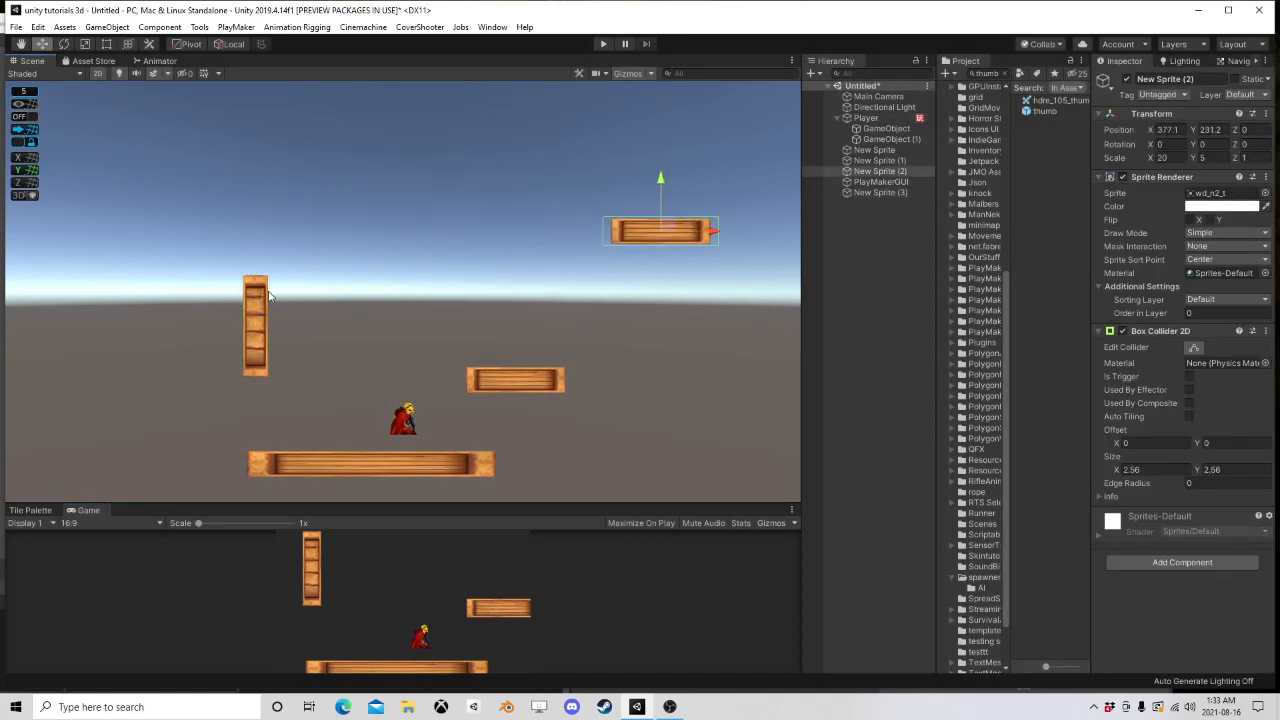
Step: Duplicate the vertical wall three times and stagger the copies upward in two facing columns for wall jumping
{"action": "left_click", "coordinate": [256, 320]}
{"action": "key", "text": "ctrl+d"}
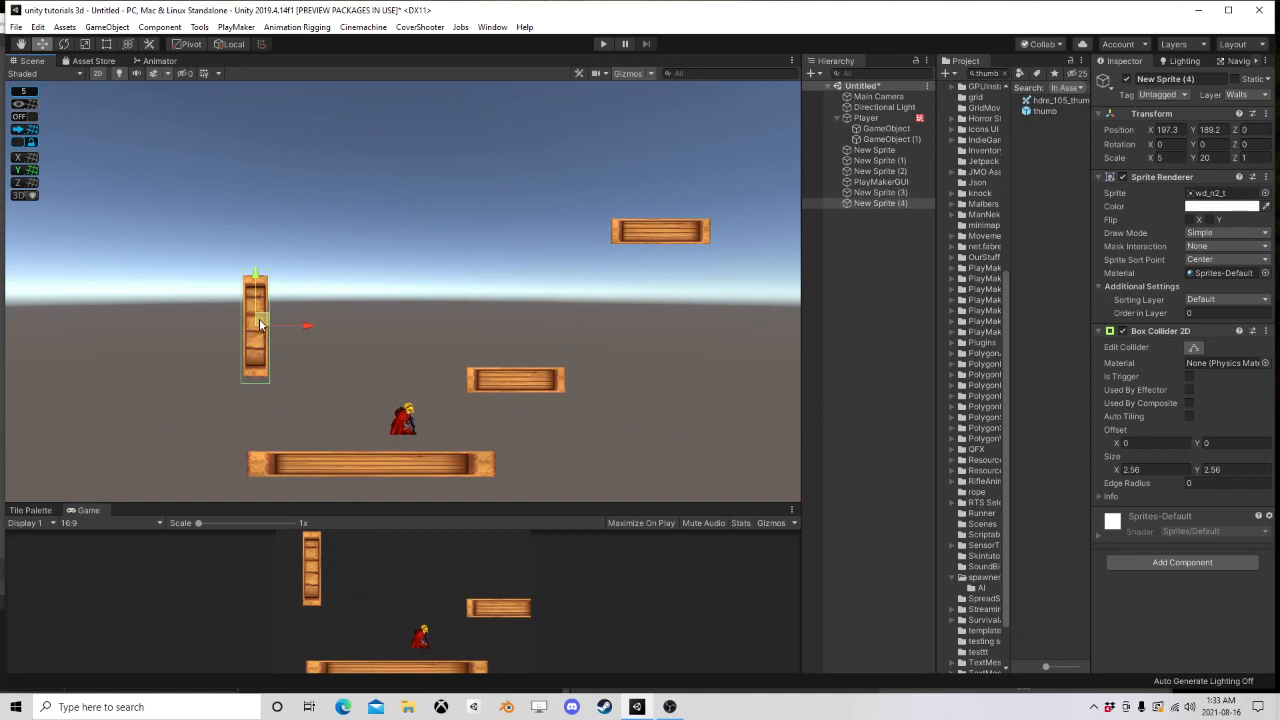
{"action": "left_click_drag", "start_coordinate": [259, 324], "coordinate": [256, 120]}
{"action": "key", "text": "ctrl+d"}
{"action": "middle_click_drag", "start_coordinate": [275, 134], "coordinate": [260, 178]}
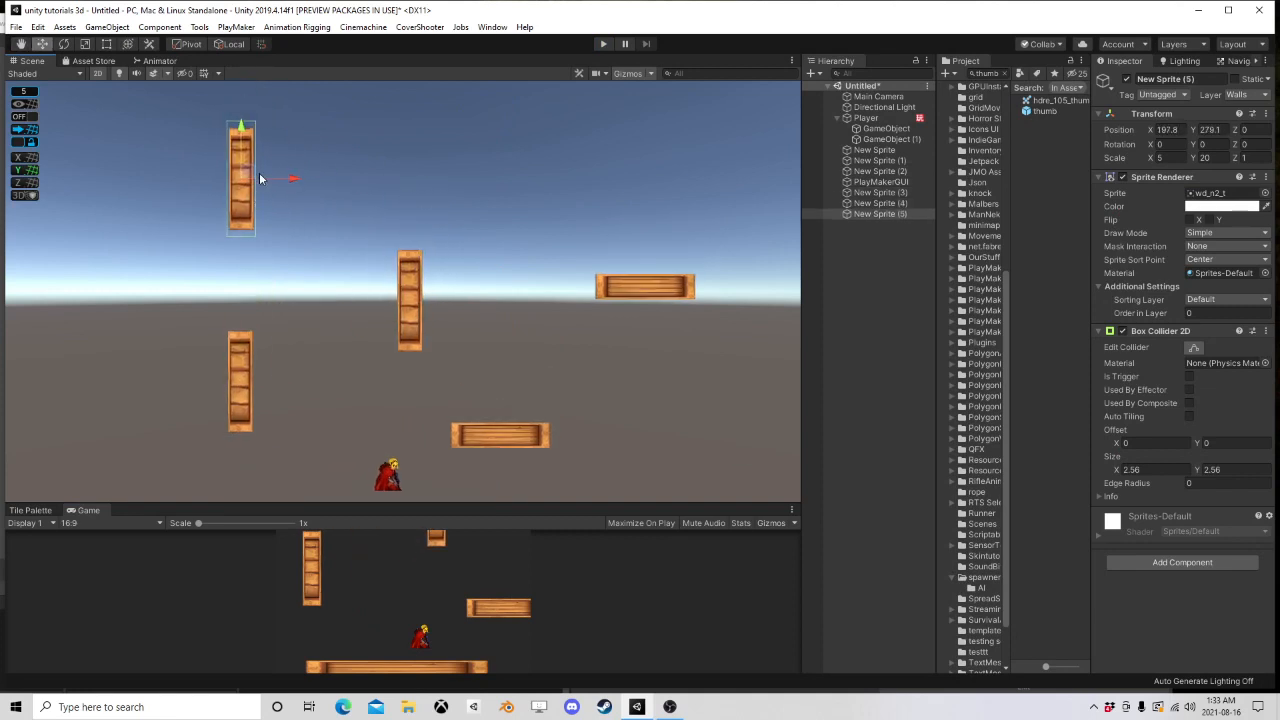
{"action": "key", "text": "ctrl+d"}
{"action": "left_click_drag", "start_coordinate": [260, 178], "coordinate": [432, 135]}
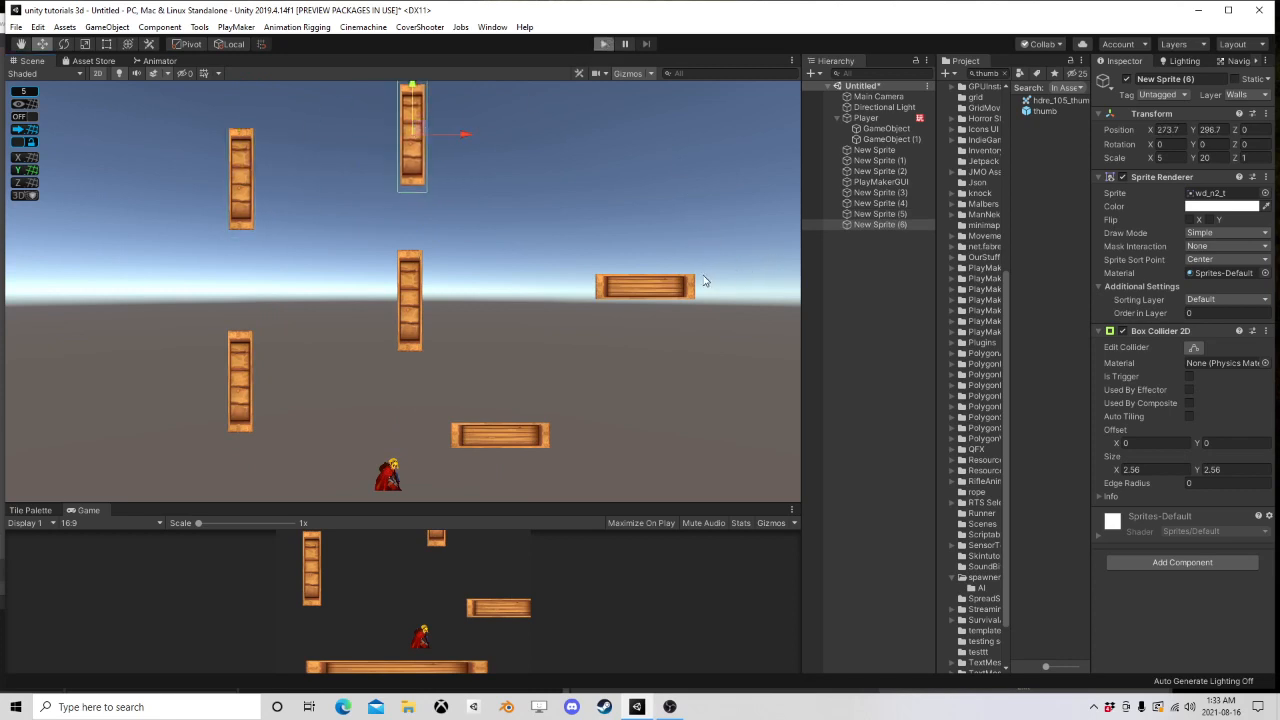
Step: Play the game and test wall jumping between the facing vertical walls
{"action": "key", "text": "ctrl+p"}
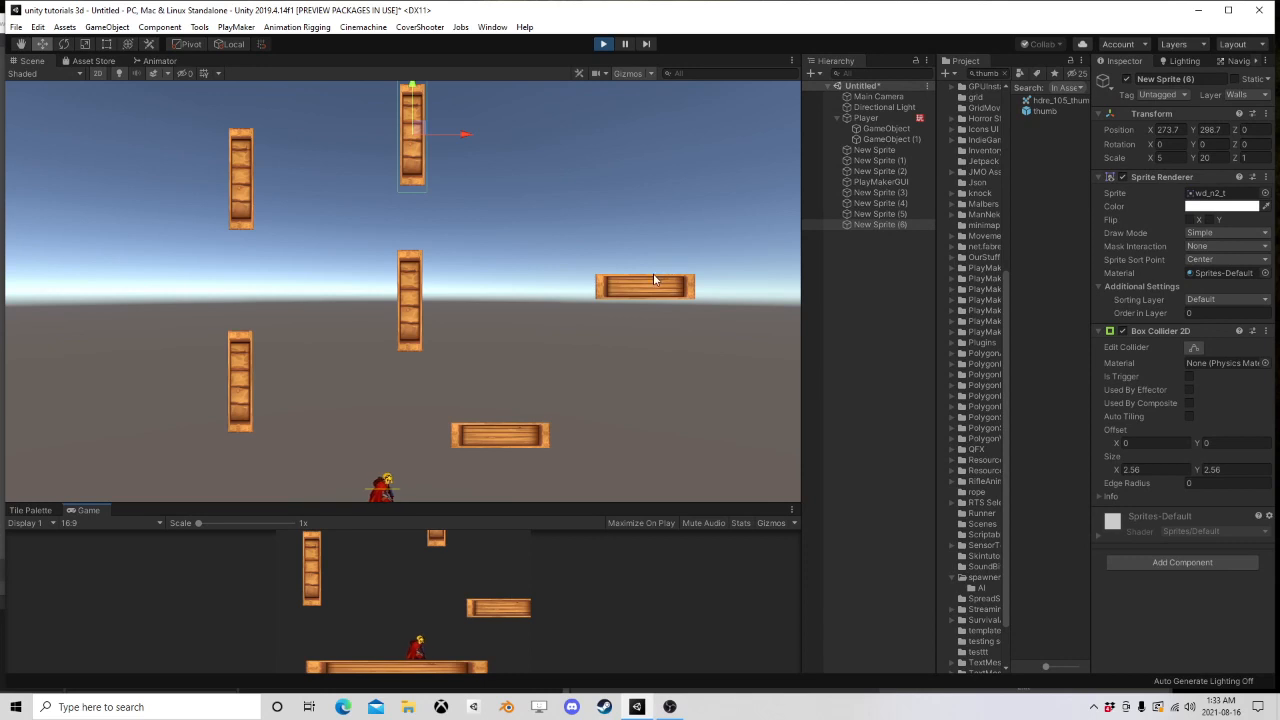
{"action": "key", "text": "a"}
{"action": "key", "text": "space"}
{"action": "key", "text": "space"}
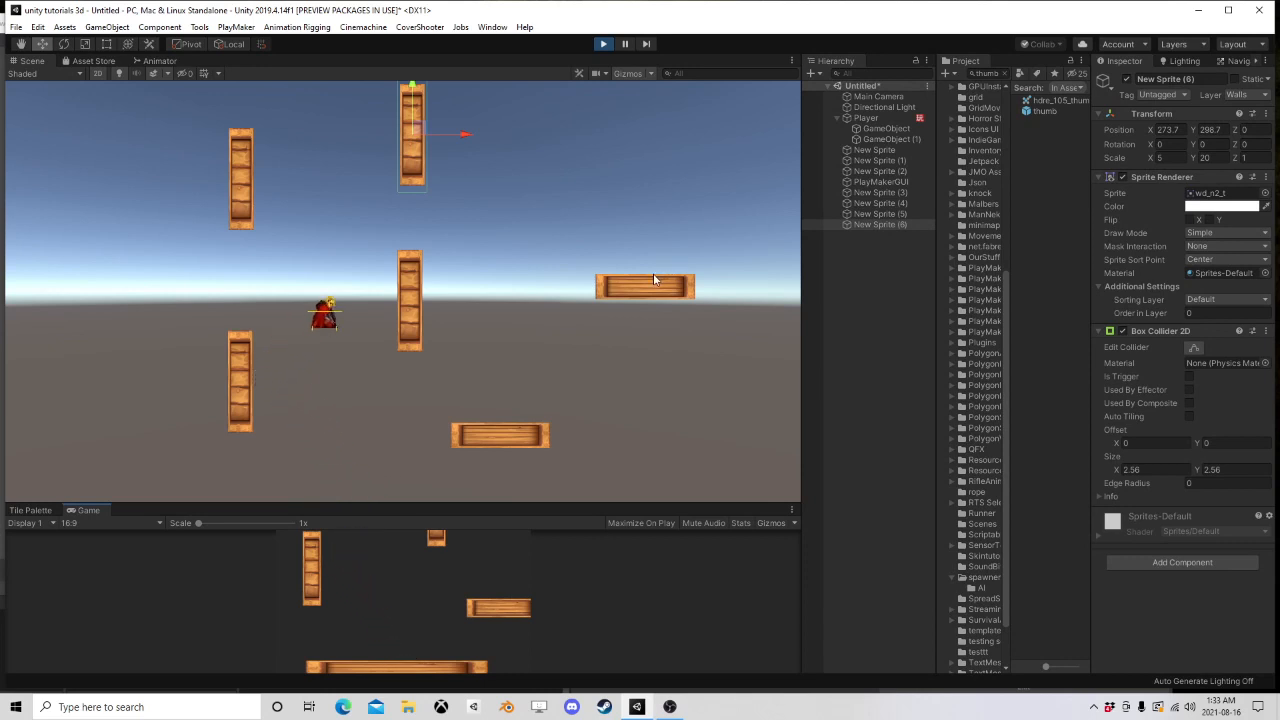
{"action": "key", "text": "space"}
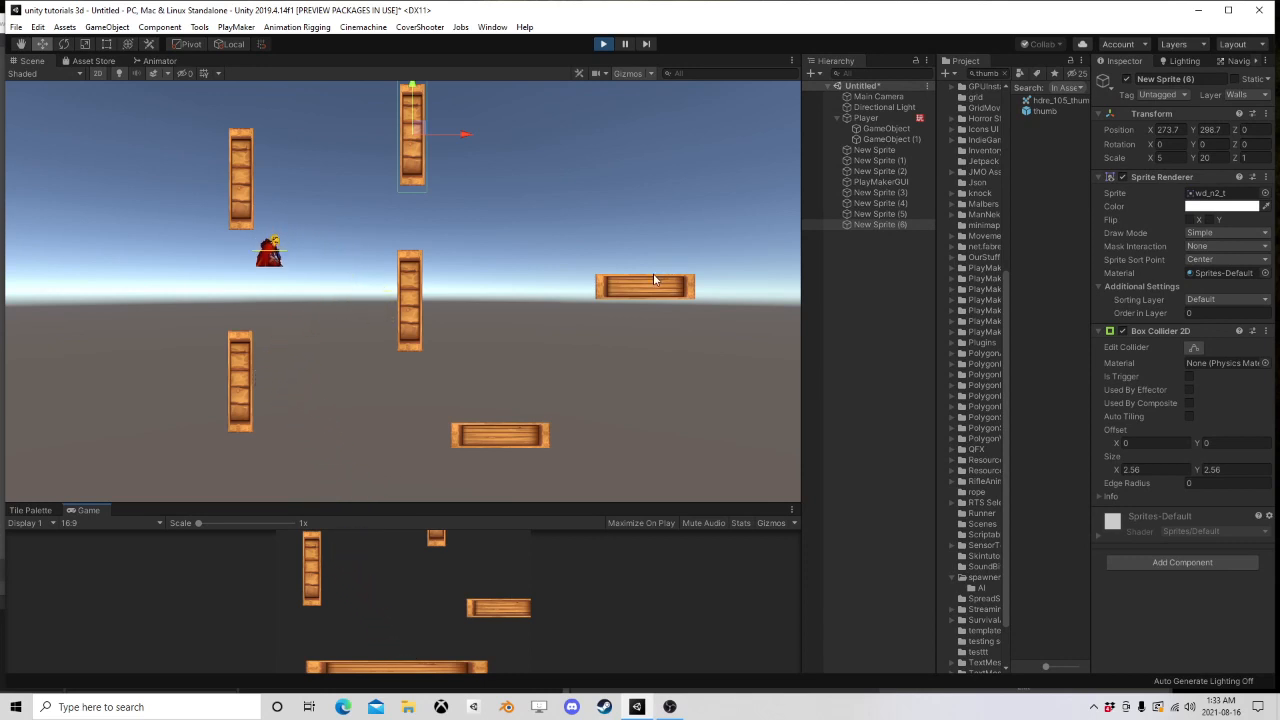
{"action": "key", "text": "space"}
{"action": "key", "text": "space"}
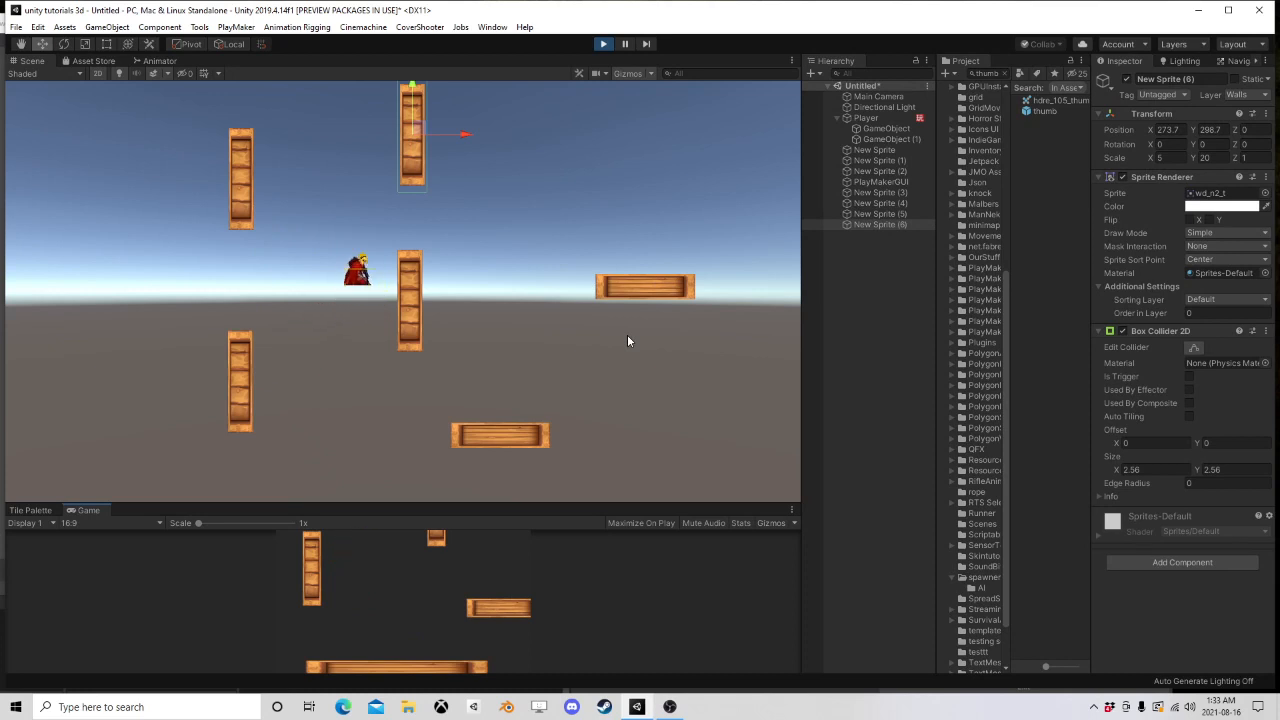
Step: During play mode, lower the upper left wall to about Y 261 and the upper right wall to about Y 281
{"action": "left_click", "coordinate": [237, 189]}
{"action": "left_click_drag", "start_coordinate": [242, 128], "coordinate": [241, 172]}
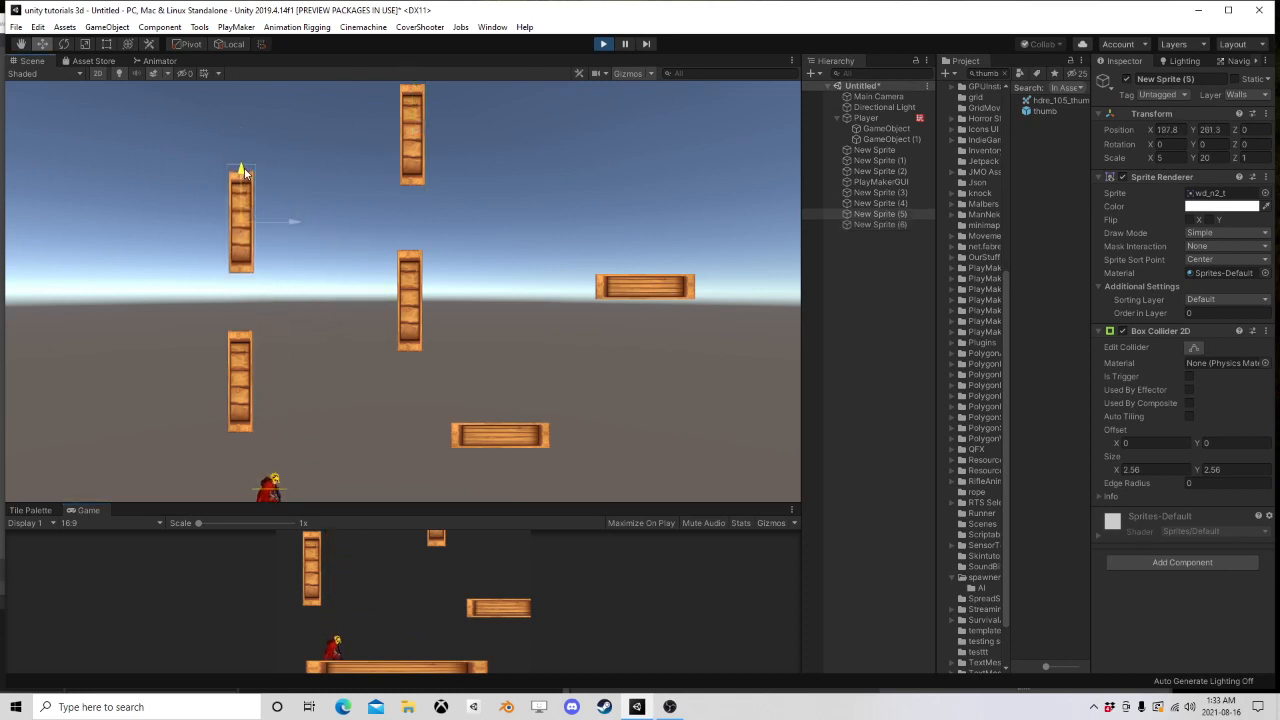
{"action": "left_click", "coordinate": [418, 113]}
{"action": "left_click_drag", "start_coordinate": [415, 91], "coordinate": [416, 127]}
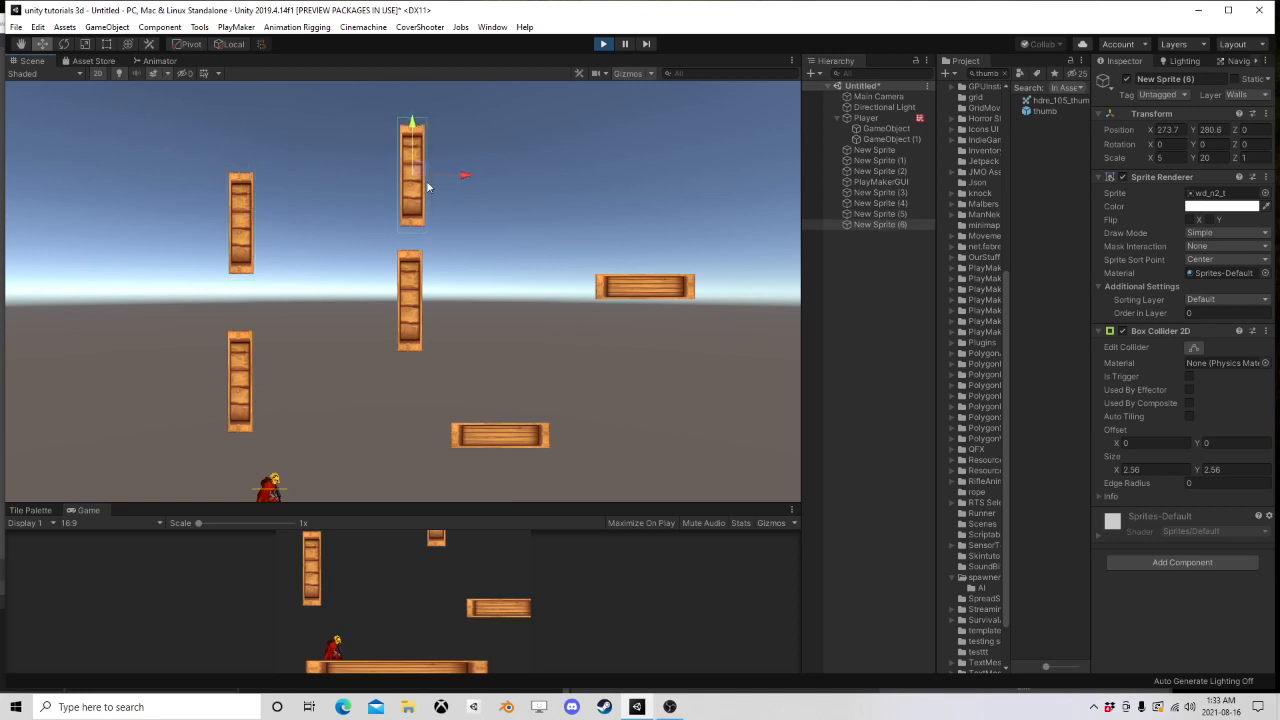
{"action": "scroll", "coordinate": [430, 415], "scroll_direction": "down", "scroll_amount": 4}
{"action": "middle_click_drag", "start_coordinate": [430, 428], "coordinate": [407, 334]}
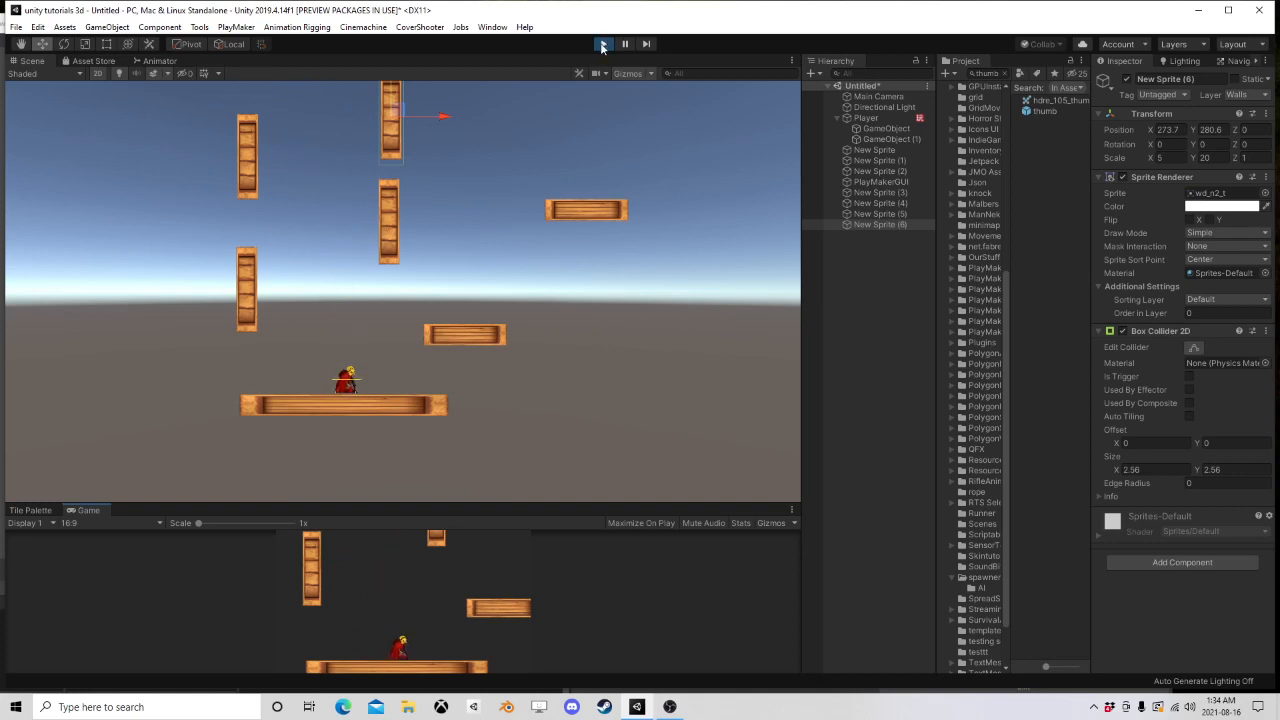
Step: Inspect State 2 and State 1 in the Player's Move FSM, and exit play mode
{"action": "left_click", "coordinate": [890, 119]}
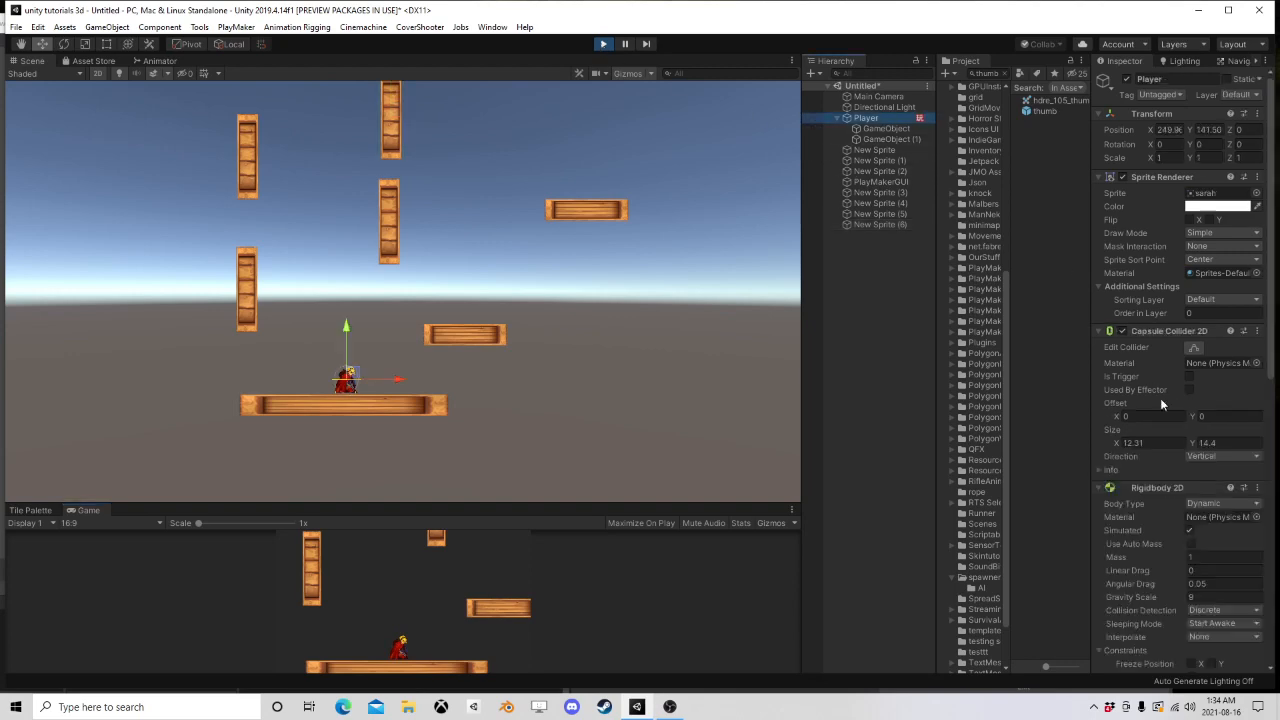
{"action": "scroll", "coordinate": [1170, 410], "scroll_direction": "down", "scroll_amount": 5}
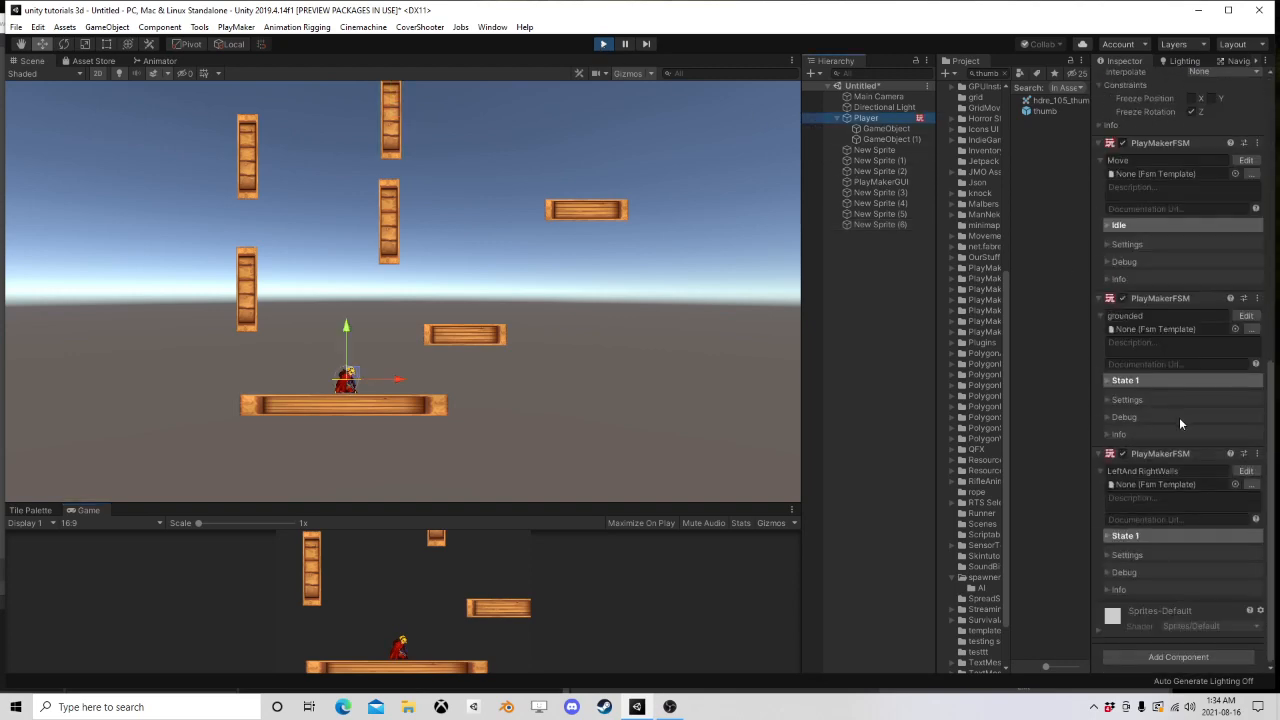
{"action": "left_click", "coordinate": [1245, 161]}
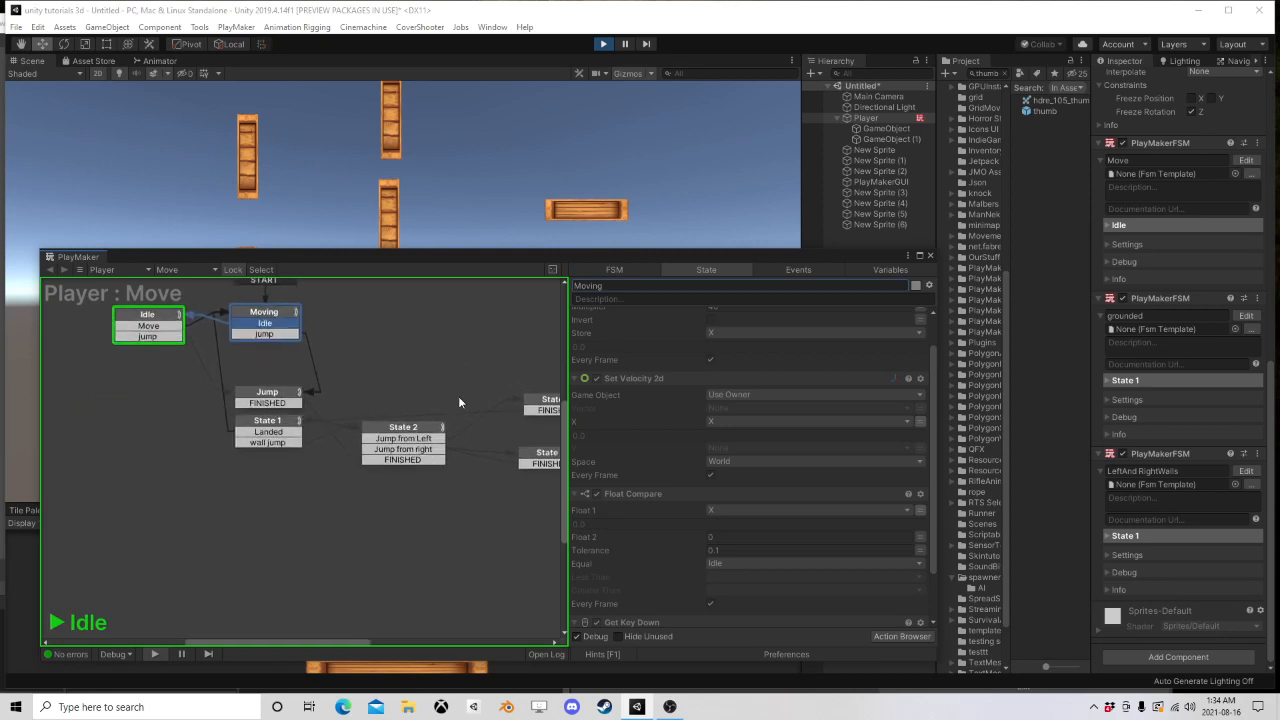
{"action": "left_click_drag", "start_coordinate": [262, 436], "coordinate": [282, 436]}
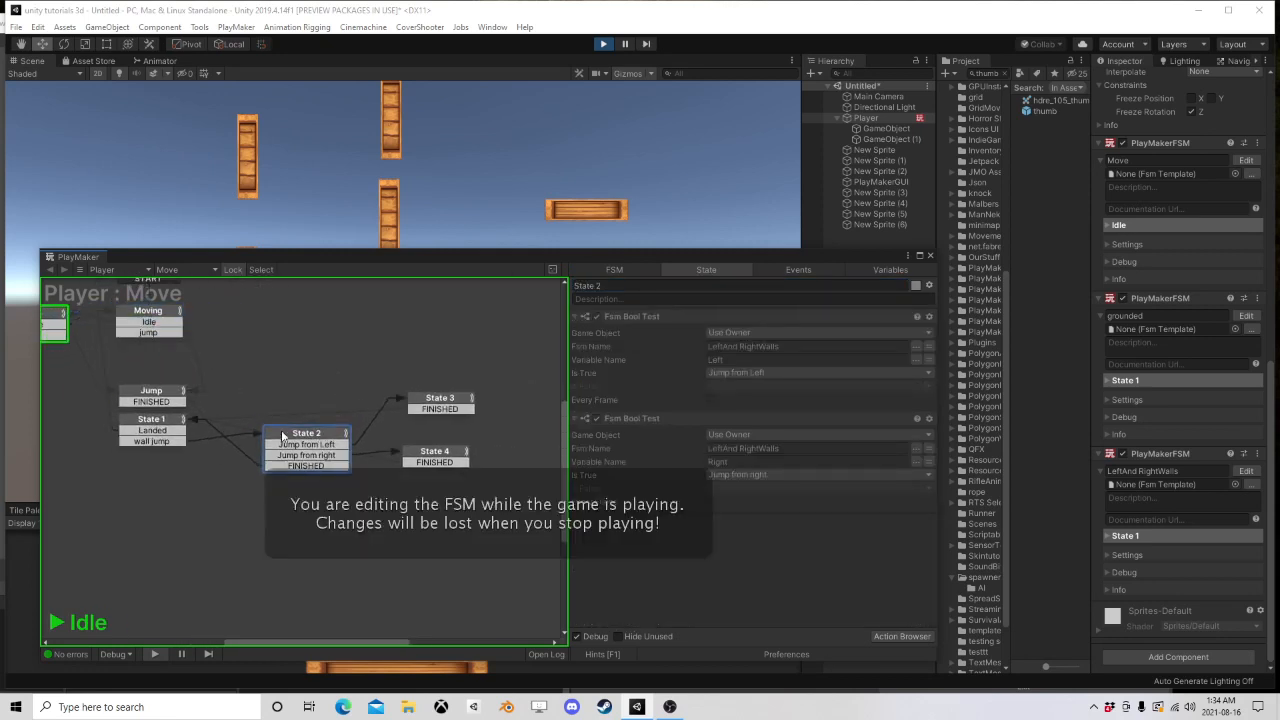
{"action": "left_click", "coordinate": [140, 428]}
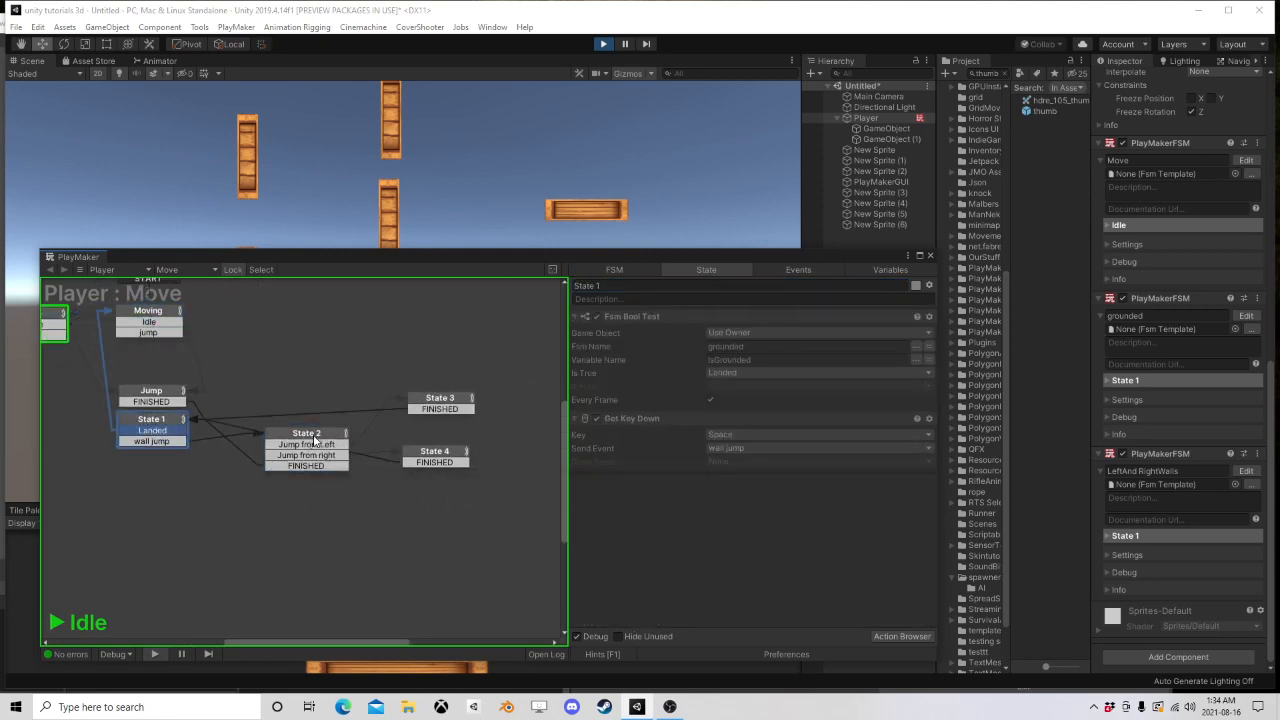
{"action": "left_click", "coordinate": [605, 44]}
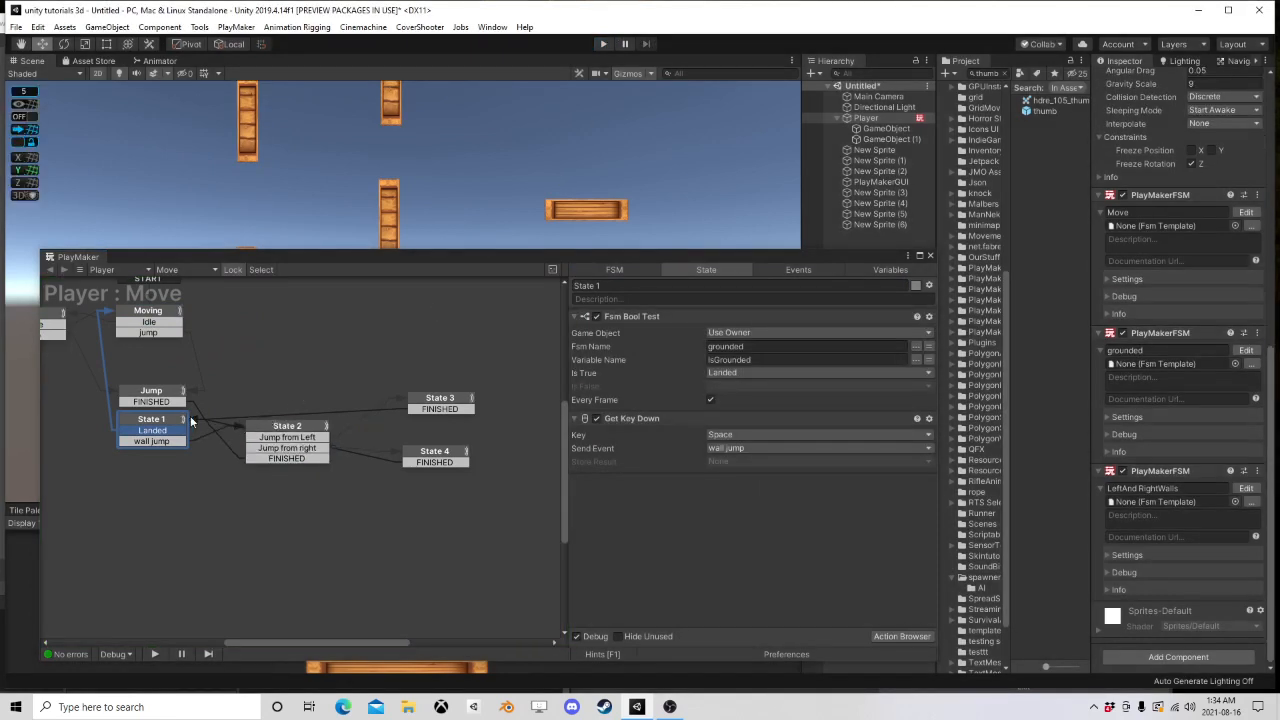
Step: Reposition the State 1 and Jump nodes in the Move FSM graph so they sit slightly further apart
{"action": "middle_click_drag", "start_coordinate": [232, 409], "coordinate": [320, 391]}
{"action": "left_click_drag", "start_coordinate": [280, 404], "coordinate": [282, 429]}
{"action": "left_click_drag", "start_coordinate": [282, 372], "coordinate": [282, 382]}
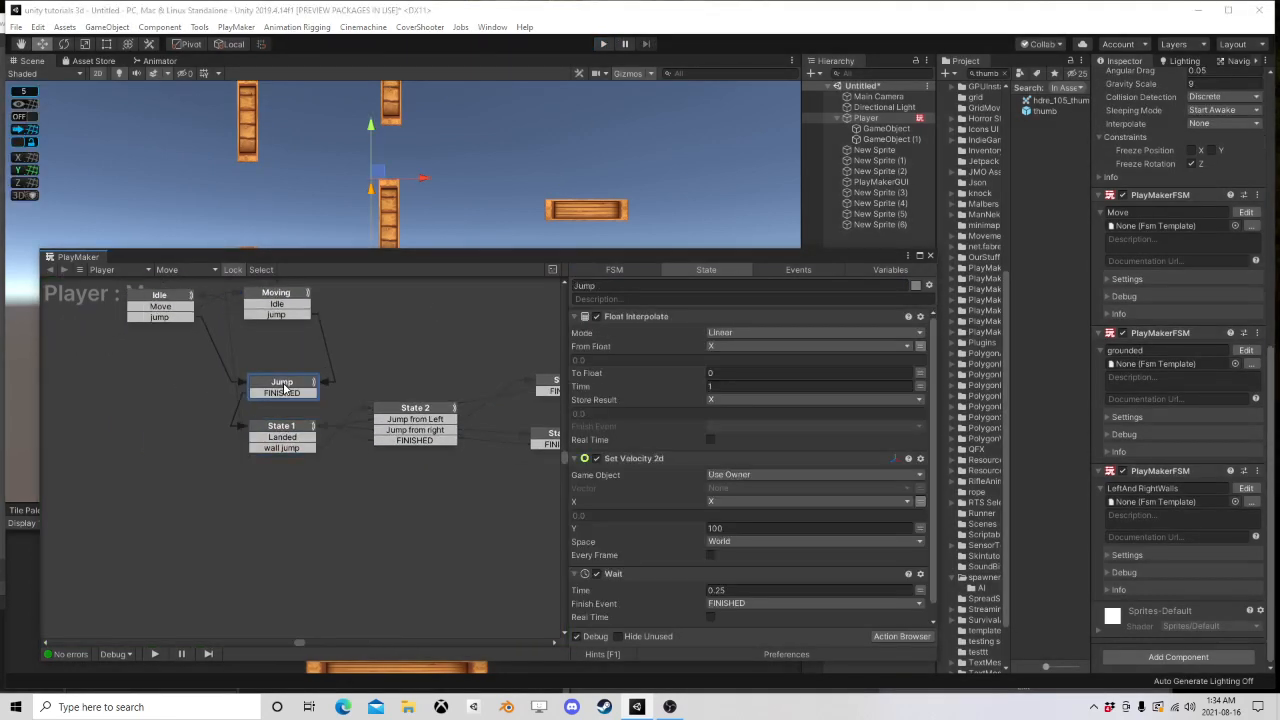
Step: Add a Set Int Value action to the Jump state and place it first among the state's actions
{"action": "scroll", "coordinate": [659, 442], "scroll_direction": "down", "scroll_amount": 1}
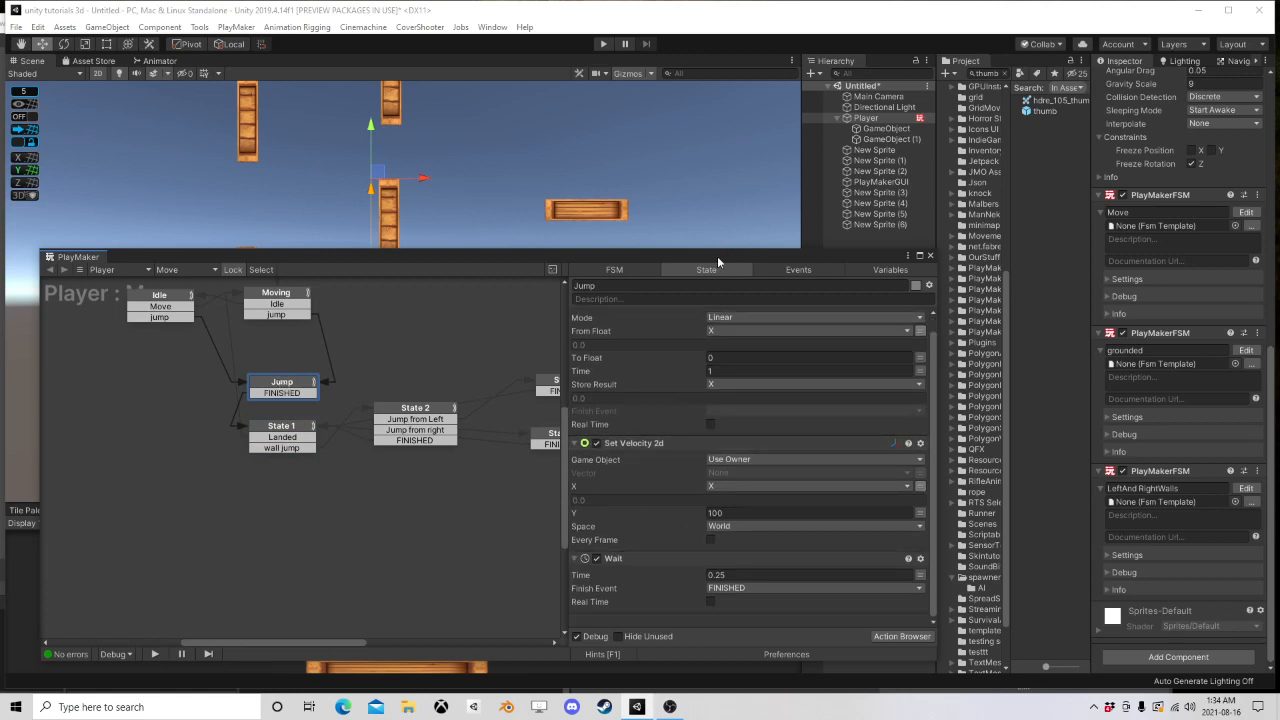
{"action": "left_click_drag", "start_coordinate": [717, 256], "coordinate": [727, 149]}
{"action": "left_click", "coordinate": [917, 532]}
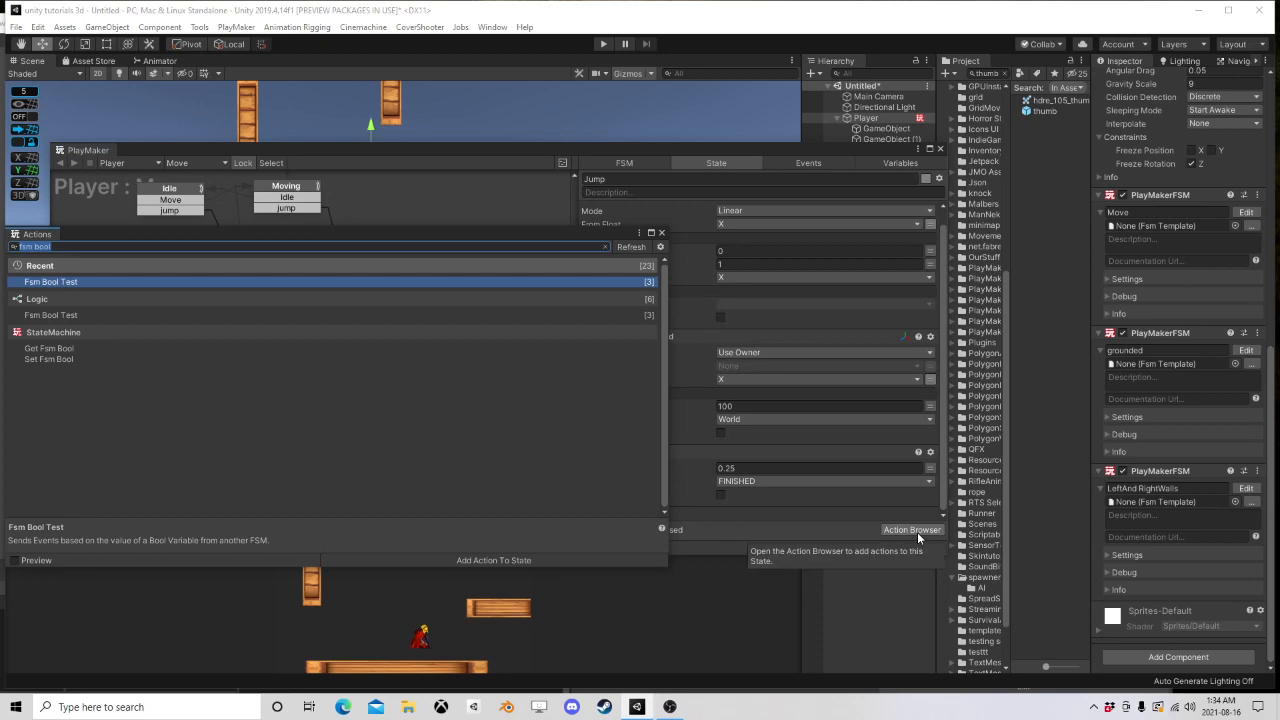
{"action": "type", "text": "set int val"}
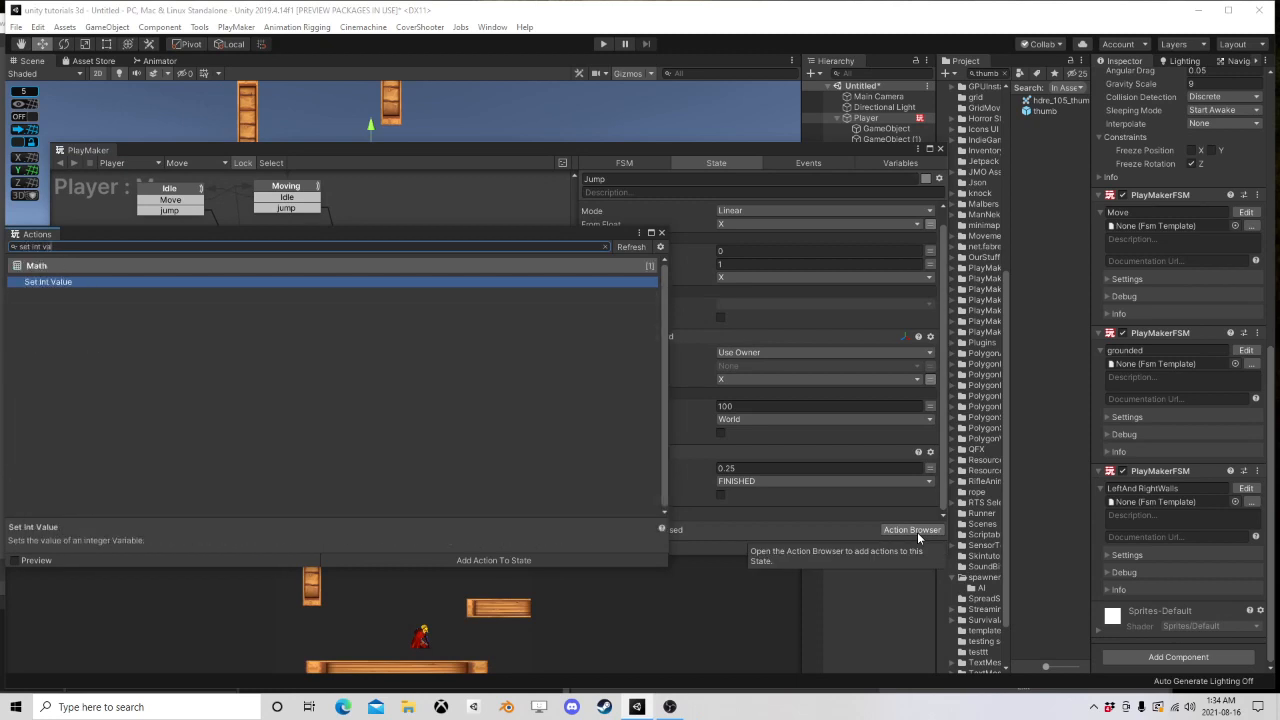
{"action": "key", "text": "Return"}
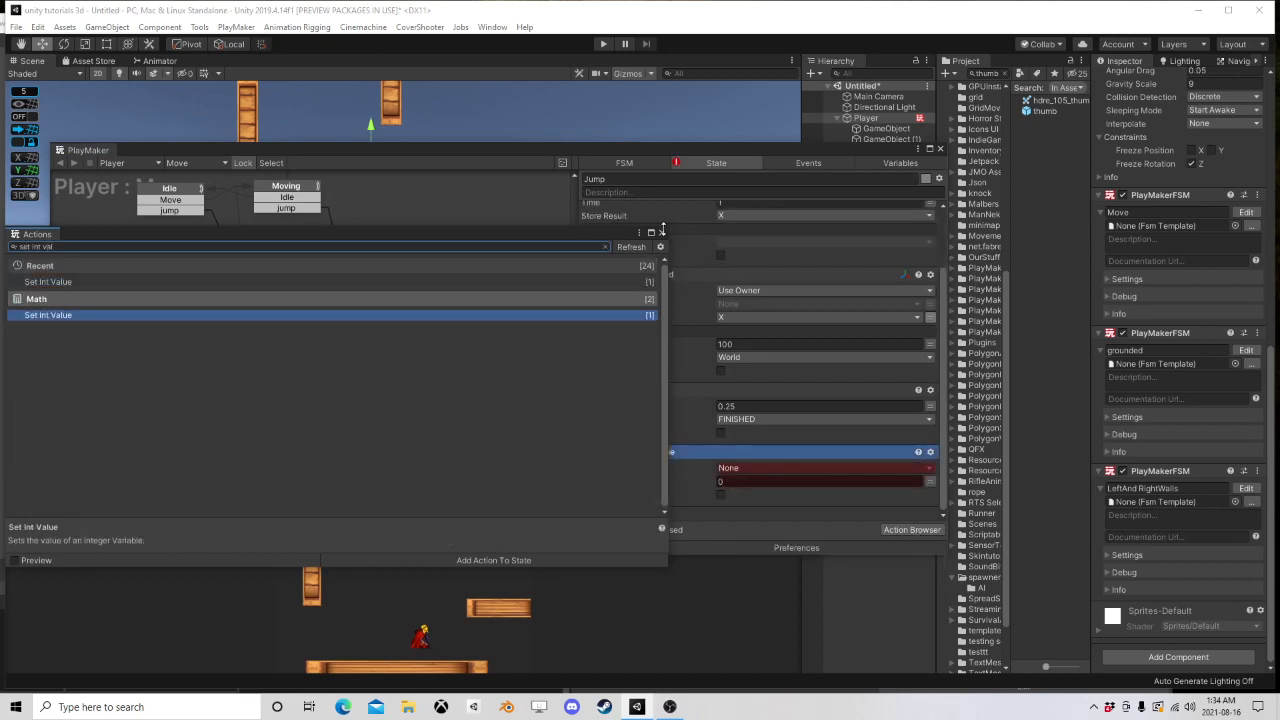
{"action": "left_click", "coordinate": [661, 233]}
{"action": "right_click", "coordinate": [694, 451]}
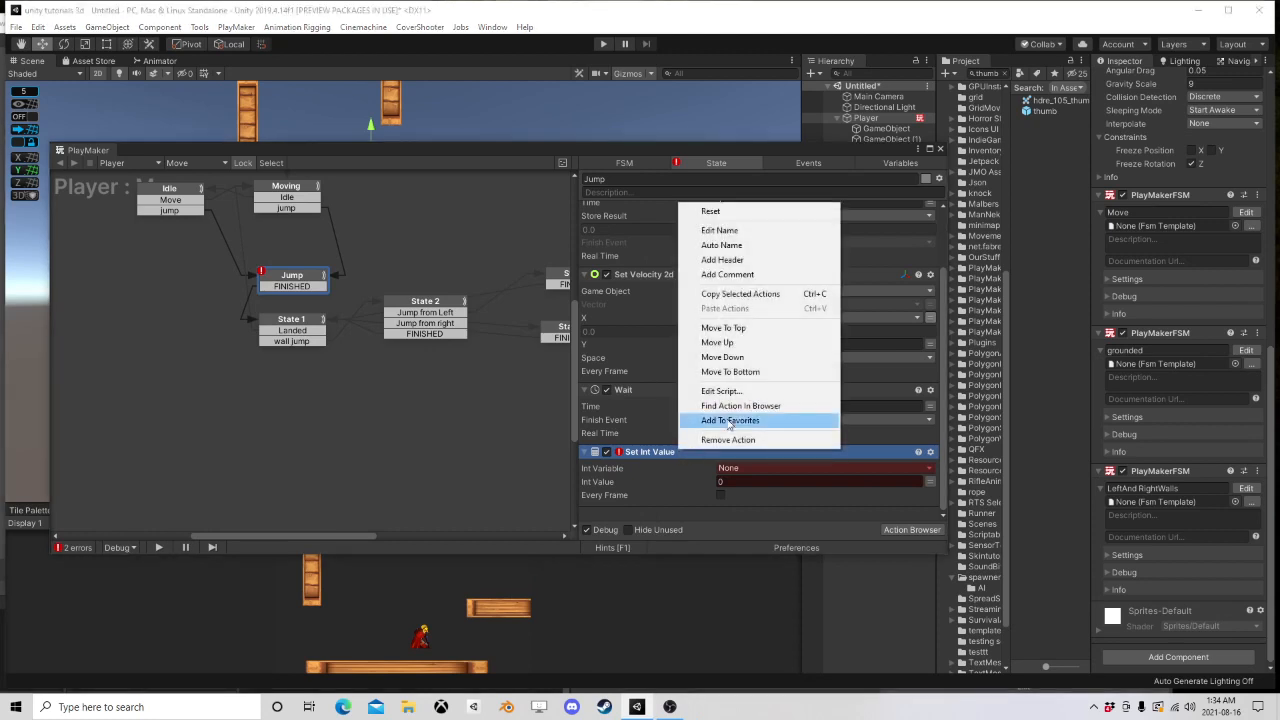
{"action": "left_click", "coordinate": [740, 324]}
Step: Assign a new int variable named Jump Times to the Set Int Value action and set its value to 2
{"action": "left_click", "coordinate": [741, 226]}
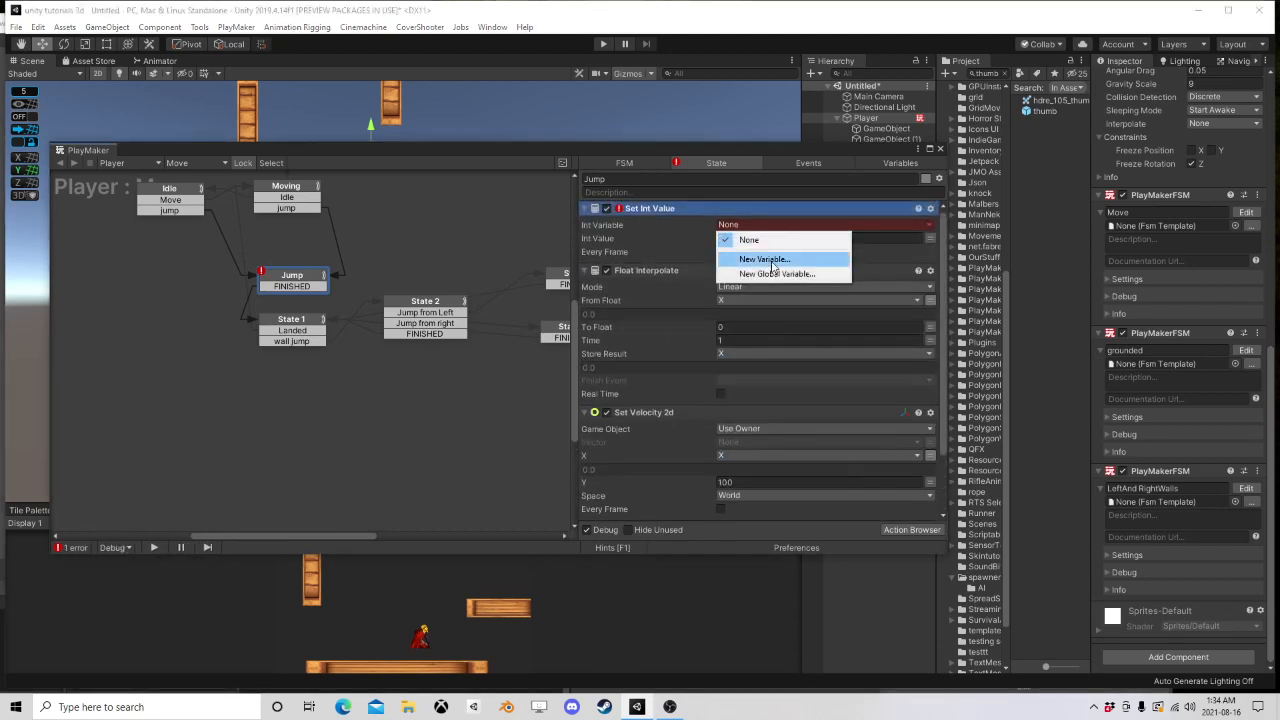
{"action": "left_click", "coordinate": [770, 254]}
{"action": "type", "text": "Jump Times"}
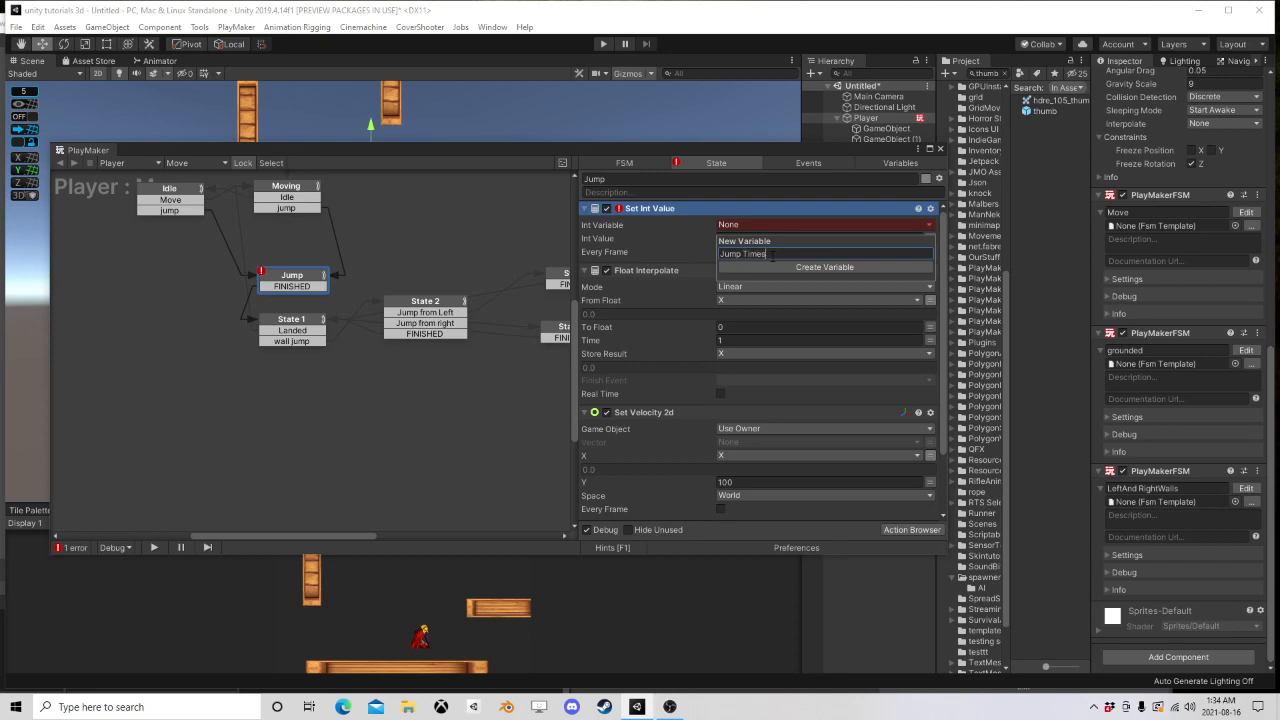
{"action": "key", "text": "Return"}
{"action": "left_click", "coordinate": [772, 254]}
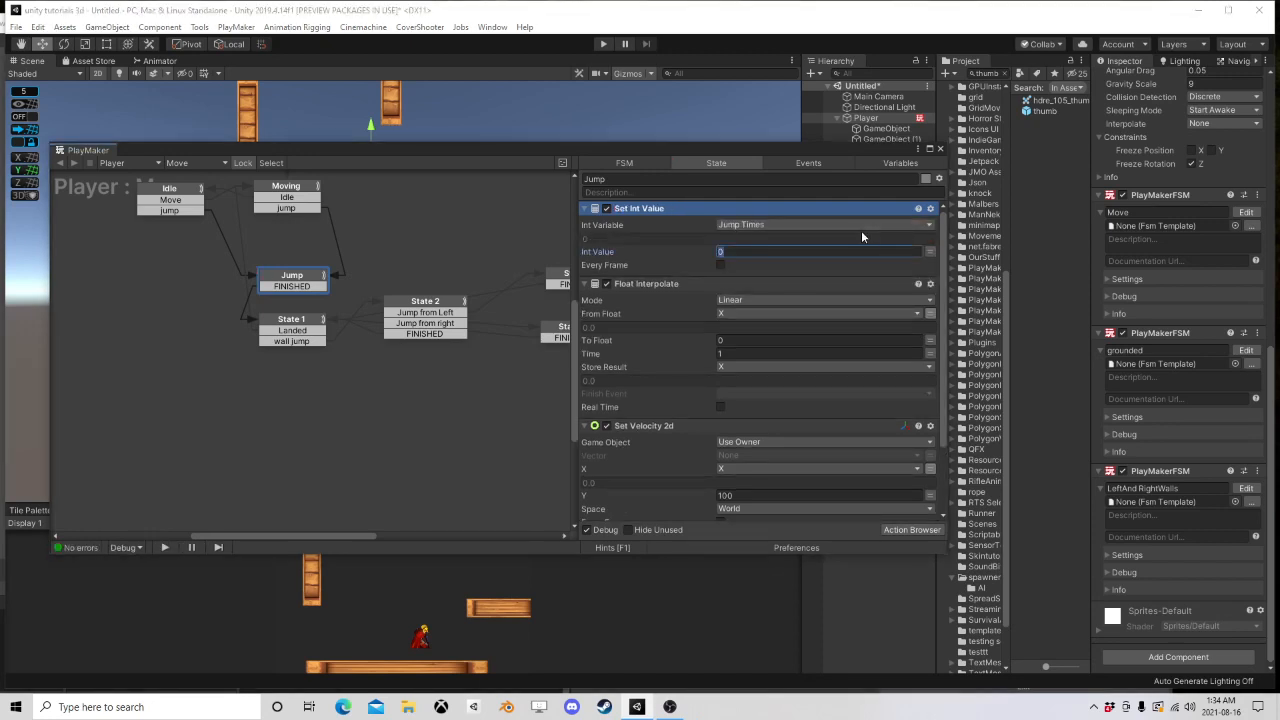
{"action": "type", "text": "2"}
Step: Shift State 3 and State 4 away from State 2, add a new state in the gap, and route State 2's Jump from Left to it
{"action": "left_click", "coordinate": [306, 325]}
{"action": "middle_click_drag", "start_coordinate": [449, 353], "coordinate": [207, 380]}
{"action": "left_click_drag", "start_coordinate": [271, 268], "coordinate": [393, 408]}
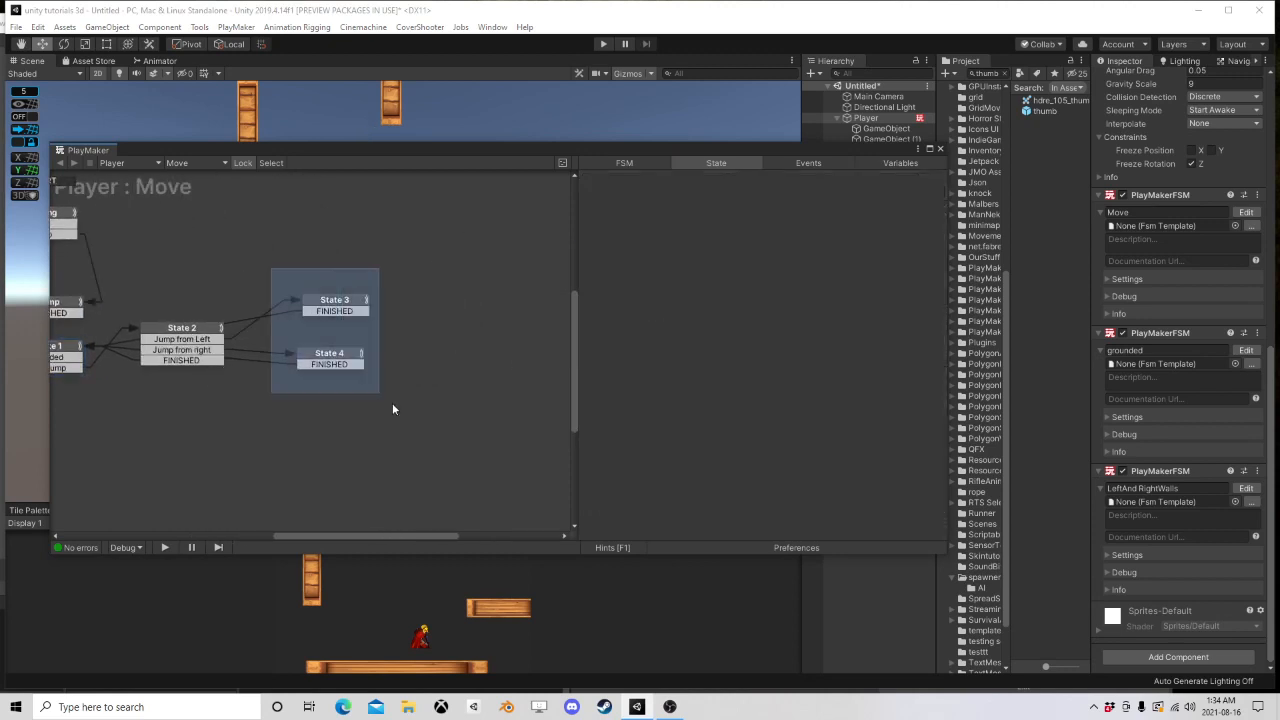
{"action": "left_click_drag", "start_coordinate": [340, 303], "coordinate": [485, 314]}
{"action": "right_click", "coordinate": [317, 290]}
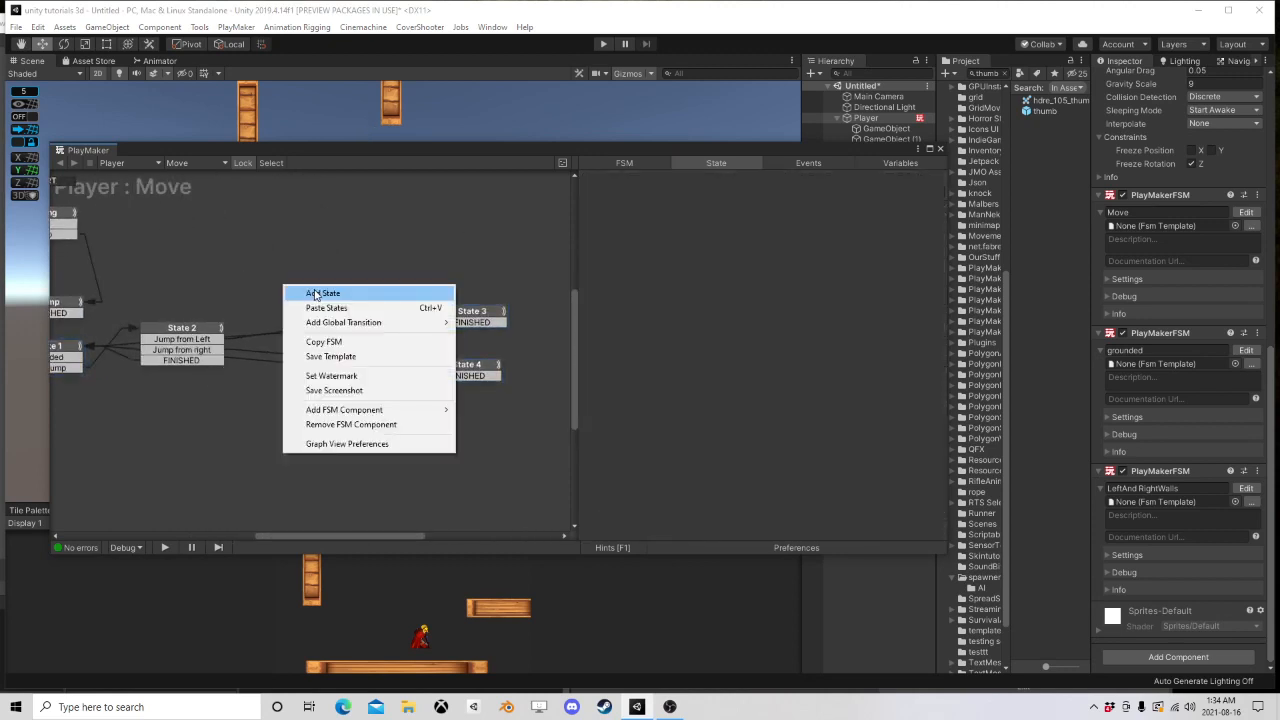
{"action": "left_click", "coordinate": [315, 294]}
{"action": "left_click", "coordinate": [210, 340]}
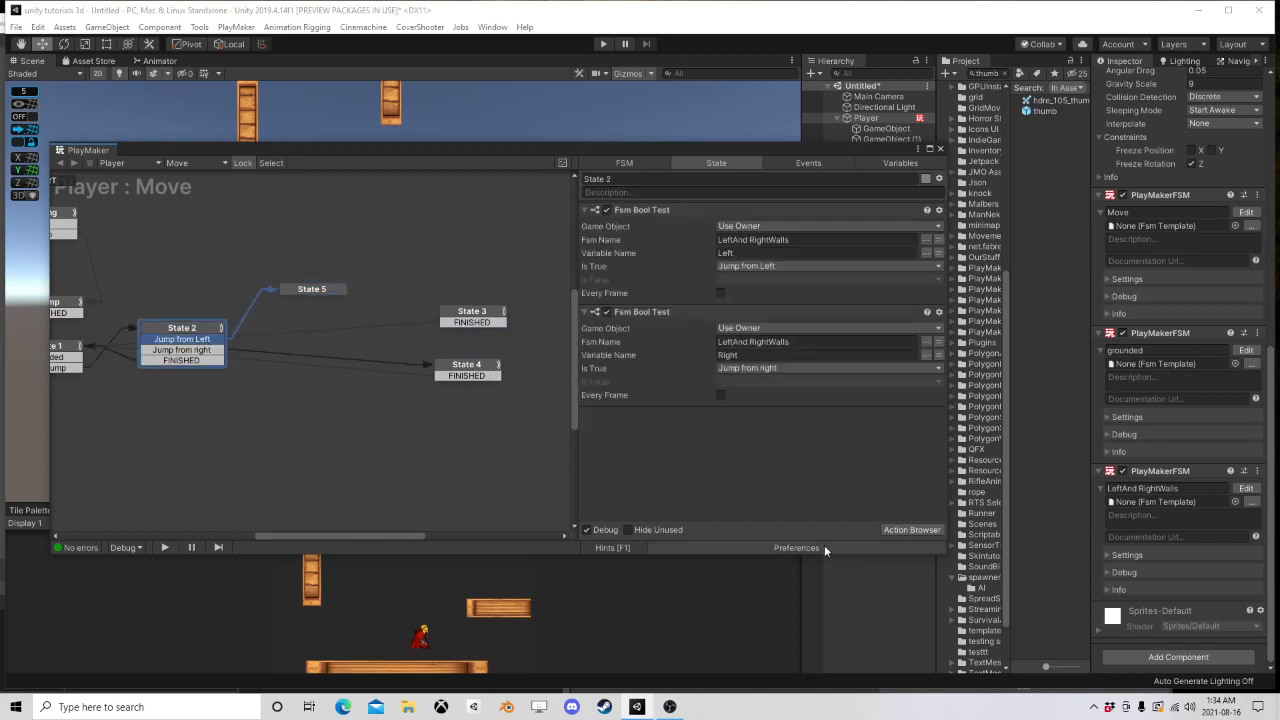
Step: Add an Int Compare action to State 5 with the Jump Times variable as Integer 1
{"action": "left_click", "coordinate": [300, 290]}
{"action": "left_click", "coordinate": [911, 529]}
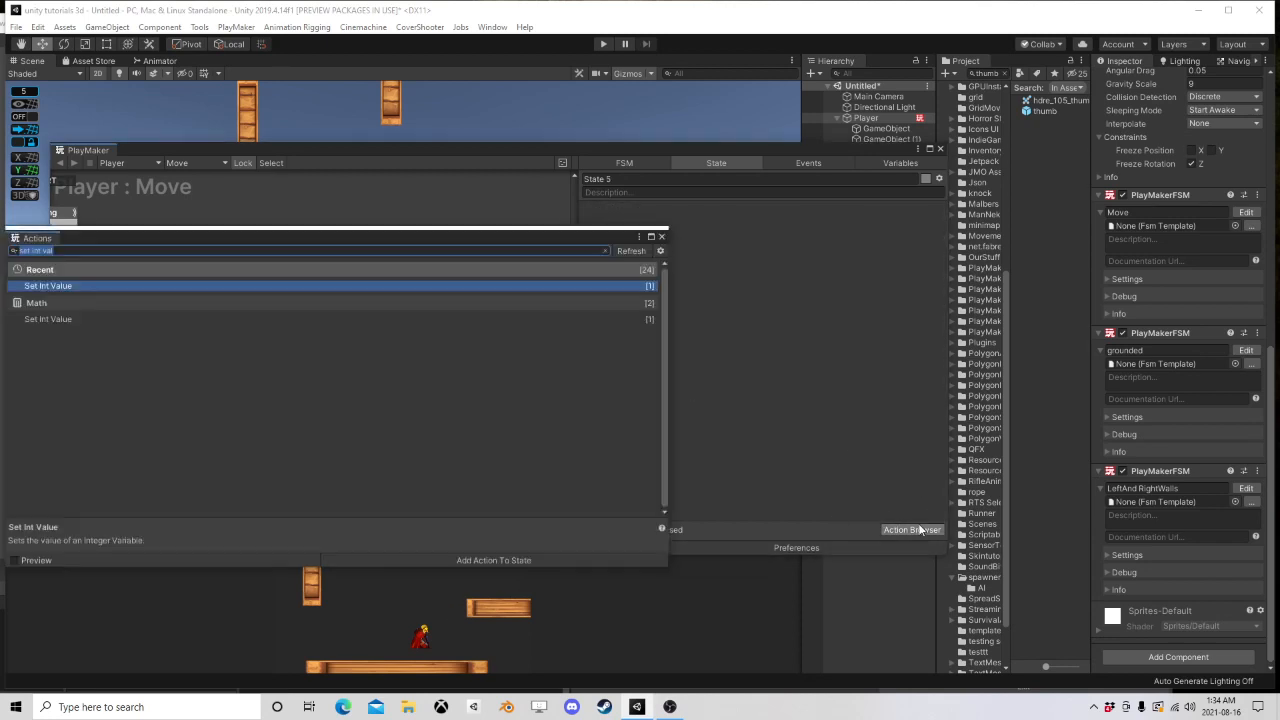
{"action": "type", "text": "int com"}
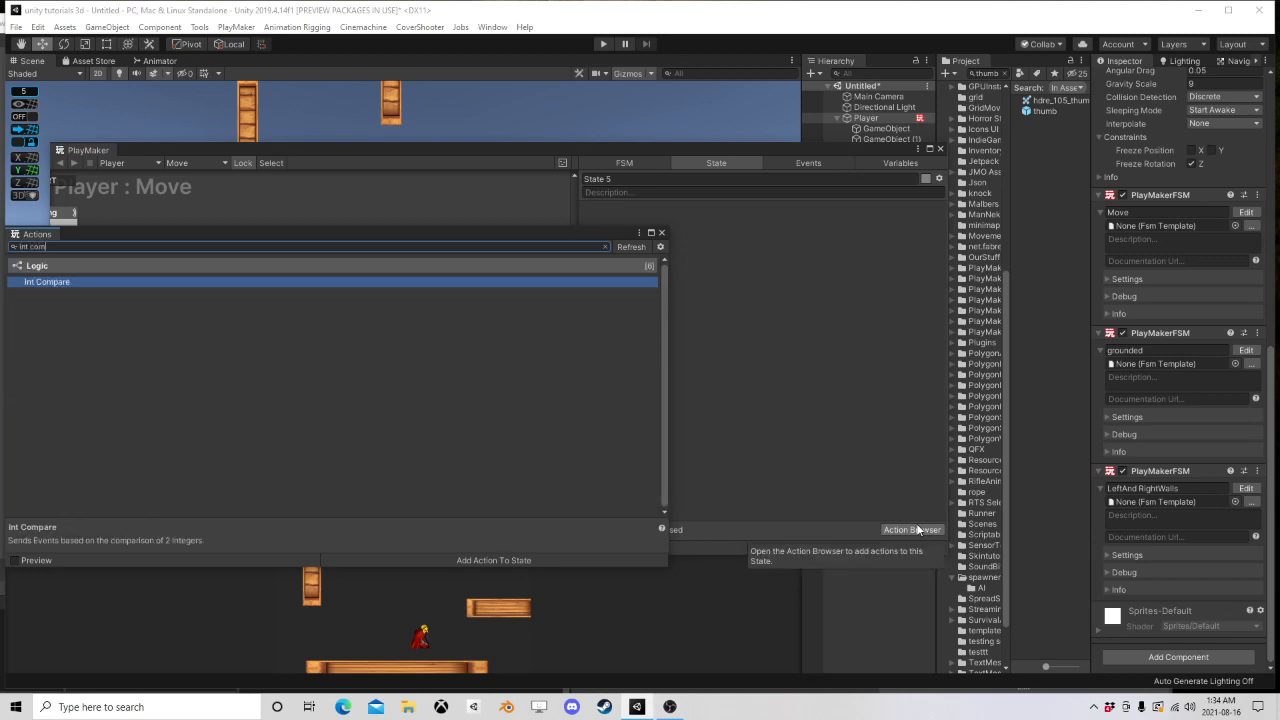
{"action": "key", "text": "Return"}
{"action": "left_click", "coordinate": [661, 232]}
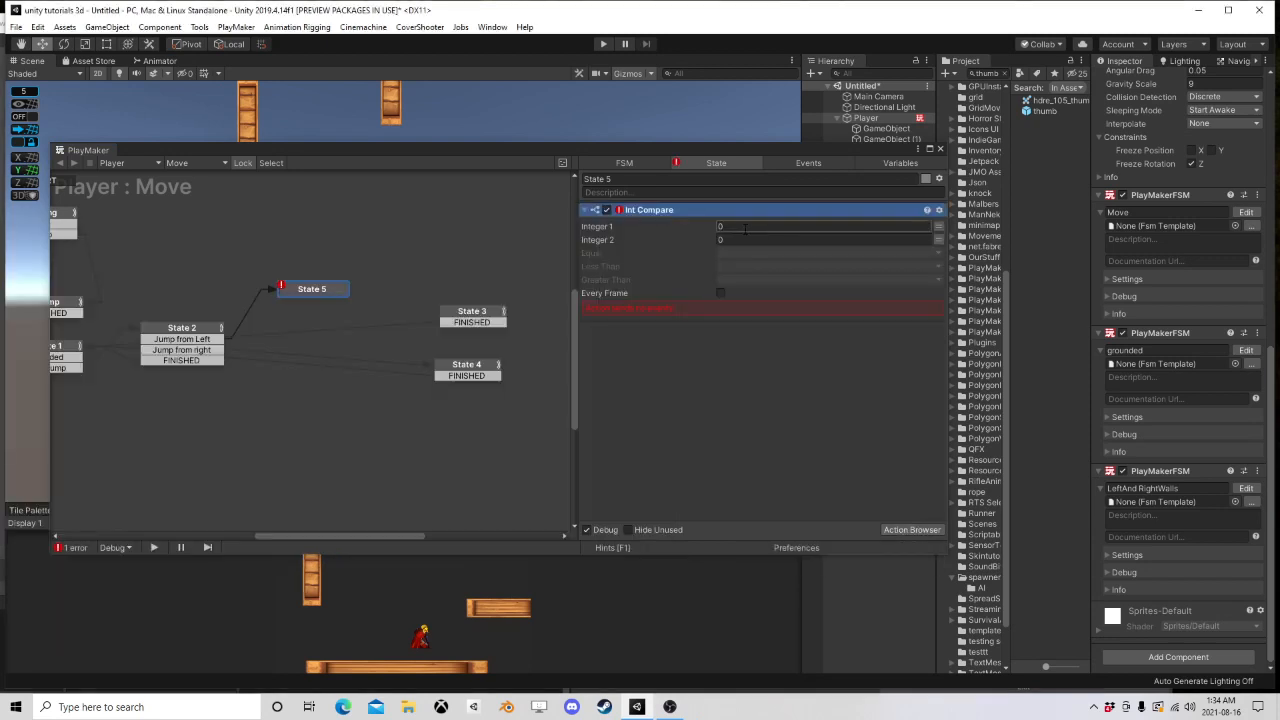
{"action": "left_click", "coordinate": [938, 227]}
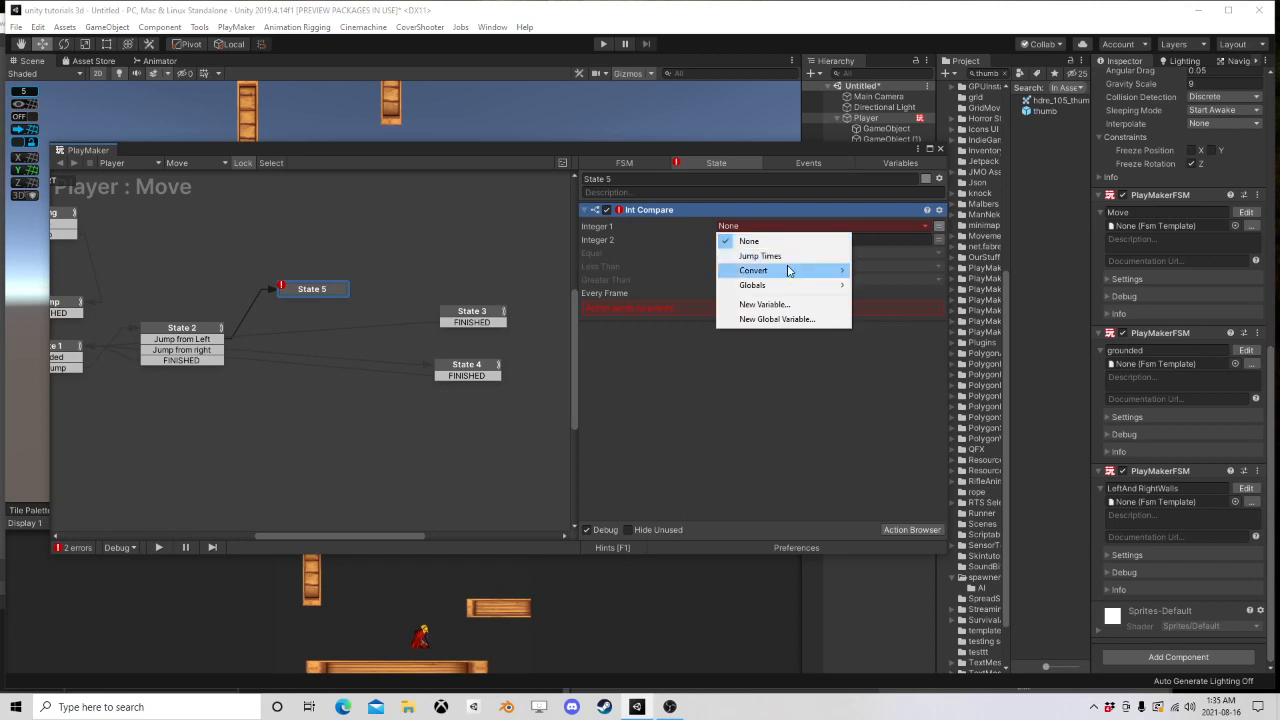
{"action": "left_click", "coordinate": [771, 253]}
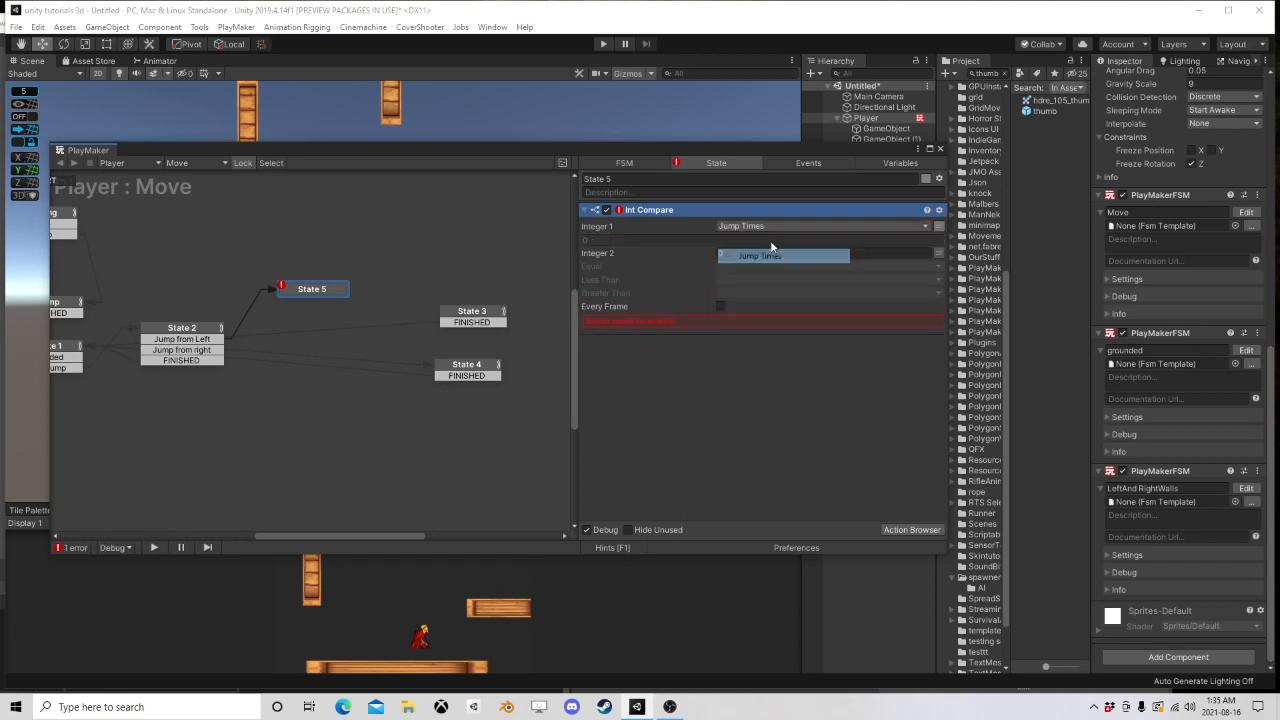
Step: Create the events ok for Greater Than and cant for Equal in Int Compare, and add both as State 5 transitions
{"action": "left_click", "coordinate": [735, 292]}
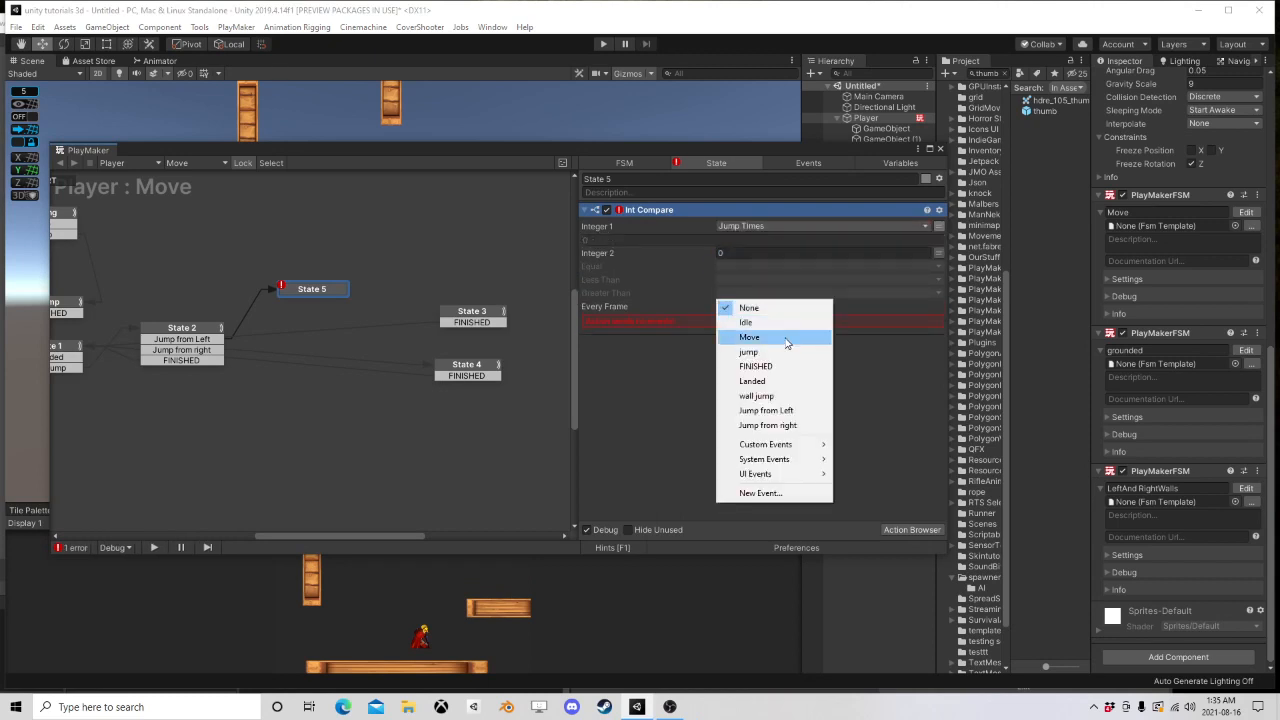
{"action": "left_click", "coordinate": [779, 494]}
{"action": "type", "text": "ok"}
{"action": "key", "text": "Return"}
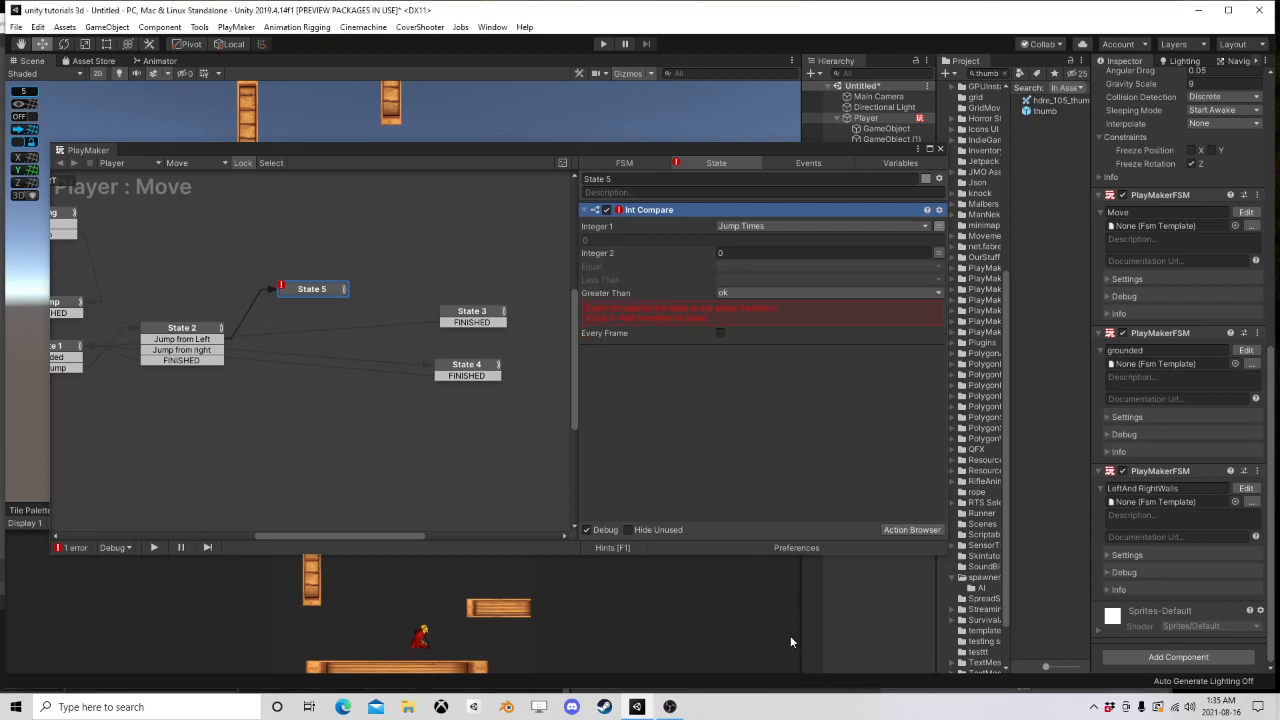
{"action": "left_click", "coordinate": [734, 277]}
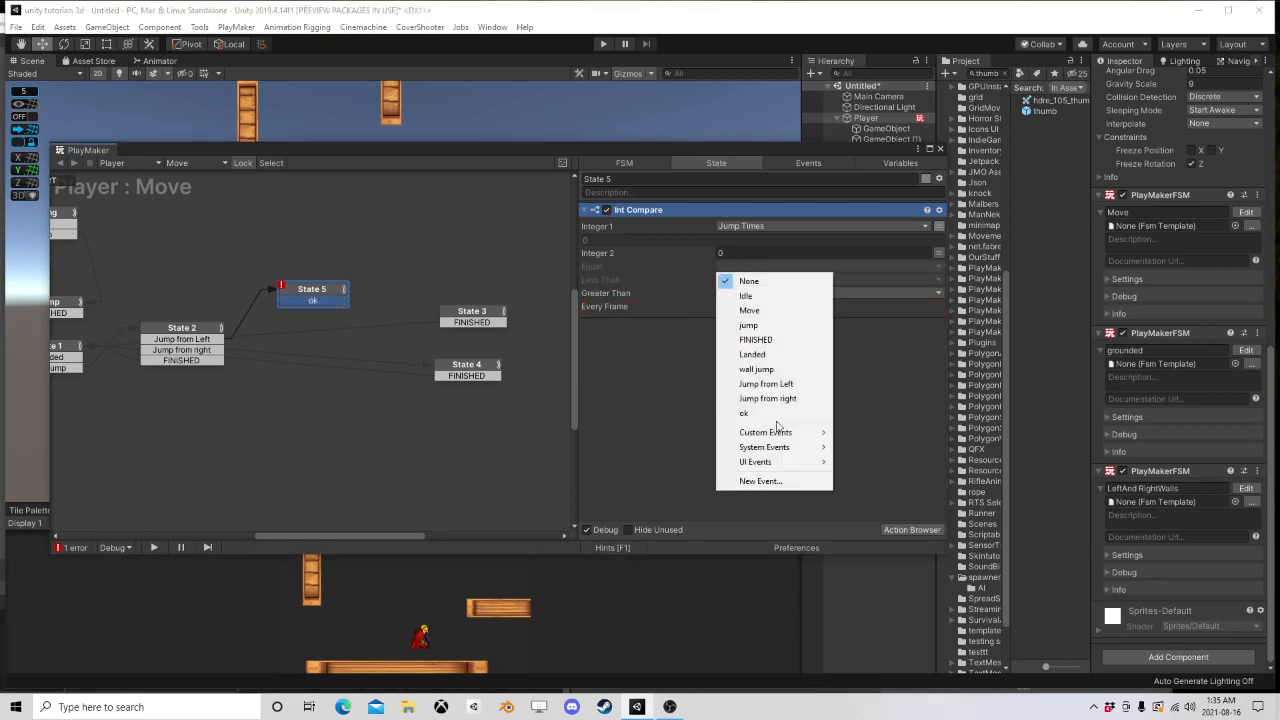
{"action": "left_click", "coordinate": [767, 480]}
{"action": "type", "text": "cant"}
{"action": "key", "text": "Return"}
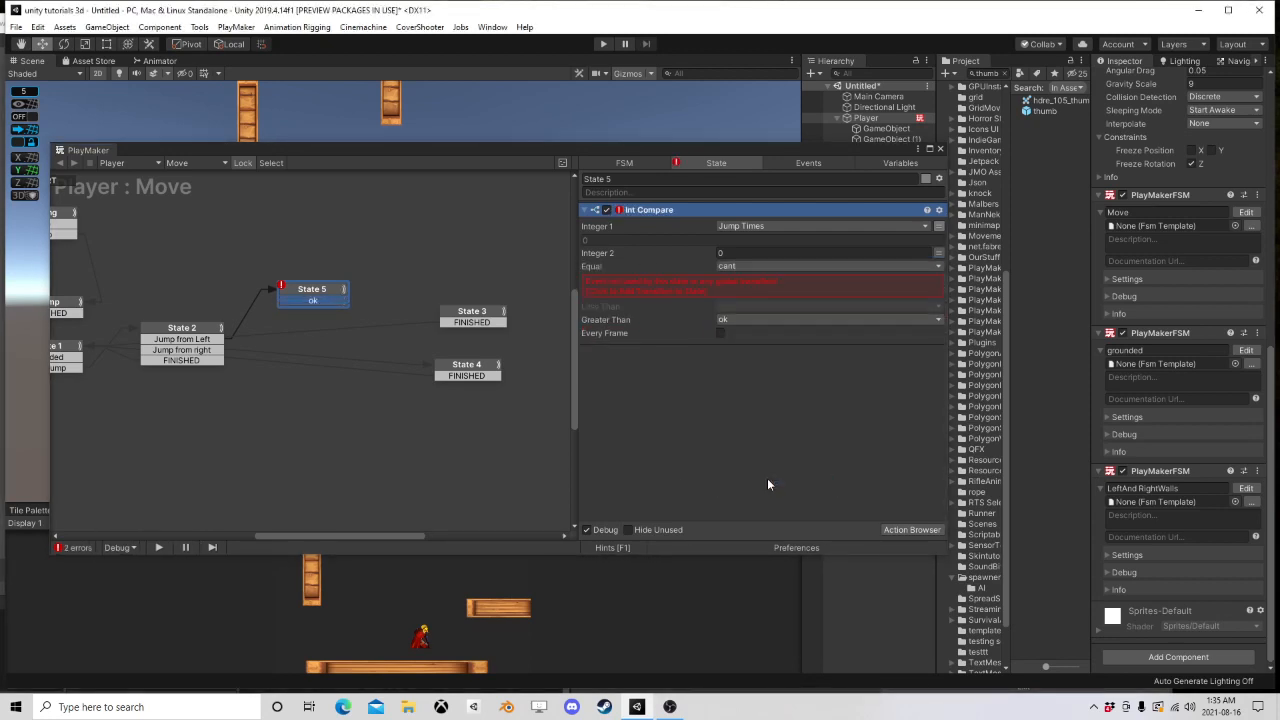
{"action": "left_click", "coordinate": [678, 289]}
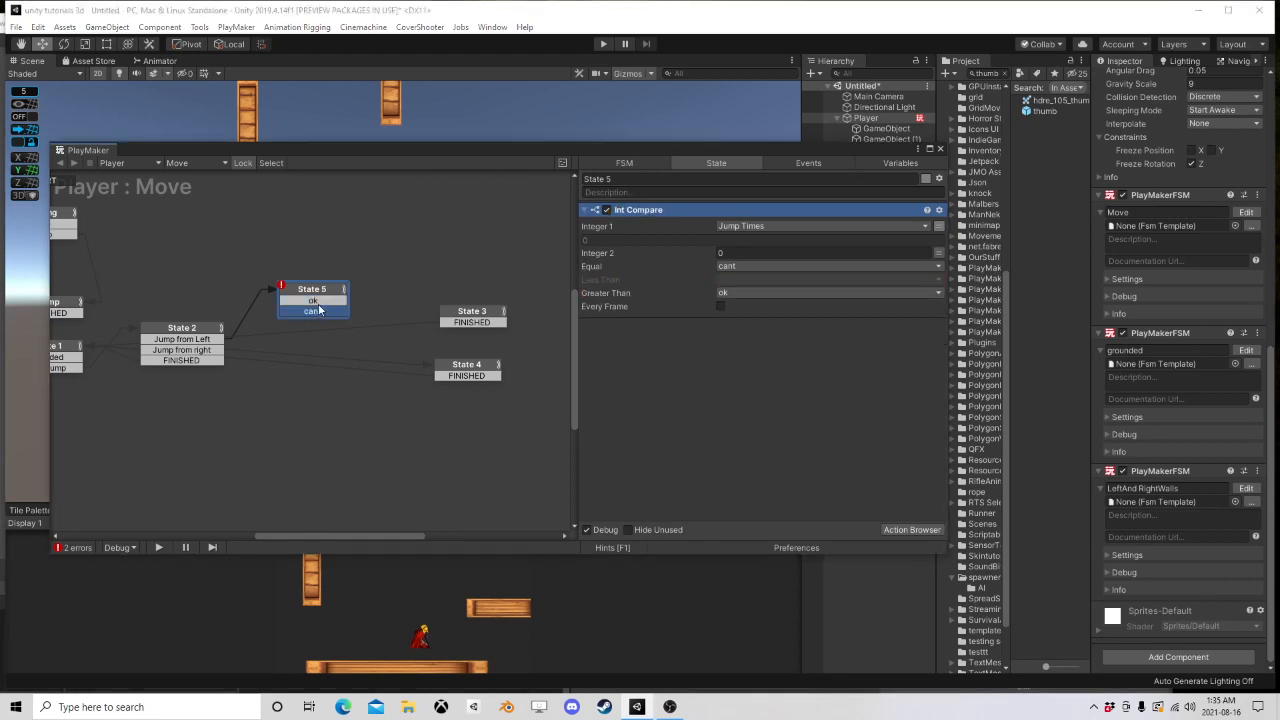
Step: Connect State 5's ok transition to State 3 and its cant transition back to State 1
{"action": "left_click_drag", "start_coordinate": [316, 300], "coordinate": [475, 328]}
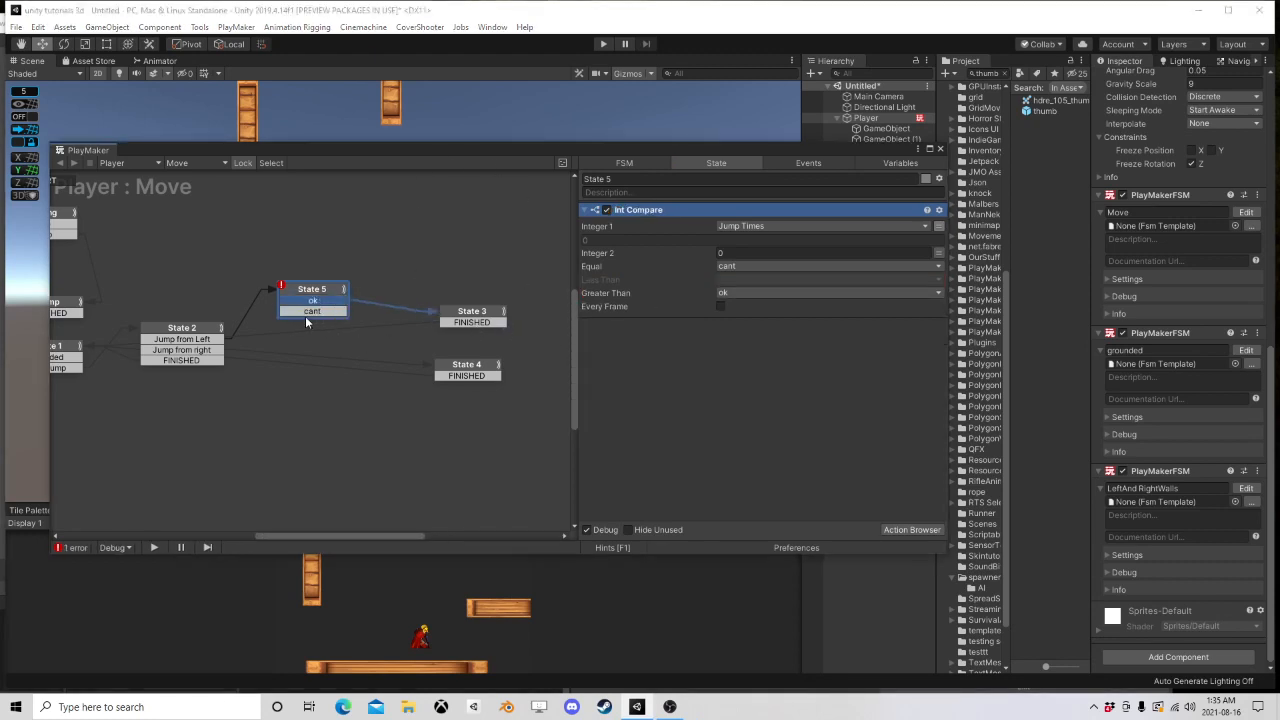
{"action": "middle_click_drag", "start_coordinate": [252, 375], "coordinate": [361, 388]}
{"action": "left_click_drag", "start_coordinate": [406, 326], "coordinate": [150, 372]}
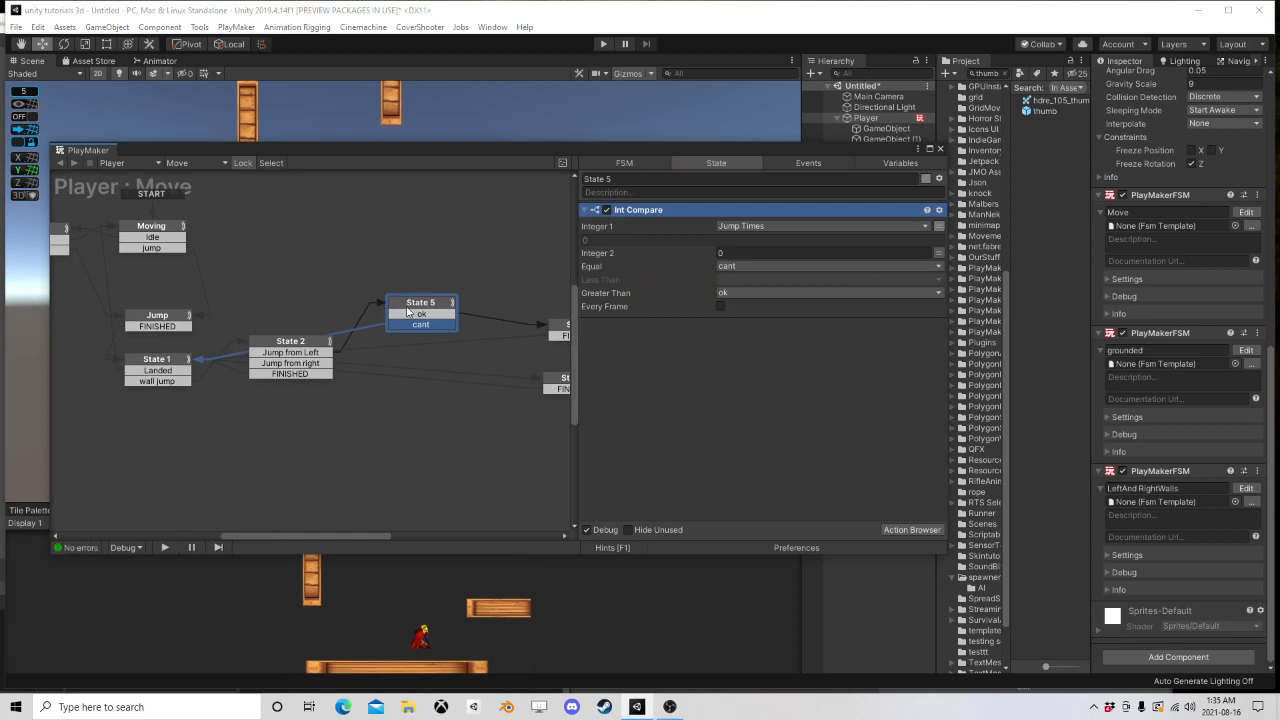
Step: Copy State 5 and paste the duplicate directly below it in the graph
{"action": "right_click", "coordinate": [434, 305]}
{"action": "left_click", "coordinate": [486, 374]}
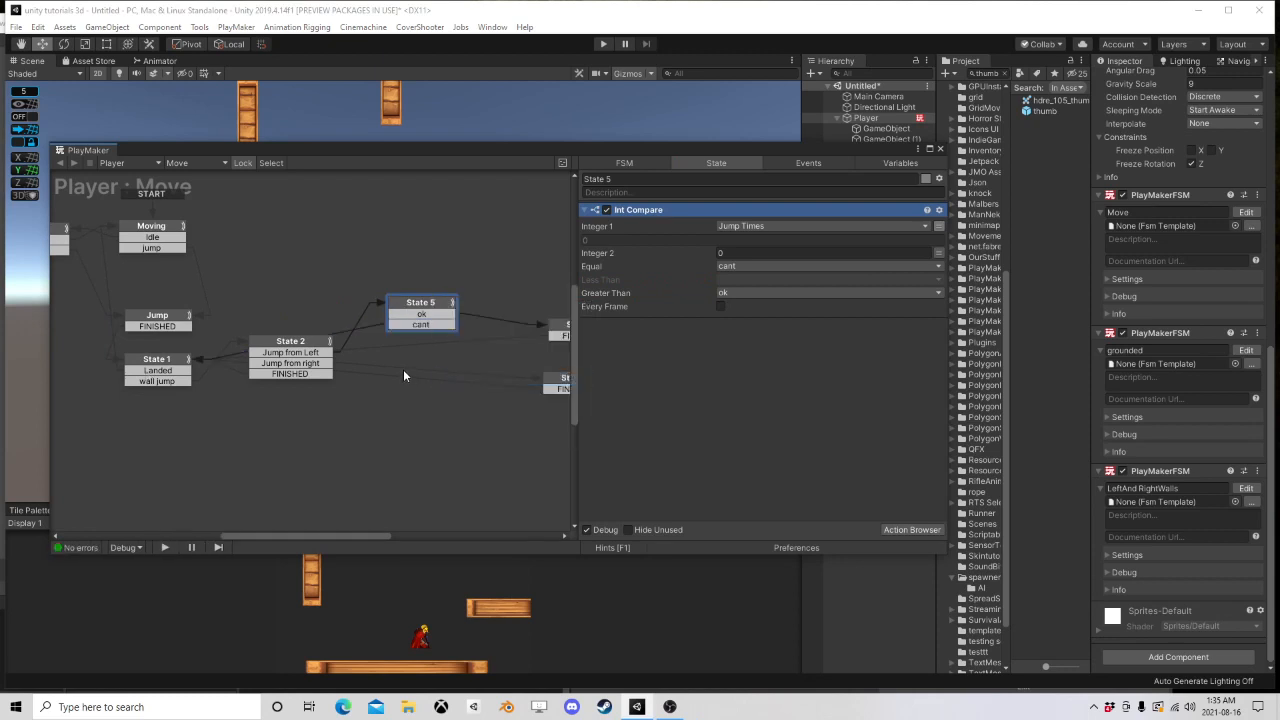
{"action": "right_click", "coordinate": [401, 369]}
{"action": "left_click", "coordinate": [433, 388]}
Step: Route State 2's Jump from right to State 6, with State 6's ok leading to State 4 and cant back to State 1
{"action": "left_click_drag", "start_coordinate": [326, 363], "coordinate": [411, 388]}
{"action": "left_click", "coordinate": [418, 372]}
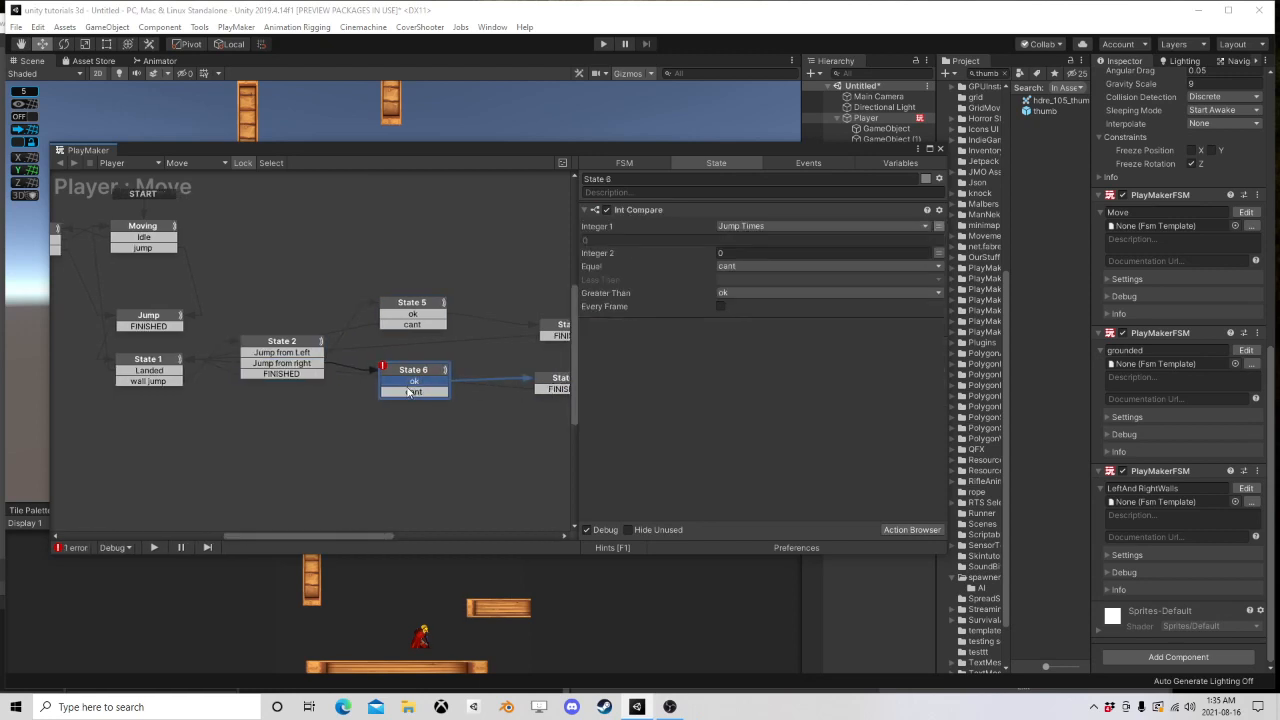
{"action": "middle_click_drag", "start_coordinate": [433, 361], "coordinate": [228, 341]}
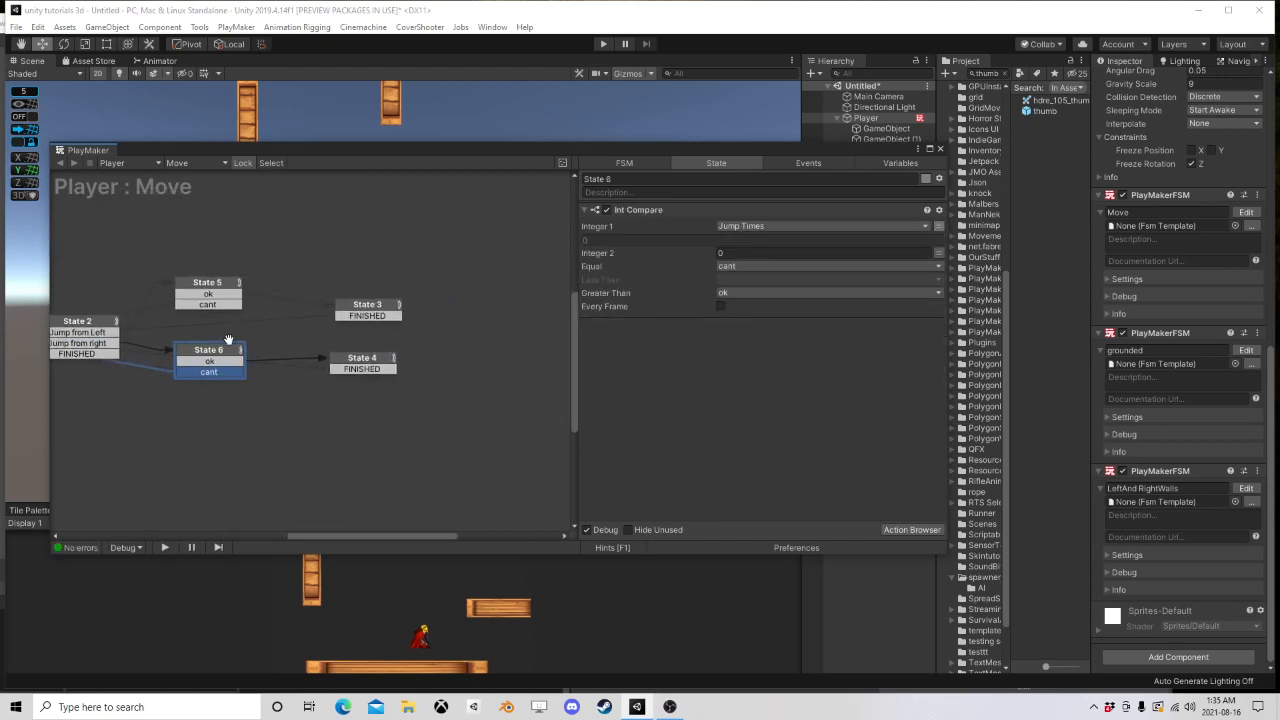
Step: Add a single Int Subtract action to State 3, removing the extra copy, and place it above Set Velocity 2d
{"action": "left_click", "coordinate": [373, 313]}
{"action": "left_click", "coordinate": [910, 530]}
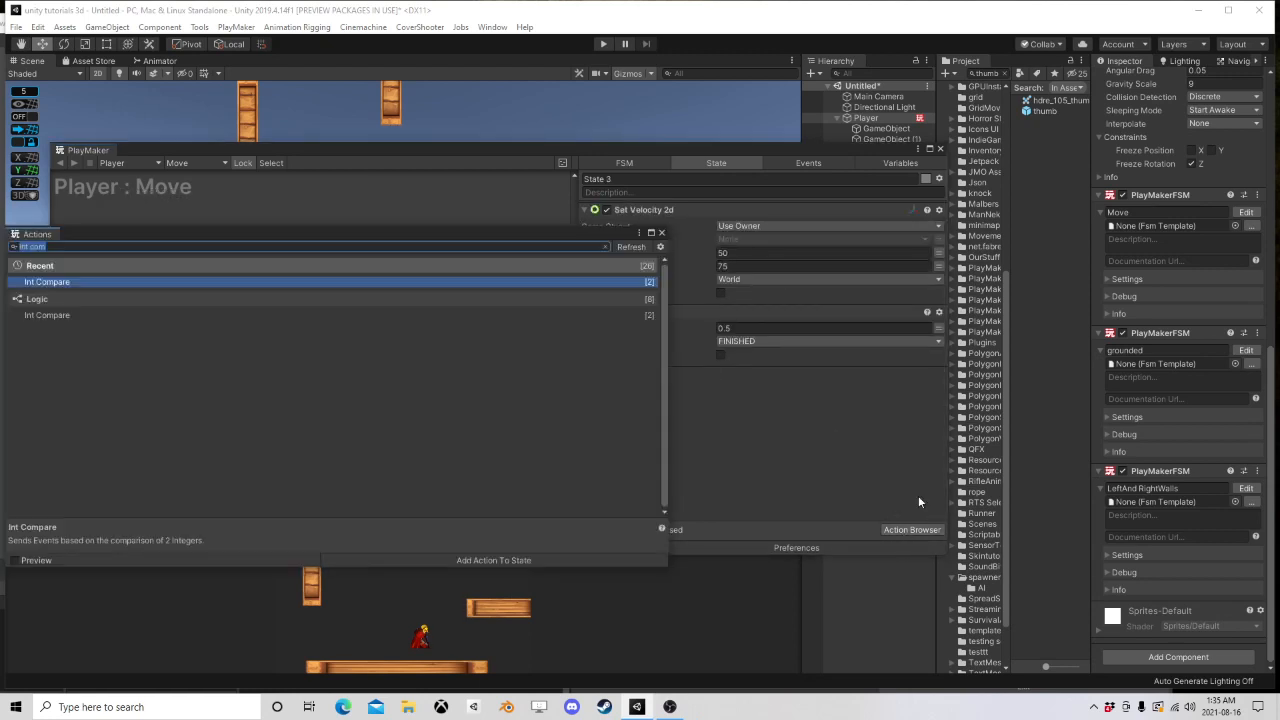
{"action": "type", "text": "int sub"}
{"action": "key", "text": "Return"}
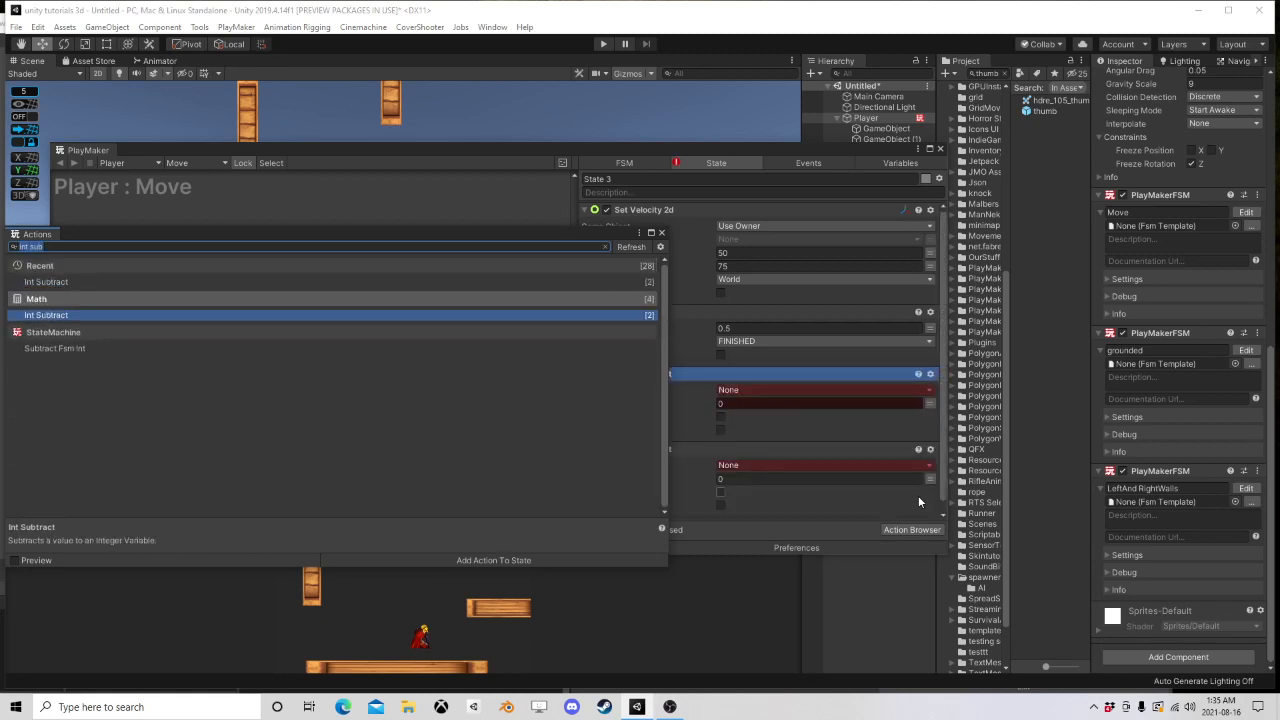
{"action": "left_click", "coordinate": [661, 233]}
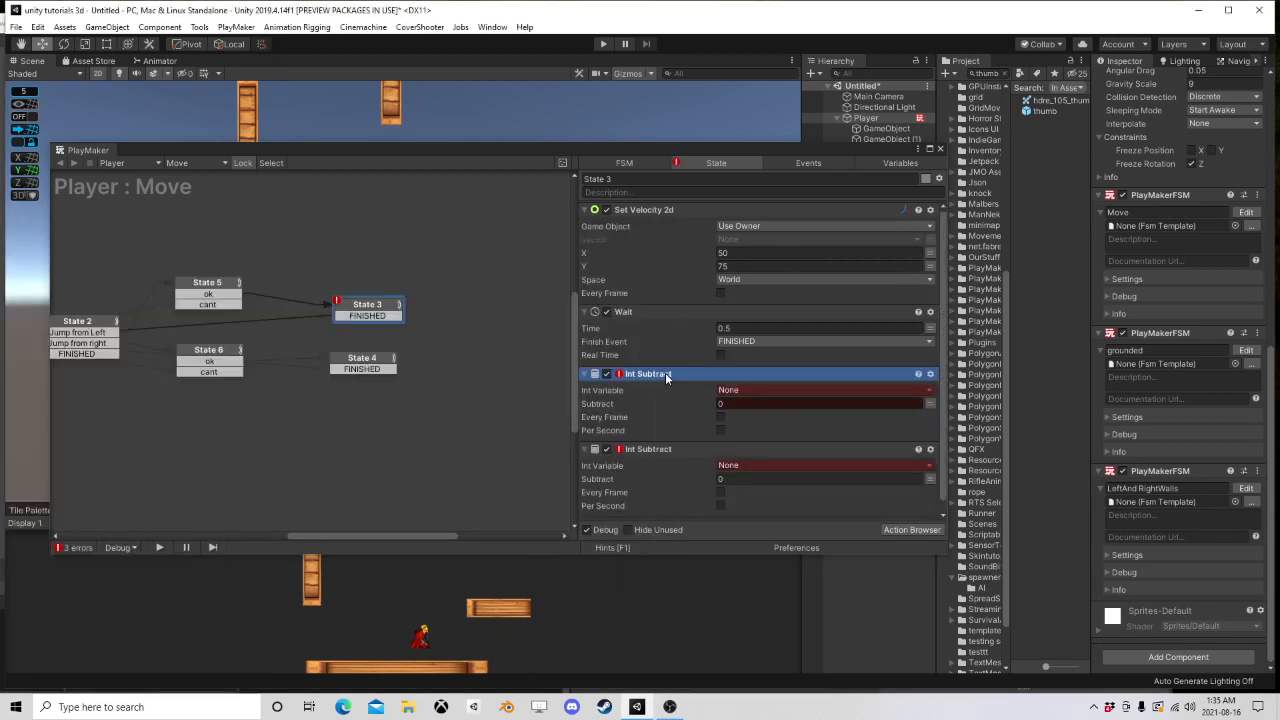
{"action": "key", "text": "Delete"}
{"action": "left_click_drag", "start_coordinate": [672, 371], "coordinate": [661, 234]}
Step: Set State 3's Int Subtract to subtract 1 from the Jump Times variable
{"action": "left_click", "coordinate": [754, 225]}
{"action": "left_click", "coordinate": [755, 255]}
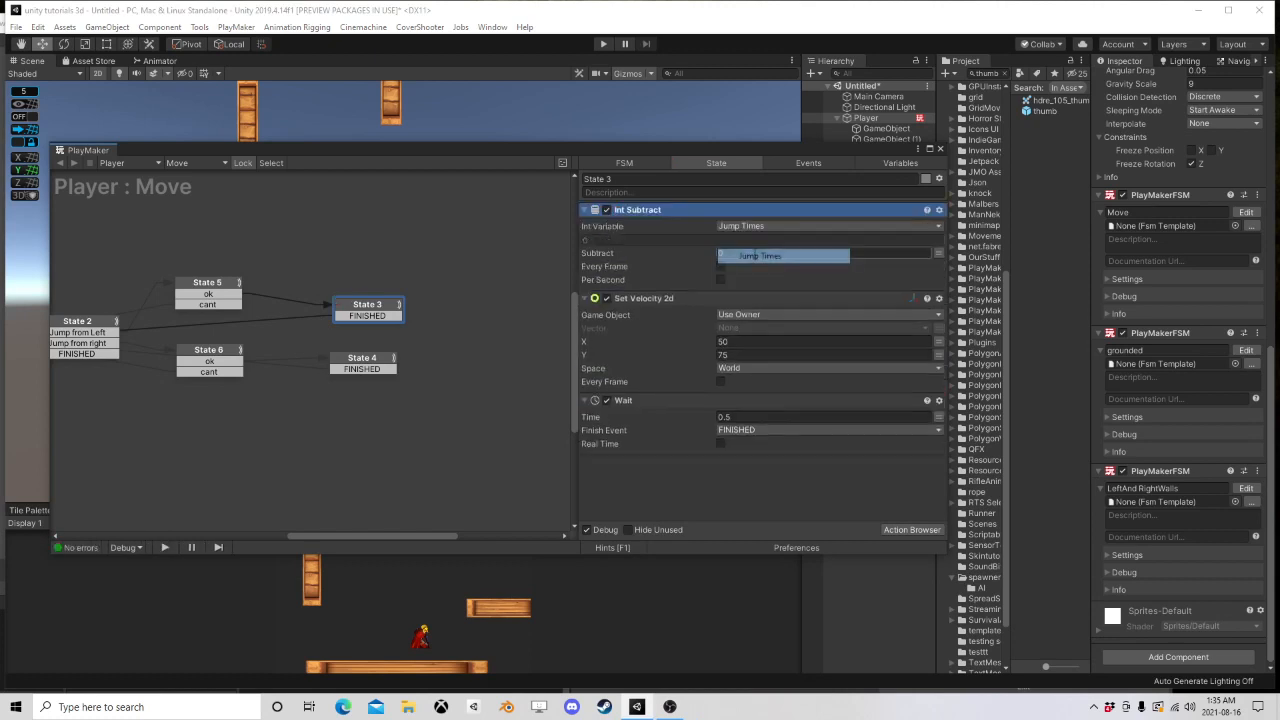
{"action": "left_click", "coordinate": [746, 255]}
Step: Copy the Int Subtract action from State 3 into State 4 before Set Velocity 2d, and close the PlayMaker editor
{"action": "right_click", "coordinate": [649, 211]}
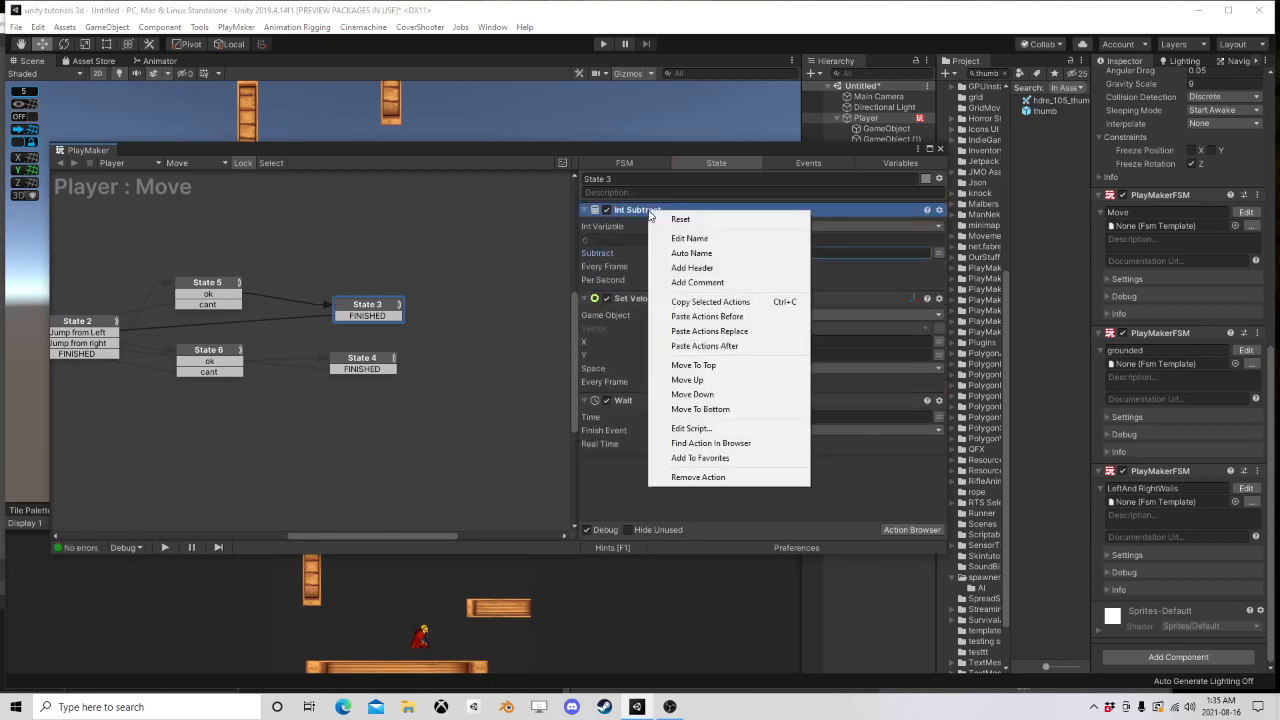
{"action": "left_click", "coordinate": [686, 301]}
{"action": "left_click", "coordinate": [376, 360]}
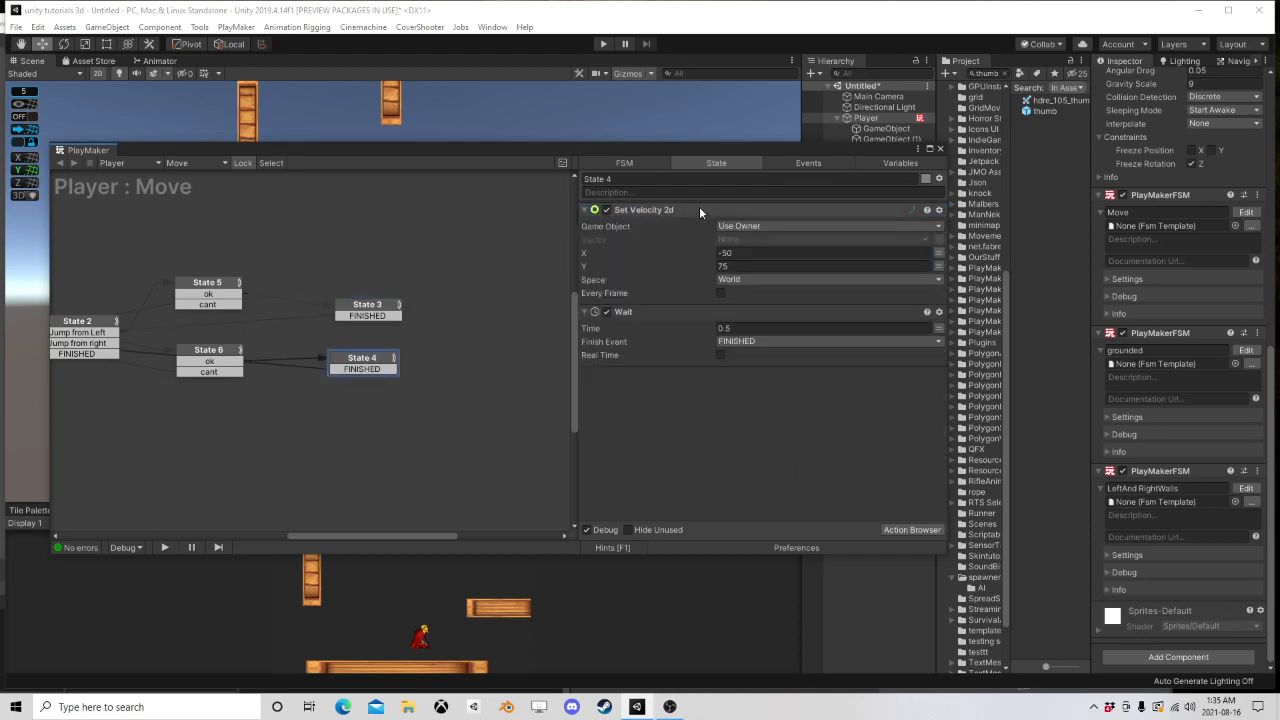
{"action": "right_click", "coordinate": [699, 208]}
{"action": "left_click", "coordinate": [720, 314]}
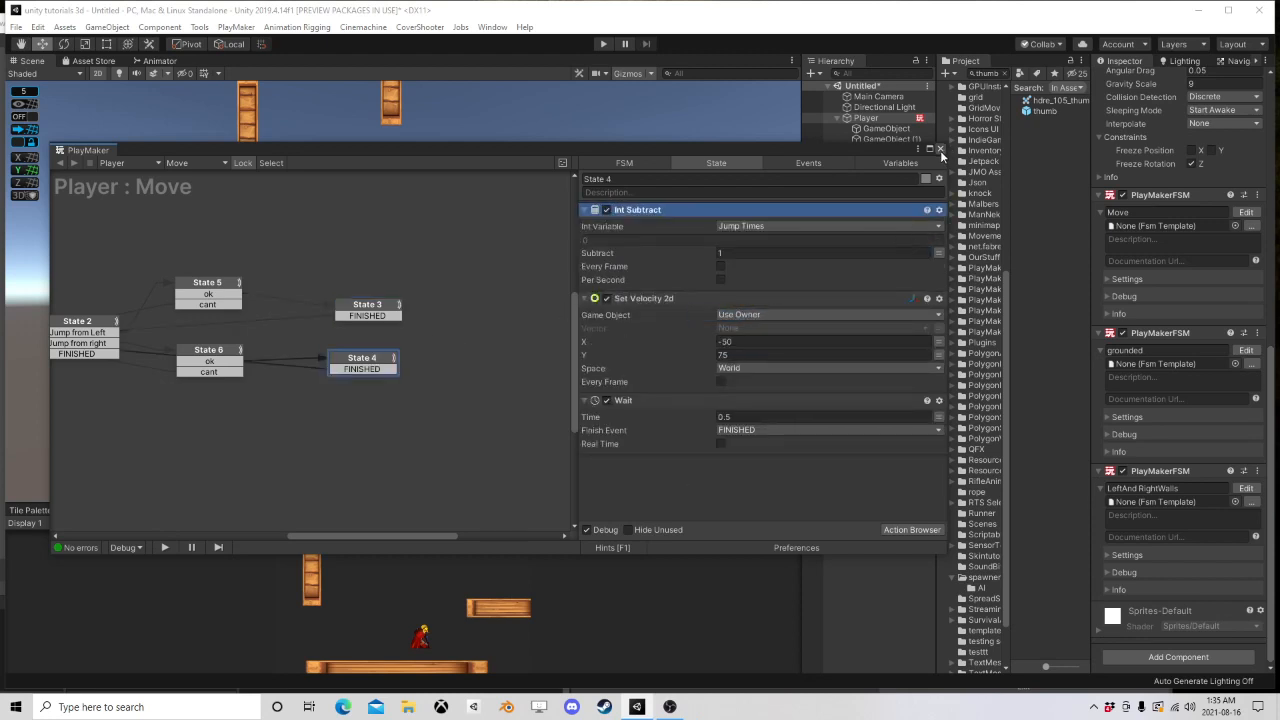
{"action": "left_click", "coordinate": [940, 150]}
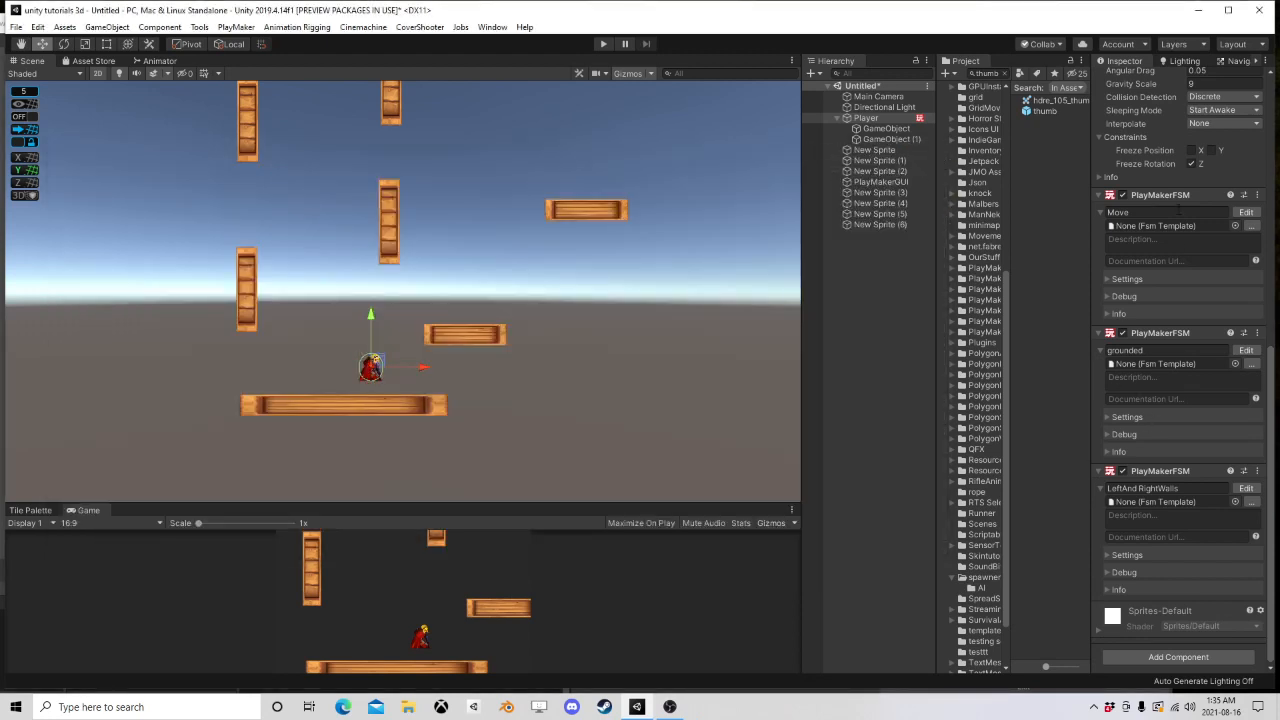
Step: Expose the Move FSM's Jump Times variable as an input in the Inspector, and close the PlayMaker editor
{"action": "left_click", "coordinate": [1245, 212]}
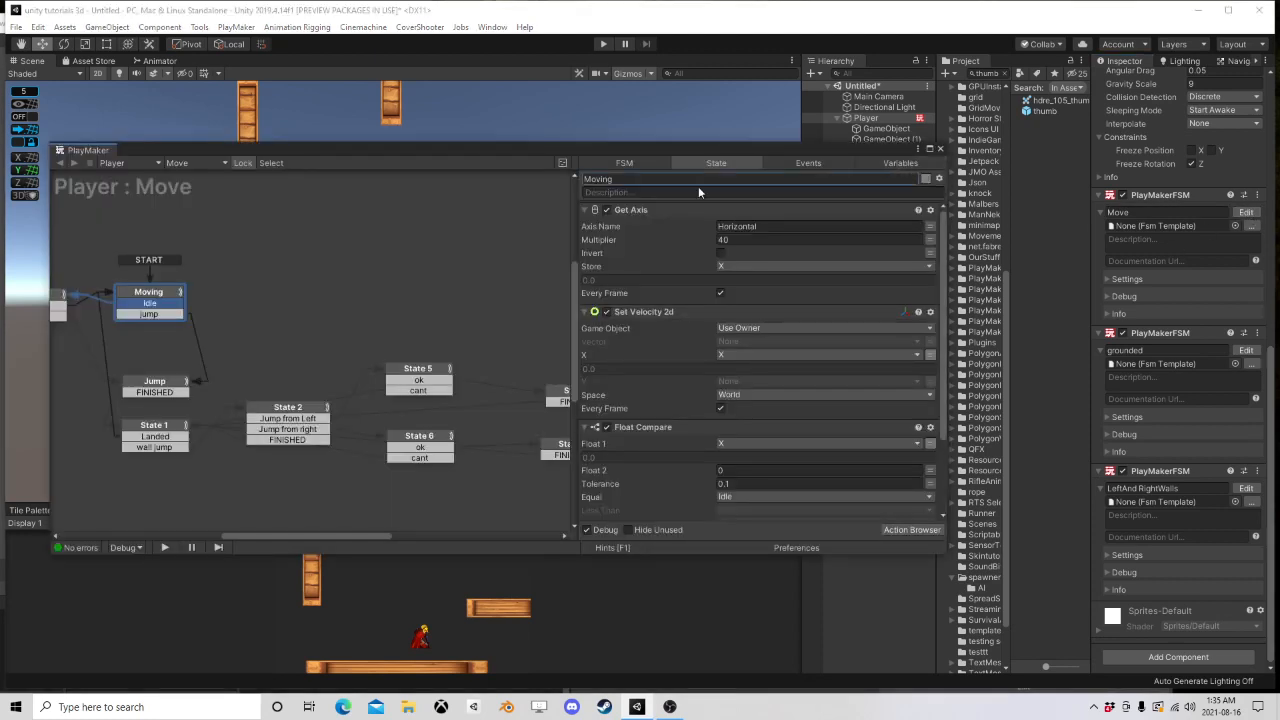
{"action": "left_click", "coordinate": [879, 162]}
{"action": "left_click", "coordinate": [621, 208]}
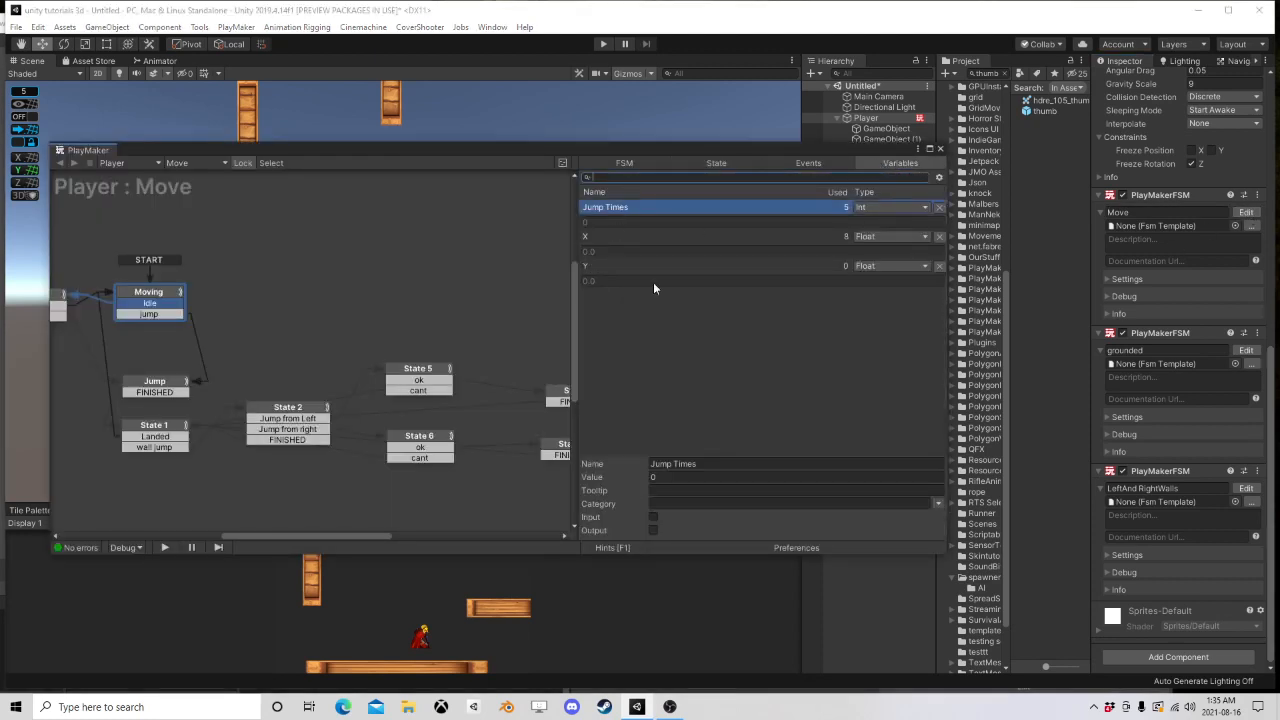
{"action": "left_click", "coordinate": [653, 517]}
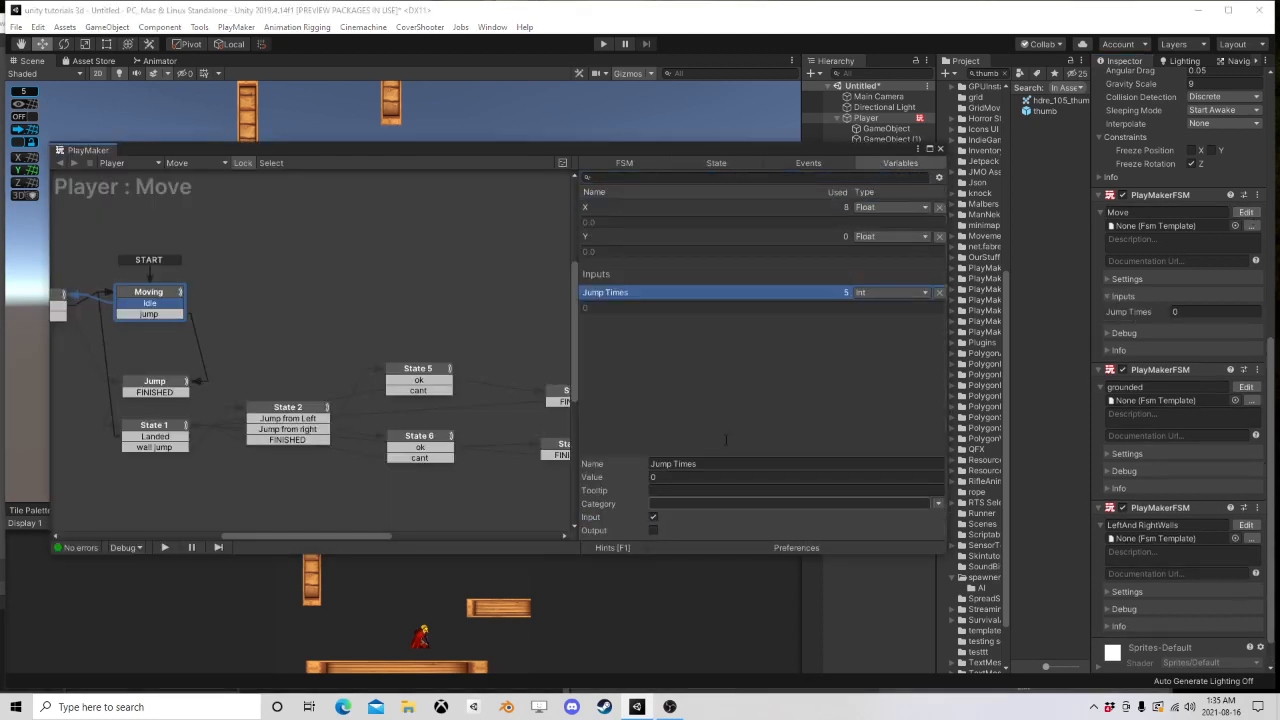
{"action": "left_click", "coordinate": [941, 148]}
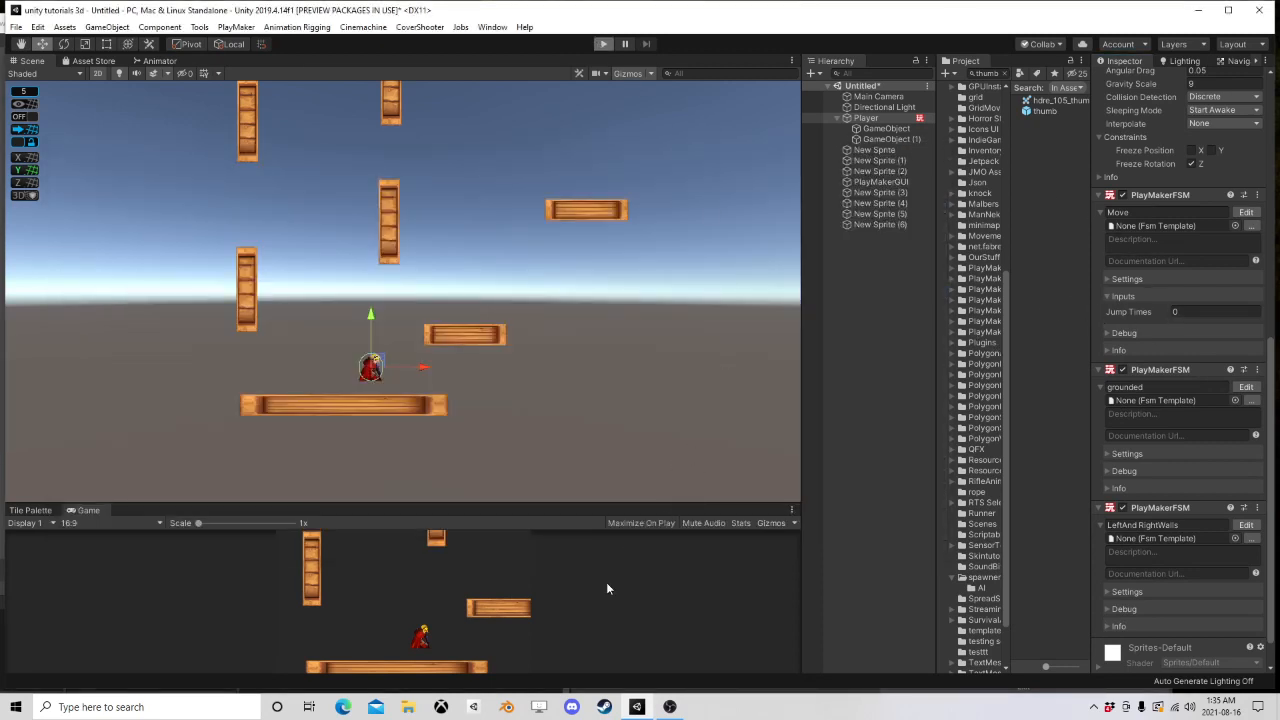
Step: Play-test jumping between the walls and platforms while watching the player's Jump Times counter, and stop play mode
{"action": "key", "text": "ctrl+p"}
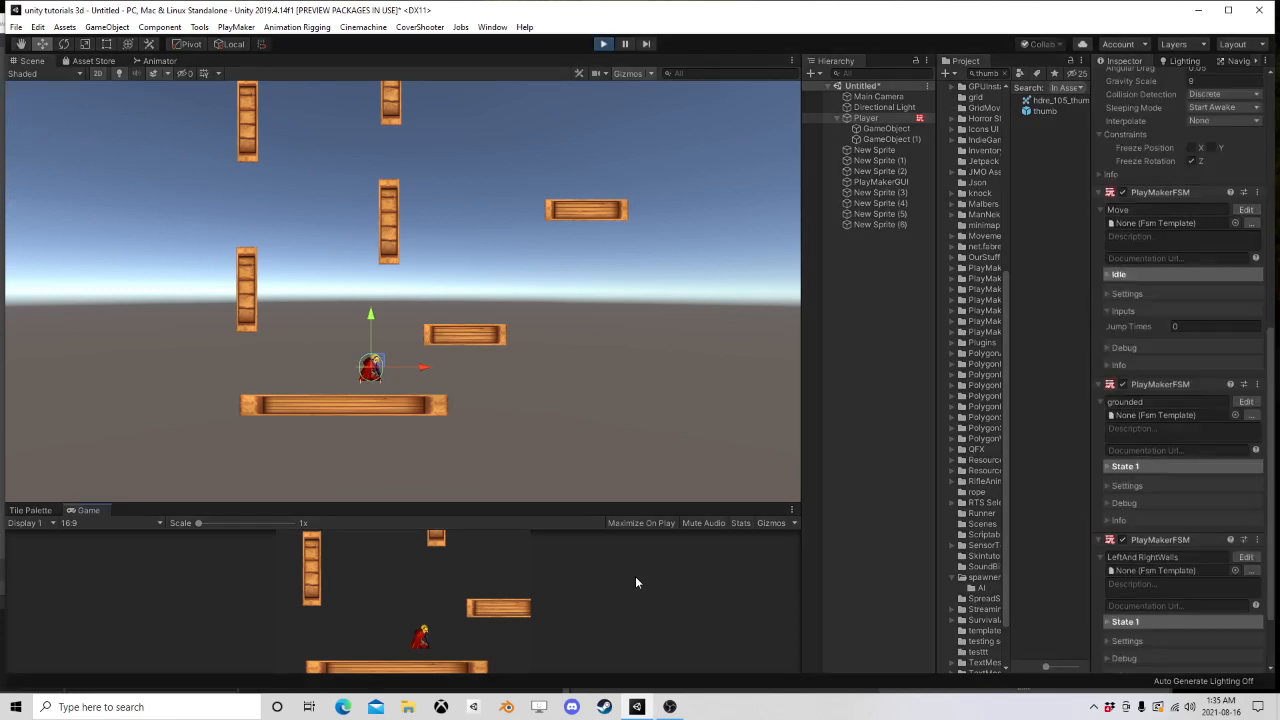
{"action": "key", "text": "space"}
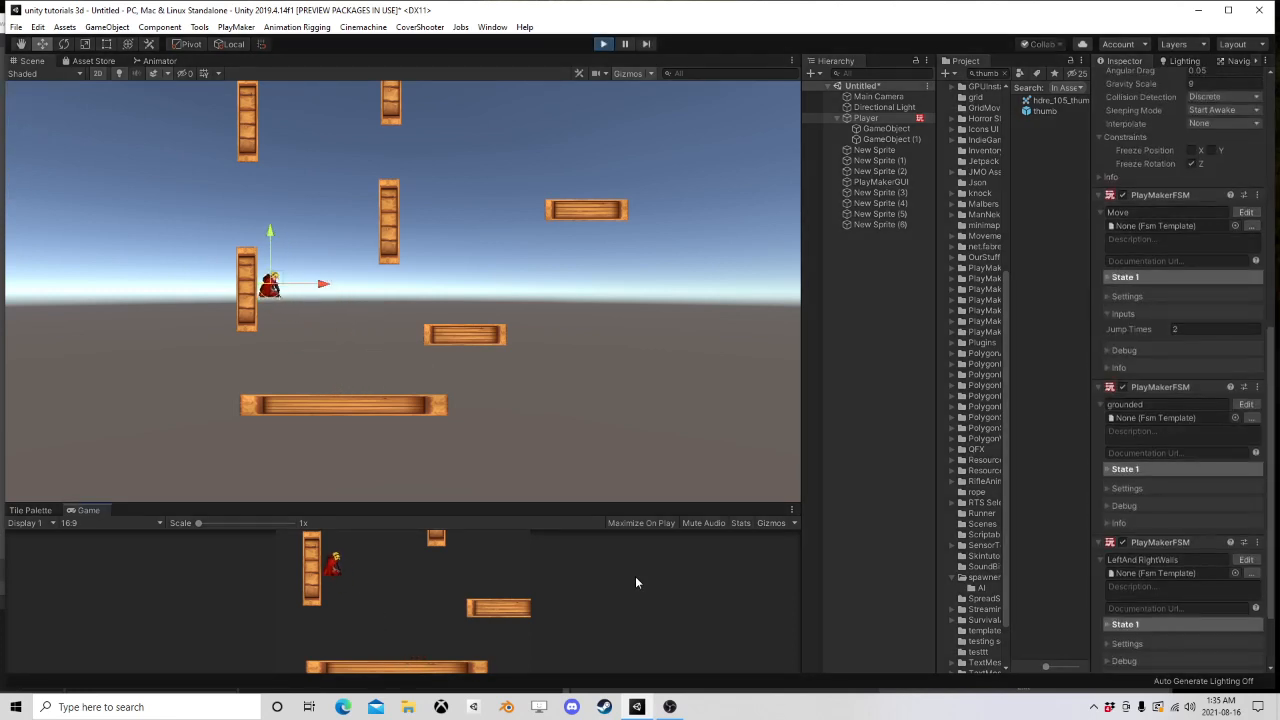
{"action": "key", "text": "space"}
{"action": "key", "text": "a"}
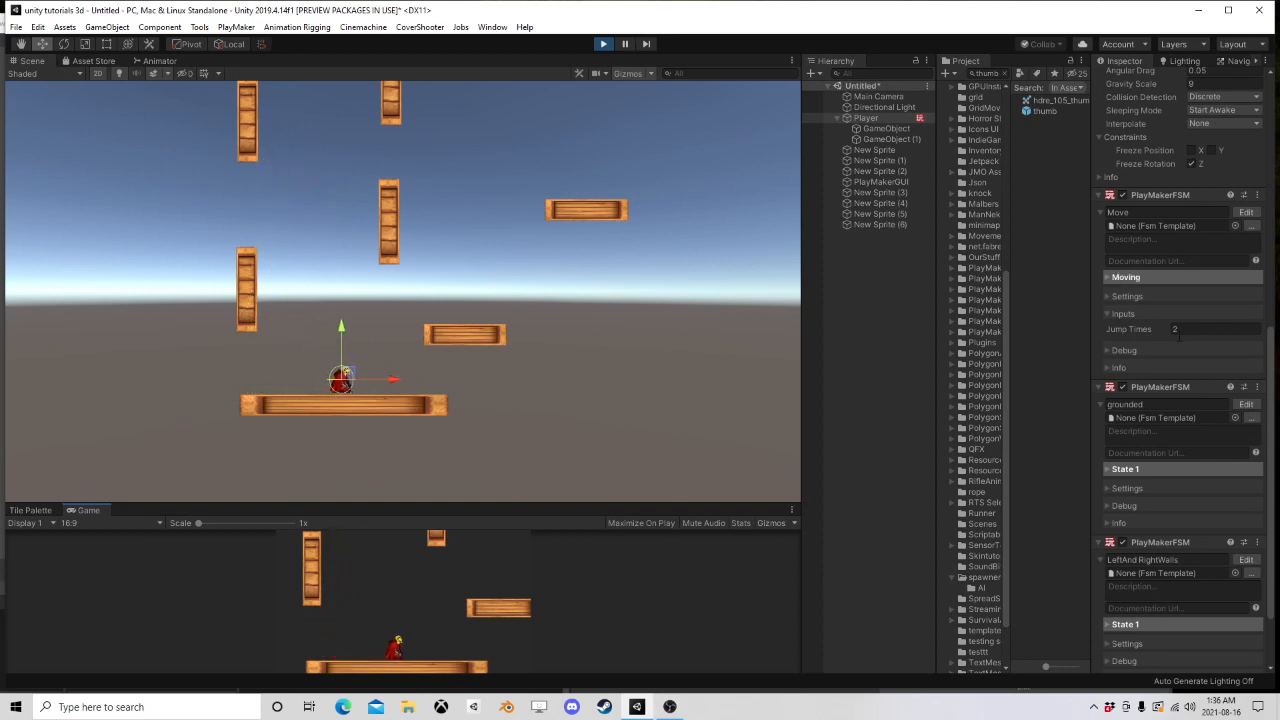
{"action": "key", "text": "space"}
{"action": "key", "text": "a"}
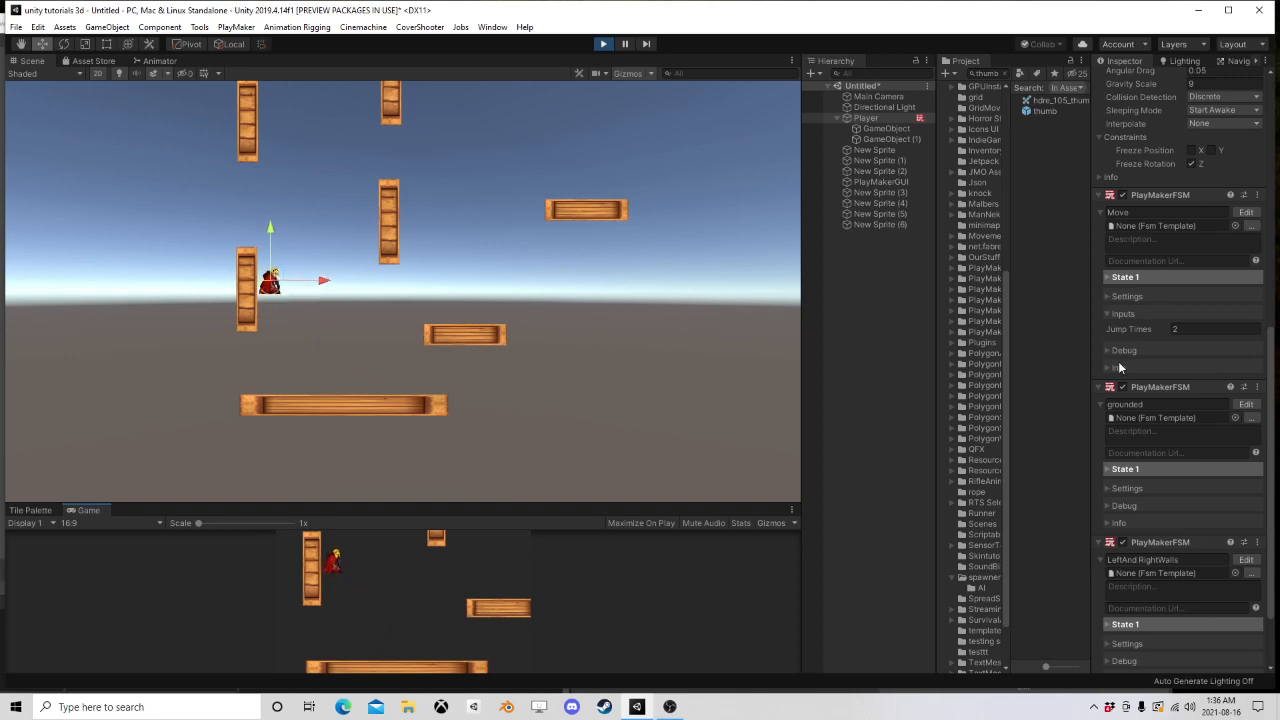
{"action": "key", "text": "space"}
{"action": "key", "text": "d"}
{"action": "key", "text": "space"}
{"action": "key", "text": "a"}
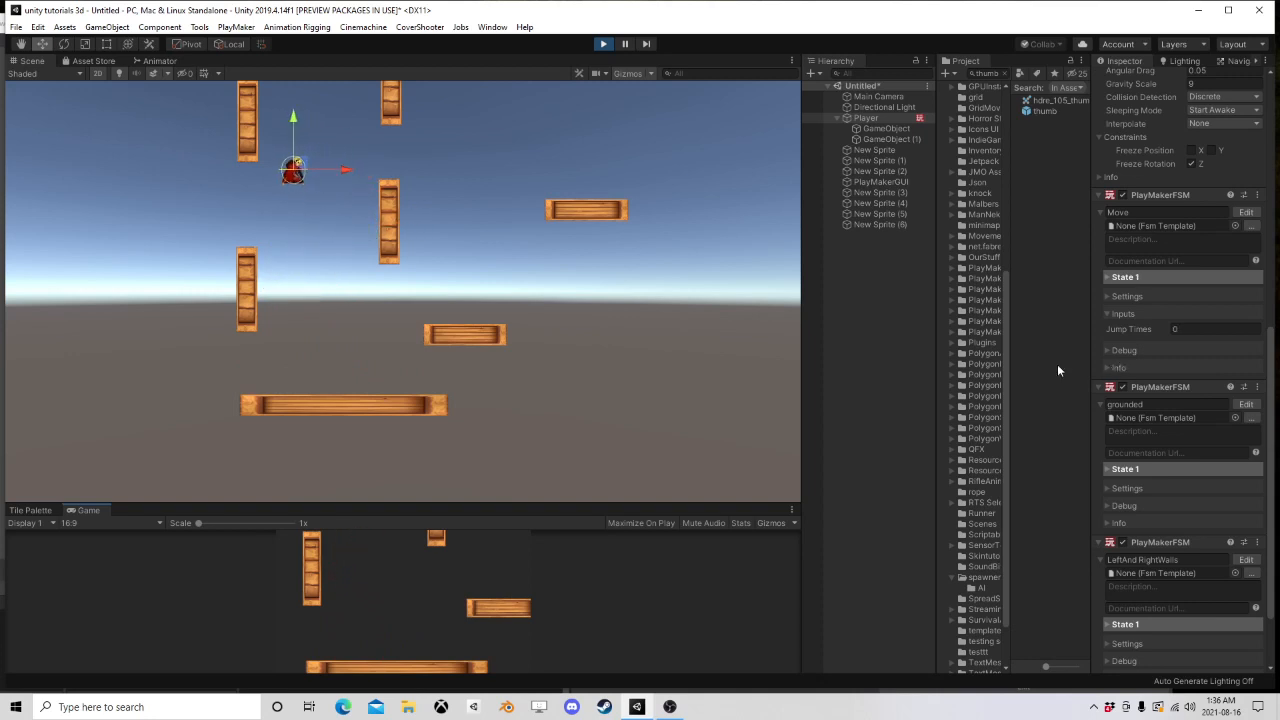
{"action": "key", "text": "d"}
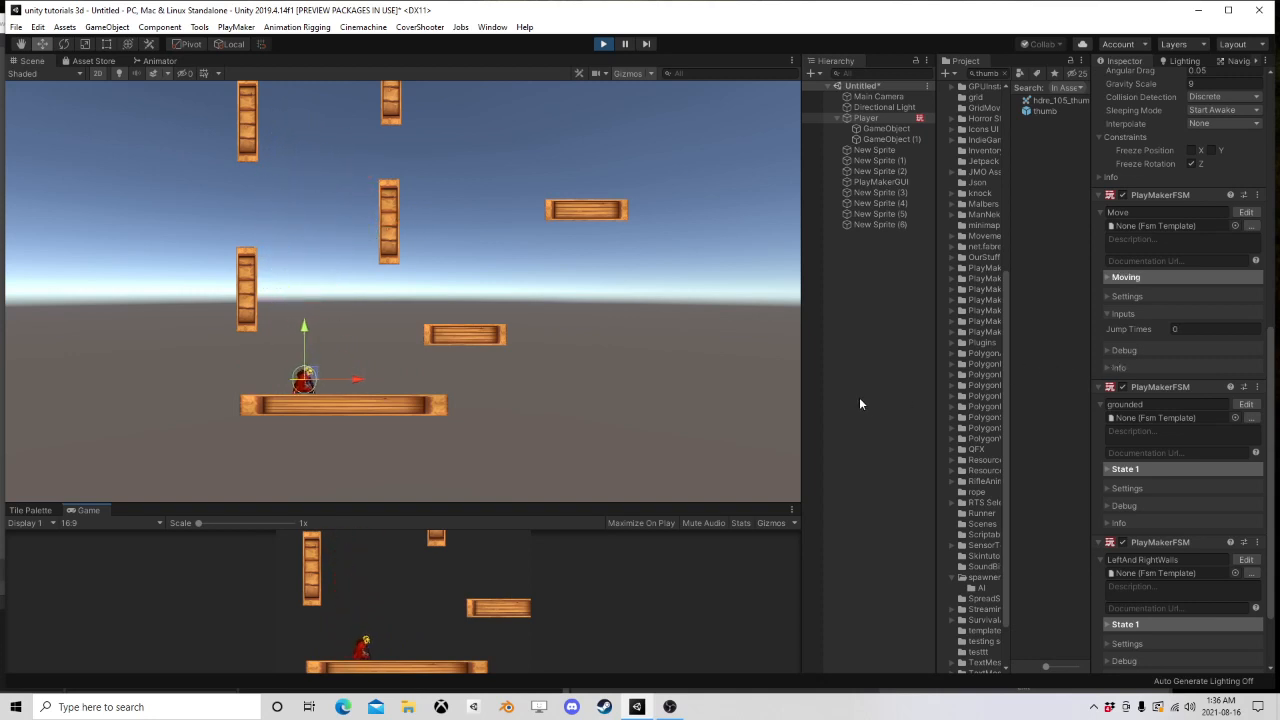
{"action": "key", "text": "space"}
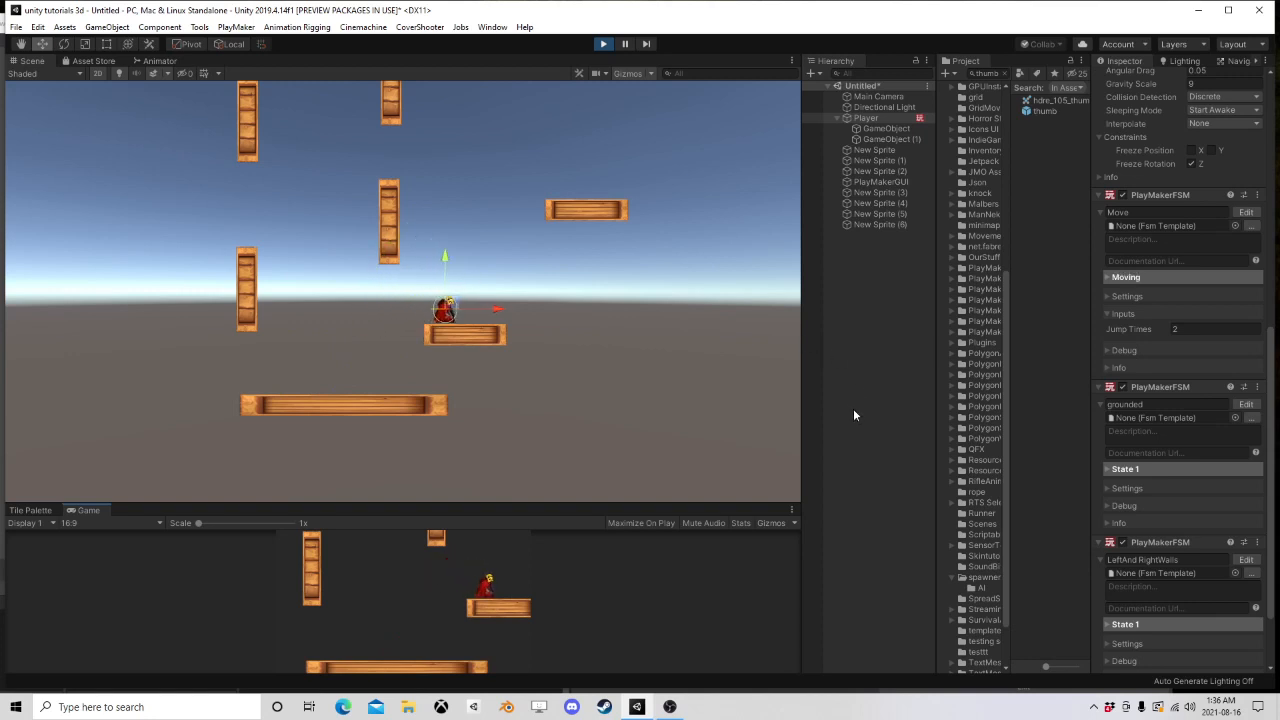
{"action": "key", "text": "space"}
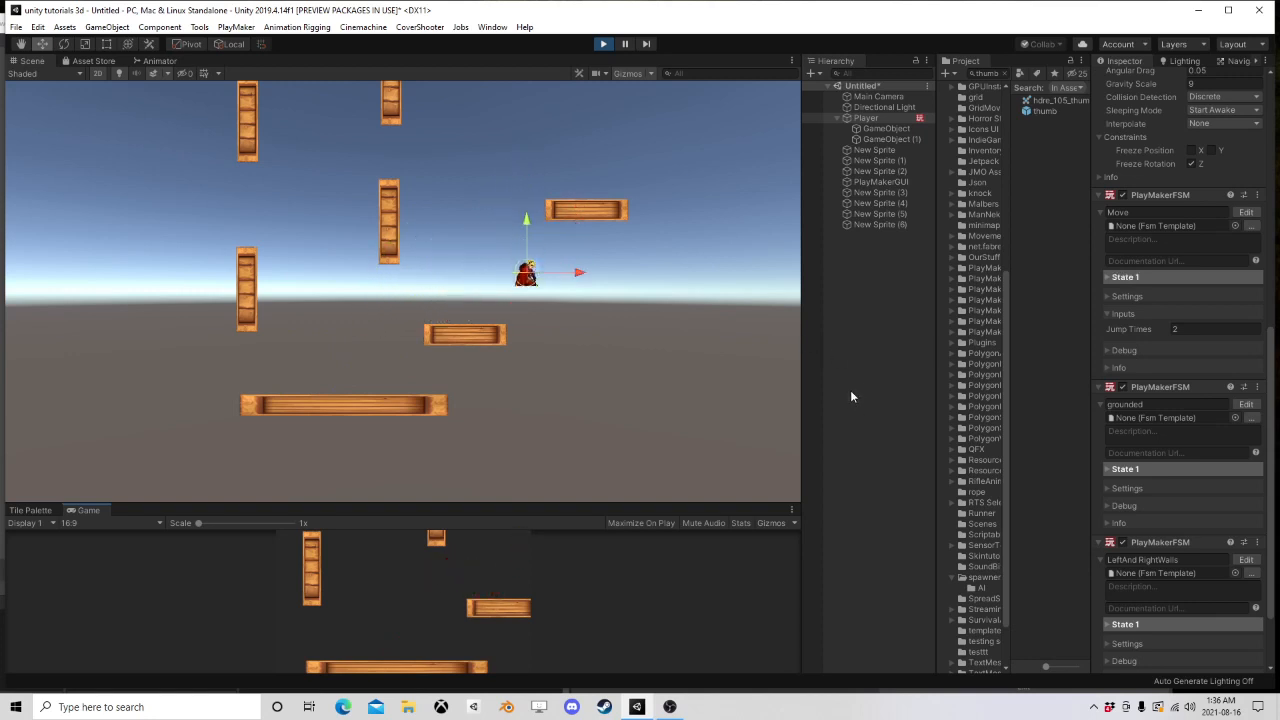
{"action": "left_click", "coordinate": [606, 44]}
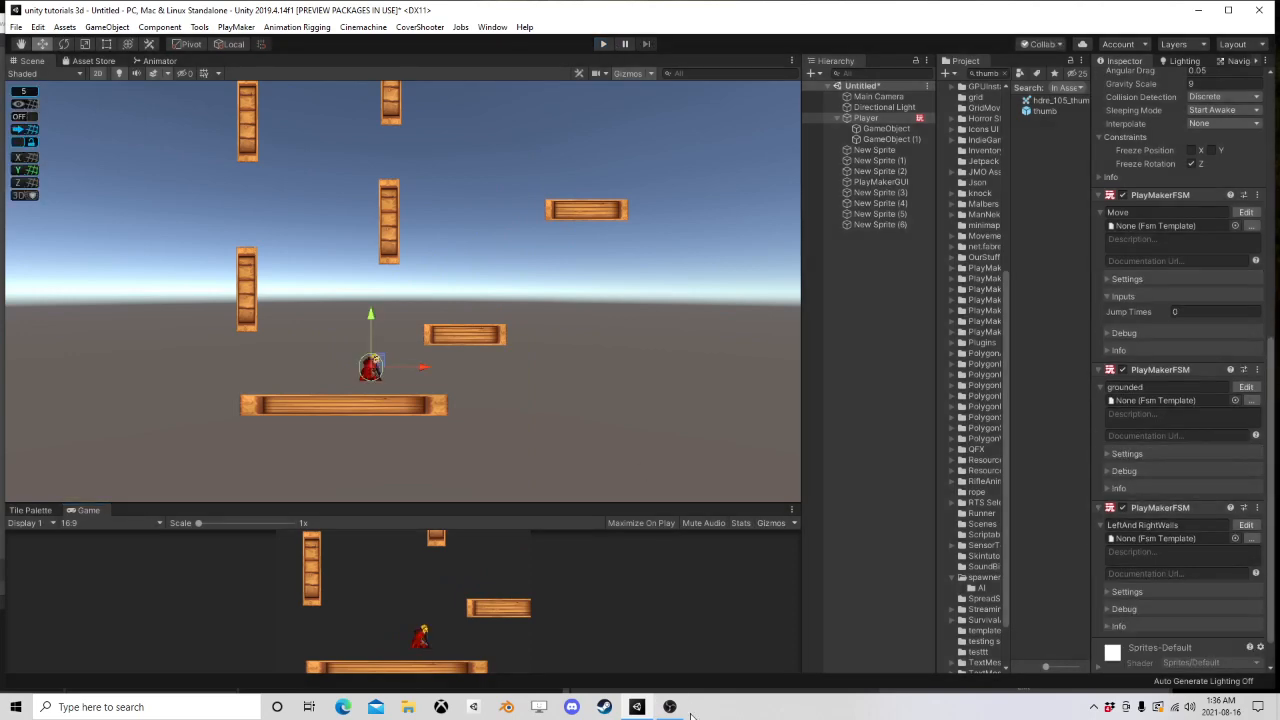